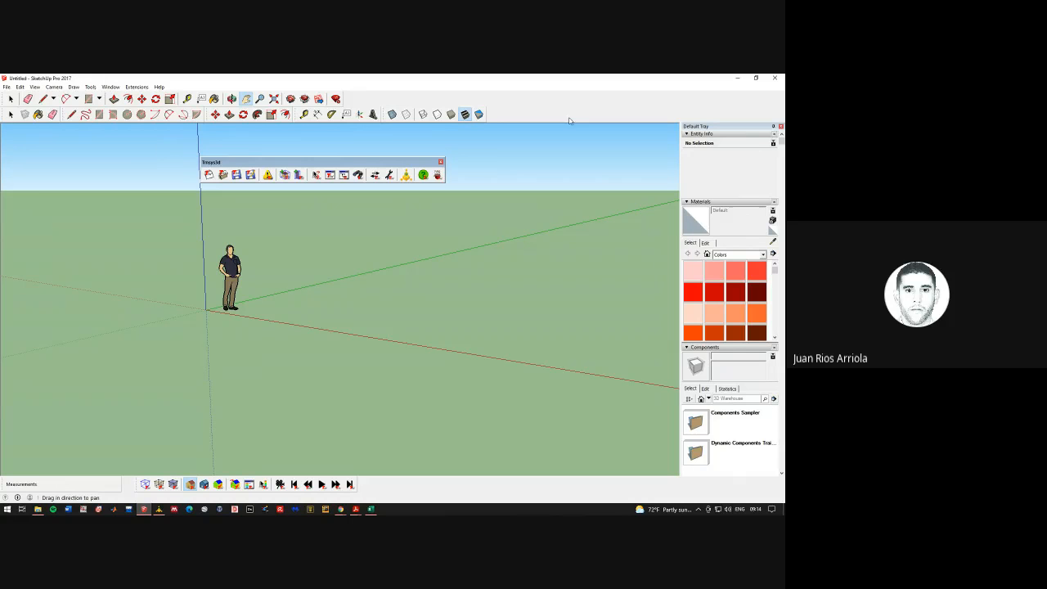
# Close the Default Tray and leave the Trnsys3d toolbar floating over the upper part of the model view
pyautogui.click(781, 127)
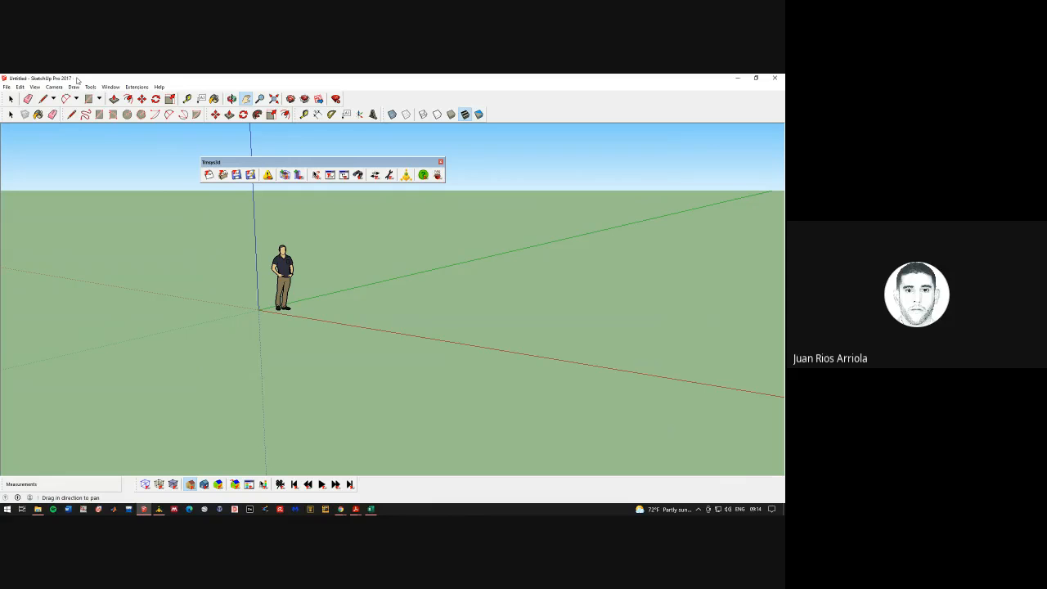
pyautogui.moveTo(290, 164); pyautogui.dragTo(439, 92)
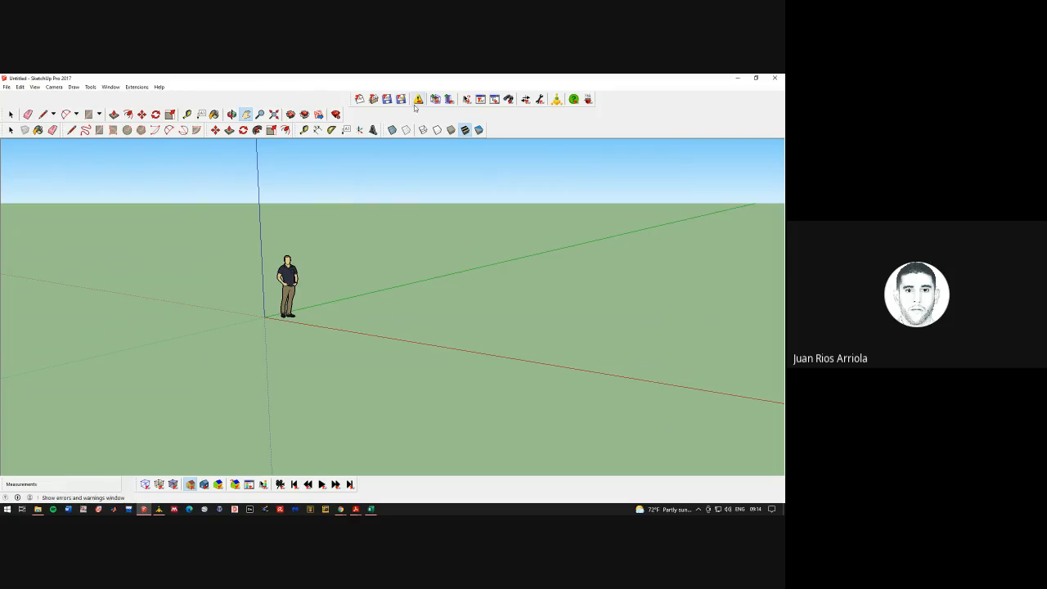
pyautogui.moveTo(410, 99); pyautogui.dragTo(404, 133)
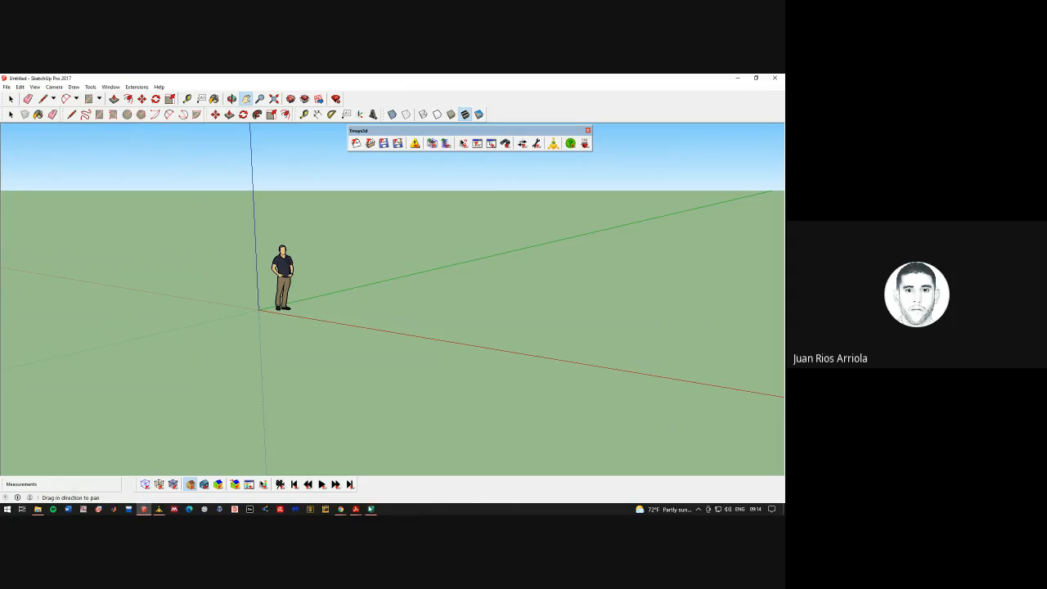
# Switch to the Puertecitos thesis PDF in Acrobat Reader, maximize it and show section 3.8 Análisis de la edificación at 100% zoom
pyautogui.click(357, 510)
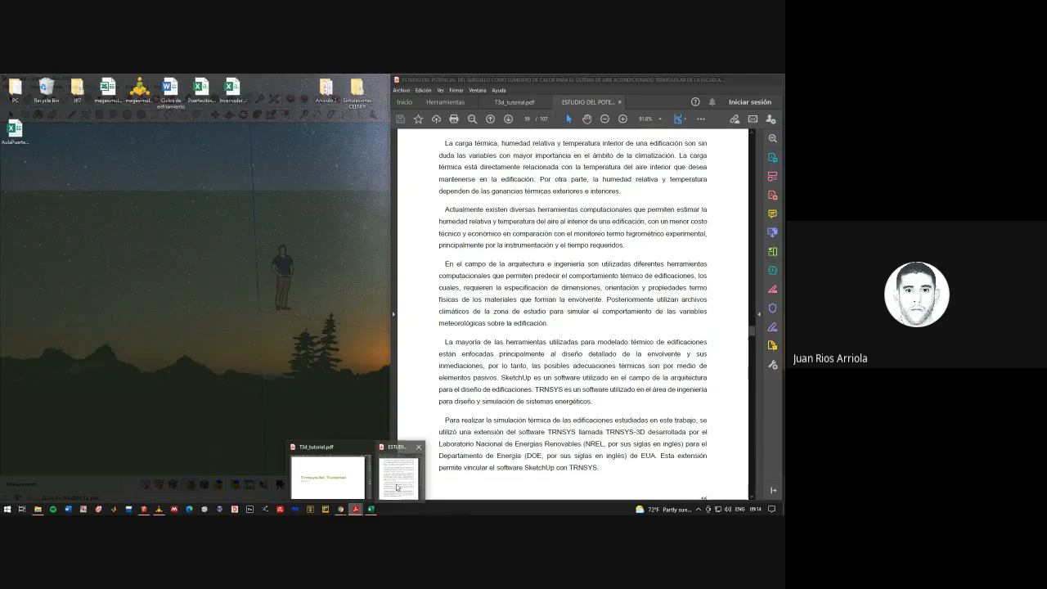
pyautogui.click(396, 488)
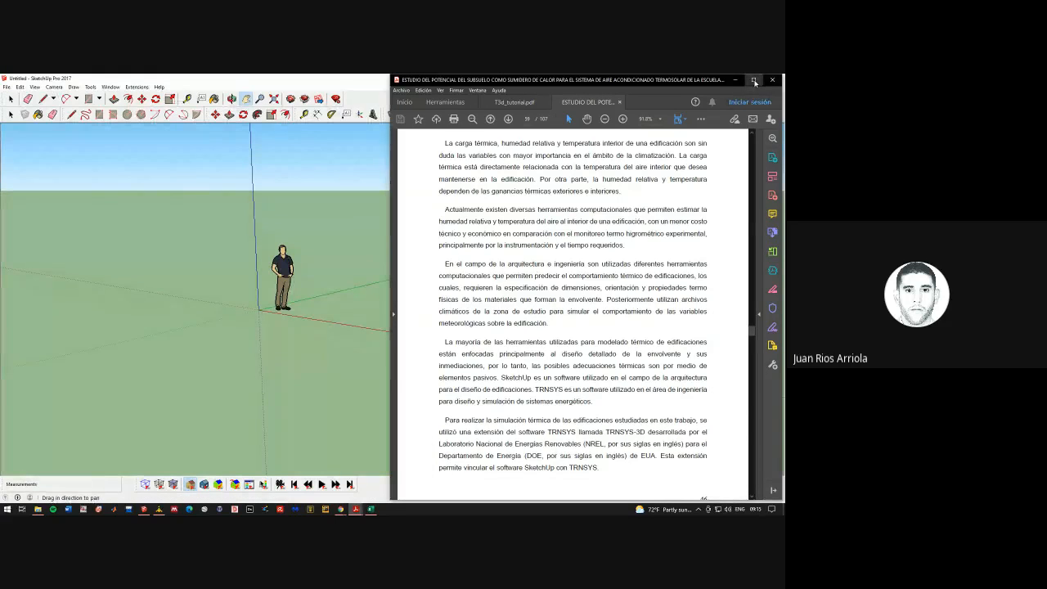
pyautogui.click(754, 81)
pyautogui.keyDown('ctrl'); pyautogui.scroll(-5, 391, 243); pyautogui.keyUp('ctrl')
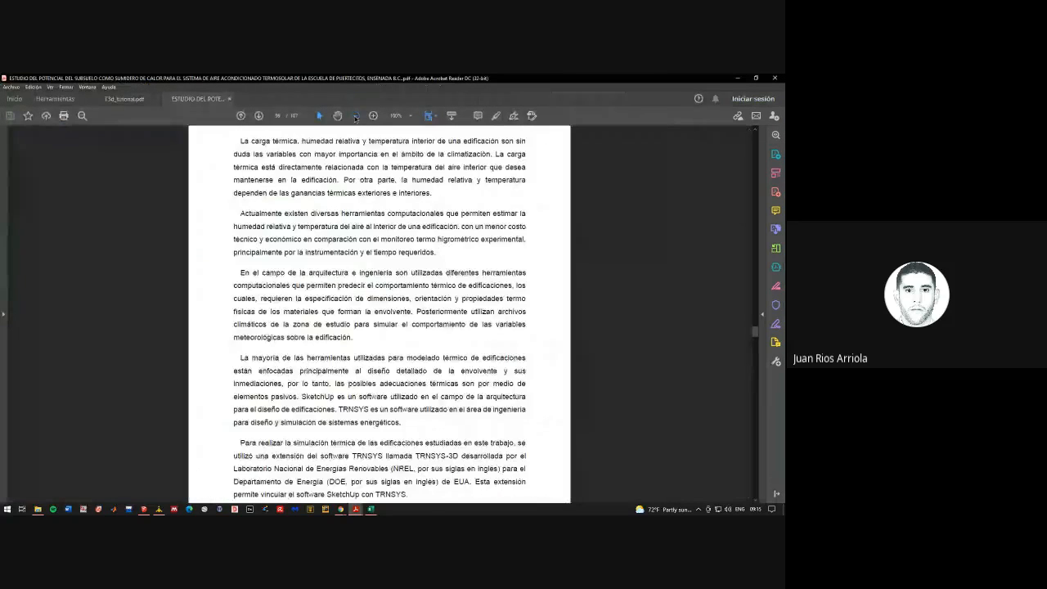
pyautogui.scroll(1, 391, 243)
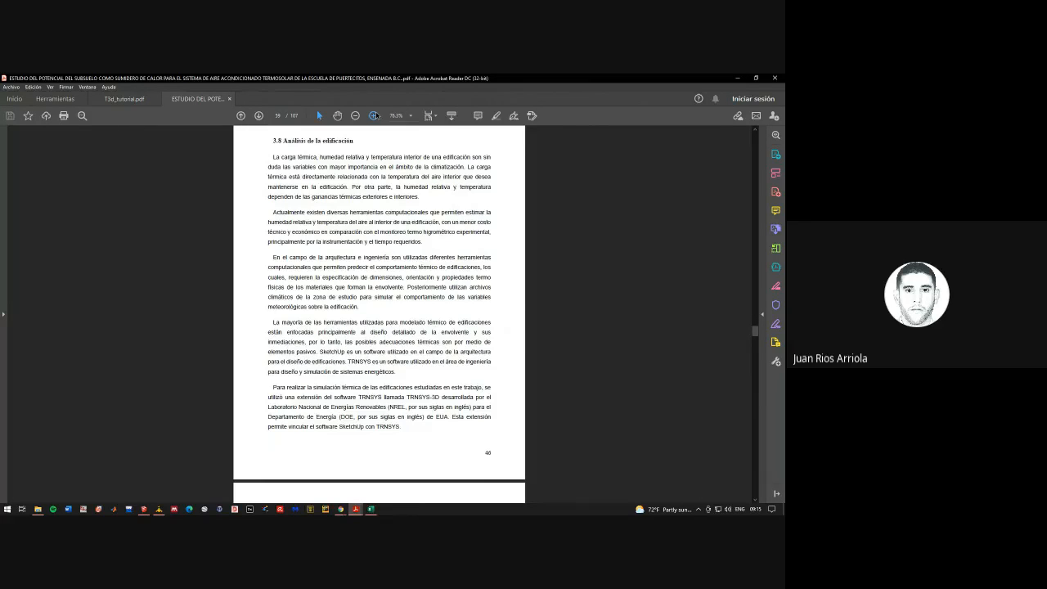
pyautogui.click(373, 116)
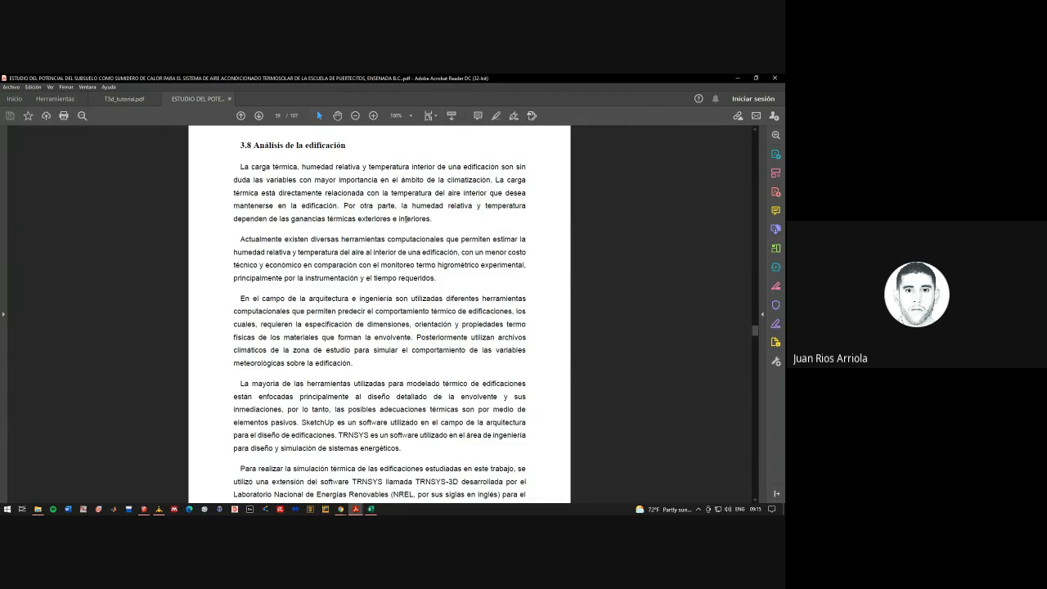
# Read the section 3.8 paragraphs on thermal load and on computational tools for estimating indoor humidity and air temperature
pyautogui.moveTo(369, 167); pyautogui.dragTo(435, 168)
pyautogui.moveTo(251, 167); pyautogui.dragTo(297, 167)
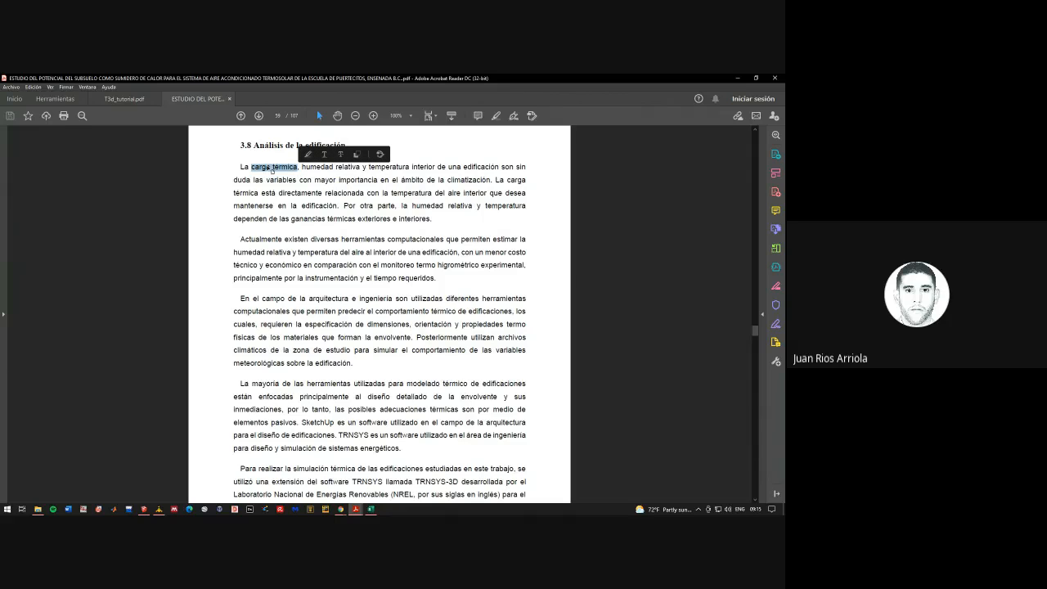
pyautogui.click(381, 219)
pyautogui.click(342, 206)
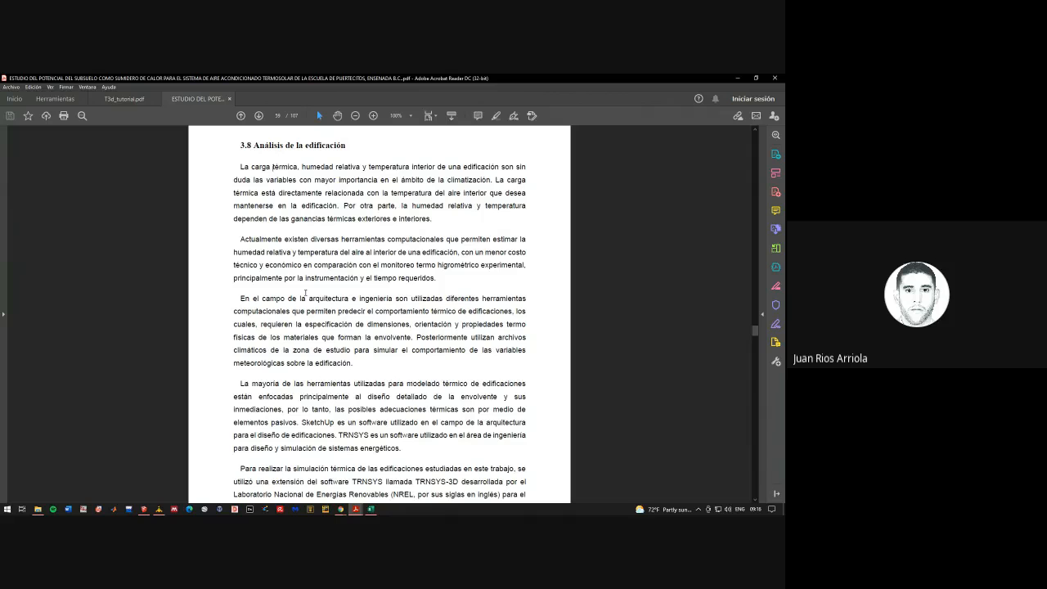
pyautogui.scroll(-1, 309, 287)
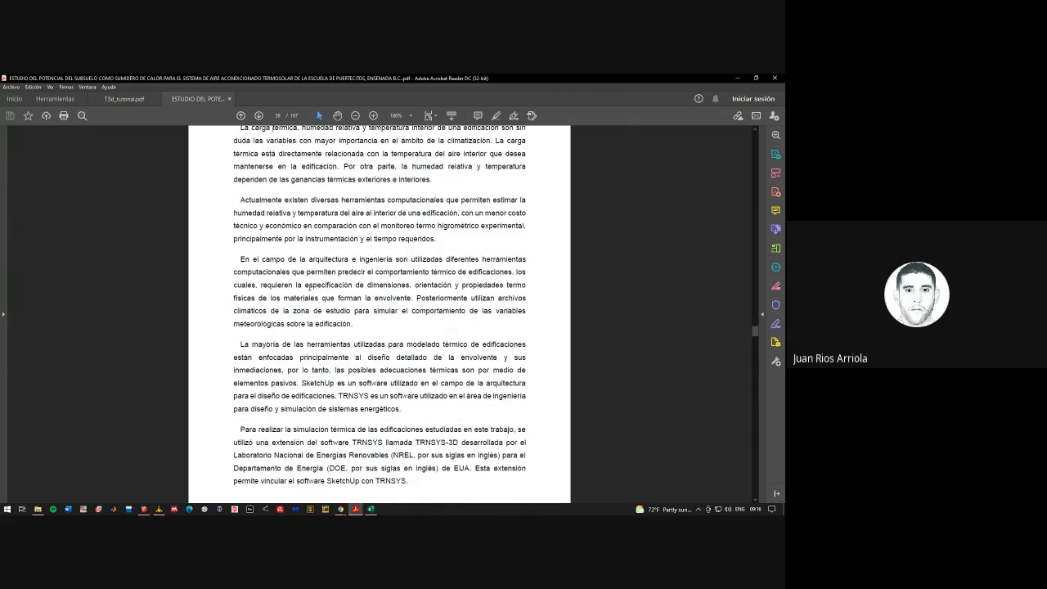
pyautogui.scroll(-1, 309, 287)
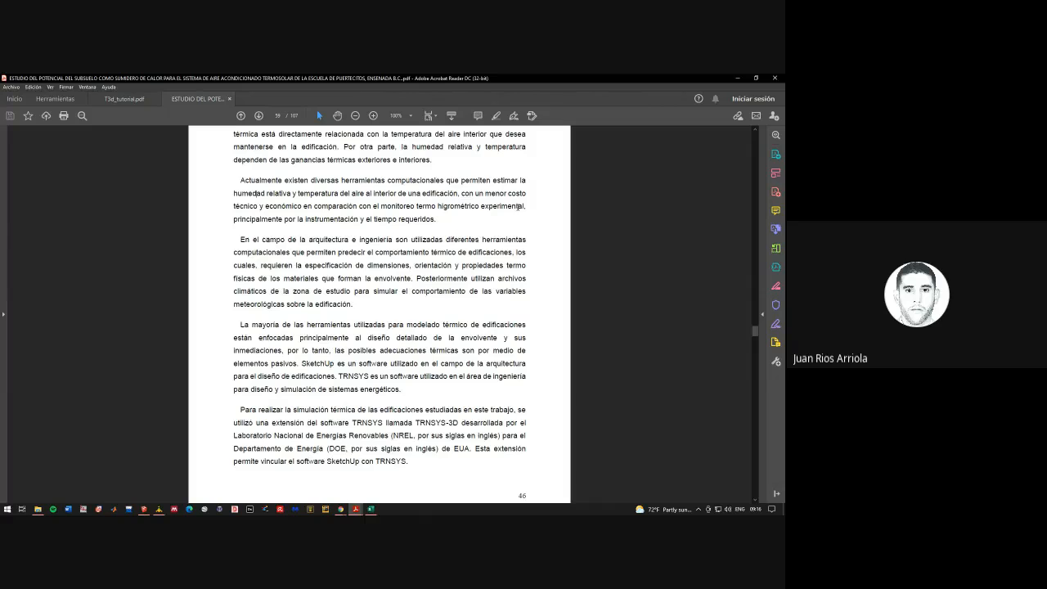
pyautogui.moveTo(460, 193); pyautogui.dragTo(343, 206)
pyautogui.click(364, 217)
# Review the paragraph on the dimensions, material properties and climate files that building simulation tools require
pyautogui.scroll(-1, 271, 242)
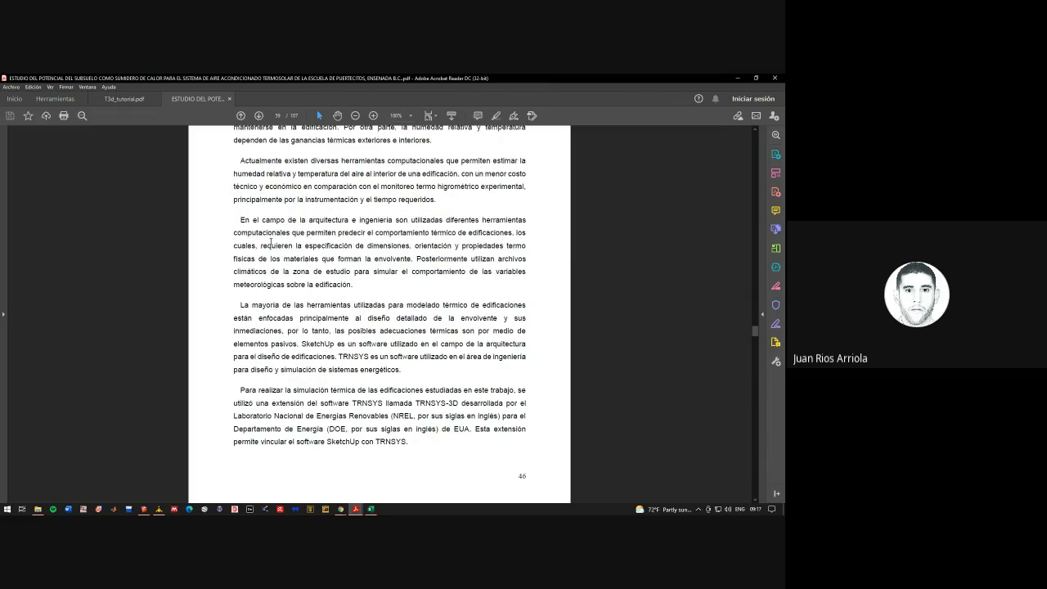
pyautogui.scroll(-1, 271, 242)
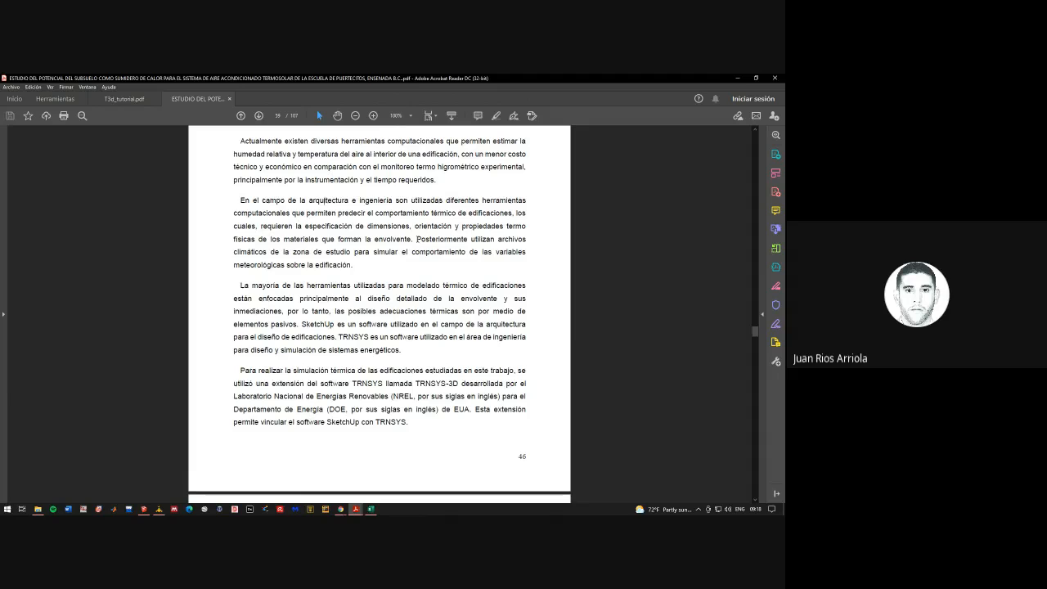
pyautogui.moveTo(416, 239); pyautogui.dragTo(466, 253)
pyautogui.click(425, 264)
pyautogui.scroll(-1, 296, 294)
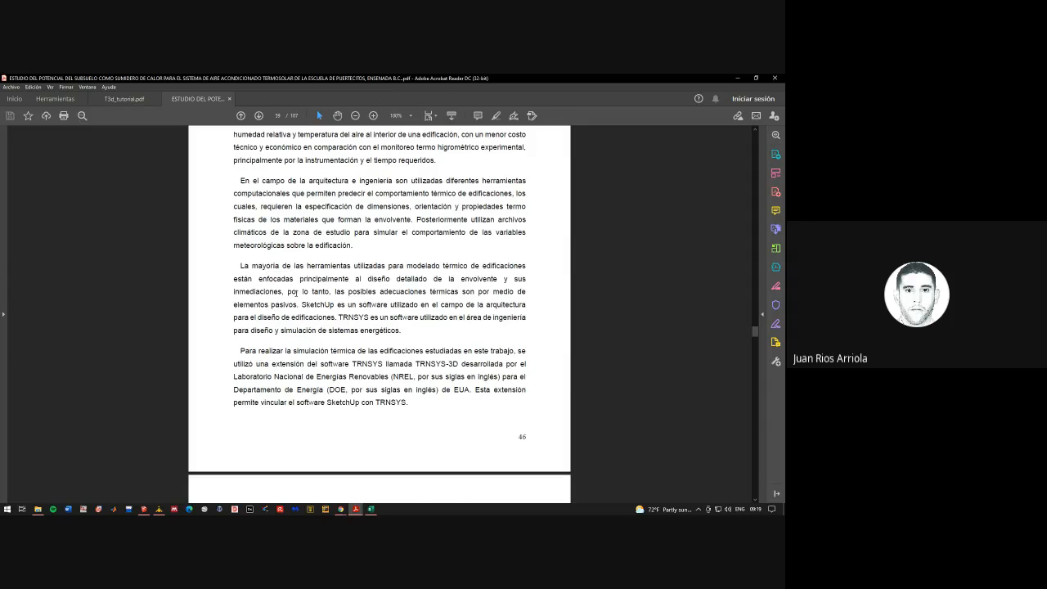
# Examine the passage on thermal modelling tools that focus on envelope design and thermal adaptation through passive elements
pyautogui.scroll(-4, 296, 293)
pyautogui.scroll(-1, 296, 293)
pyautogui.moveTo(239, 167); pyautogui.dragTo(497, 182)
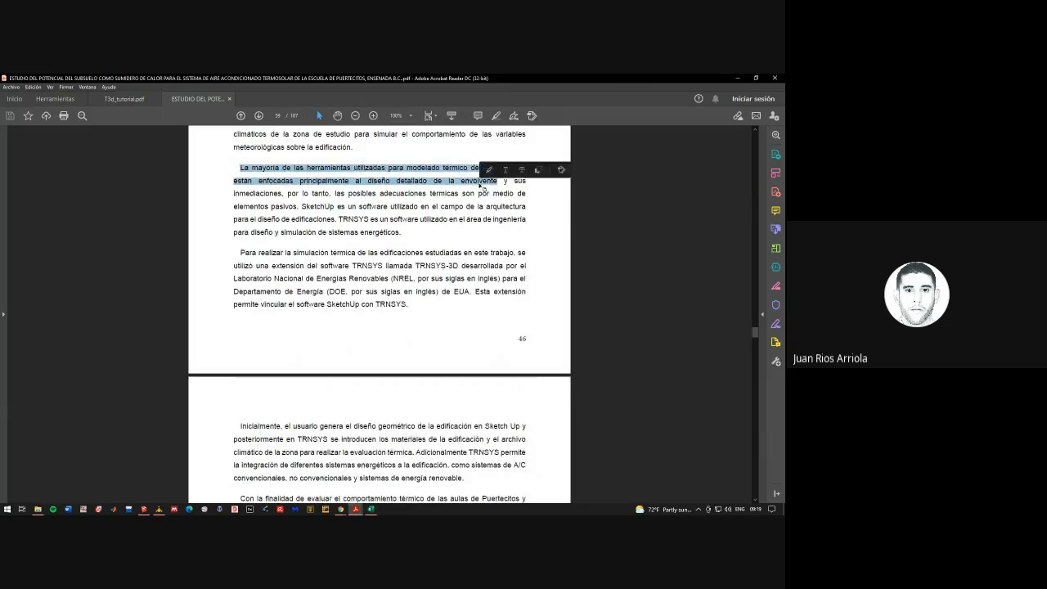
pyautogui.click(352, 193)
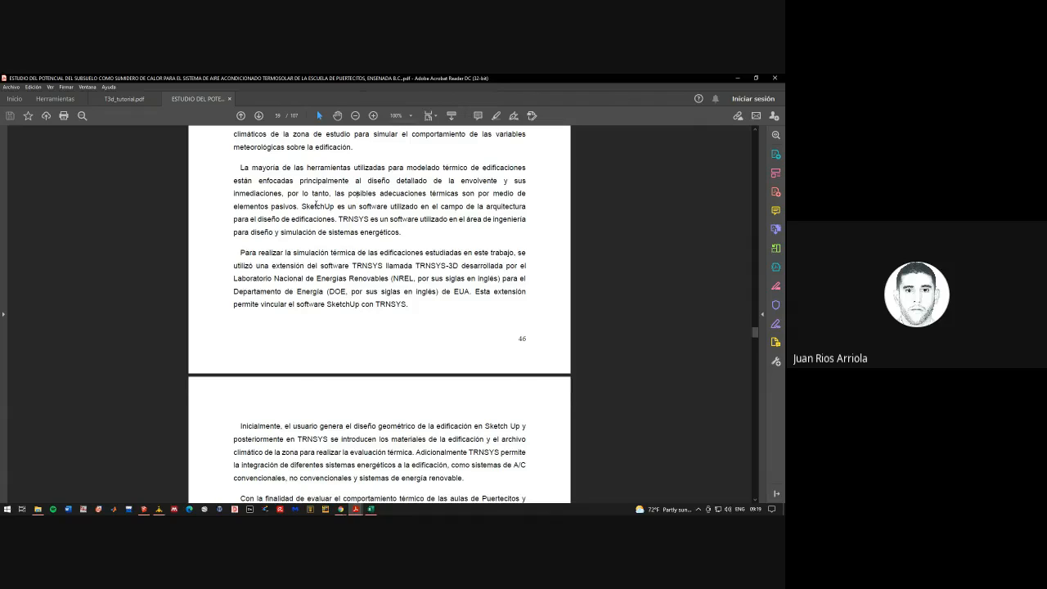
pyautogui.moveTo(334, 194); pyautogui.dragTo(271, 207)
pyautogui.click(323, 235)
pyautogui.click(299, 207)
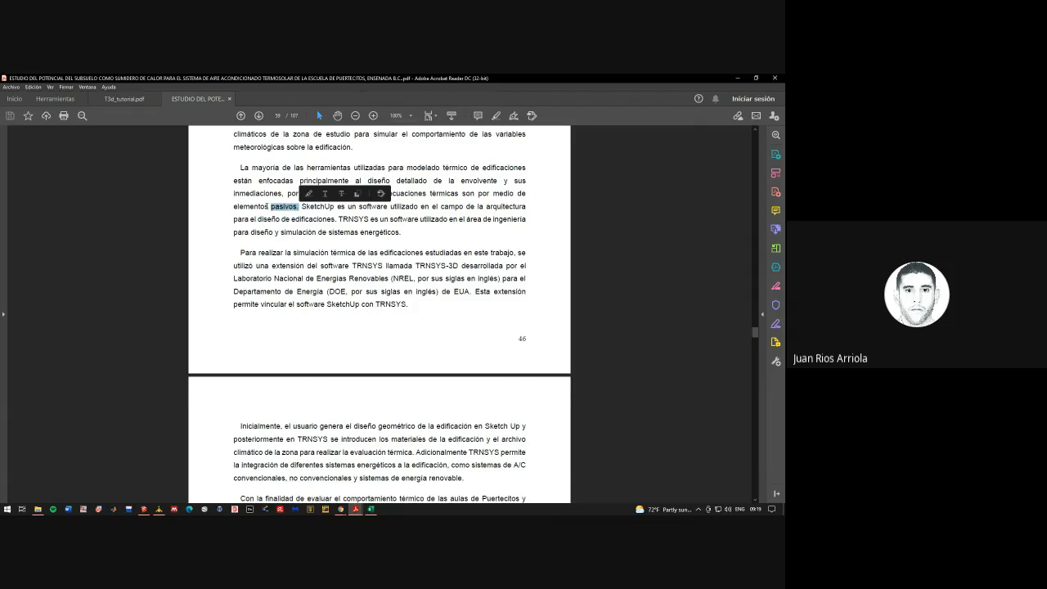
pyautogui.moveTo(230, 206); pyautogui.dragTo(299, 207)
pyautogui.click(301, 231)
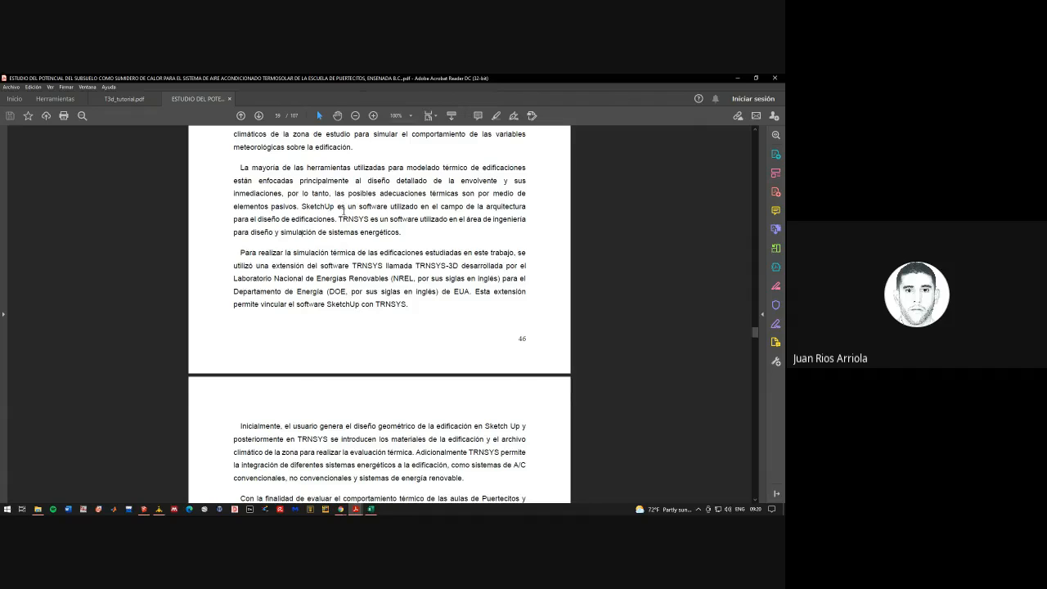
# Examine the sentences describing the uses of SketchUp in architecture and TRNSYS in energy system simulation
pyautogui.moveTo(339, 214); pyautogui.dragTo(447, 221)
pyautogui.click(378, 239)
pyautogui.moveTo(339, 218); pyautogui.dragTo(408, 230)
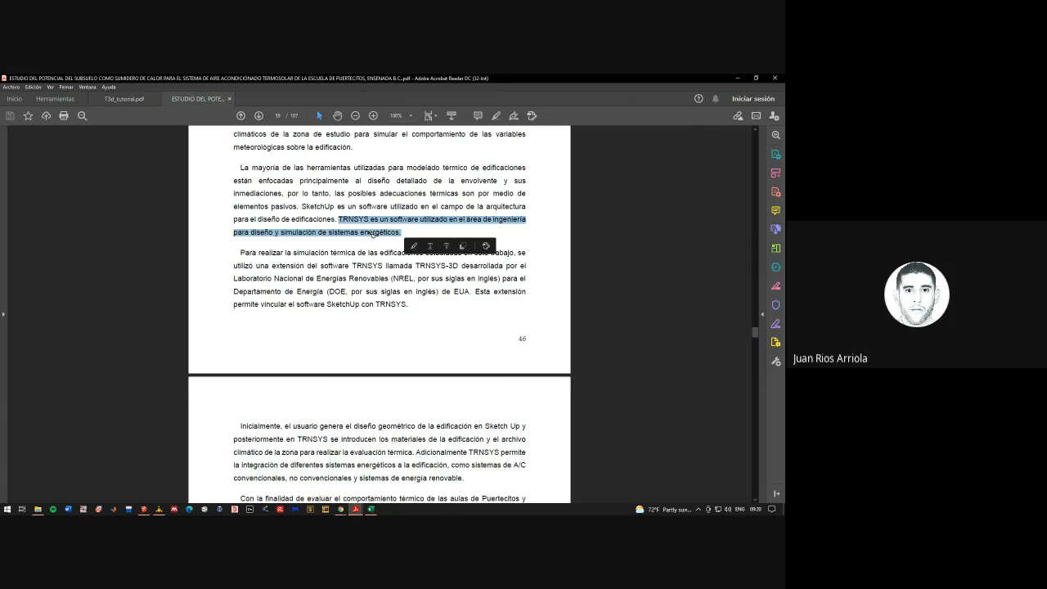
pyautogui.click(302, 205)
pyautogui.moveTo(302, 206); pyautogui.dragTo(417, 243)
pyautogui.click(331, 208)
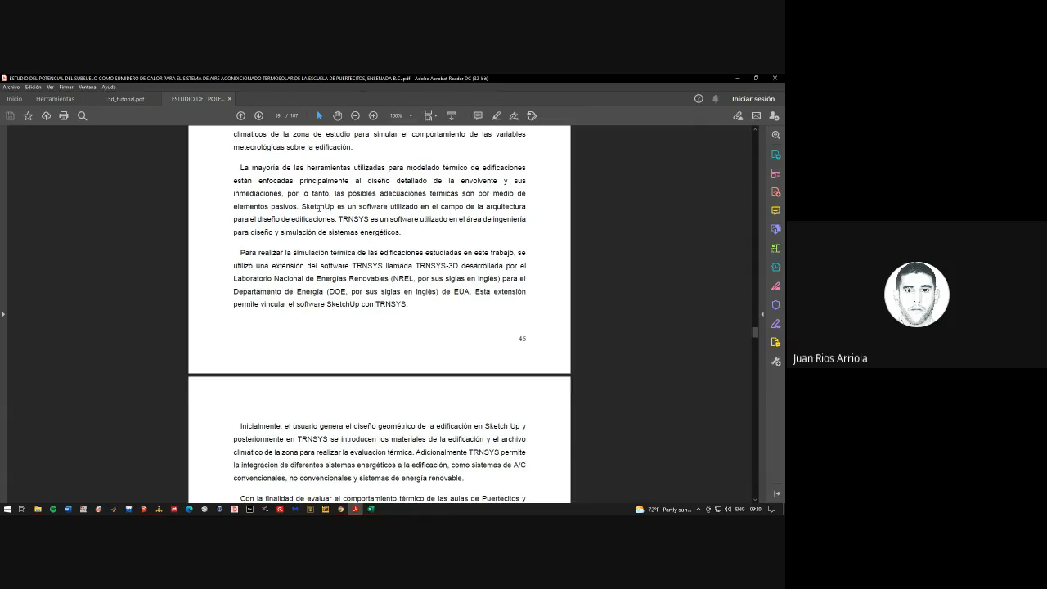
# Read about the TRNSYS-3D extension linking SketchUp with TRNSYS, and continue to section 3.8.1 Aulas escuela Puertecitos
pyautogui.scroll(-1, 377, 240)
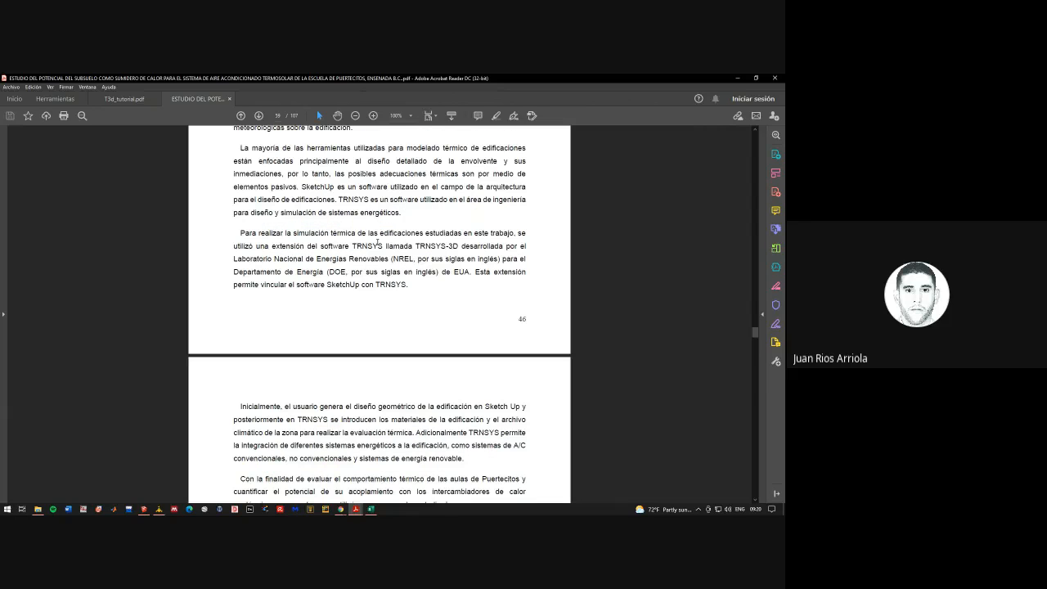
pyautogui.scroll(-2, 377, 242)
pyautogui.moveTo(239, 193); pyautogui.dragTo(365, 209)
pyautogui.click(291, 236)
pyautogui.moveTo(234, 220); pyautogui.dragTo(455, 187)
pyautogui.scroll(-1, 390, 222)
pyautogui.click(417, 187)
pyautogui.scroll(-2, 454, 185)
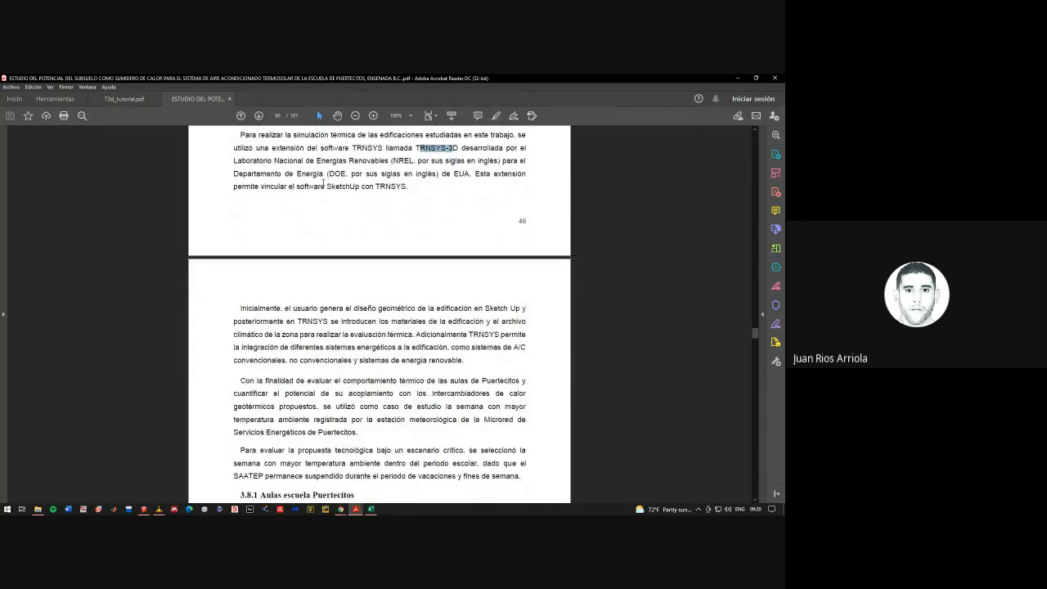
pyautogui.scroll(-1, 324, 183)
pyautogui.click(426, 161)
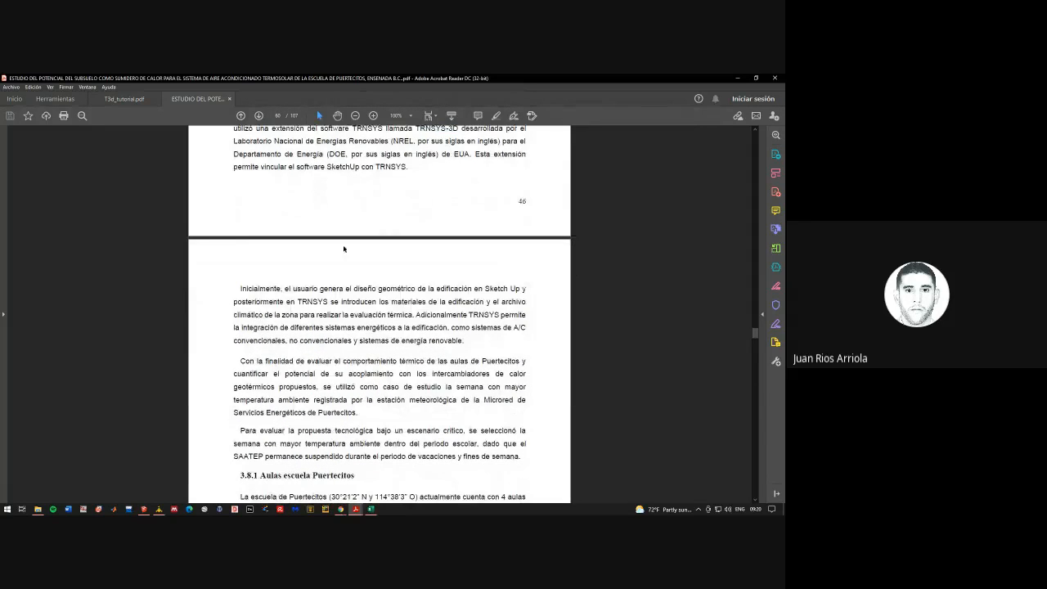
pyautogui.scroll(-7, 343, 248)
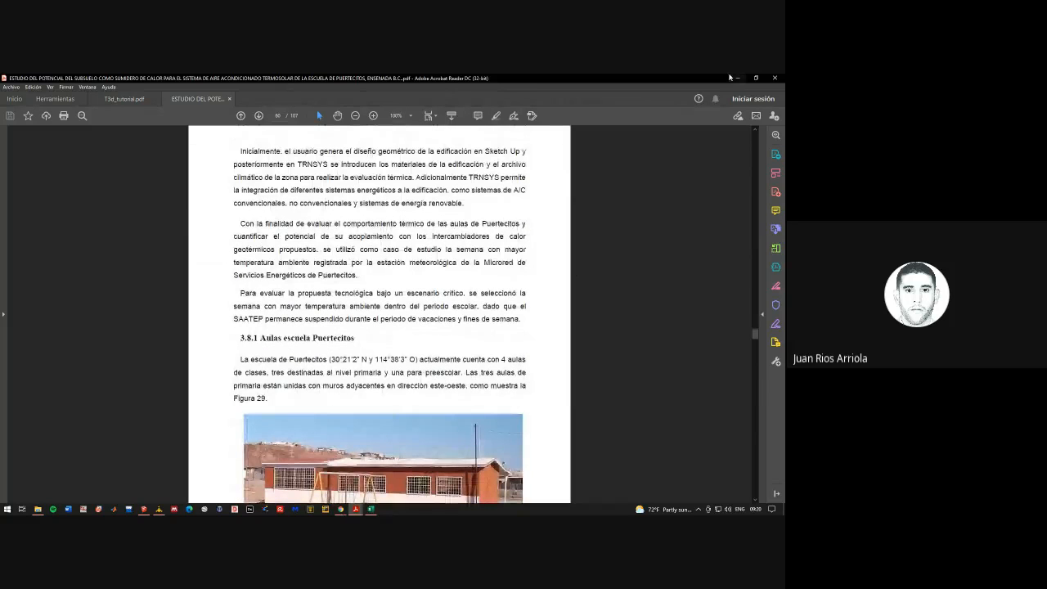
# Minimize the thesis PDF to return to SketchUp and reposition the floating Trnsys3d toolbar over the model view
pyautogui.click(736, 78)
pyautogui.moveTo(412, 229)
pyautogui.mouseDown()
pyautogui.moveTo(367, 259)
pyautogui.moveTo(274, 262)
pyautogui.mouseUp()
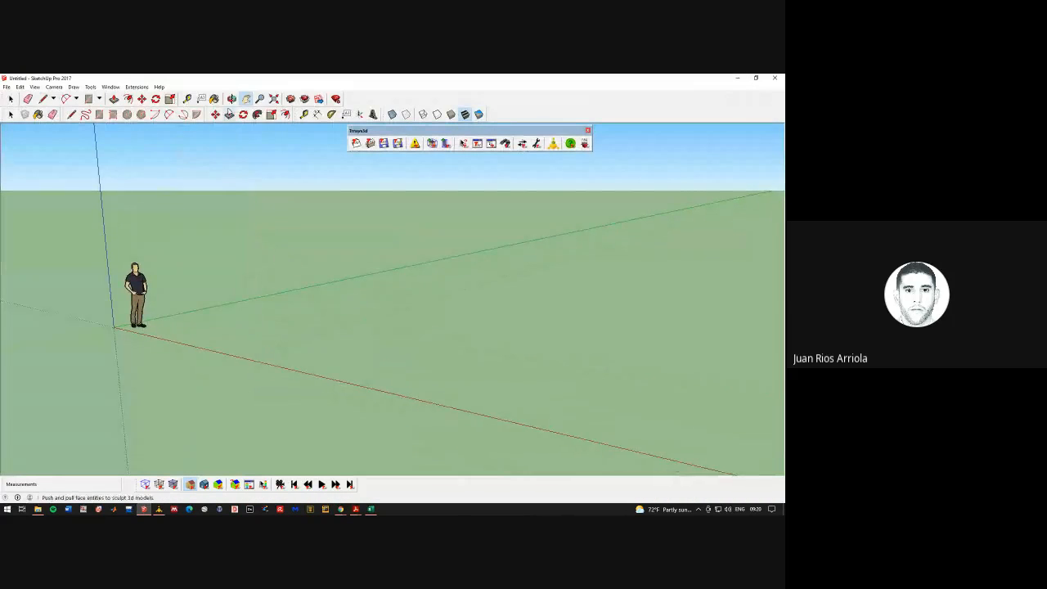
pyautogui.moveTo(269, 205)
pyautogui.mouseDown()
pyautogui.moveTo(253, 253)
pyautogui.moveTo(207, 302)
pyautogui.moveTo(231, 297)
pyautogui.mouseUp()
pyautogui.click(11, 98)
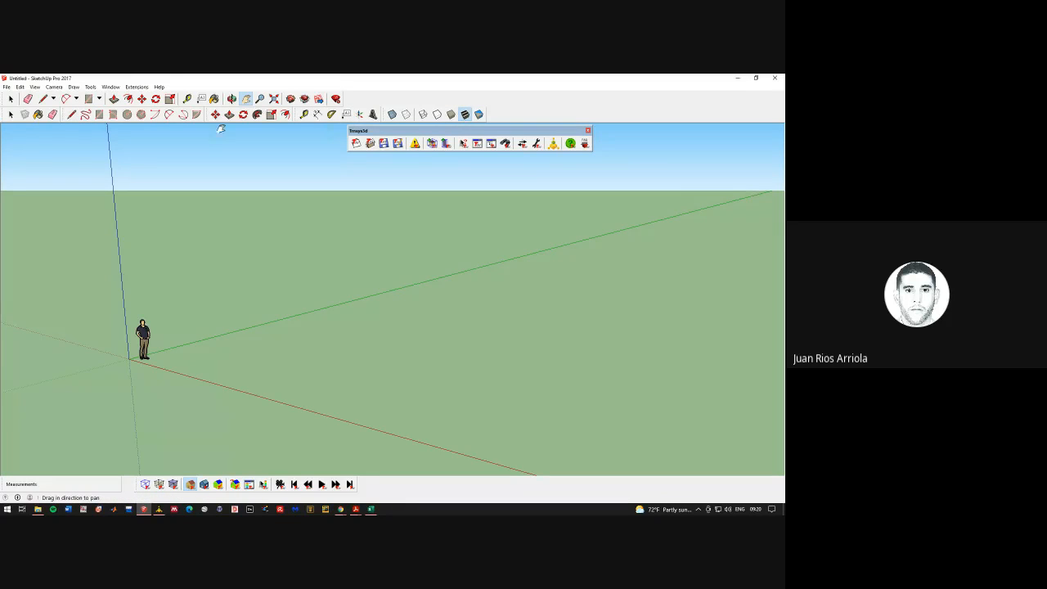
pyautogui.moveTo(391, 131); pyautogui.dragTo(278, 134)
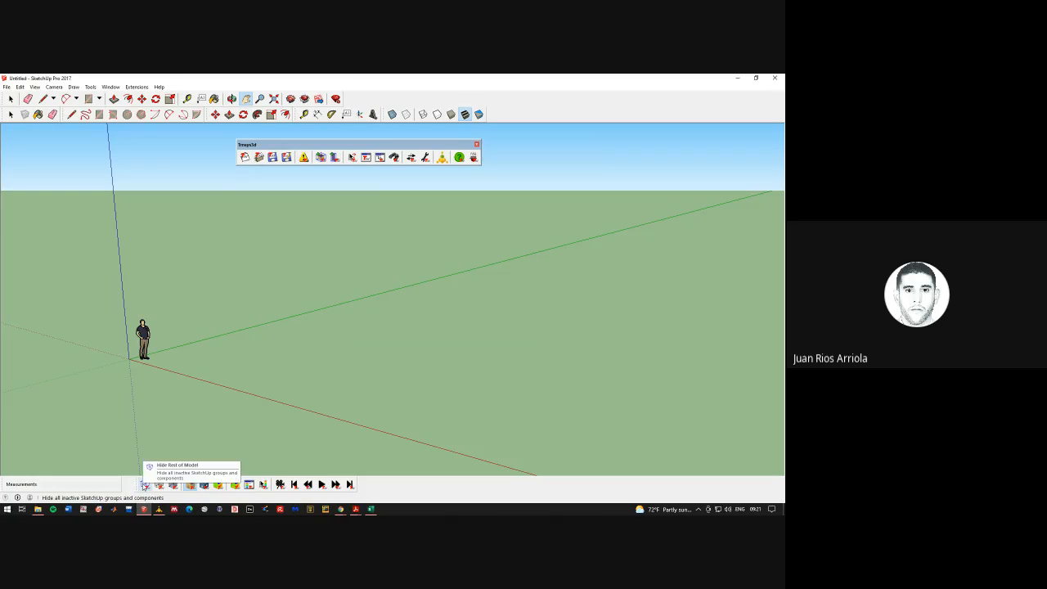
pyautogui.moveTo(218, 192)
pyautogui.mouseDown()
pyautogui.moveTo(196, 234)
pyautogui.moveTo(221, 244)
pyautogui.moveTo(143, 289)
pyautogui.moveTo(150, 259)
pyautogui.moveTo(138, 273)
pyautogui.mouseUp()
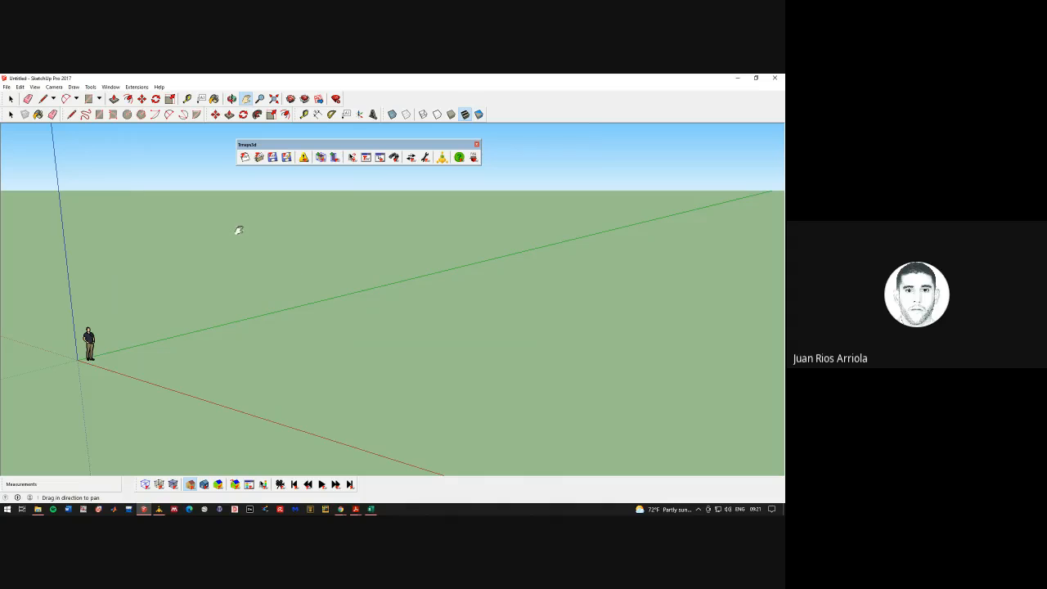
pyautogui.moveTo(229, 294); pyautogui.dragTo(247, 290)
pyautogui.moveTo(159, 313); pyautogui.dragTo(164, 313)
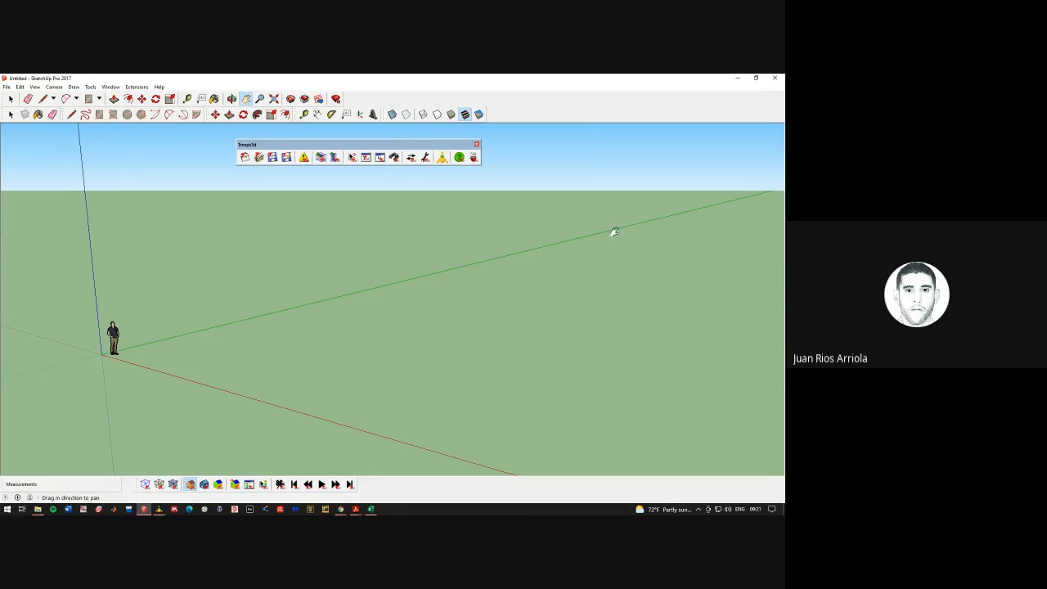
pyautogui.moveTo(112, 362); pyautogui.dragTo(174, 341)
pyautogui.moveTo(173, 255); pyautogui.dragTo(175, 283)
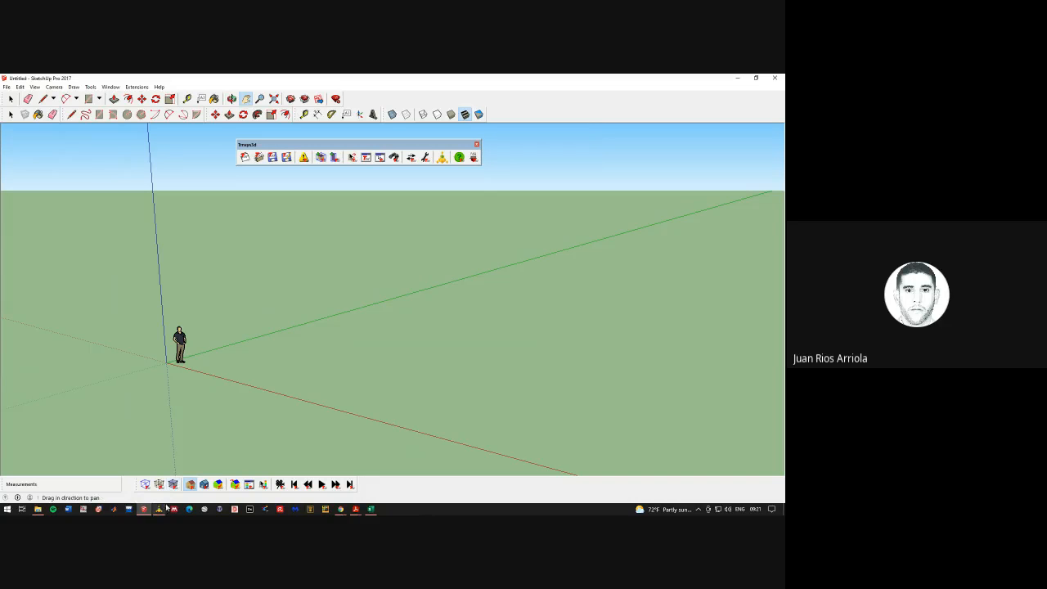
# Search the computer for "t3d" to locate the Trnsys3d tutorial document
pyautogui.moveTo(163, 510)
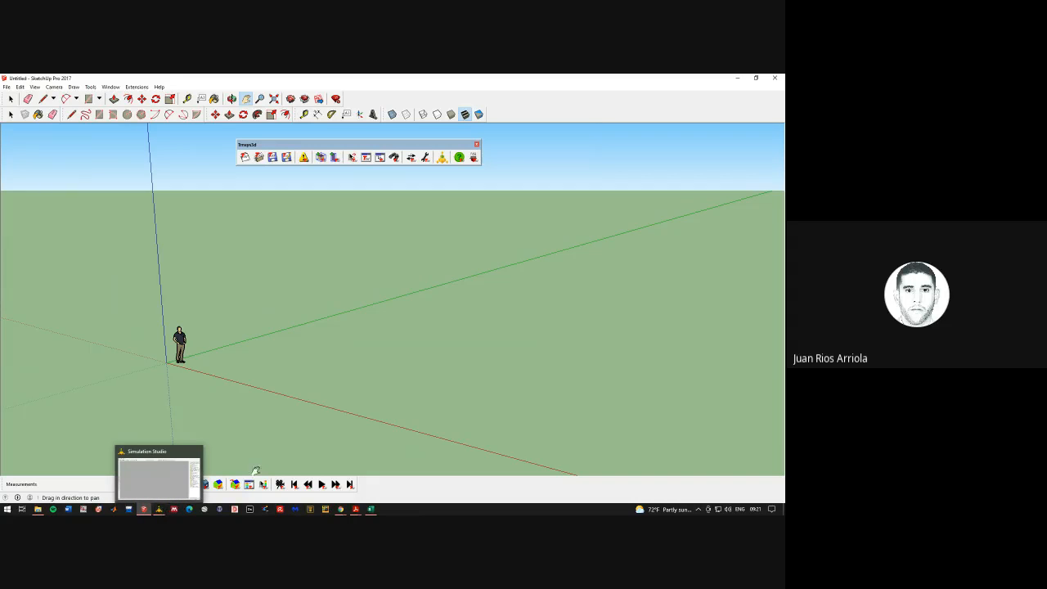
pyautogui.click(7, 509)
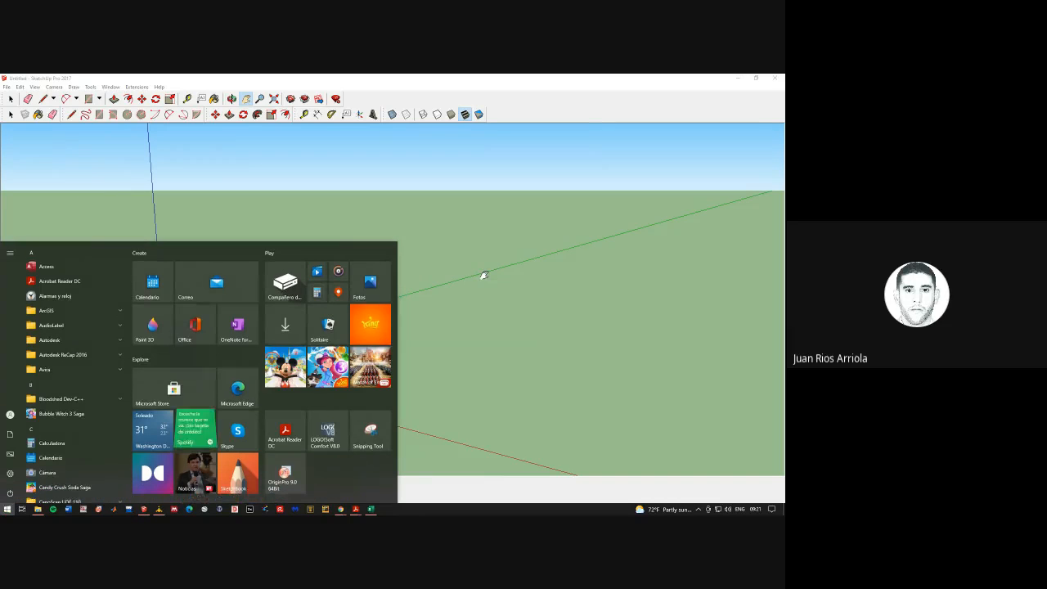
pyautogui.write('t3d')
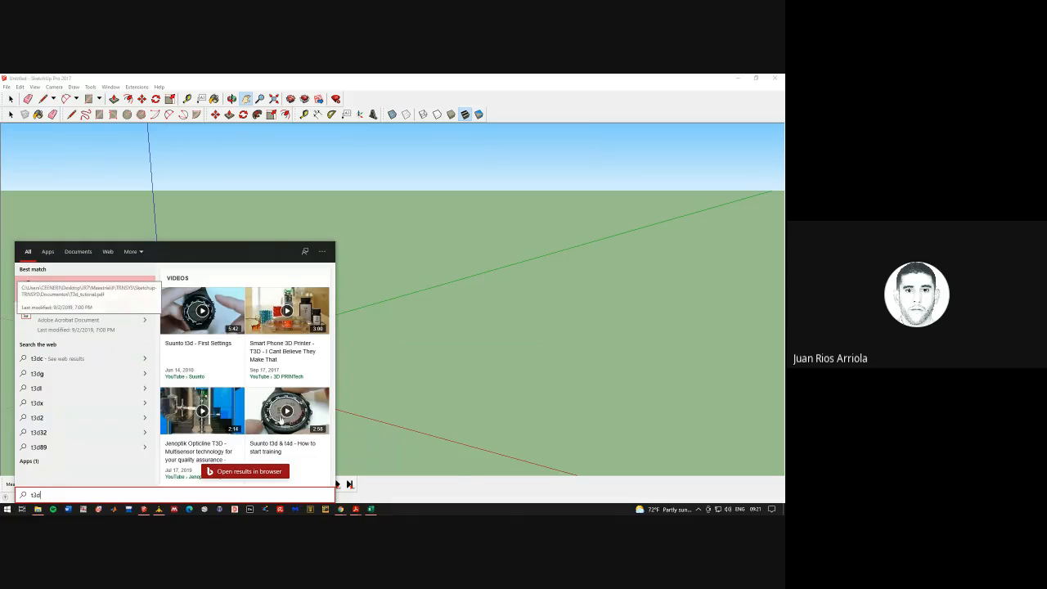
pyautogui.press('BackSpace')
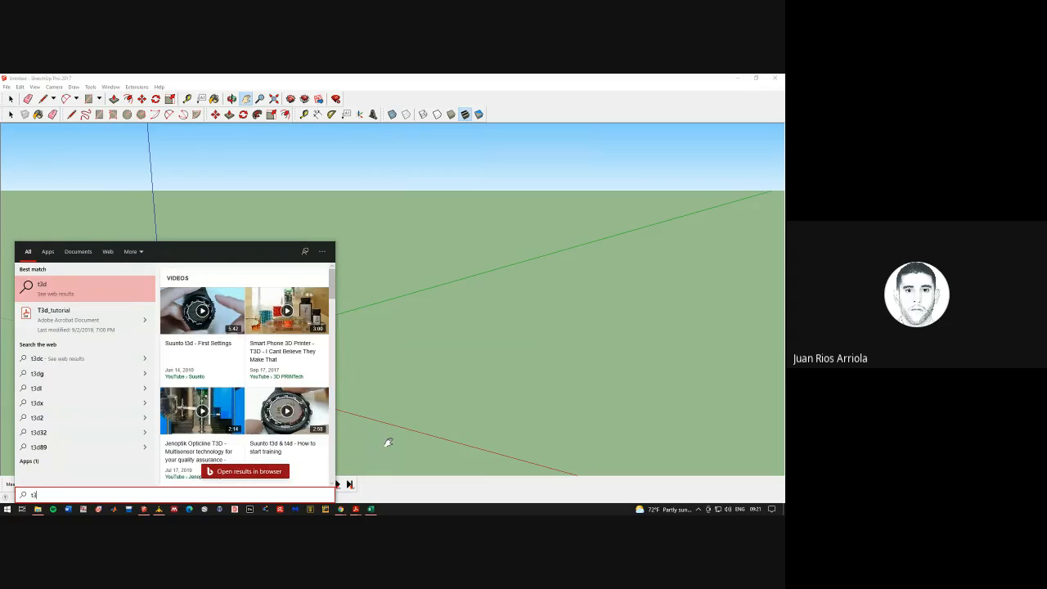
pyautogui.write('d')
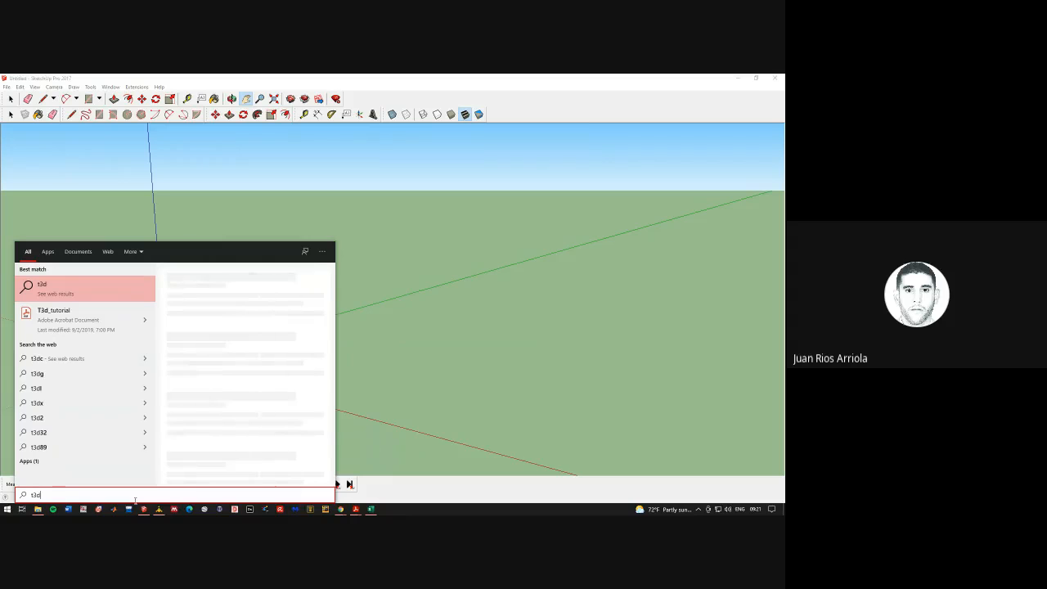
# Switch to Chrome and review the Google results for "trnsys3d plugin for google sketchup download"
pyautogui.click(340, 509)
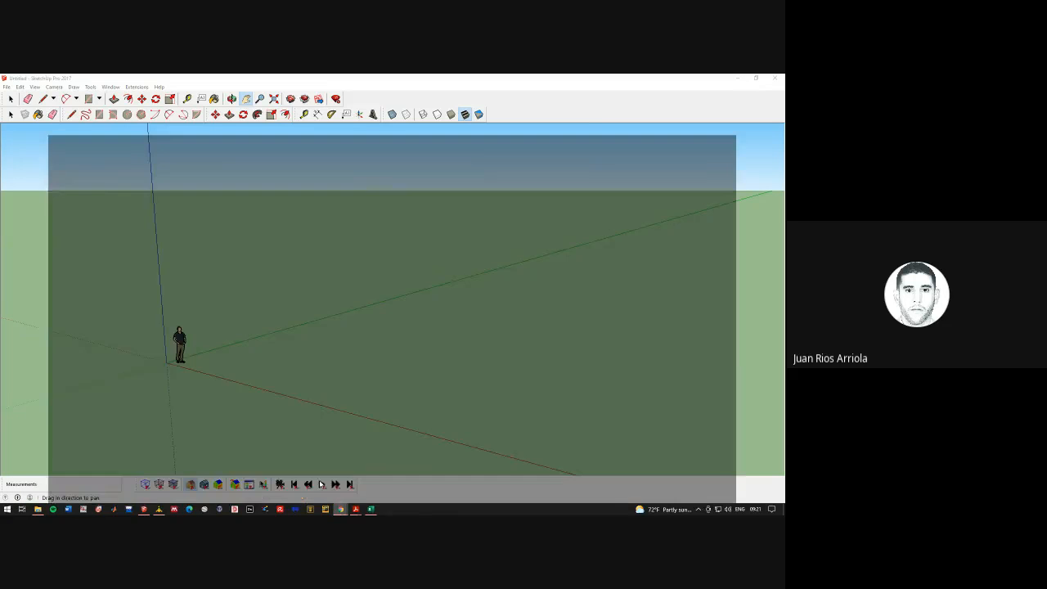
pyautogui.click(323, 482)
pyautogui.click(51, 80)
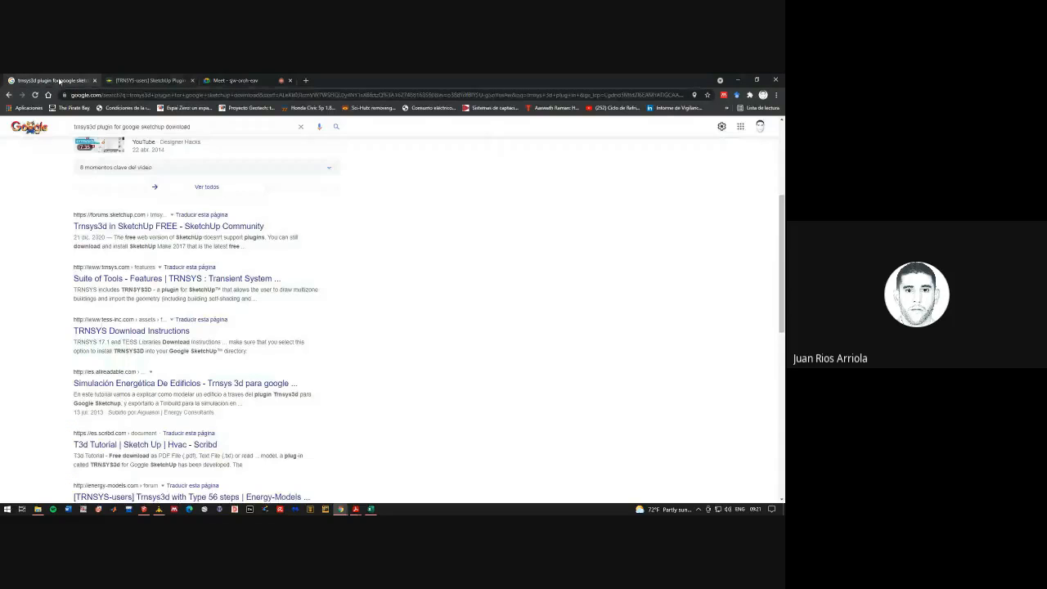
pyautogui.scroll(5, 102, 127)
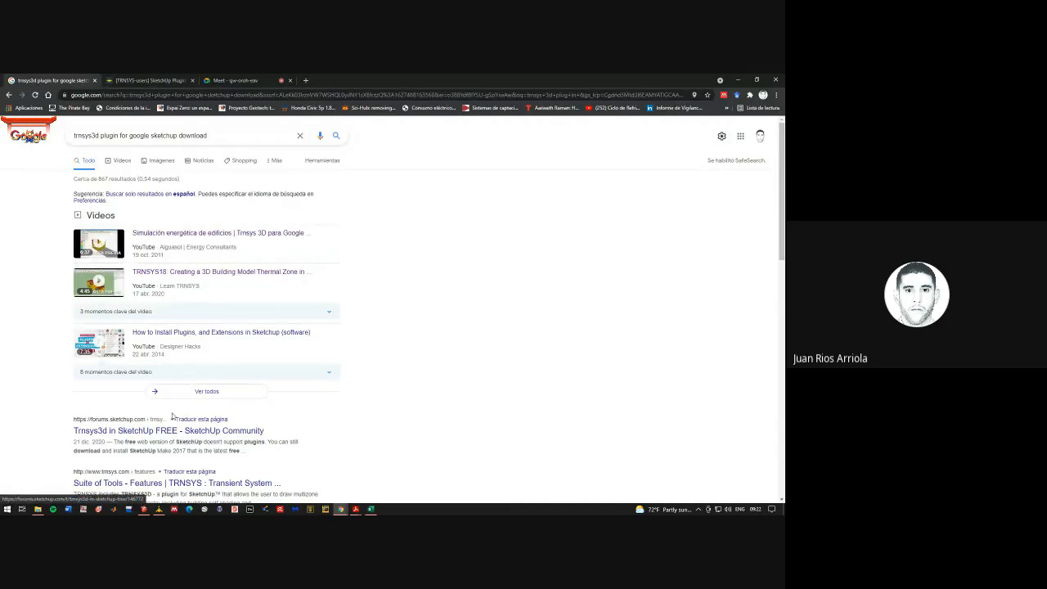
pyautogui.moveTo(74, 136); pyautogui.dragTo(216, 128)
pyautogui.click(2, 276)
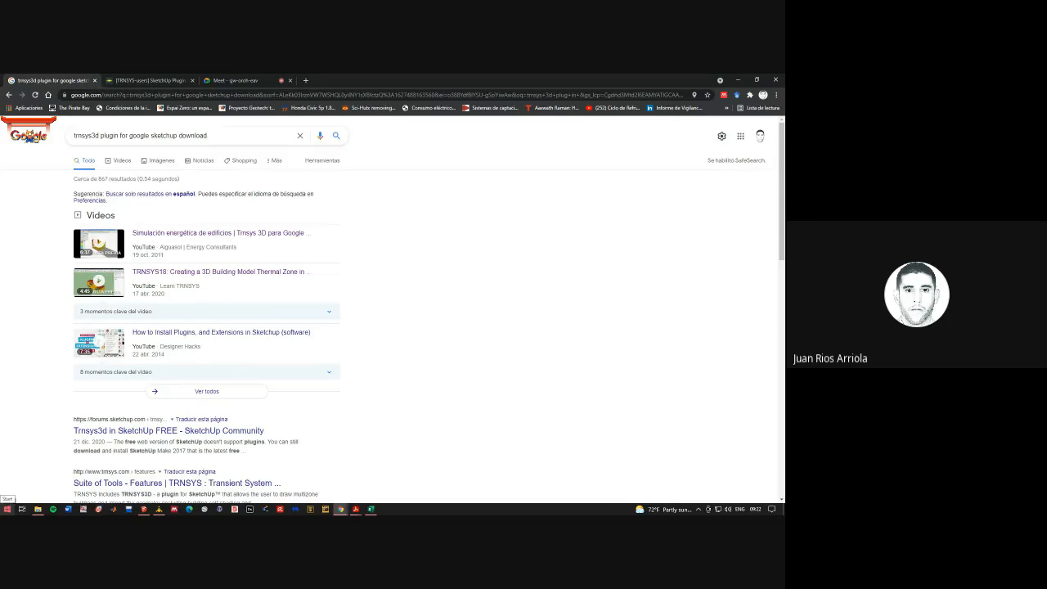
pyautogui.click(7, 507)
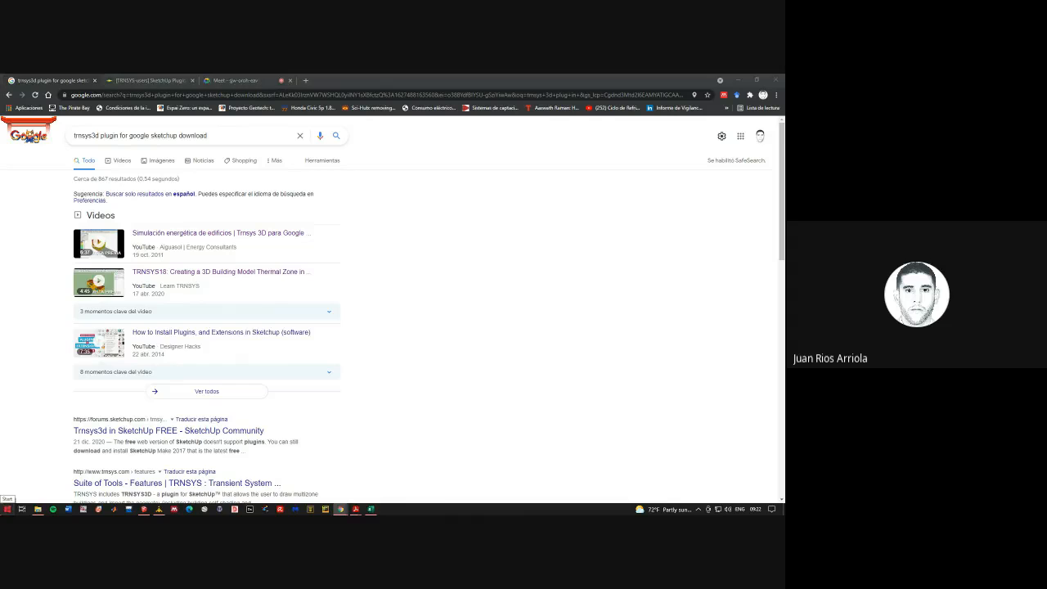
pyautogui.click(434, 376)
# Switch to T3d_tutorial.pdf in Acrobat Reader and reduce the page zoom to 125%
pyautogui.moveTo(355, 509)
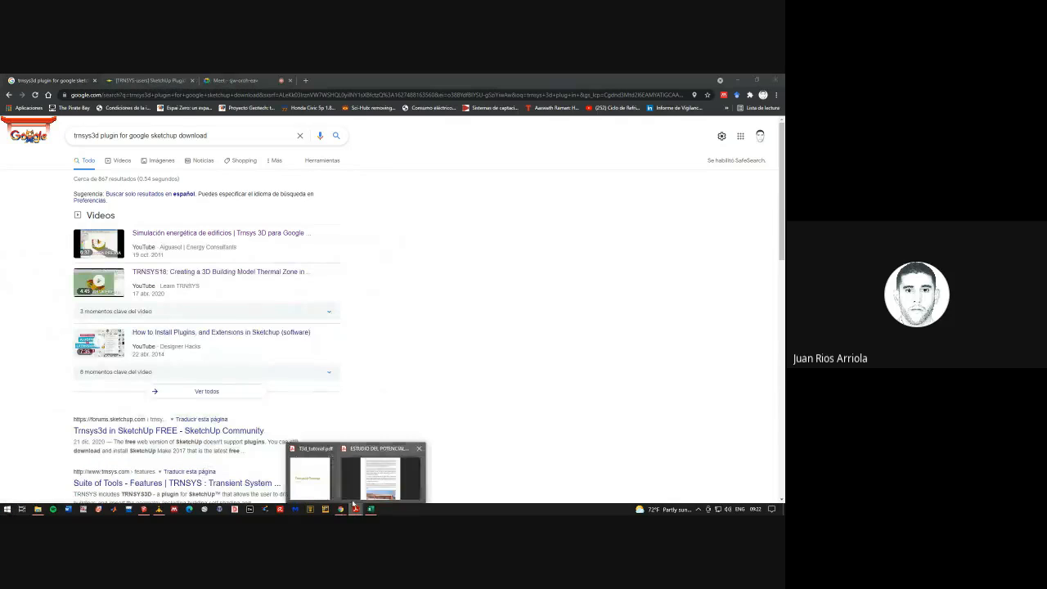
pyautogui.click(316, 476)
pyautogui.scroll(-1, 340, 282)
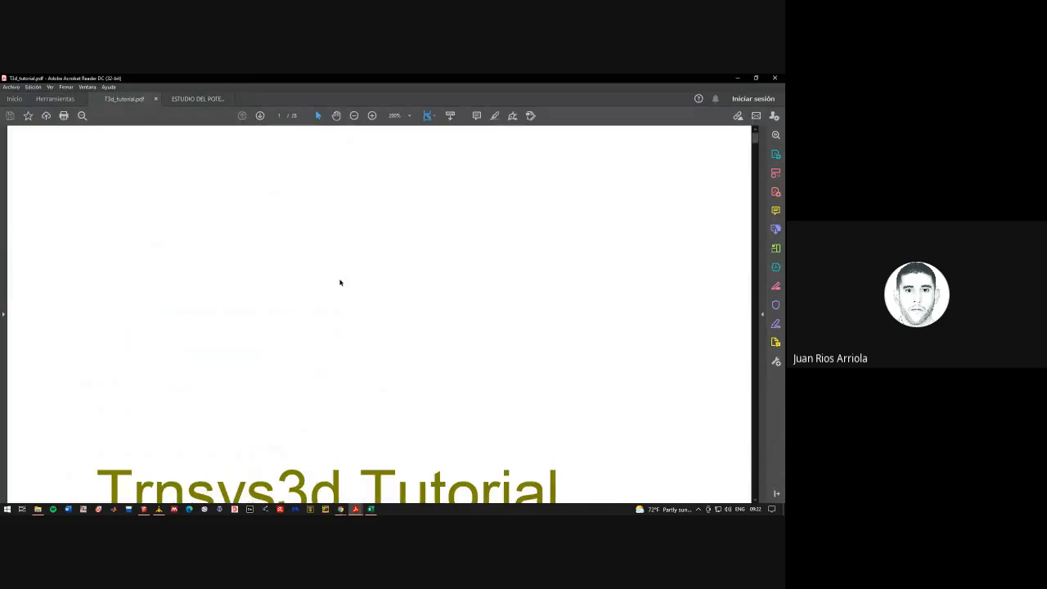
pyautogui.click(354, 115)
pyautogui.click(354, 115)
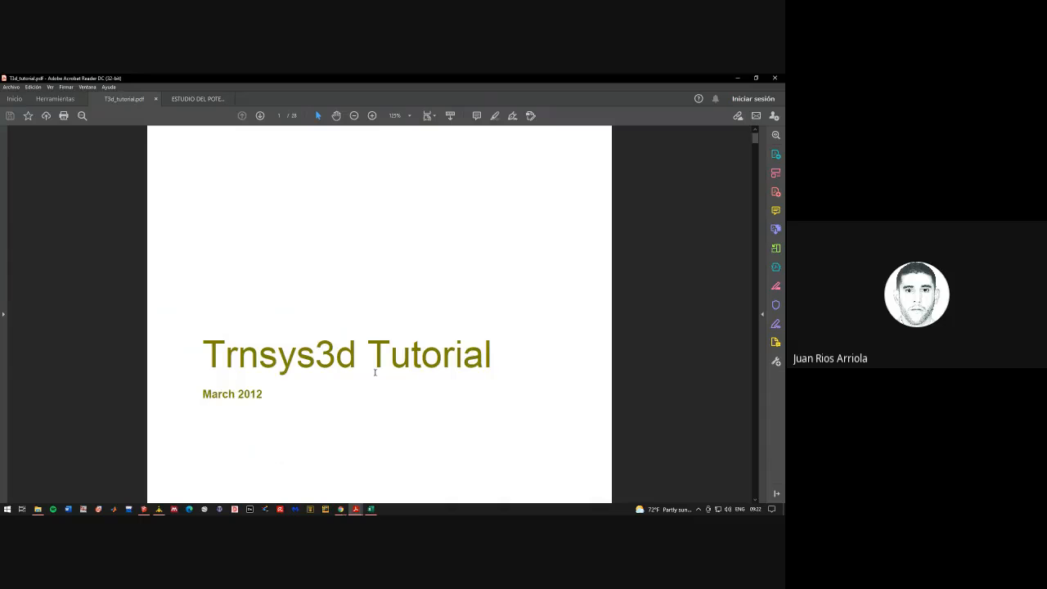
# Examine the tutorial's table of contents, focusing on the entries for creating zones, fenestration objects and shading objects
pyautogui.moveTo(755, 137); pyautogui.dragTo(756, 150)
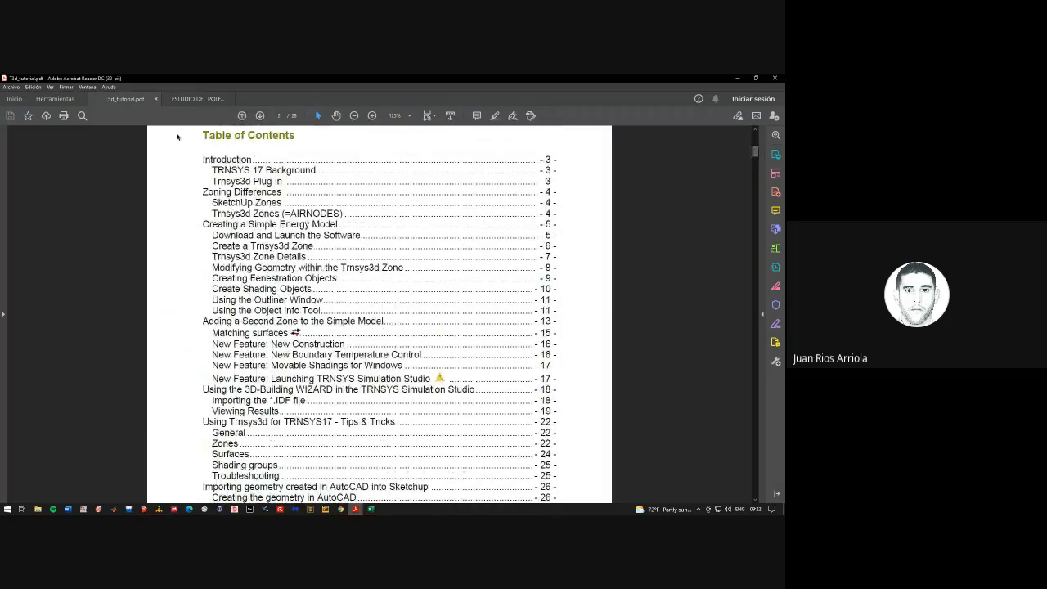
pyautogui.moveTo(213, 245); pyautogui.dragTo(336, 279)
pyautogui.doubleClick(253, 278)
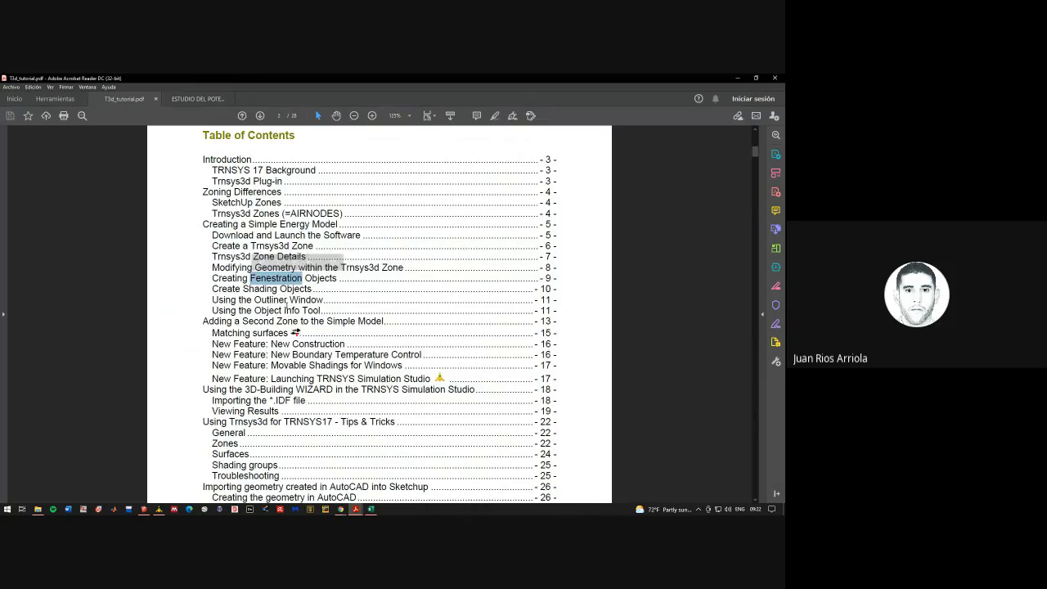
pyautogui.click(211, 306)
pyautogui.moveTo(212, 289); pyautogui.dragTo(367, 290)
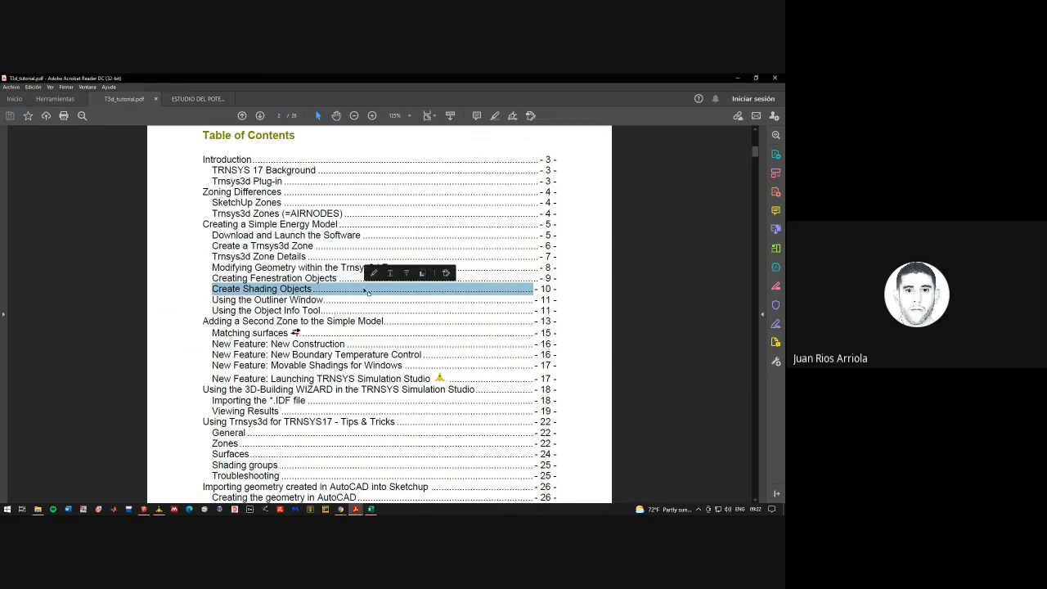
pyautogui.click(256, 290)
pyautogui.moveTo(212, 290); pyautogui.dragTo(367, 292)
pyautogui.click(289, 304)
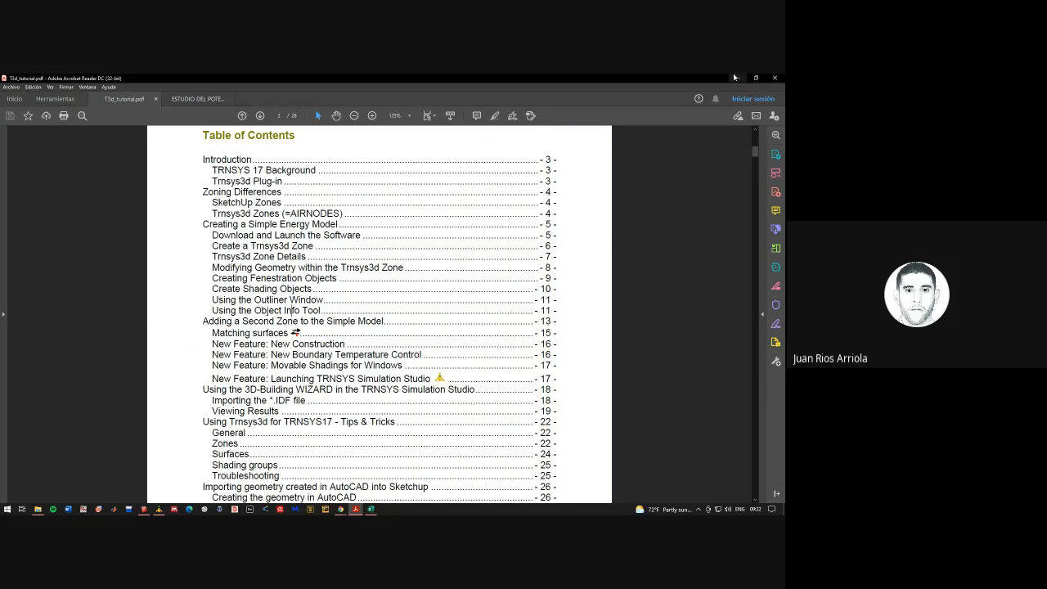
# Read the "Create a Trnsys3d Zone" section and its diagram of the zone box with sky, north and east axes
pyautogui.moveTo(756, 152); pyautogui.dragTo(748, 206)
pyautogui.scroll(4, 360, 259)
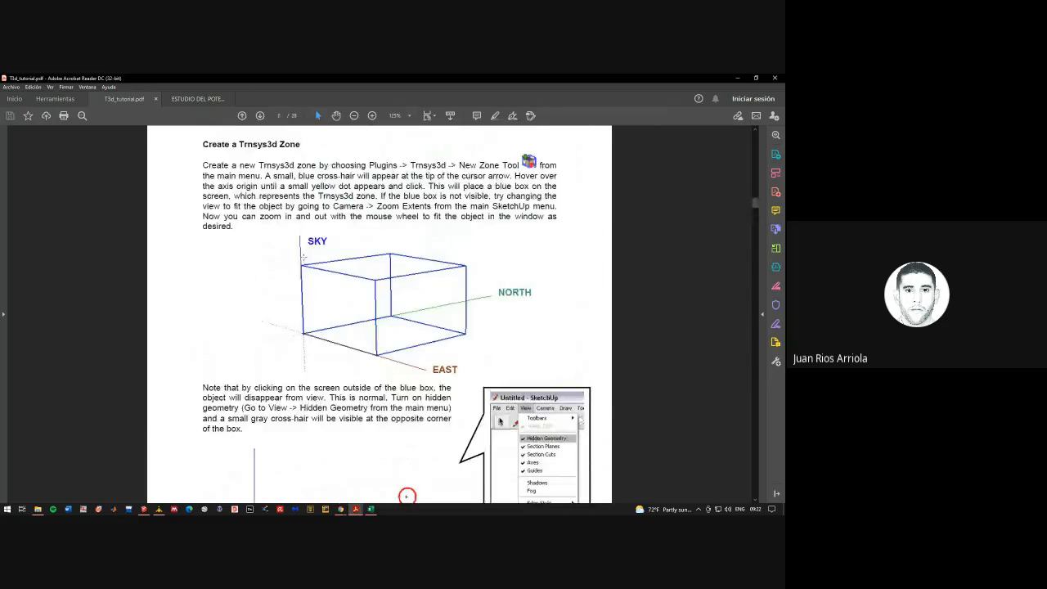
pyautogui.scroll(-4, 343, 349)
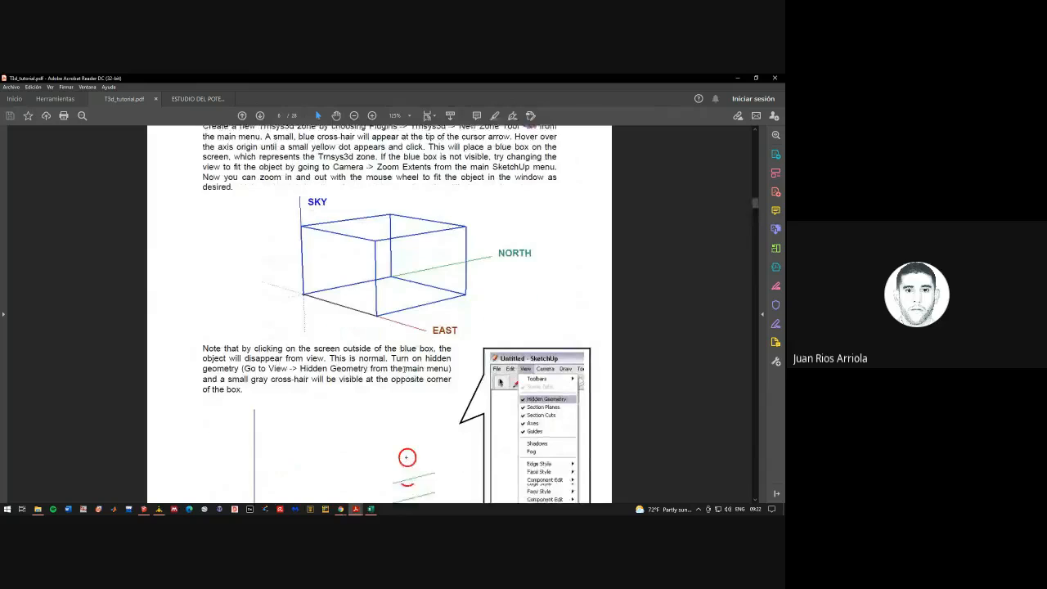
pyautogui.scroll(3, 287, 288)
pyautogui.scroll(3, 287, 288)
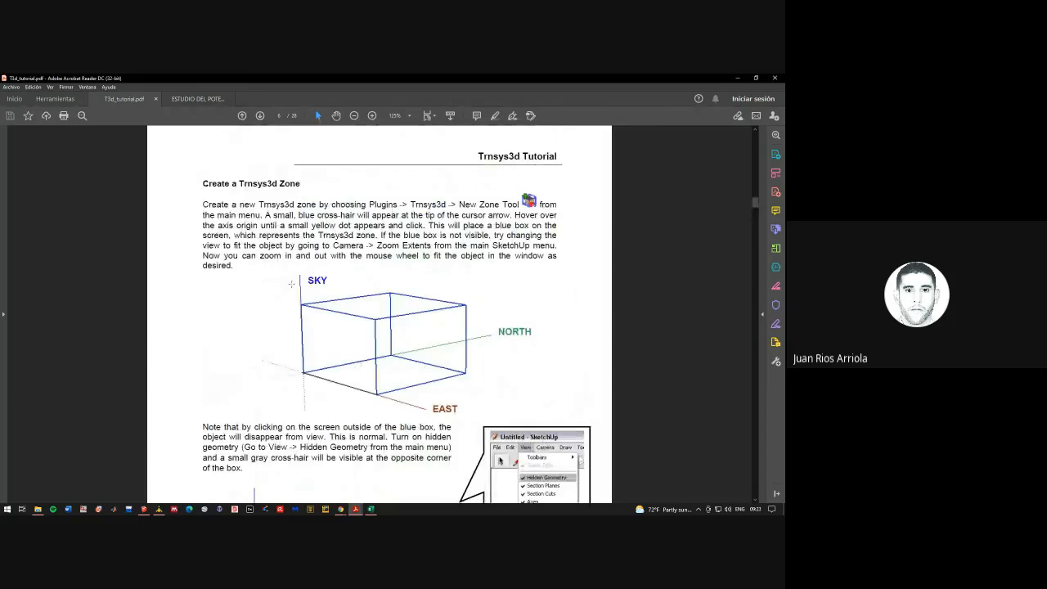
# Return to SketchUp and delete the human scale figure standing beside the axis origin
pyautogui.click(740, 78)
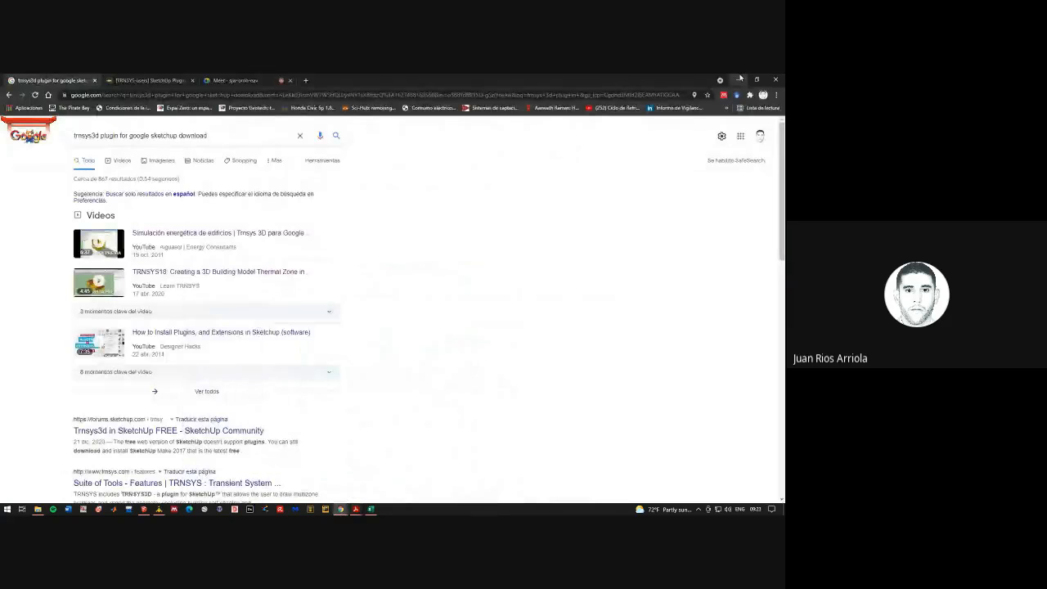
pyautogui.click(738, 79)
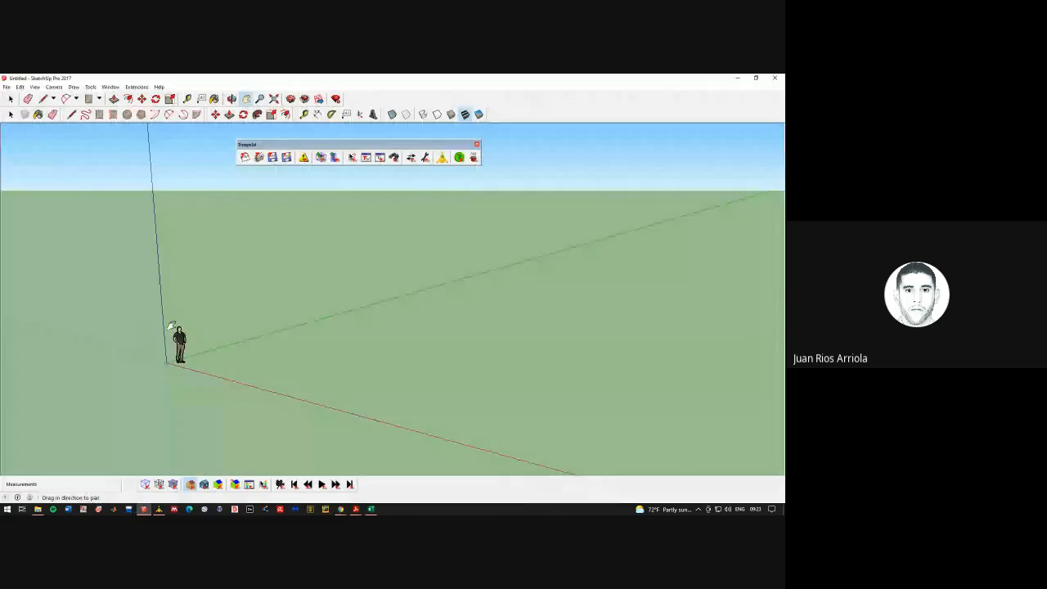
pyautogui.keyDown('shift'); pyautogui.moveTo(172, 323); pyautogui.dragTo(217, 304, button='middle'); pyautogui.keyUp('shift')
pyautogui.scroll(3, 240, 368)
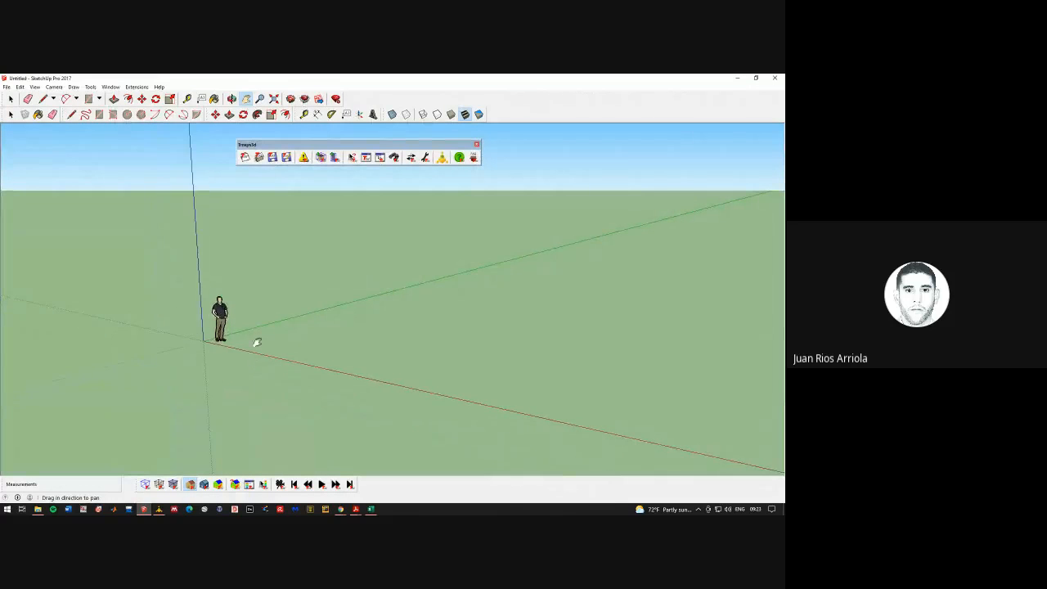
pyautogui.scroll(1, 249, 342)
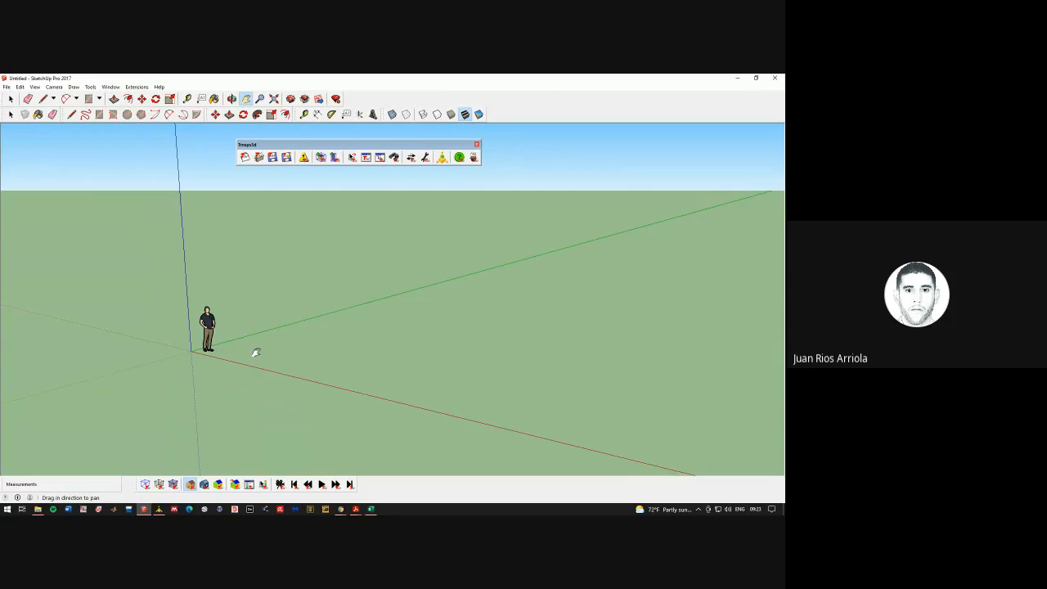
pyautogui.scroll(1, 254, 351)
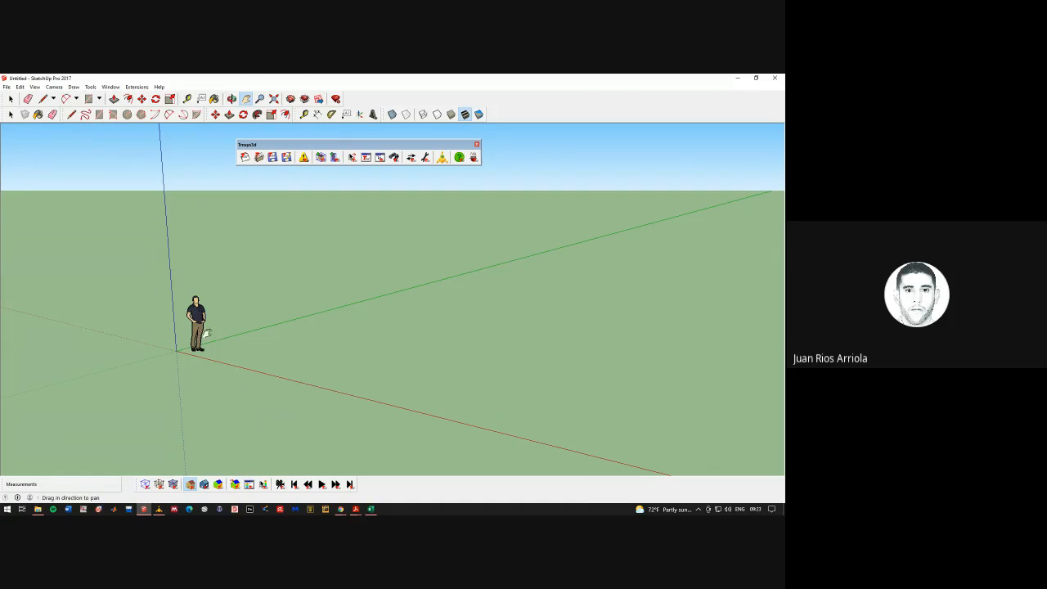
pyautogui.click(11, 98)
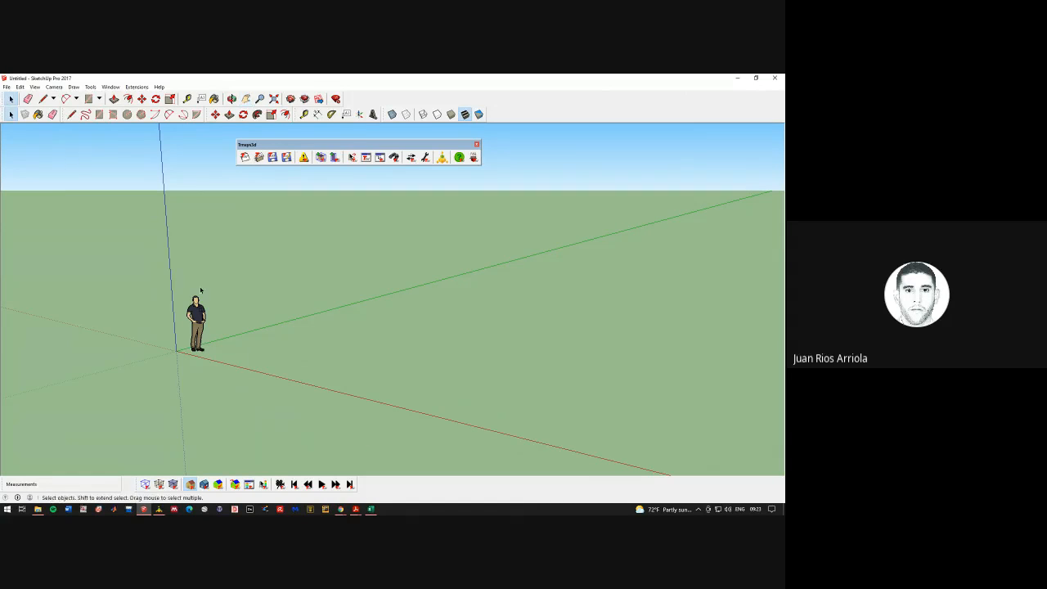
pyautogui.click(197, 321)
pyautogui.press('Delete')
# Place a new empty Trnsys3d zone at the axis origin
pyautogui.scroll(2, 212, 345)
pyautogui.scroll(1, 119, 335)
pyautogui.scroll(1, 157, 376)
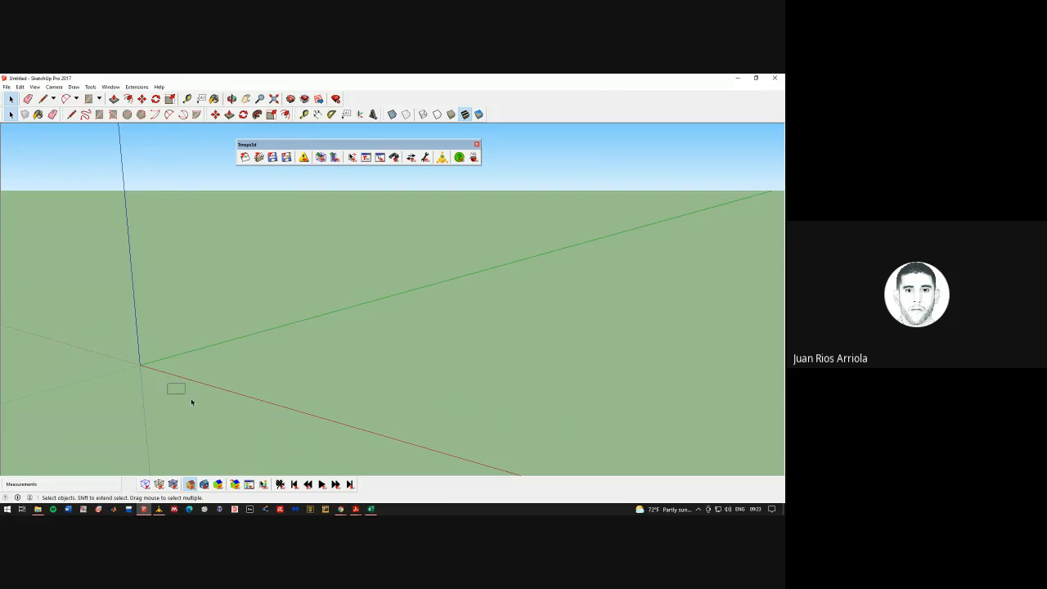
pyautogui.scroll(1, 190, 364)
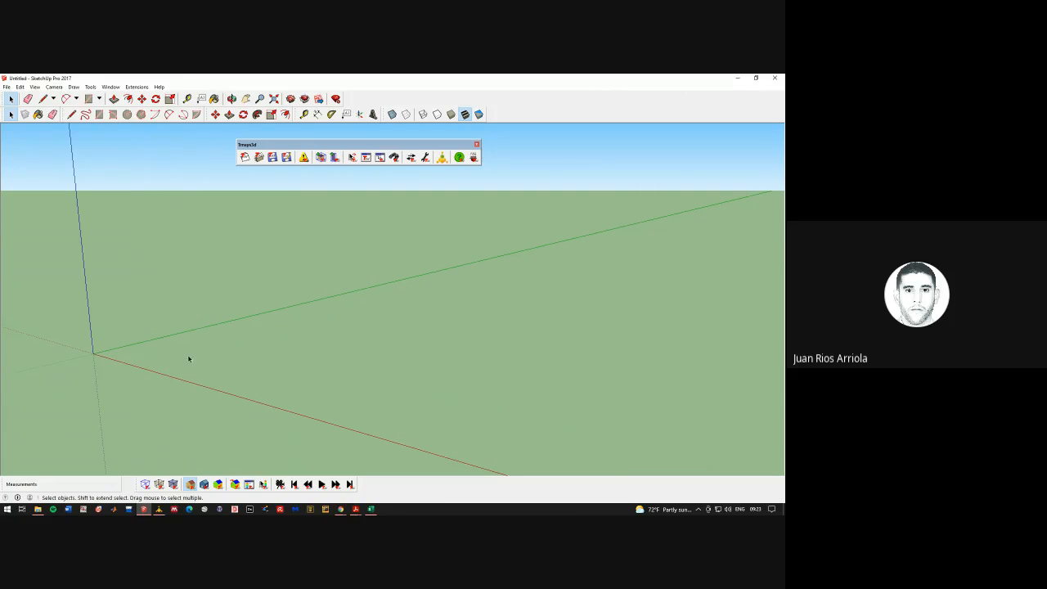
pyautogui.click(320, 158)
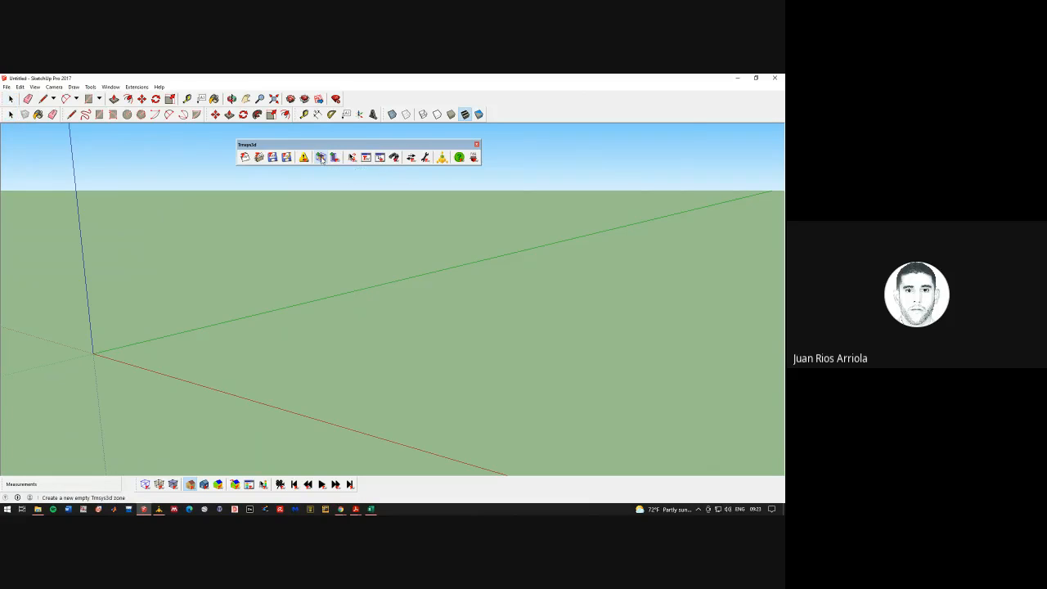
pyautogui.click(92, 354)
pyautogui.scroll(-5, 339, 330)
pyautogui.scroll(2, 610, 177)
pyautogui.scroll(1, 597, 184)
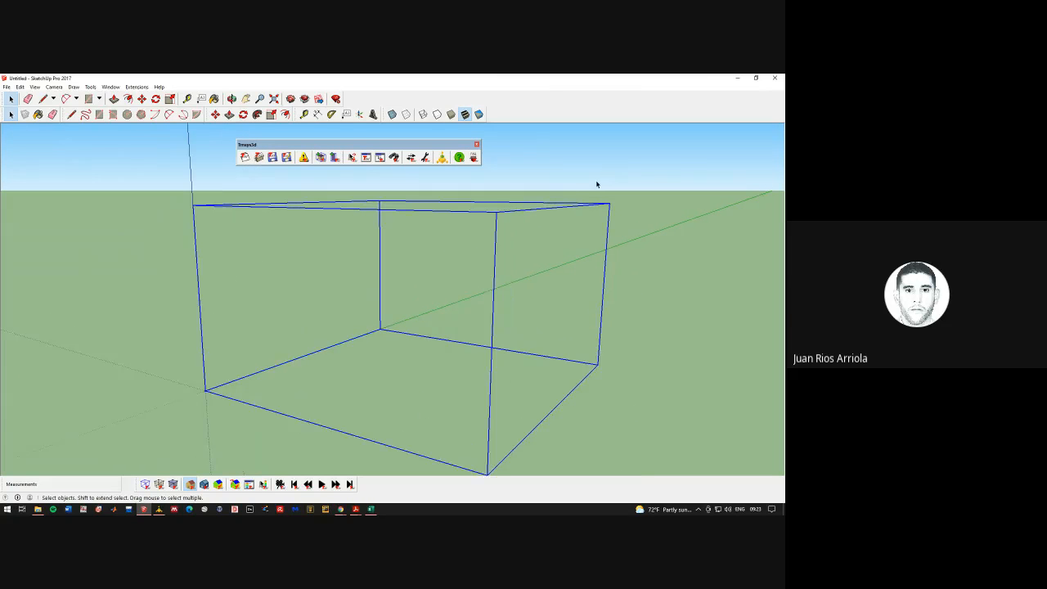
# Deselect the Trnsys3d zone and open its group for editing from the marker at the origin
pyautogui.press('Delete')
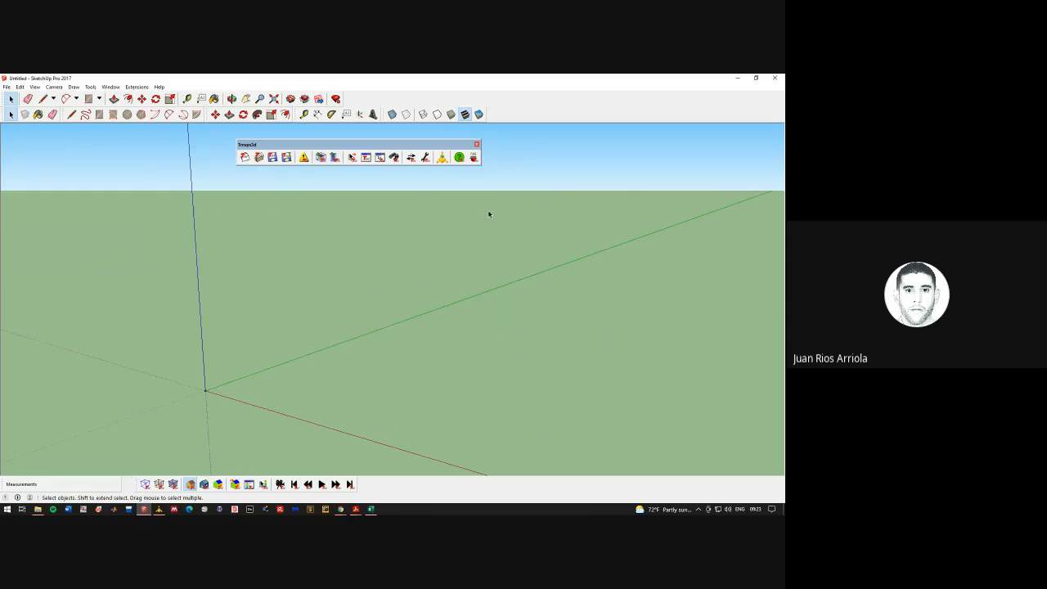
pyautogui.doubleClick(206, 392)
pyautogui.scroll(-3, 525, 214)
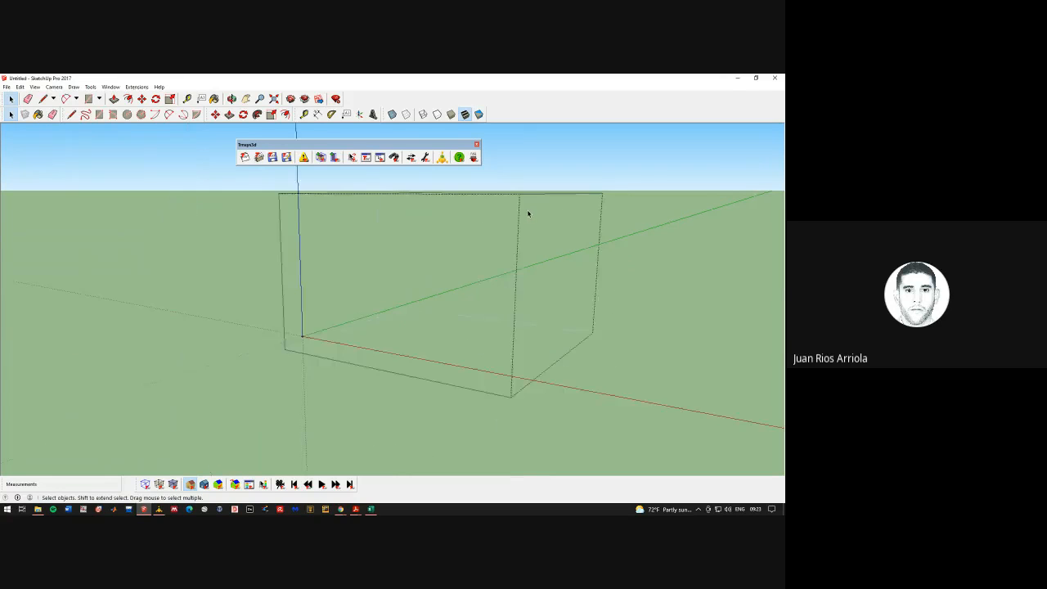
pyautogui.moveTo(526, 213)
pyautogui.mouseDown(button='middle')
pyautogui.moveTo(496, 157)
pyautogui.moveTo(519, 218)
pyautogui.mouseUp(button='middle')
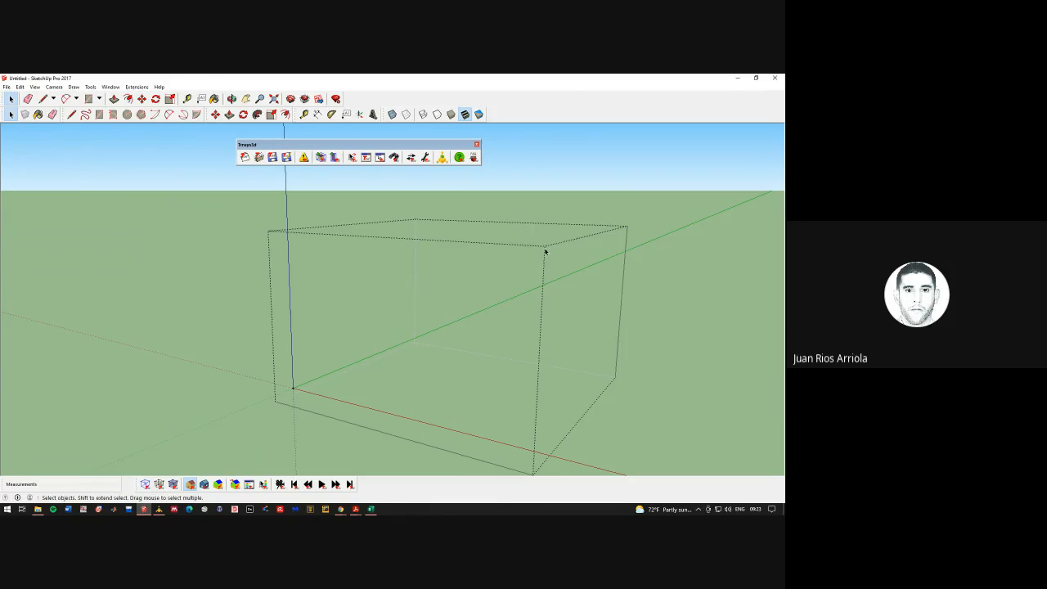
pyautogui.scroll(-2, 490, 315)
pyautogui.scroll(2, 578, 356)
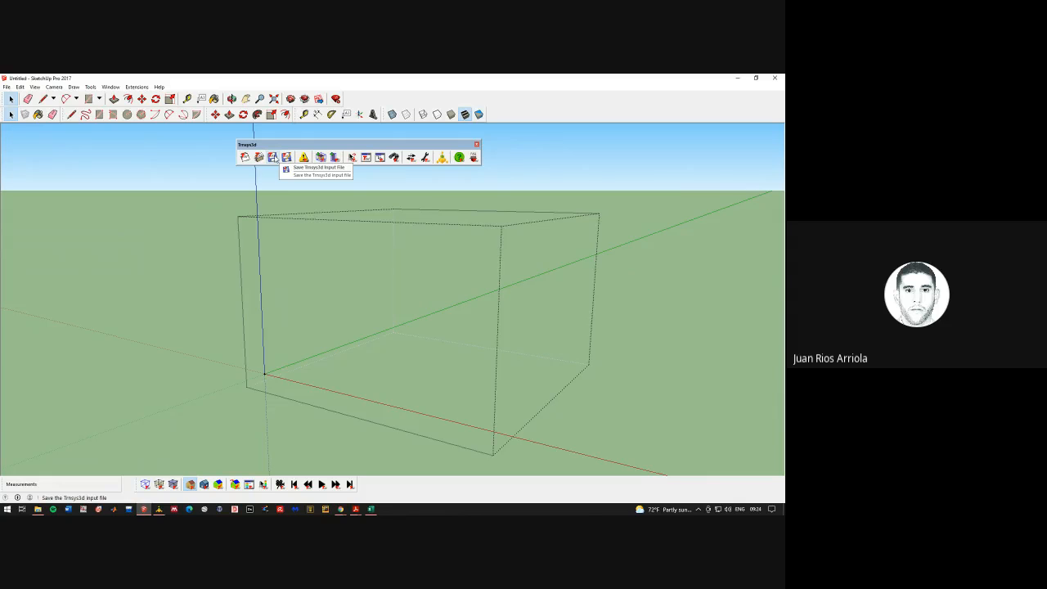
# Draw a 6.5 by 8.1 m floor rectangle from the axis origin inside the Trnsys3d zone
pyautogui.click(8, 86)
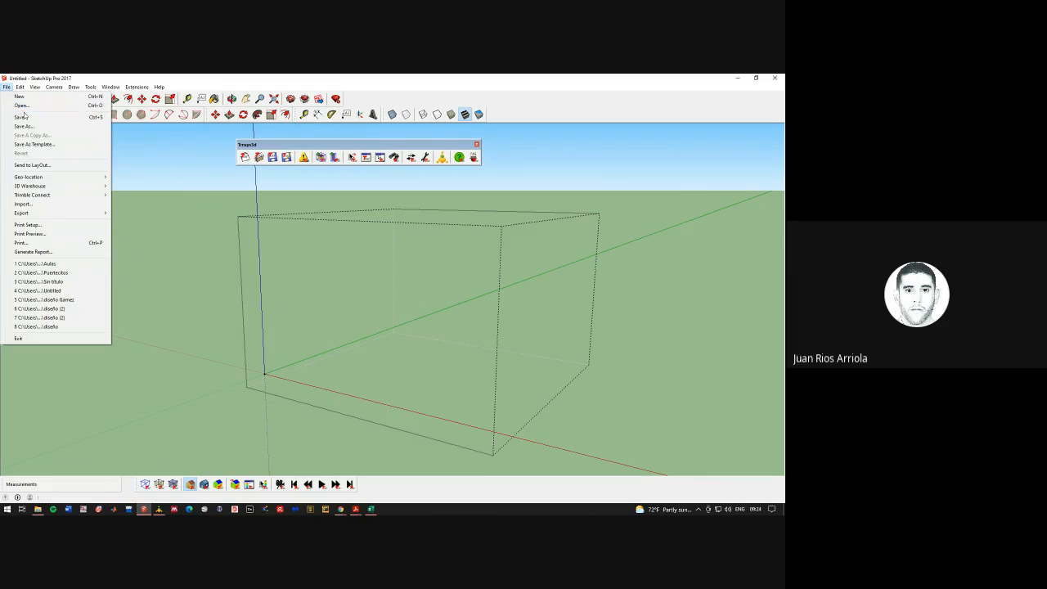
pyautogui.click(138, 78)
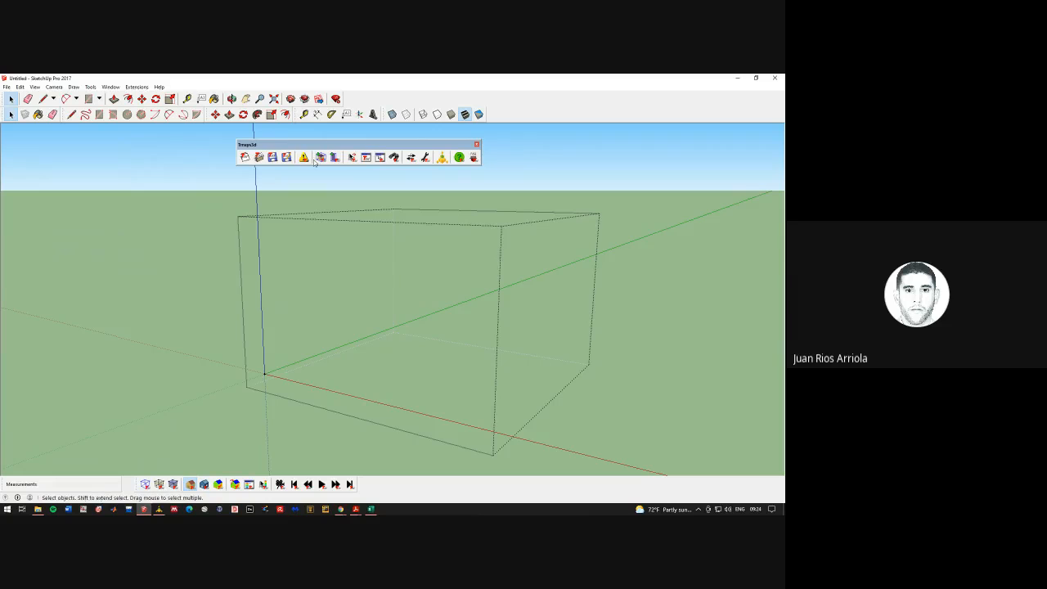
pyautogui.click(88, 98)
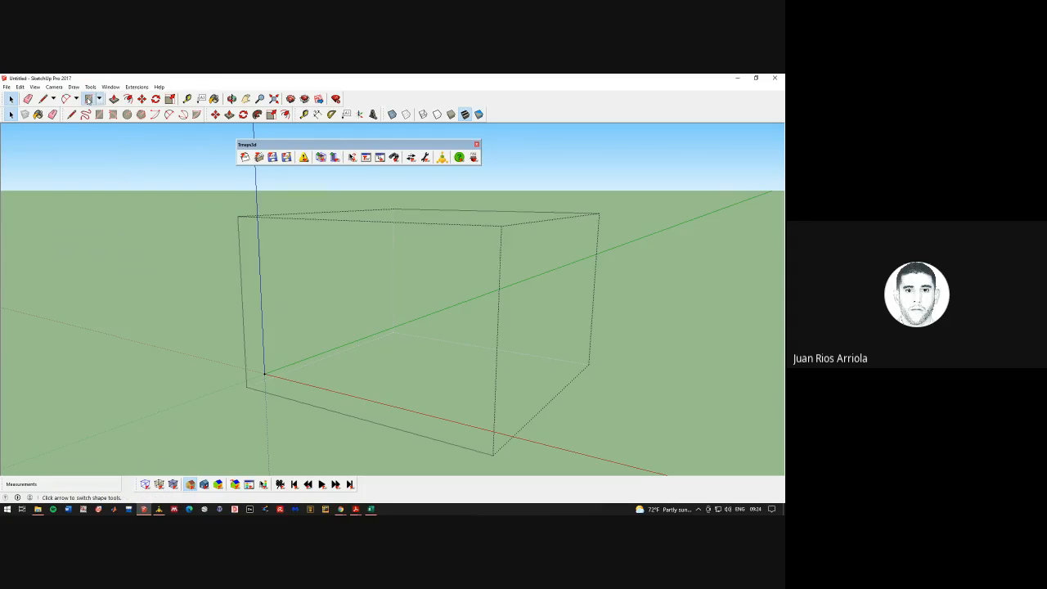
pyautogui.click(266, 372)
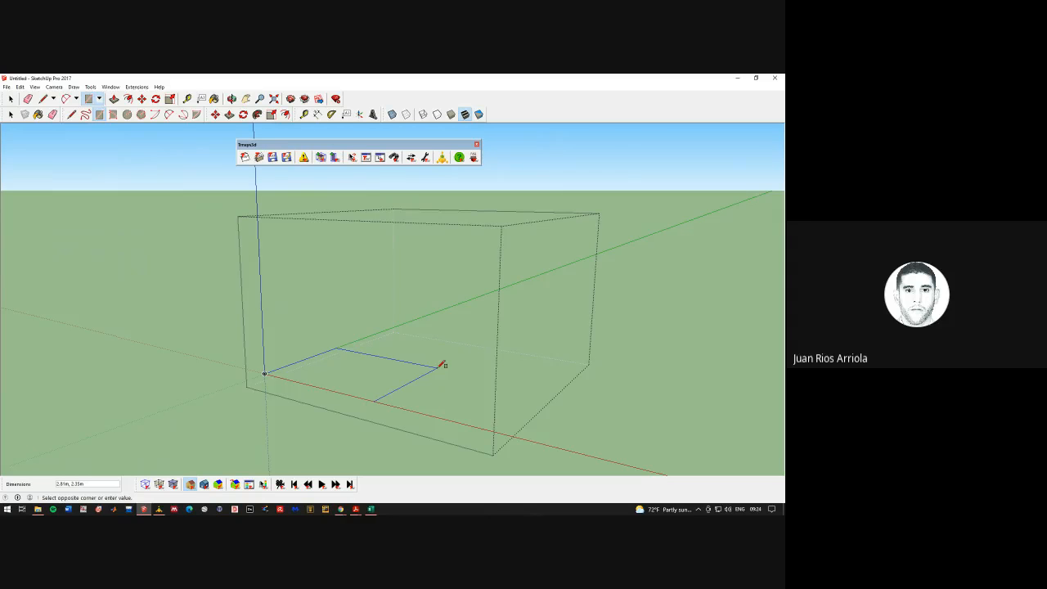
pyautogui.write('6.5,8.1')
pyautogui.press('Return')
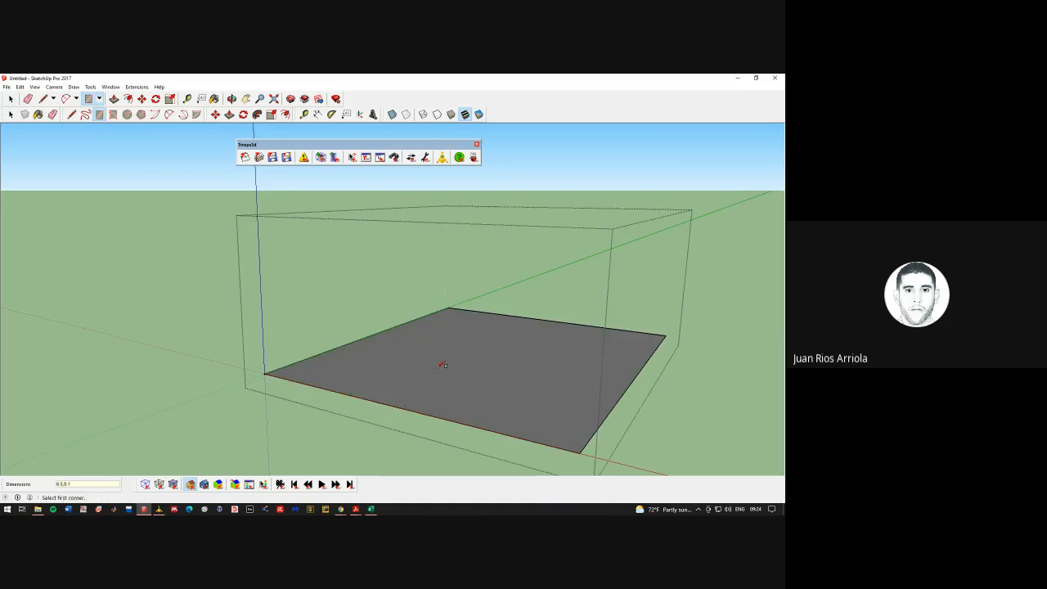
# Measure the edges of the zone's floor rectangle with the Tape Measure tool
pyautogui.scroll(-3, 696, 346)
pyautogui.scroll(5, 686, 344)
pyautogui.scroll(-2, 678, 341)
pyautogui.scroll(1, 727, 419)
pyautogui.click(188, 98)
pyautogui.click(559, 428)
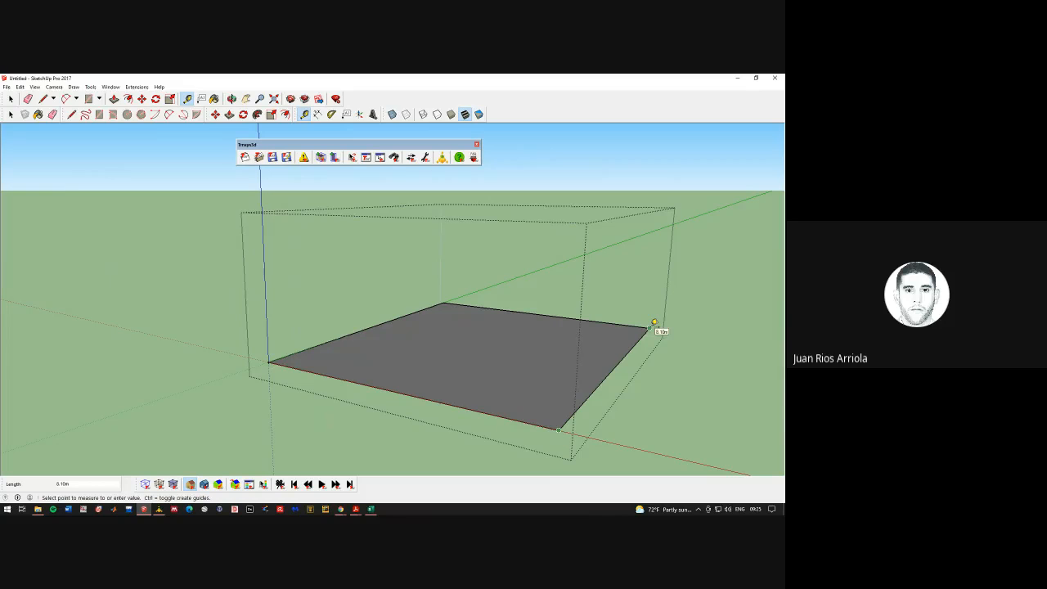
pyautogui.click(269, 361)
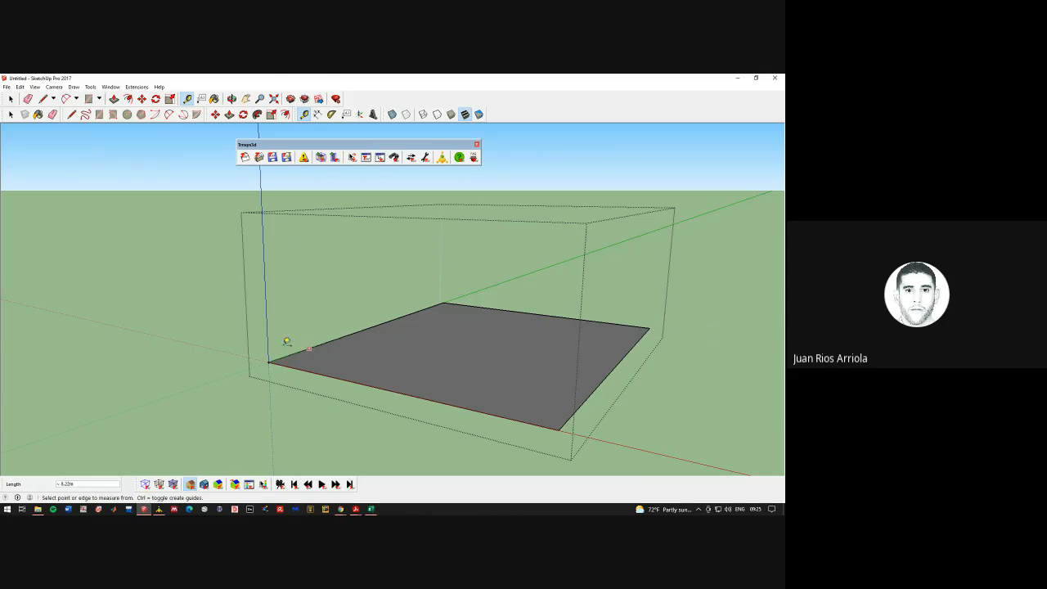
# Extrude the floor rectangle upward with Push/Pull to a height of about 3 m
pyautogui.click(114, 98)
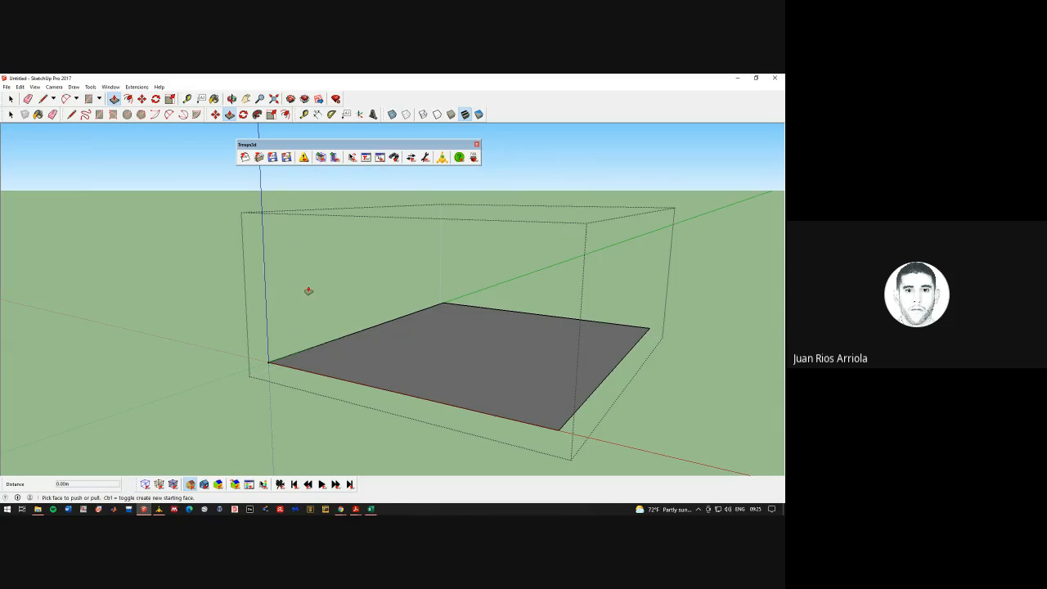
pyautogui.click(465, 359)
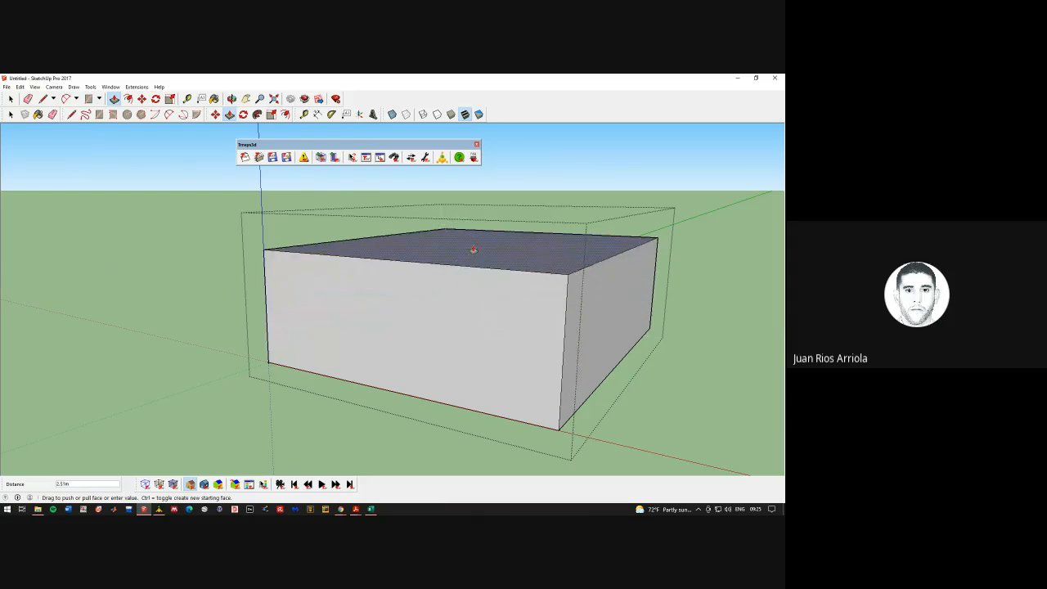
pyautogui.click(469, 229)
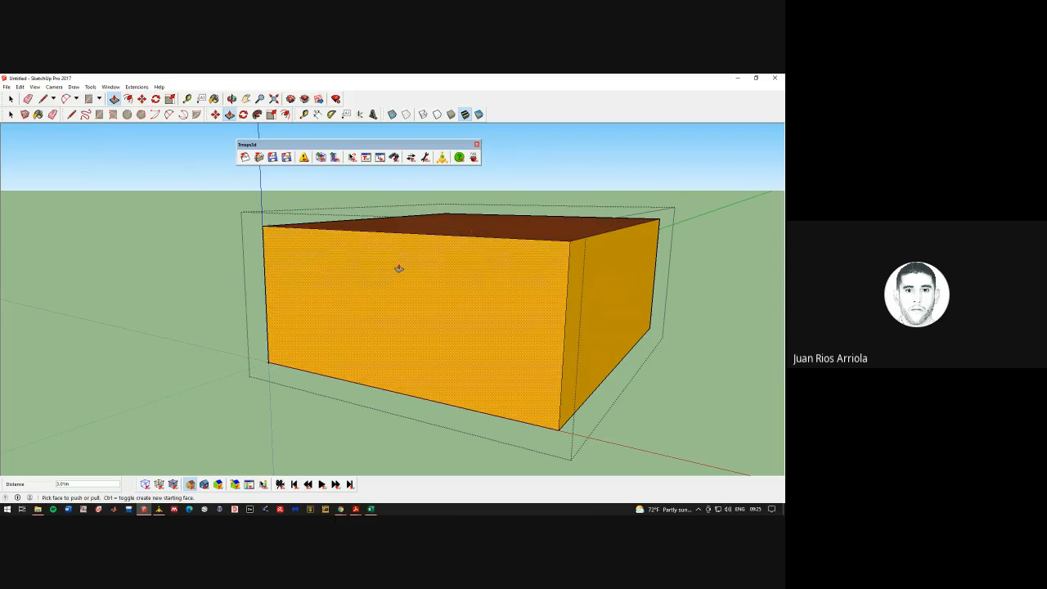
pyautogui.click(403, 253)
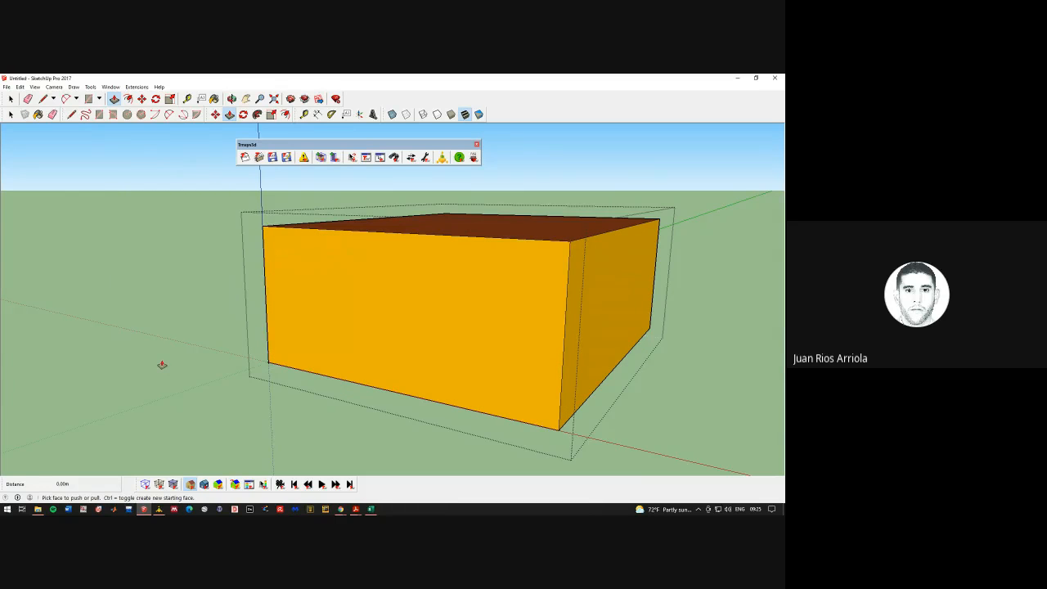
# Examine the extruded zone's walls and roof from the front and from above
pyautogui.scroll(-2, 729, 308)
pyautogui.scroll(1, 731, 310)
pyautogui.scroll(-1, 727, 320)
pyautogui.scroll(1, 719, 378)
pyautogui.scroll(1, 598, 441)
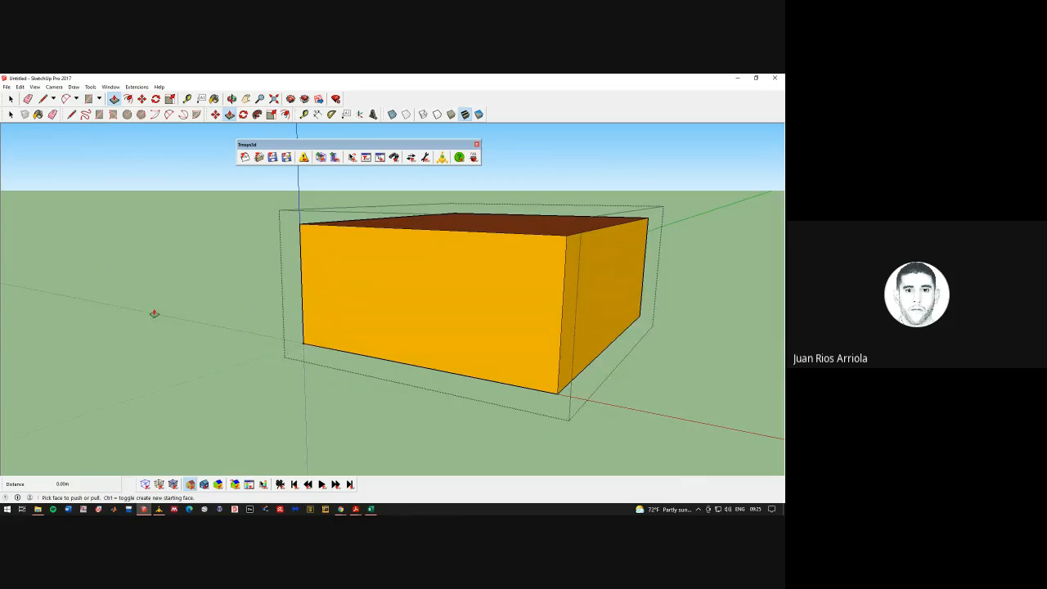
pyautogui.press('o')
pyautogui.moveTo(264, 237); pyautogui.dragTo(364, 234)
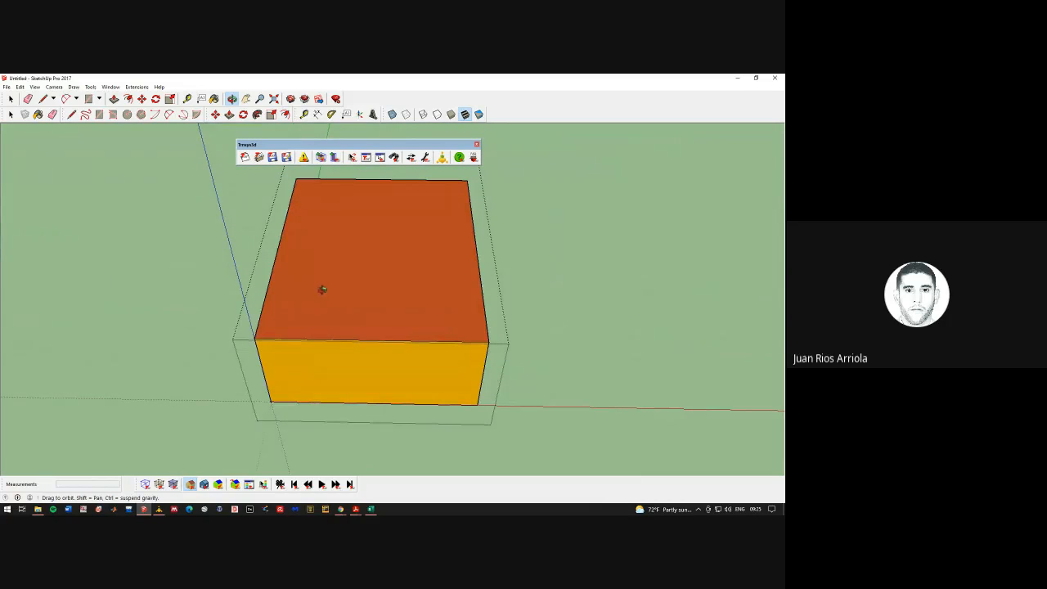
pyautogui.moveTo(351, 280); pyautogui.dragTo(329, 352)
# Review the front wall's Trnsys3d object info and surface type options, keeping Wall, and leave the zone group
pyautogui.click(12, 98)
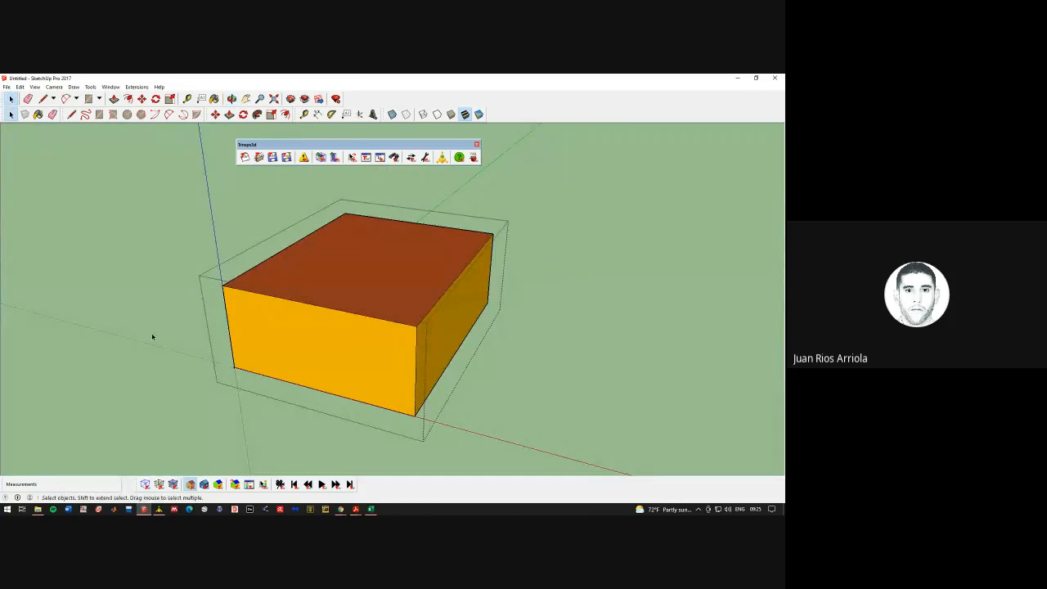
pyautogui.click(300, 343)
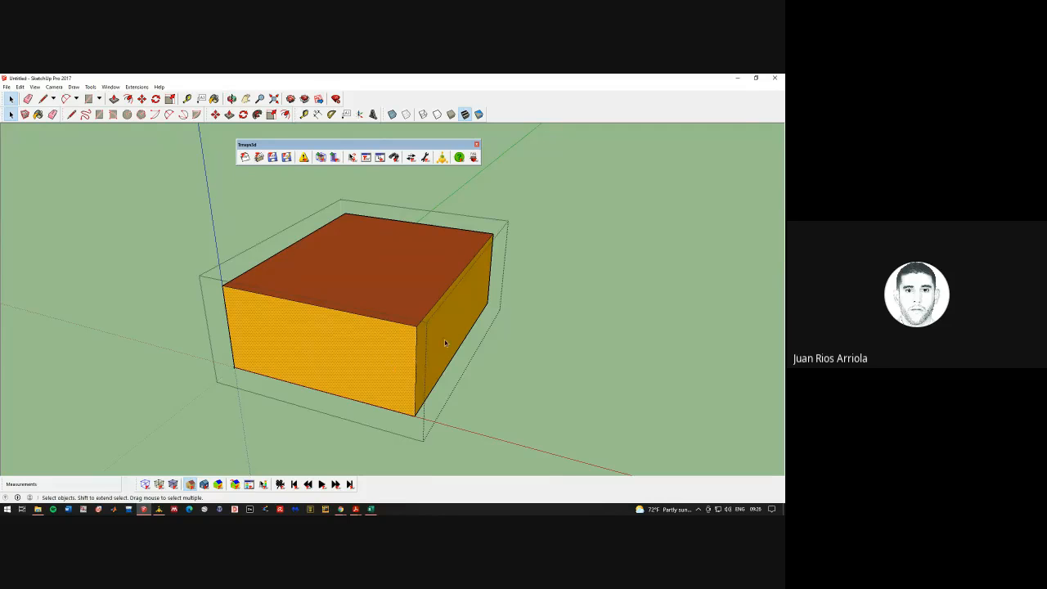
pyautogui.rightClick(327, 353)
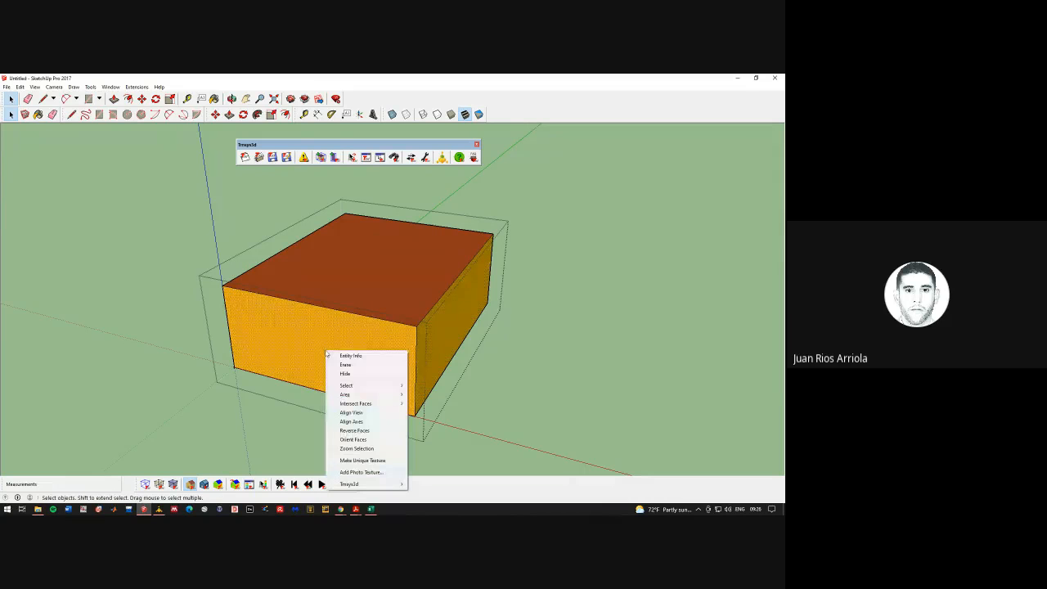
pyautogui.moveTo(350, 484)
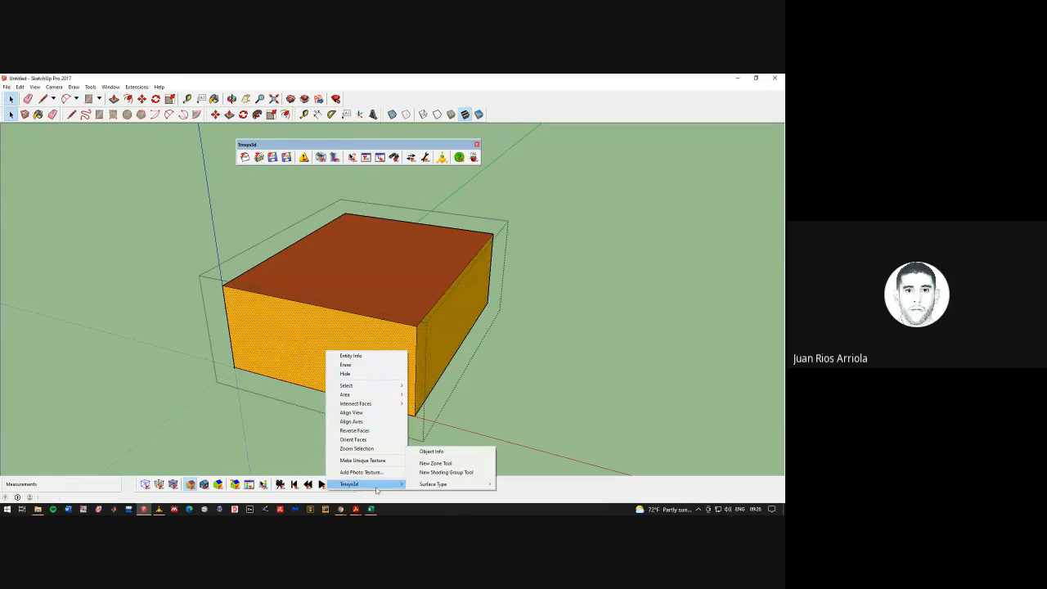
pyautogui.click(450, 453)
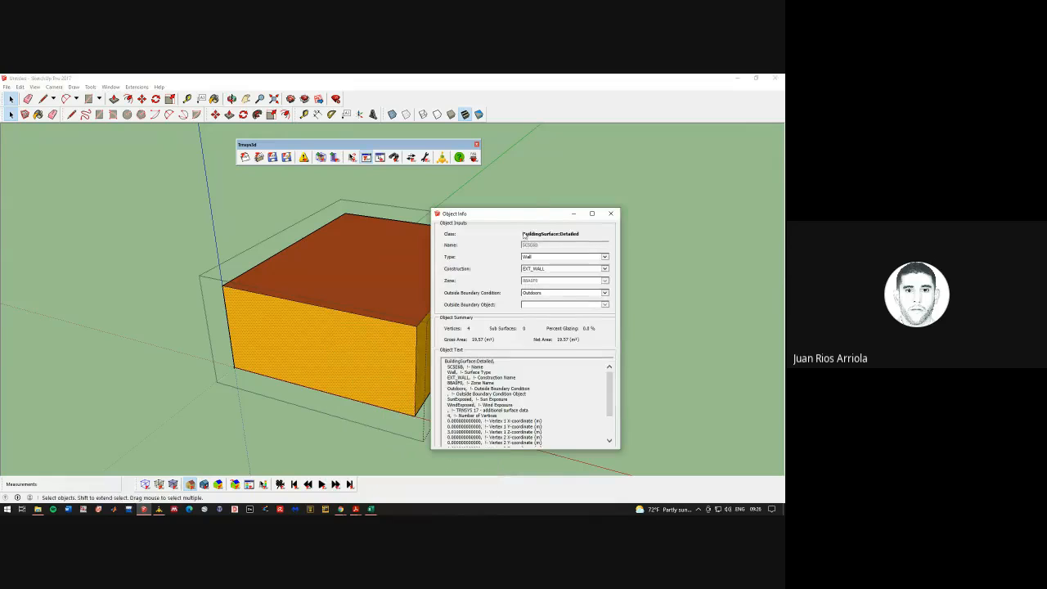
pyautogui.moveTo(537, 212); pyautogui.dragTo(611, 203)
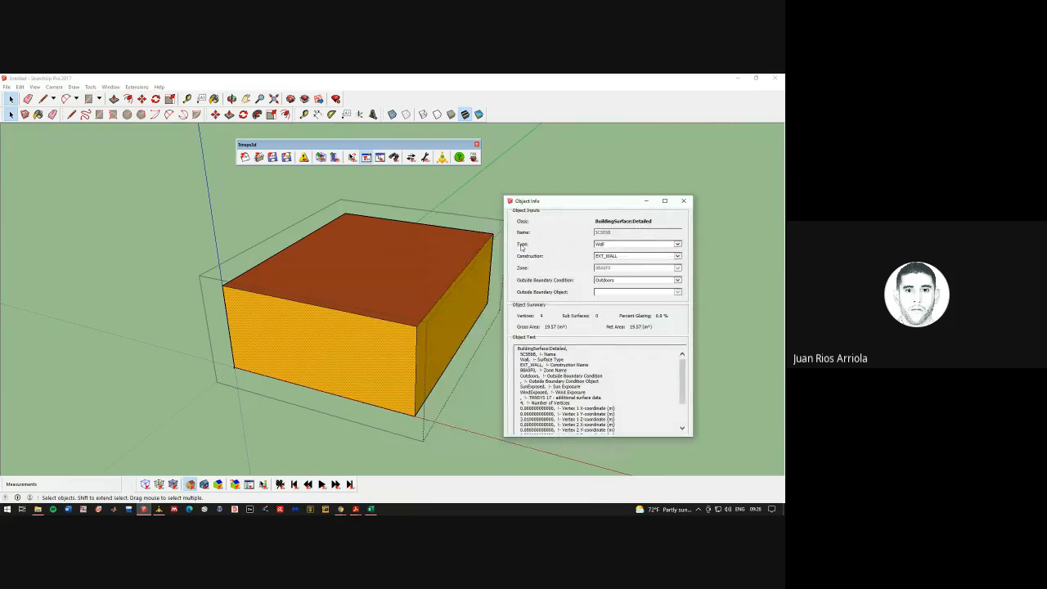
pyautogui.click(677, 245)
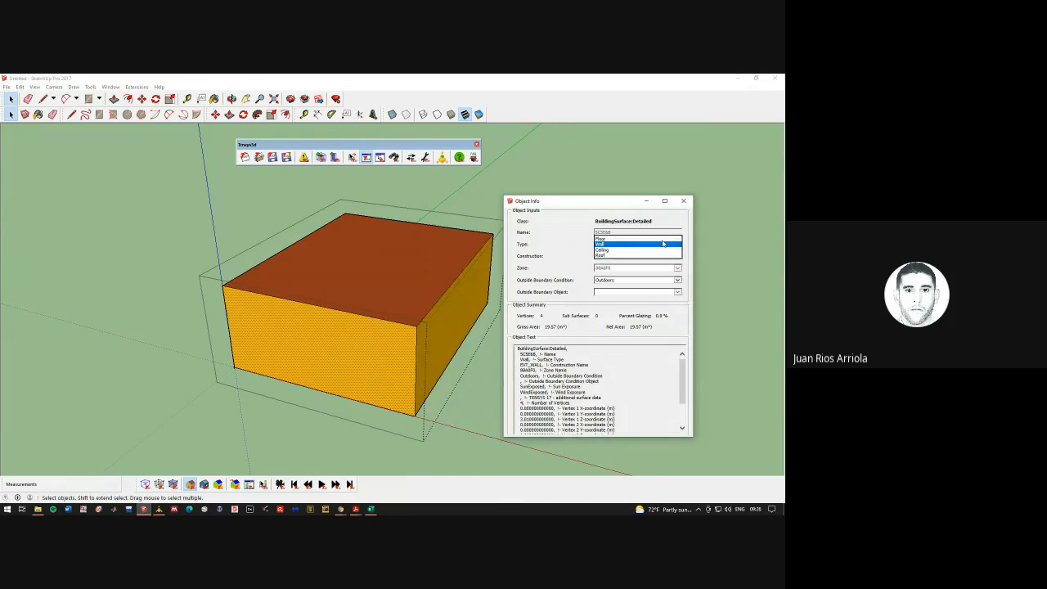
pyautogui.click(609, 244)
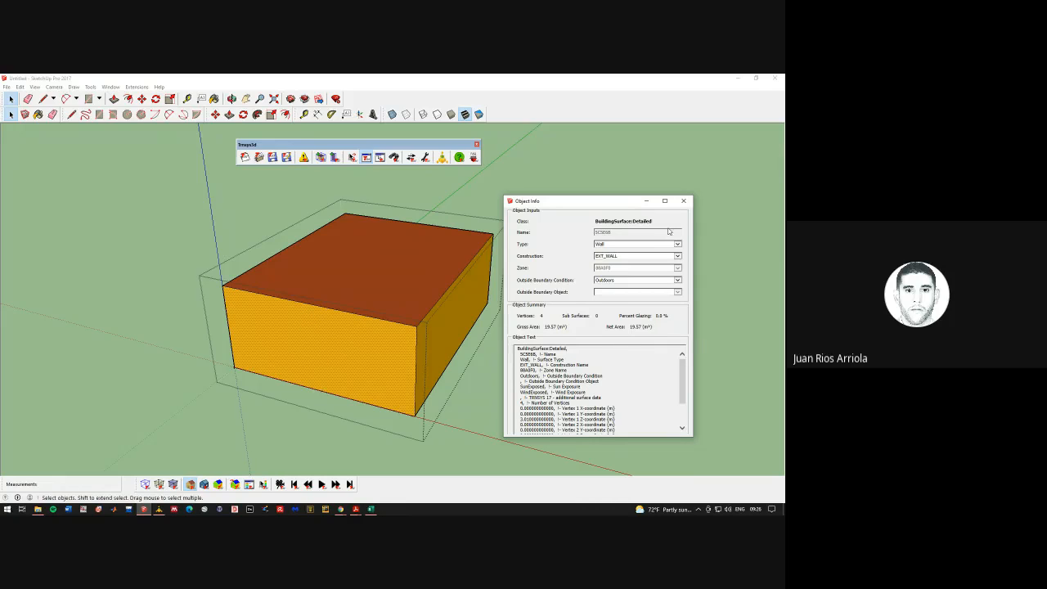
pyautogui.click(683, 200)
pyautogui.click(173, 319)
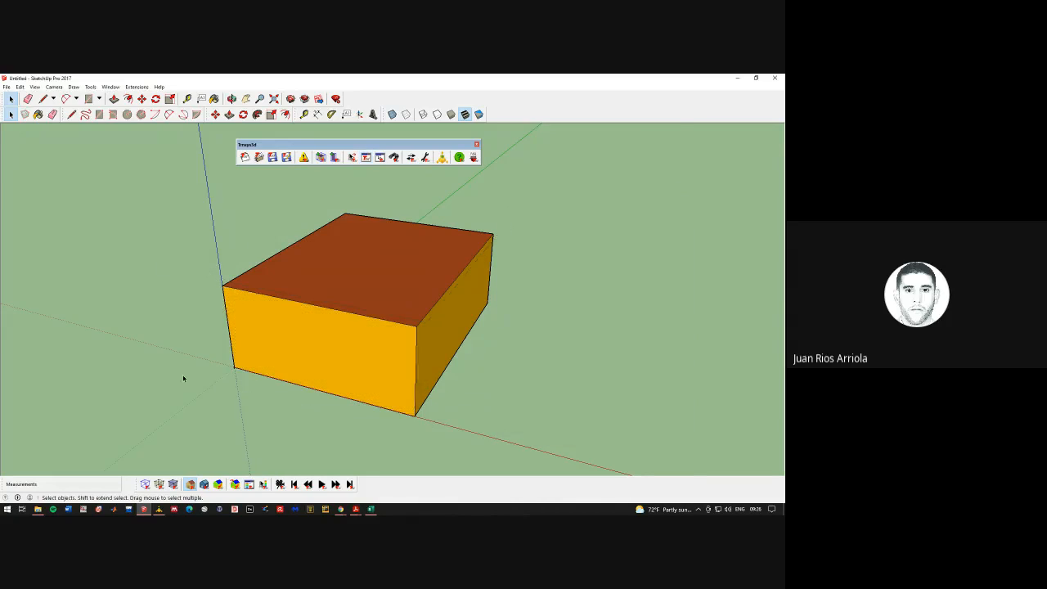
# Reopen the zone group and mark the window's lower corner with guides 0.95 m along and 0.95 m up the front wall
pyautogui.click(303, 307)
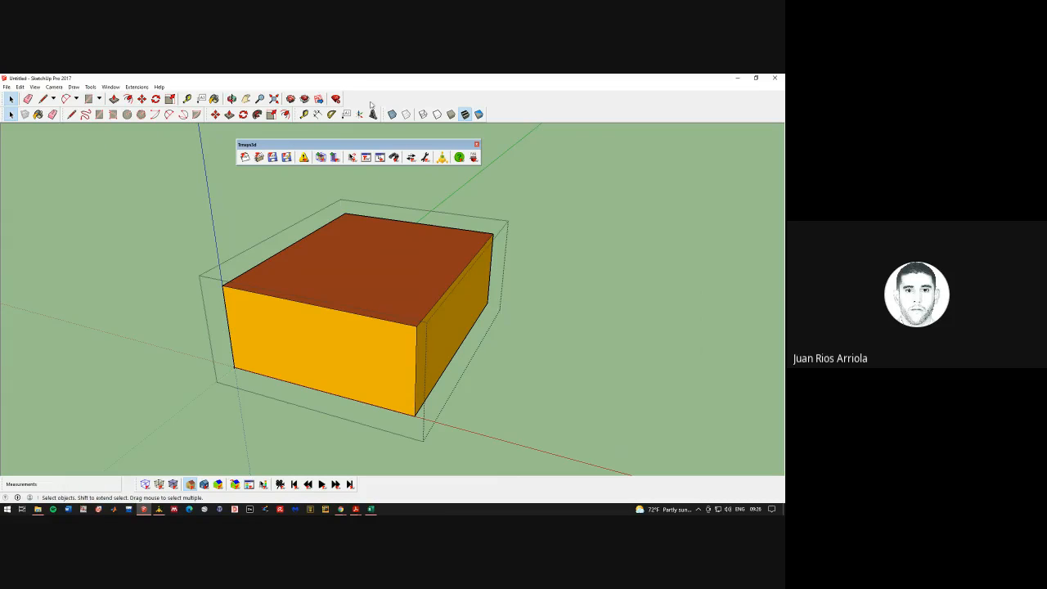
pyautogui.click(232, 98)
pyautogui.moveTo(492, 249); pyautogui.dragTo(350, 179)
pyautogui.click(304, 114)
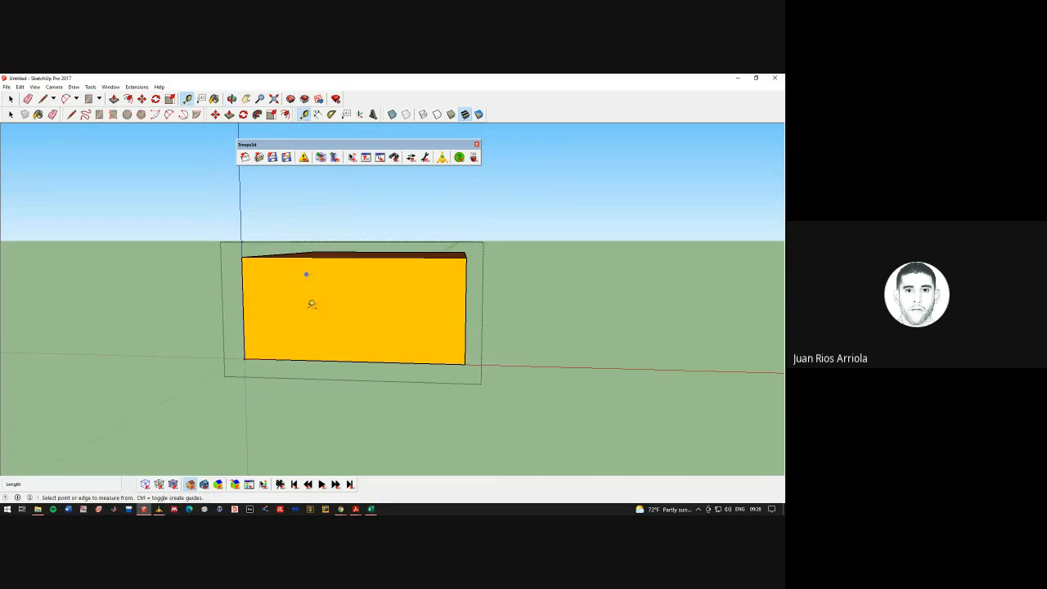
pyautogui.click(246, 357)
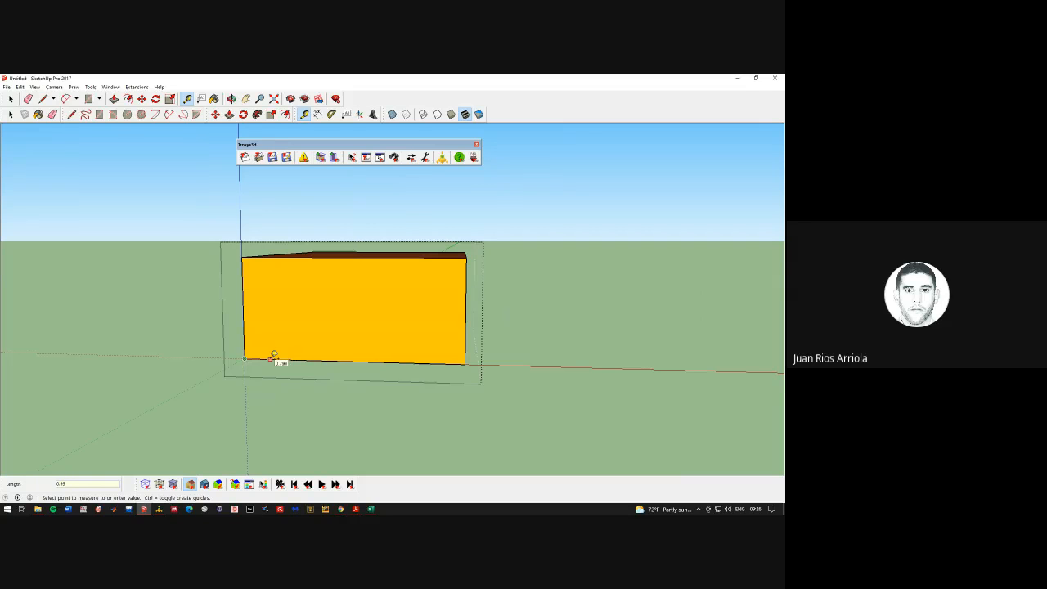
pyautogui.click(274, 355)
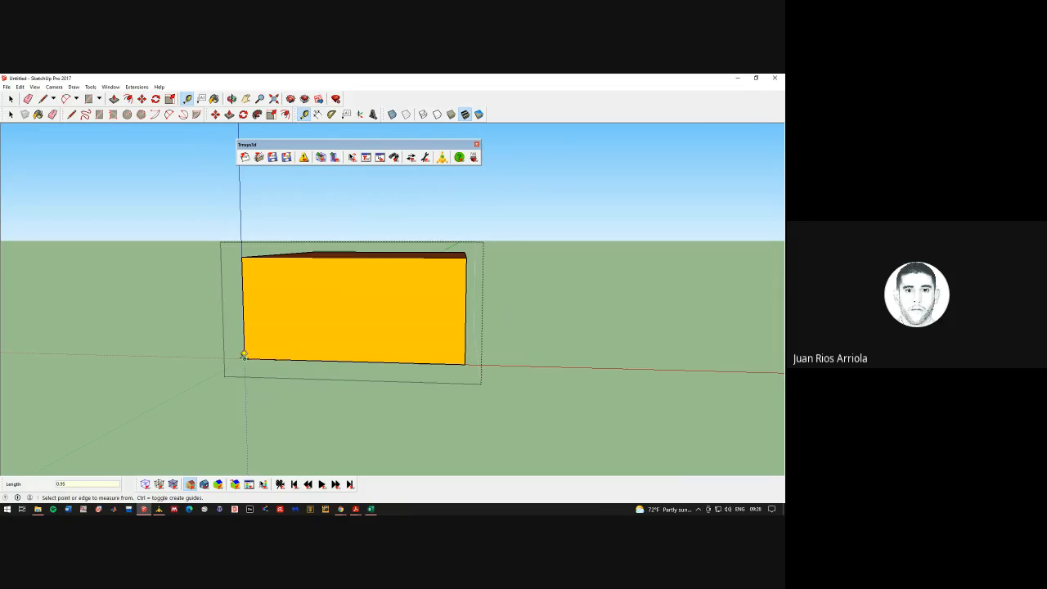
pyautogui.click(276, 357)
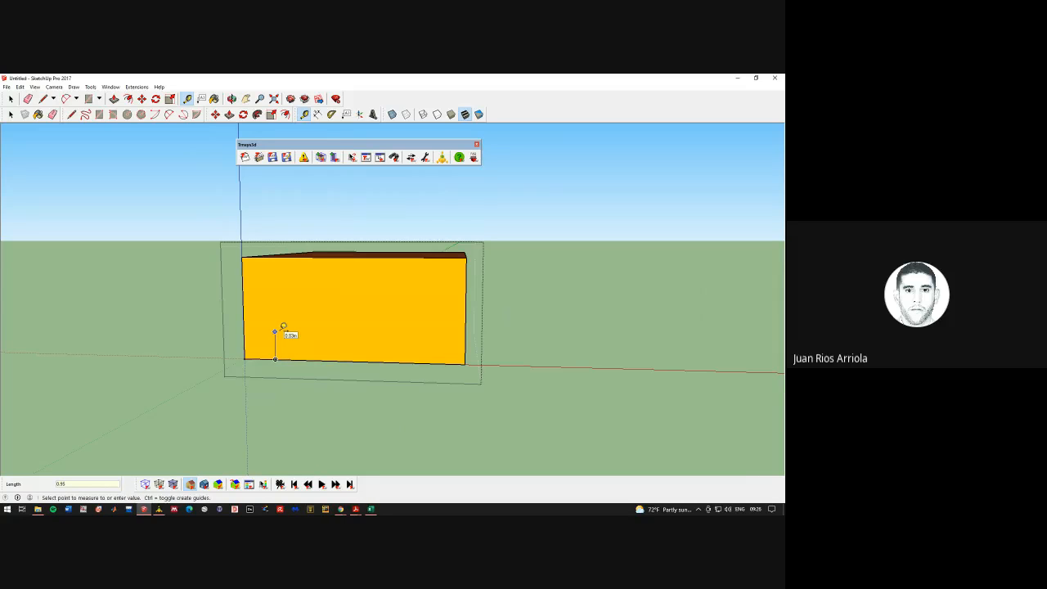
pyautogui.click(275, 330)
# Draw a 1.18 by 1.93 m window rectangle on the front wall from the end of the vertical guide
pyautogui.click(89, 98)
pyautogui.click(274, 327)
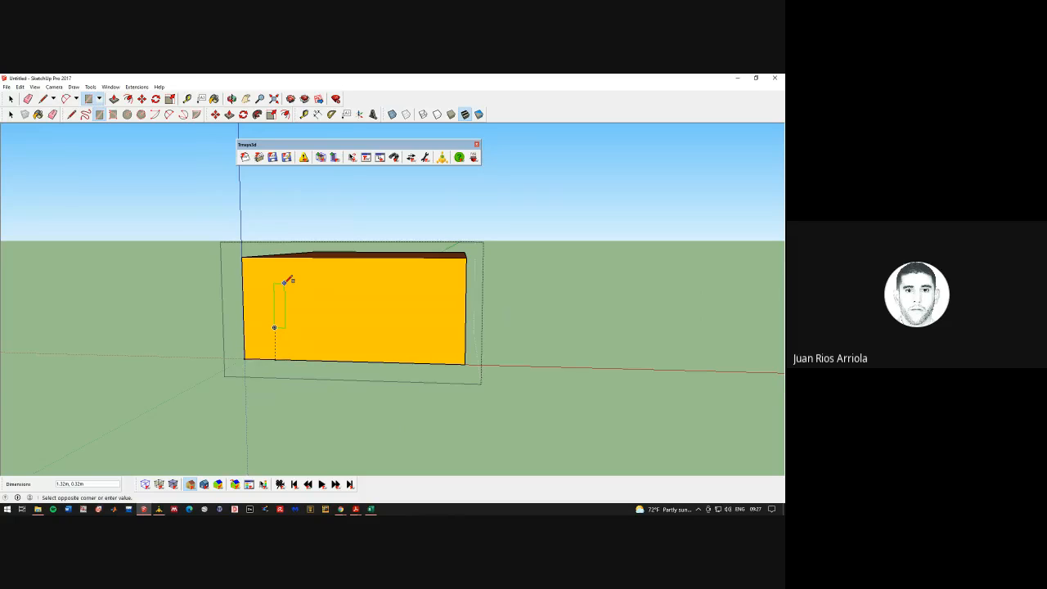
pyautogui.write('1.18,1.93')
pyautogui.press('Return')
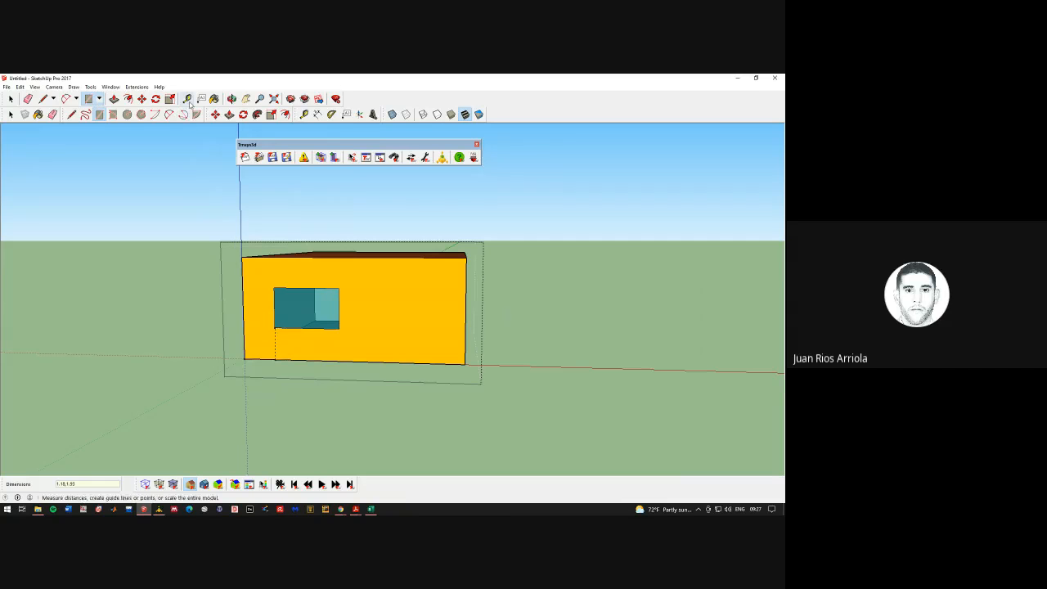
# Review the Trnsys3d object info of the front wall's window, including its type and construction
pyautogui.click(232, 98)
pyautogui.moveTo(300, 234); pyautogui.dragTo(271, 297)
pyautogui.click(11, 98)
pyautogui.click(335, 340)
pyautogui.rightClick(332, 340)
pyautogui.moveTo(360, 472)
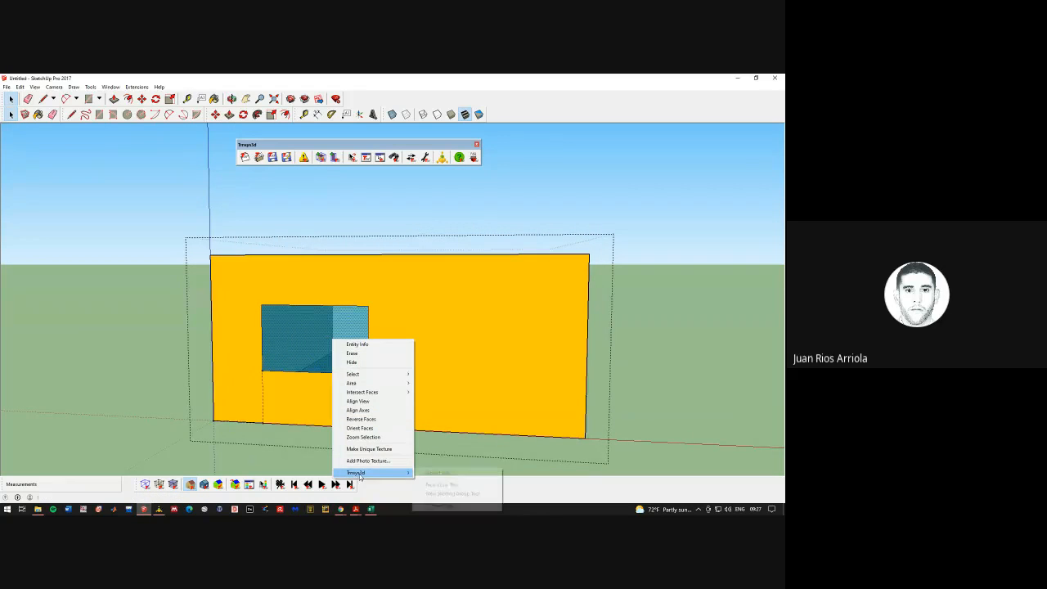
pyautogui.click(439, 474)
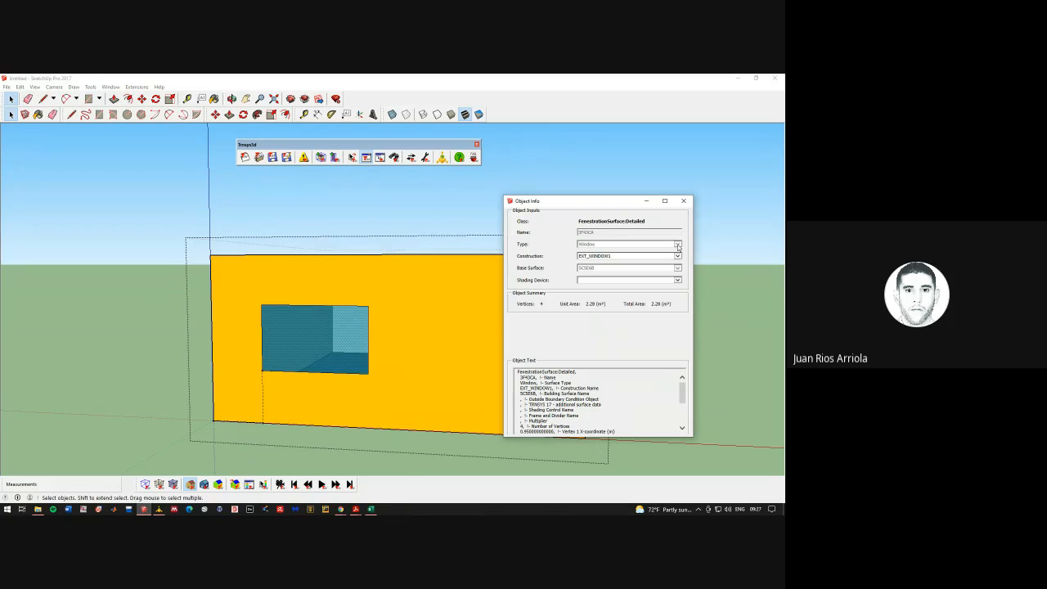
pyautogui.click(683, 200)
# Review the Trnsys3d object info of the roof surface, including the available construction options, keeping EXT_ROOF
pyautogui.click(231, 99)
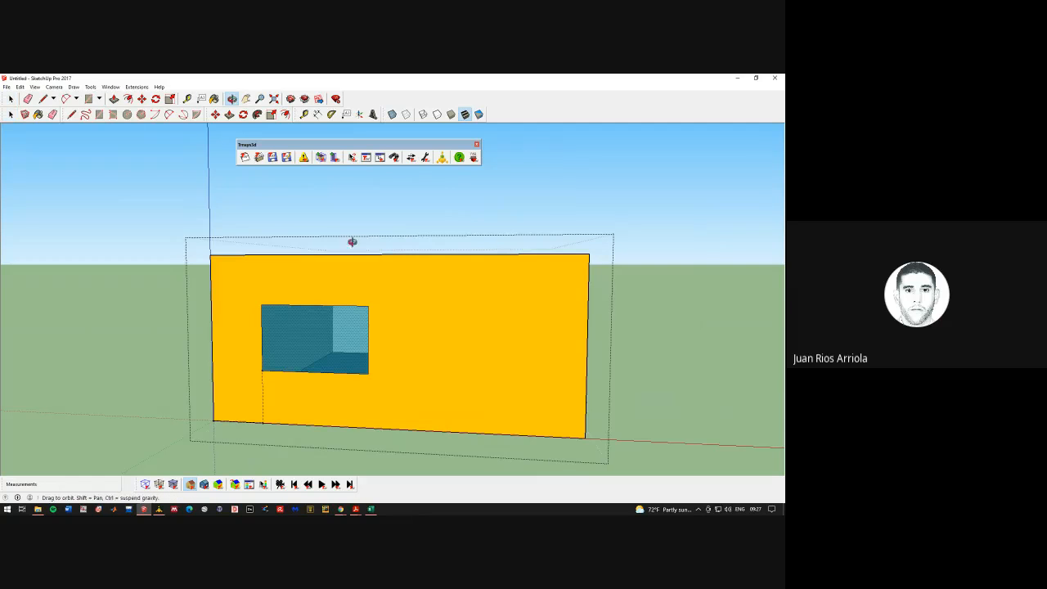
pyautogui.moveTo(507, 253); pyautogui.dragTo(458, 352)
pyautogui.click(11, 114)
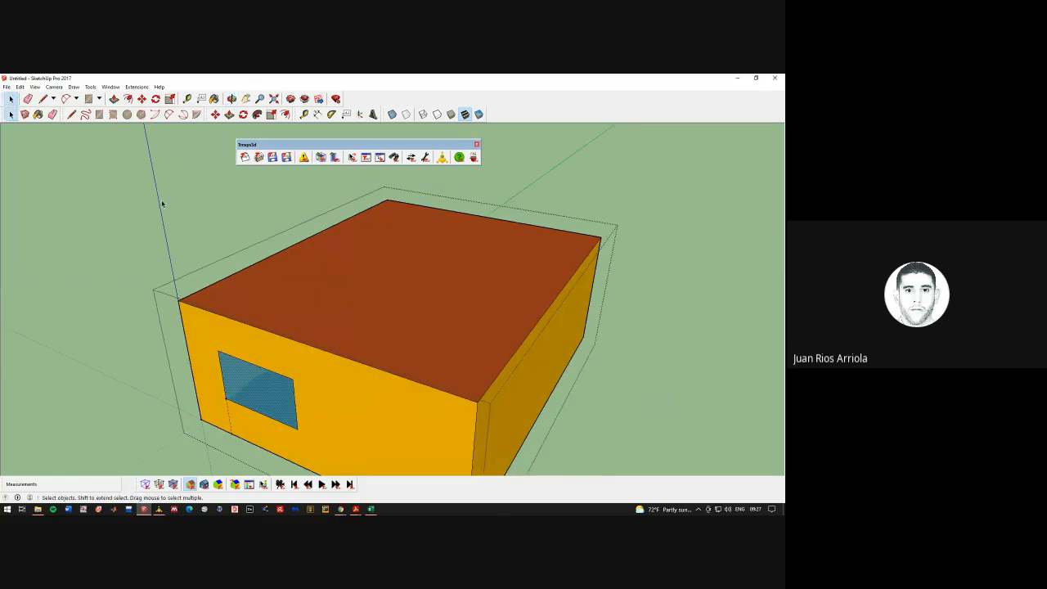
pyautogui.rightClick(406, 299)
pyautogui.moveTo(446, 433)
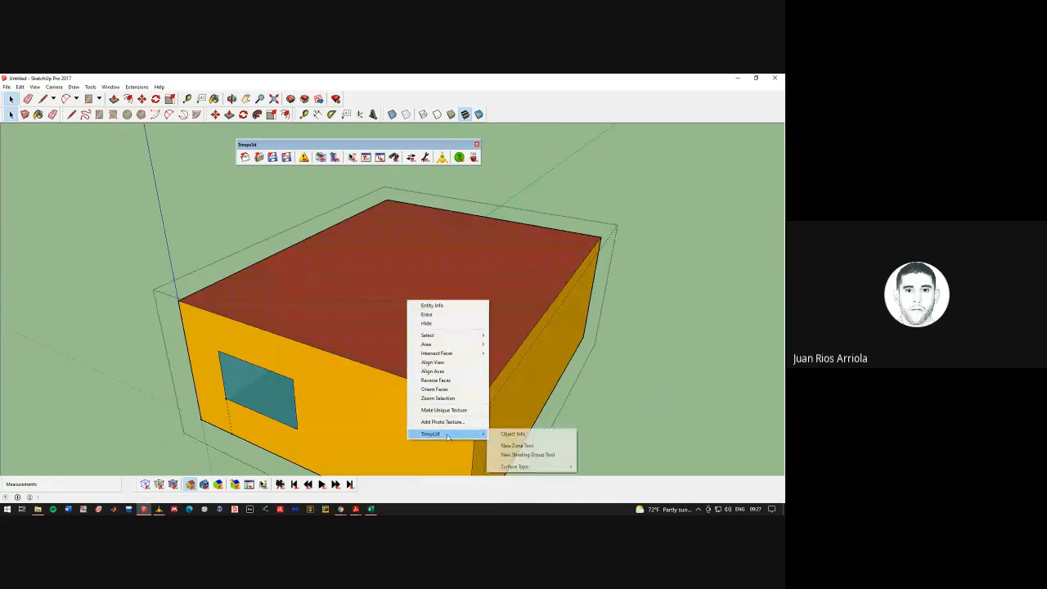
pyautogui.click(515, 434)
pyautogui.click(677, 258)
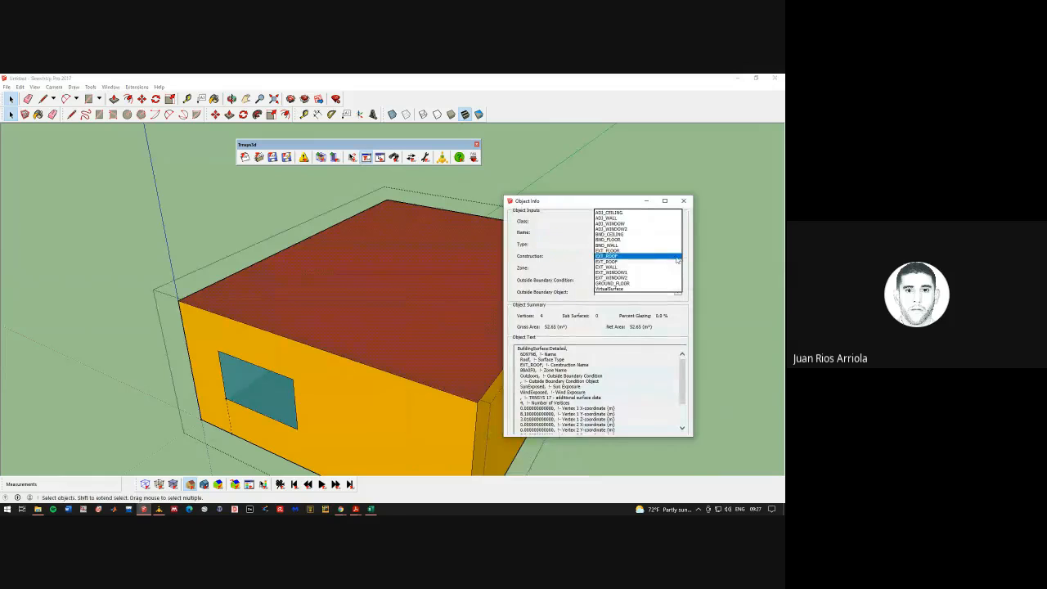
pyautogui.click(550, 264)
# Switch the roof surface's type to Wall and back to Roof, and leave the zone group
pyautogui.click(677, 244)
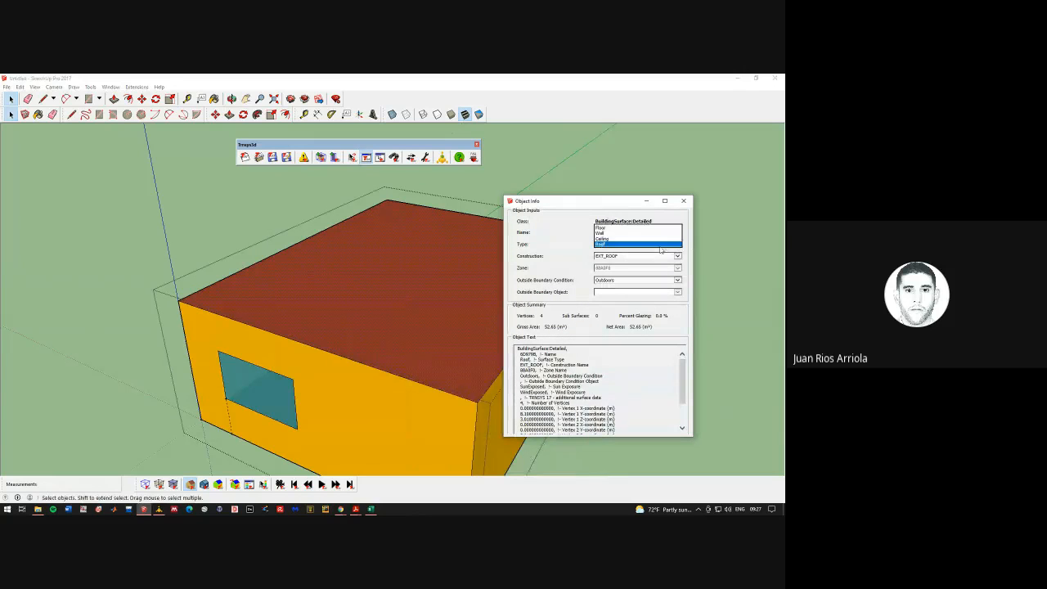
pyautogui.click(644, 233)
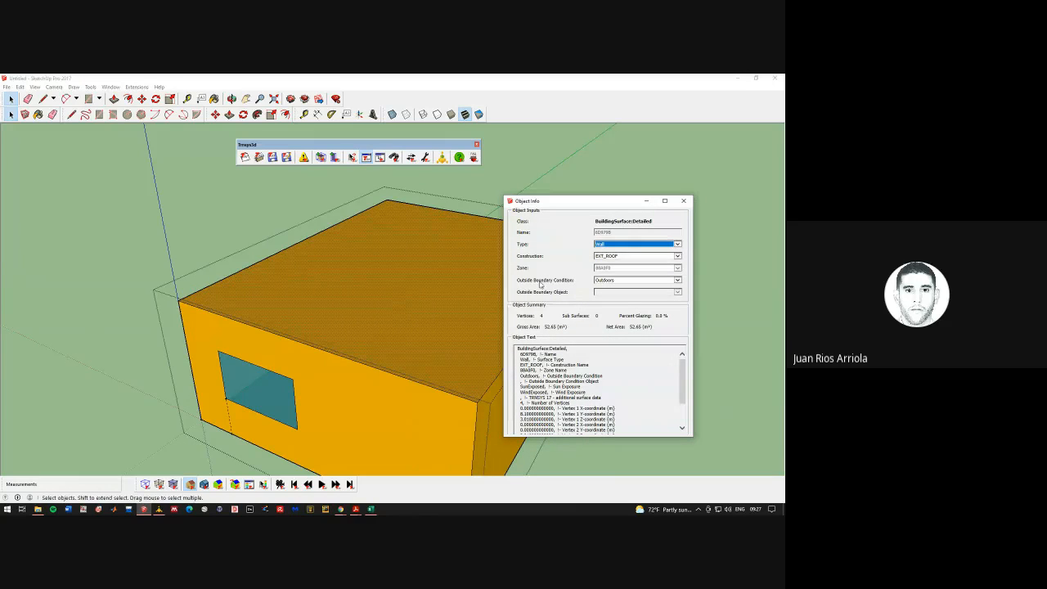
pyautogui.click(677, 245)
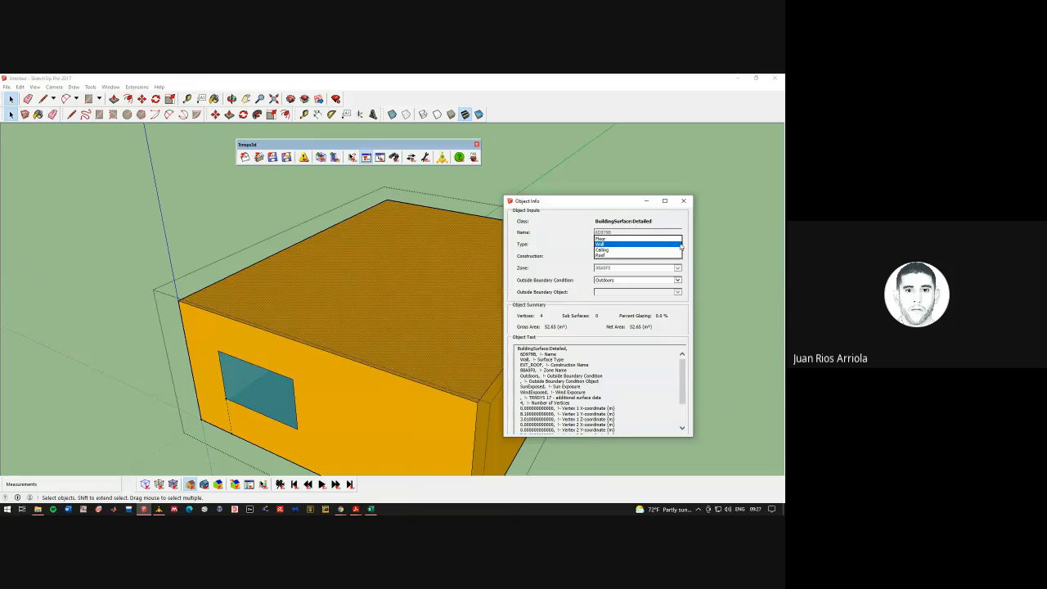
pyautogui.click(626, 259)
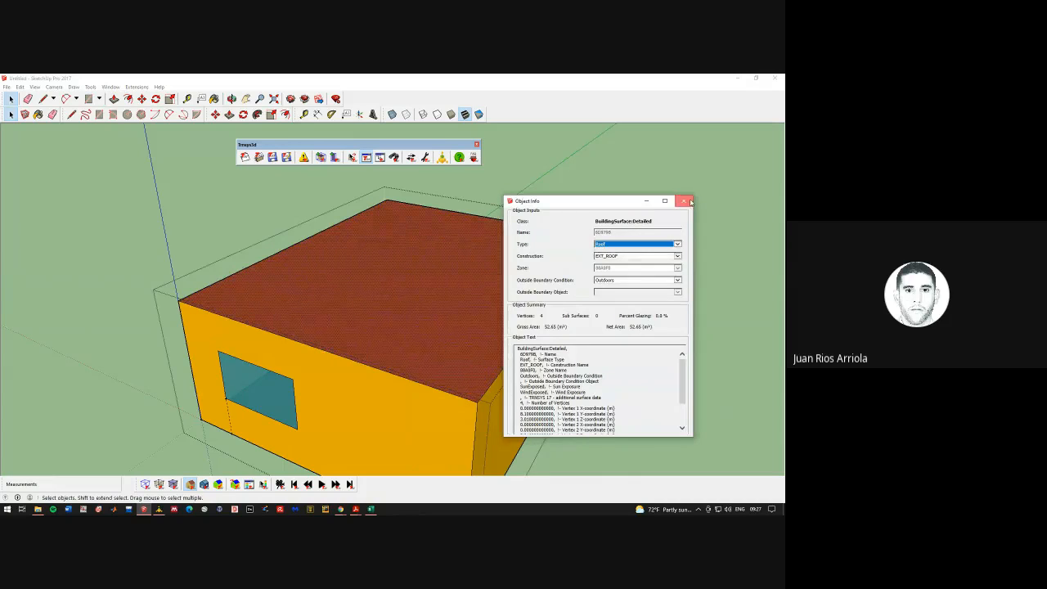
pyautogui.click(684, 201)
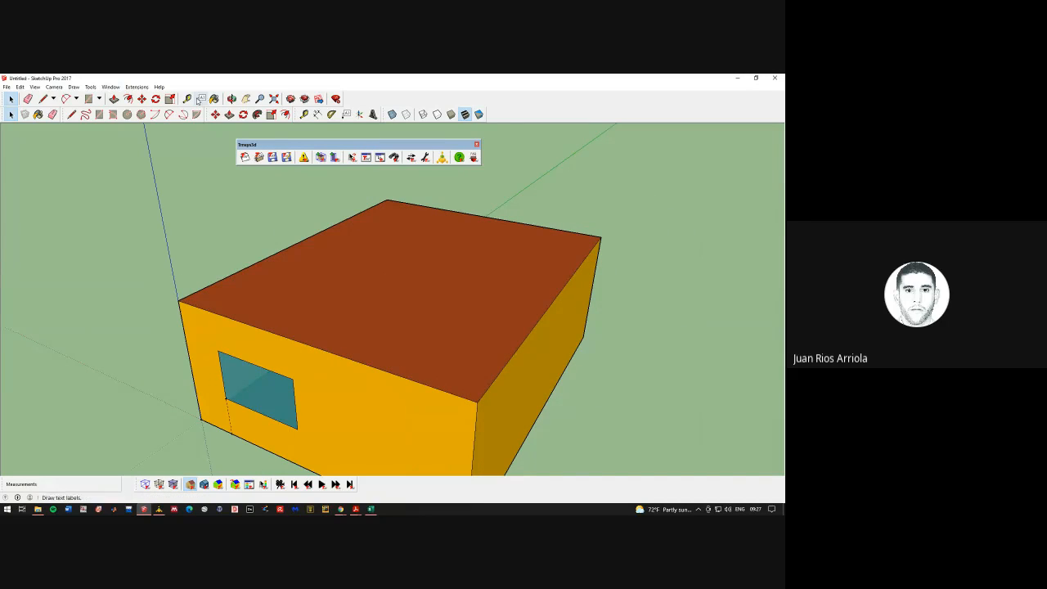
# Mark the door's near edge with a guide 0.425 m along the front wall's base from its lower right corner
pyautogui.click(232, 98)
pyautogui.moveTo(216, 215); pyautogui.dragTo(319, 308)
pyautogui.moveTo(303, 353); pyautogui.dragTo(349, 357)
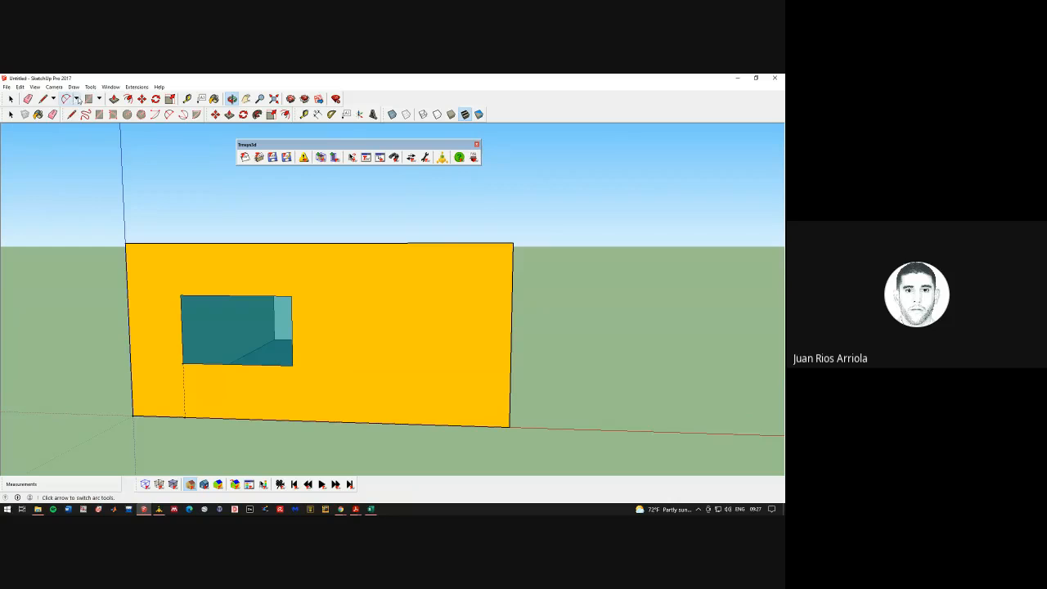
pyautogui.click(193, 99)
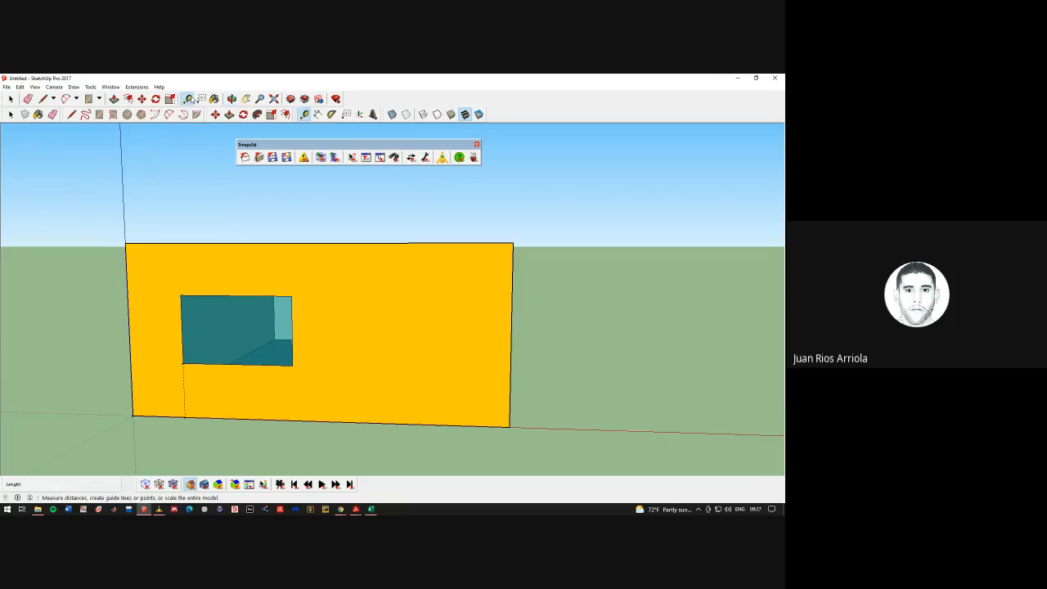
pyautogui.click(293, 365)
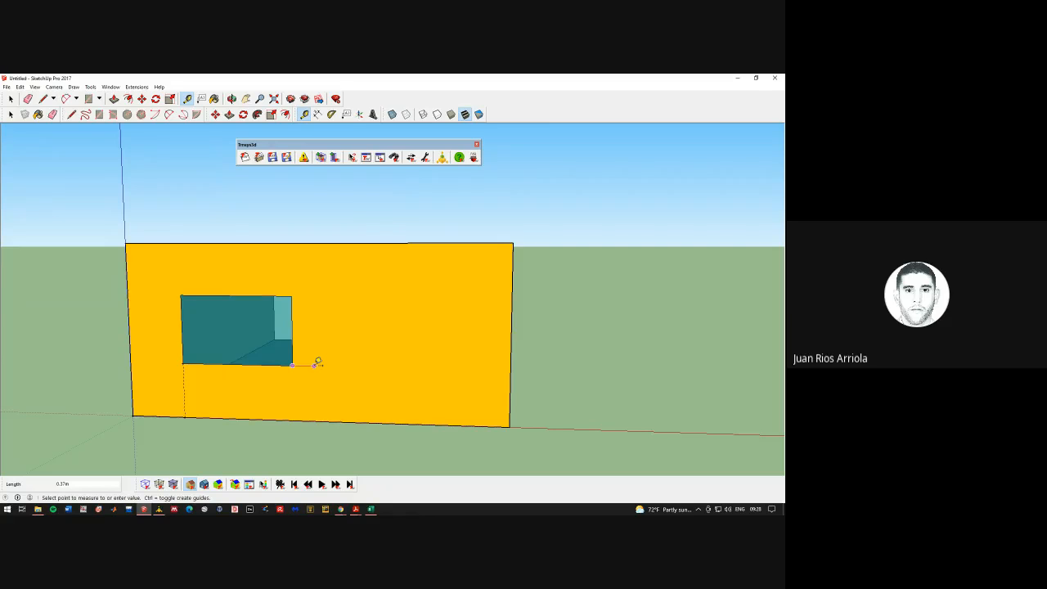
pyautogui.press('Escape')
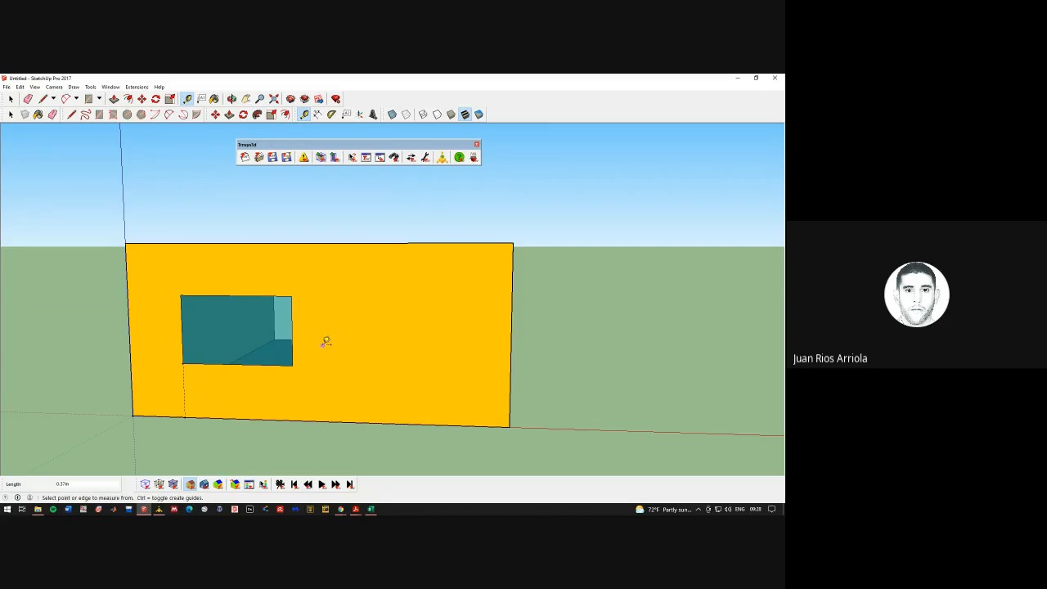
pyautogui.click(511, 425)
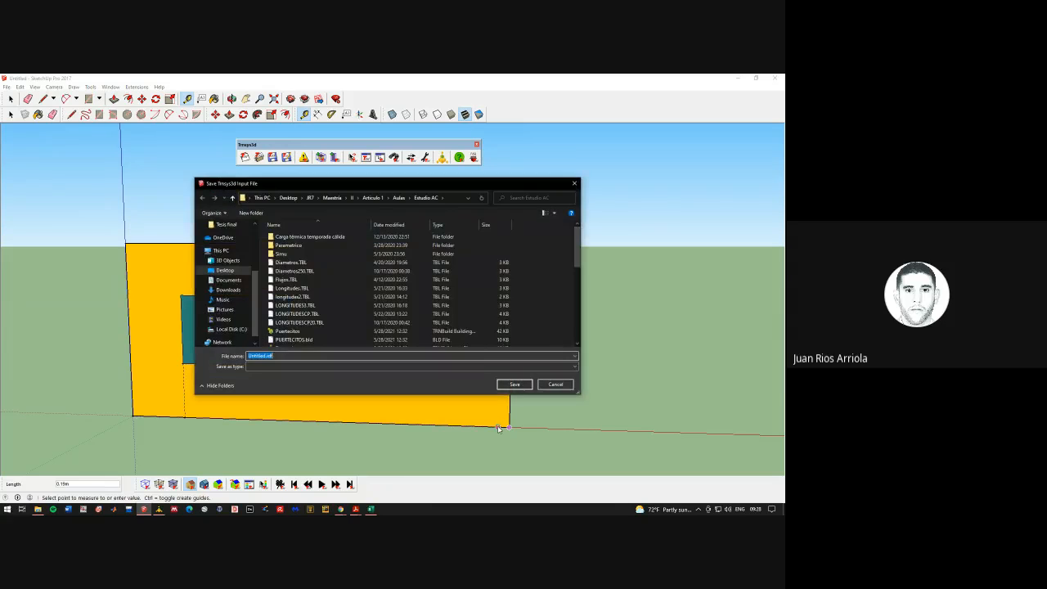
pyautogui.click(556, 384)
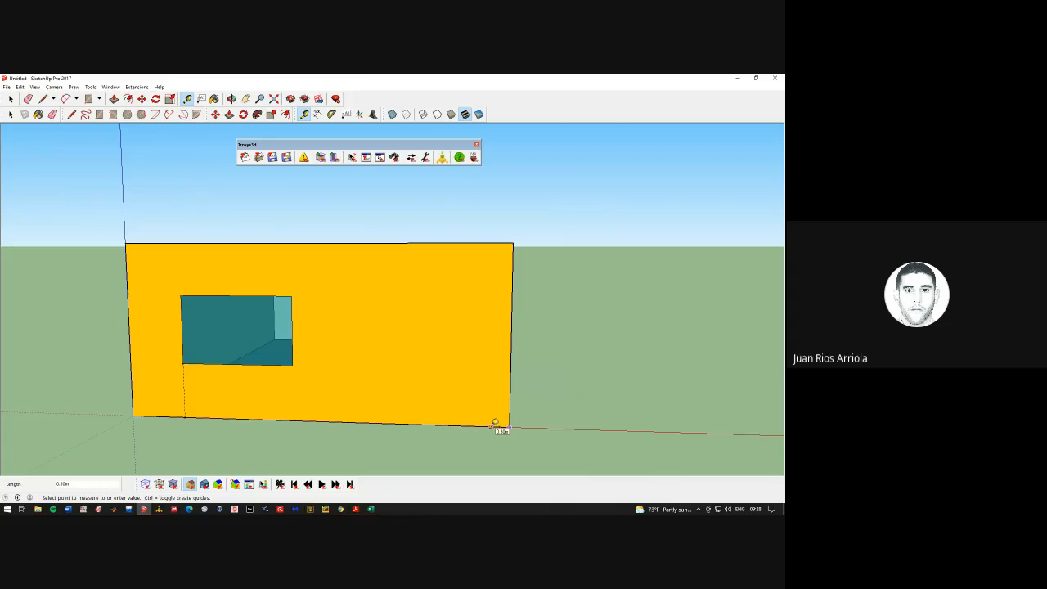
pyautogui.write('0.425')
pyautogui.press('Return')
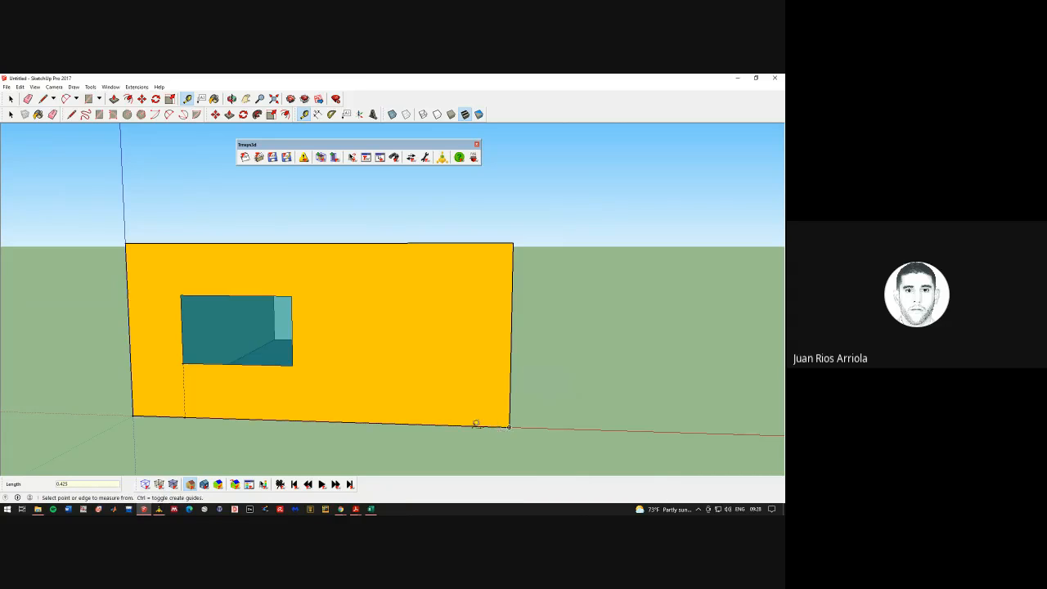
# Draw a 2.09 by 0.85 m door rectangle on the front wall from the 0.425 m guide, outside the zone group
pyautogui.click(89, 98)
pyautogui.click(484, 425)
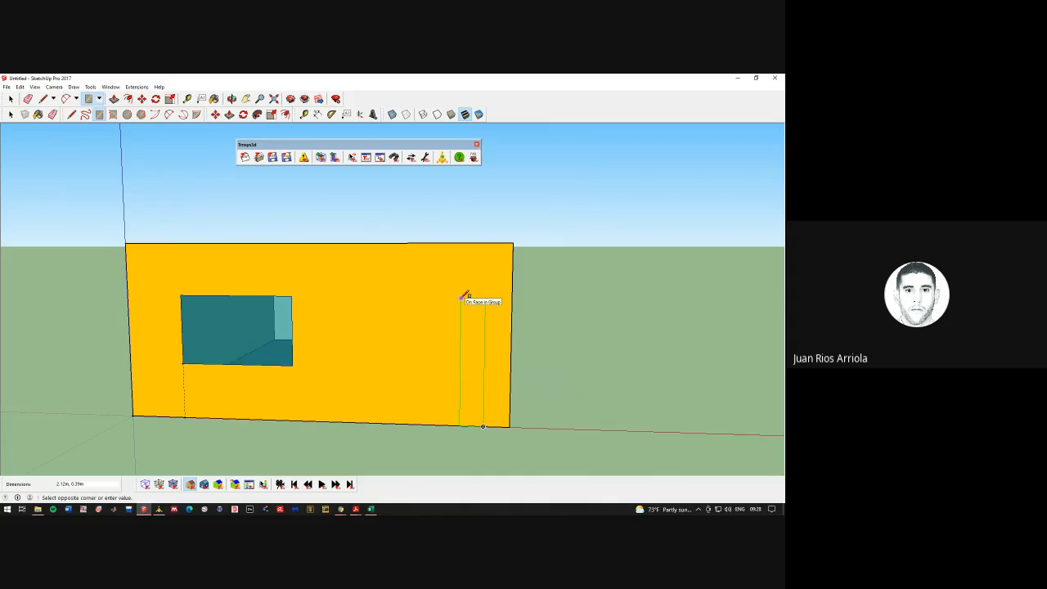
pyautogui.write('2.09,.85')
pyautogui.press('Return')
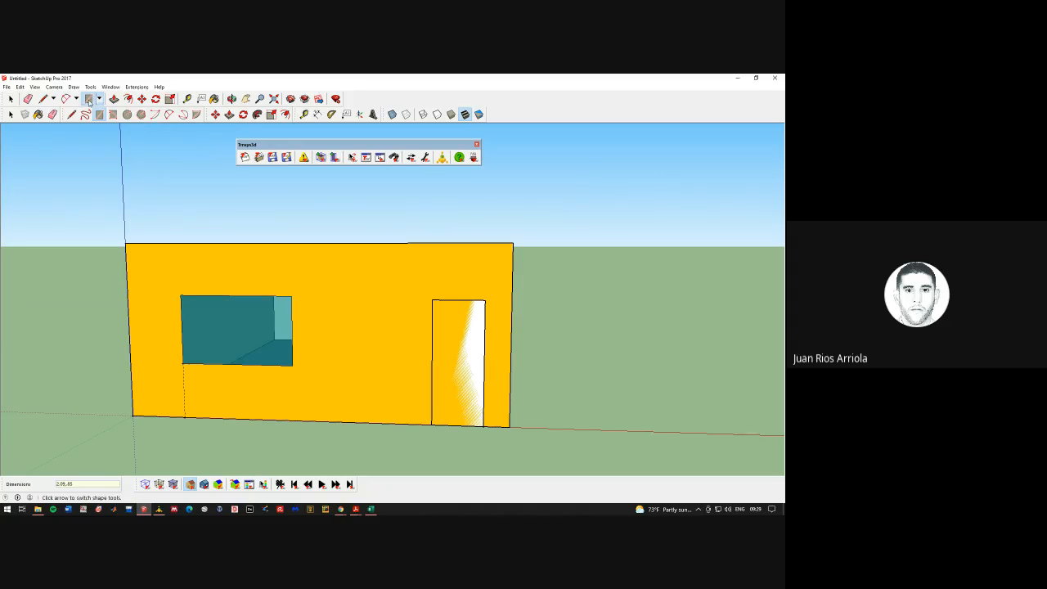
# Examine how the door rectangle relates to the zone by viewing it from different angles, inside and outside the group
pyautogui.click(231, 98)
pyautogui.moveTo(605, 257); pyautogui.dragTo(270, 261)
pyautogui.press('r')
pyautogui.press('space')
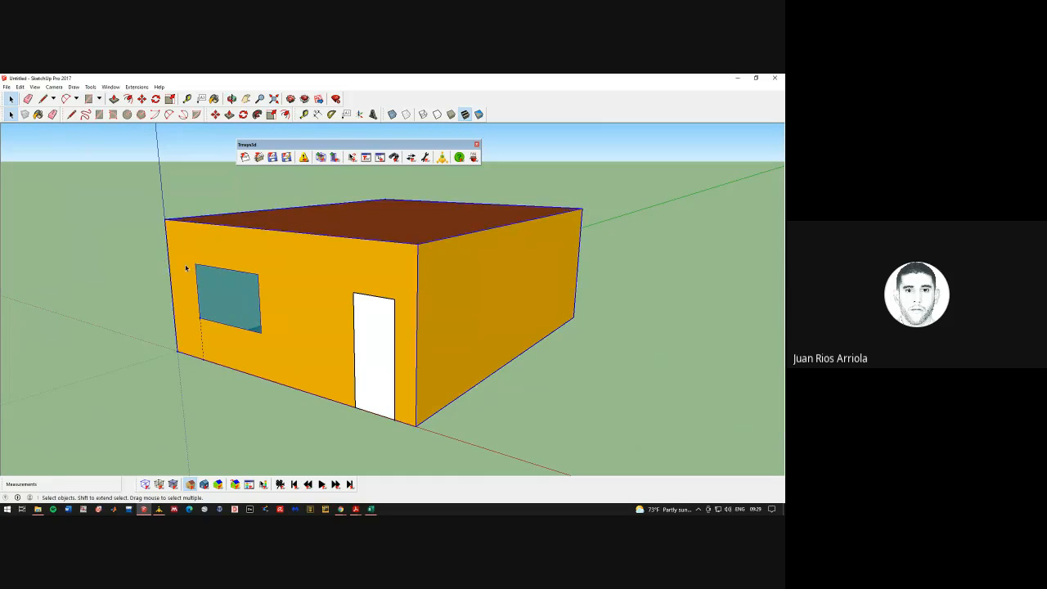
pyautogui.click(186, 268)
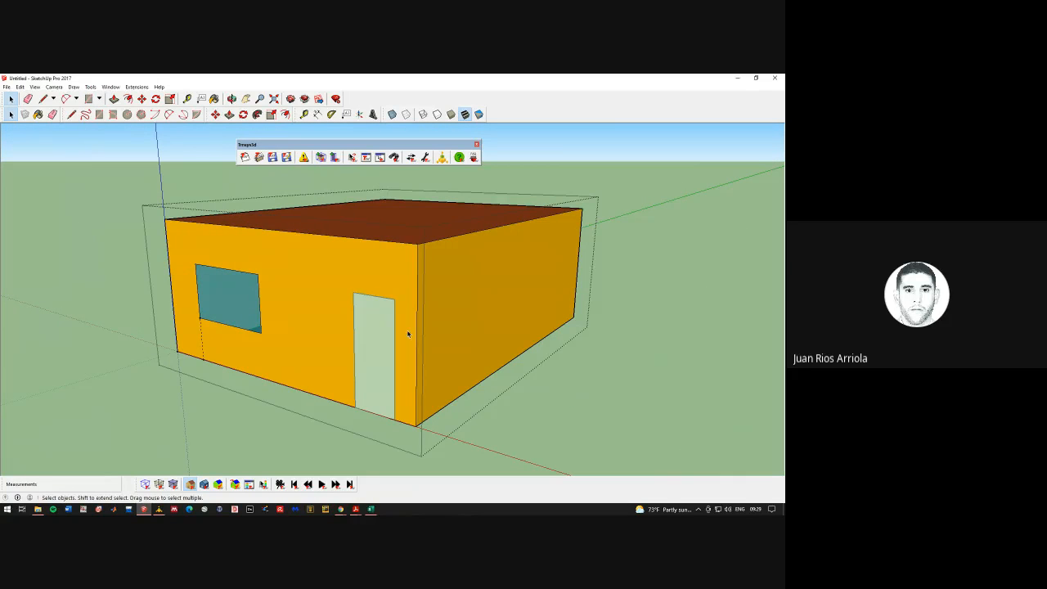
pyautogui.click(231, 98)
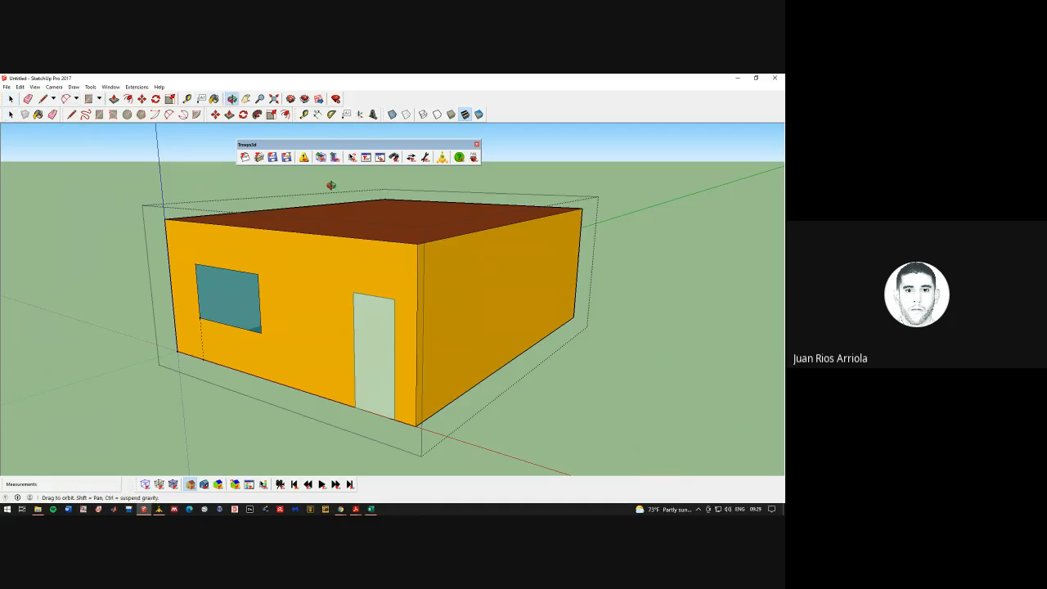
pyautogui.moveTo(329, 183); pyautogui.dragTo(430, 227)
pyautogui.click(10, 98)
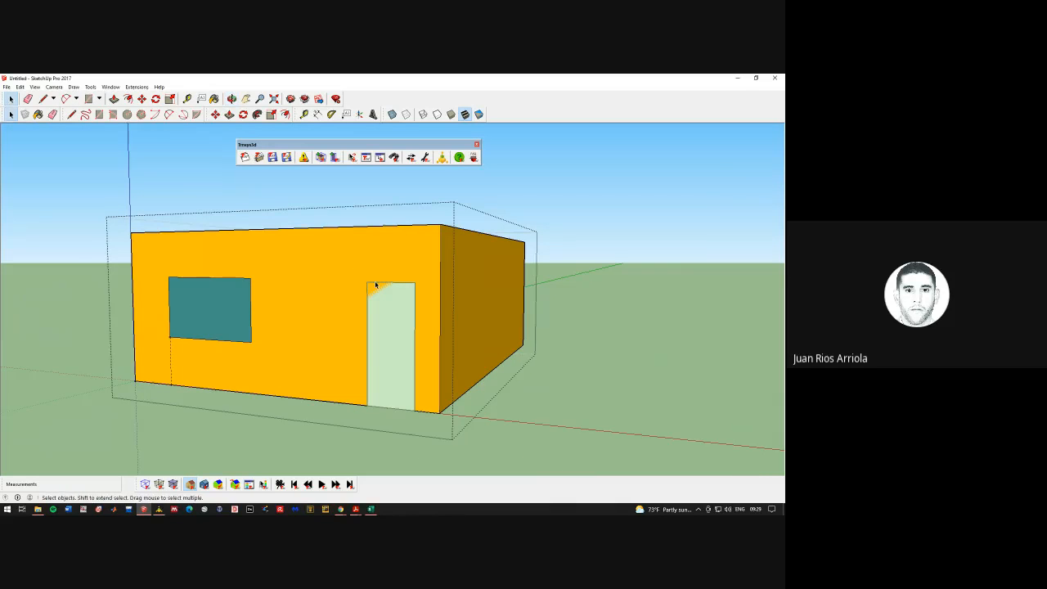
pyautogui.click(657, 290)
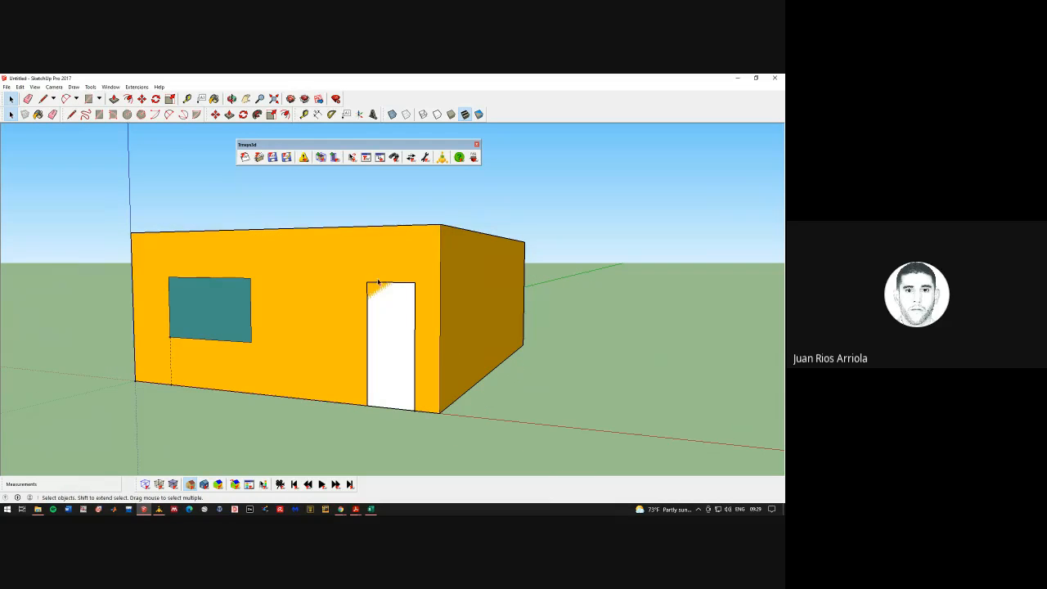
pyautogui.click(338, 259)
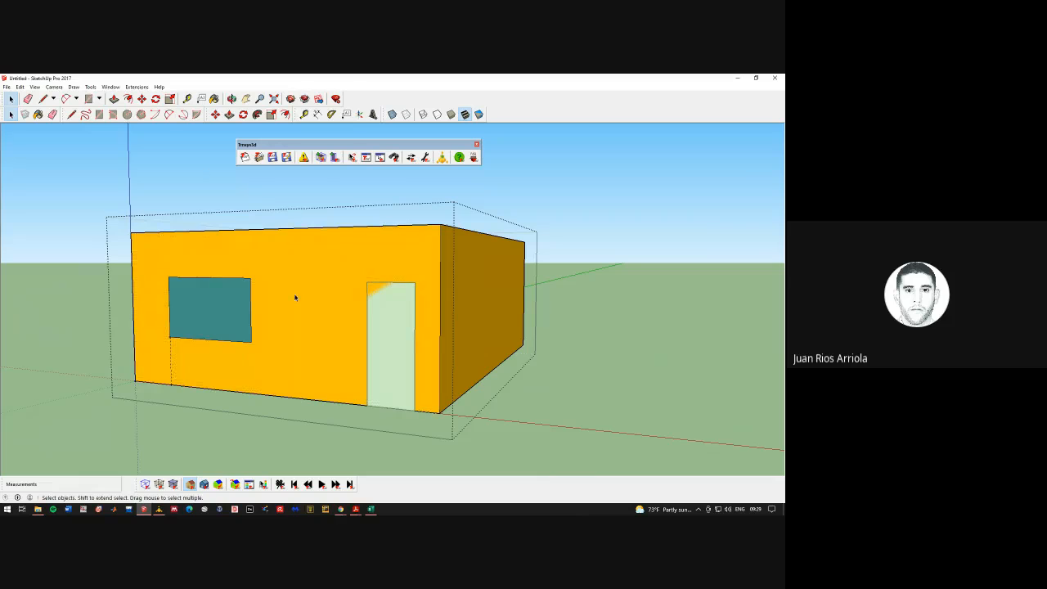
pyautogui.click(383, 287)
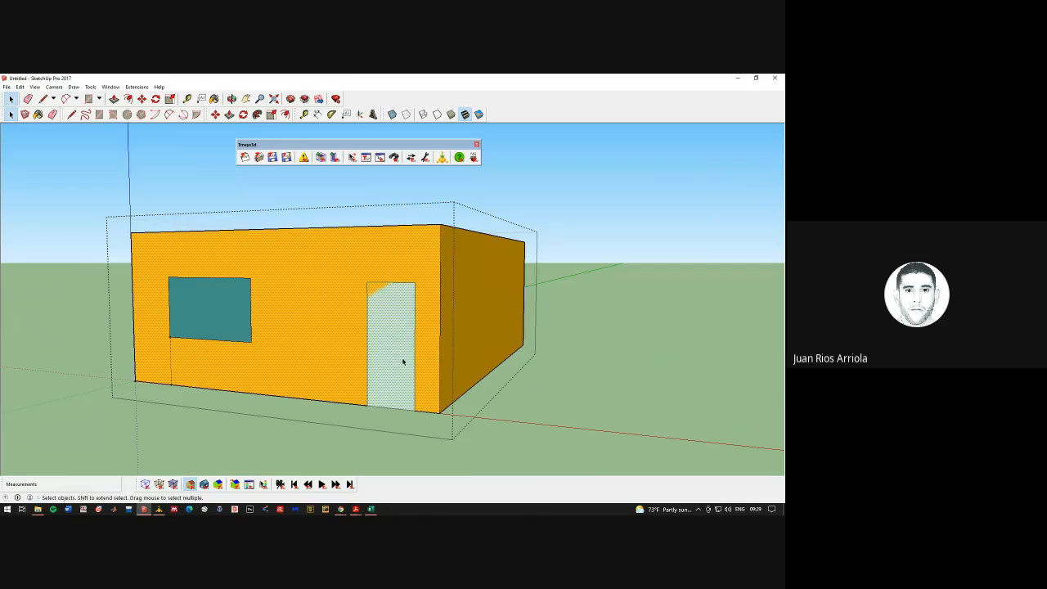
pyautogui.click(643, 322)
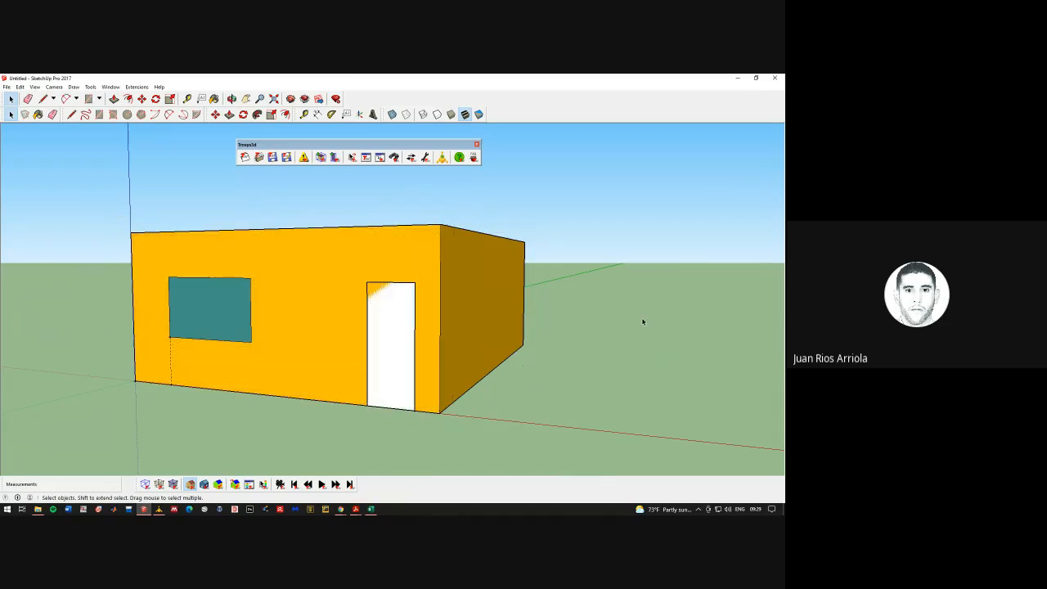
# Delete the door rectangle that was drawn outside the zone group
pyautogui.click(367, 294)
pyautogui.click(376, 285)
pyautogui.press('Delete')
pyautogui.doubleClick(388, 286)
pyautogui.press('Escape')
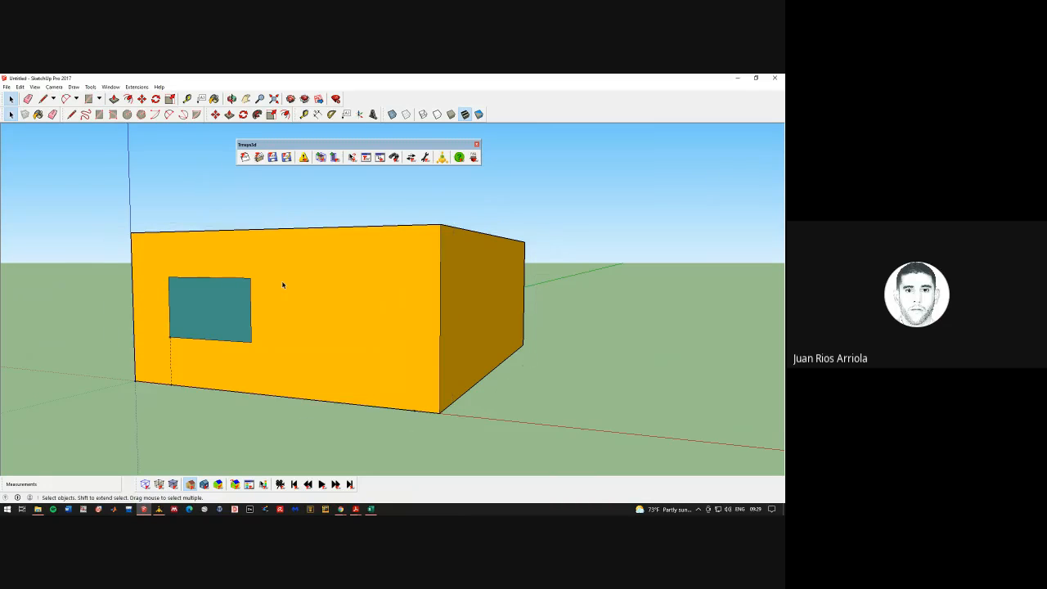
# Reopen the zone group and draw a 2.09 by 0.85 m door rectangle on the front wall from the guide point
pyautogui.click(287, 351)
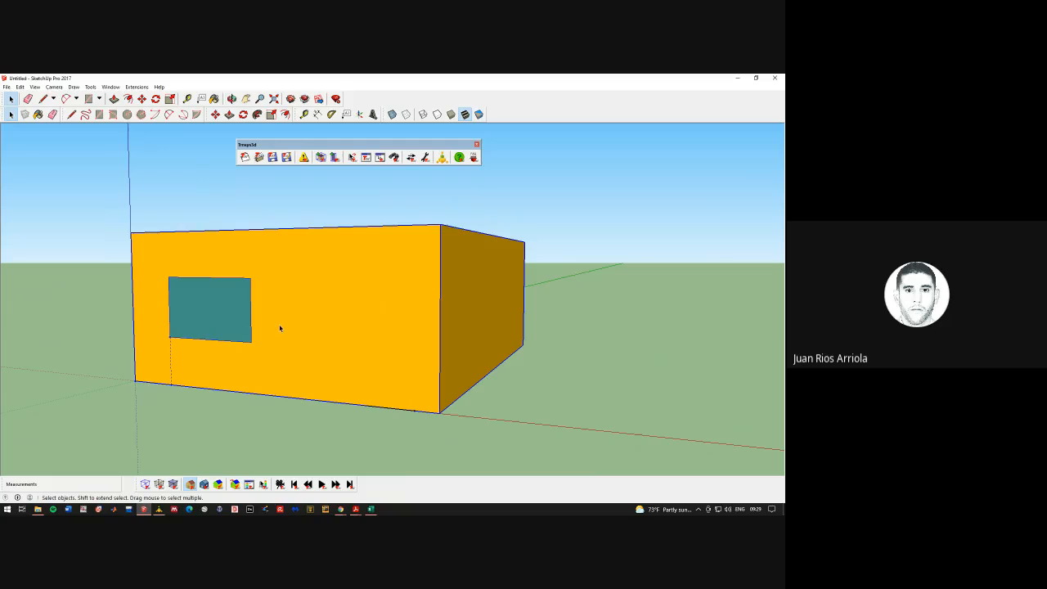
pyautogui.doubleClick(279, 328)
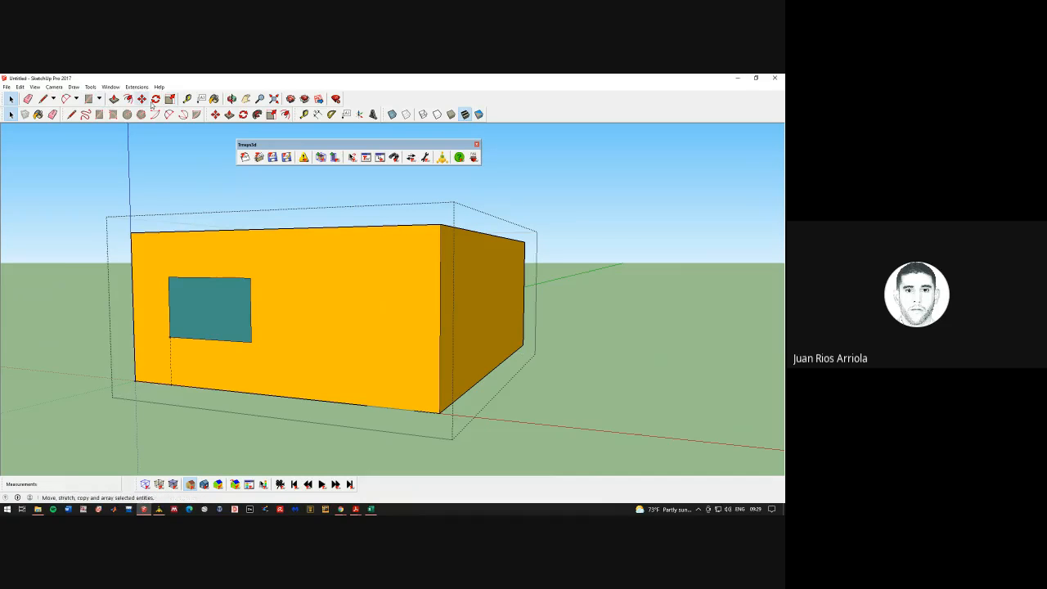
pyautogui.click(89, 98)
pyautogui.click(414, 410)
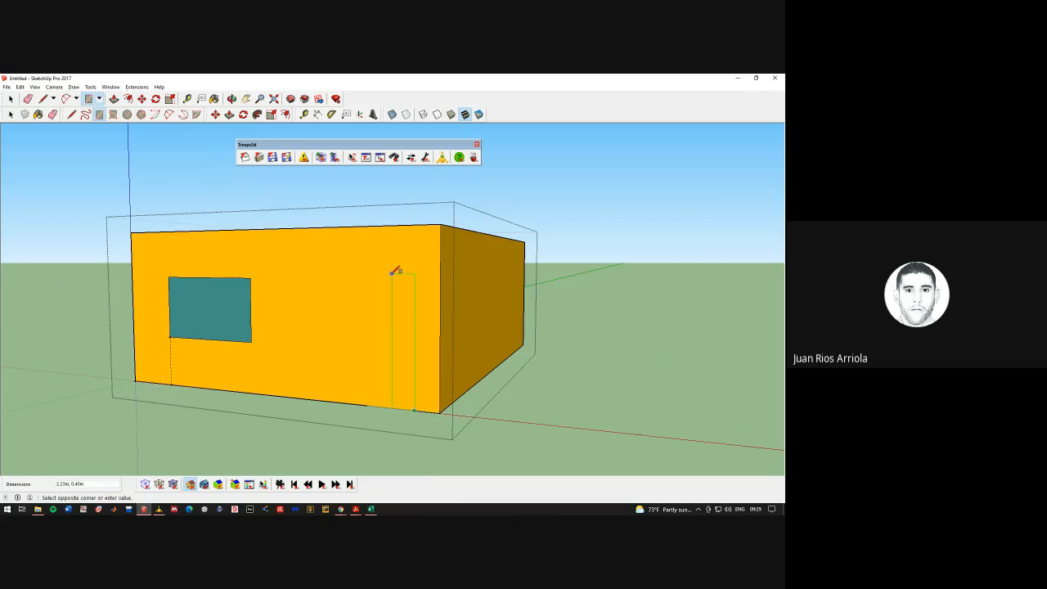
pyautogui.write('2.06,.85')
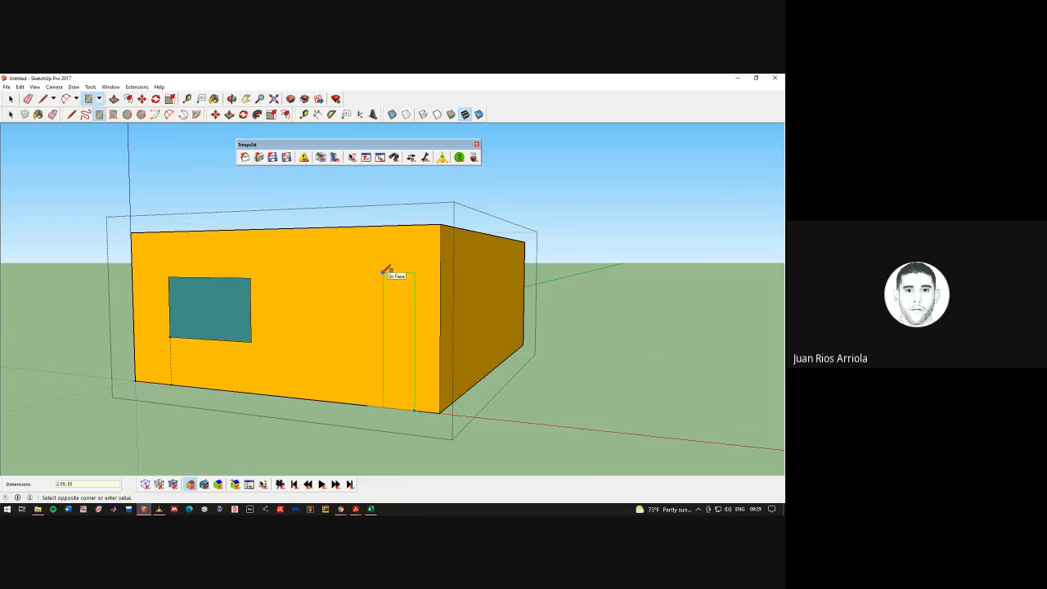
pyautogui.press('Return')
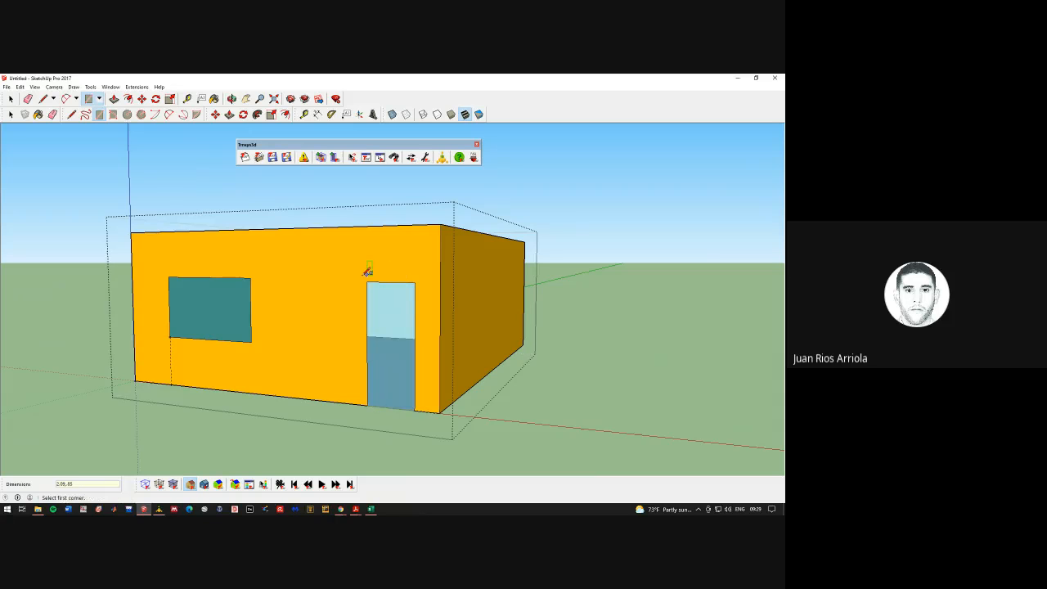
# Delete the glazed face inside the door outline on the front wall, keeping its edges
pyautogui.moveTo(532, 308); pyautogui.dragTo(465, 270, button='middle')
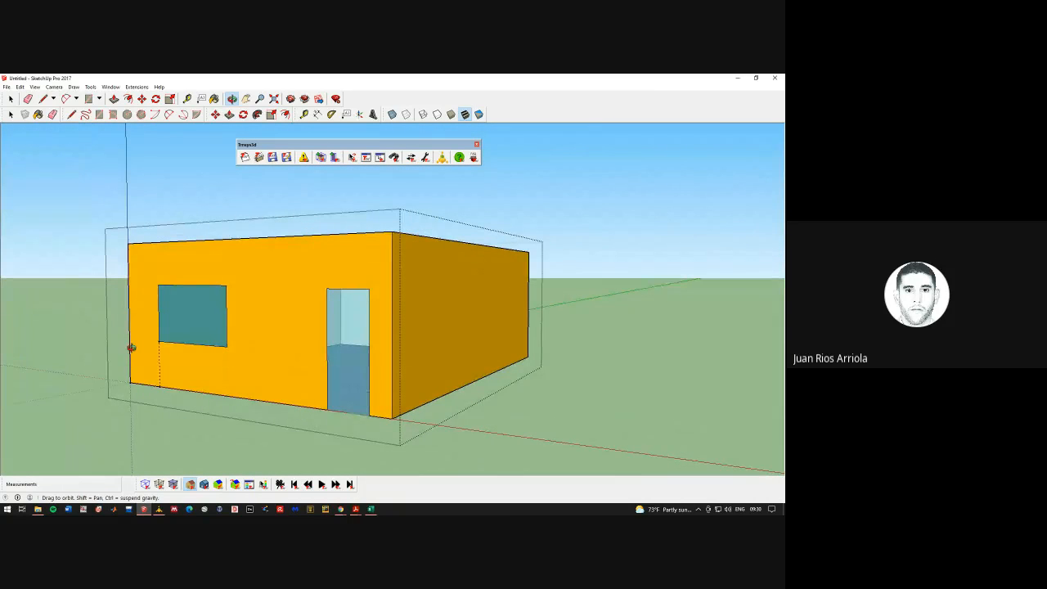
pyautogui.moveTo(221, 346)
pyautogui.mouseDown(button='middle')
pyautogui.moveTo(257, 346)
pyautogui.moveTo(216, 332)
pyautogui.mouseUp(button='middle')
pyautogui.moveTo(269, 276); pyautogui.dragTo(287, 316, button='middle')
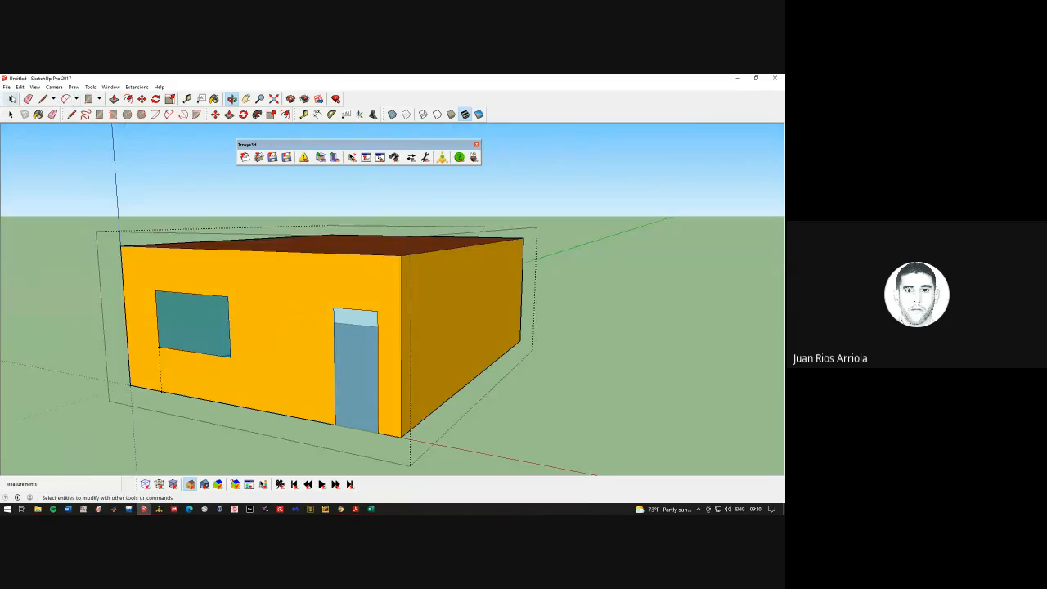
pyautogui.click(12, 98)
pyautogui.click(375, 338)
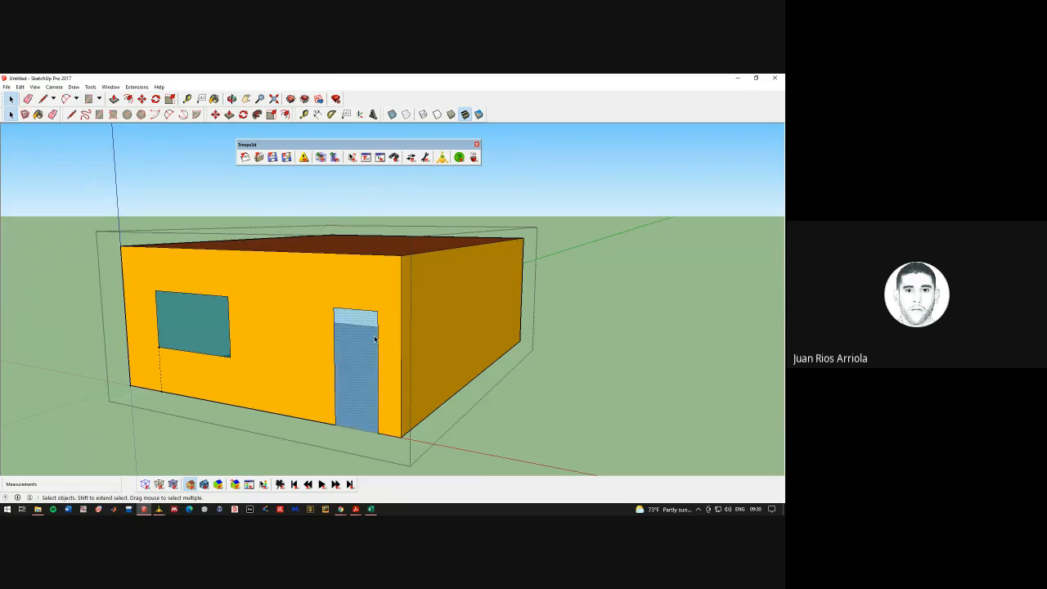
pyautogui.press('Delete')
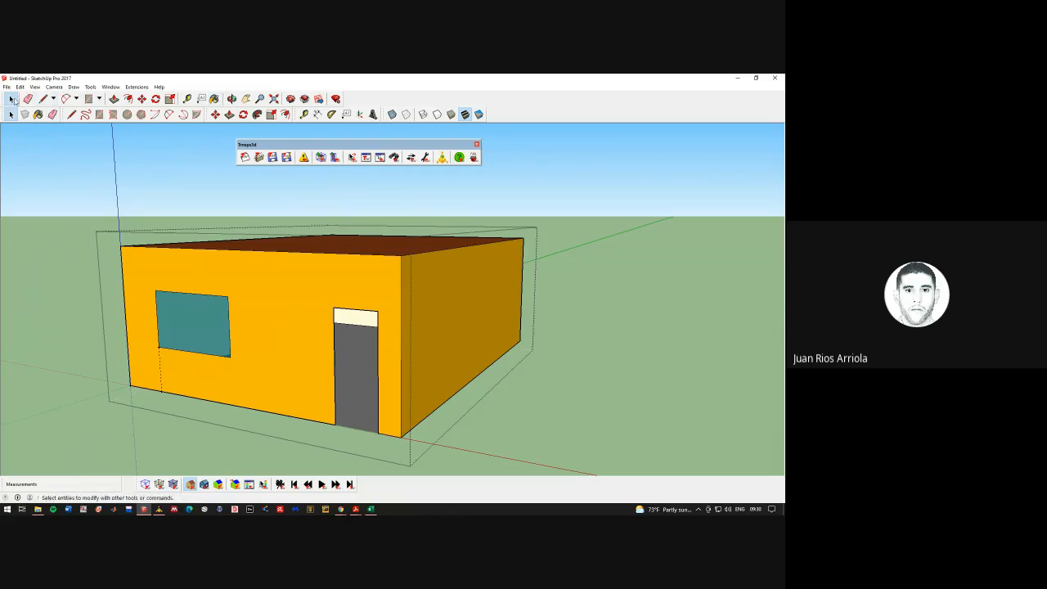
# Trace a line along the door opening's upper edge to fill the opening with a wall-type face
pyautogui.click(42, 99)
pyautogui.click(334, 308)
pyautogui.click(377, 310)
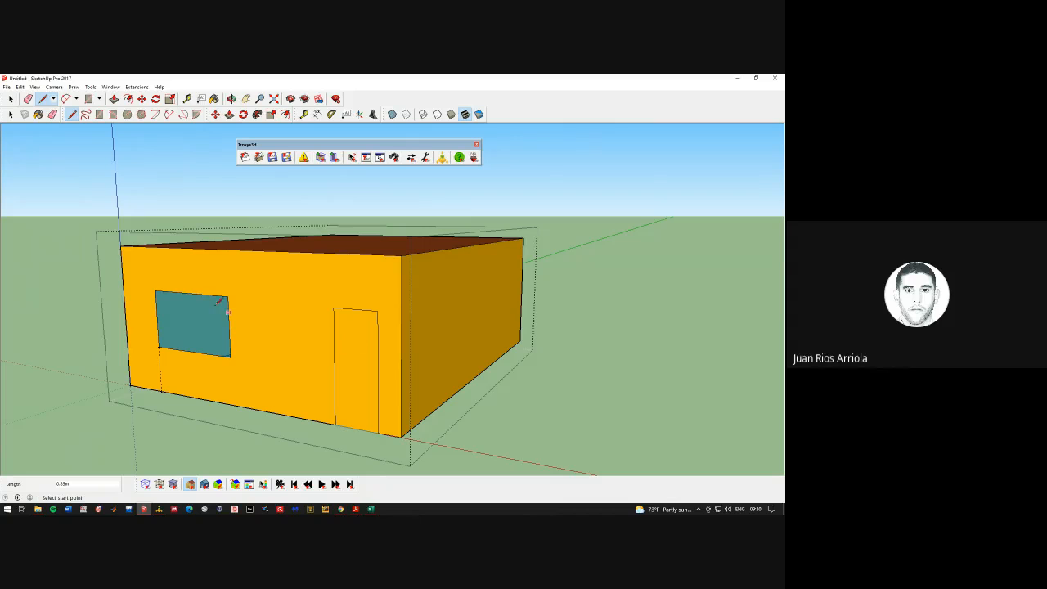
# Place guide points 0.5 m below the two upper corners of the side wall nearest the door
pyautogui.click(232, 98)
pyautogui.moveTo(405, 296); pyautogui.dragTo(411, 320)
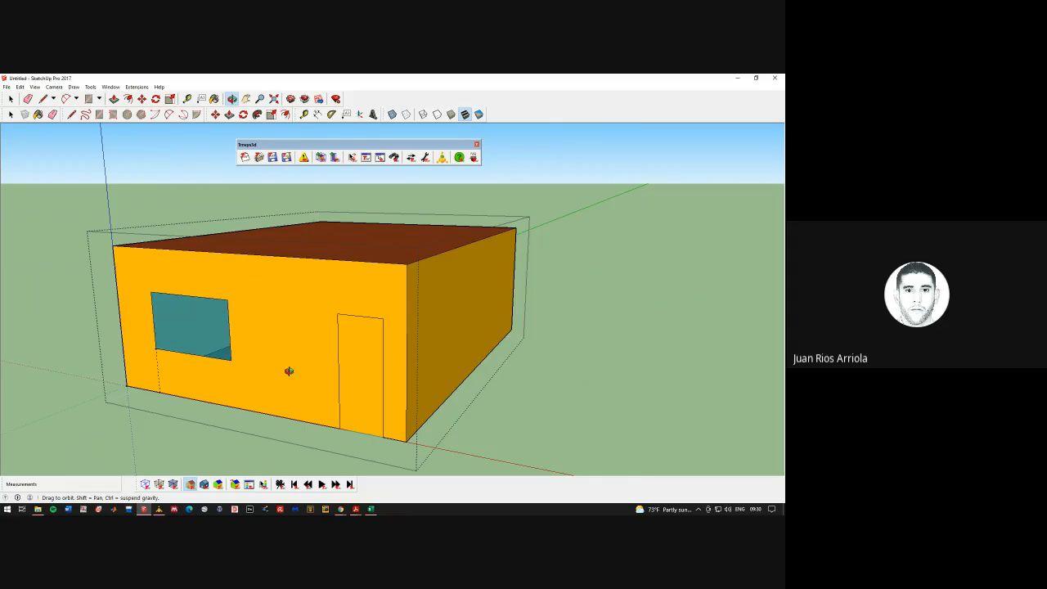
pyautogui.moveTo(319, 318); pyautogui.dragTo(350, 322)
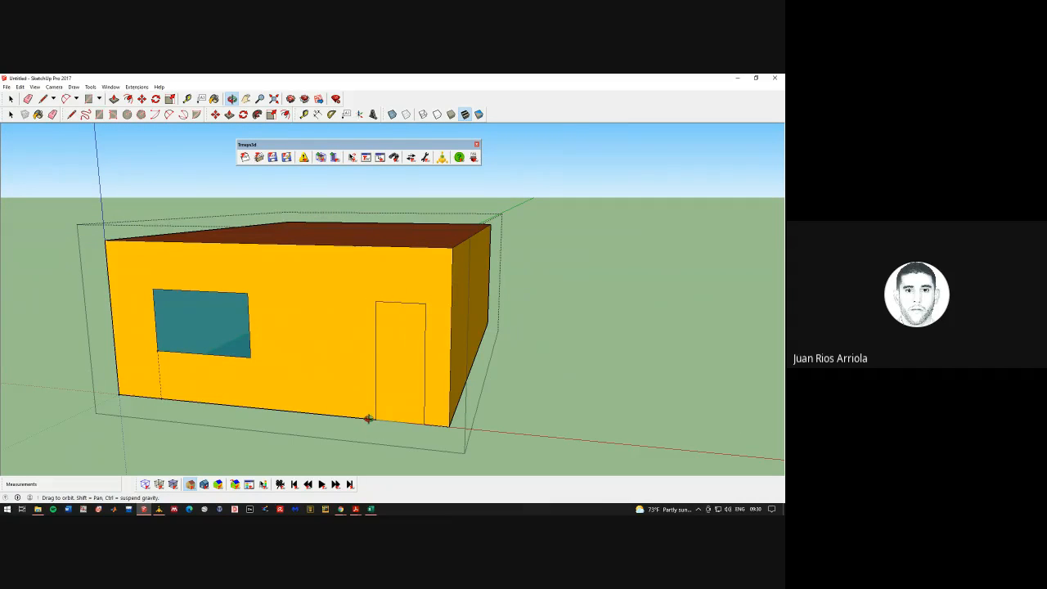
pyautogui.moveTo(262, 283); pyautogui.dragTo(401, 310)
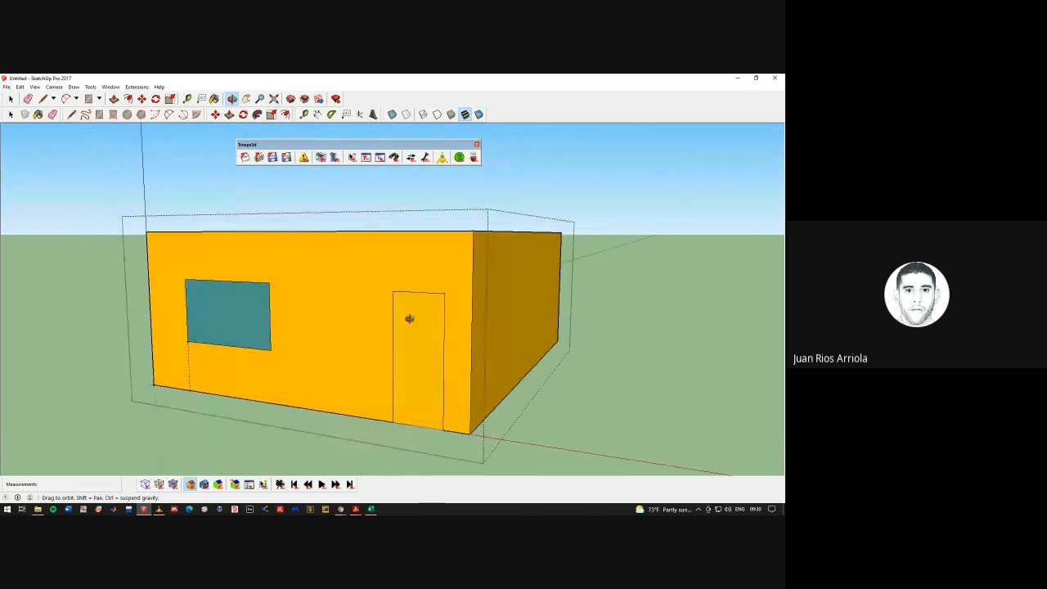
pyautogui.moveTo(319, 303); pyautogui.dragTo(295, 252)
pyautogui.moveTo(434, 248); pyautogui.dragTo(376, 170)
pyautogui.moveTo(414, 279); pyautogui.dragTo(491, 256)
pyautogui.click(187, 98)
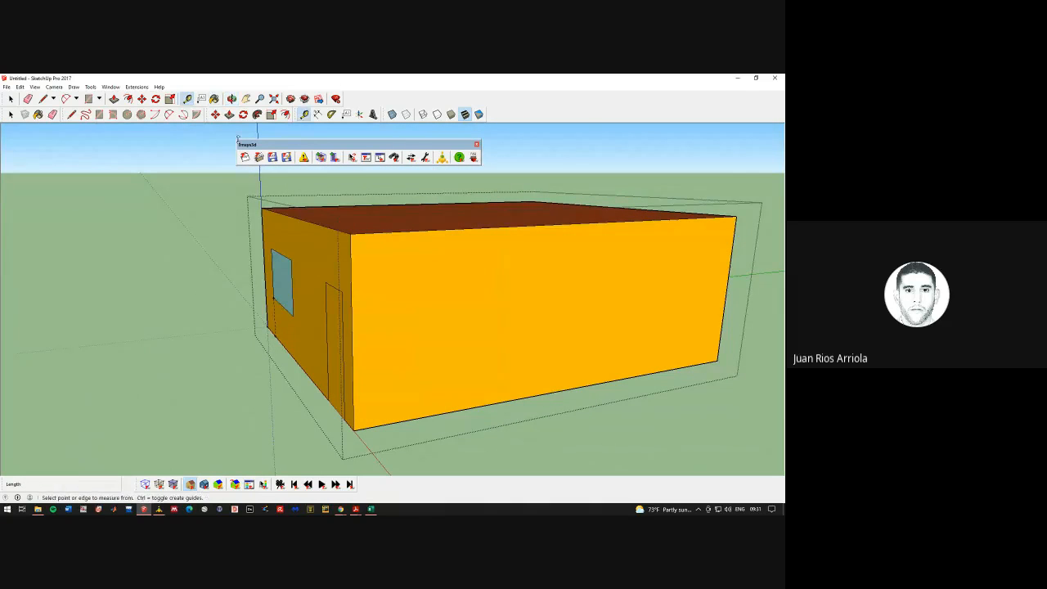
pyautogui.click(351, 232)
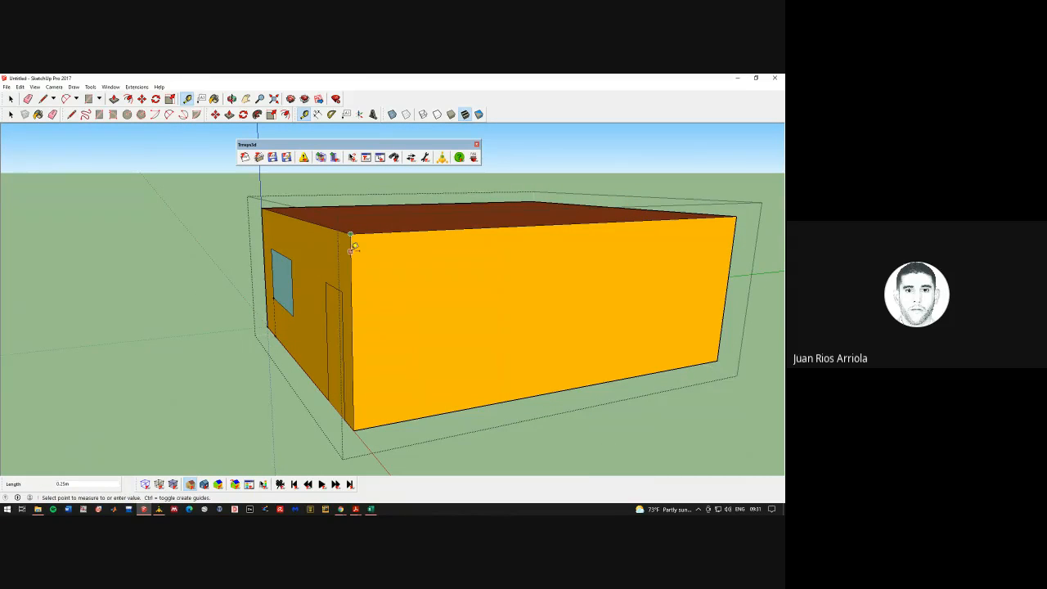
pyautogui.write('5')
pyautogui.press('Return')
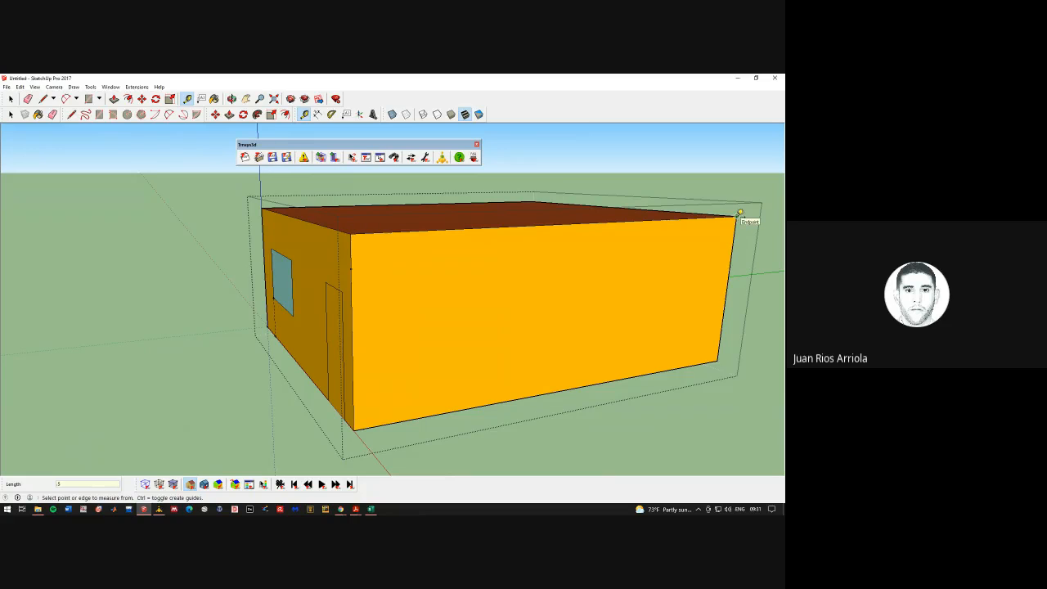
pyautogui.click(740, 213)
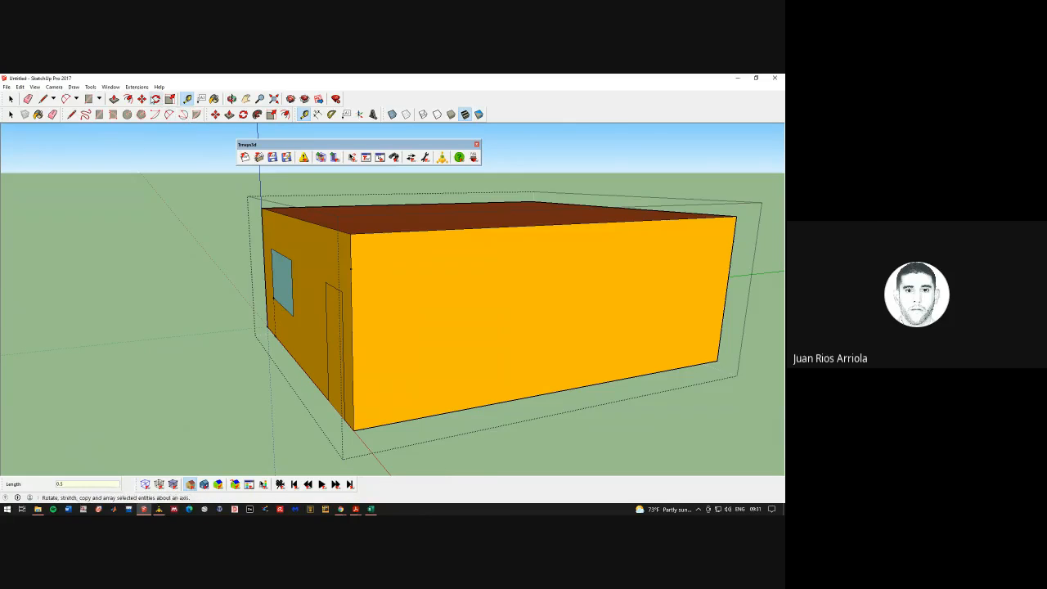
pyautogui.click(188, 100)
# Draw gable slopes from the side wall's guide points to its upper edge midpoint, and a horizontal line across the front wall from the front guide point
pyautogui.click(71, 114)
pyautogui.click(352, 269)
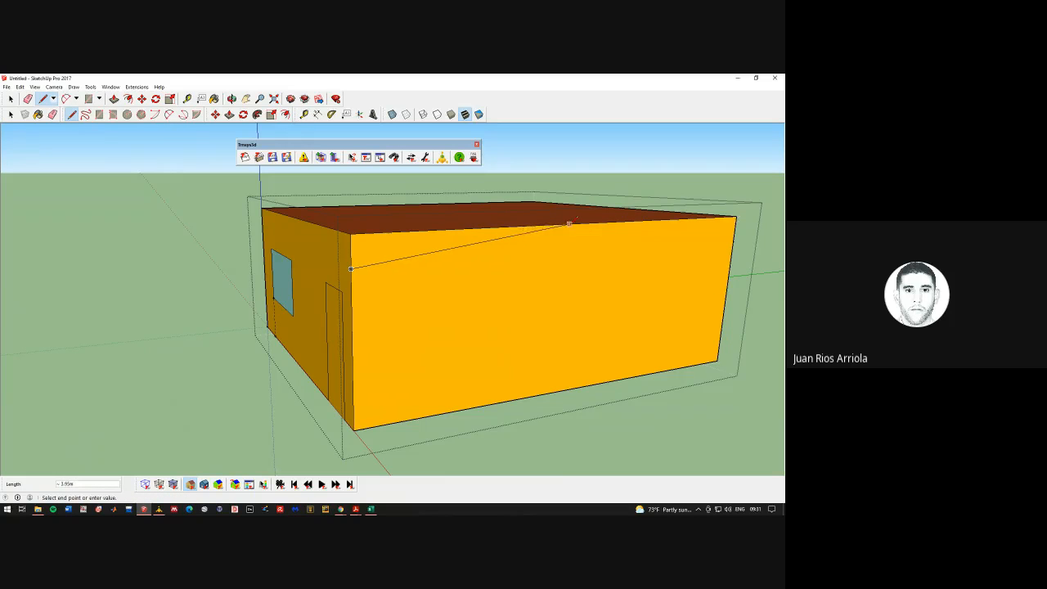
pyautogui.click(575, 222)
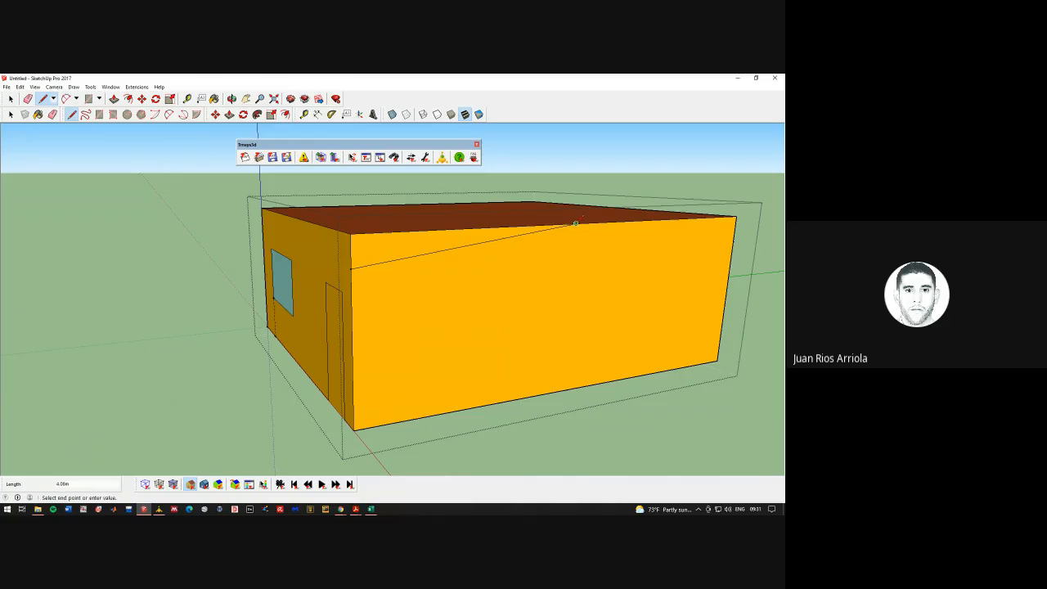
pyautogui.click(734, 241)
pyautogui.click(350, 269)
pyautogui.click(264, 224)
# Draw matching gable slopes on the side wall nearest the window, joining its upper edge midpoint to points 0.5 m below both corners
pyautogui.click(232, 99)
pyautogui.moveTo(269, 253); pyautogui.dragTo(678, 229)
pyautogui.moveTo(466, 247); pyautogui.dragTo(229, 283)
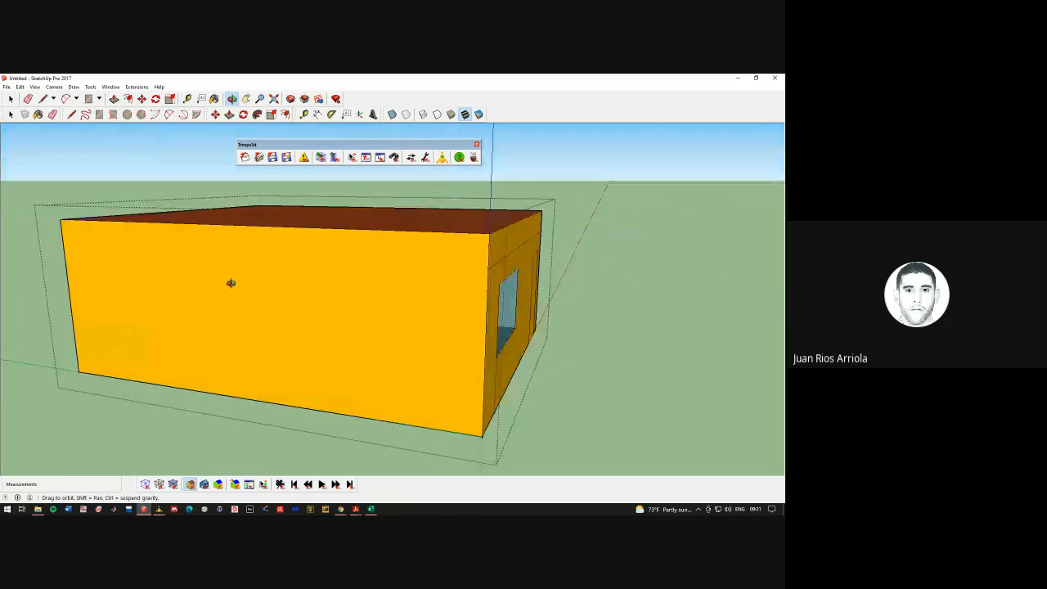
pyautogui.click(71, 115)
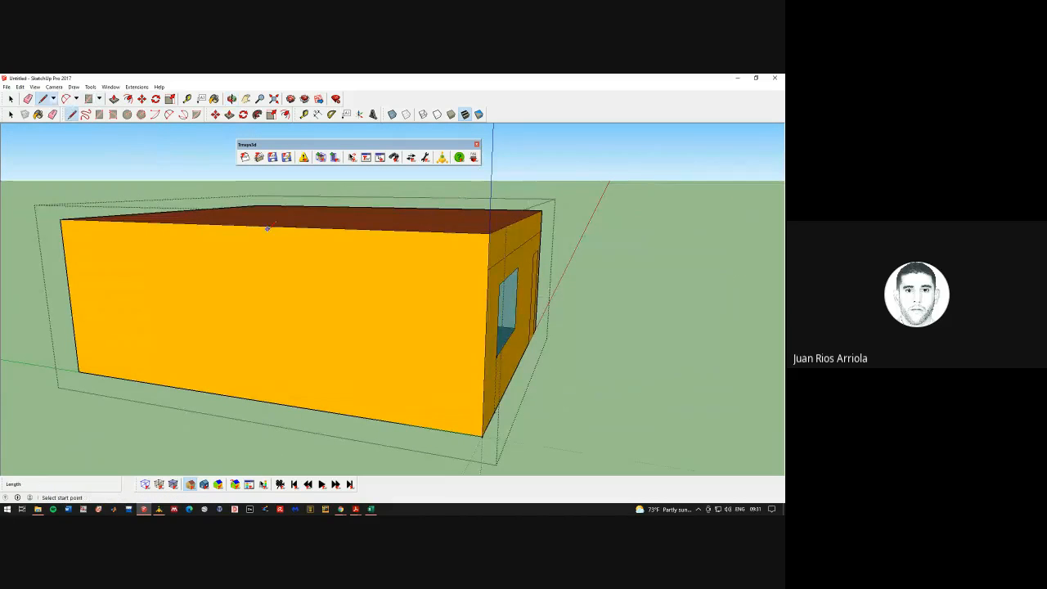
pyautogui.click(241, 225)
pyautogui.click(491, 264)
pyautogui.click(241, 225)
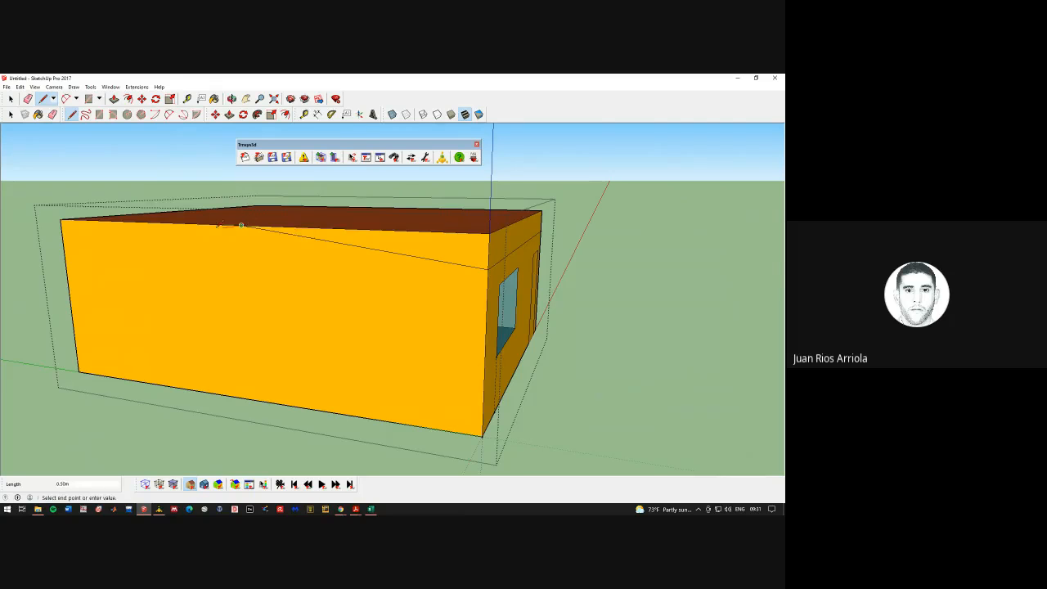
pyautogui.click(64, 244)
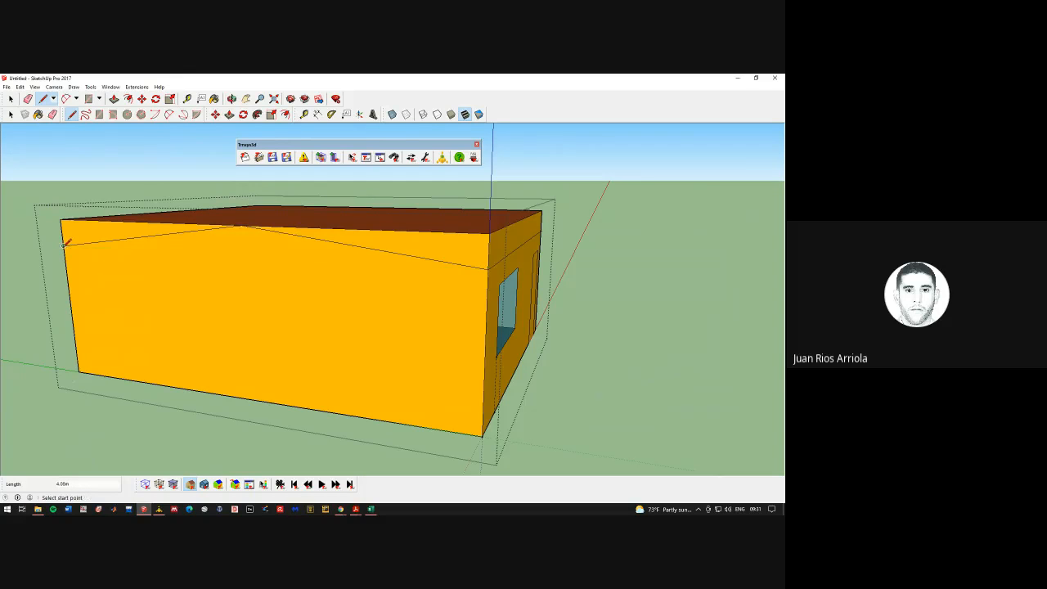
# Draw a horizontal line across the back wall joining the lower ends of the two gable slopes
pyautogui.click(233, 98)
pyautogui.moveTo(368, 225)
pyautogui.mouseDown()
pyautogui.moveTo(171, 276)
pyautogui.moveTo(191, 289)
pyautogui.moveTo(359, 262)
pyautogui.moveTo(125, 292)
pyautogui.moveTo(292, 285)
pyautogui.mouseUp()
pyautogui.click(42, 98)
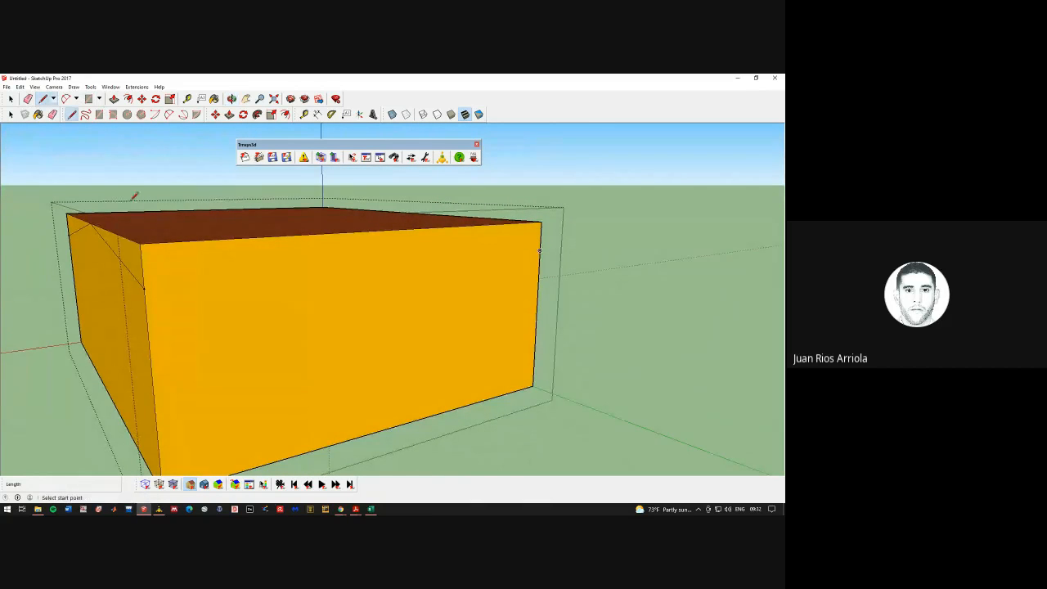
pyautogui.click(143, 287)
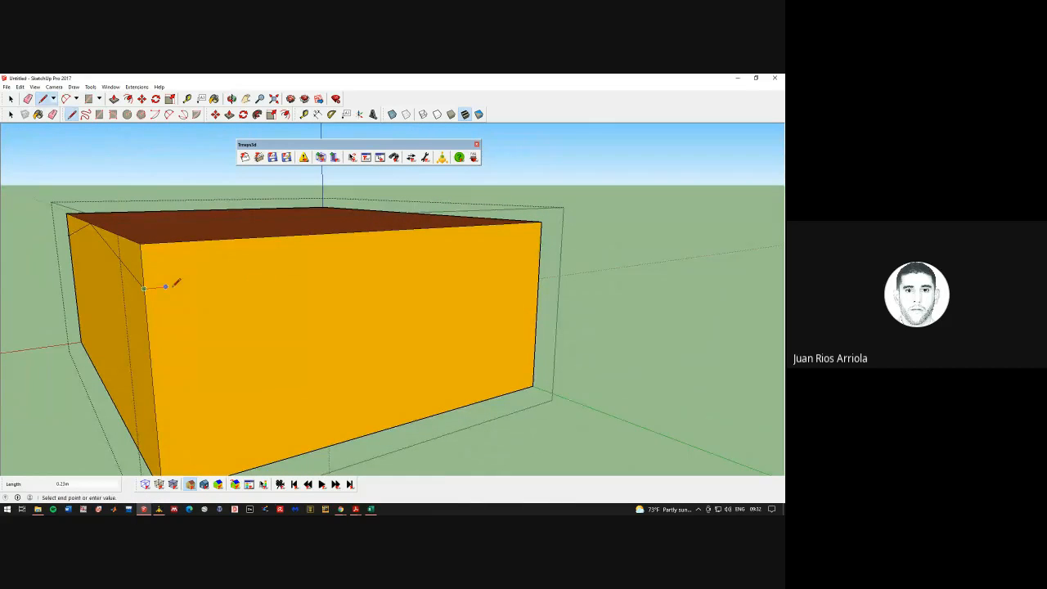
pyautogui.click(541, 250)
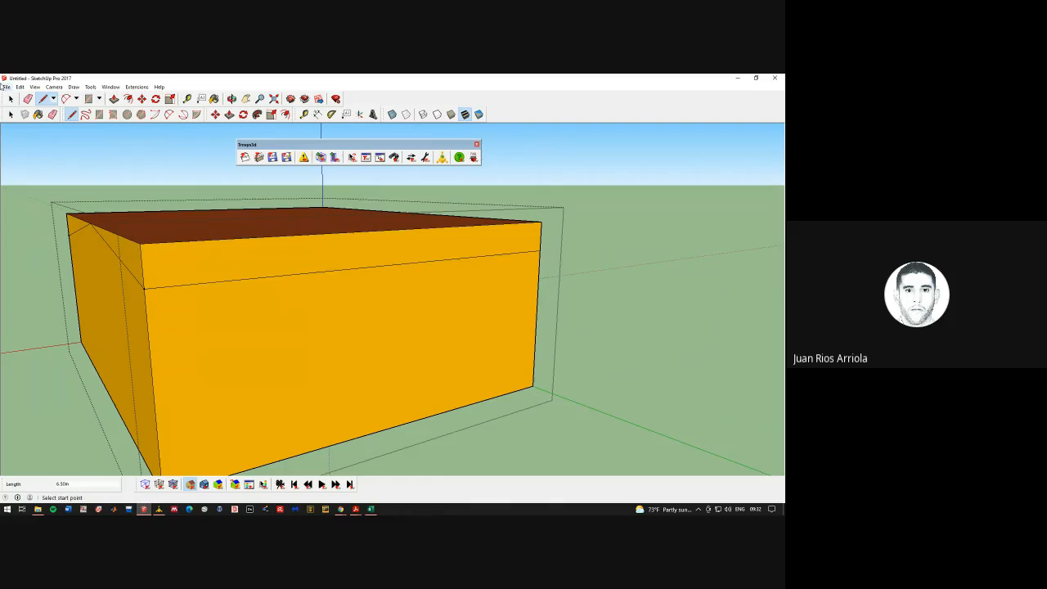
# Delete the upper edges above the gable slopes on the window-side wall and the adjoining back corner edge
pyautogui.click(232, 98)
pyautogui.moveTo(201, 187); pyautogui.dragTo(300, 247)
pyautogui.scroll(-5, 264, 236)
pyautogui.moveTo(425, 254); pyautogui.dragTo(324, 226)
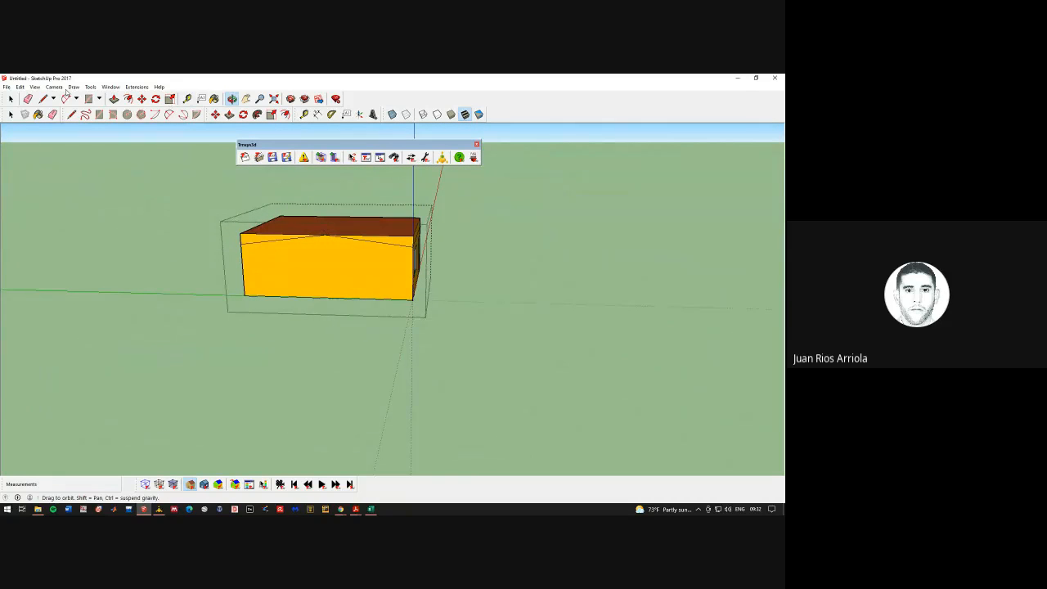
pyautogui.click(11, 98)
pyautogui.scroll(5, 385, 249)
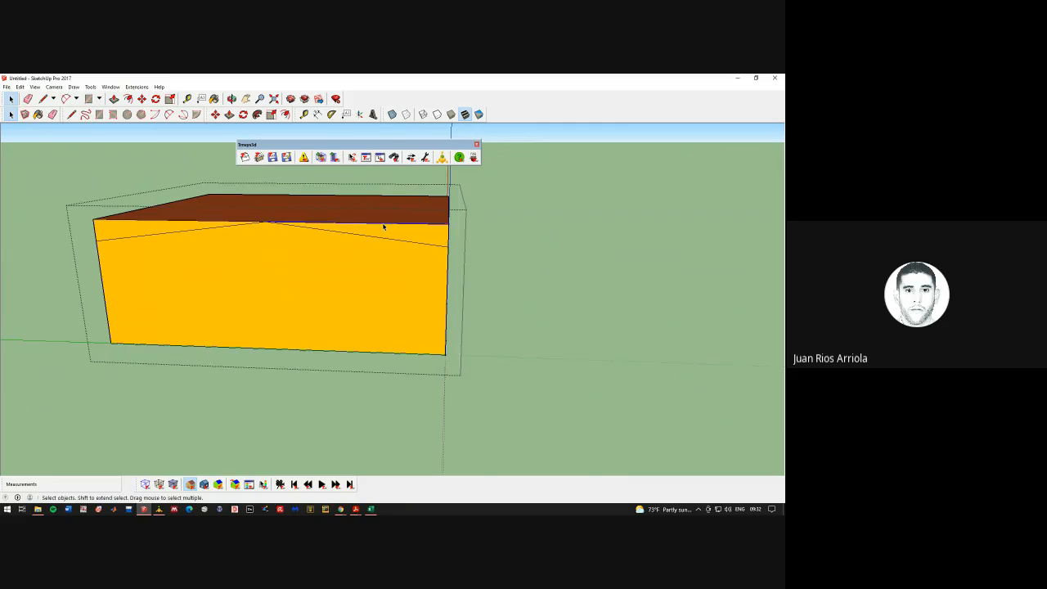
pyautogui.click(381, 228)
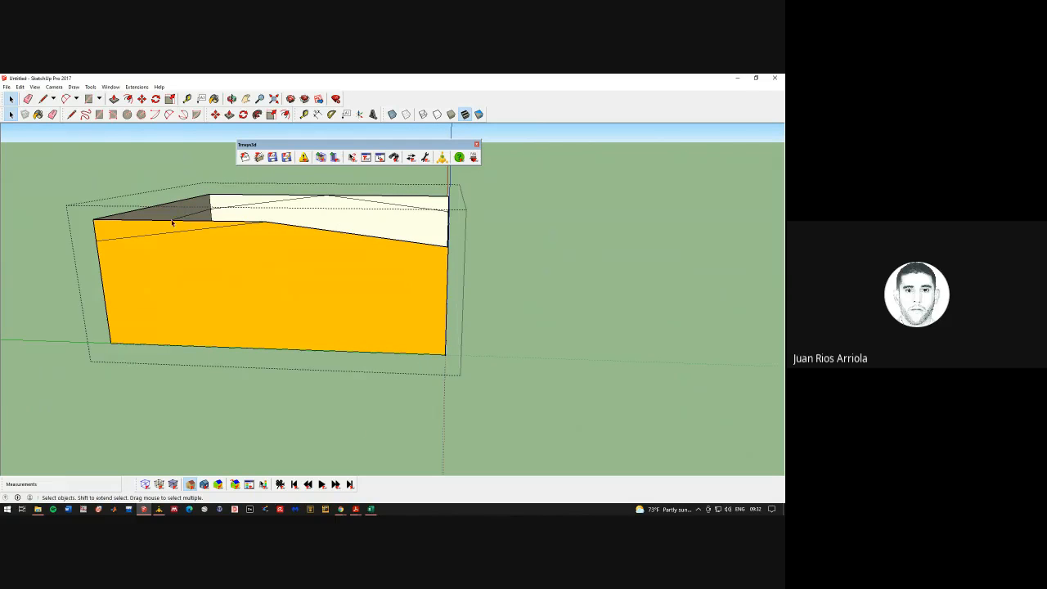
pyautogui.click(137, 221)
pyautogui.press('Delete')
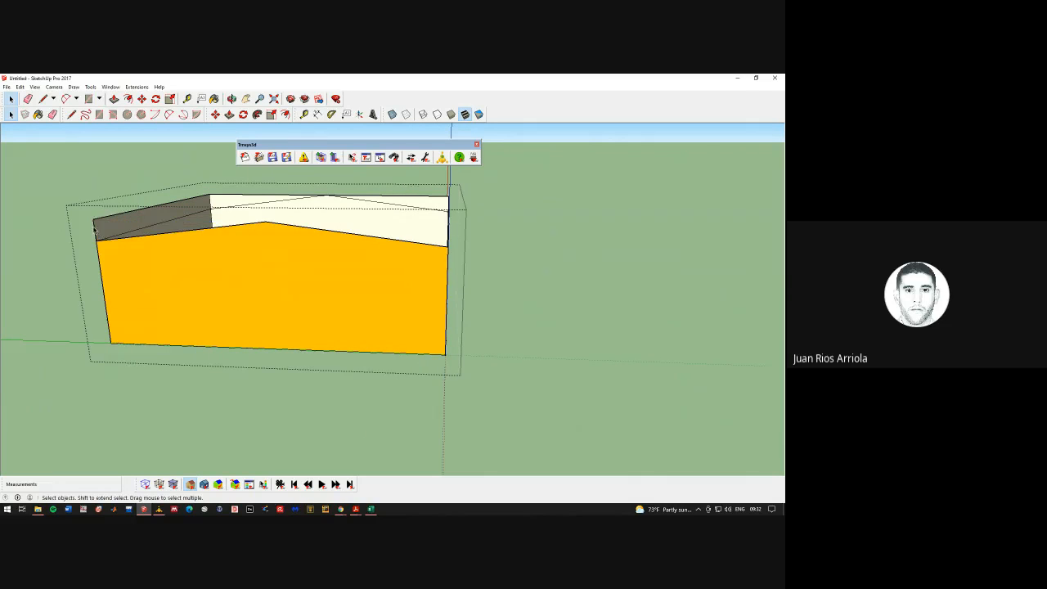
pyautogui.click(101, 223)
pyautogui.press('Delete')
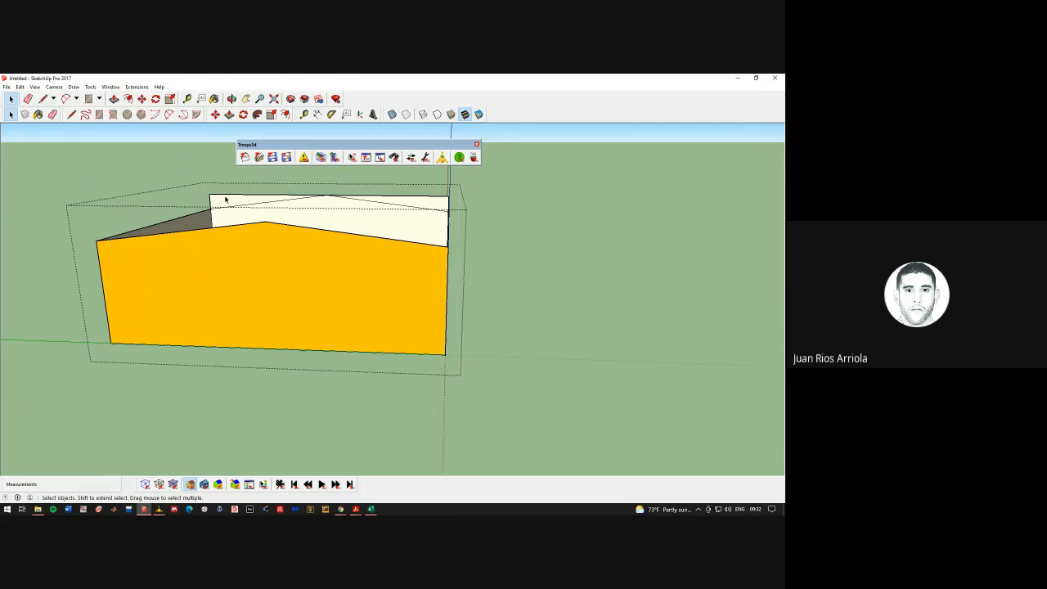
# Delete the two upper edge segments above the gable slopes on the door-side wall
pyautogui.click(227, 196)
pyautogui.press('Delete')
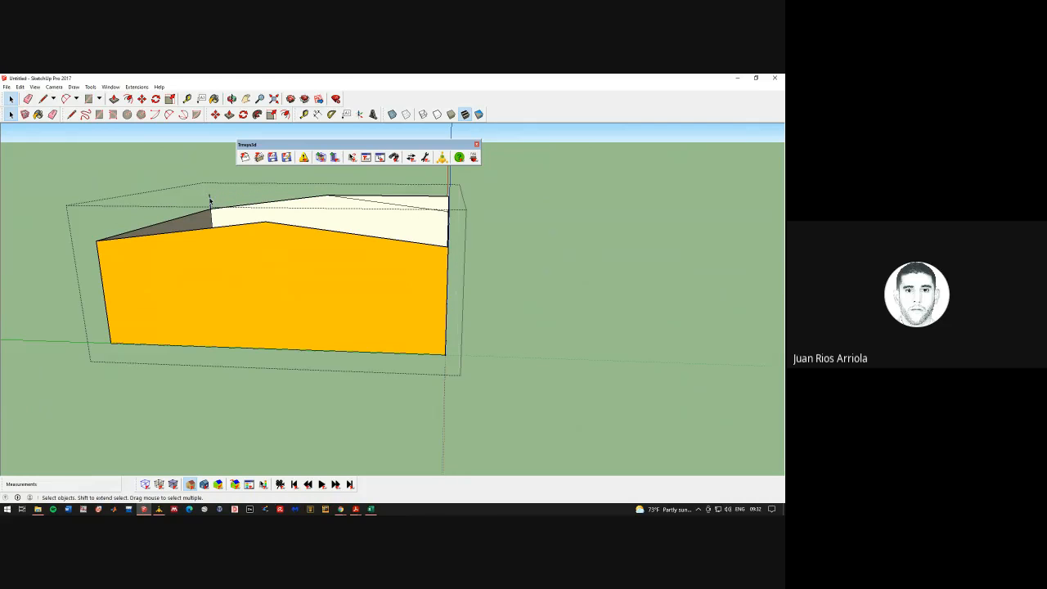
pyautogui.click(395, 199)
pyautogui.press('Delete')
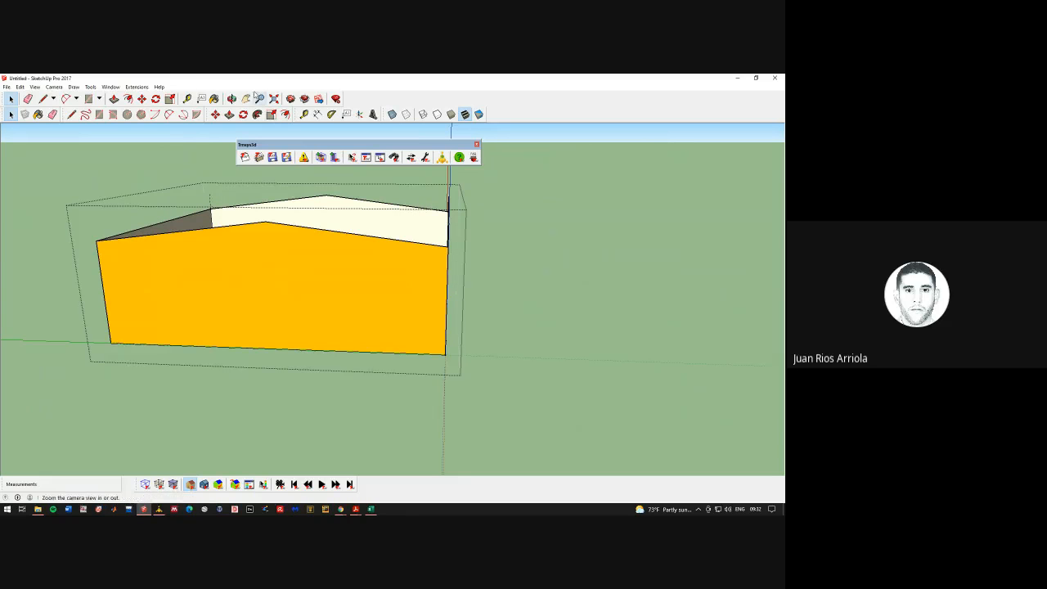
# Delete the leftover strip of front wall above the horizontal line
pyautogui.click(233, 98)
pyautogui.moveTo(418, 205)
pyautogui.mouseDown()
pyautogui.moveTo(202, 196)
pyautogui.moveTo(383, 222)
pyautogui.moveTo(299, 262)
pyautogui.mouseUp()
pyautogui.click(12, 98)
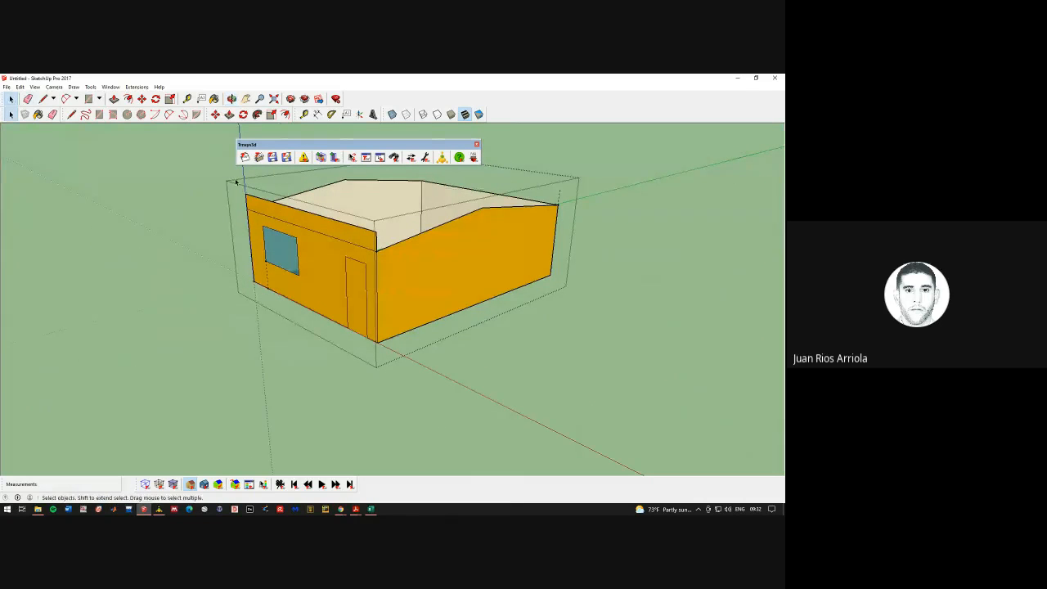
pyautogui.press('Delete')
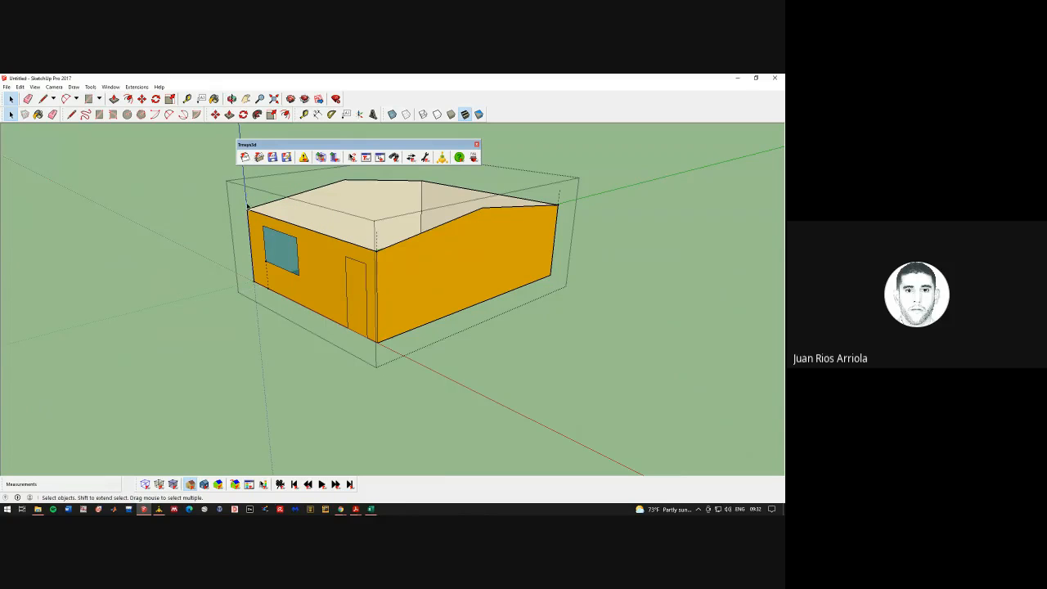
# Draw the ridge line between the two gable peaks to close the pitched roof
pyautogui.click(42, 98)
pyautogui.click(344, 179)
pyautogui.click(483, 207)
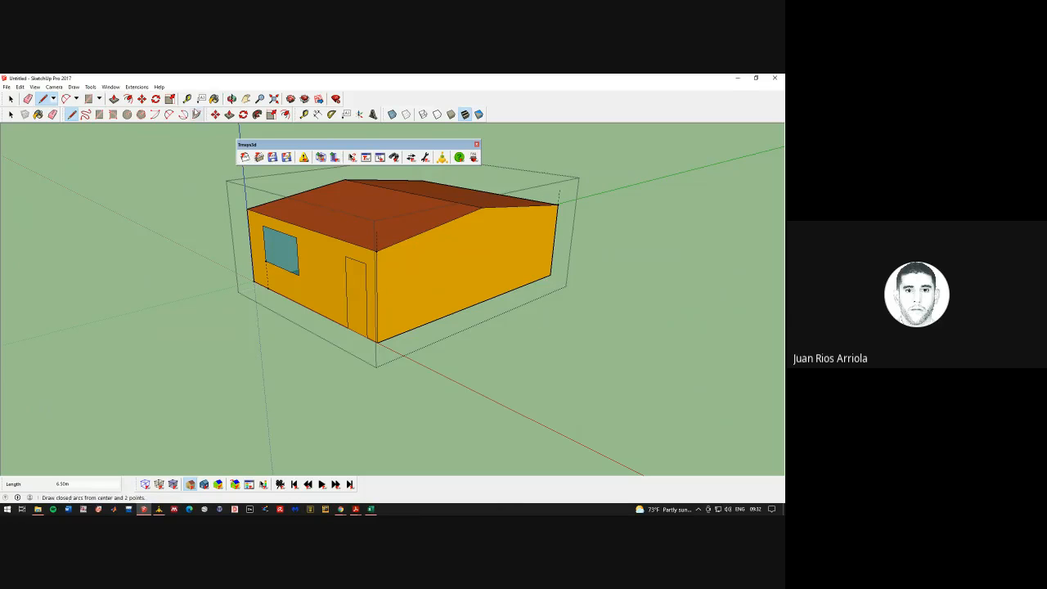
# Display the Trnsys3d object information for the roof slope above the window and door
pyautogui.click(232, 98)
pyautogui.moveTo(357, 273)
pyautogui.mouseDown()
pyautogui.moveTo(517, 398)
pyautogui.moveTo(525, 334)
pyautogui.moveTo(357, 259)
pyautogui.mouseUp()
pyautogui.moveTo(175, 274); pyautogui.dragTo(309, 259)
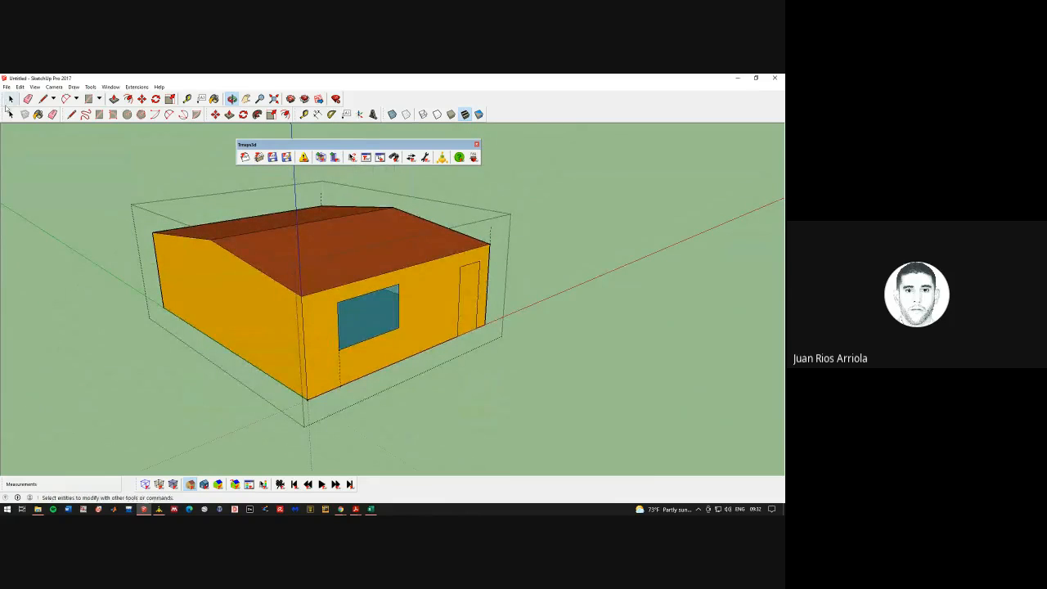
pyautogui.click(9, 97)
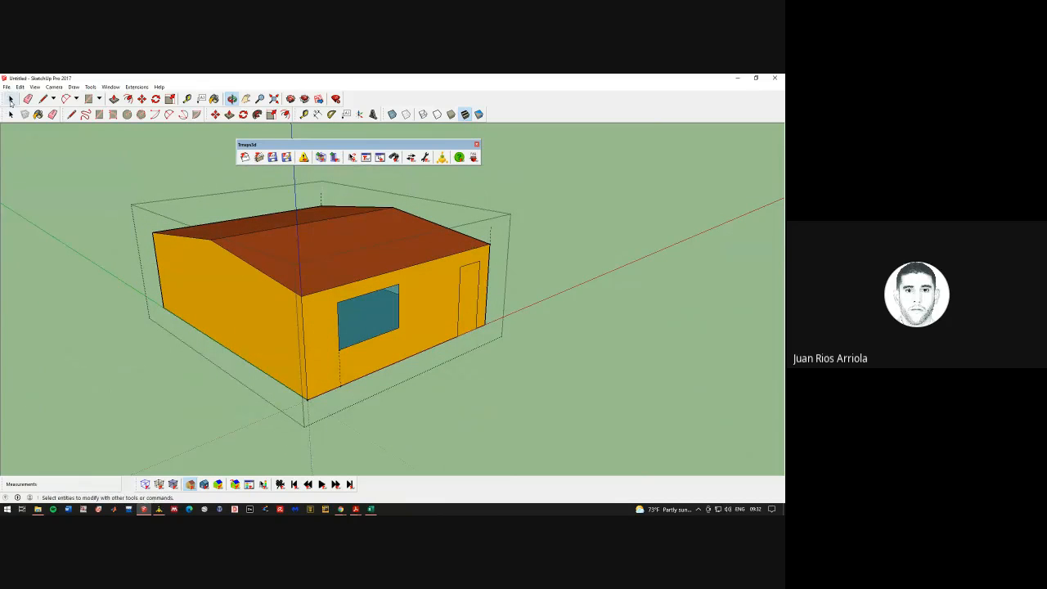
pyautogui.rightClick(346, 253)
pyautogui.moveTo(388, 384)
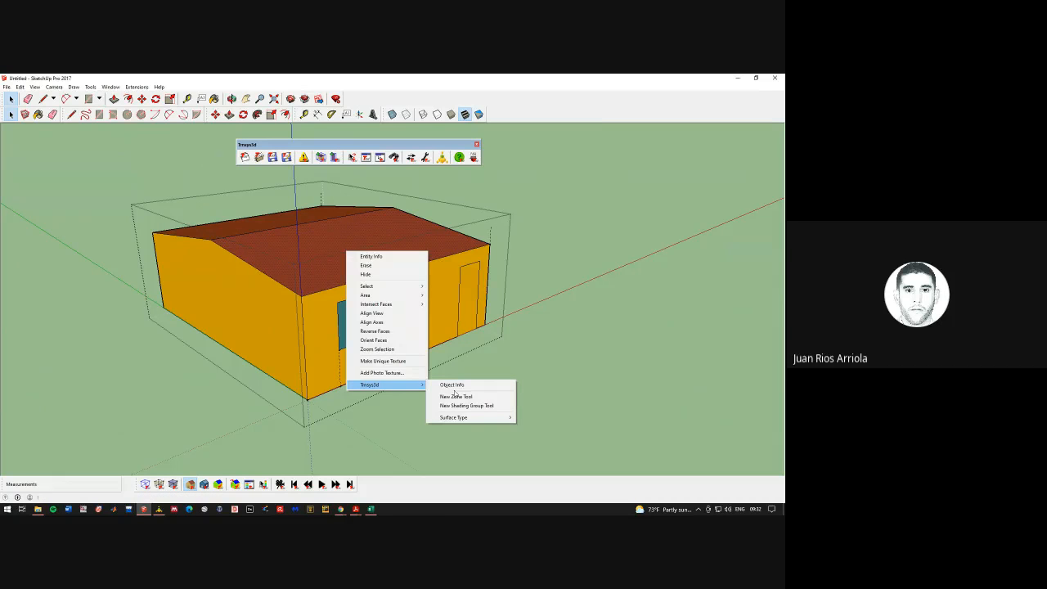
pyautogui.click(452, 384)
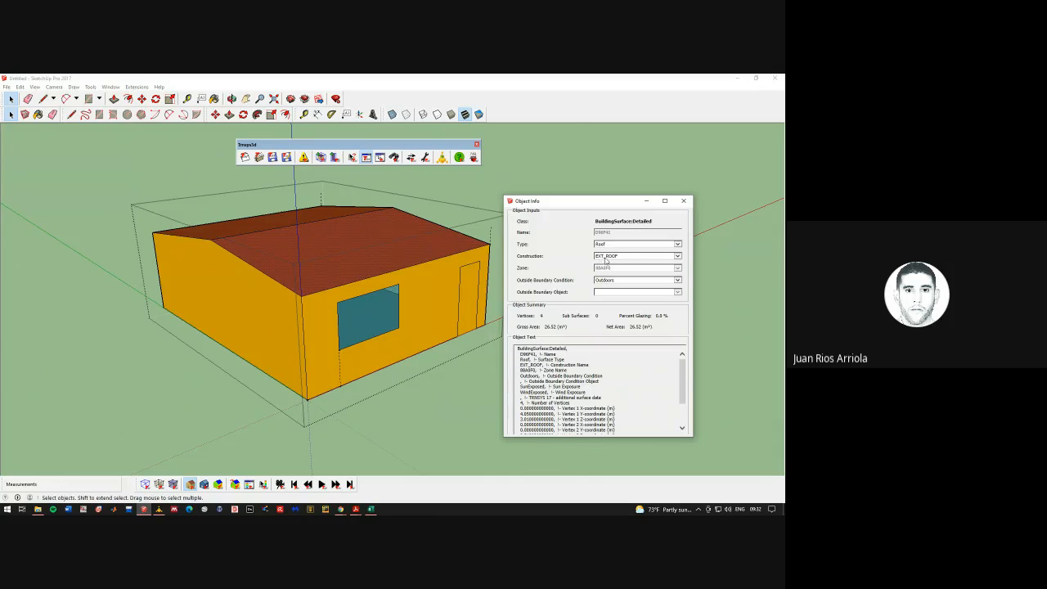
# Close the roof's object information, leave the zone and place a new Trnsys3d shading group at the building corner on the origin
pyautogui.click(683, 201)
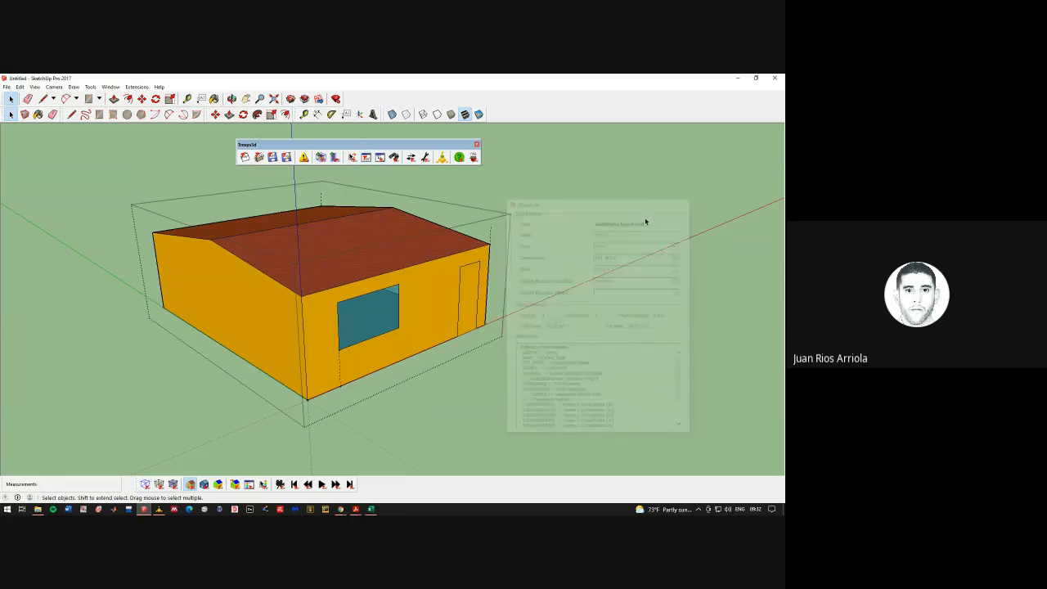
pyautogui.click(158, 187)
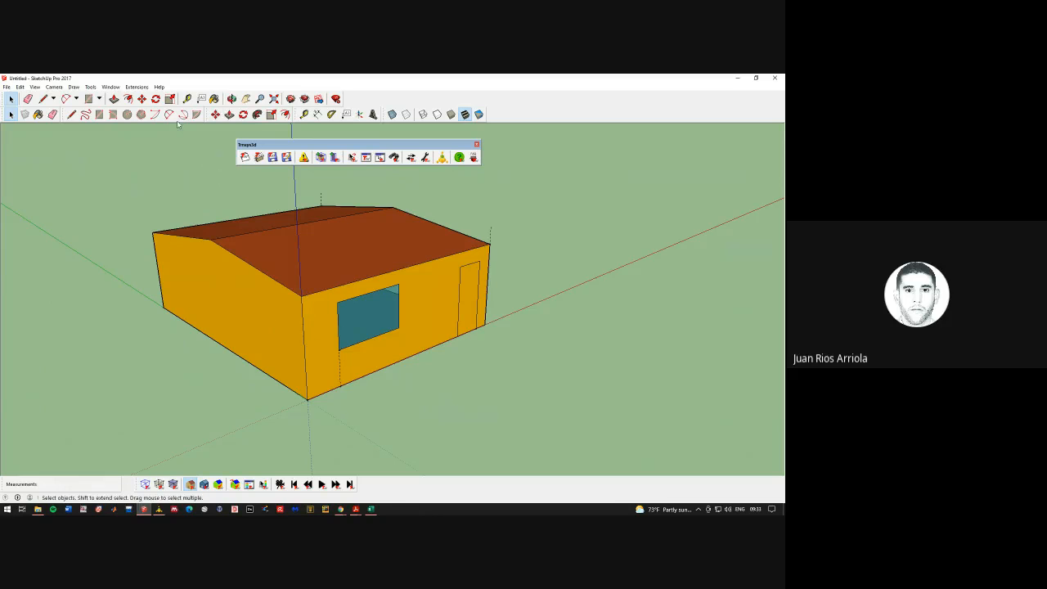
pyautogui.click(232, 98)
pyautogui.moveTo(466, 282); pyautogui.dragTo(348, 322)
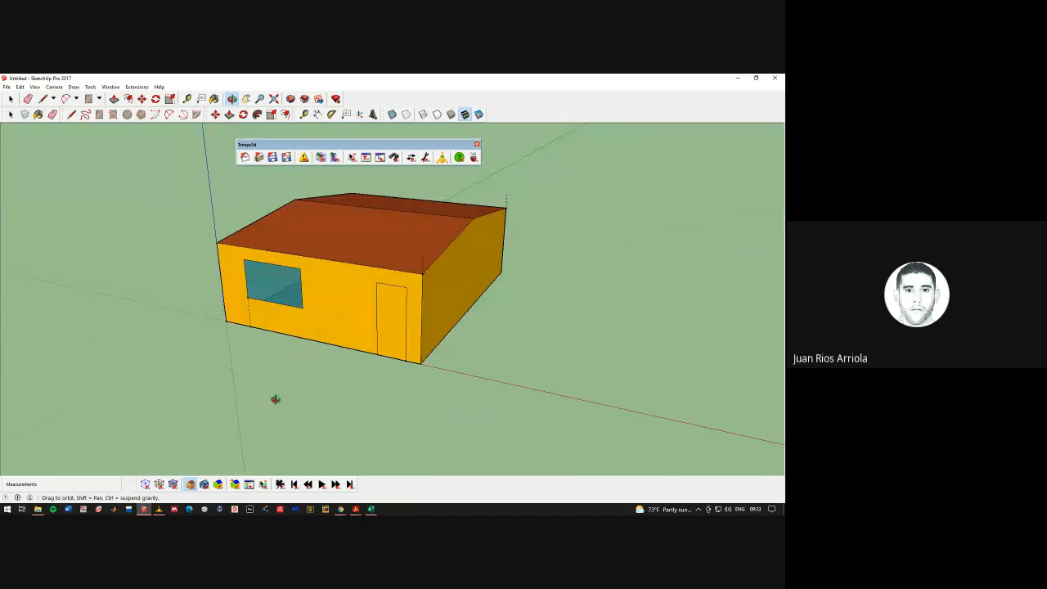
pyautogui.moveTo(275, 399); pyautogui.dragTo(271, 409)
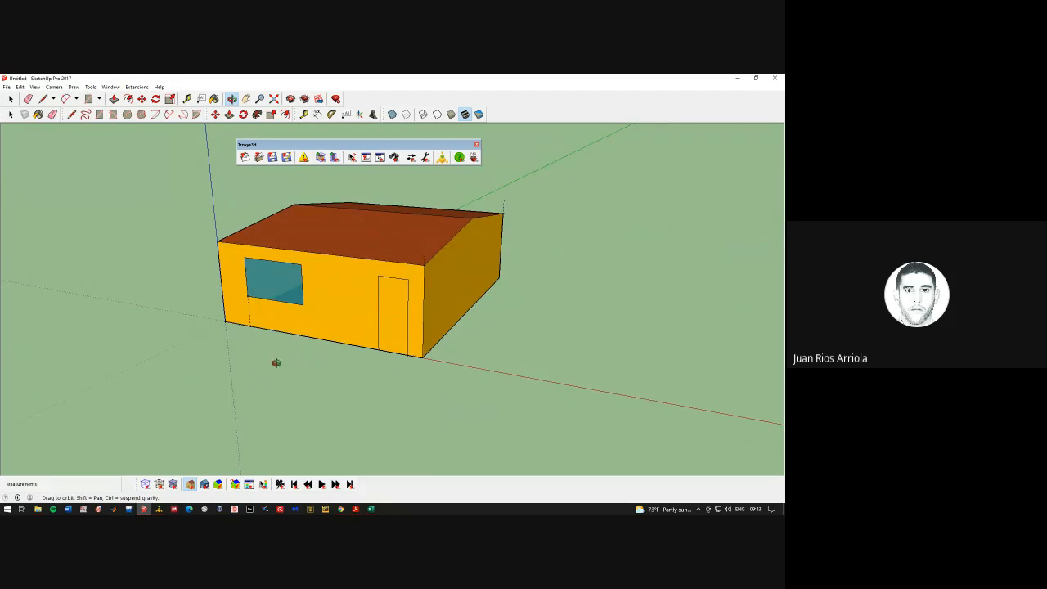
pyautogui.click(11, 98)
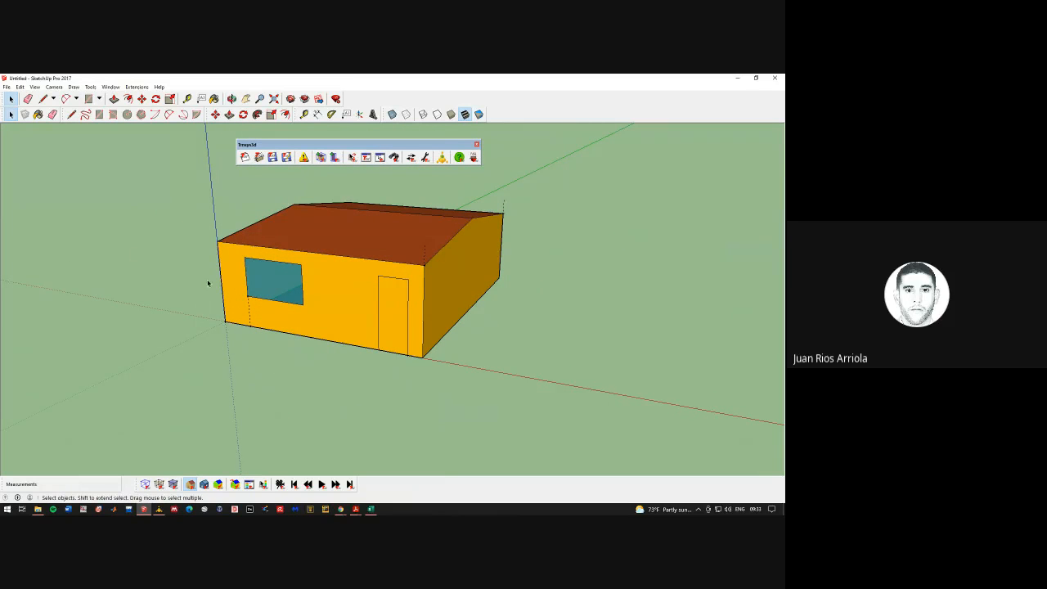
pyautogui.click(334, 159)
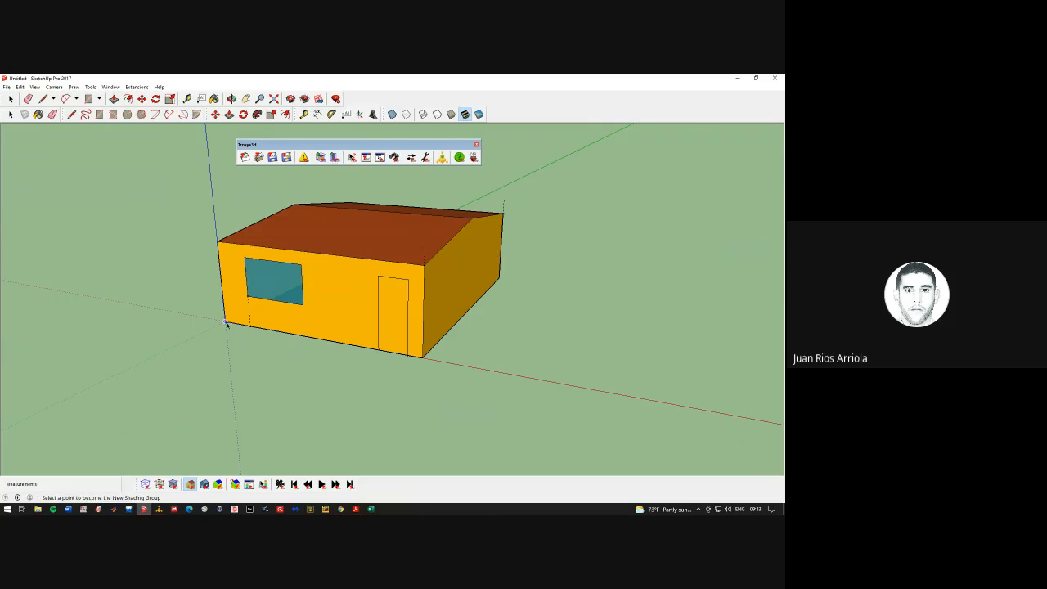
pyautogui.click(225, 323)
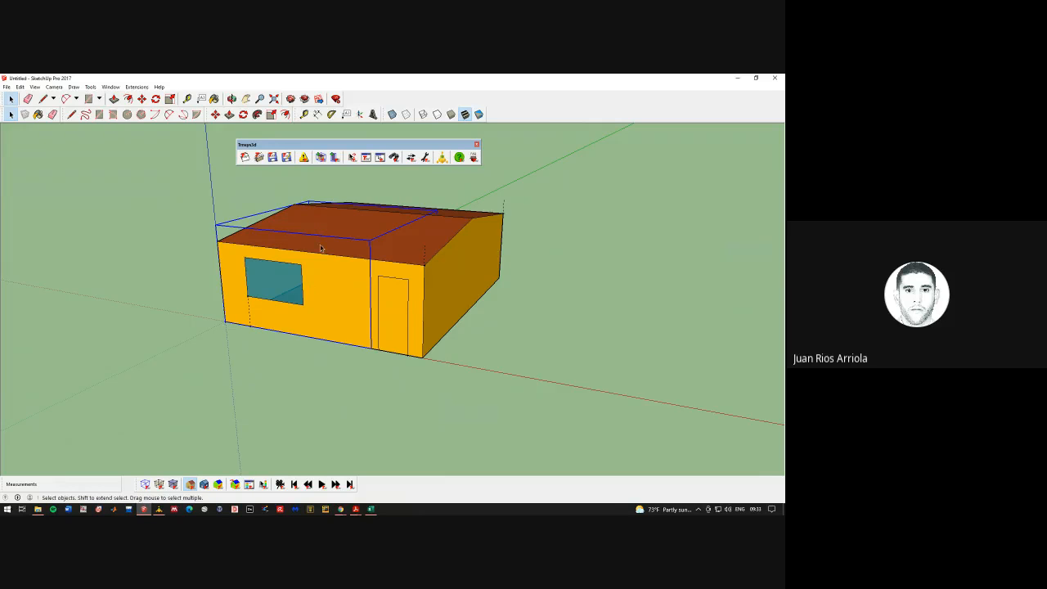
pyautogui.hotkey('ctrl', 's')
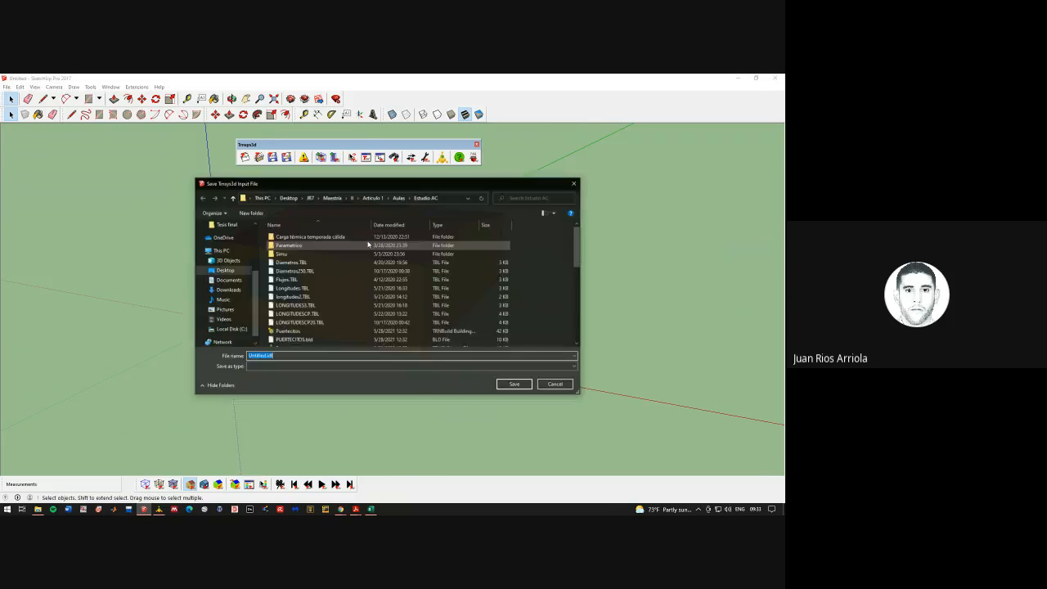
pyautogui.click(570, 383)
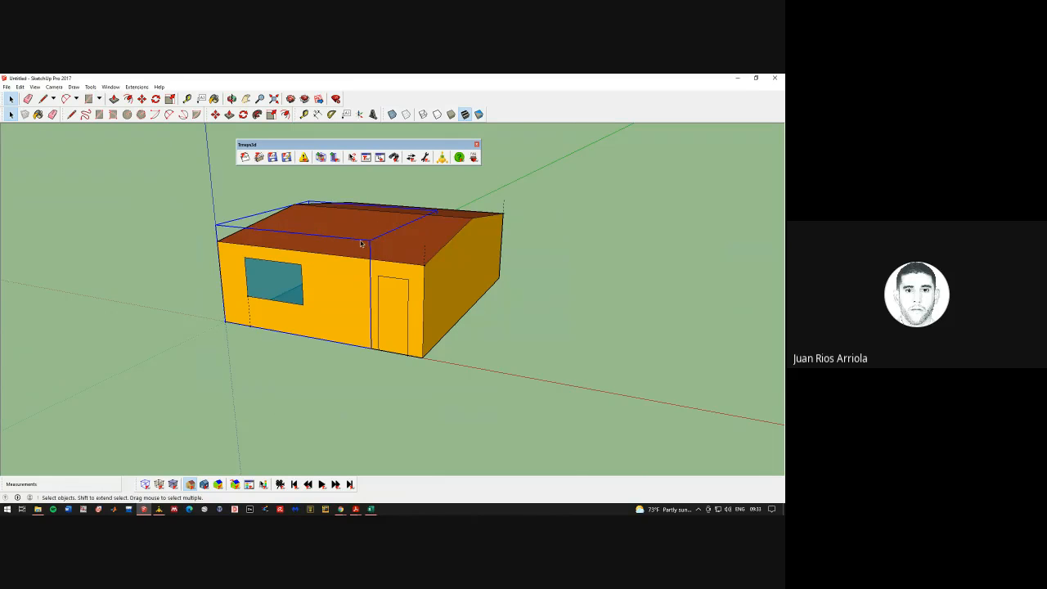
pyautogui.click(360, 243)
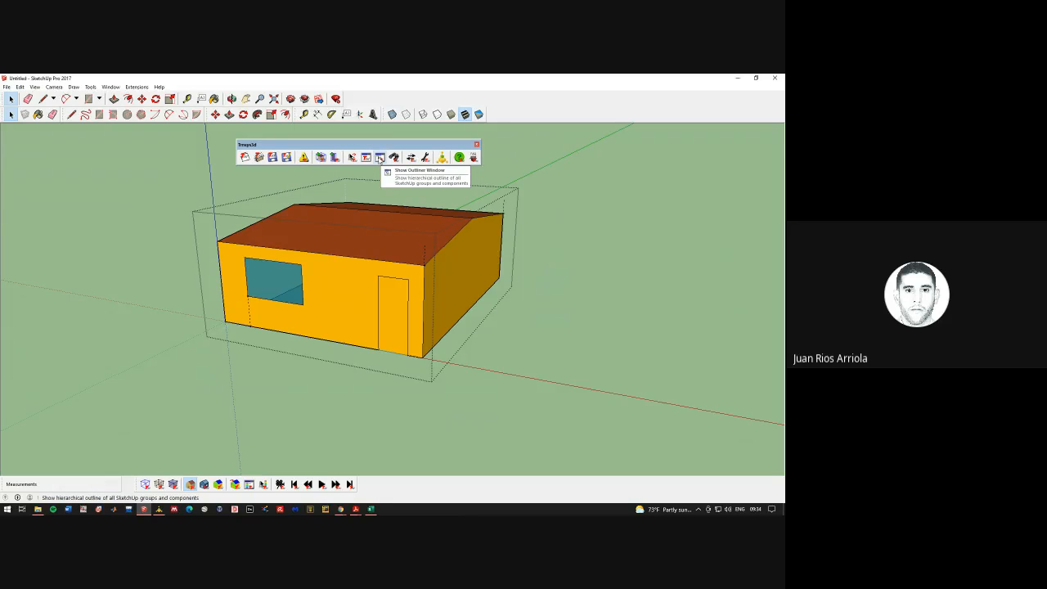
# Show the Outliner and rename the Trnsys3d thermal zone as Aula_1
pyautogui.click(379, 158)
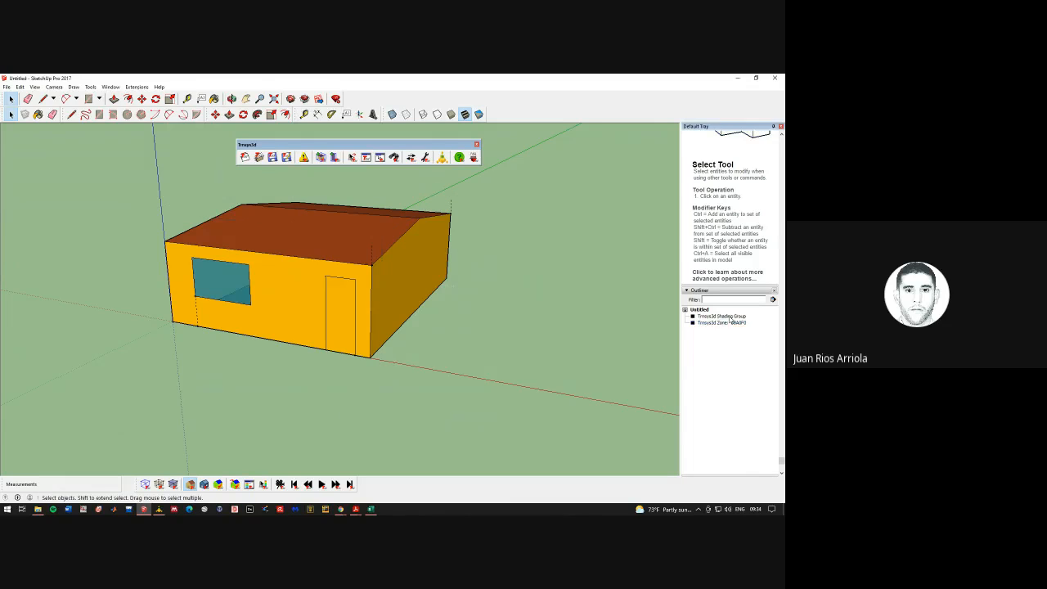
pyautogui.click(726, 317)
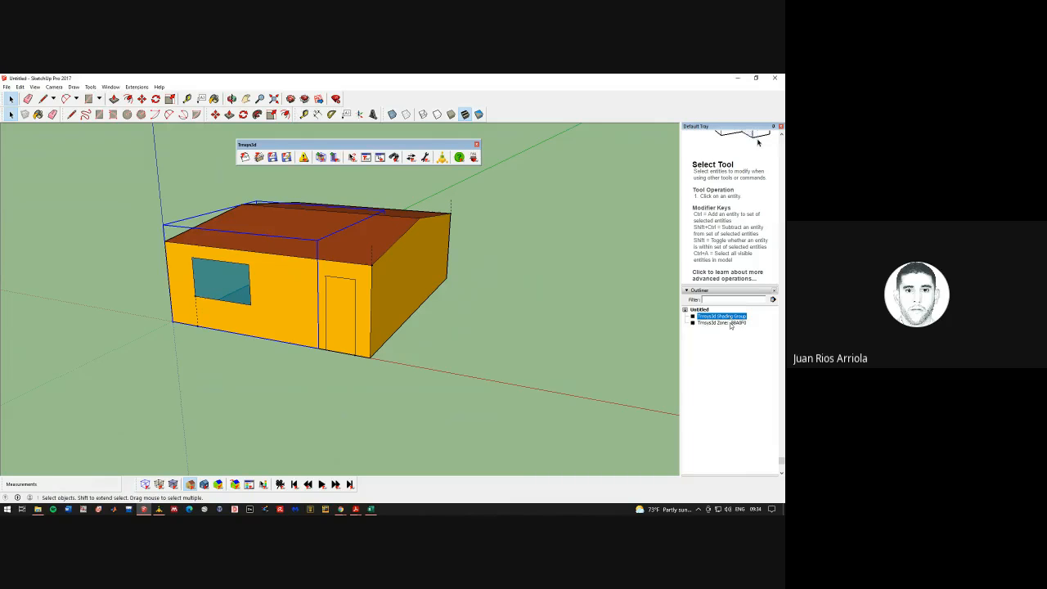
pyautogui.click(724, 323)
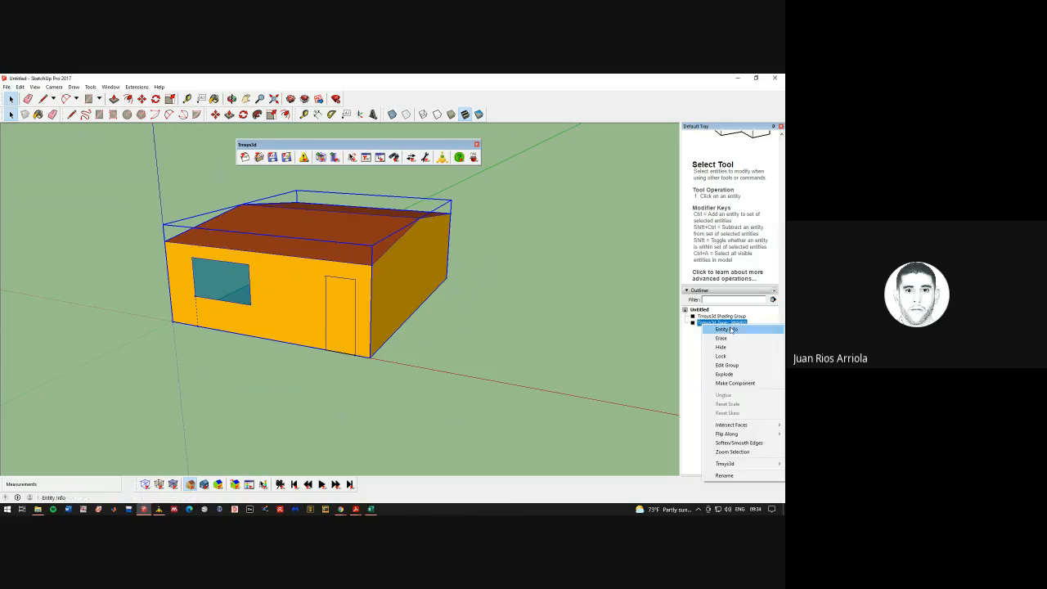
pyautogui.click(732, 475)
pyautogui.click(739, 323)
pyautogui.moveTo(742, 322); pyautogui.dragTo(749, 322)
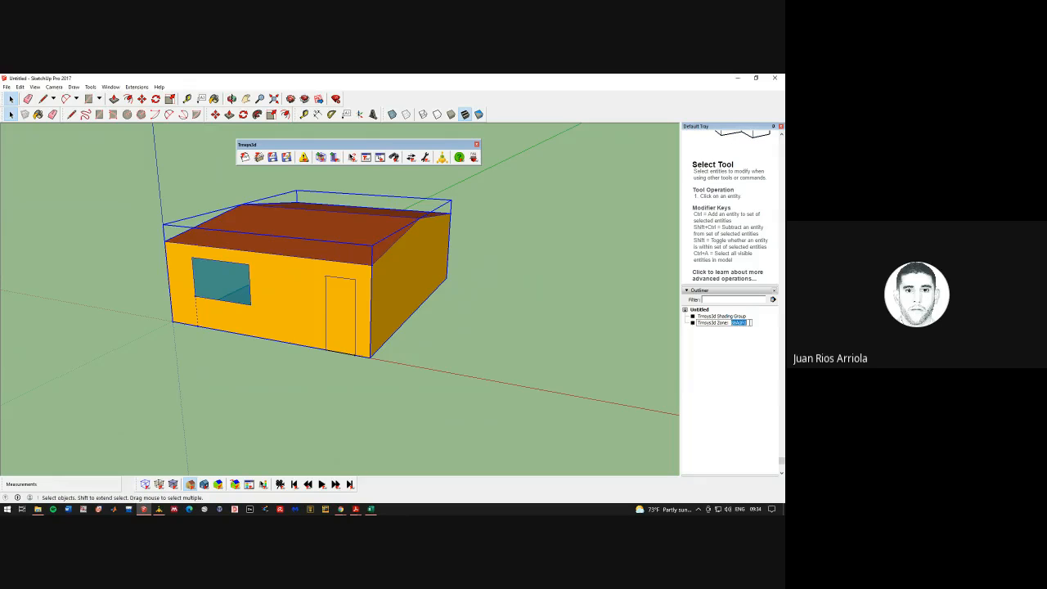
pyautogui.write('Aula_1')
pyautogui.press('Return')
pyautogui.click(740, 358)
# Open the Trnsys3d shading group for editing and draw a narrow rectangle along the upper edge of the window and door wall
pyautogui.click(729, 316)
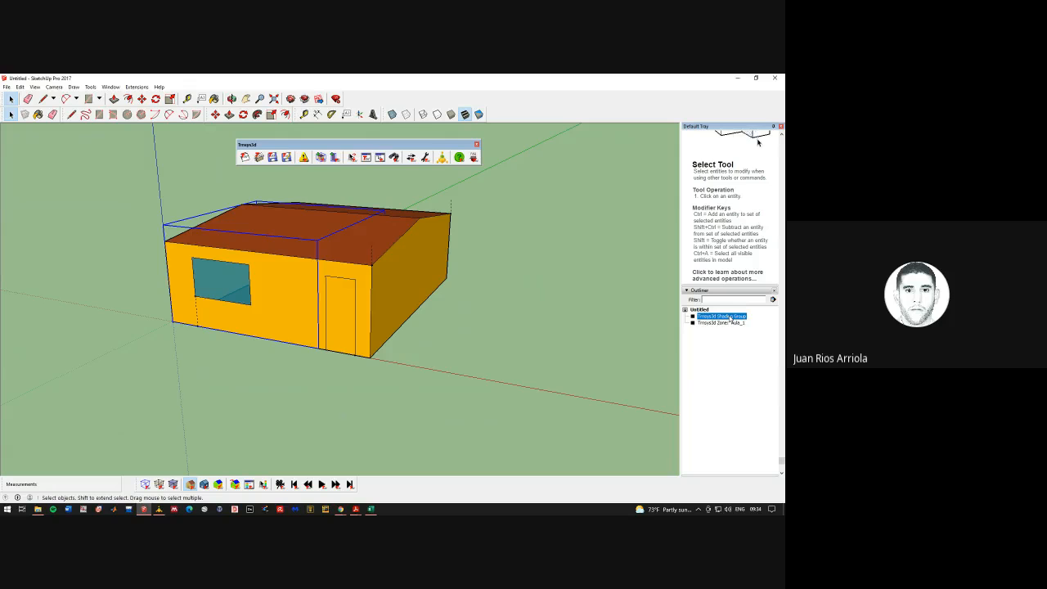
pyautogui.click(730, 347)
pyautogui.click(723, 323)
pyautogui.doubleClick(724, 316)
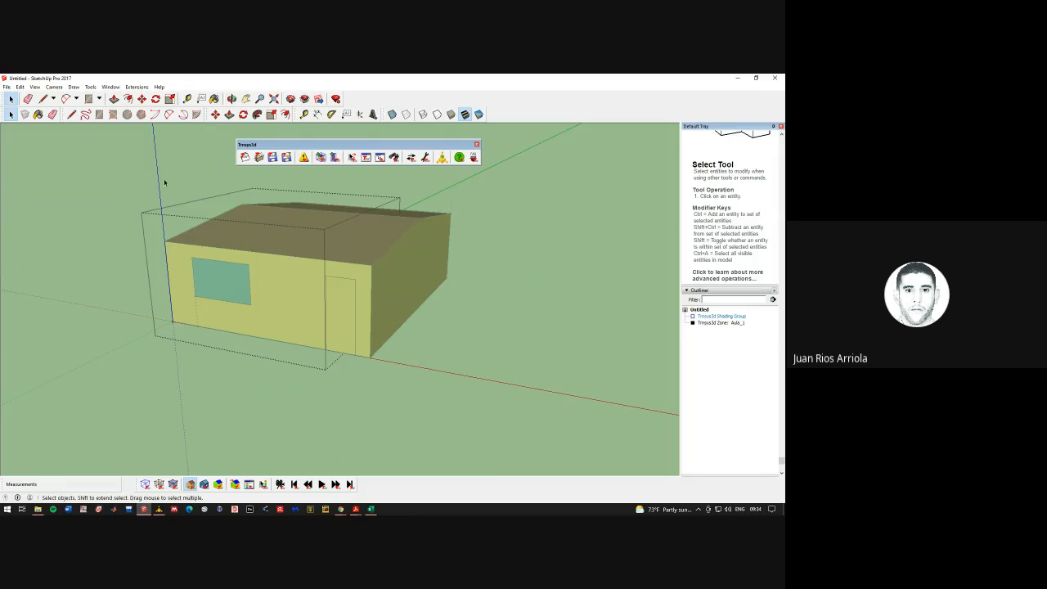
pyautogui.click(89, 99)
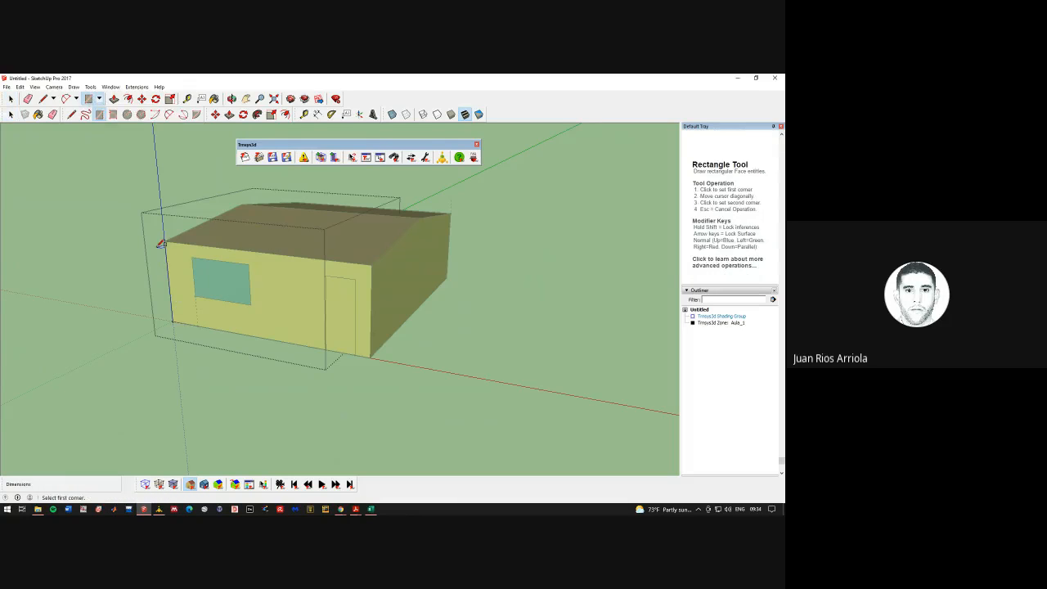
pyautogui.click(166, 241)
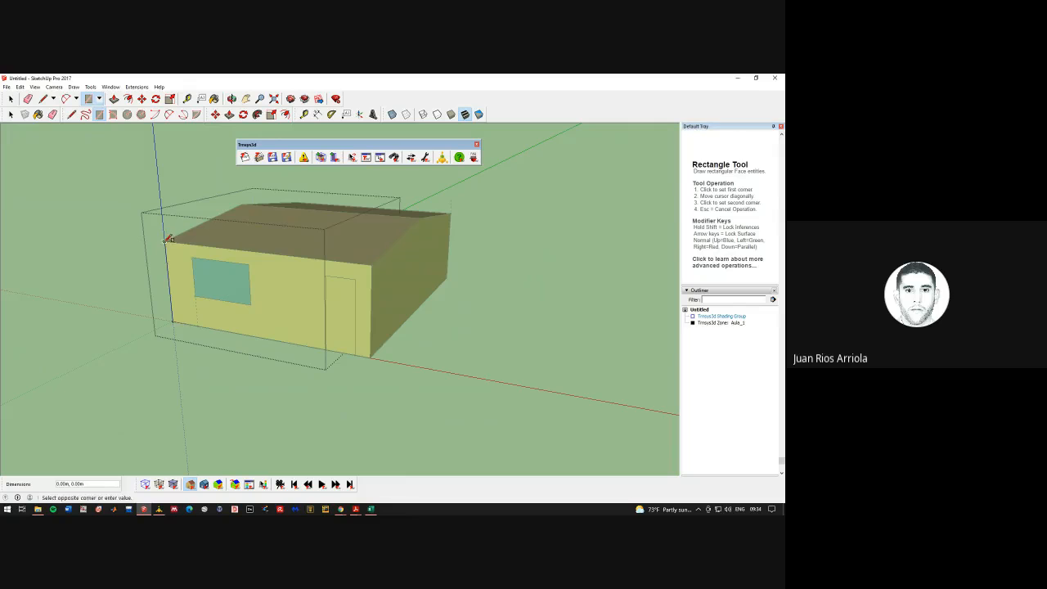
pyautogui.click(375, 271)
# Pull the narrow rectangle above the window and door outward about 1.53 m to form an overhang
pyautogui.click(114, 98)
pyautogui.click(278, 256)
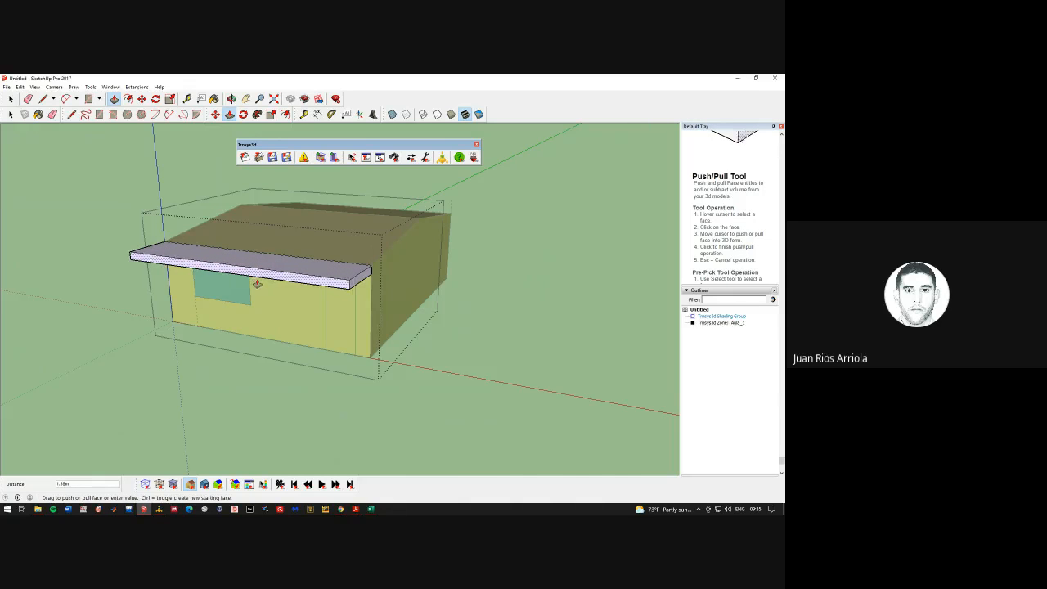
pyautogui.click(255, 286)
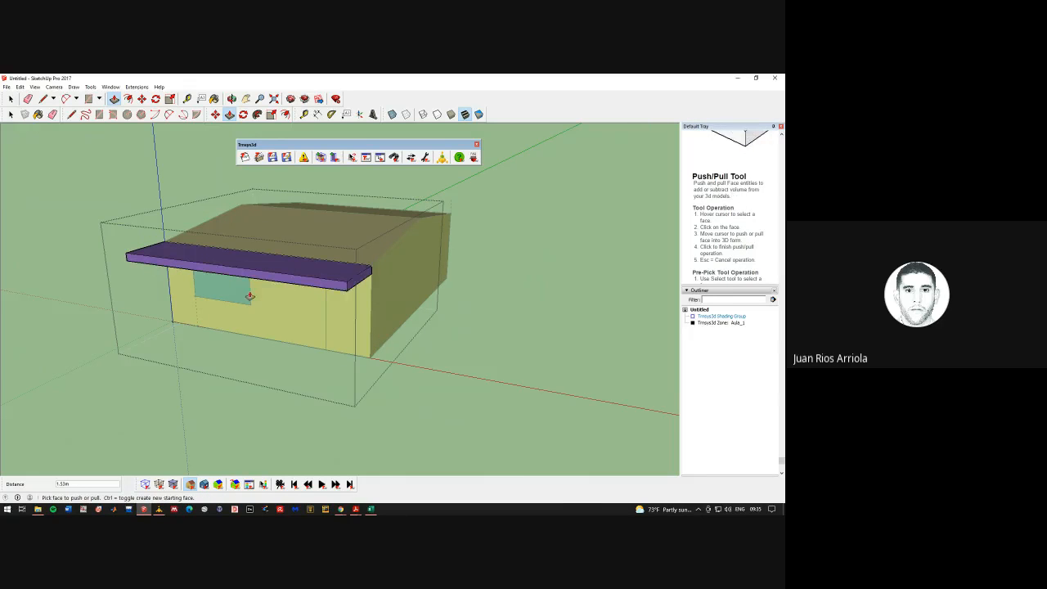
# Draw a narrow rectangle along the upper edge of the rear wall inside the shading group
pyautogui.click(232, 98)
pyautogui.moveTo(316, 218); pyautogui.dragTo(259, 264)
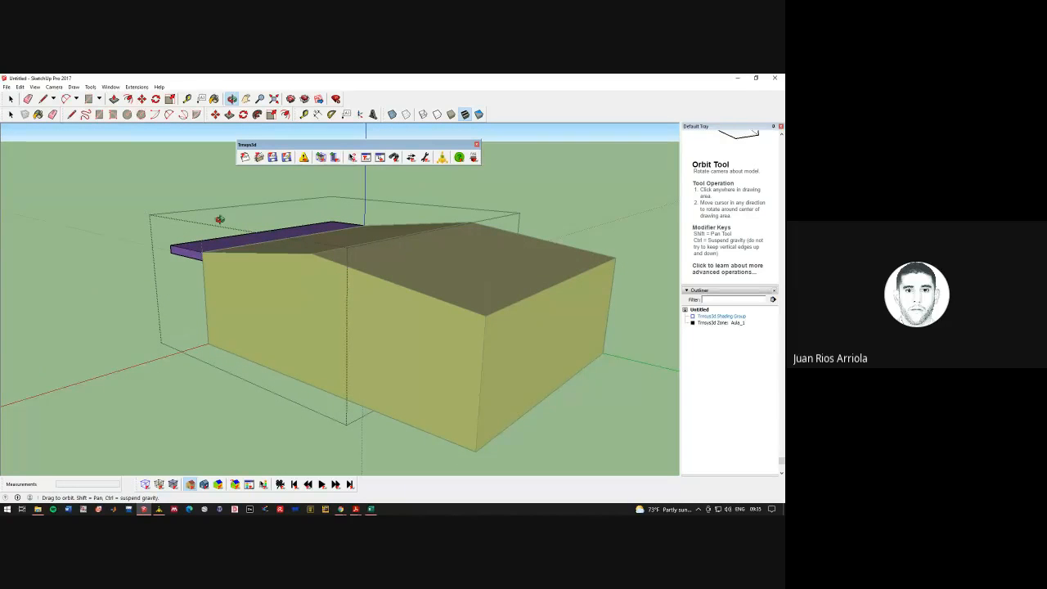
pyautogui.click(88, 98)
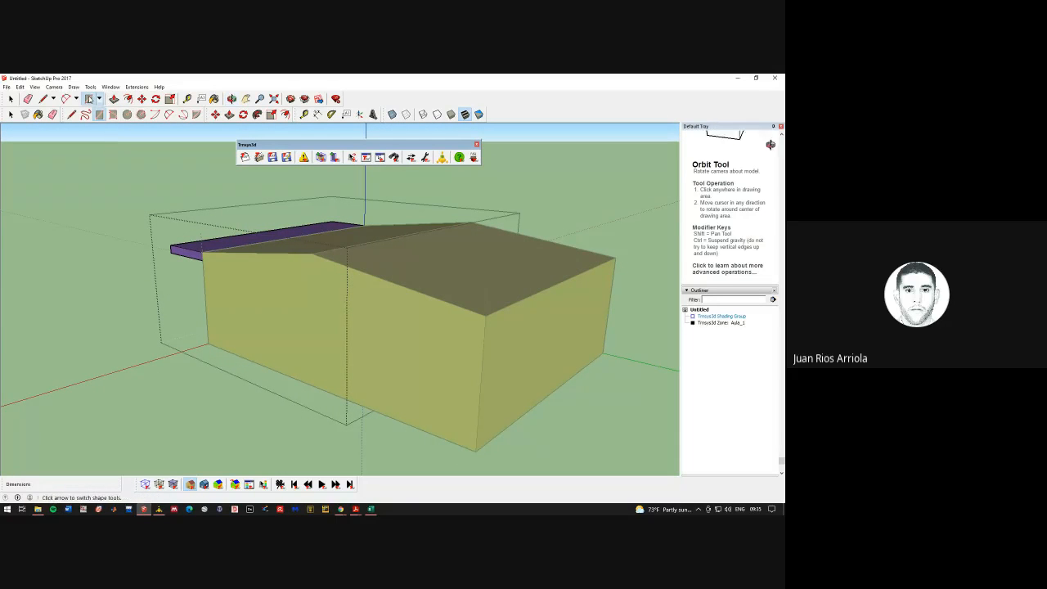
pyautogui.click(486, 316)
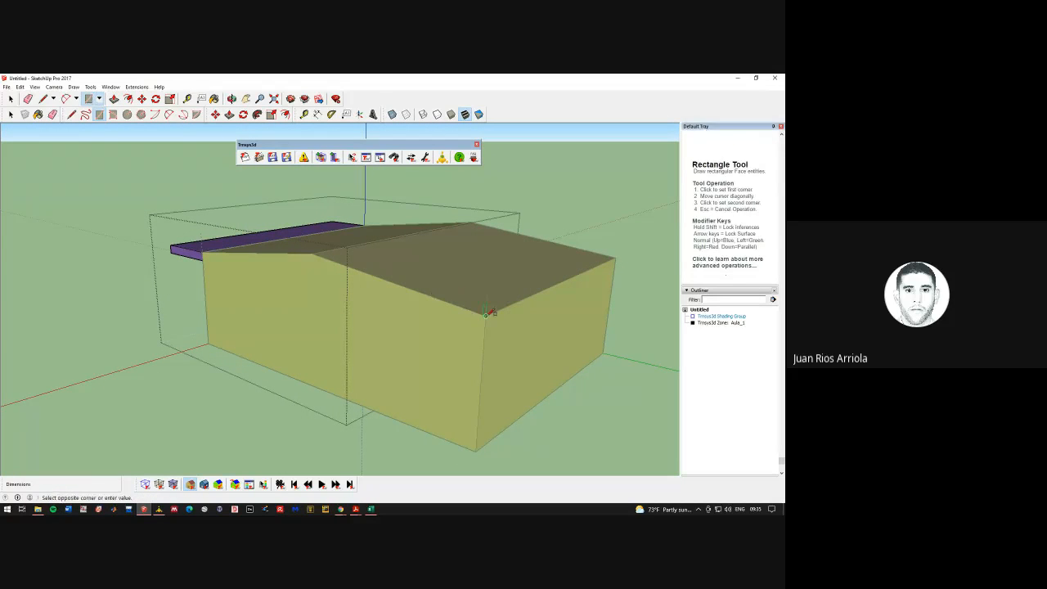
pyautogui.click(615, 266)
pyautogui.scroll(-2, 627, 296)
# Pull the rear wall's narrow rectangle outward with Push/Pull to form a second overhang
pyautogui.press('p')
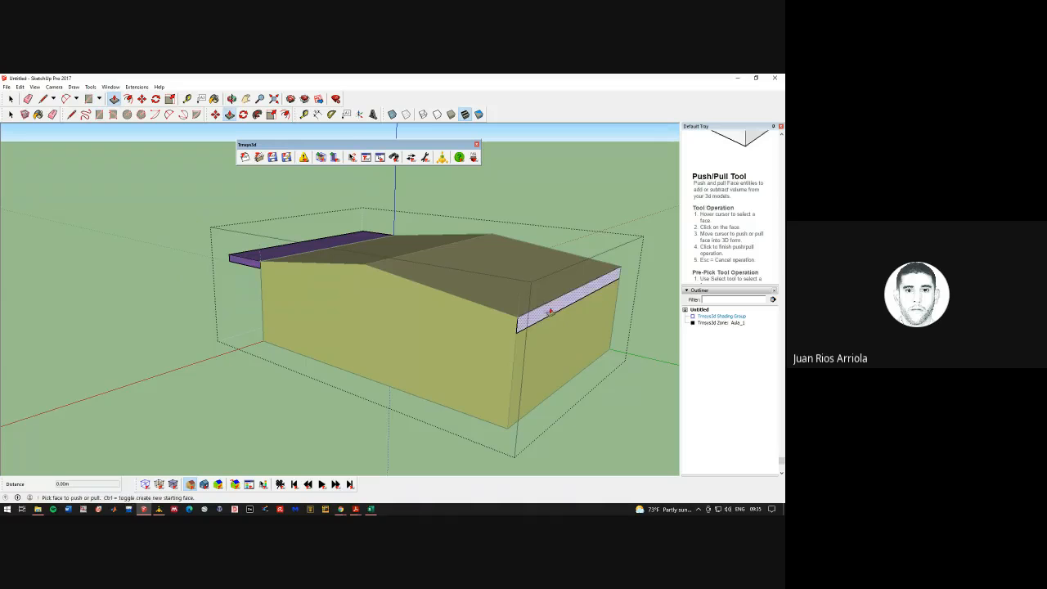
pyautogui.click(551, 312)
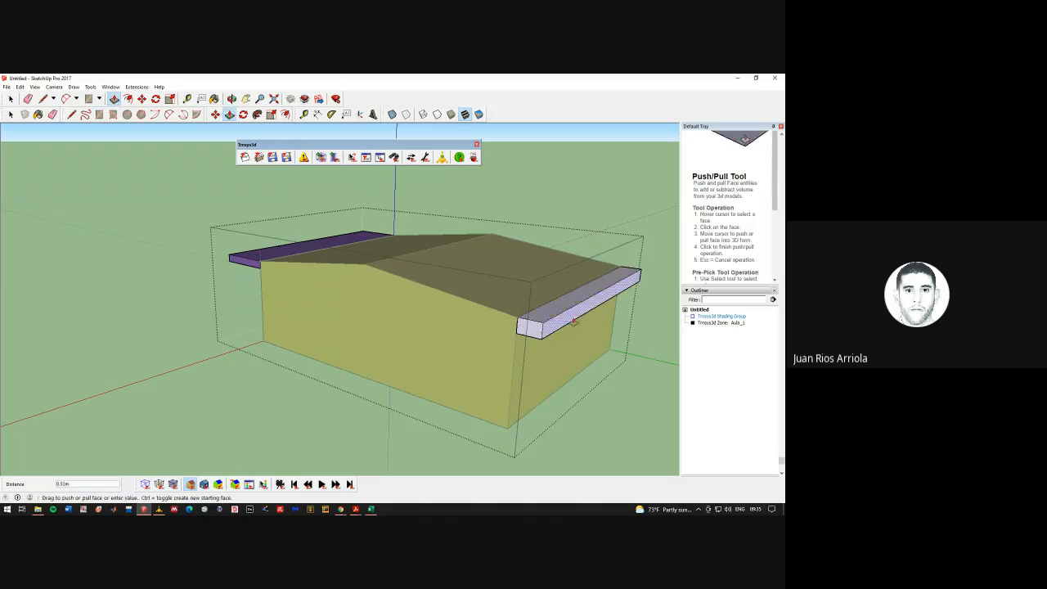
pyautogui.click(622, 346)
# Draw a rectangle of about 4.02 by 7.79 m on the ground beside the door end of the building
pyautogui.click(232, 98)
pyautogui.moveTo(295, 253)
pyautogui.mouseDown()
pyautogui.moveTo(188, 325)
pyautogui.moveTo(210, 332)
pyautogui.moveTo(150, 229)
pyautogui.moveTo(273, 256)
pyautogui.moveTo(243, 236)
pyautogui.moveTo(348, 232)
pyautogui.moveTo(221, 253)
pyautogui.moveTo(285, 278)
pyautogui.moveTo(269, 282)
pyautogui.moveTo(379, 274)
pyautogui.moveTo(344, 297)
pyautogui.moveTo(188, 278)
pyautogui.moveTo(104, 283)
pyautogui.moveTo(203, 303)
pyautogui.moveTo(390, 277)
pyautogui.mouseUp()
pyautogui.moveTo(257, 306); pyautogui.dragTo(379, 341)
pyautogui.click(89, 98)
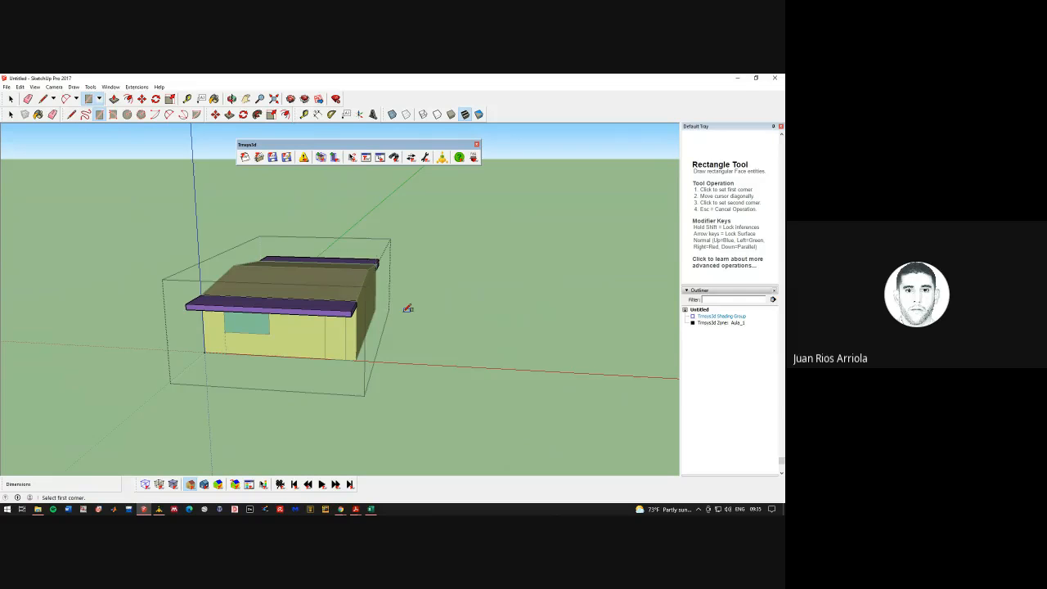
pyautogui.click(390, 361)
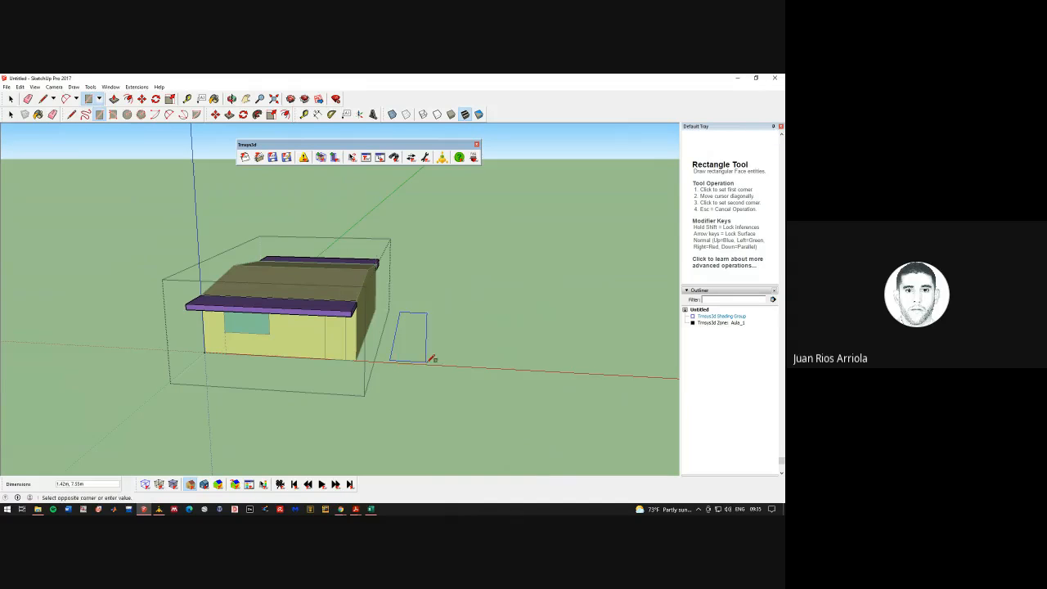
pyautogui.click(492, 367)
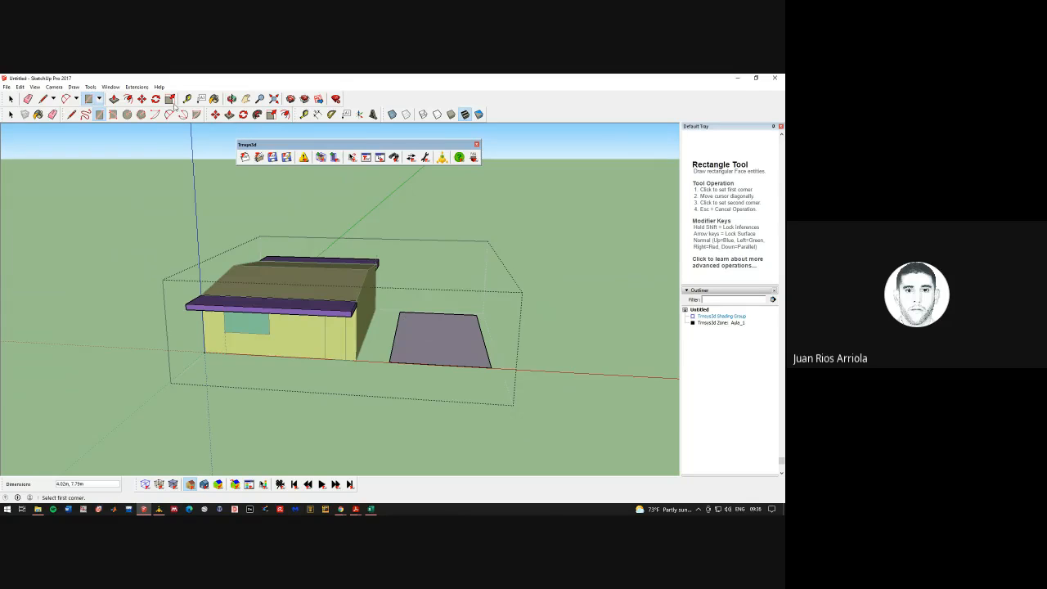
# Extrude the ground rectangle upward about 7.63 m to model a neighbouring shading building
pyautogui.click(113, 98)
pyautogui.click(451, 333)
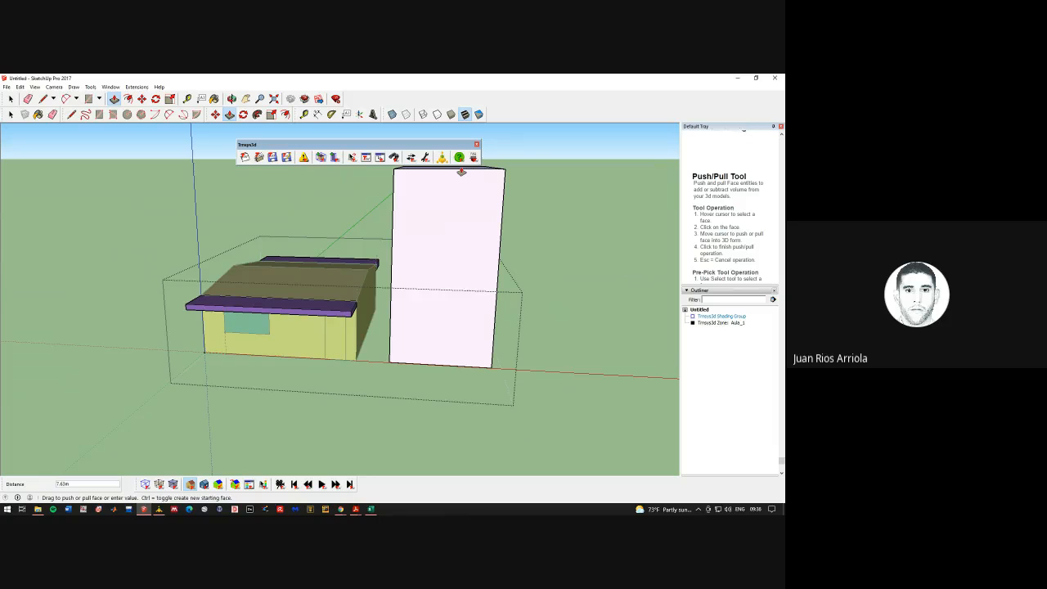
pyautogui.click(461, 172)
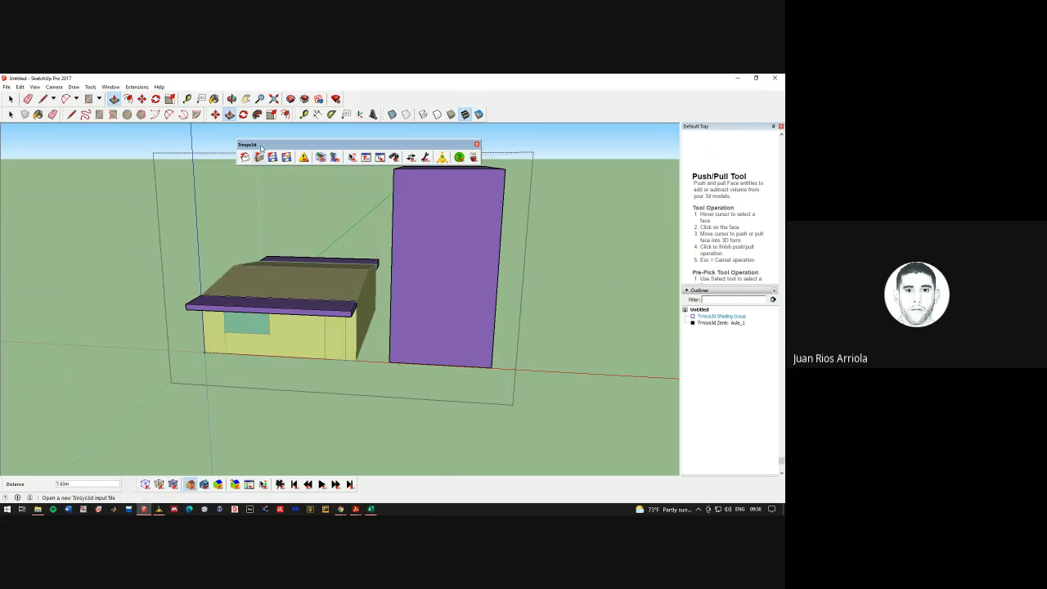
# Hide the floating Trnsys3d tools and the Default Tray to clear the modelling area
pyautogui.click(477, 144)
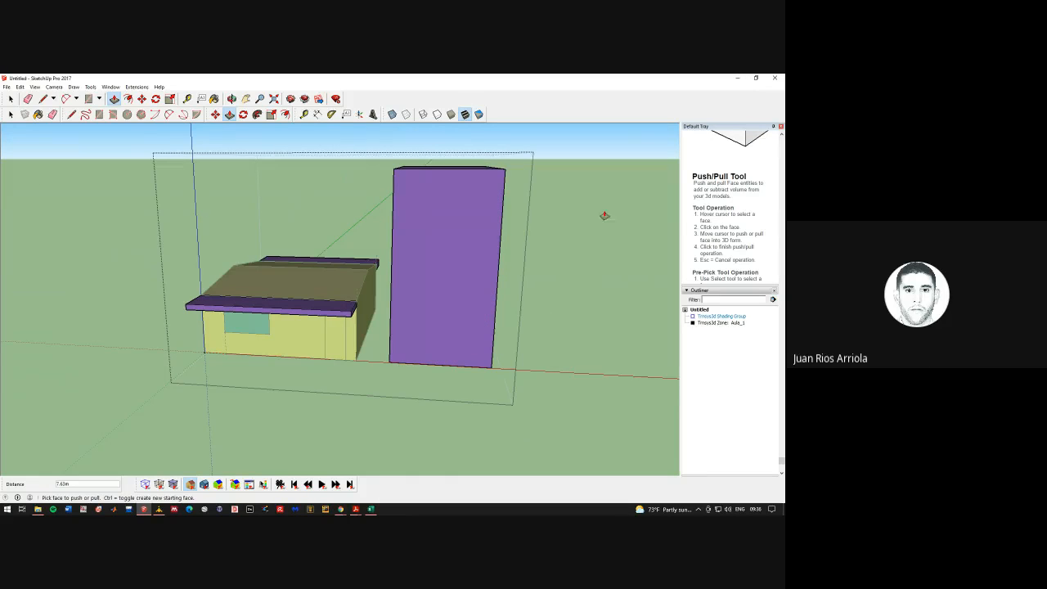
pyautogui.click(780, 127)
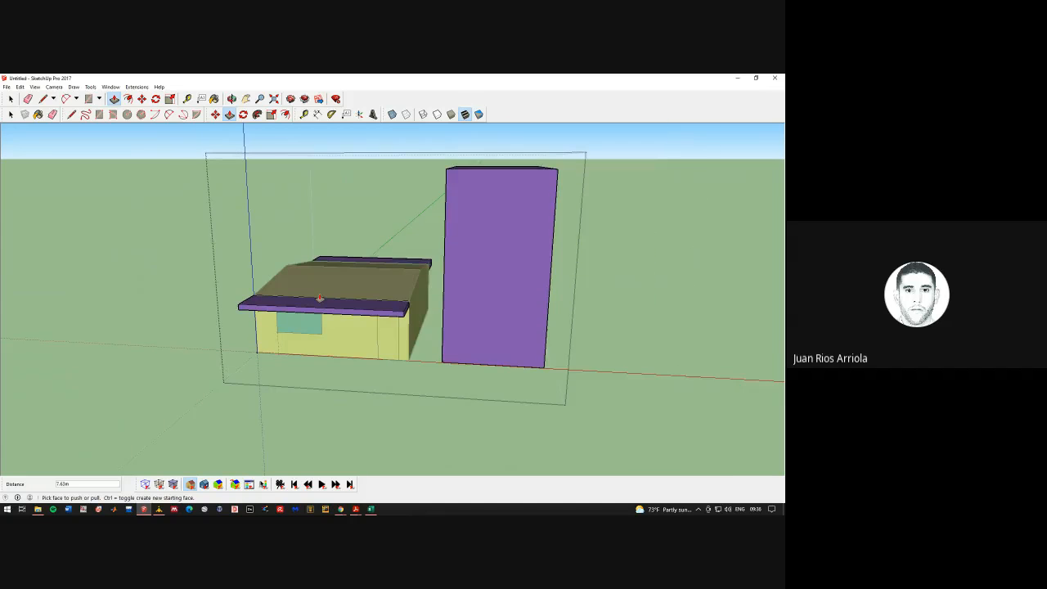
pyautogui.scroll(-3, 319, 299)
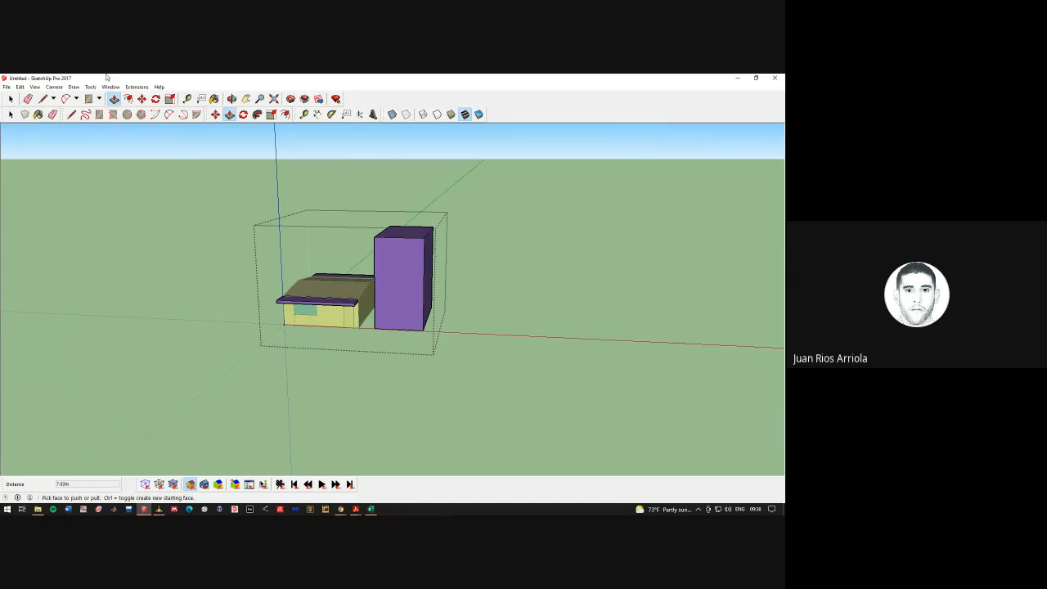
pyautogui.click(137, 87)
pyautogui.moveTo(143, 96)
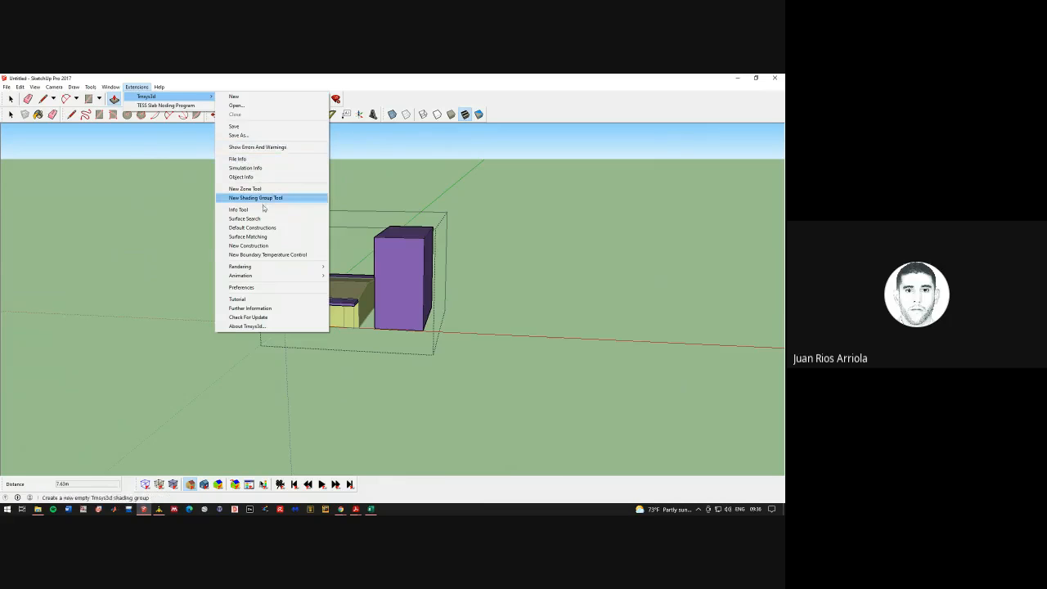
pyautogui.click(397, 79)
pyautogui.scroll(-2, 438, 253)
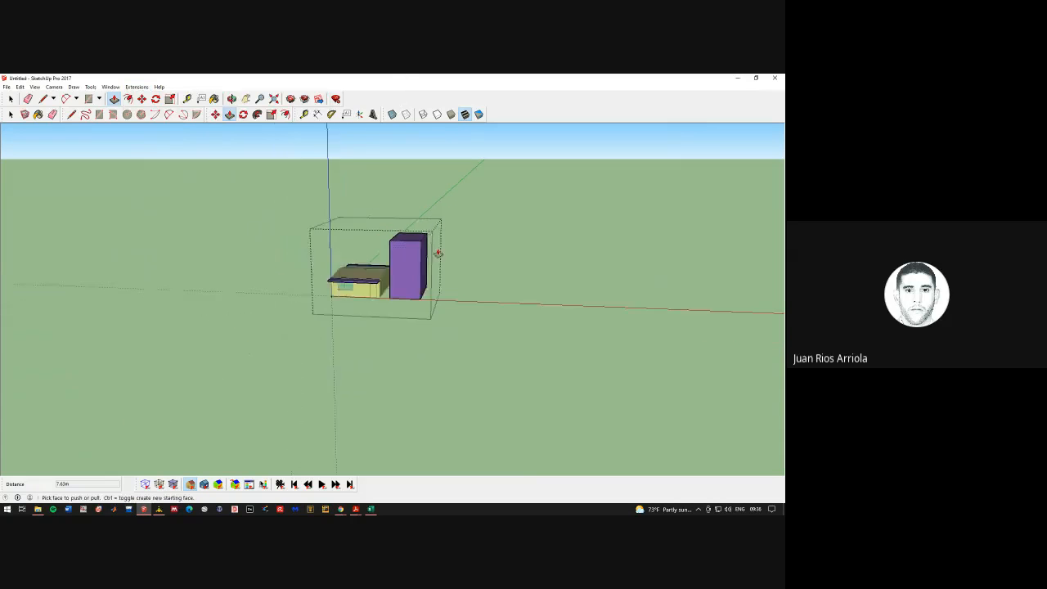
# Try removing the front face of the neighbouring shading building and undo the deletion
pyautogui.scroll(-2, 533, 260)
pyautogui.scroll(4, 638, 303)
pyautogui.scroll(2, 194, 164)
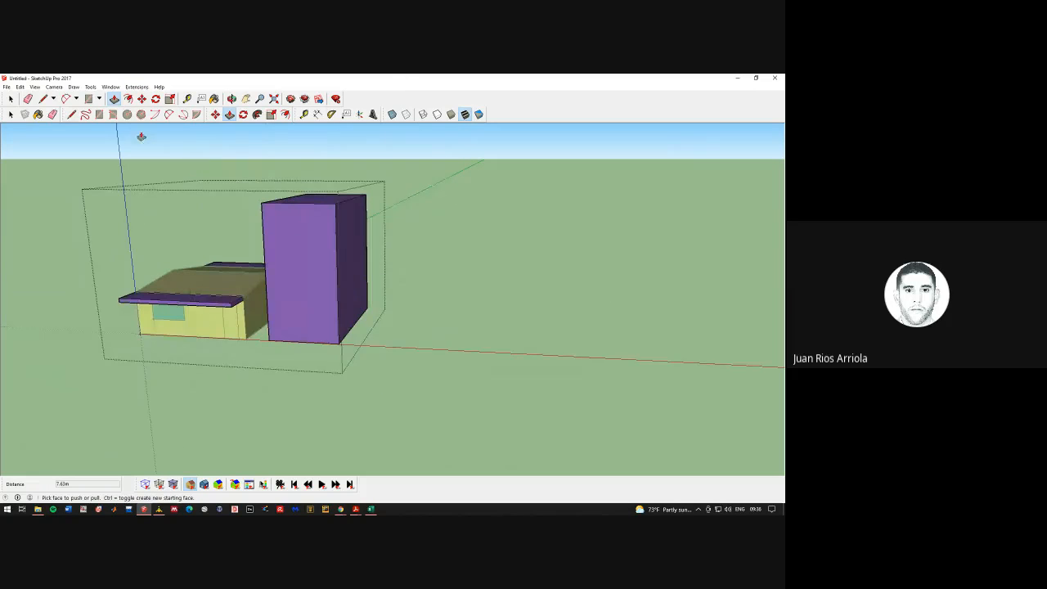
pyautogui.click(10, 98)
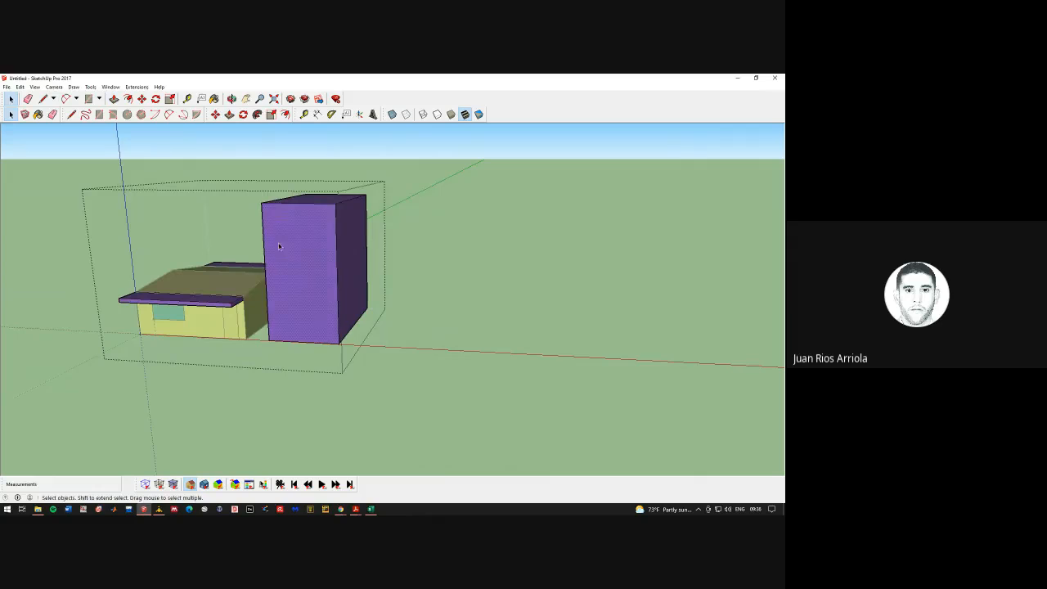
pyautogui.press('Delete')
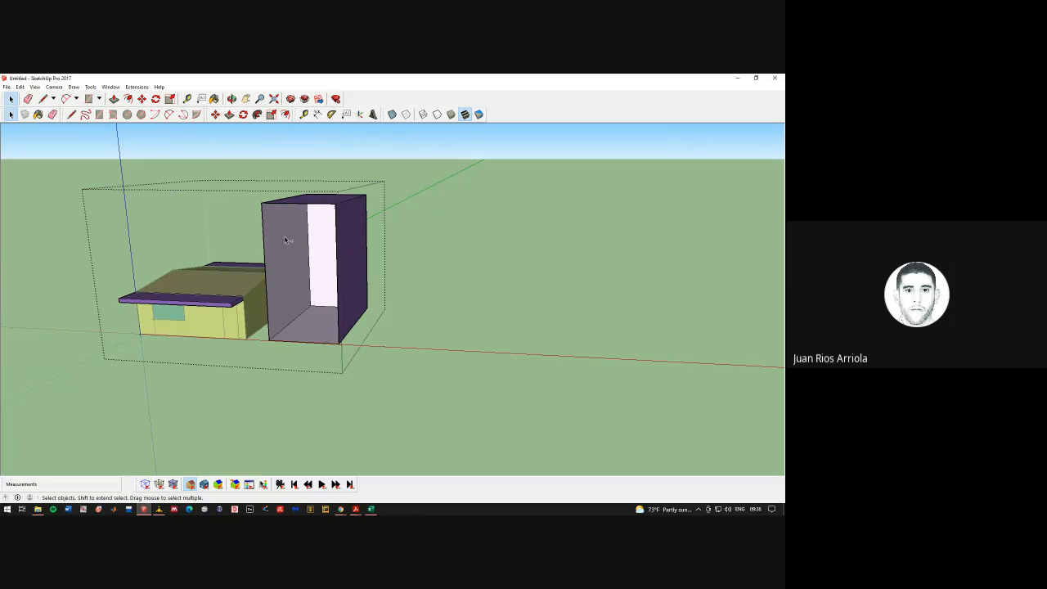
pyautogui.hotkey('ctrl', 'z')
# Leave the shading group and display the Trnsys3d toolbar above the model
pyautogui.click(171, 143)
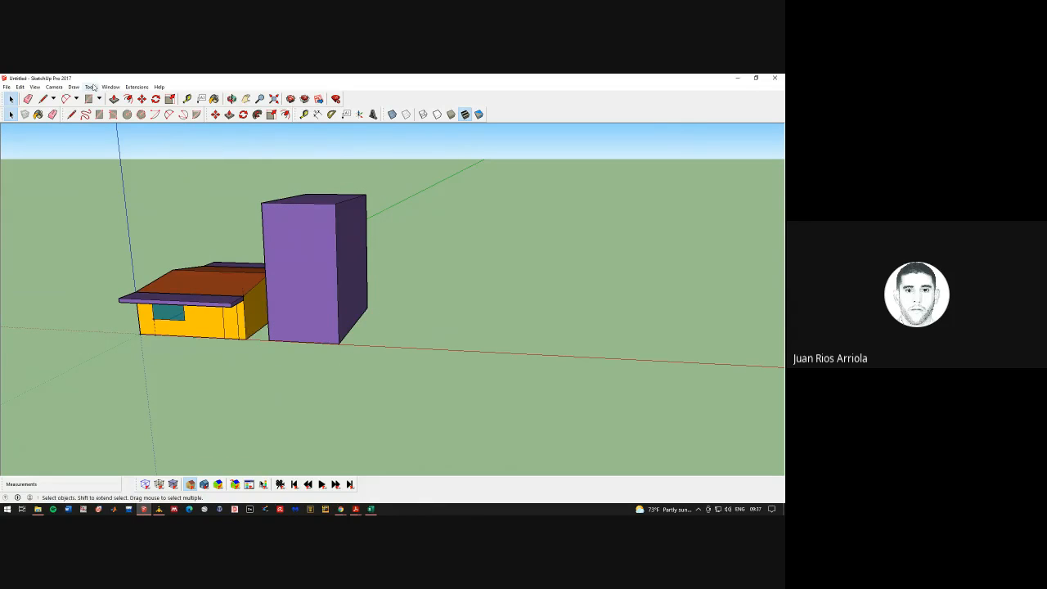
pyautogui.click(136, 86)
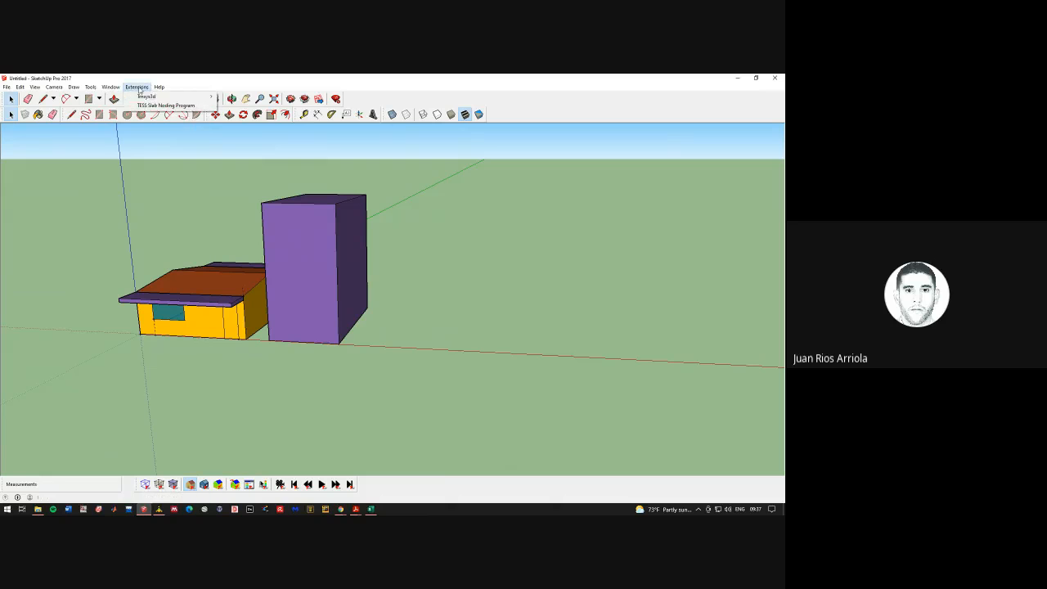
pyautogui.moveTo(146, 96)
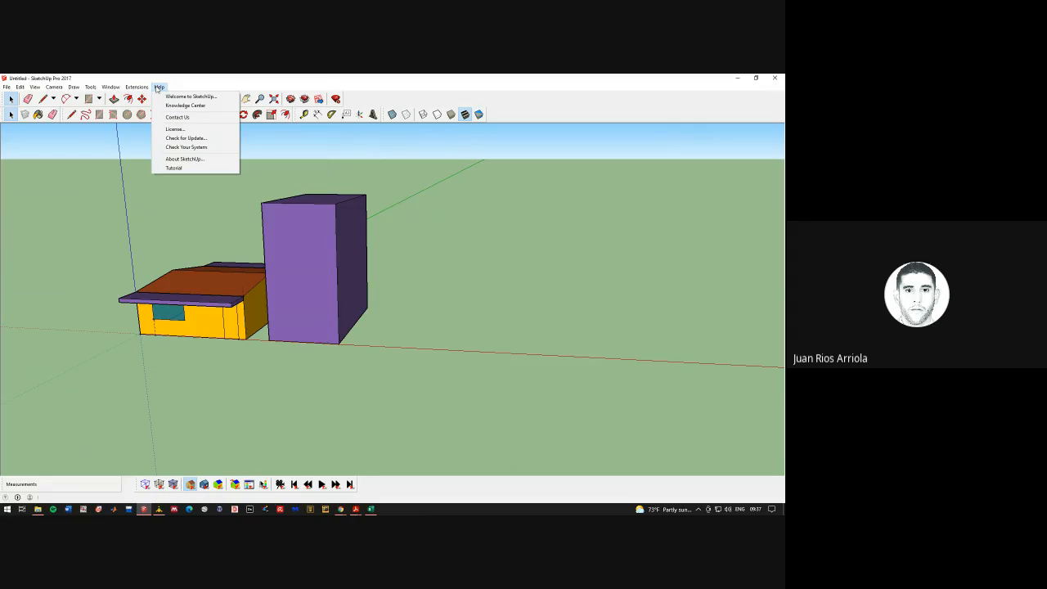
pyautogui.moveTo(116, 88)
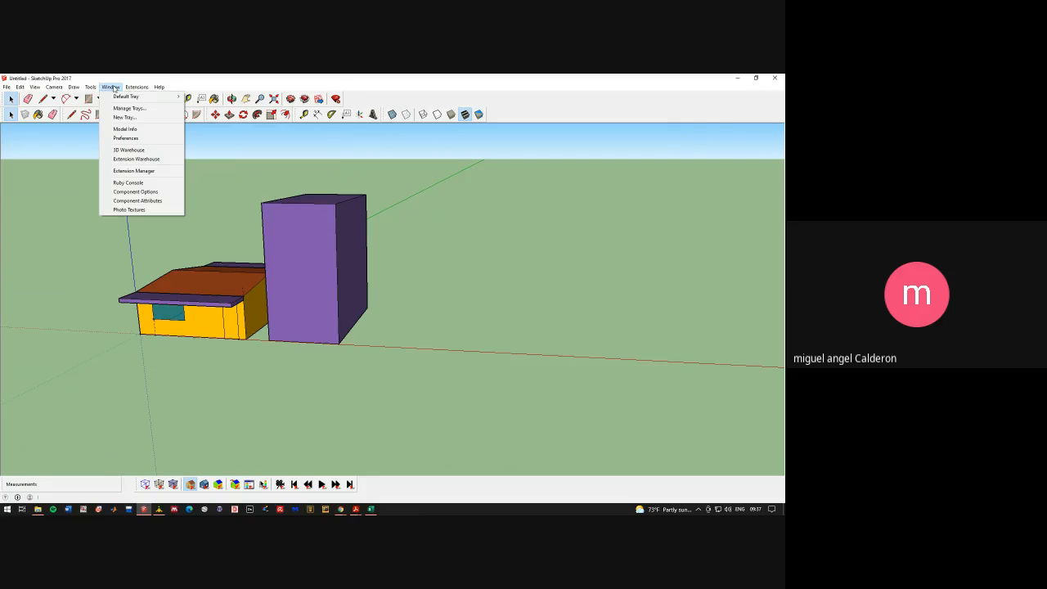
pyautogui.click(115, 88)
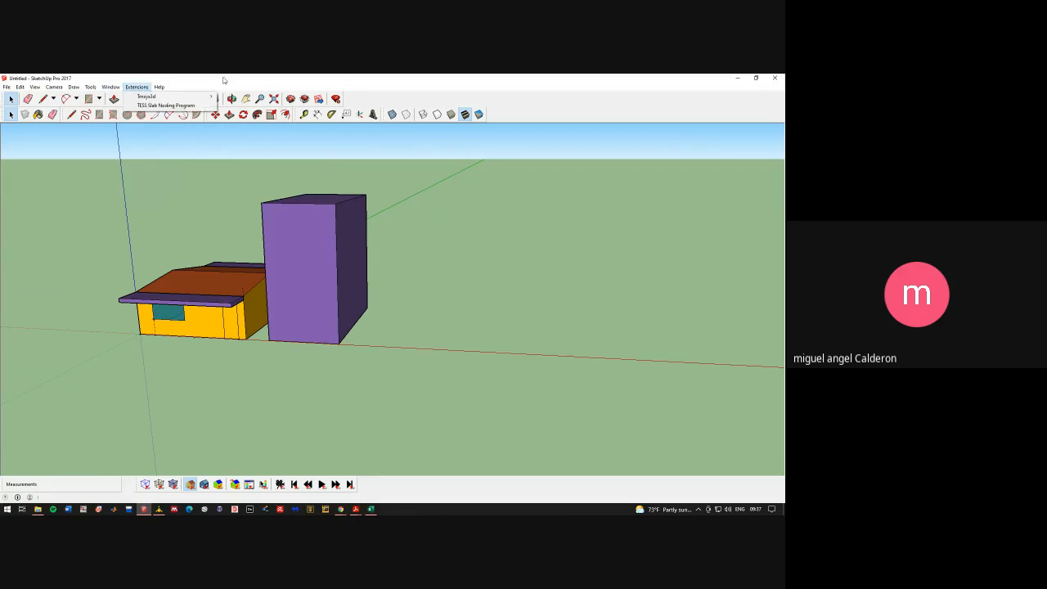
pyautogui.rightClick(376, 99)
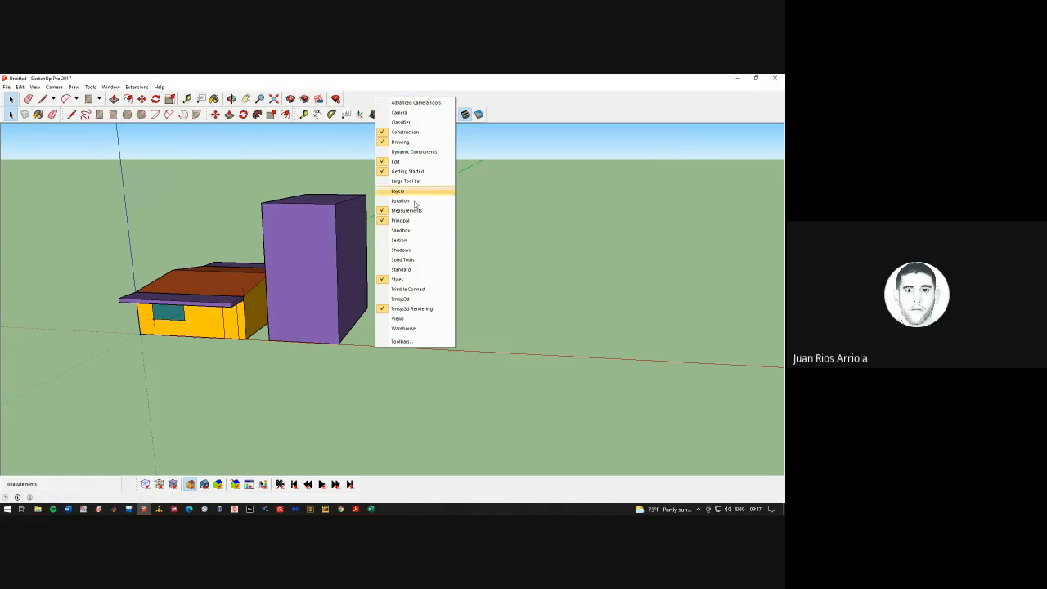
pyautogui.click(404, 302)
pyautogui.moveTo(391, 145); pyautogui.dragTo(308, 141)
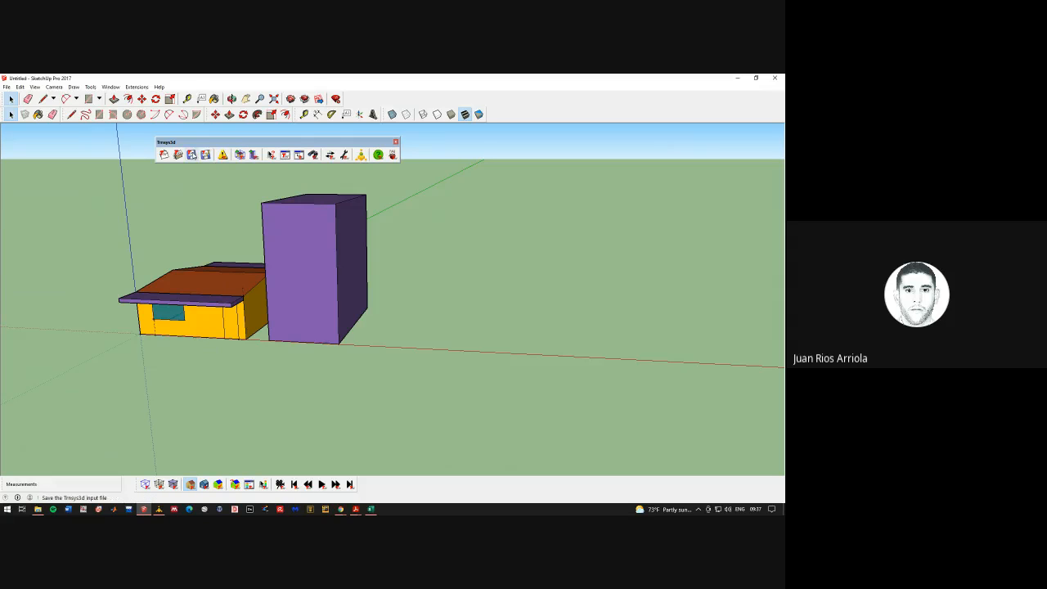
# Check the file name, file type and existing files offered for saving the Trnsys3d input file, and cancel without saving
pyautogui.click(206, 156)
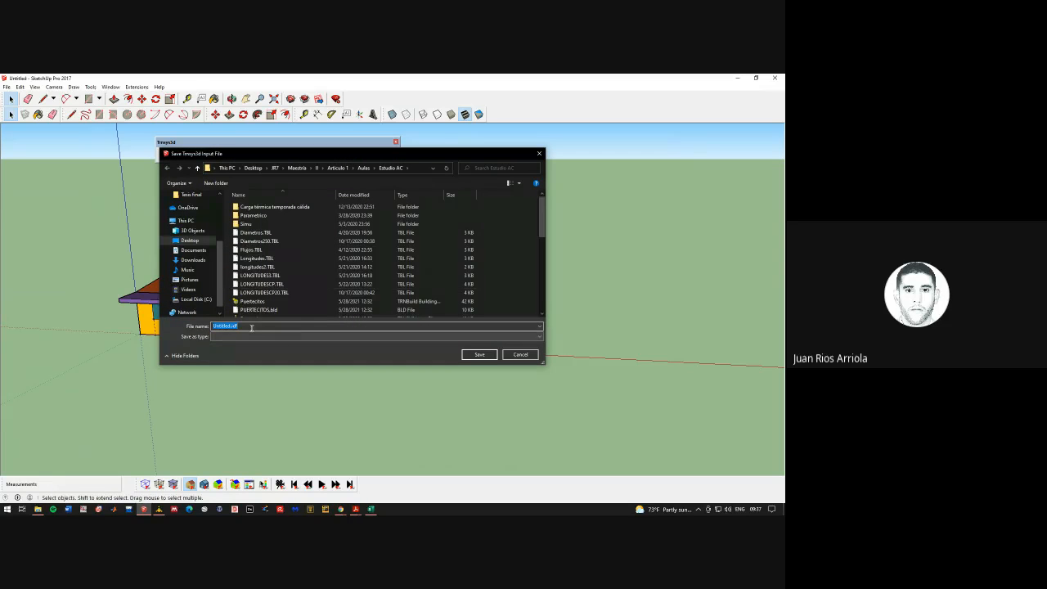
pyautogui.click(237, 338)
pyautogui.click(241, 338)
pyautogui.click(242, 339)
pyautogui.doubleClick(232, 326)
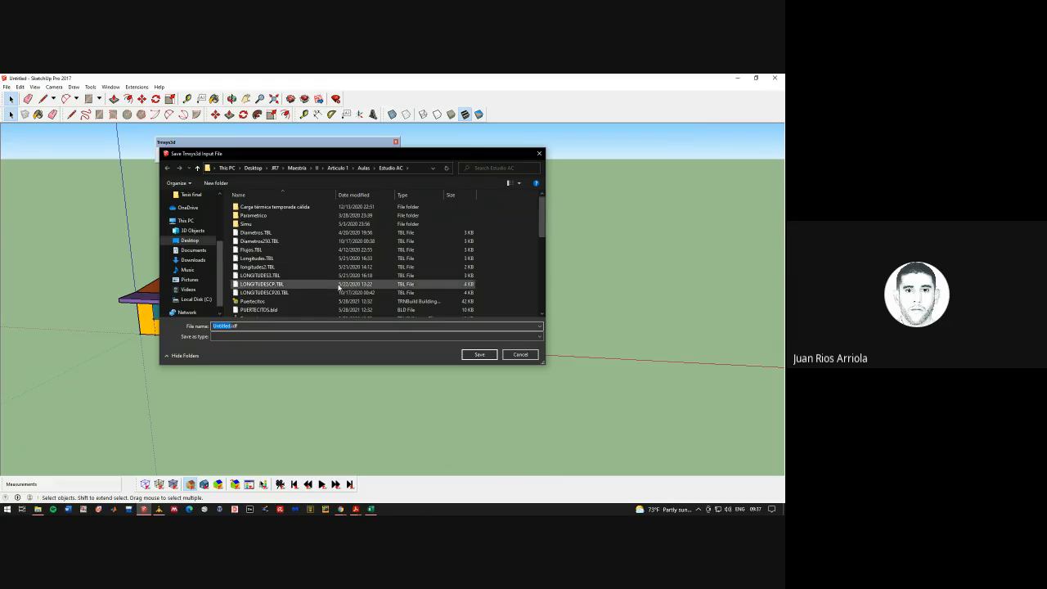
pyautogui.moveTo(542, 205); pyautogui.dragTo(542, 232)
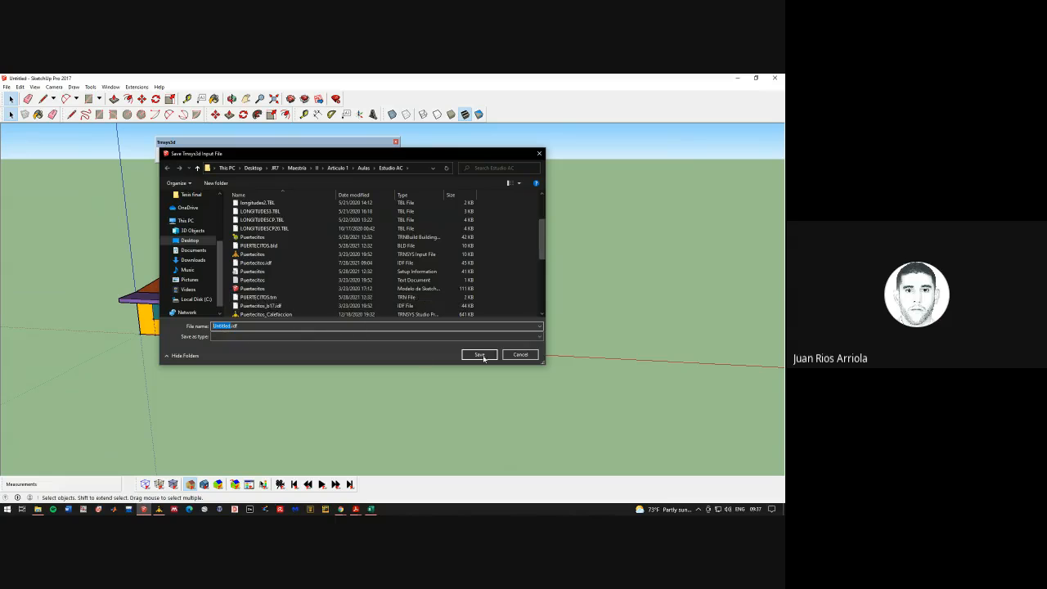
pyautogui.click(520, 354)
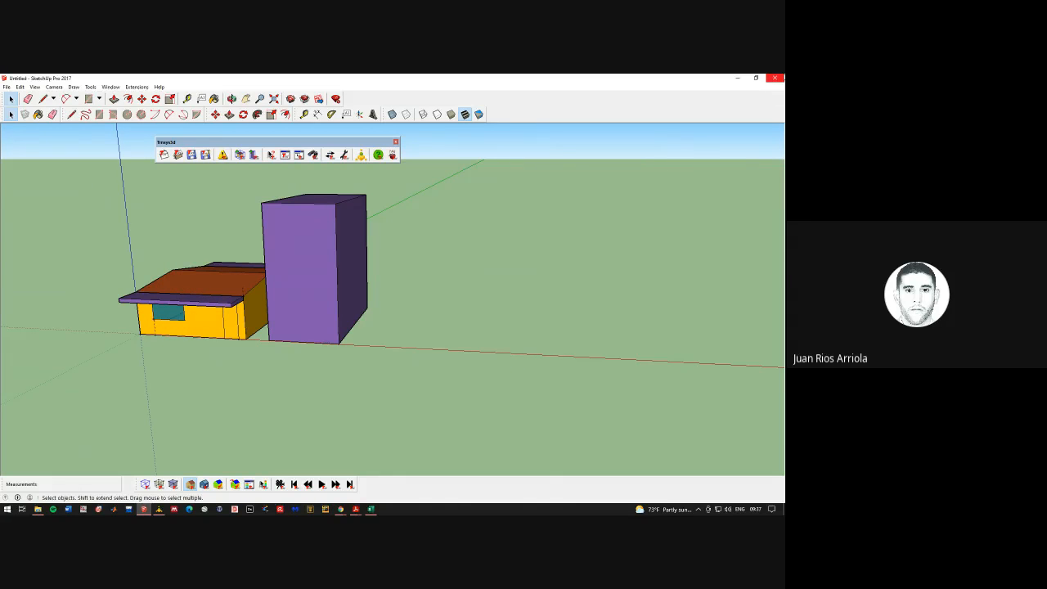
# Open the Puertecitos.idf Trnsys3d input file, discarding changes to Untitled.idf and declining to set default construction names
pyautogui.click(163, 155)
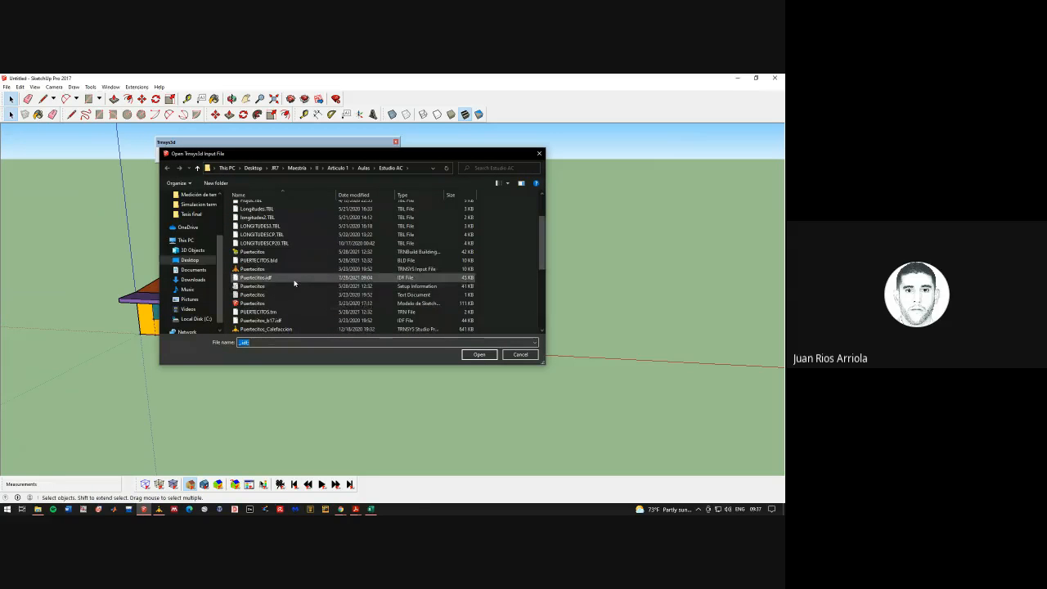
pyautogui.doubleClick(292, 278)
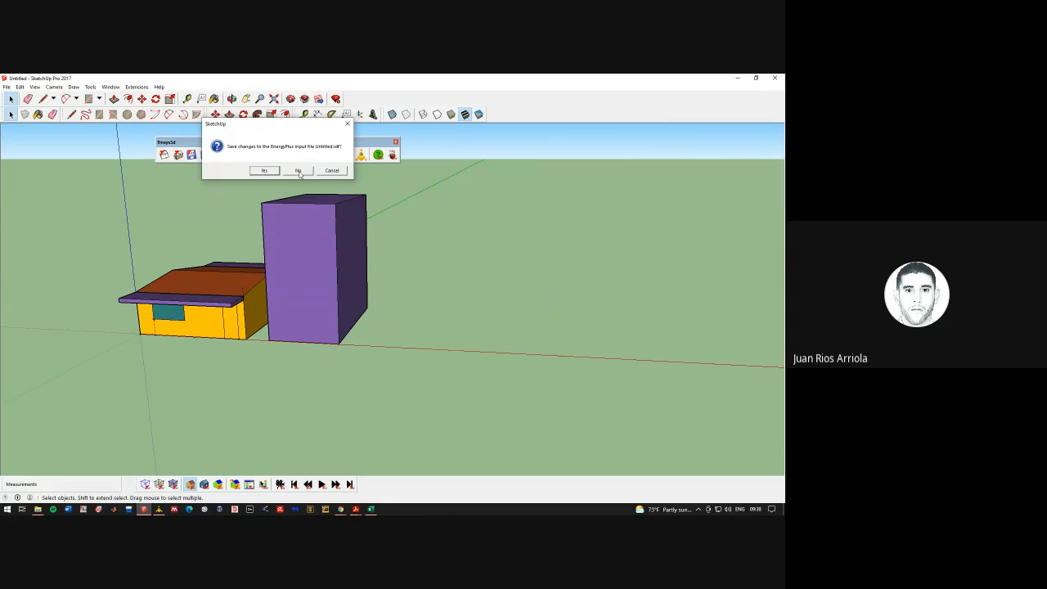
pyautogui.click(299, 173)
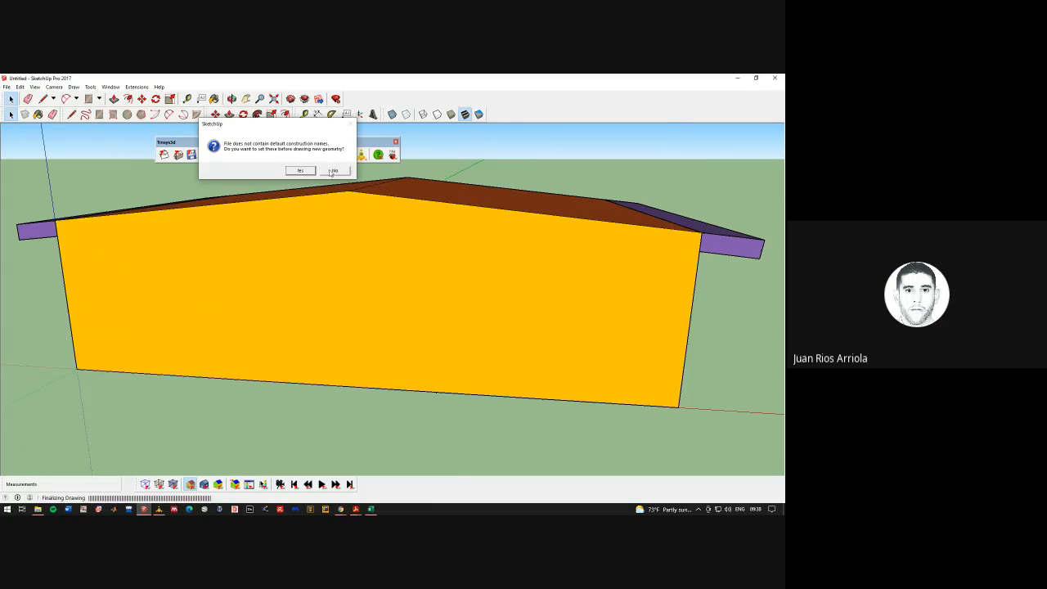
pyautogui.click(332, 171)
pyautogui.scroll(-3, 220, 209)
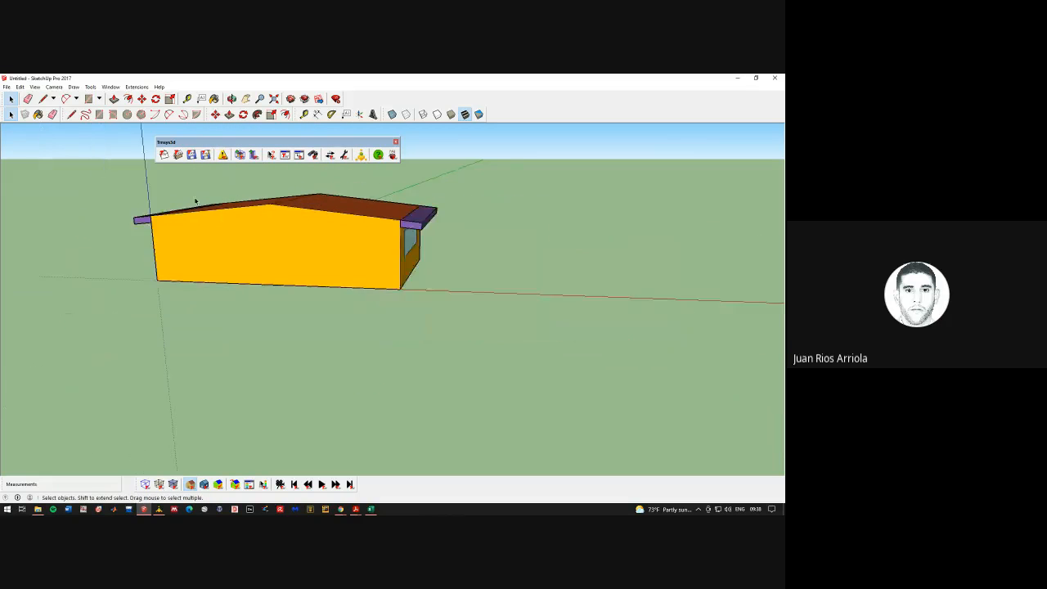
# Check the name and type settings for saving Puertecitos.idf as a Trnsys3d input file, and cancel without saving
pyautogui.click(205, 155)
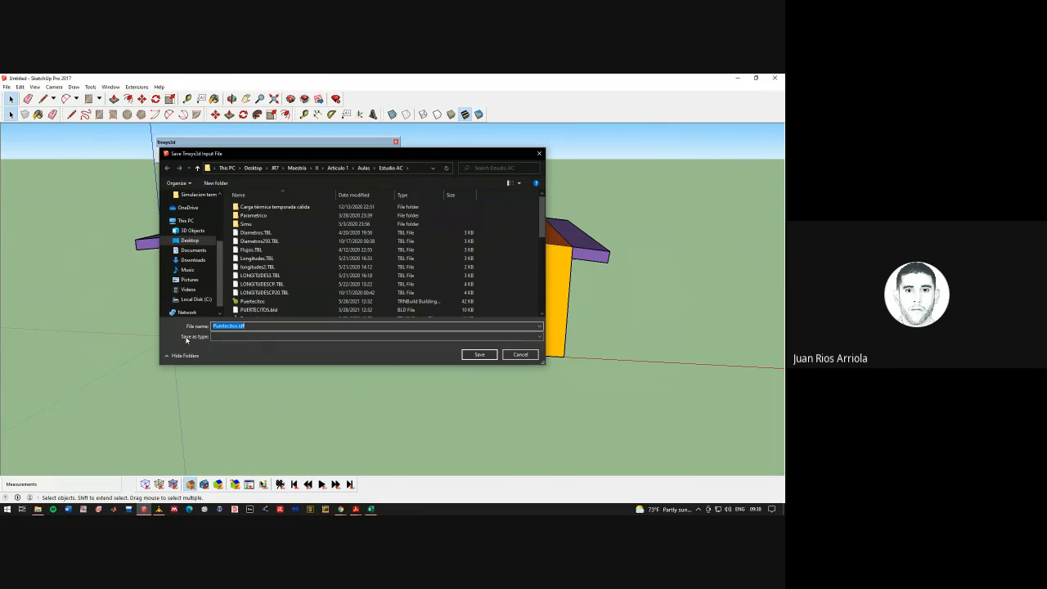
pyautogui.click(220, 336)
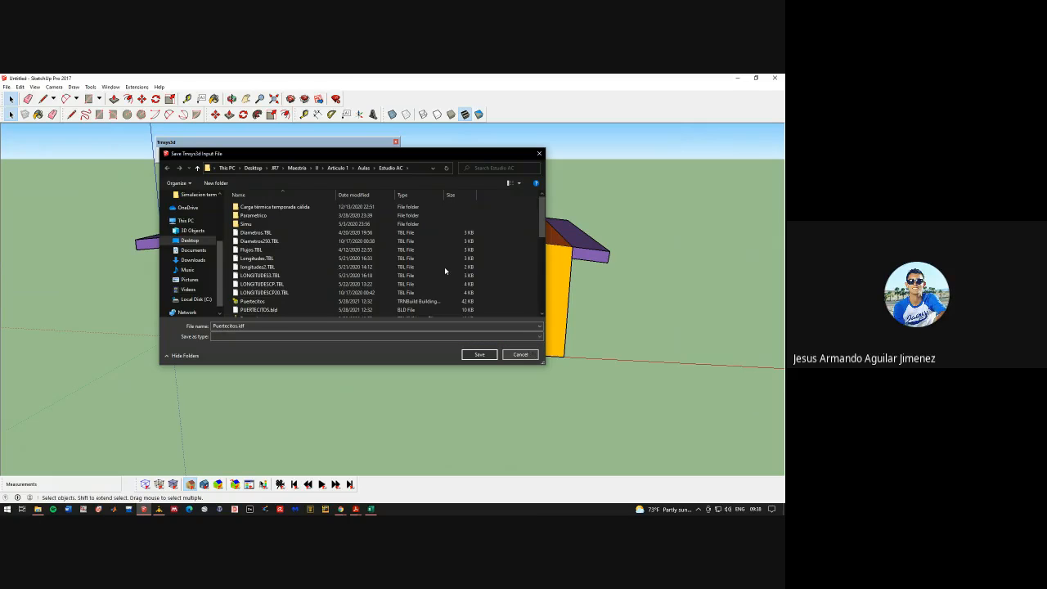
pyautogui.click(521, 354)
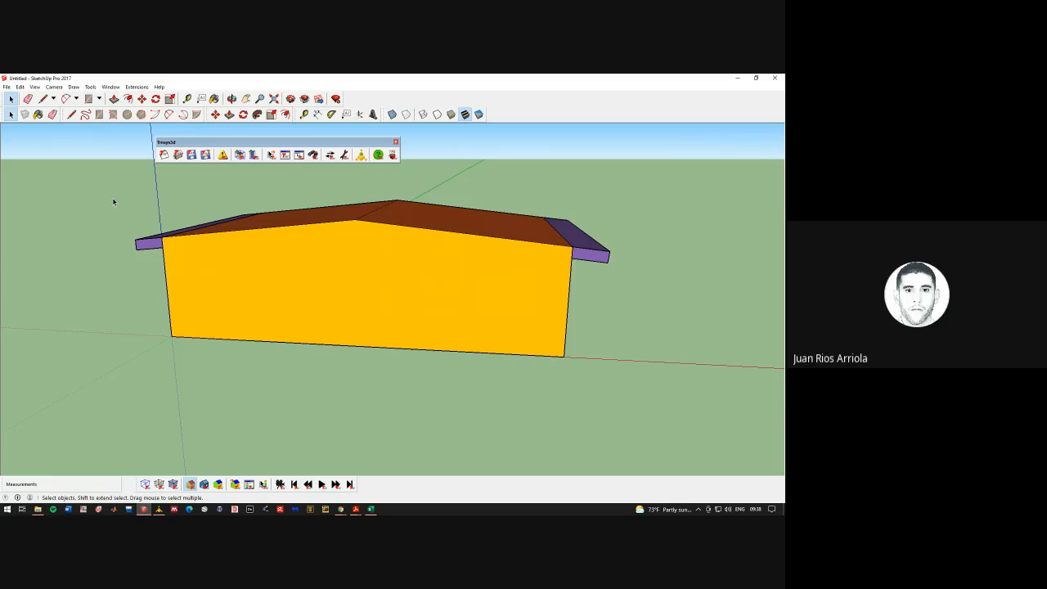
# Review the SketchUp model formats available for saving the model under another name, and cancel without saving
pyautogui.click(6, 87)
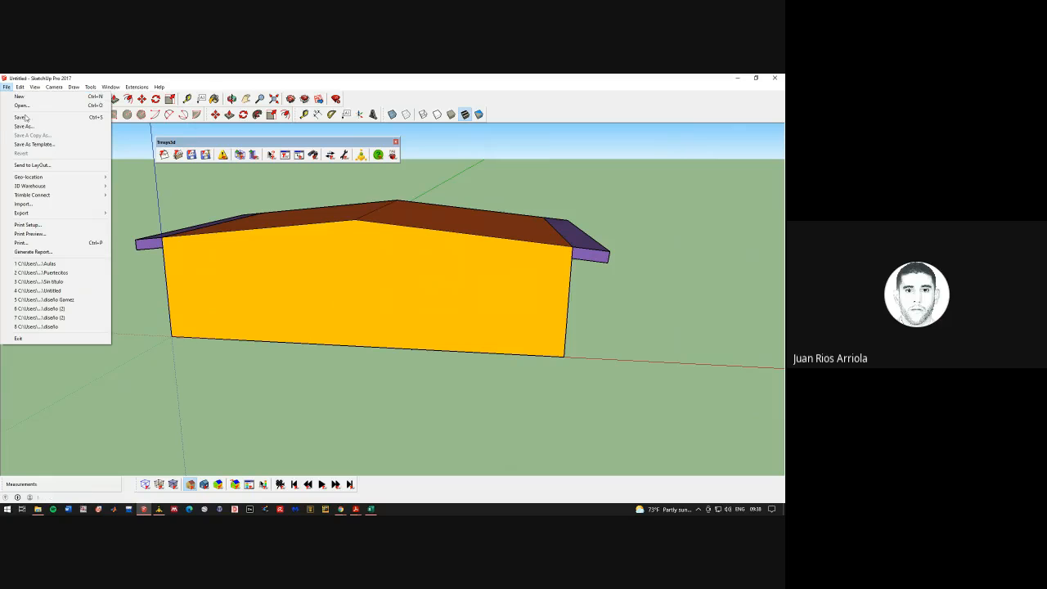
pyautogui.click(29, 126)
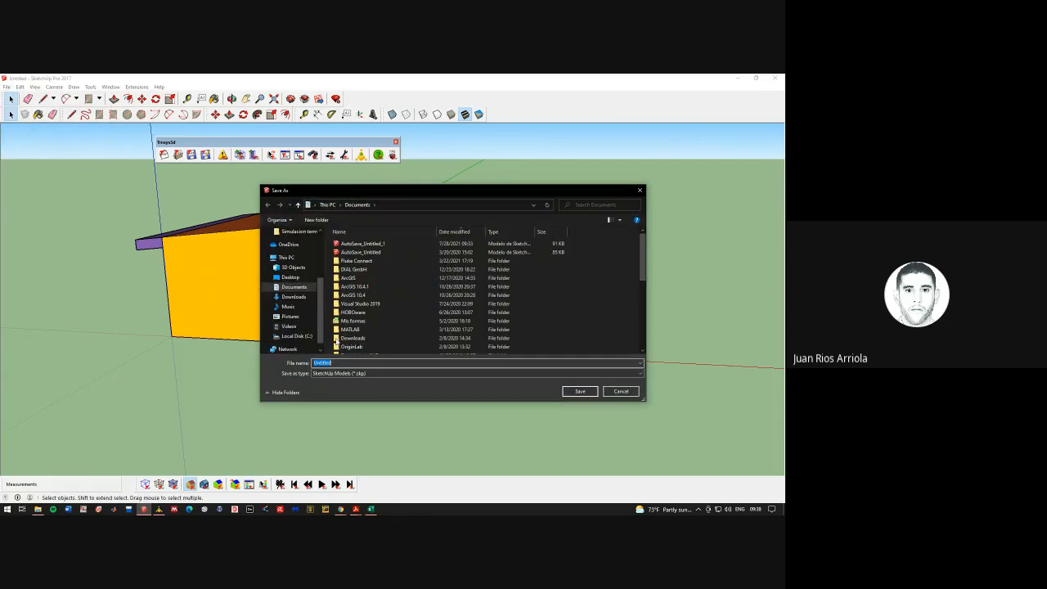
pyautogui.click(339, 374)
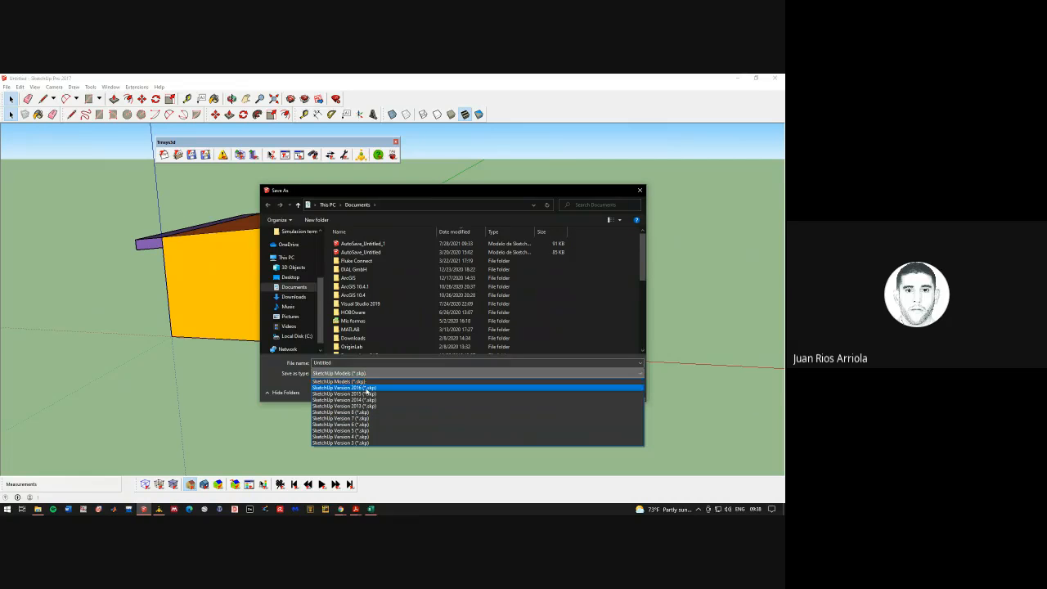
pyautogui.click(365, 382)
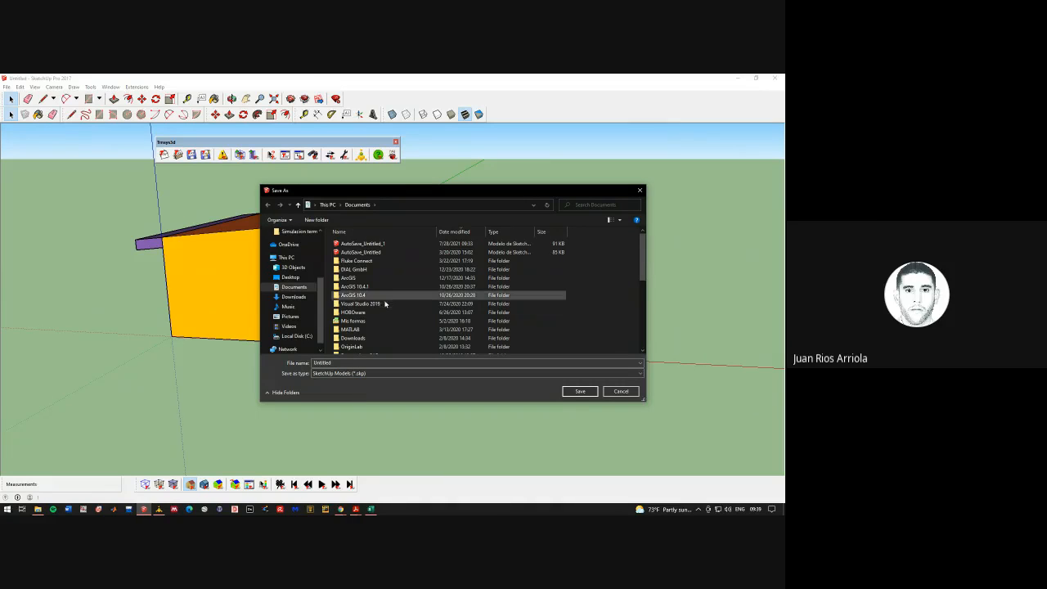
pyautogui.doubleClick(337, 363)
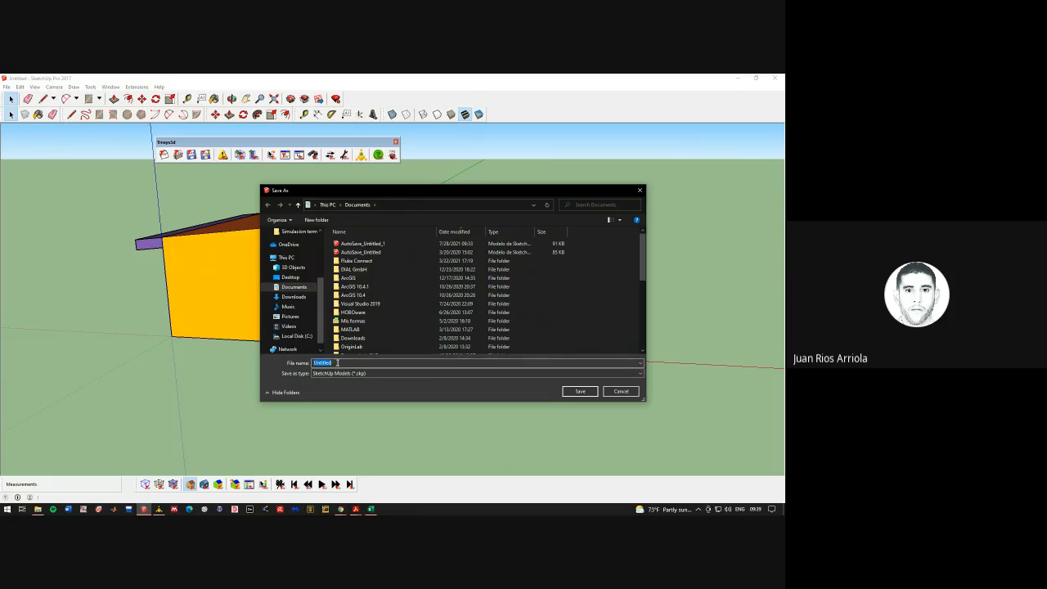
pyautogui.click(615, 391)
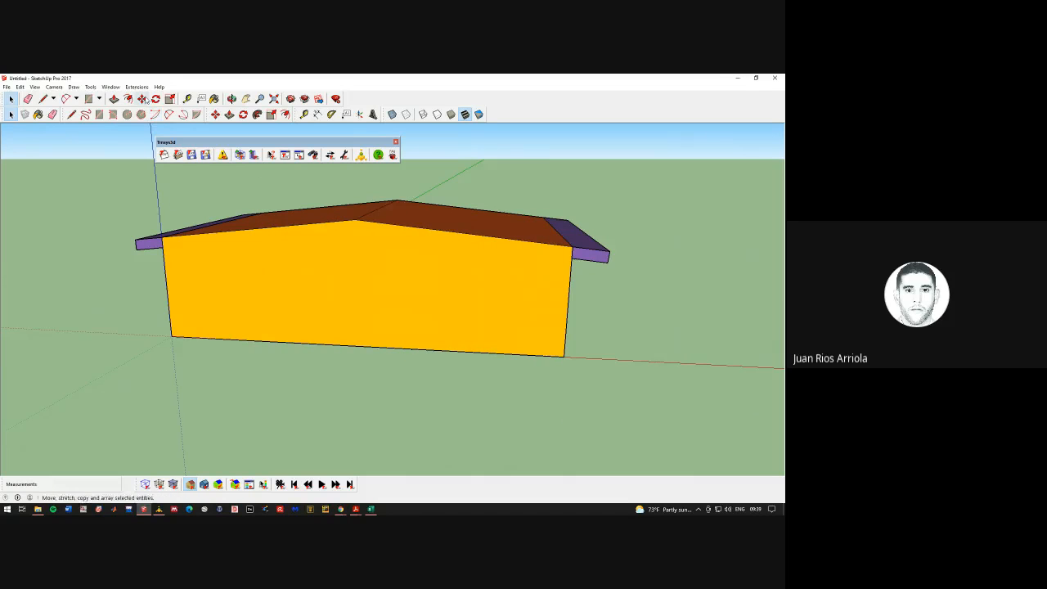
# Examine the loaded building's window, door, gable walls and overhang from several sides
pyautogui.click(232, 99)
pyautogui.moveTo(161, 197); pyautogui.dragTo(102, 249)
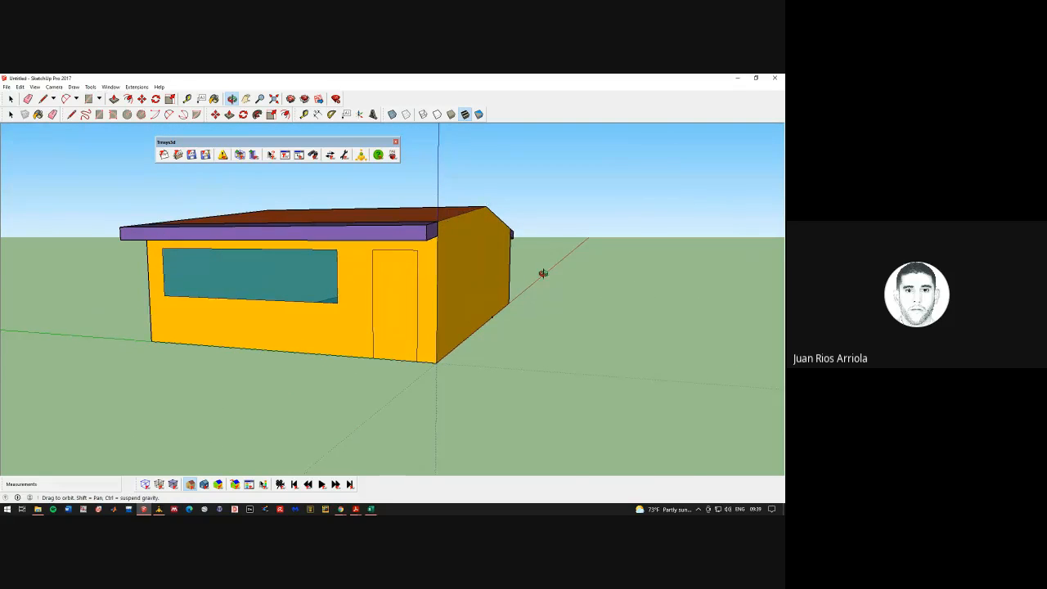
pyautogui.moveTo(545, 241); pyautogui.dragTo(344, 294)
pyautogui.moveTo(147, 304); pyautogui.dragTo(150, 275)
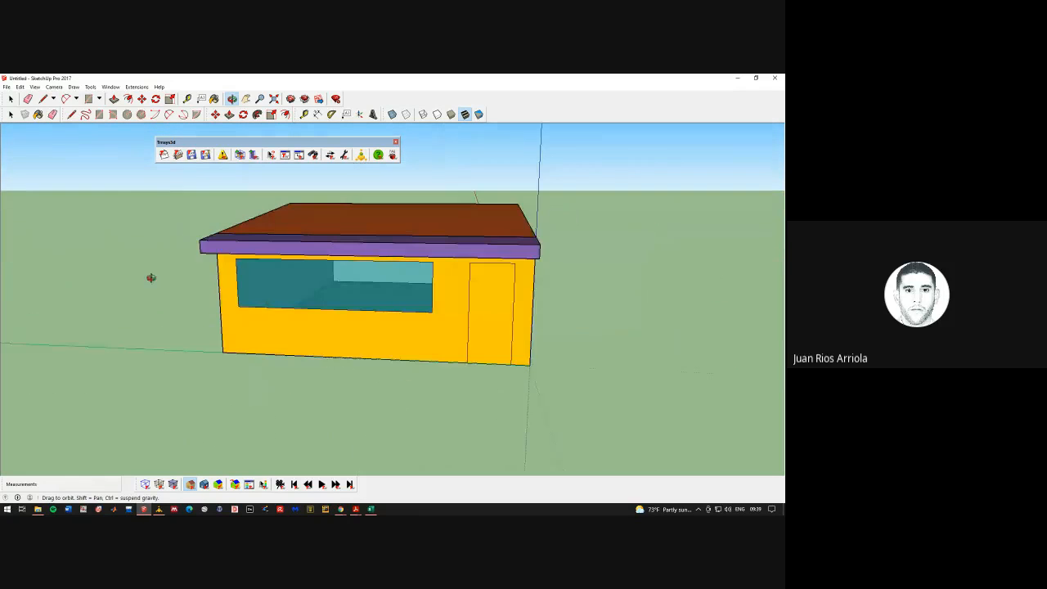
pyautogui.moveTo(316, 278); pyautogui.dragTo(364, 286)
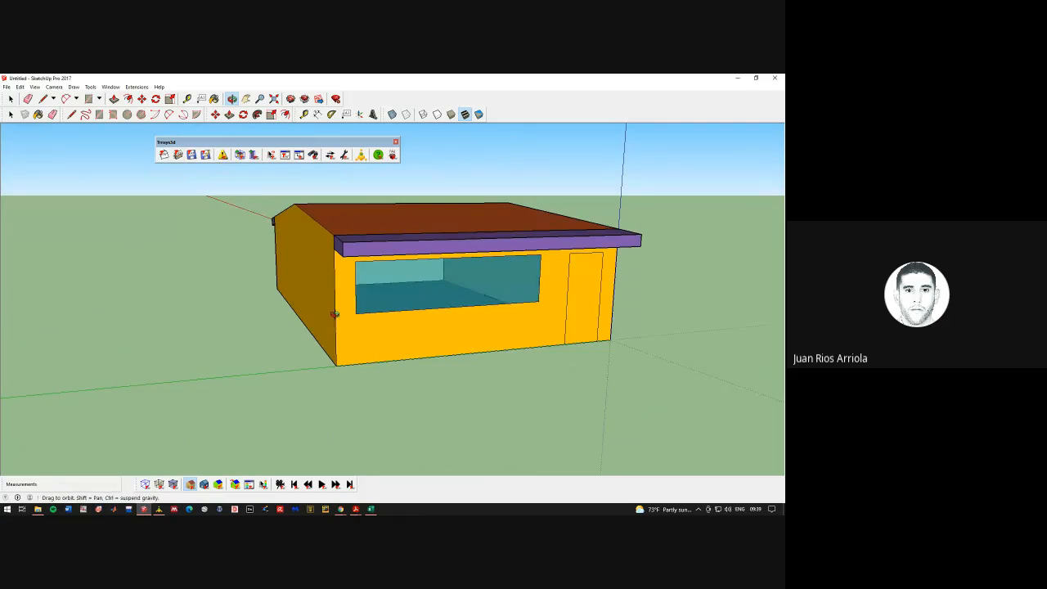
# Open the Aulas.idf Trnsys3d input file from the Simulacion termica de edificaciones folder and dismiss the default constructions settings
pyautogui.click(177, 154)
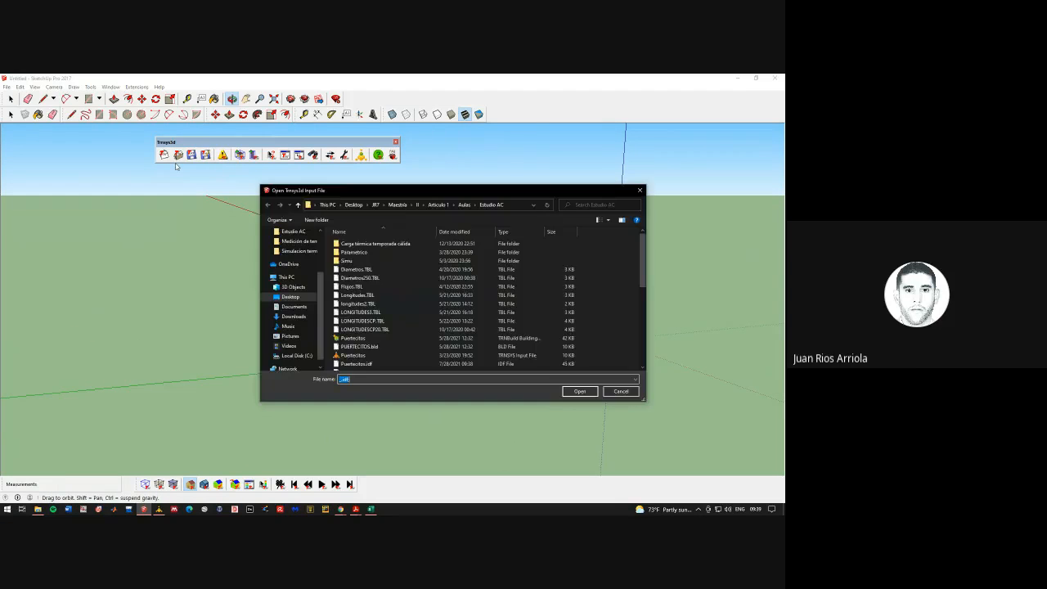
pyautogui.scroll(-3, 390, 327)
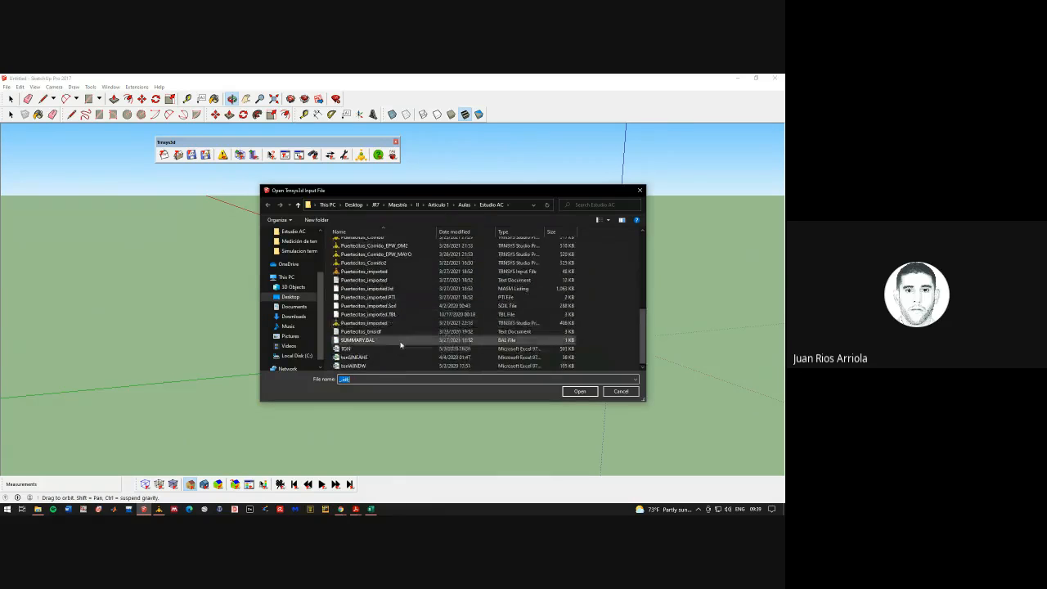
pyautogui.scroll(3, 400, 343)
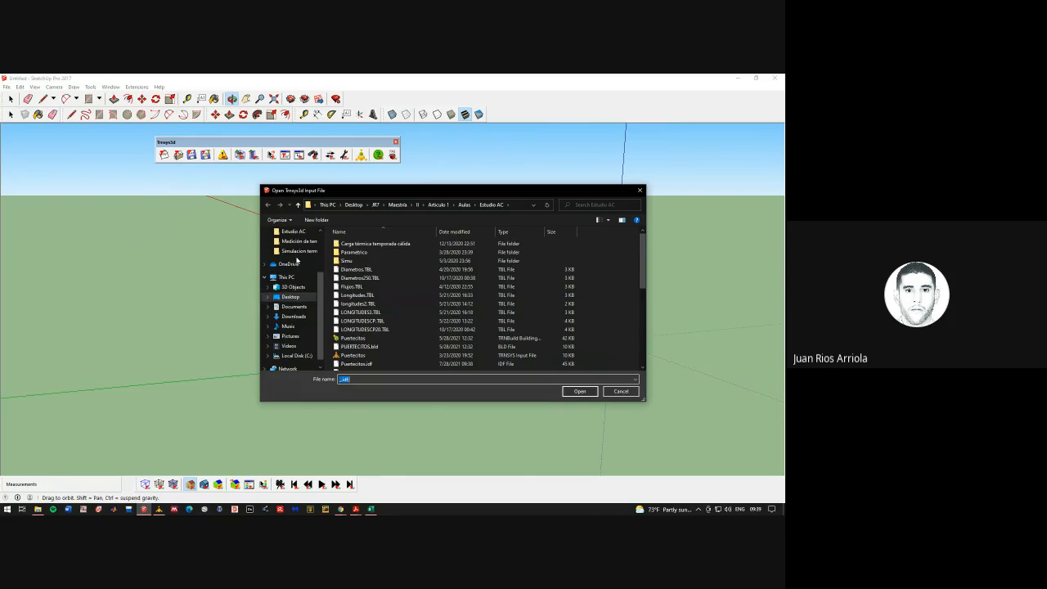
pyautogui.click(297, 250)
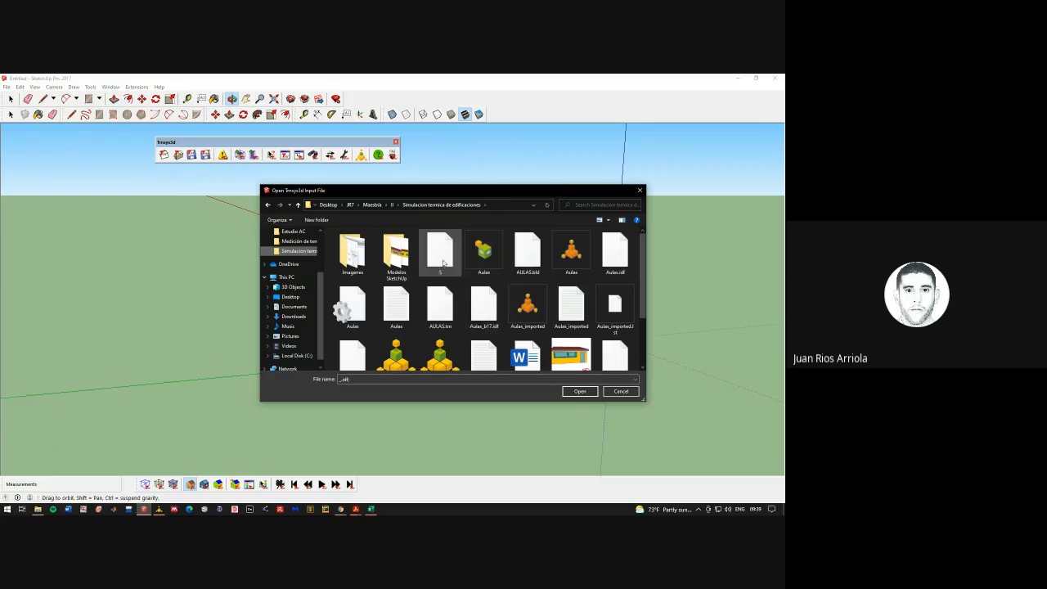
pyautogui.scroll(-1, 438, 338)
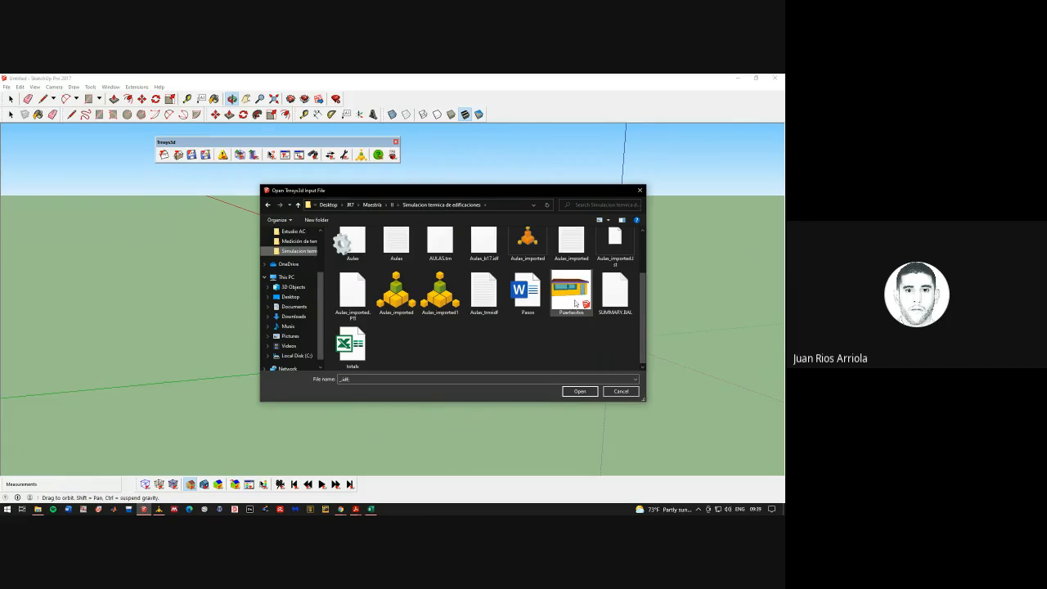
pyautogui.scroll(2, 531, 331)
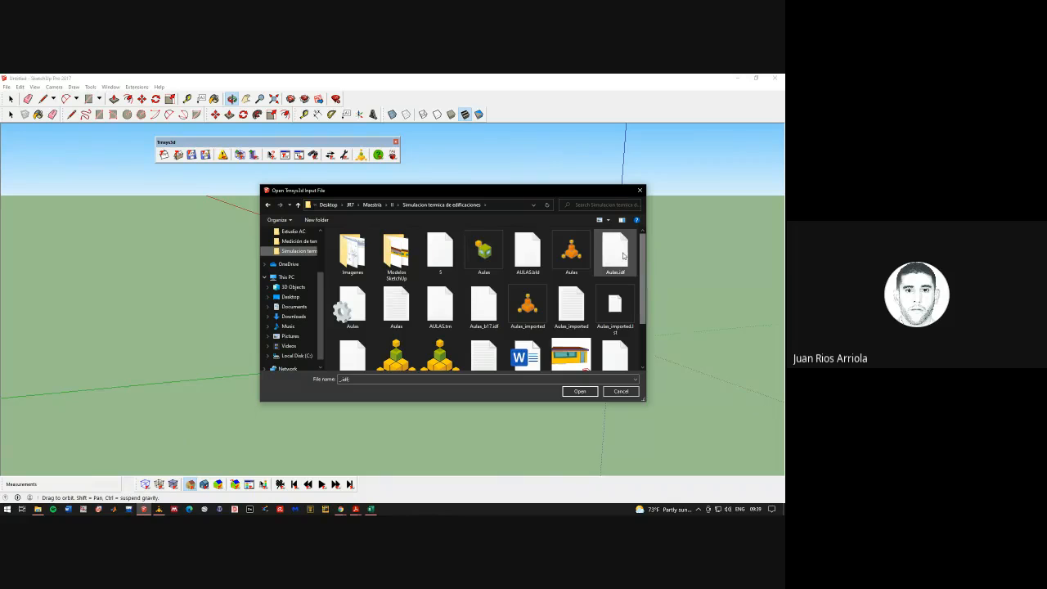
pyautogui.doubleClick(622, 256)
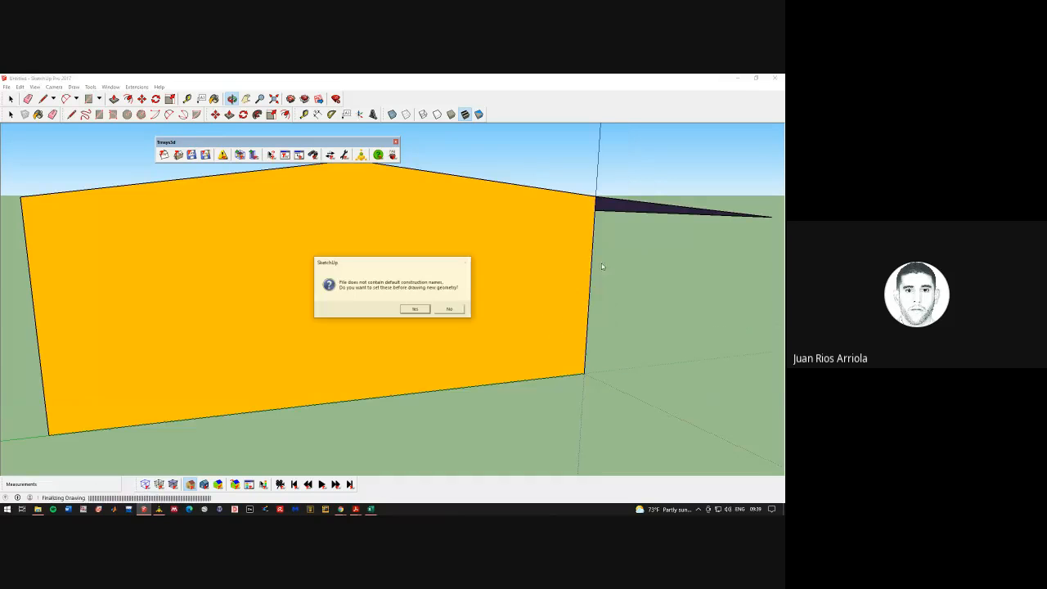
pyautogui.click(418, 310)
pyautogui.click(311, 174)
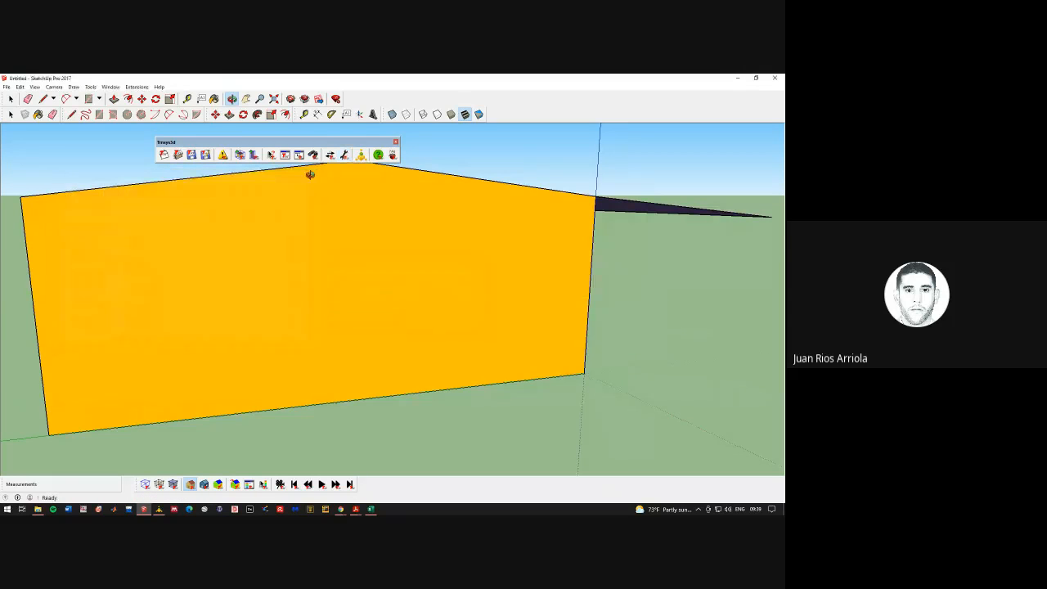
# Examine the adjoining classrooms' windows, doors, gable wall and overhang from several sides
pyautogui.scroll(-8, 357, 278)
pyautogui.moveTo(484, 263); pyautogui.dragTo(288, 256, button='middle')
pyautogui.moveTo(413, 272); pyautogui.dragTo(357, 259, button='middle')
pyautogui.scroll(4, 334, 271)
pyautogui.scroll(-6, 334, 259)
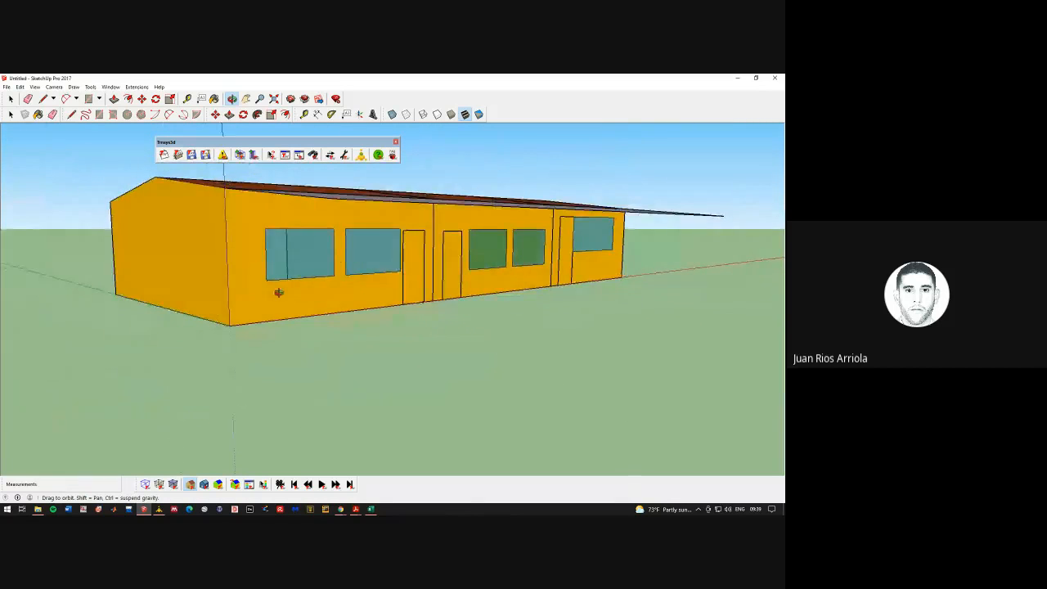
pyautogui.moveTo(290, 301); pyautogui.dragTo(476, 458, button='middle')
pyautogui.moveTo(575, 363); pyautogui.dragTo(454, 357, button='middle')
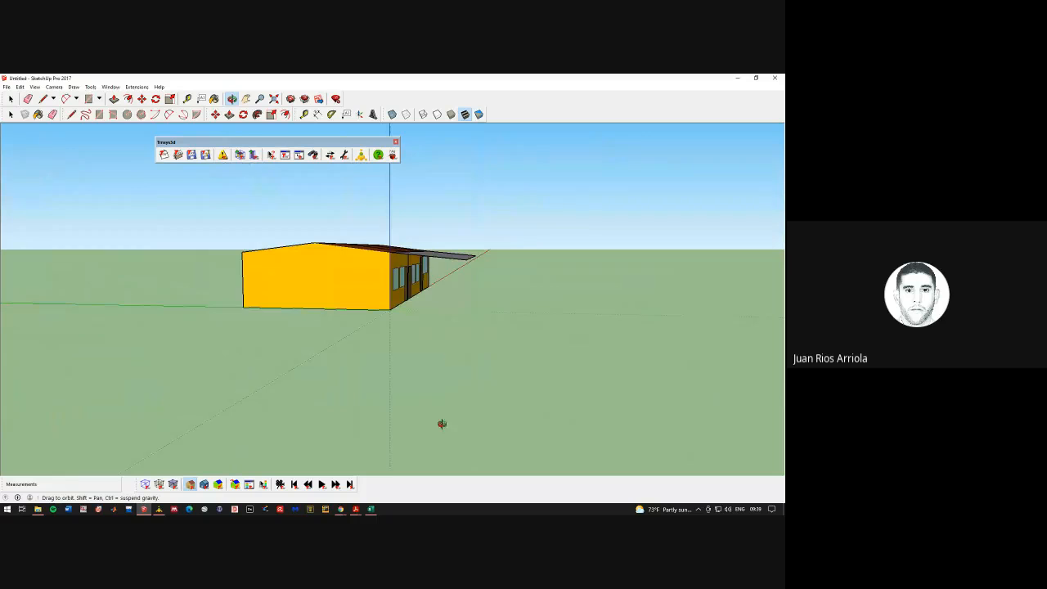
pyautogui.moveTo(446, 299); pyautogui.dragTo(398, 304, button='middle')
pyautogui.moveTo(430, 237); pyautogui.dragTo(412, 226, button='middle')
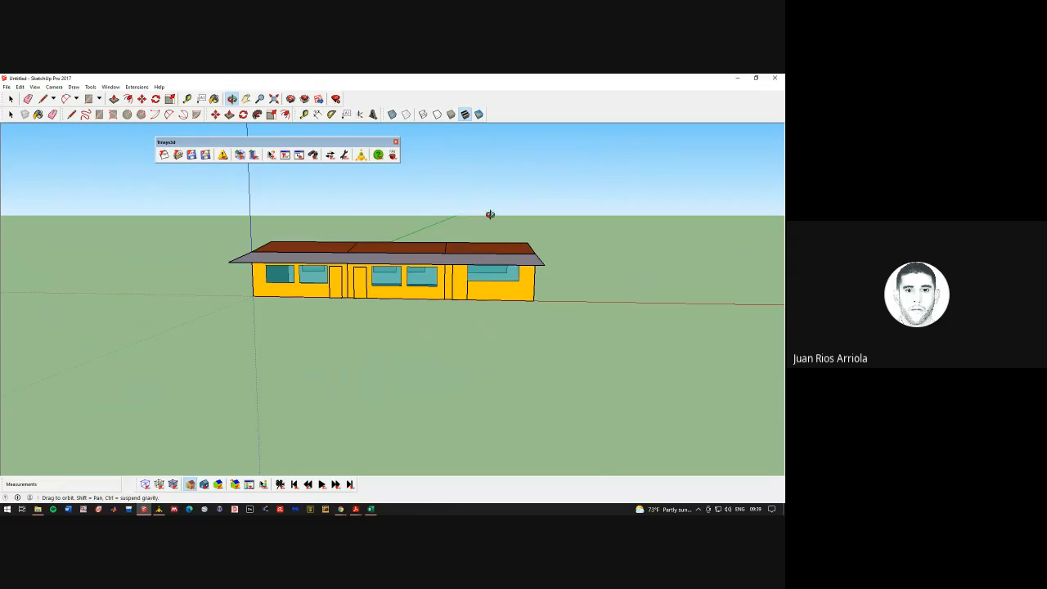
pyautogui.moveTo(350, 313); pyautogui.dragTo(265, 229, button='middle')
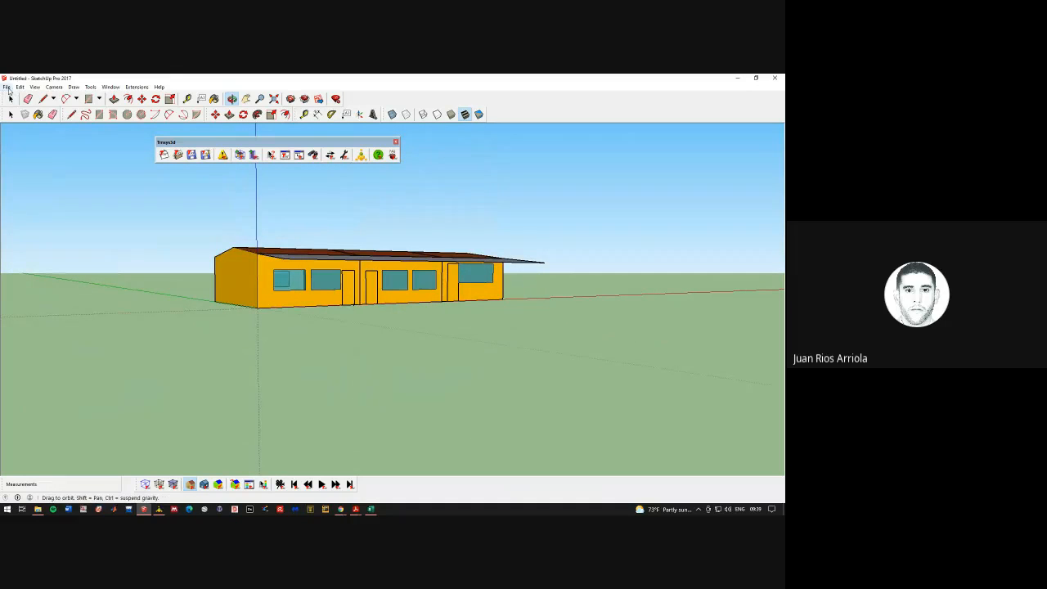
# Open the Puertecitos.idf Trnsys3d input file from the Estudio AC folder and cancel the default constructions settings
pyautogui.click(177, 154)
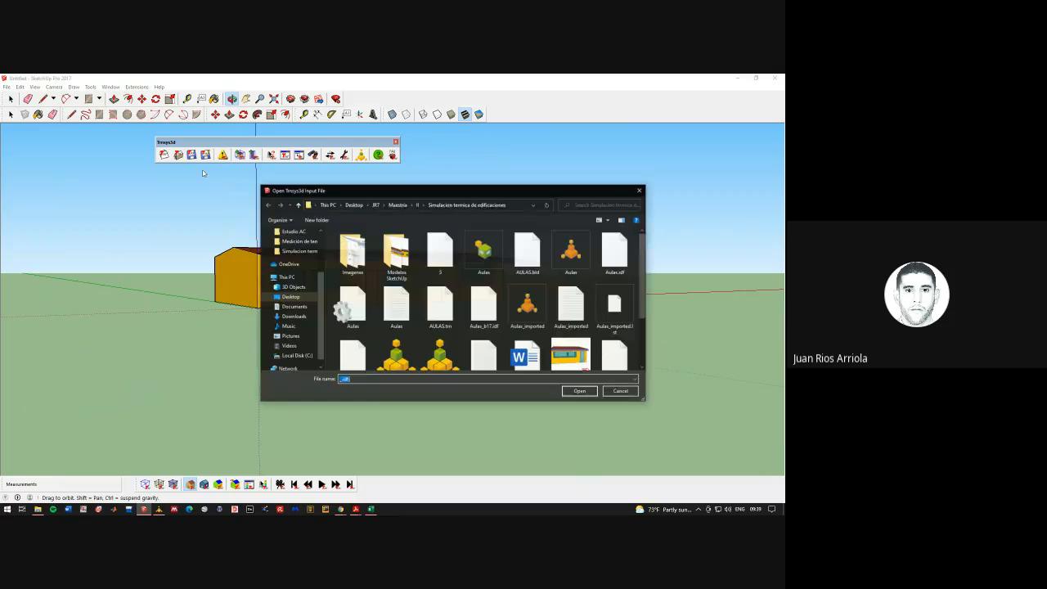
pyautogui.click(293, 231)
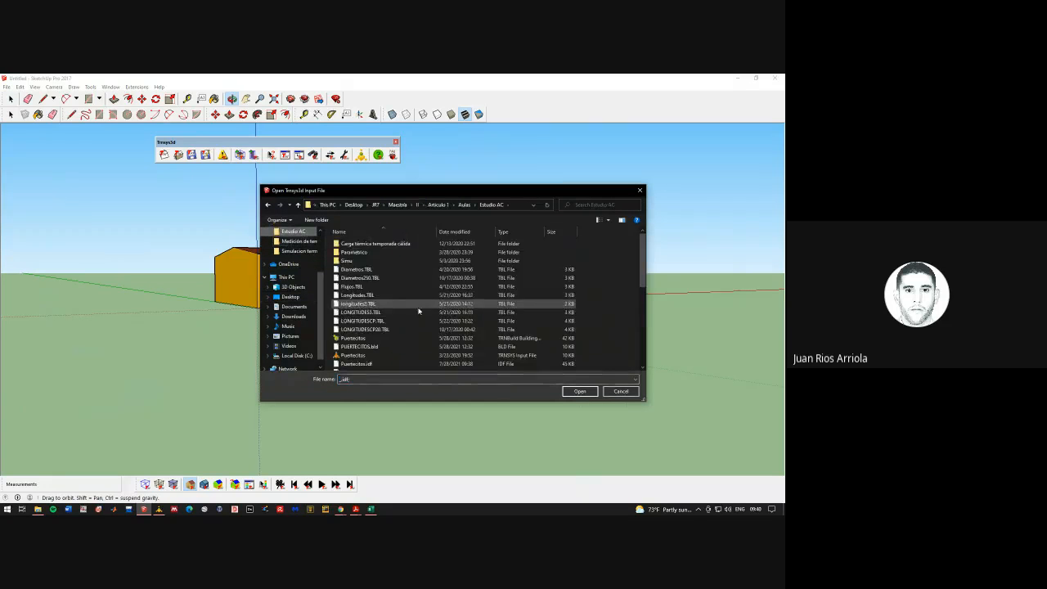
pyautogui.scroll(-3, 382, 327)
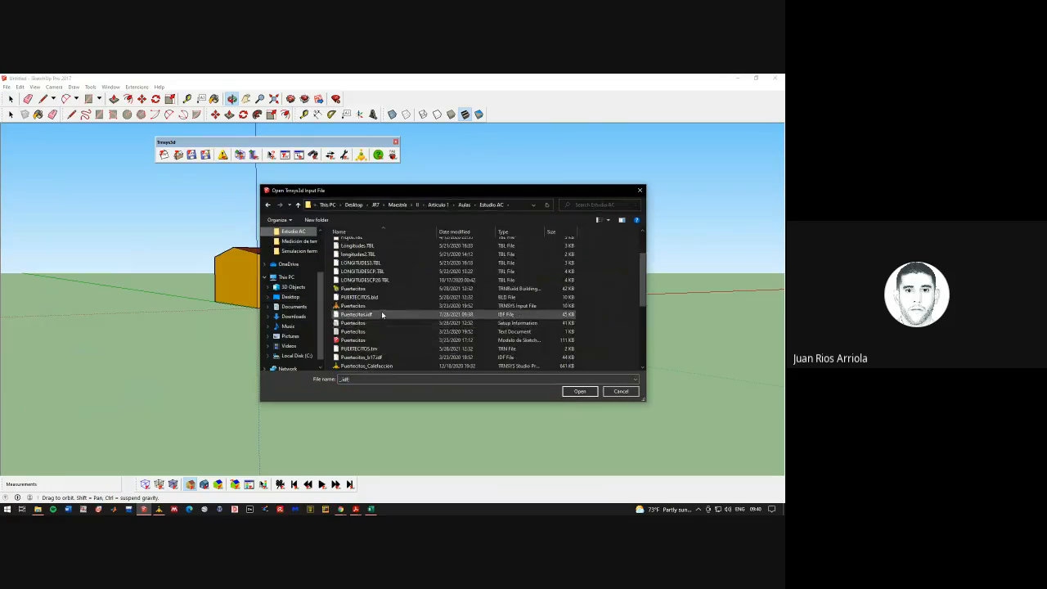
pyautogui.doubleClick(381, 311)
pyautogui.click(415, 310)
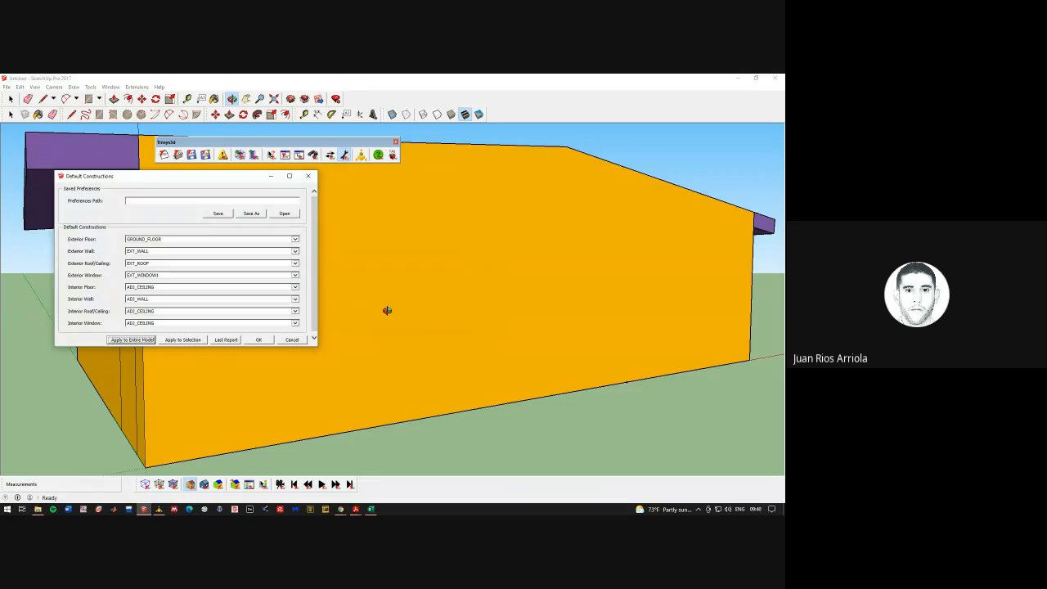
pyautogui.click(285, 343)
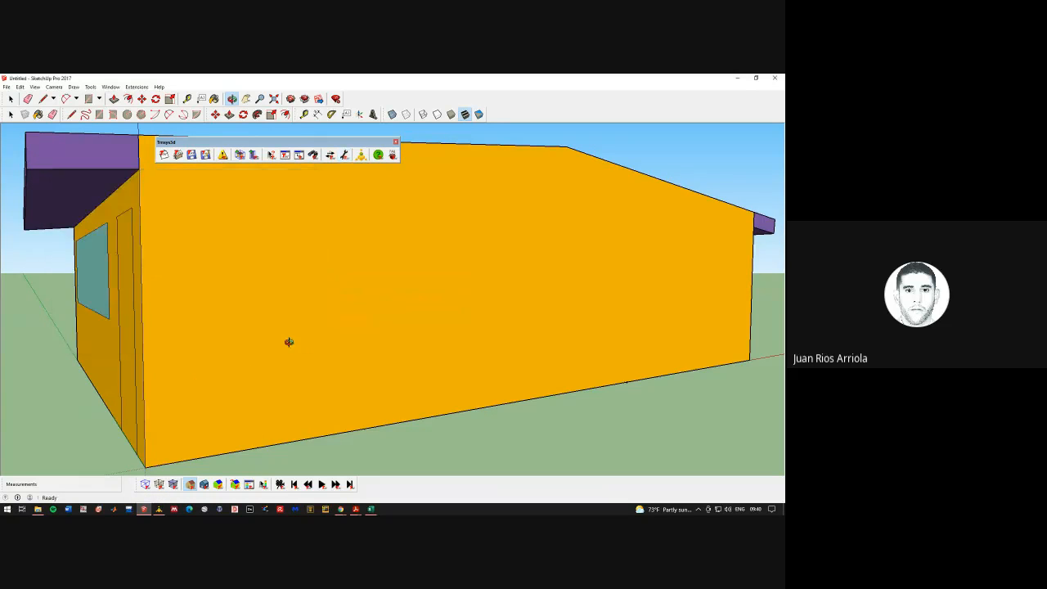
# Compare the preschool classroom model with its photo in Figura 28 of the thesis PDF in Acrobat Reader, enlarged to 150%
pyautogui.moveTo(217, 308); pyautogui.dragTo(310, 311)
pyautogui.scroll(-5, 310, 311)
pyautogui.moveTo(247, 299); pyautogui.dragTo(329, 306)
pyautogui.click(355, 508)
pyautogui.click(398, 469)
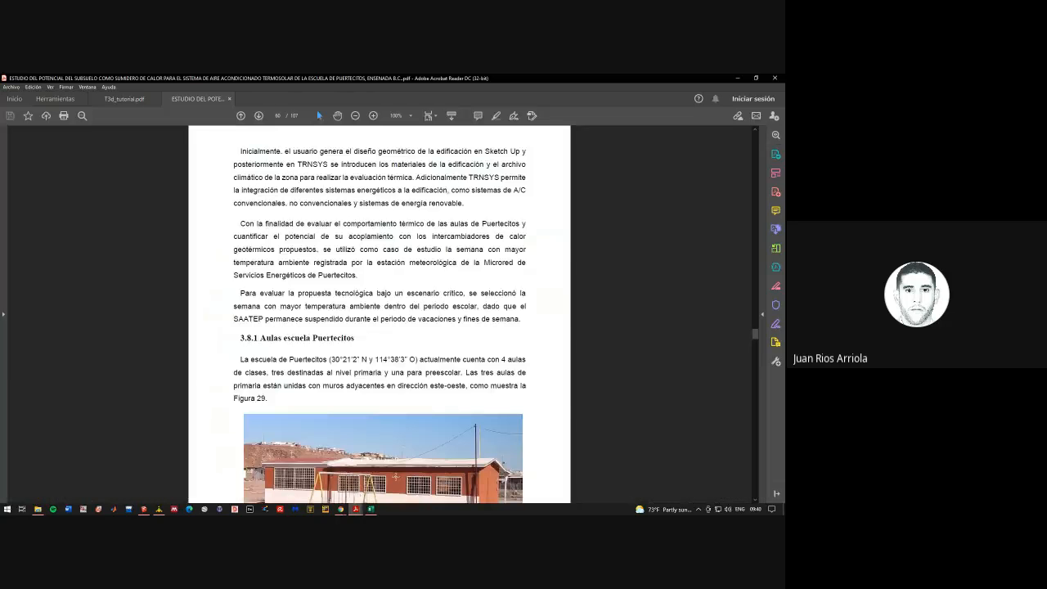
pyautogui.scroll(-10, 409, 392)
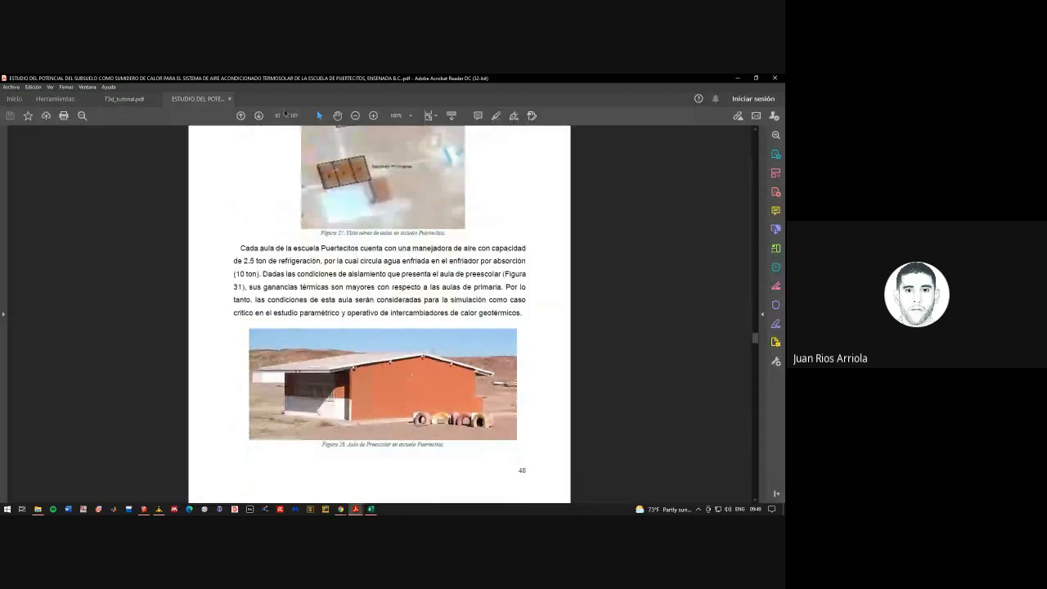
pyautogui.click(374, 115)
pyautogui.click(373, 115)
pyautogui.scroll(-3, 409, 380)
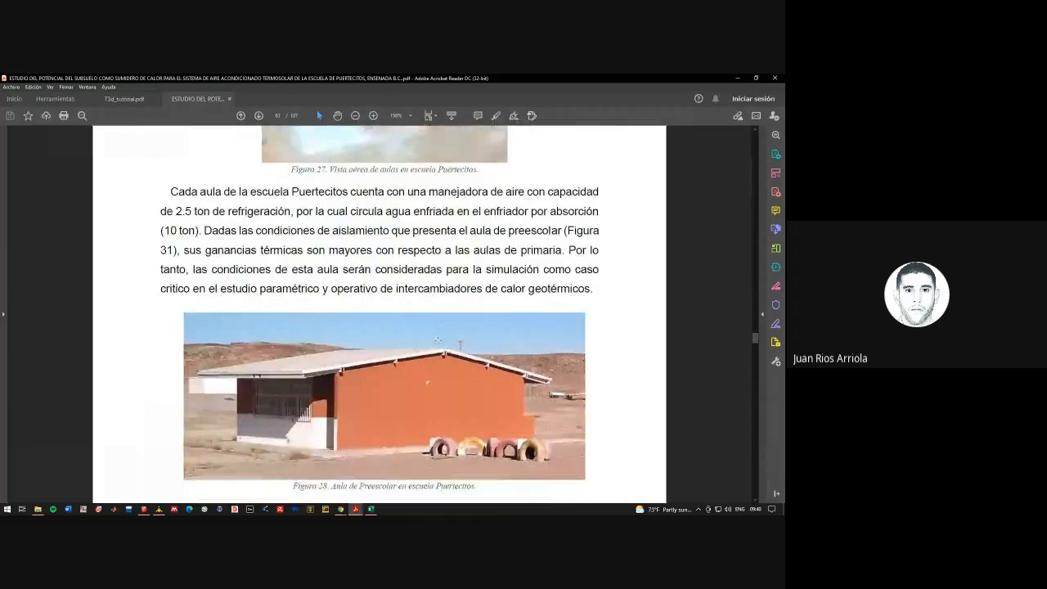
pyautogui.click(737, 78)
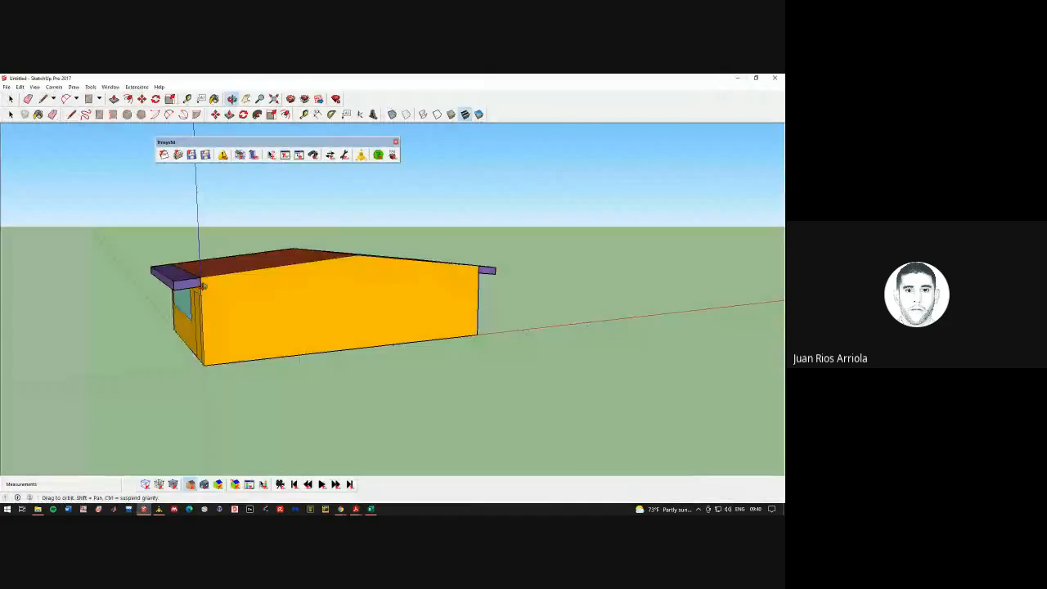
pyautogui.moveTo(358, 330)
pyautogui.mouseDown()
pyautogui.moveTo(283, 313)
pyautogui.moveTo(370, 360)
pyautogui.moveTo(379, 296)
pyautogui.moveTo(395, 275)
pyautogui.moveTo(194, 306)
pyautogui.moveTo(228, 425)
pyautogui.mouseUp()
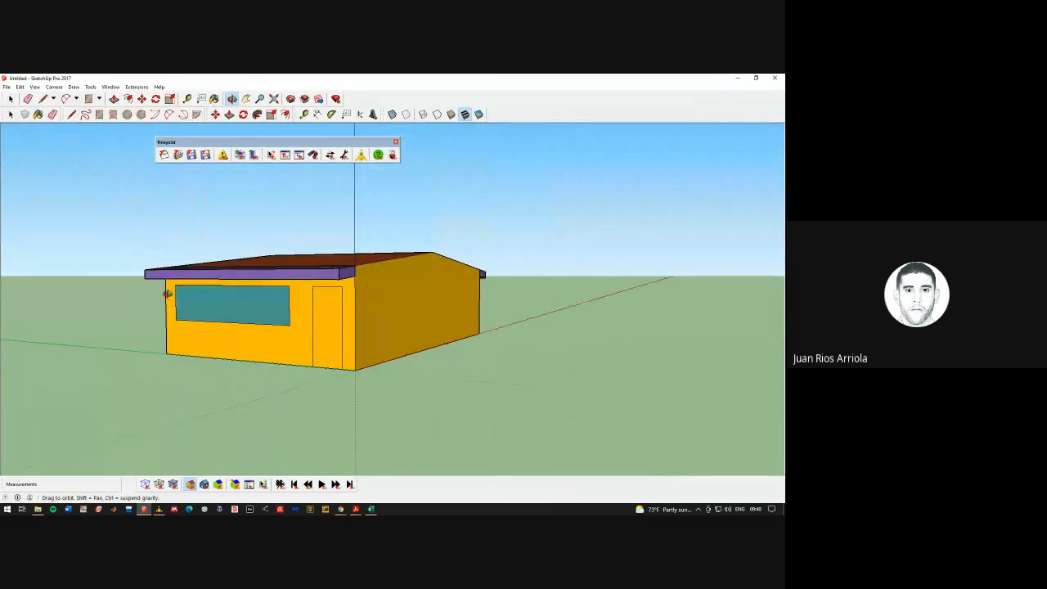
# Reopen Aulas.idf from the Simulacion termica de edificaciones folder, accepting the offer to set default construction names
pyautogui.click(178, 154)
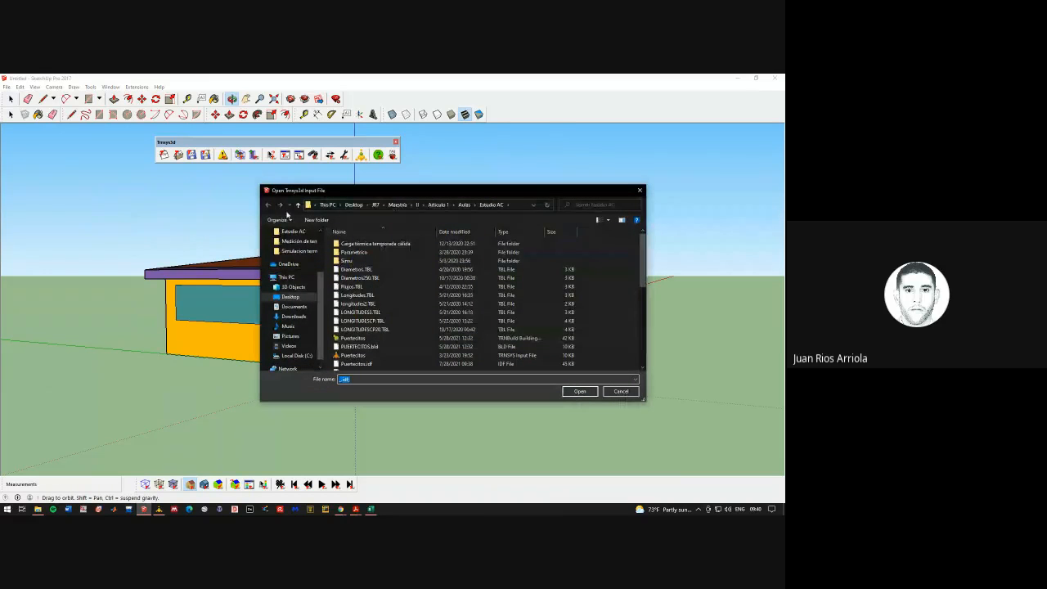
pyautogui.click(297, 206)
pyautogui.click(298, 251)
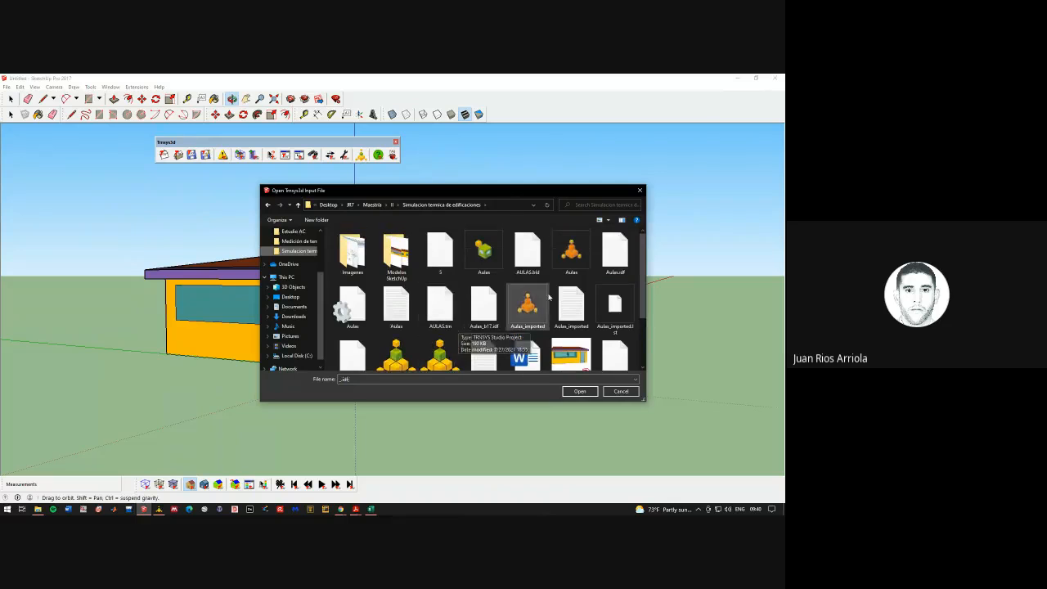
pyautogui.doubleClick(609, 262)
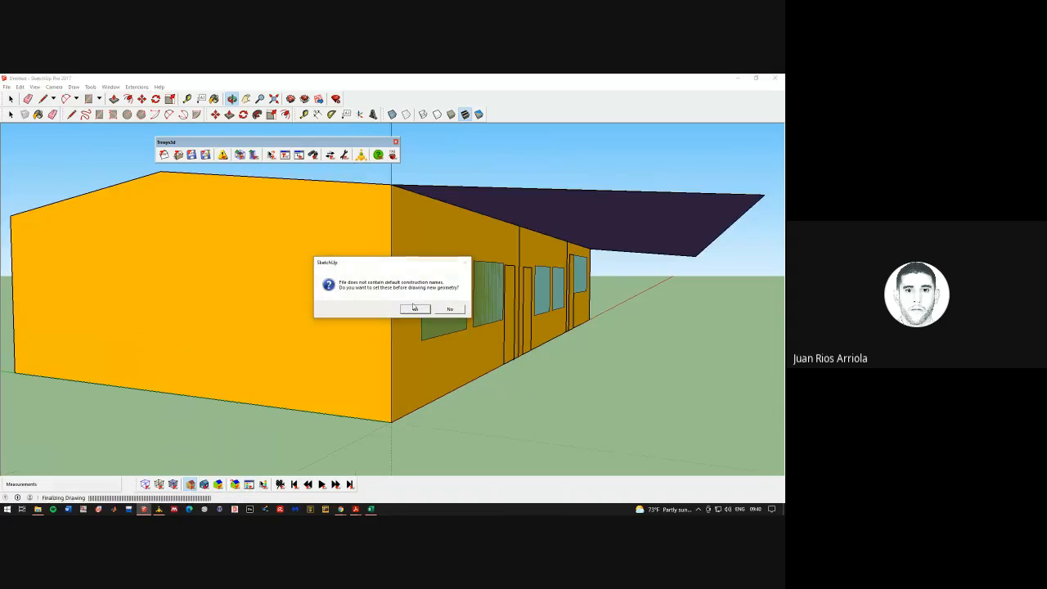
pyautogui.click(415, 309)
# View the rear windows of the classroom block and locate the matching photo, Figura 26, in the thesis PDF
pyautogui.moveTo(416, 320); pyautogui.dragTo(243, 446)
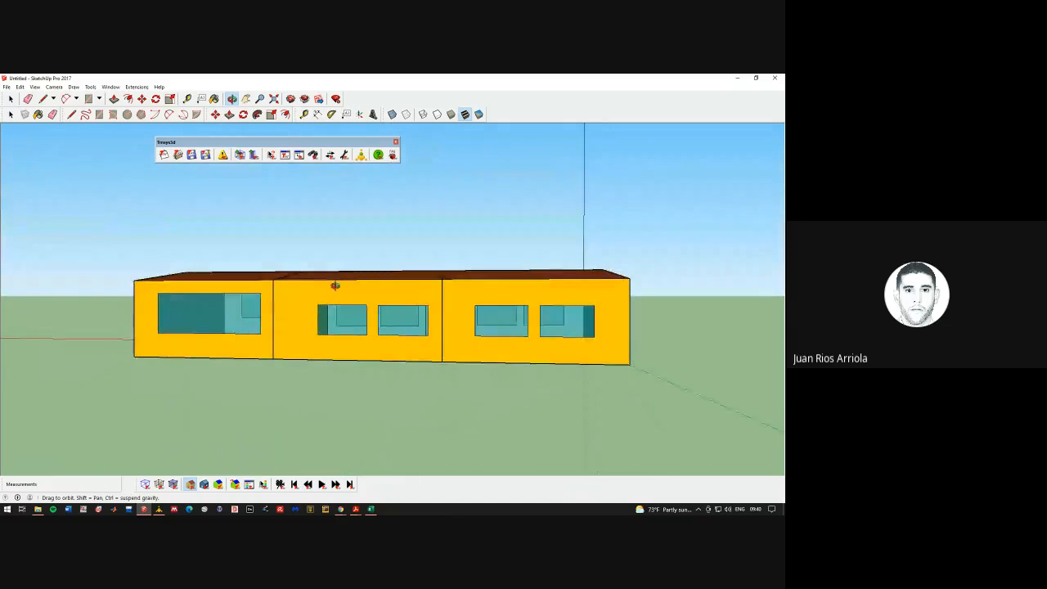
pyautogui.moveTo(354, 508)
pyautogui.click(388, 469)
pyautogui.scroll(5, 382, 396)
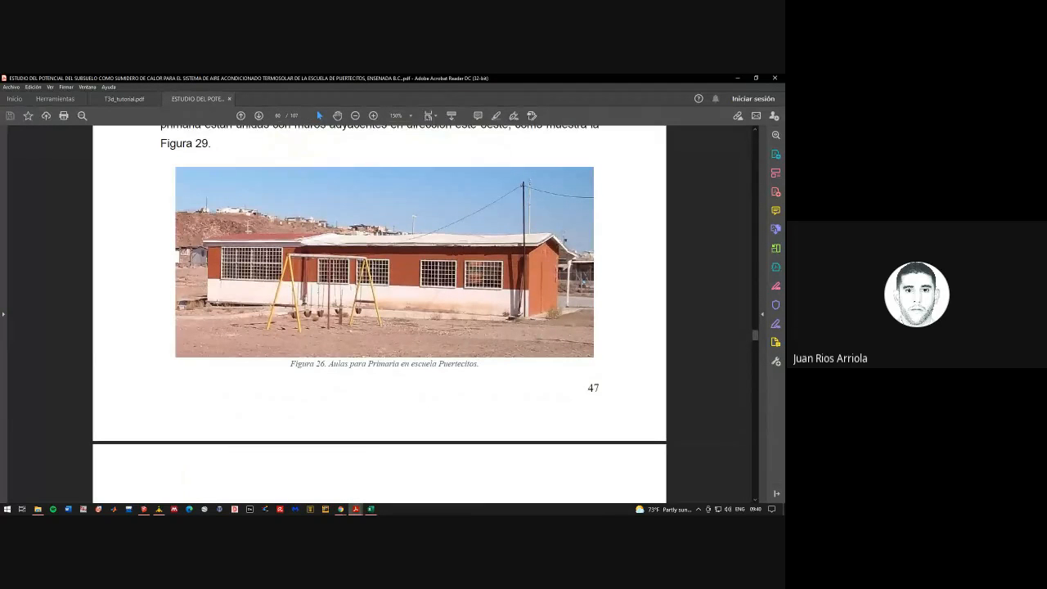
# Arrange the SketchUp model and the thesis PDF side by side and compare the classroom block with the Figura 26 photo
pyautogui.click(755, 78)
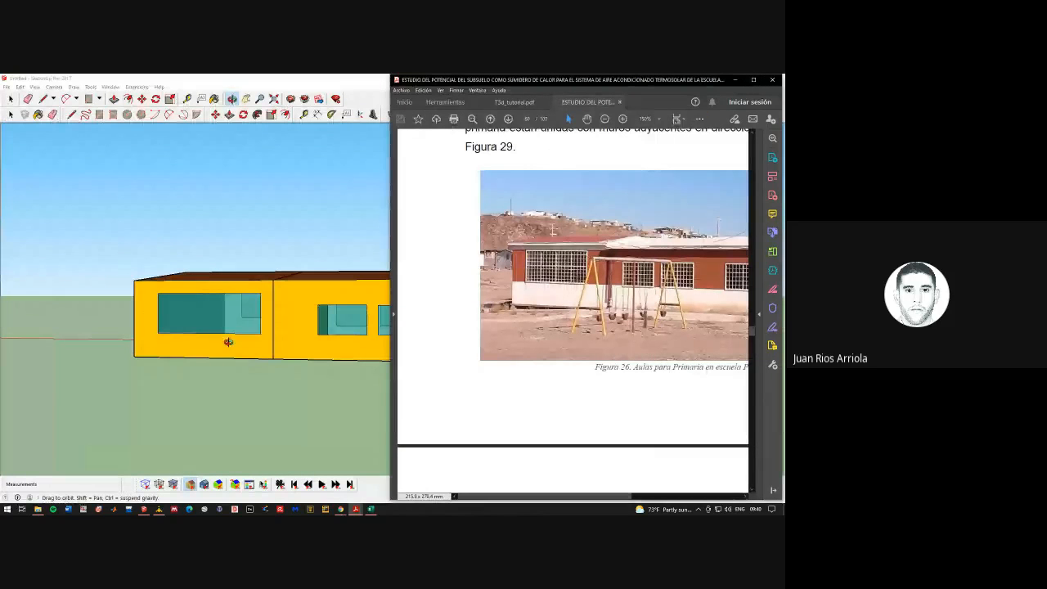
pyautogui.moveTo(579, 496); pyautogui.dragTo(654, 507)
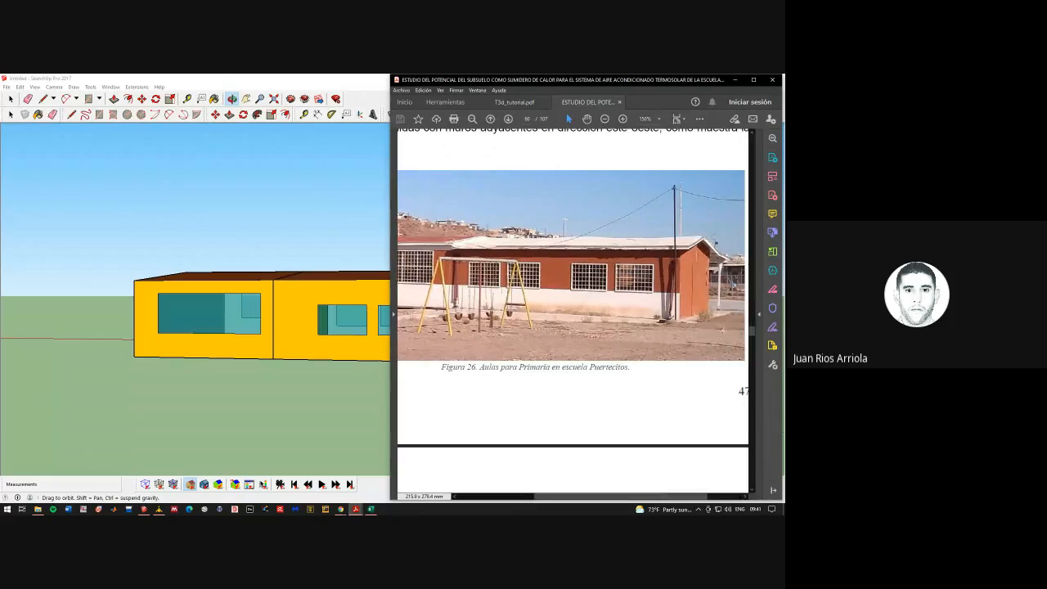
pyautogui.click(331, 256)
pyautogui.moveTo(330, 254)
pyautogui.mouseDown()
pyautogui.moveTo(260, 305)
pyautogui.moveTo(263, 327)
pyautogui.mouseUp()
pyautogui.moveTo(529, 76); pyautogui.dragTo(2, 129)
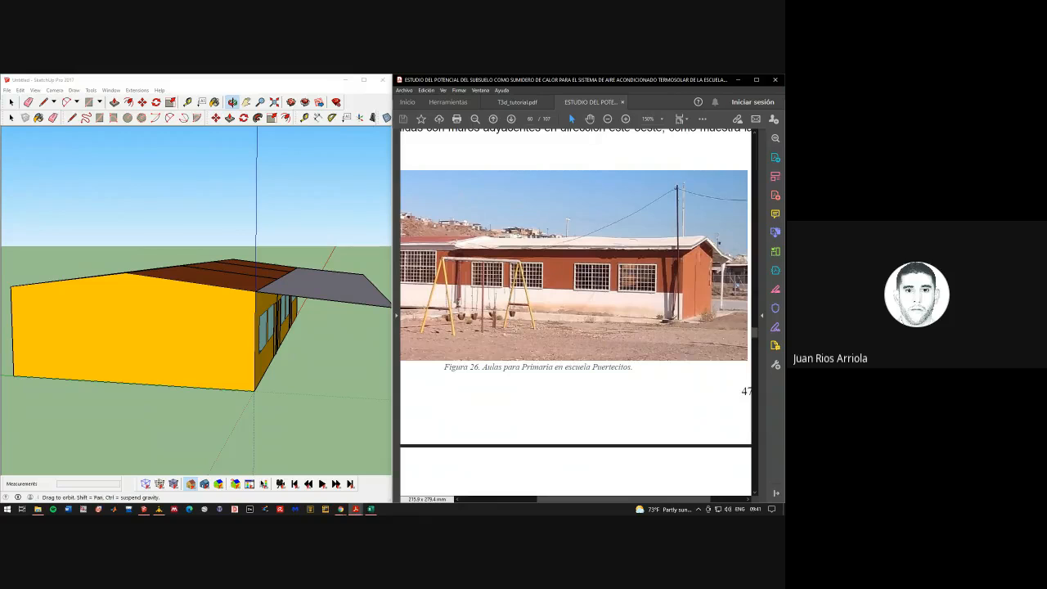
pyautogui.hscroll(-2, 543, 242)
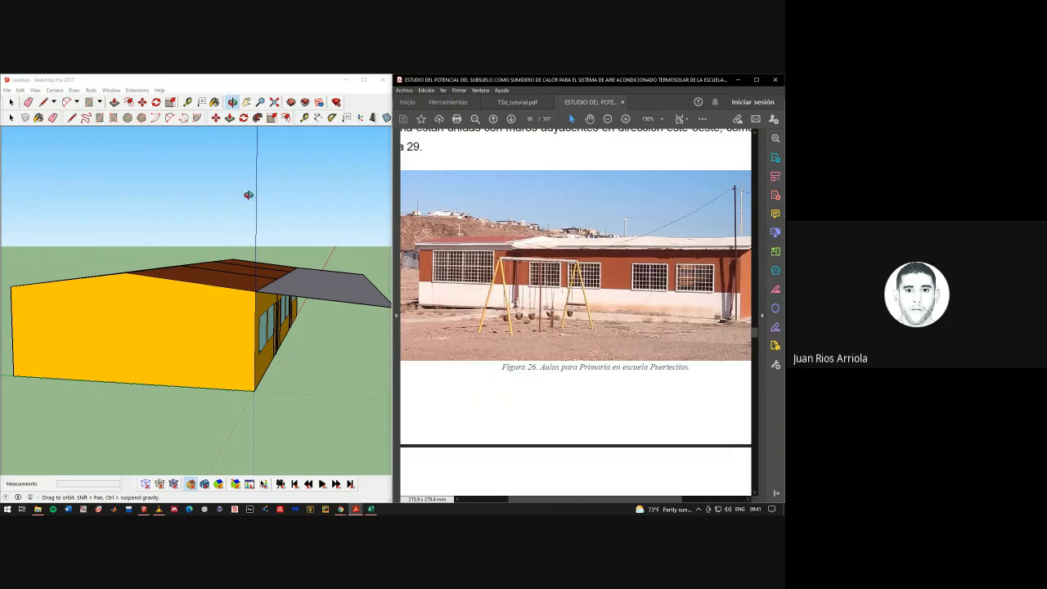
pyautogui.moveTo(274, 342); pyautogui.dragTo(295, 338)
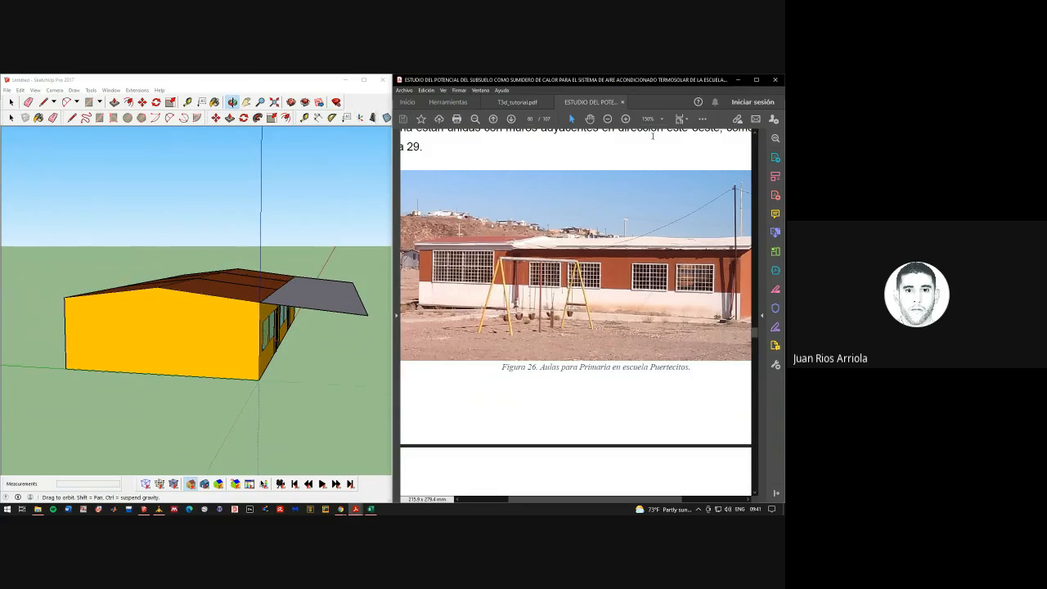
# Minimize the PDF, SketchUp and Excel windows and switch to TRNSYS Simulation Studio
pyautogui.click(737, 80)
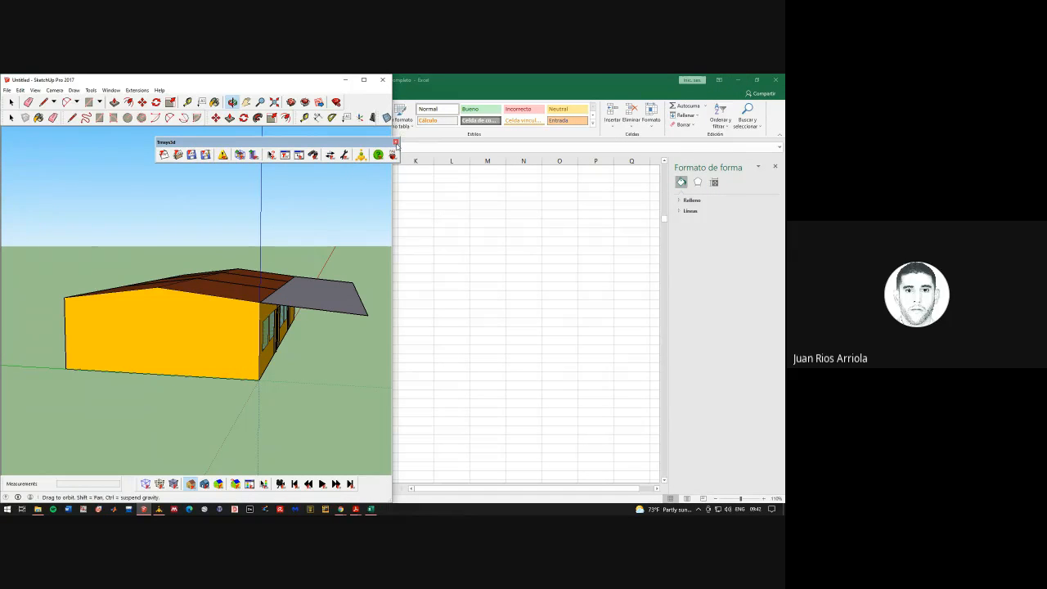
pyautogui.click(345, 81)
pyautogui.click(308, 341)
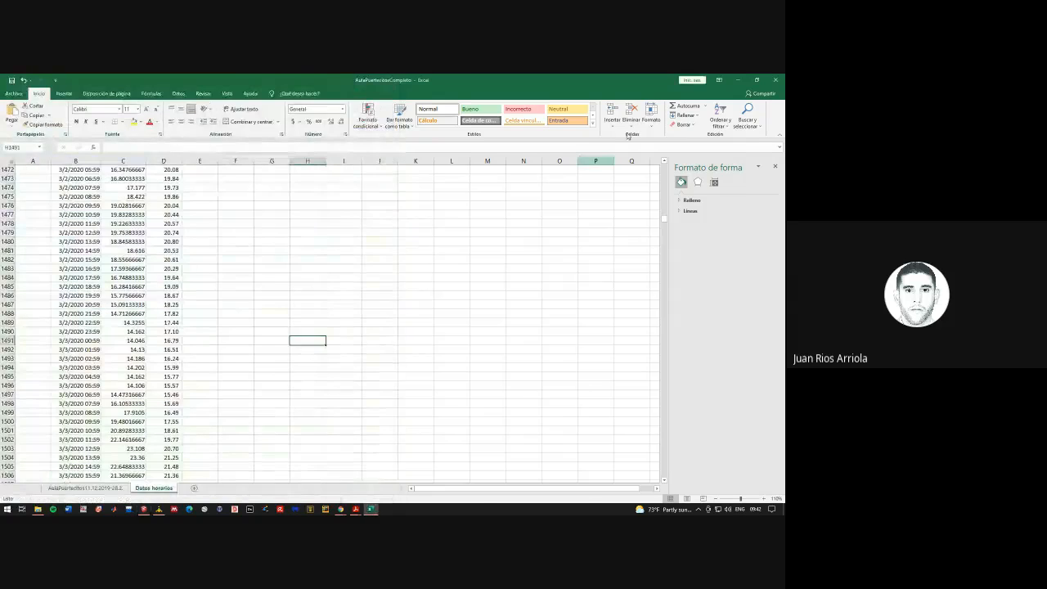
pyautogui.click(736, 80)
pyautogui.click(159, 508)
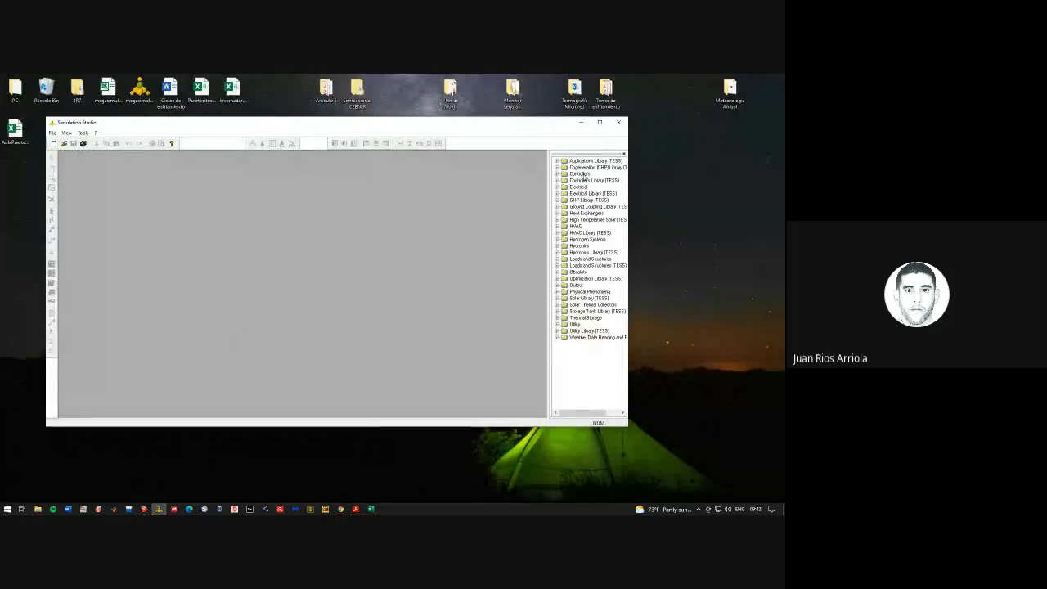
# Maximize Simulation Studio, open the Solar hot water system template to look over its component diagram, and close it
pyautogui.click(599, 122)
pyautogui.click(8, 98)
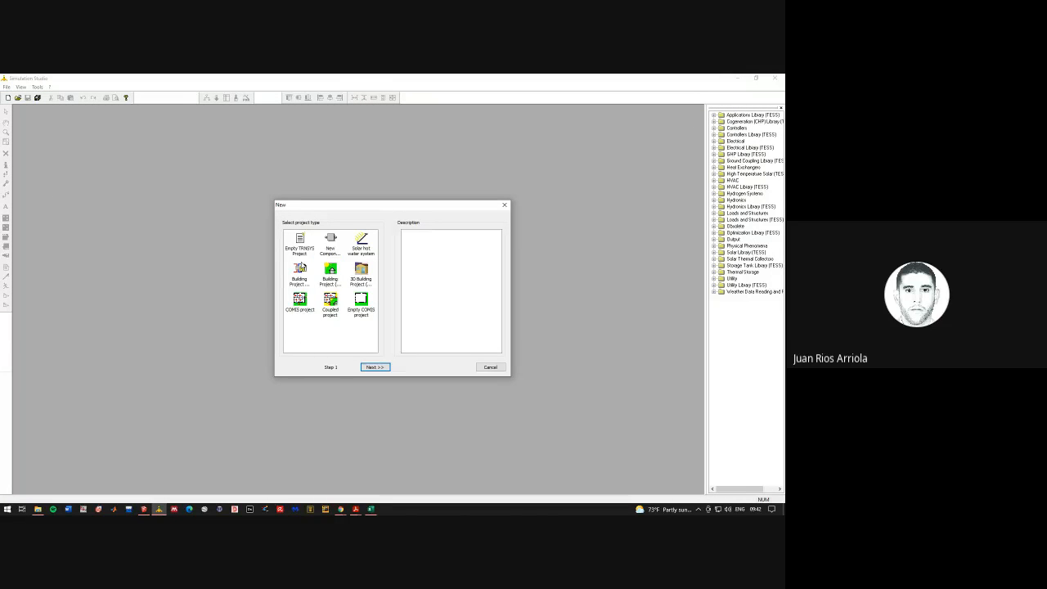
pyautogui.click(301, 241)
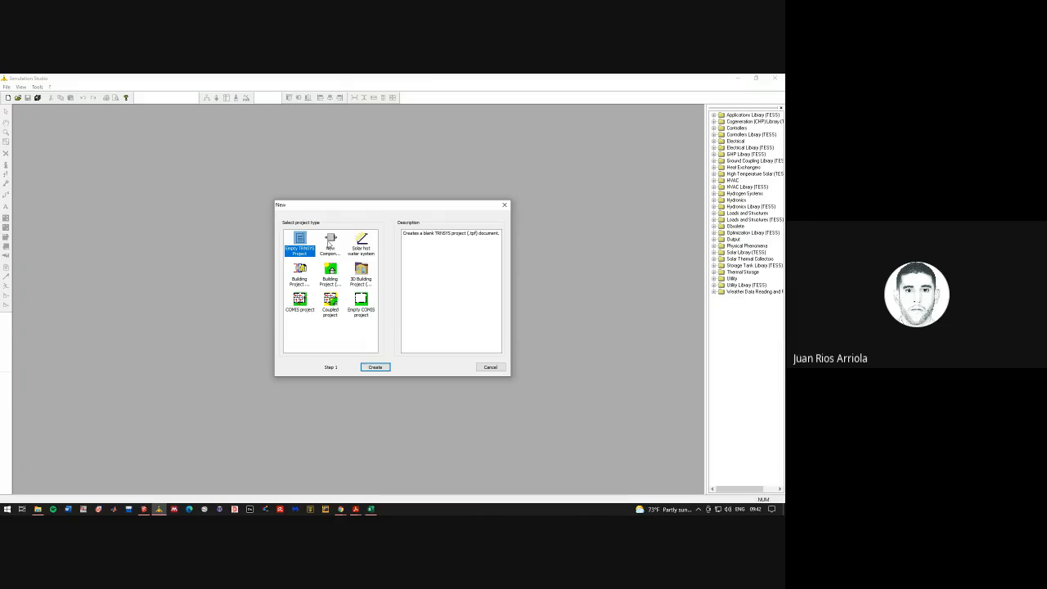
pyautogui.click(362, 241)
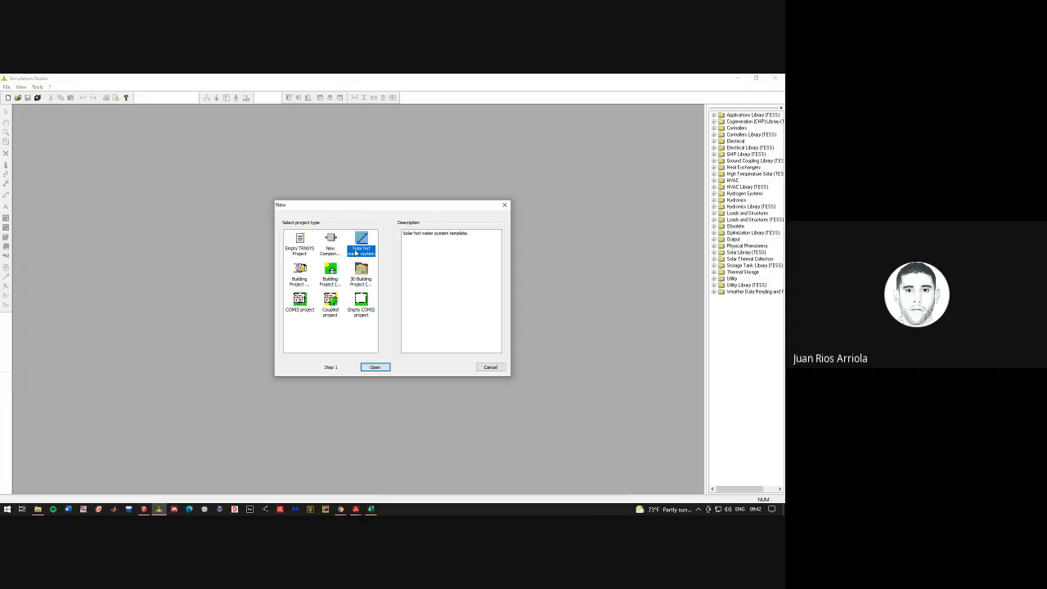
pyautogui.click(372, 367)
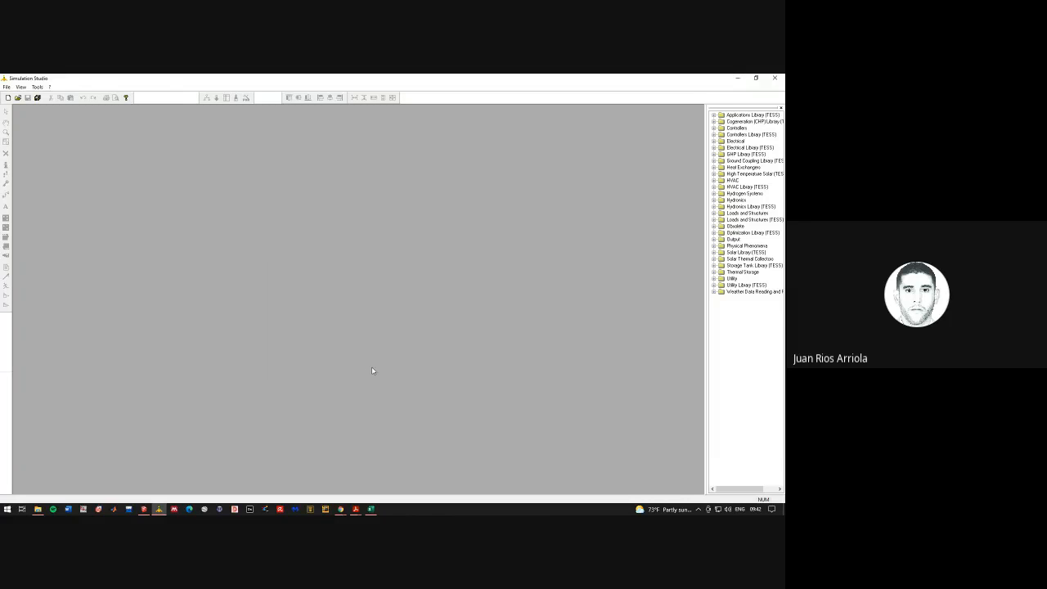
pyautogui.scroll(-2, 319, 335)
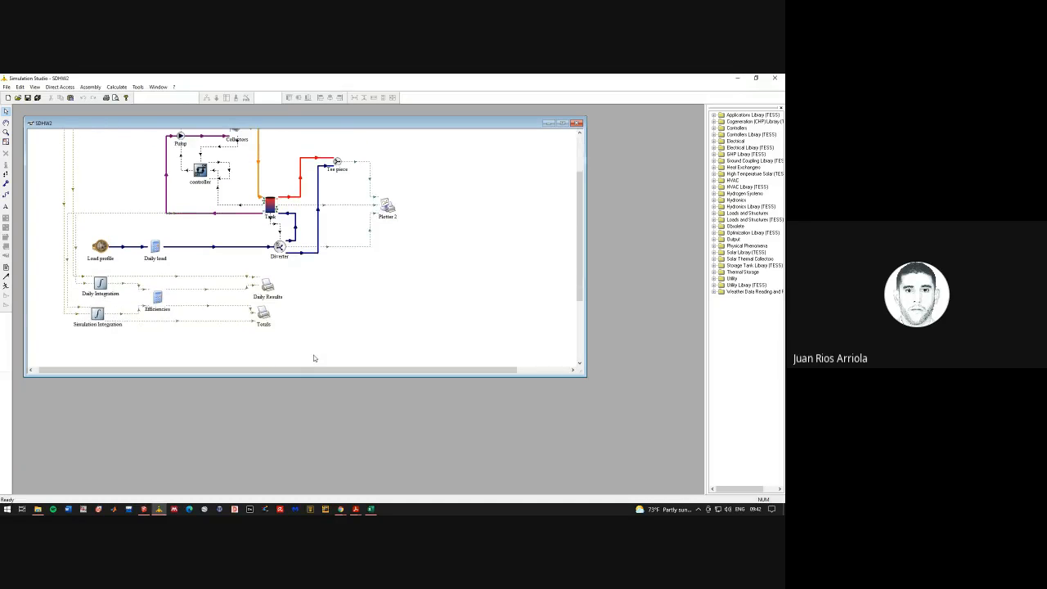
pyautogui.scroll(2, 313, 356)
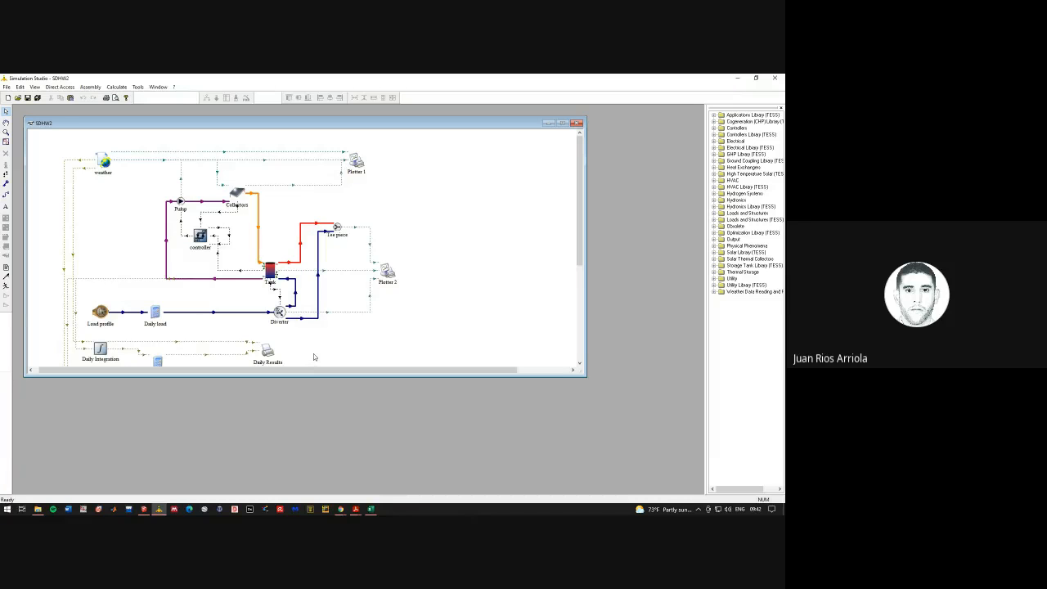
pyautogui.click(575, 124)
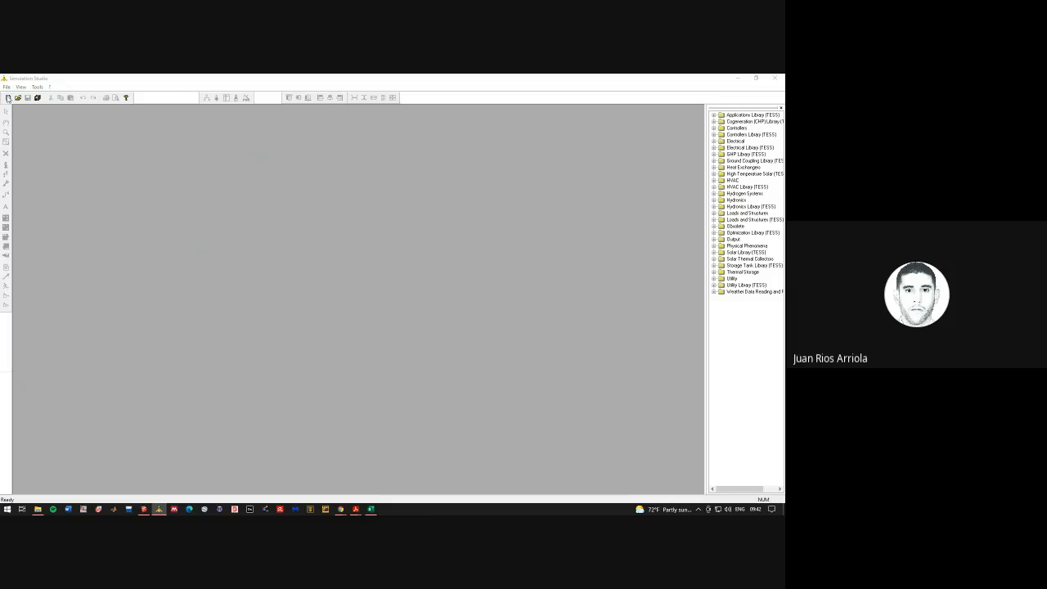
# Start a new project and compare the descriptions of the simplified, multizone and 3D building project types
pyautogui.click(7, 97)
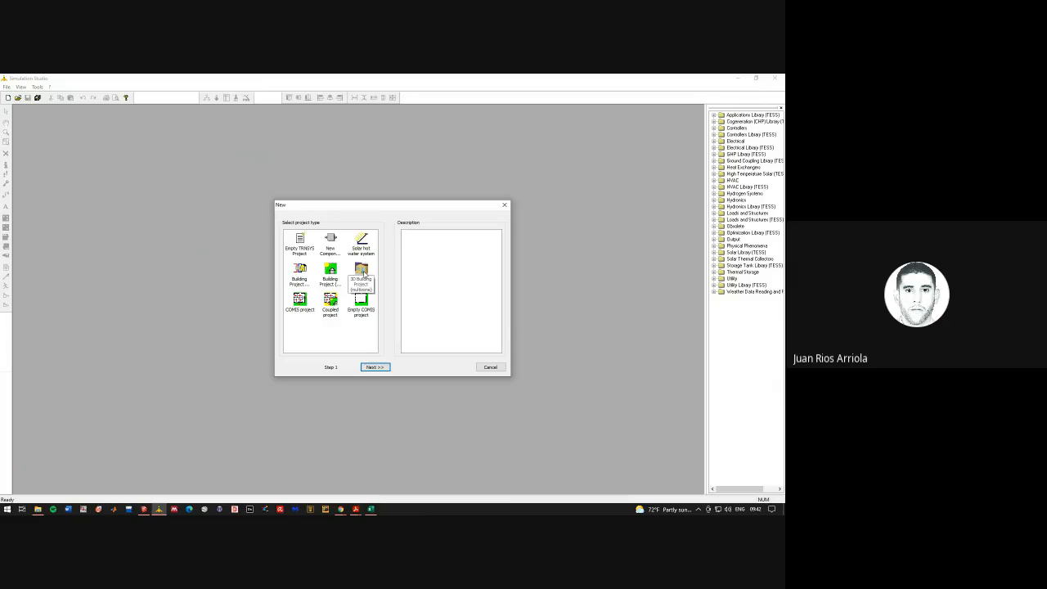
pyautogui.click(340, 509)
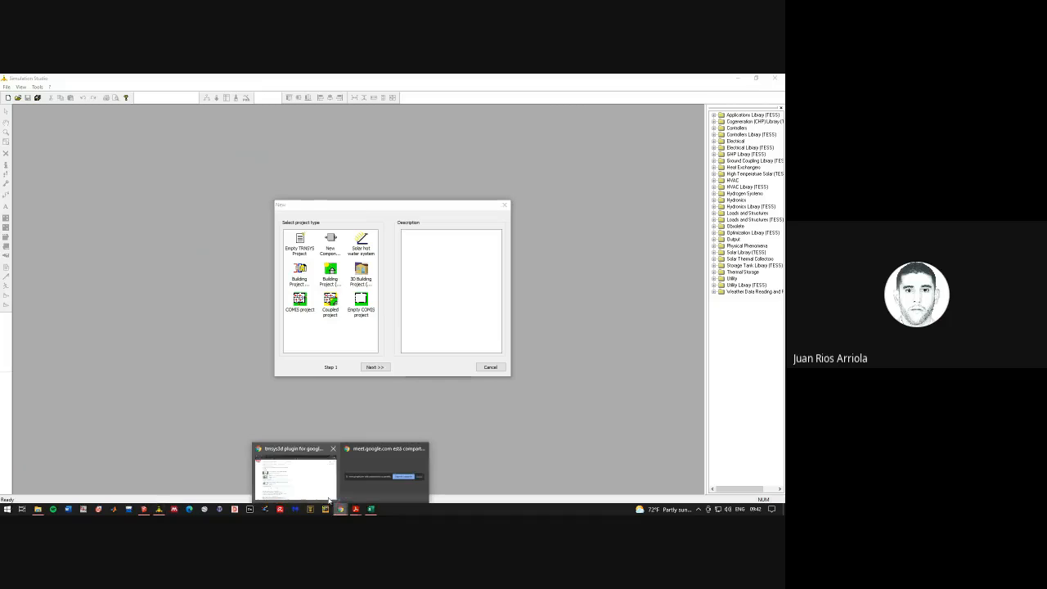
pyautogui.moveTo(368, 463)
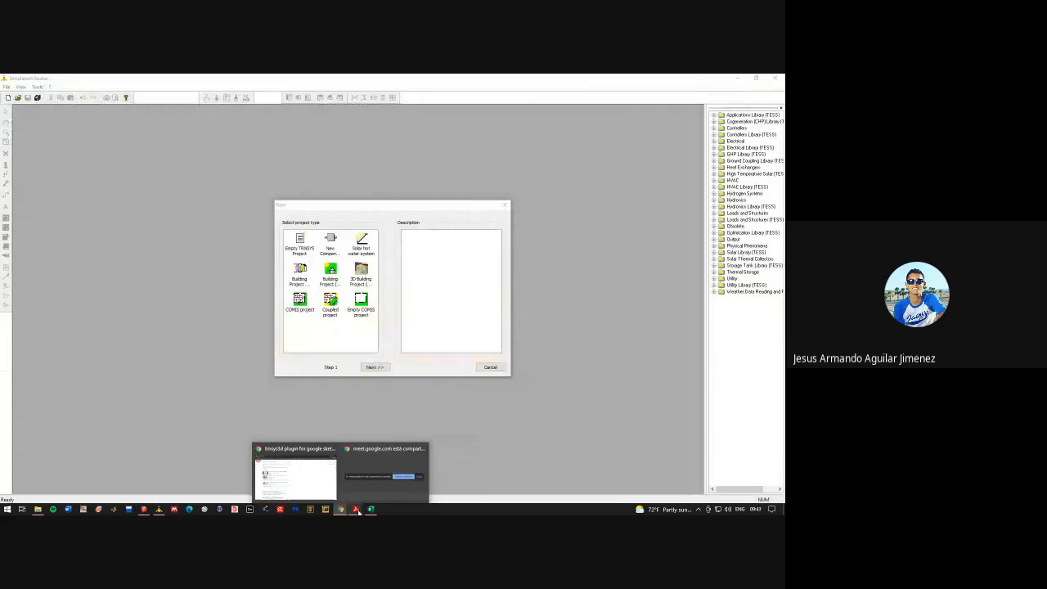
pyautogui.click(336, 392)
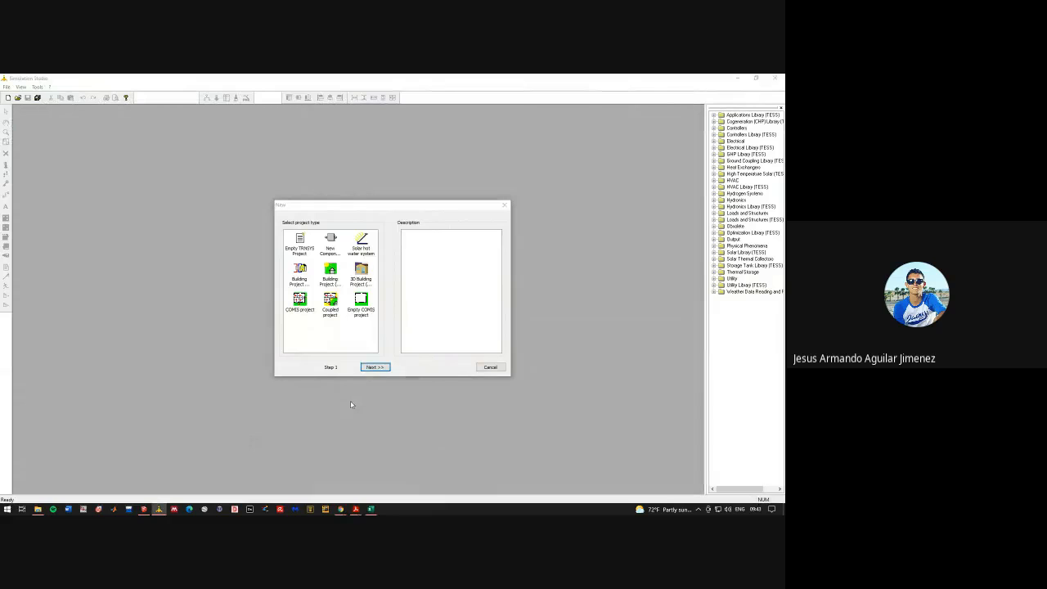
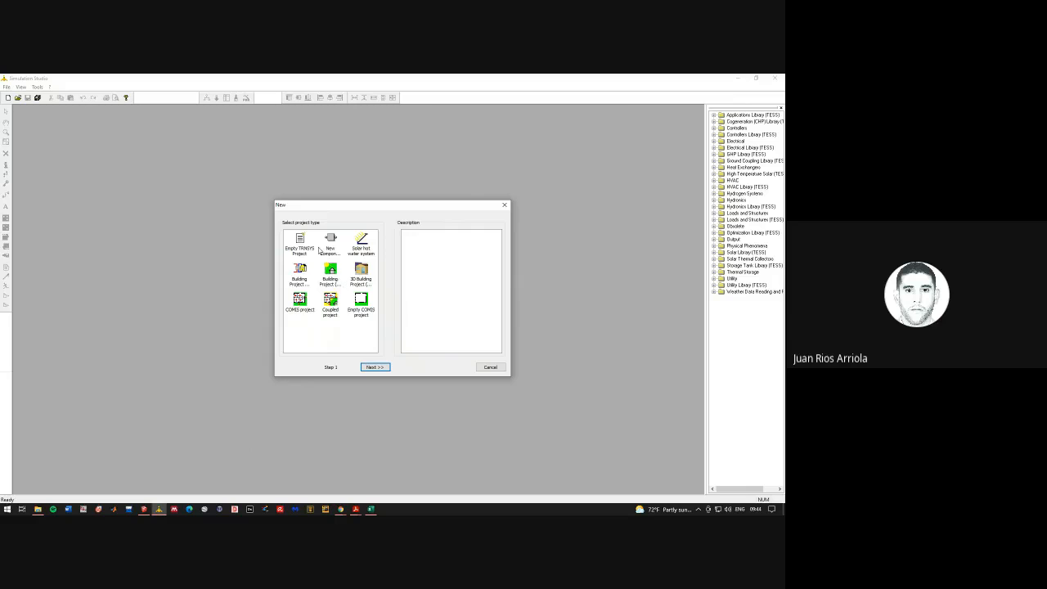
pyautogui.click(361, 273)
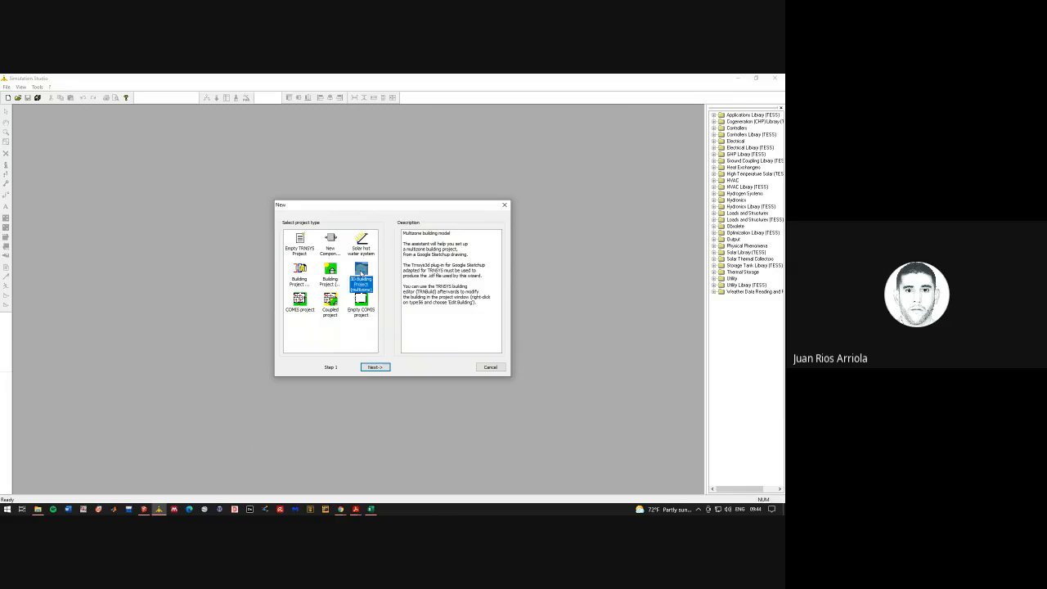
pyautogui.click(331, 276)
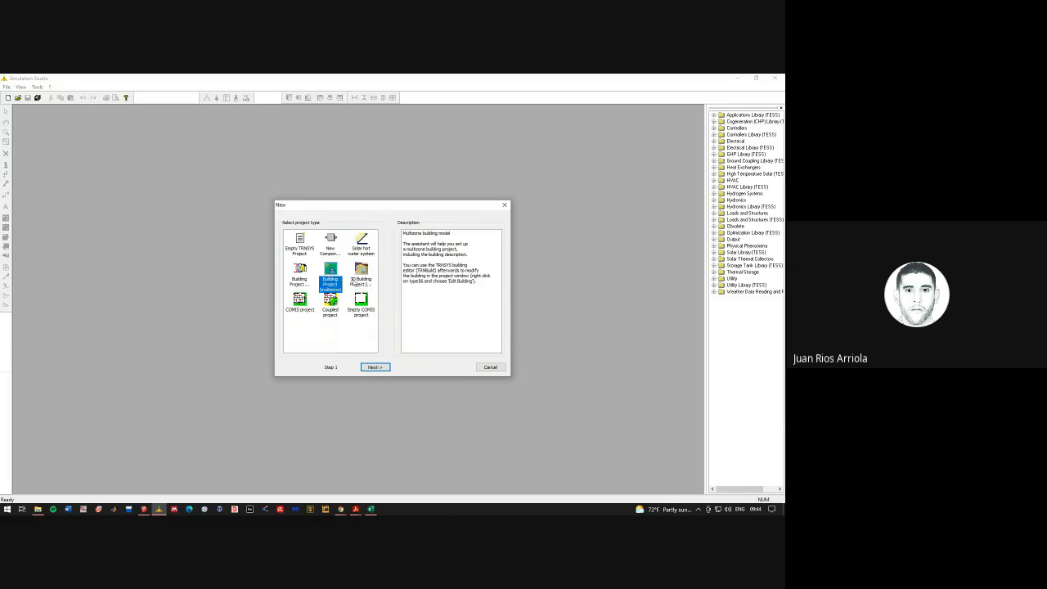
pyautogui.click(300, 270)
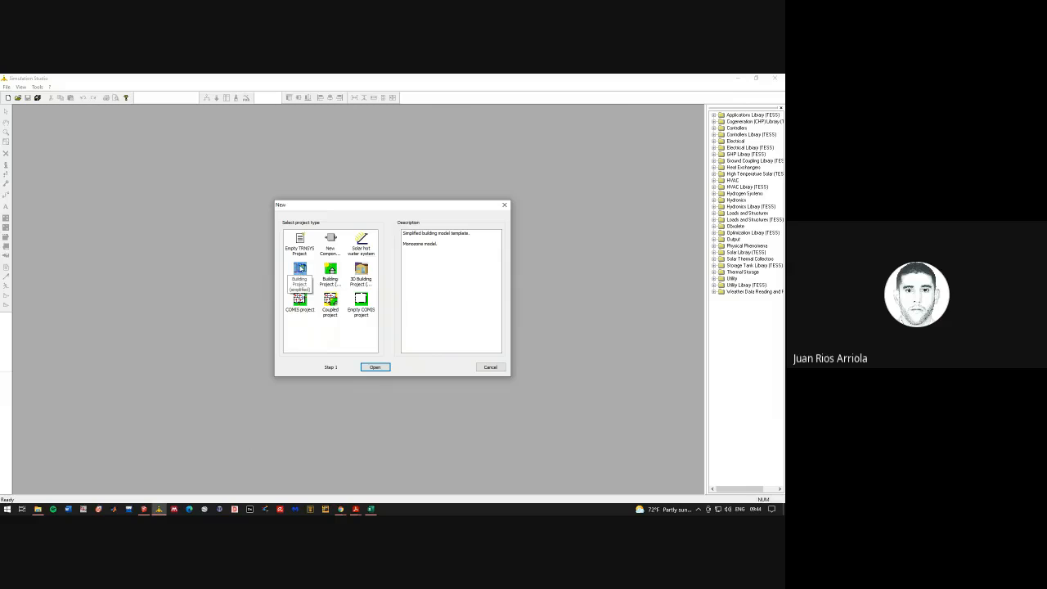
pyautogui.click(315, 346)
pyautogui.click(301, 269)
pyautogui.click(326, 283)
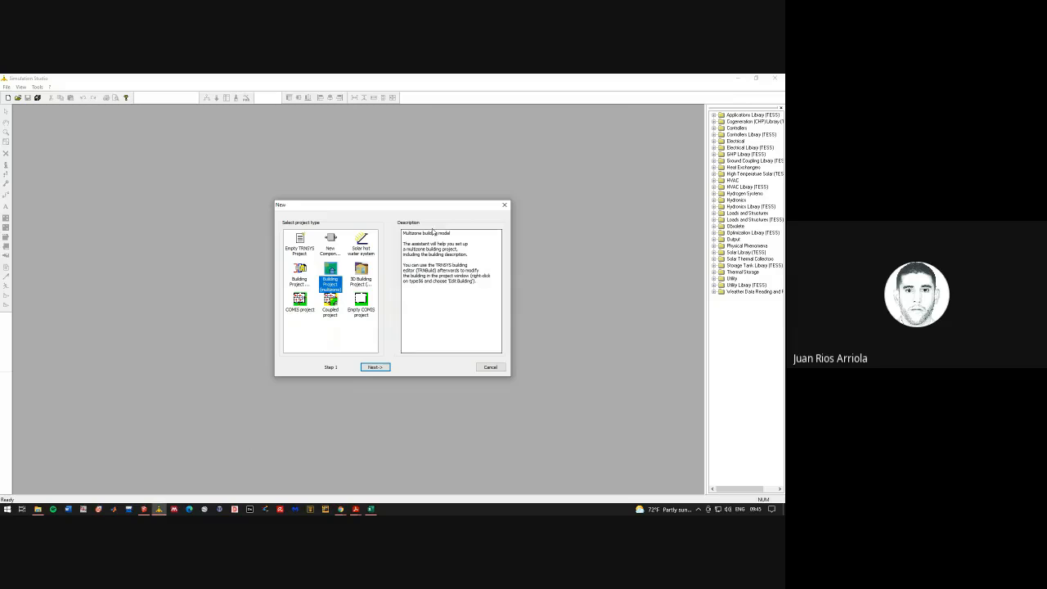
# Read the description of the 3D Building Project (multizone) type and continue the new-project wizard with it
pyautogui.click(362, 273)
pyautogui.click(331, 273)
pyautogui.click(357, 274)
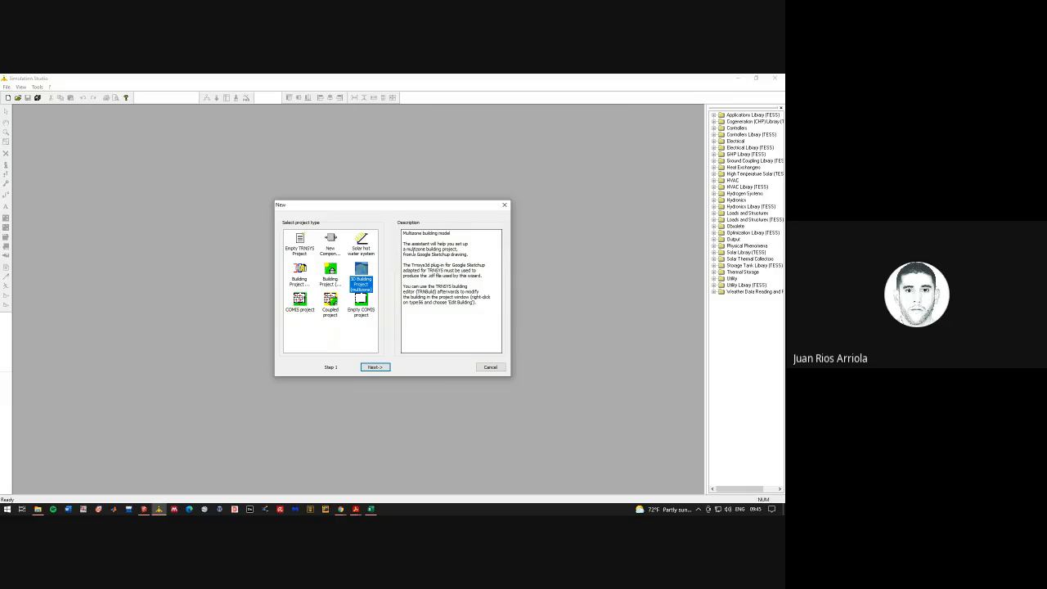
pyautogui.moveTo(417, 244); pyautogui.dragTo(466, 244)
pyautogui.click(466, 243)
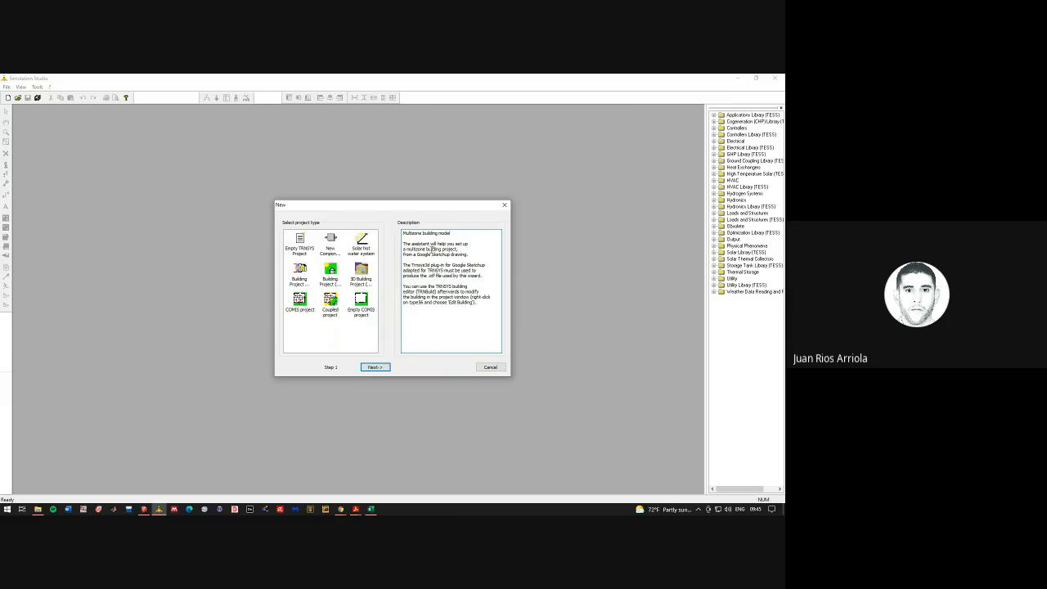
pyautogui.moveTo(409, 249)
pyautogui.mouseDown()
pyautogui.moveTo(468, 255)
pyautogui.moveTo(439, 254)
pyautogui.moveTo(465, 254)
pyautogui.moveTo(439, 265)
pyautogui.moveTo(464, 265)
pyautogui.moveTo(443, 276)
pyautogui.mouseUp()
pyautogui.click(468, 254)
pyautogui.click(460, 265)
pyautogui.click(441, 286)
pyautogui.click(449, 291)
pyautogui.moveTo(404, 284); pyautogui.dragTo(477, 304)
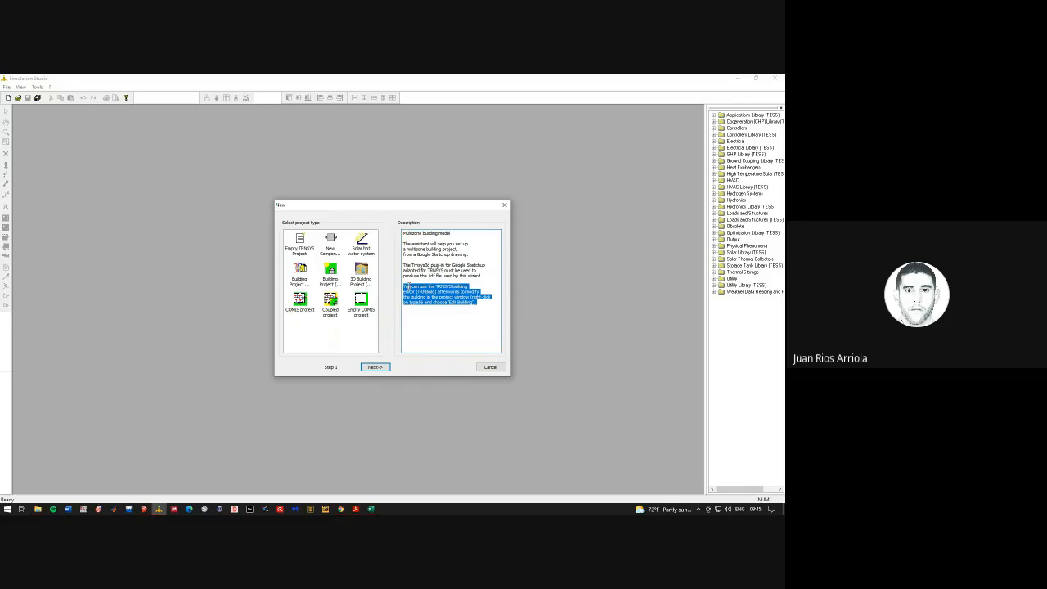
pyautogui.click(366, 275)
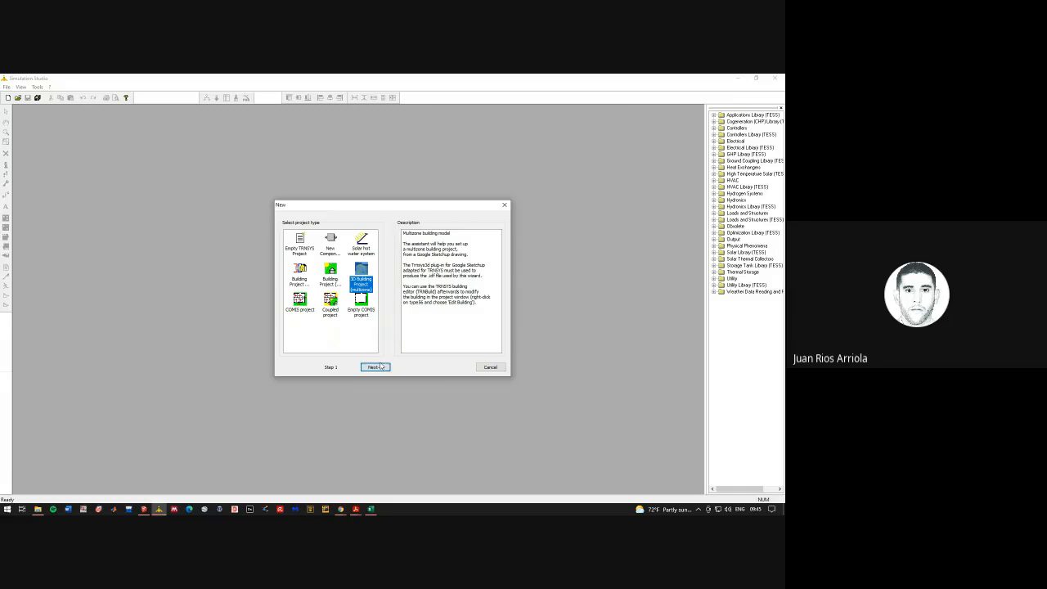
pyautogui.click(377, 368)
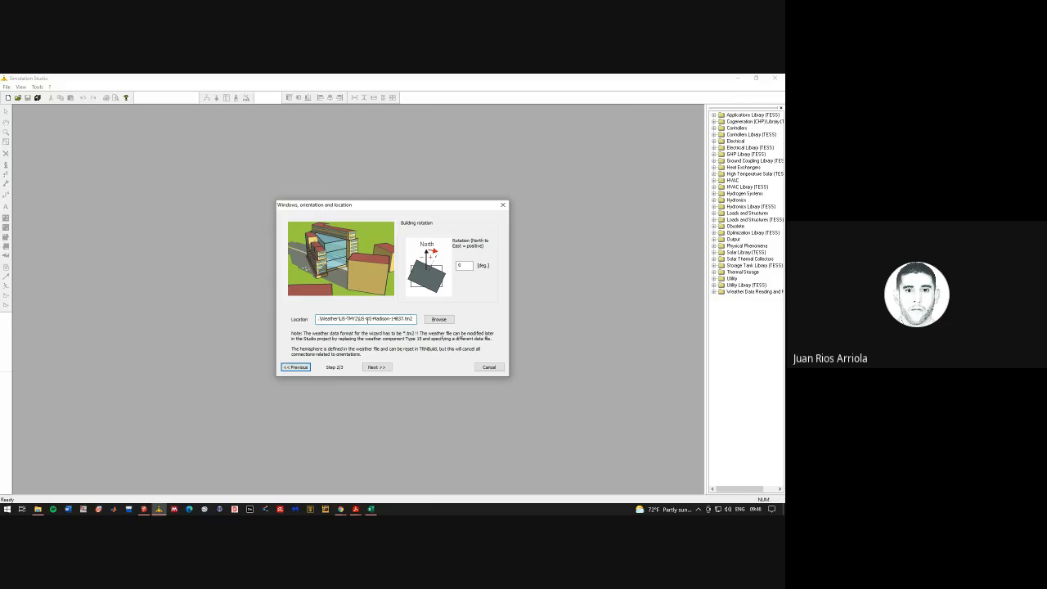
# Try to choose a TM2 weather file for the building location from the EPWs folder within the Desktop's meteorology folder
pyautogui.moveTo(403, 319); pyautogui.dragTo(415, 320)
pyautogui.click(439, 319)
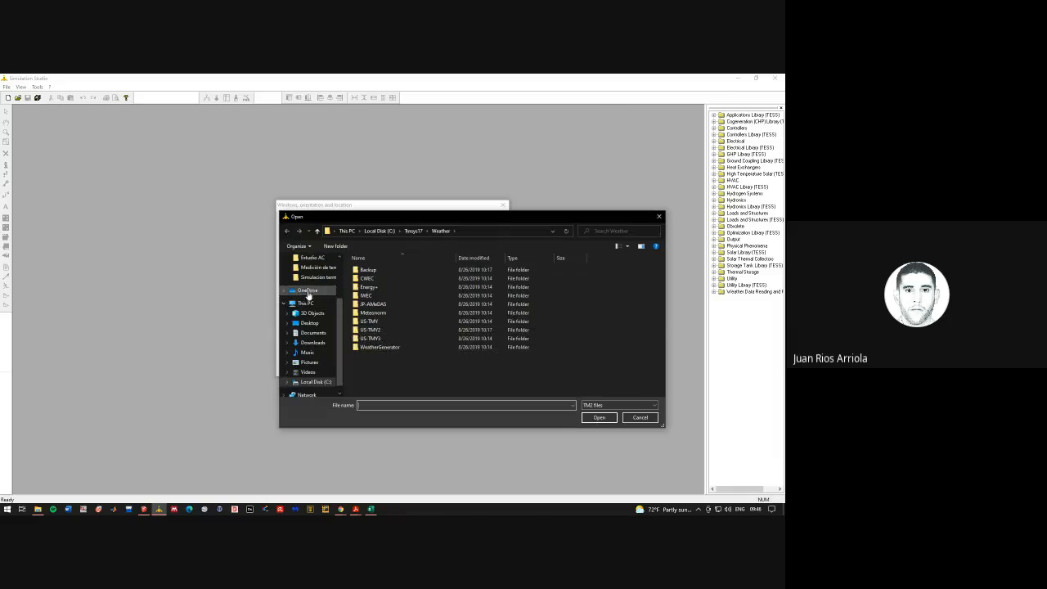
pyautogui.click(310, 323)
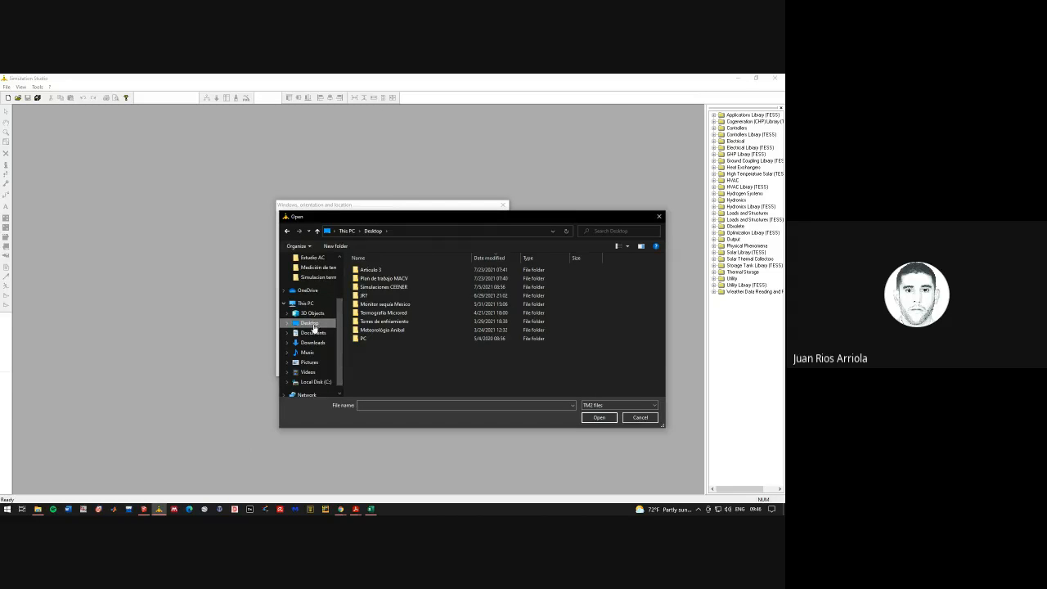
pyautogui.doubleClick(398, 329)
pyautogui.doubleClick(398, 270)
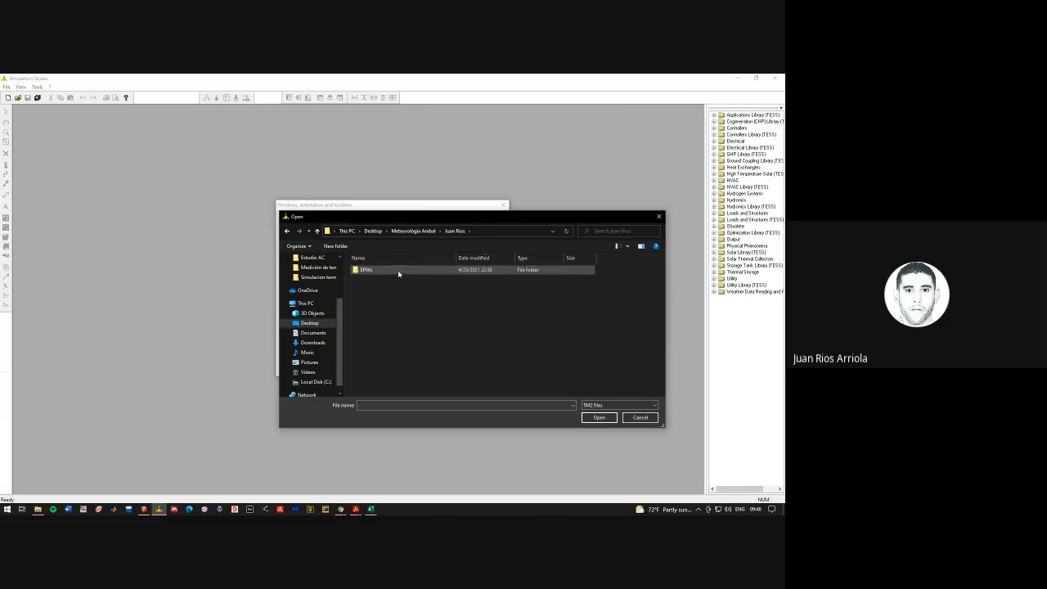
pyautogui.doubleClick(397, 270)
pyautogui.click(605, 406)
pyautogui.click(605, 408)
pyautogui.click(606, 407)
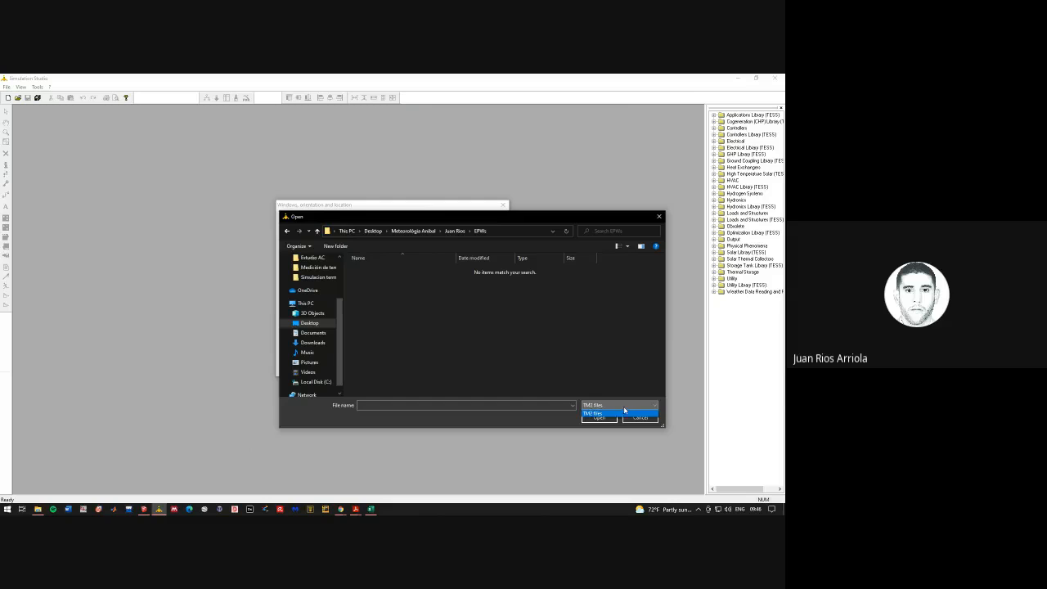
pyautogui.click(519, 408)
pyautogui.click(639, 418)
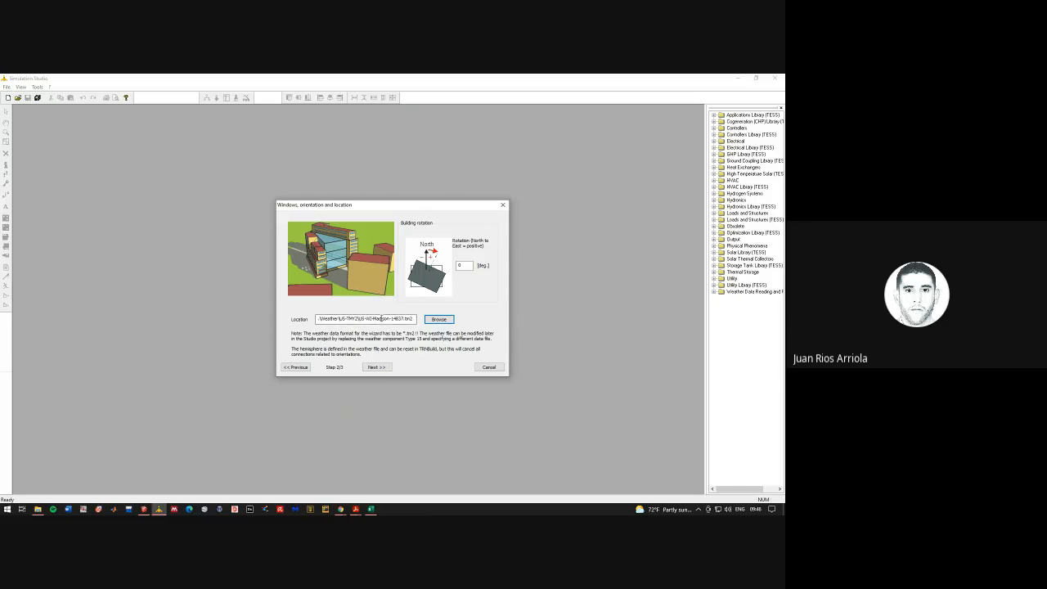
# Accept the default weather location, building rotation and movable shading values, and create the project from Aulas.idf
pyautogui.click(376, 367)
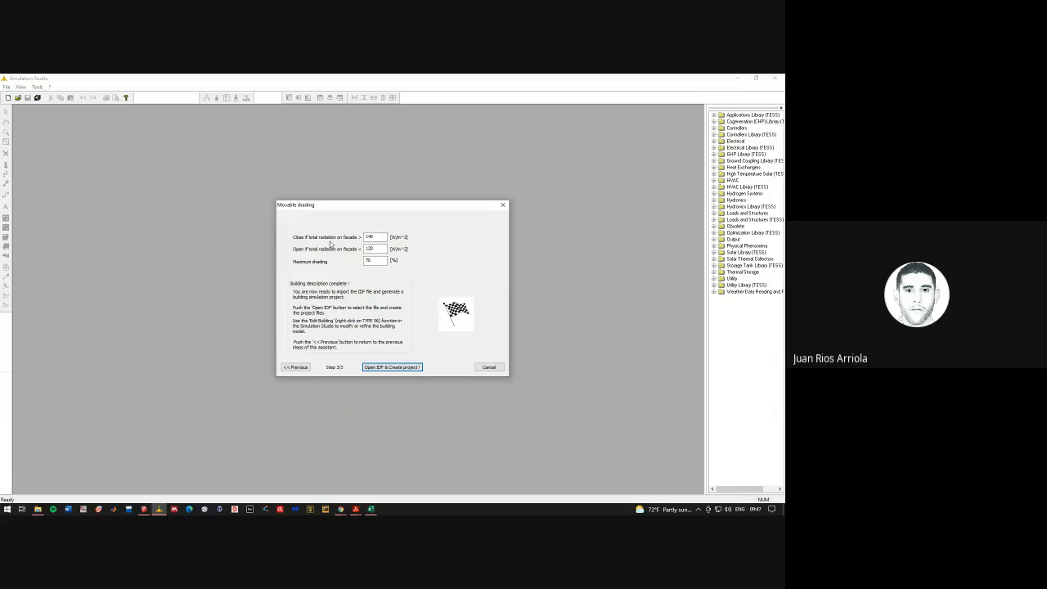
pyautogui.doubleClick(368, 237)
pyautogui.click(378, 236)
pyautogui.click(376, 247)
pyautogui.moveTo(374, 261); pyautogui.dragTo(352, 259)
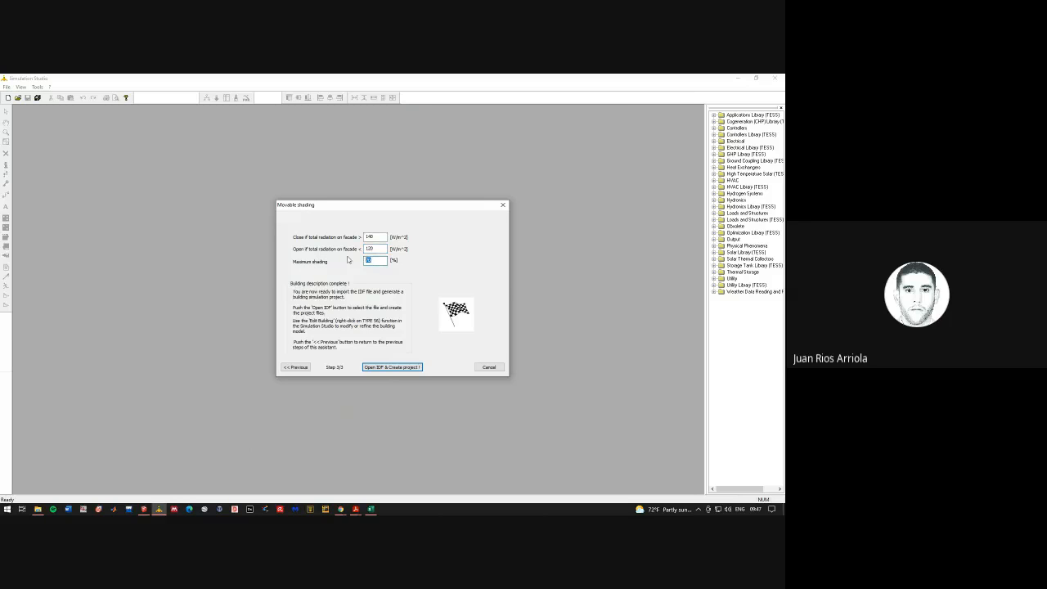
pyautogui.click(391, 369)
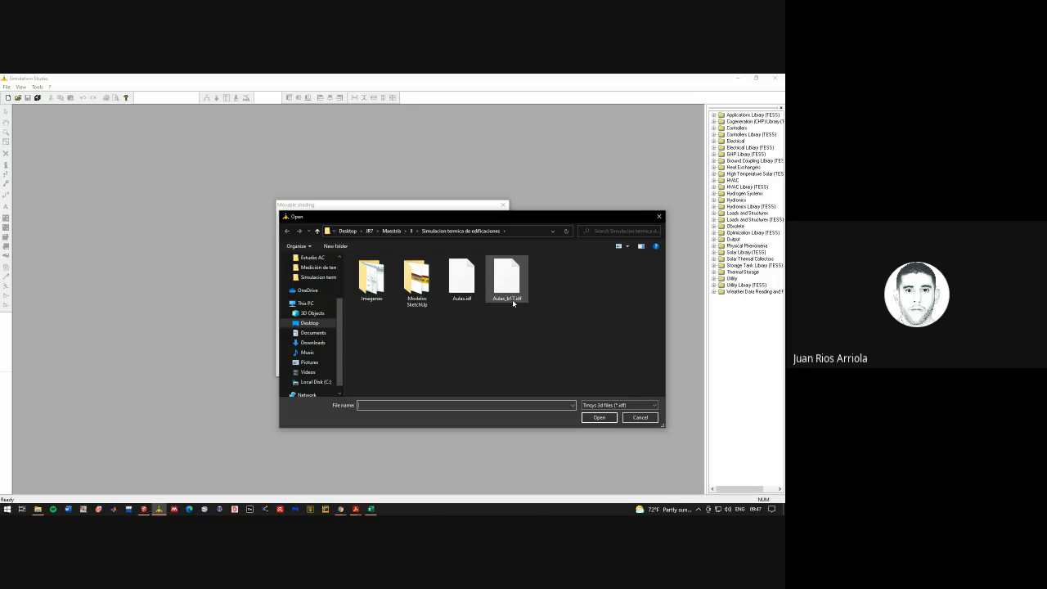
pyautogui.doubleClick(456, 277)
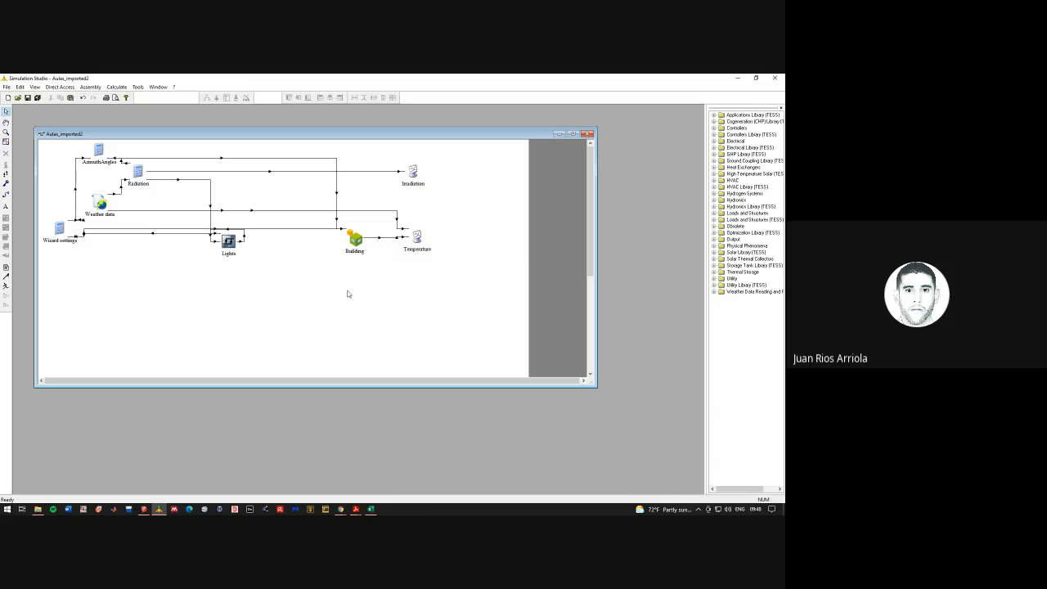
# Select the Building component in the imported project's diagram
pyautogui.click(354, 241)
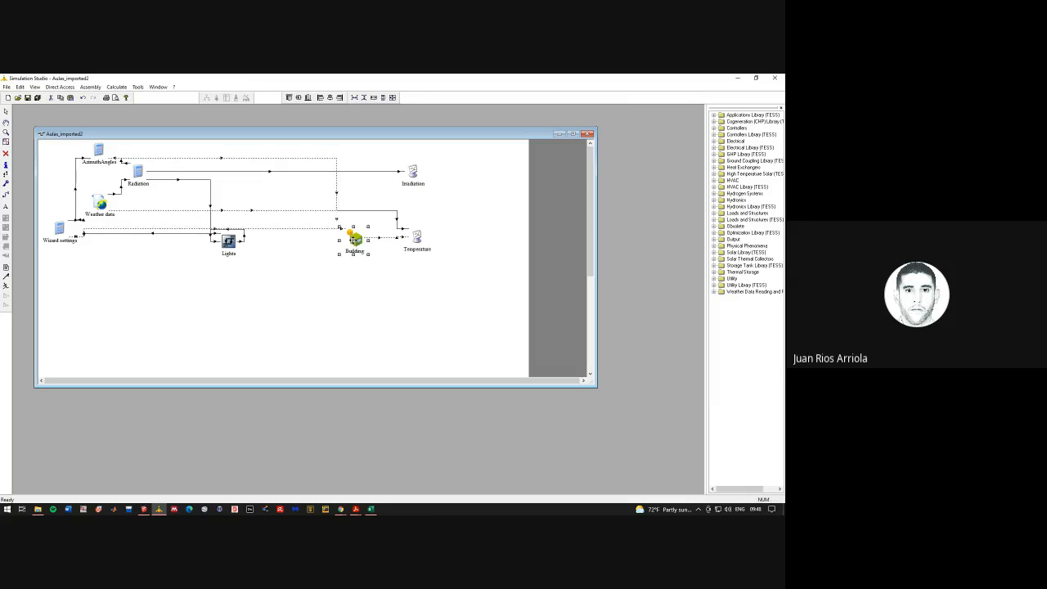
# Open the Building component for editing in TRNBuild, and view the classroom geometry from another angle in SketchUp
pyautogui.rightClick(354, 240)
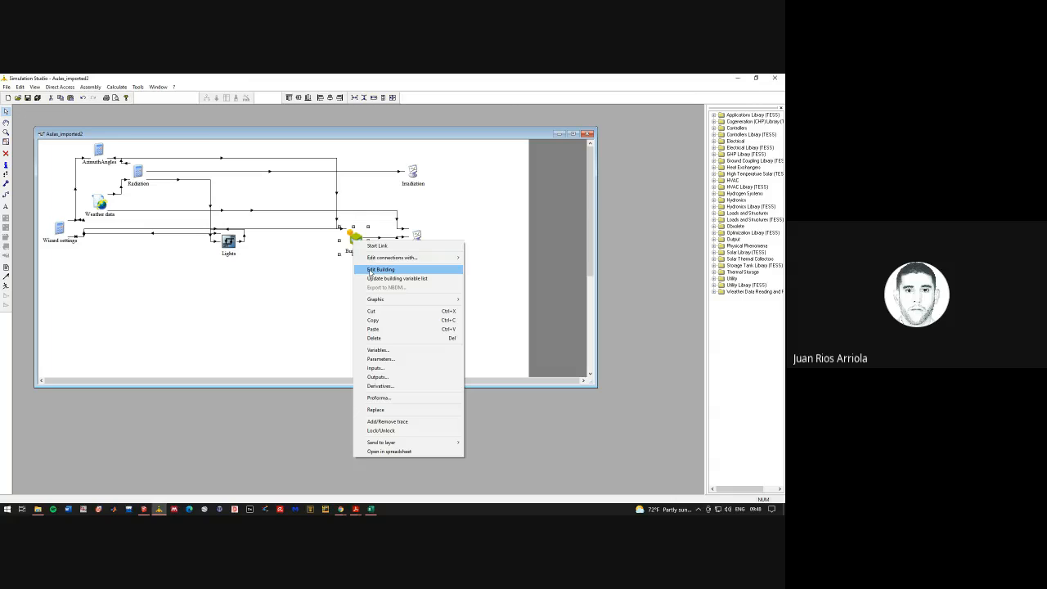
pyautogui.click(370, 270)
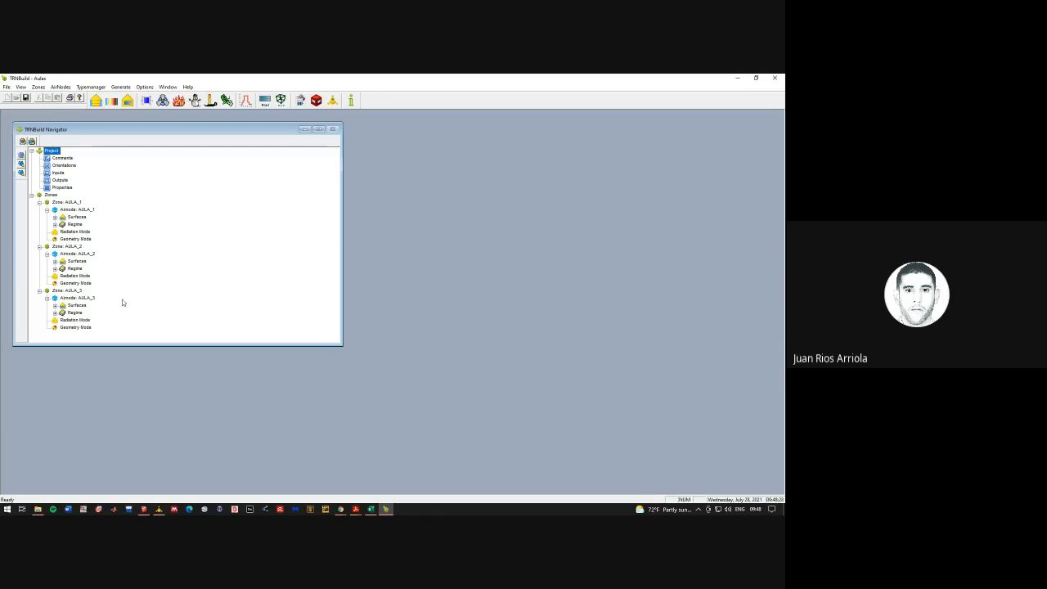
pyautogui.click(143, 509)
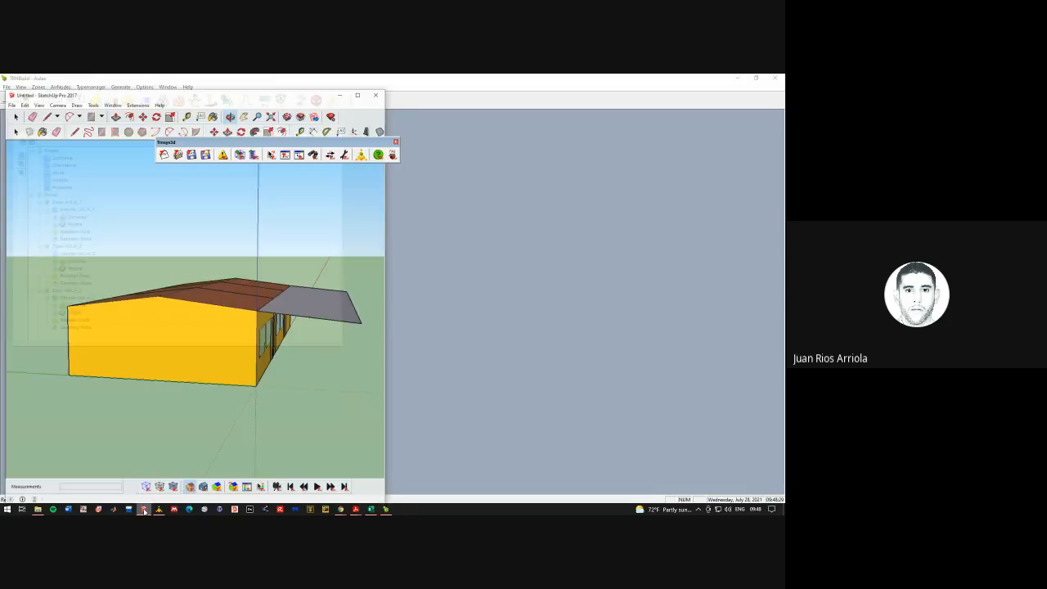
pyautogui.moveTo(303, 369)
pyautogui.mouseDown()
pyautogui.moveTo(93, 352)
pyautogui.moveTo(142, 362)
pyautogui.moveTo(175, 299)
pyautogui.moveTo(210, 346)
pyautogui.moveTo(210, 457)
pyautogui.moveTo(189, 236)
pyautogui.mouseUp()
pyautogui.click(345, 80)
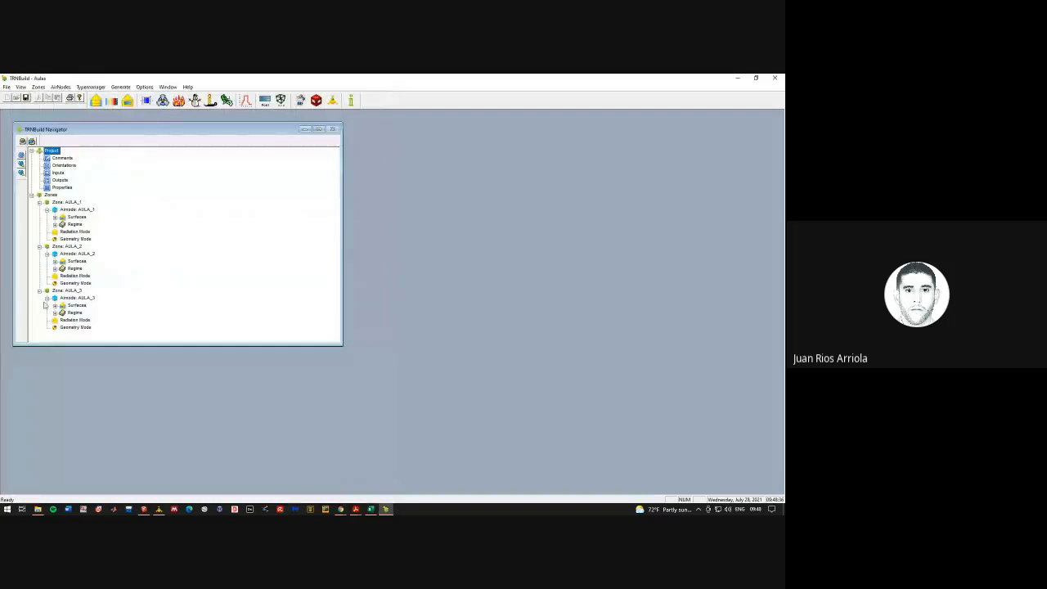
# Expand the surfaces and windows of airnode AULA_1 and open its adjacent wall, surface 13, to check its details
pyautogui.click(55, 217)
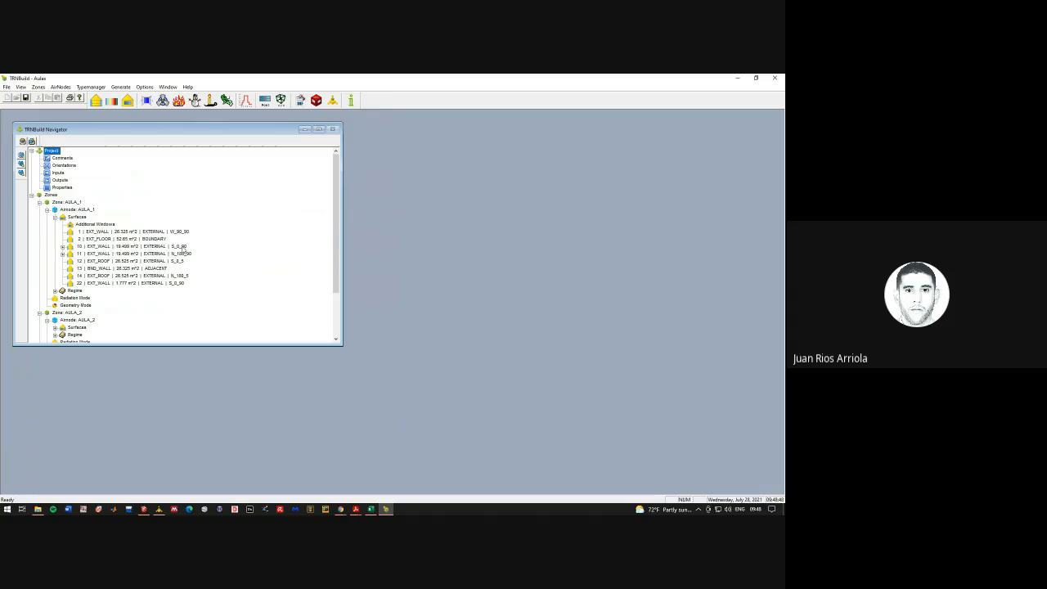
pyautogui.click(63, 247)
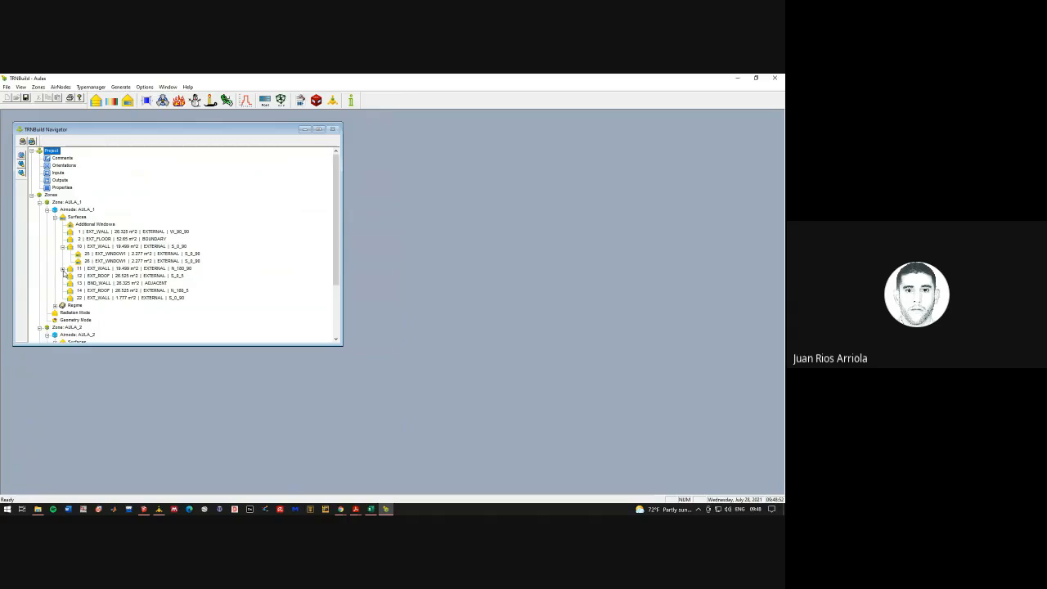
pyautogui.click(63, 269)
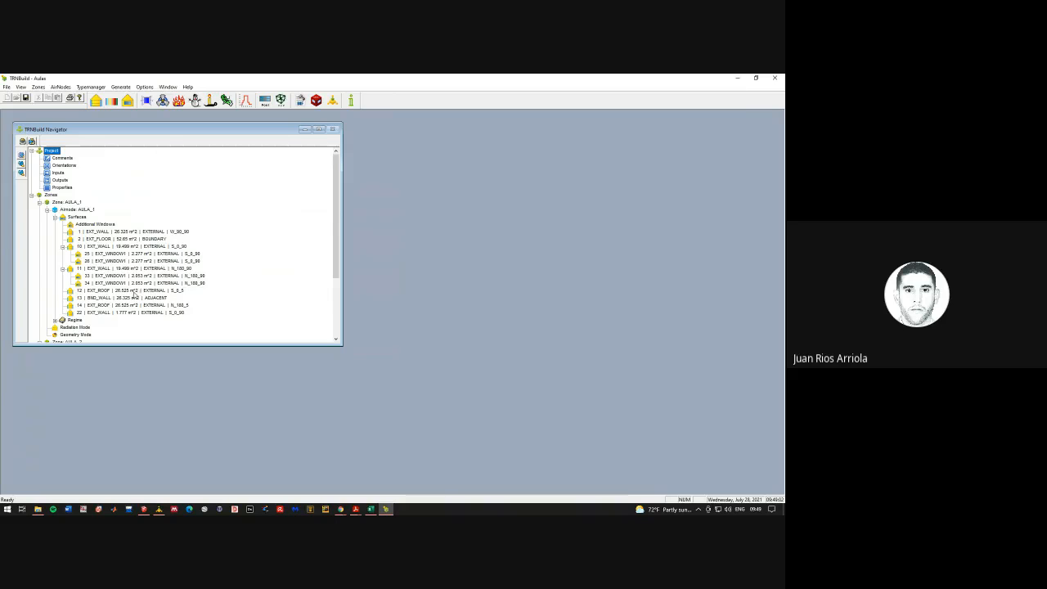
pyautogui.doubleClick(117, 297)
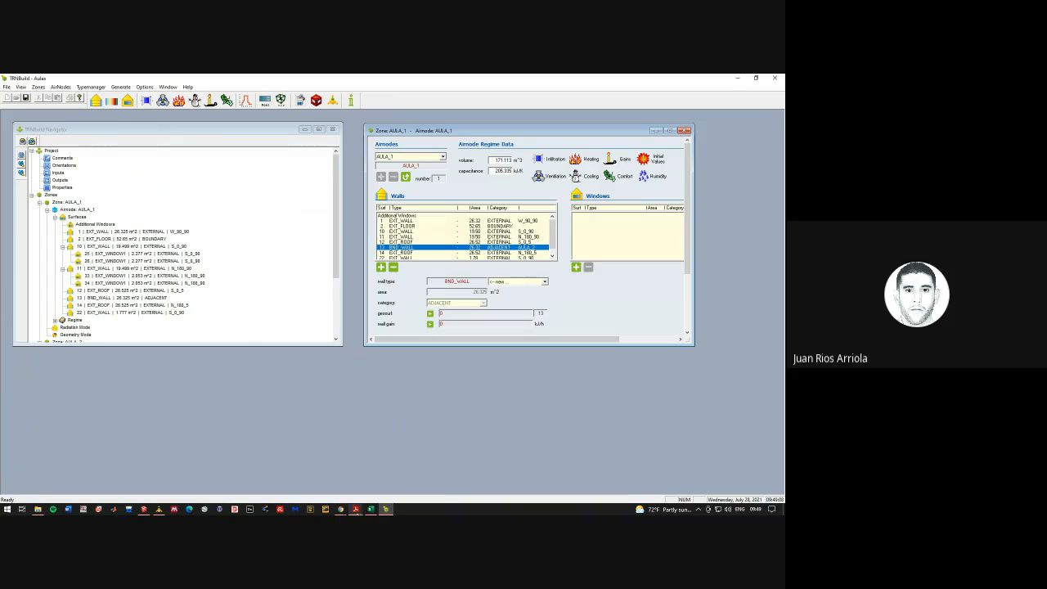
pyautogui.click(193, 331)
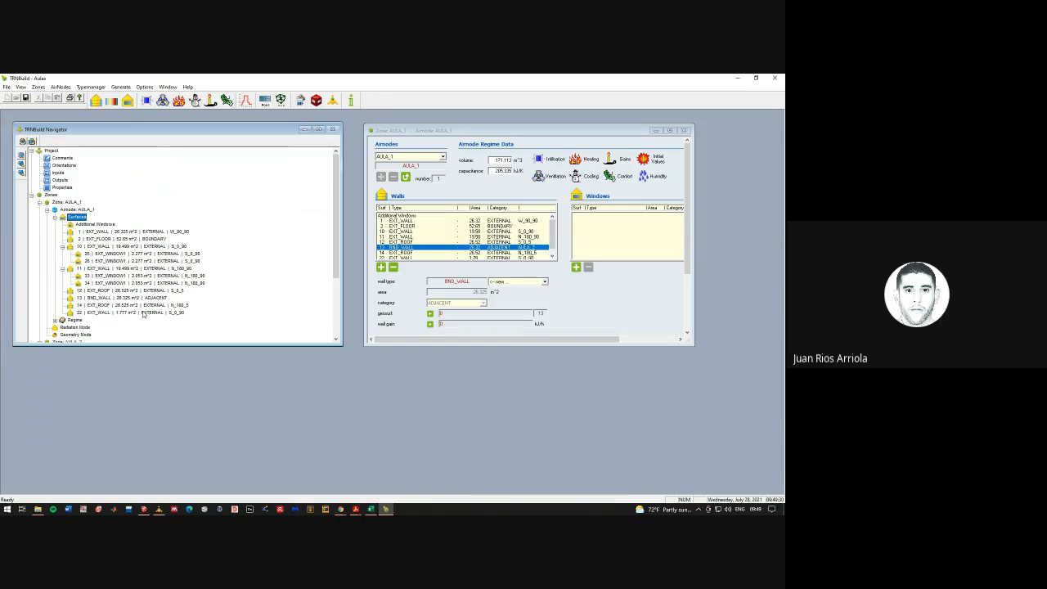
# Expand the surfaces of airnode AULA_2 and the windows of its south and north external walls for review
pyautogui.scroll(-2, 137, 333)
pyautogui.scroll(2, 134, 327)
pyautogui.scroll(-2, 69, 331)
pyautogui.scroll(-2, 51, 260)
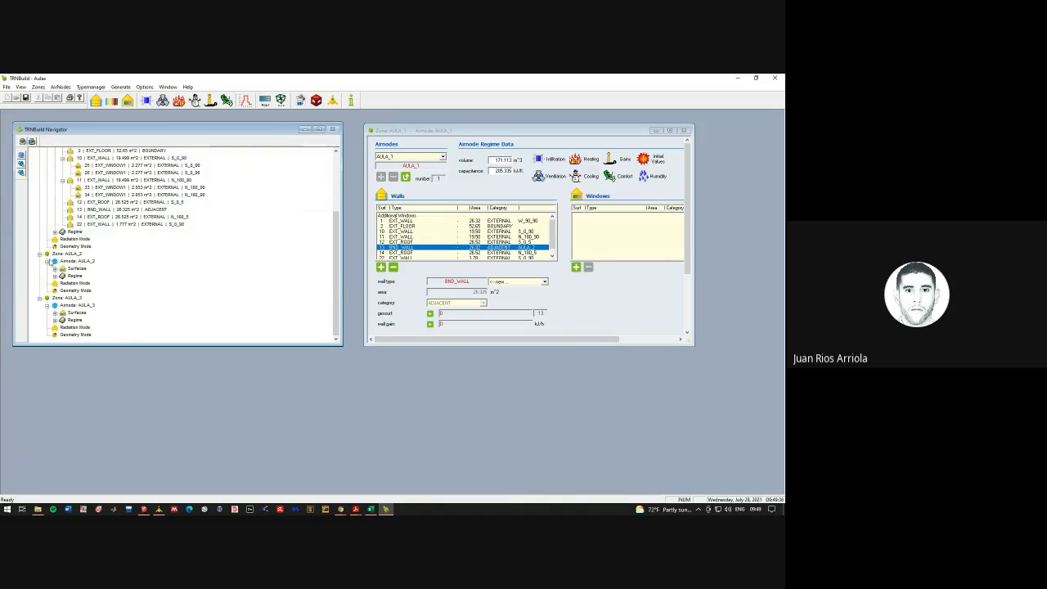
pyautogui.click(55, 268)
pyautogui.scroll(-1, 55, 258)
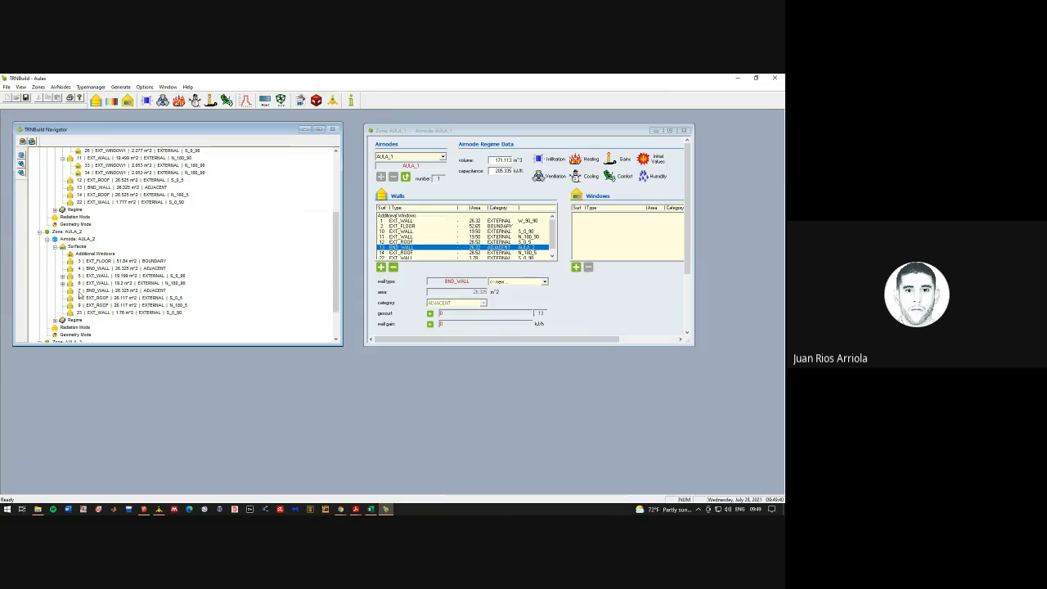
pyautogui.click(62, 276)
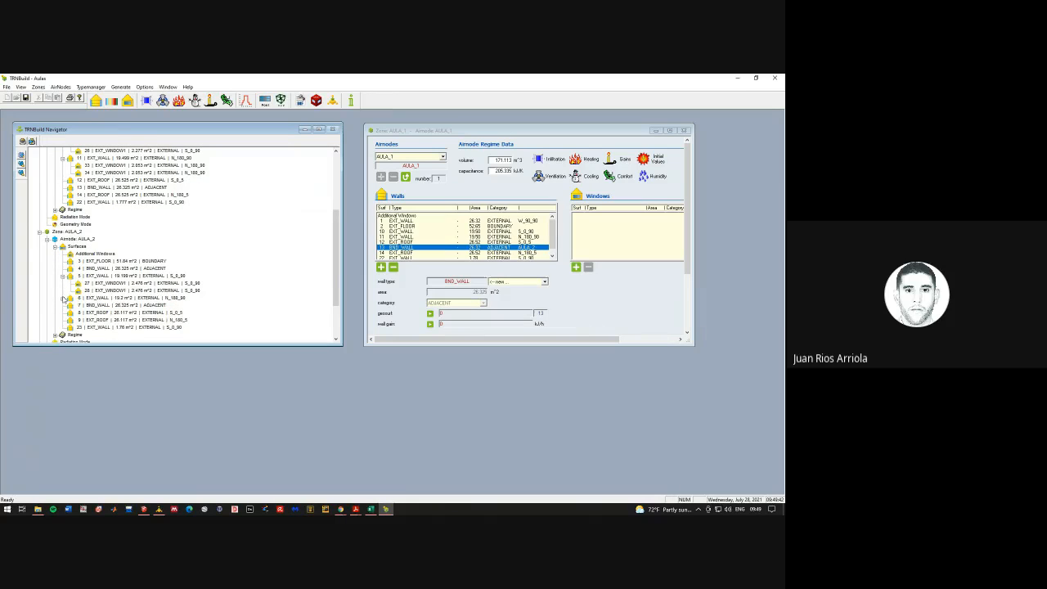
pyautogui.click(62, 298)
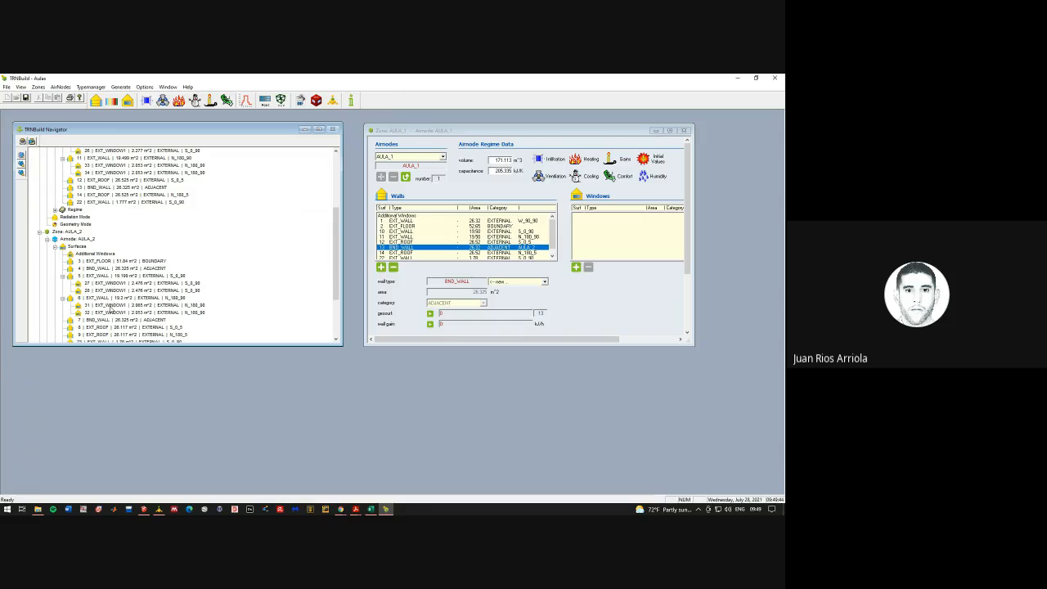
# Expand the surfaces of airnode AULA_3 and the windows of its two external walls, surfaces 16 and 18
pyautogui.scroll(-3, 109, 308)
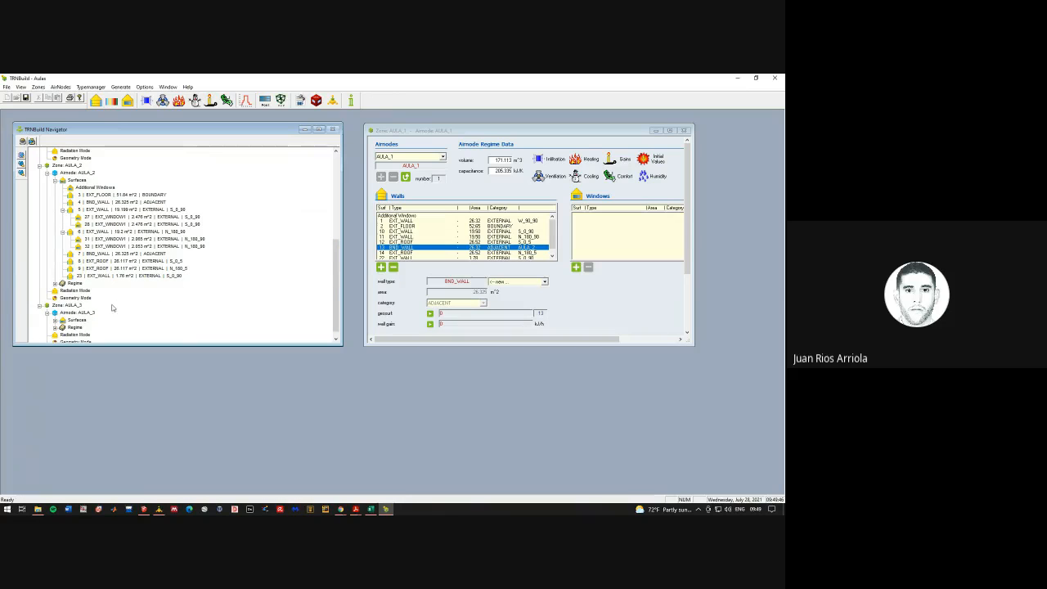
pyautogui.scroll(-1, 52, 311)
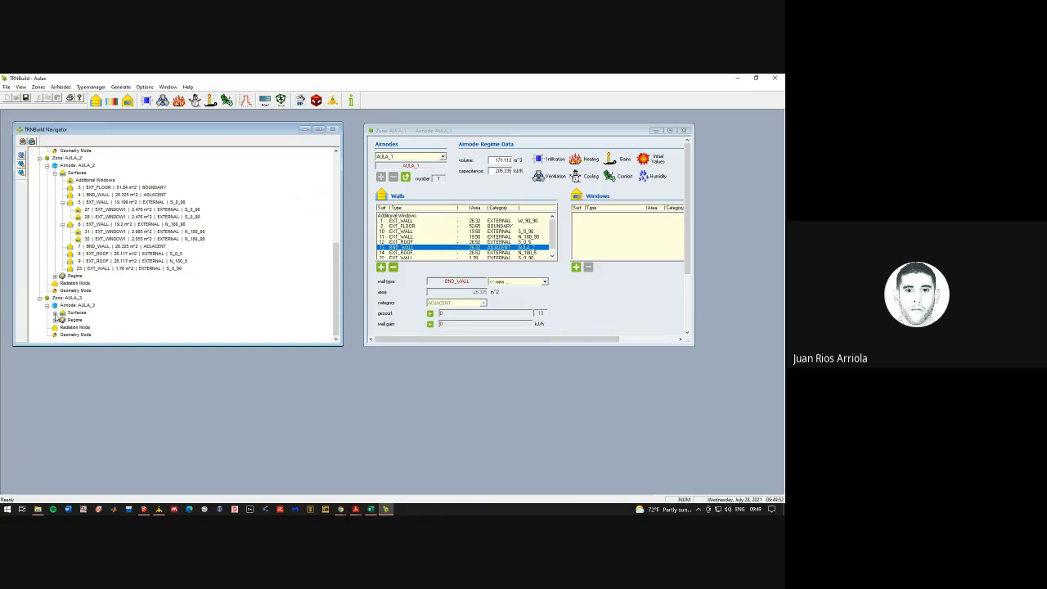
pyautogui.click(55, 313)
pyautogui.scroll(-1, 178, 291)
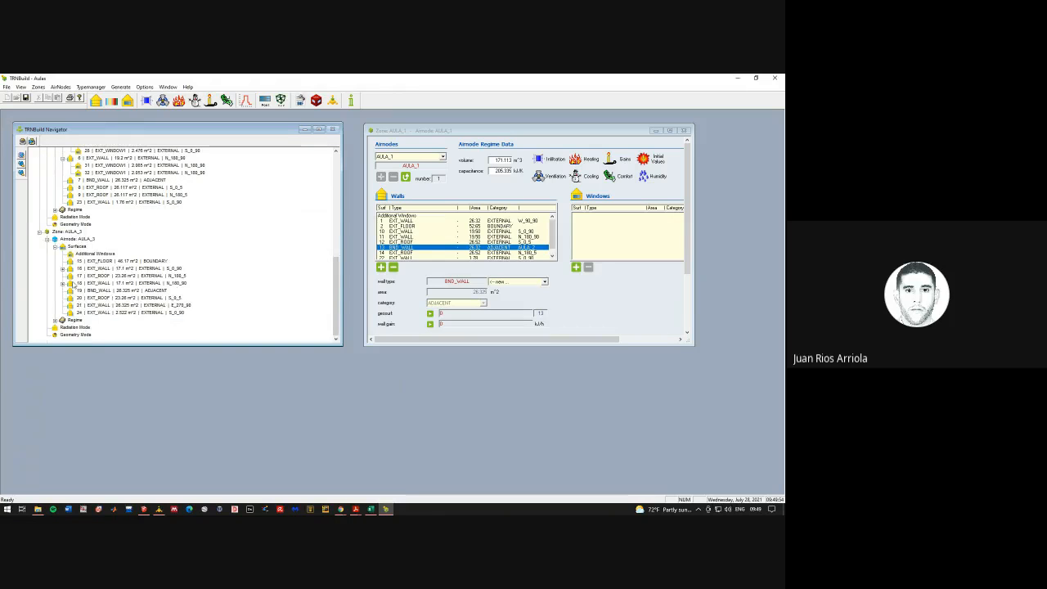
pyautogui.click(62, 283)
pyautogui.click(63, 269)
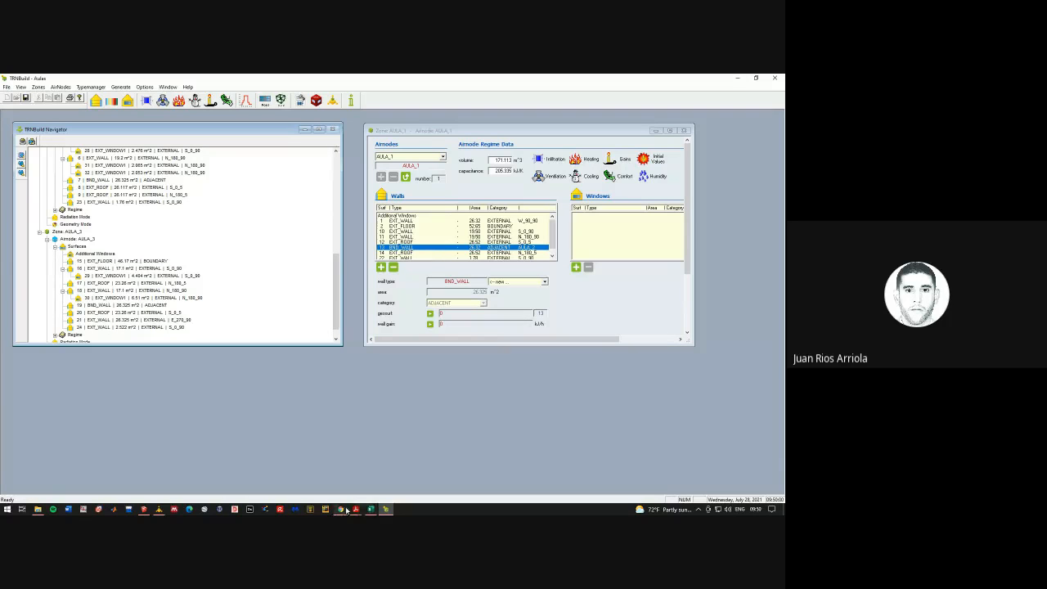
# Switch to the SketchUp model and examine the windows on both long facades, then return to TRNBuild
pyautogui.click(144, 509)
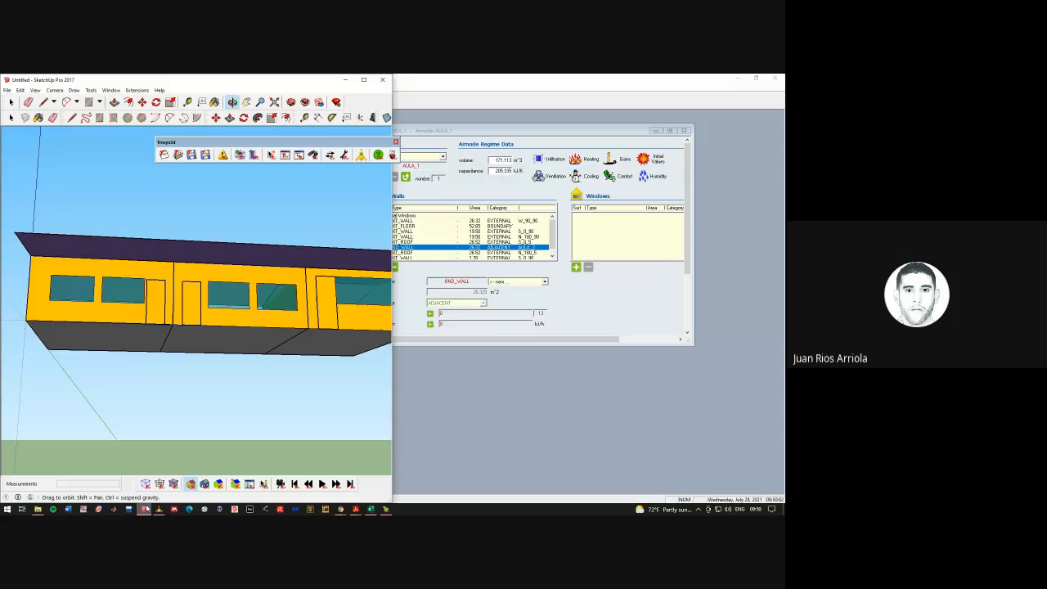
pyautogui.moveTo(228, 367)
pyautogui.mouseDown()
pyautogui.moveTo(208, 379)
pyautogui.moveTo(283, 371)
pyautogui.moveTo(123, 342)
pyautogui.mouseUp()
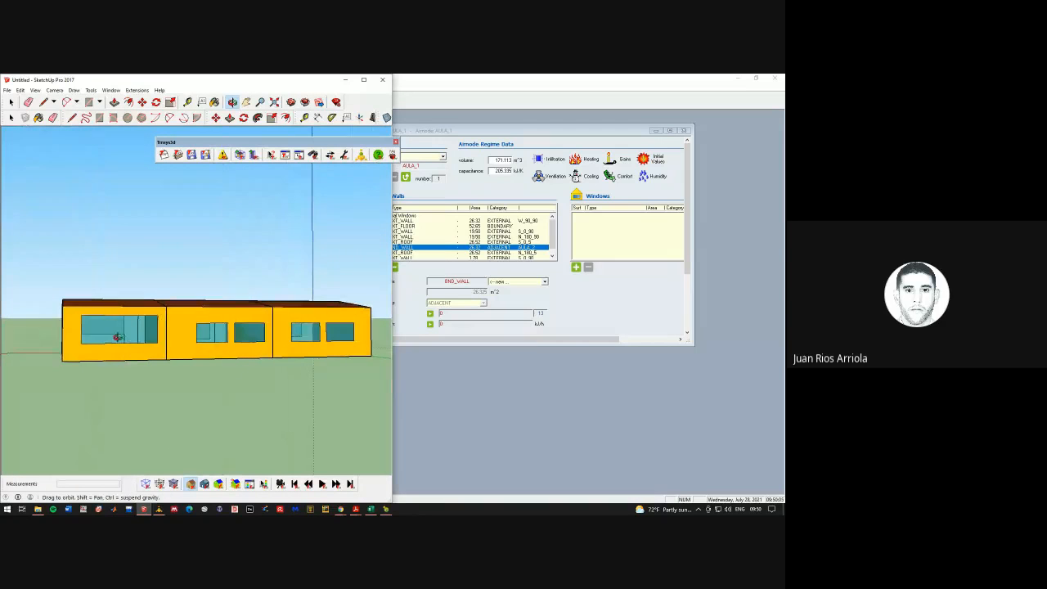
pyautogui.doubleClick(103, 326)
pyautogui.moveTo(194, 303)
pyautogui.mouseDown()
pyautogui.moveTo(147, 344)
pyautogui.moveTo(176, 327)
pyautogui.moveTo(327, 311)
pyautogui.moveTo(270, 312)
pyautogui.mouseUp()
pyautogui.scroll(5, 270, 312)
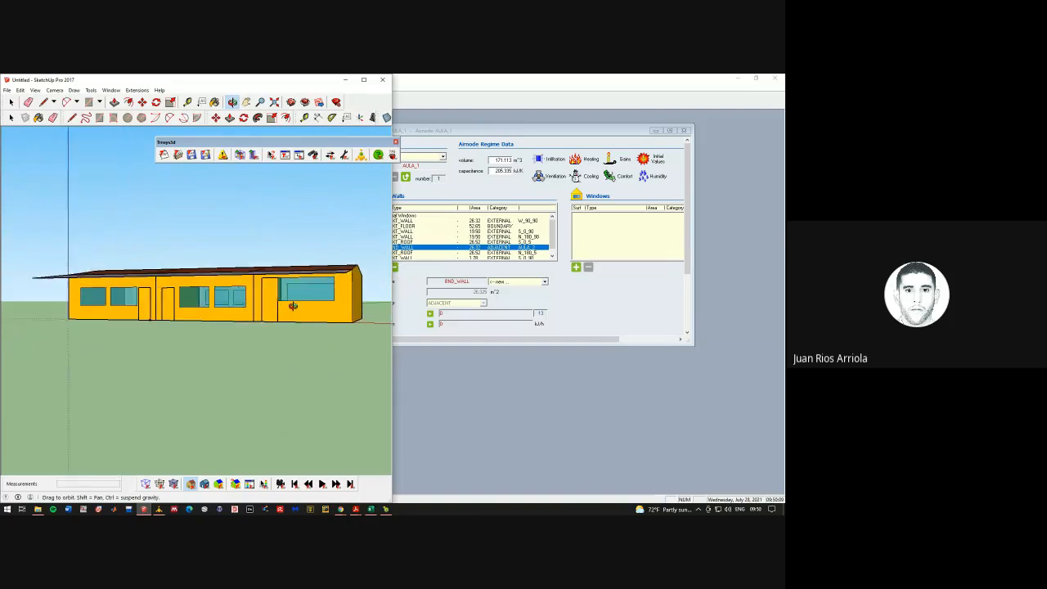
pyautogui.click(344, 79)
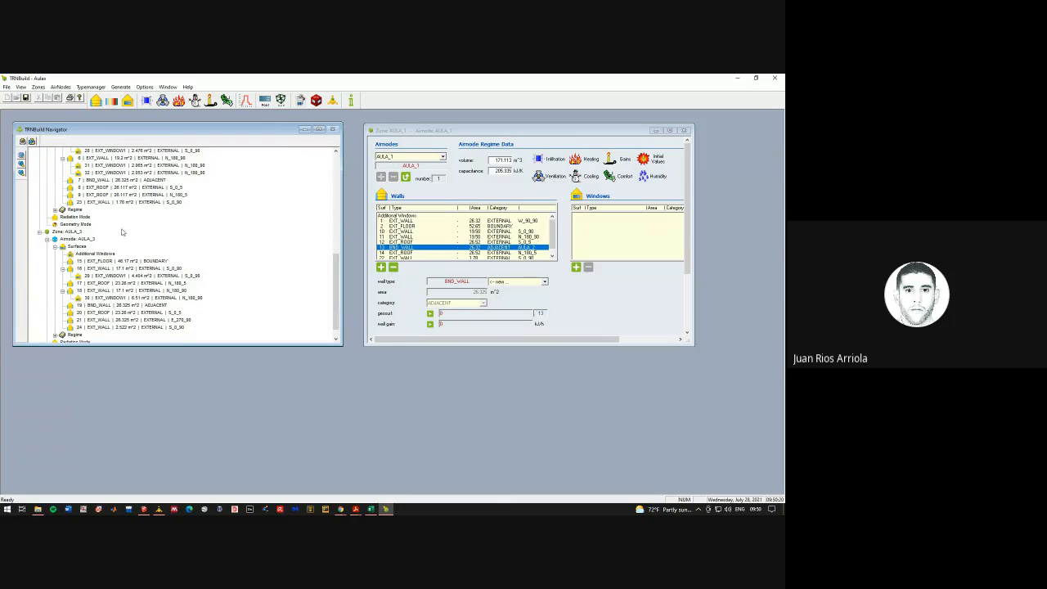
# Review the surface lists of the zones and show the details of AULA_1's west external wall, surface 1
pyautogui.scroll(2, 116, 196)
pyautogui.scroll(-3, 117, 196)
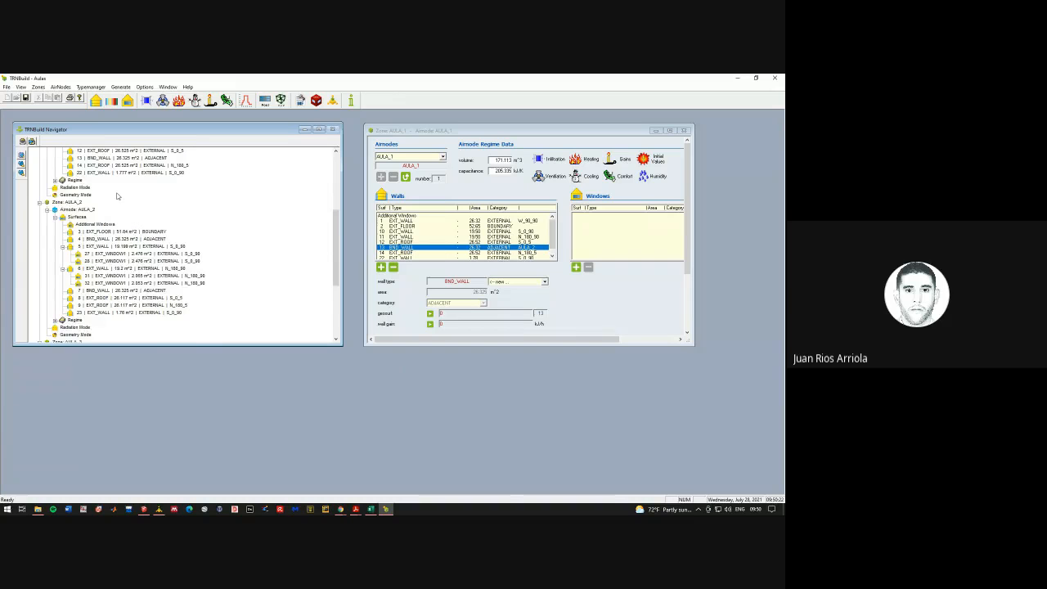
pyautogui.scroll(2, 122, 182)
pyautogui.scroll(2, 151, 241)
pyautogui.scroll(6, 131, 265)
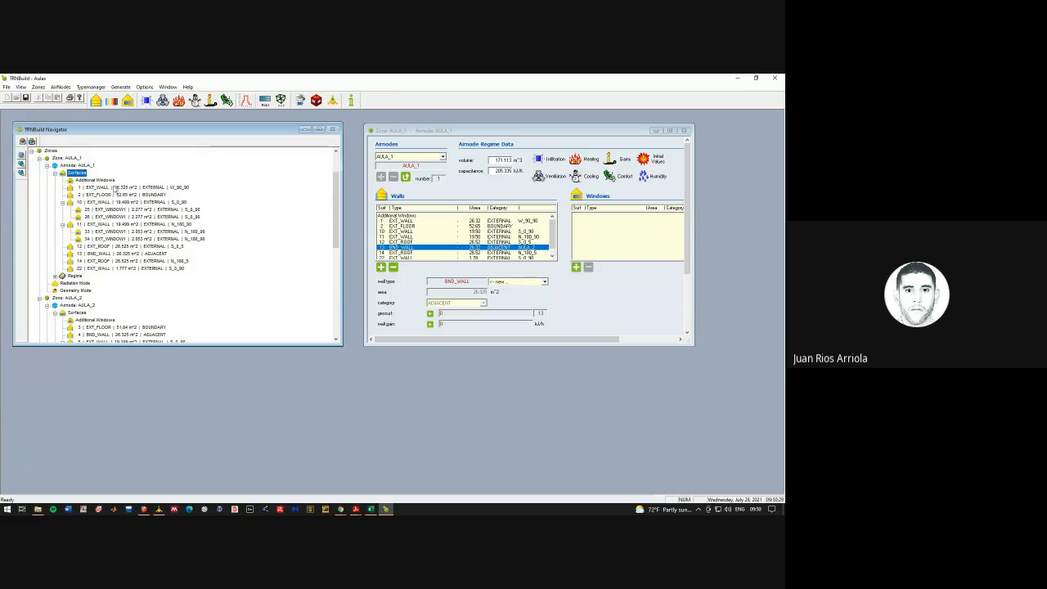
pyautogui.click(106, 188)
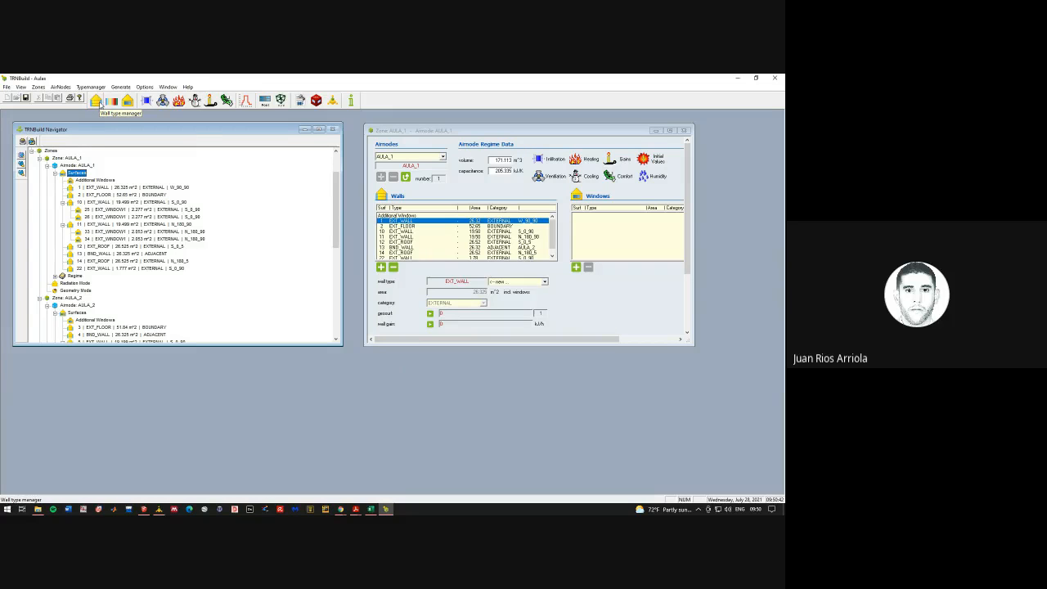
# Open the Wall Type Manager, show the EXT_WALL wall type and move the dialog clear of the airnode window
pyautogui.click(96, 101)
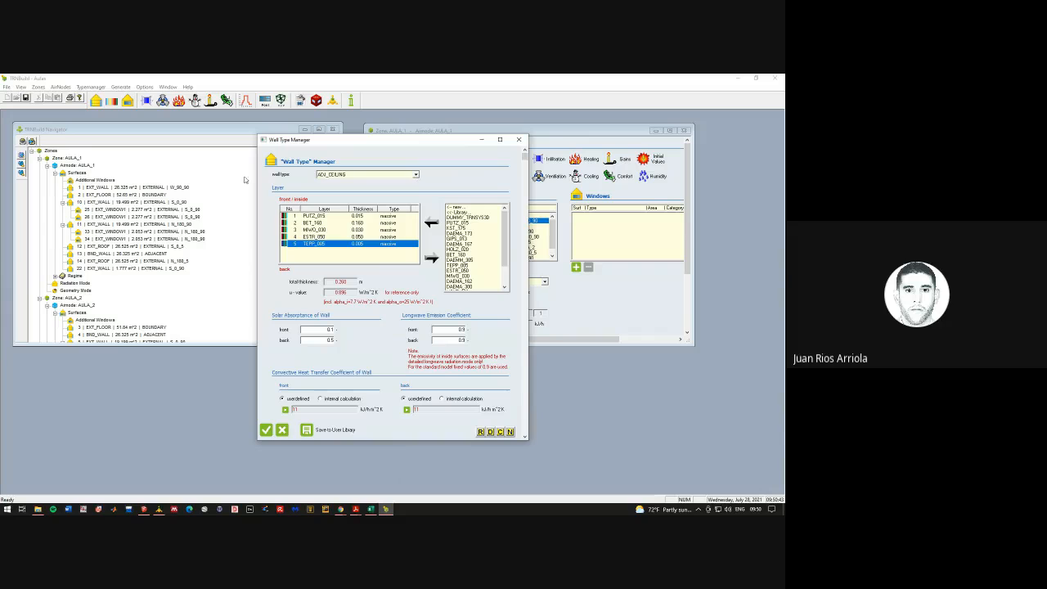
pyautogui.click(389, 173)
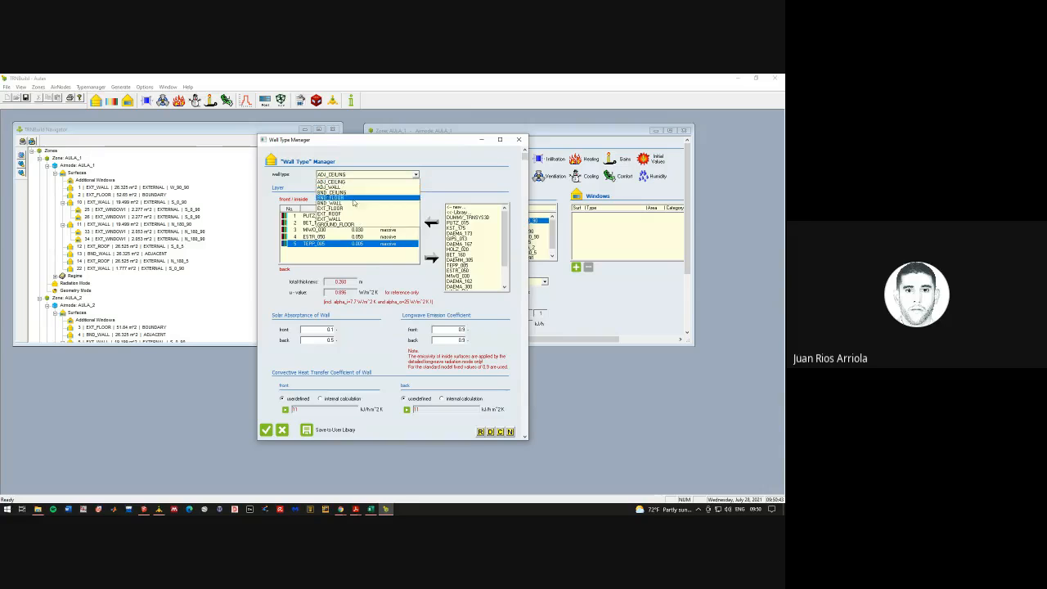
pyautogui.click(347, 218)
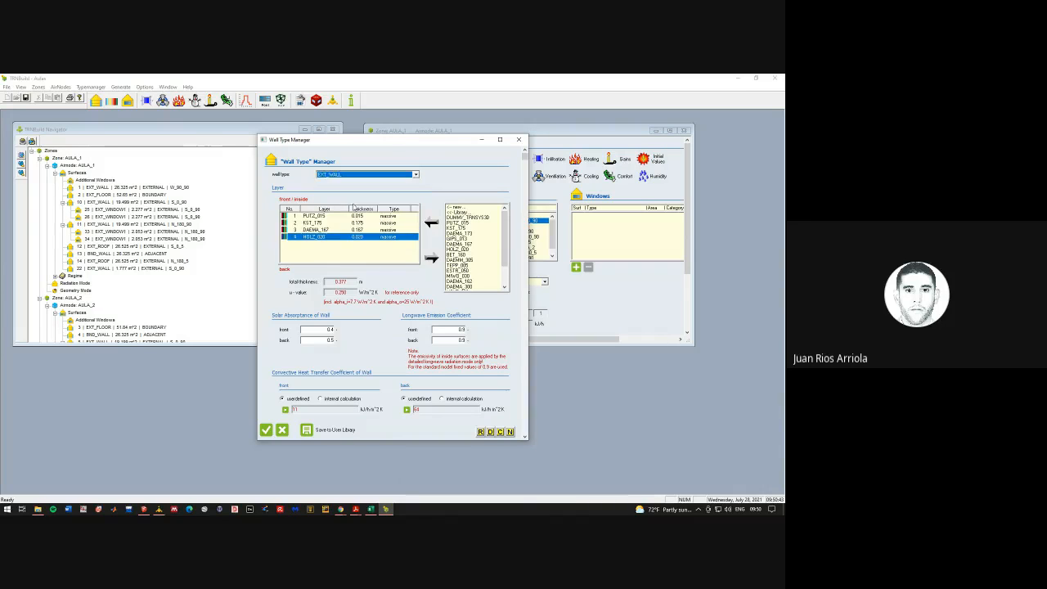
pyautogui.moveTo(392, 142); pyautogui.dragTo(207, 139)
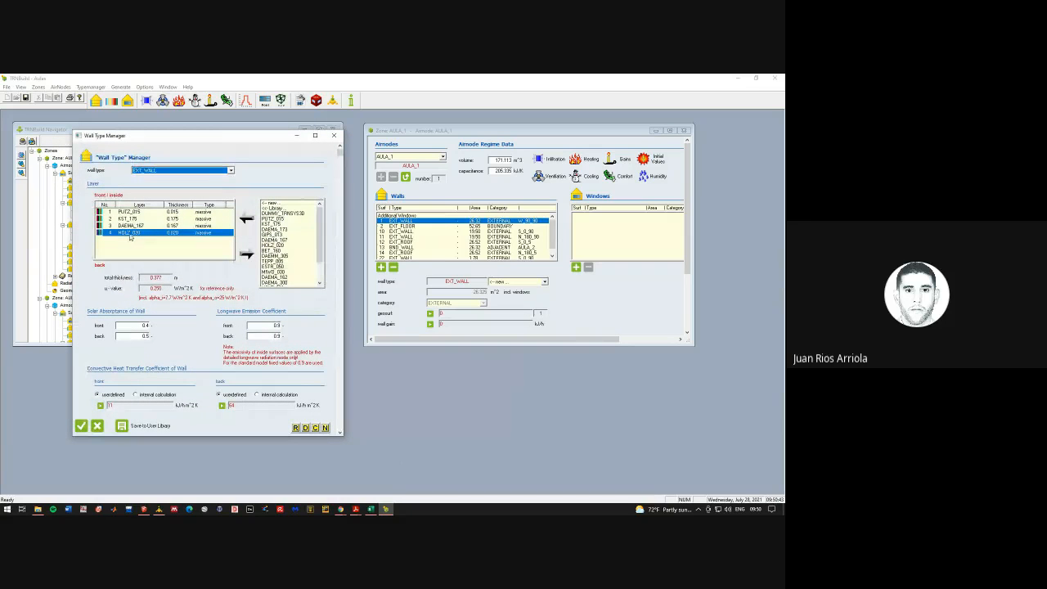
# Examine the individual layers that make up the EXT_WALL wall type
pyautogui.click(129, 219)
pyautogui.click(132, 212)
pyautogui.click(136, 234)
pyautogui.click(136, 227)
pyautogui.click(135, 213)
pyautogui.click(138, 233)
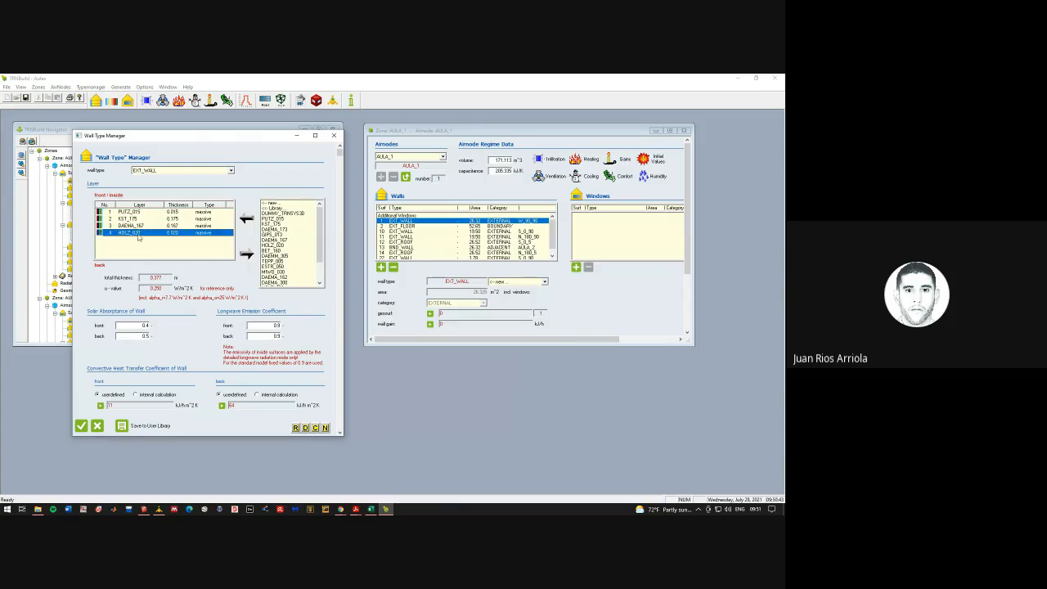
pyautogui.click(235, 170)
pyautogui.click(234, 170)
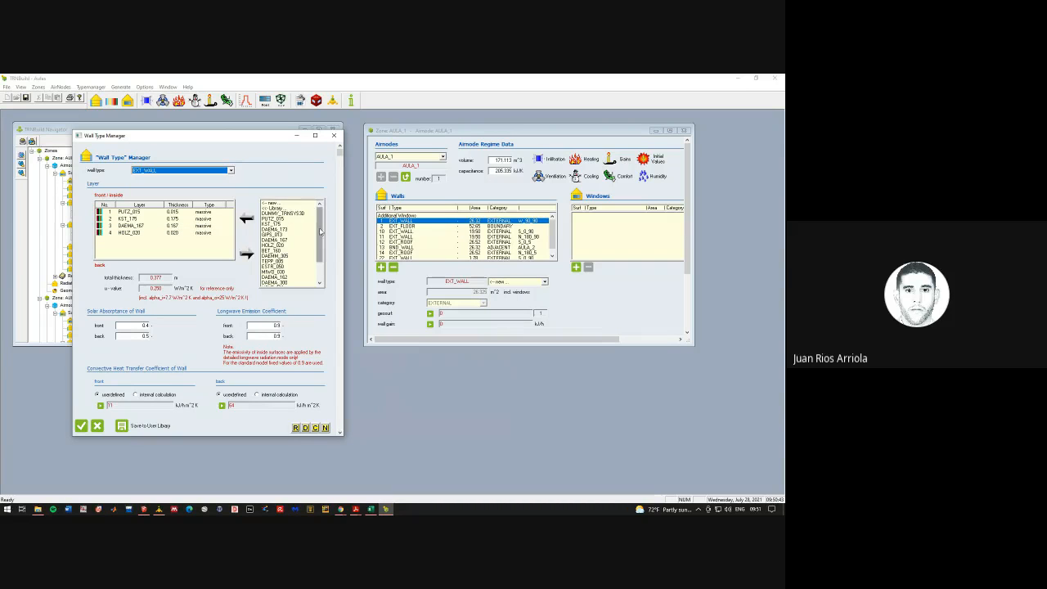
# Open the layer library, browse the materials in the user library and close it without adding a layer
pyautogui.moveTo(323, 237); pyautogui.dragTo(321, 189)
pyautogui.doubleClick(274, 210)
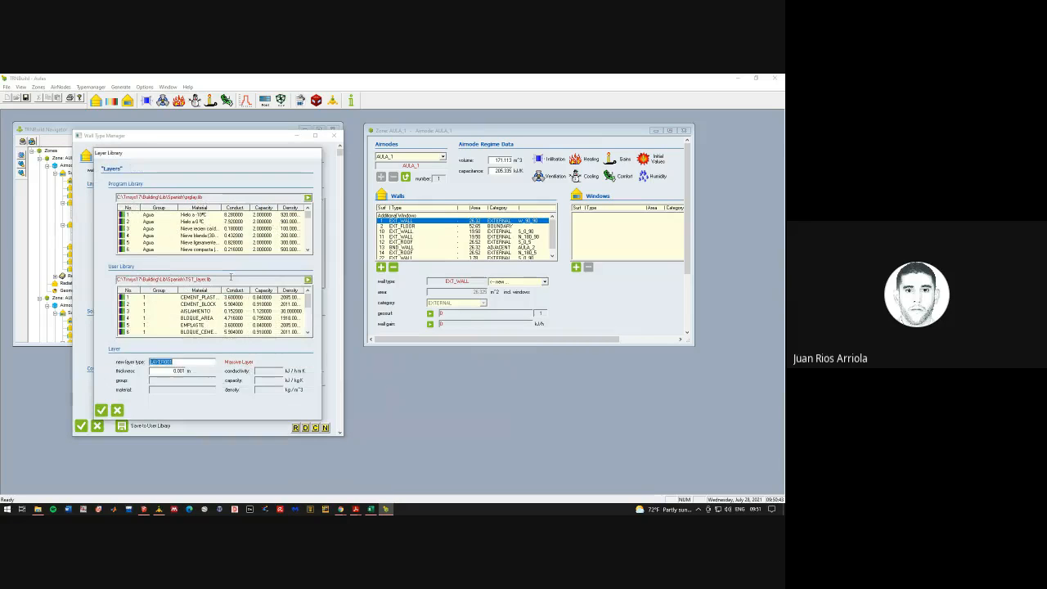
pyautogui.click(307, 333)
pyautogui.click(308, 332)
pyautogui.click(307, 332)
pyautogui.click(307, 333)
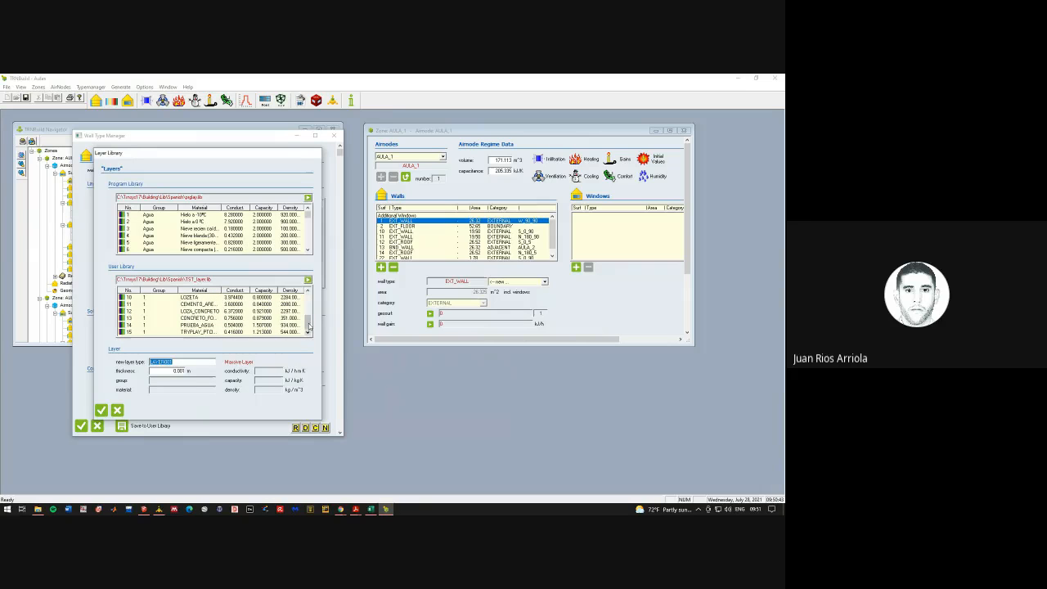
pyautogui.moveTo(307, 323); pyautogui.dragTo(309, 301)
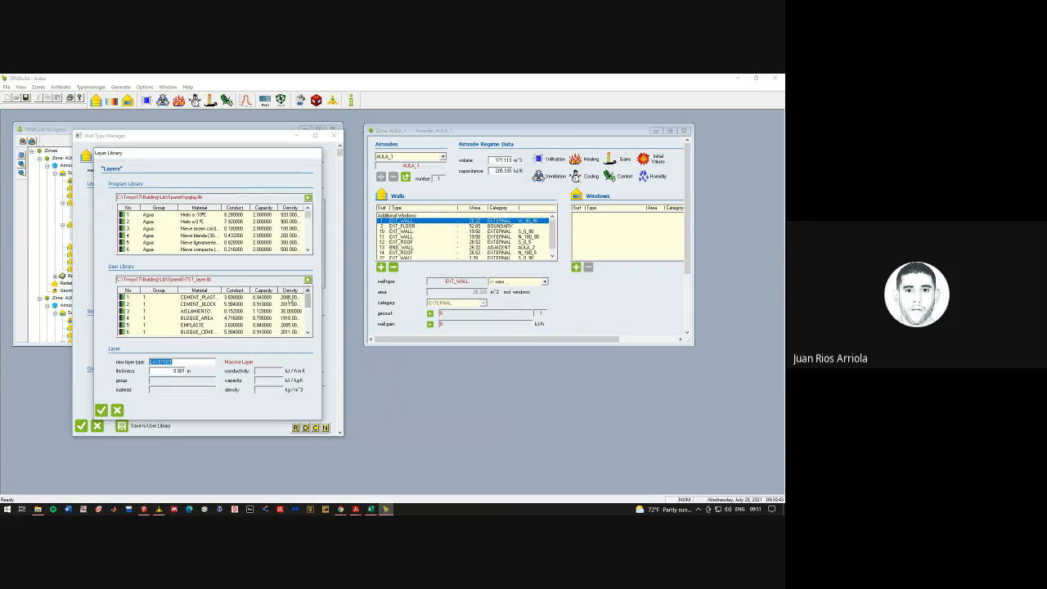
pyautogui.click(117, 410)
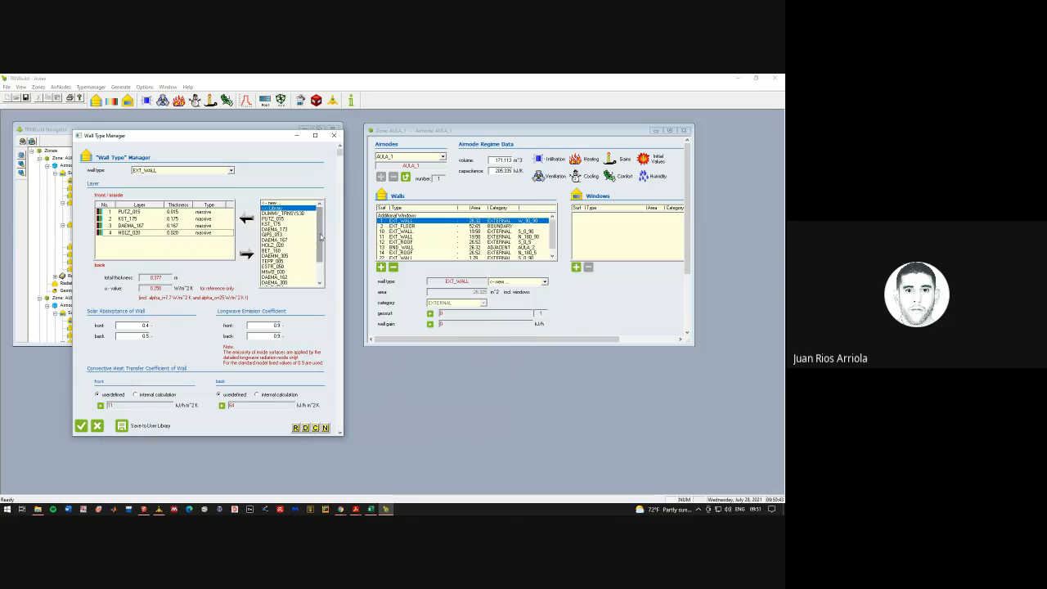
pyautogui.moveTo(320, 237)
pyautogui.mouseDown()
pyautogui.moveTo(323, 257)
pyautogui.moveTo(319, 224)
pyautogui.mouseUp()
pyautogui.click(232, 172)
pyautogui.click(233, 171)
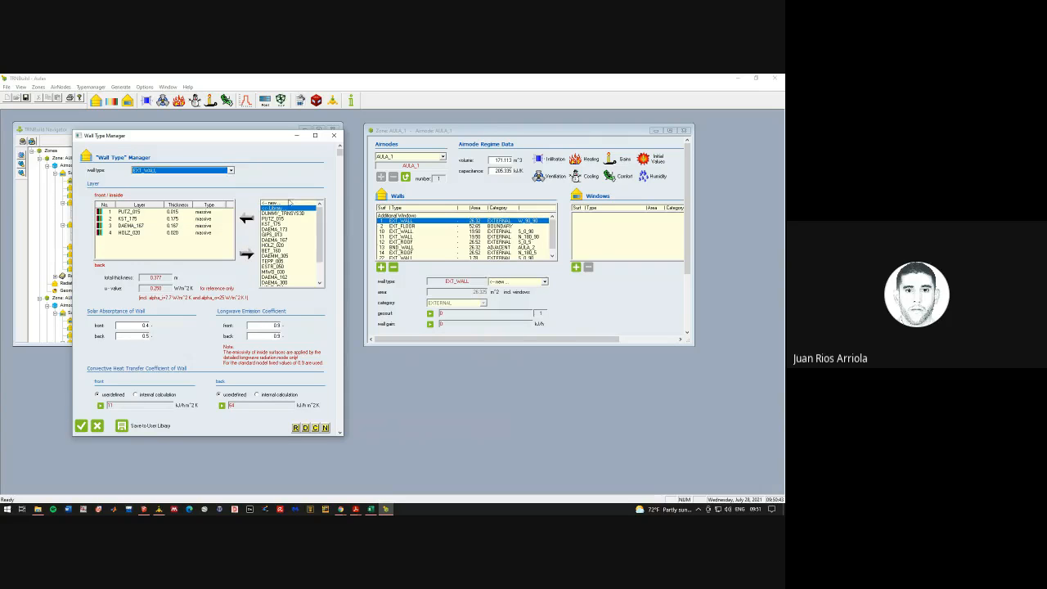
# Open the new layer type definition, compare the parameters of massive, massless, active and chilled ceiling layers, and close it without creating one
pyautogui.click(290, 202)
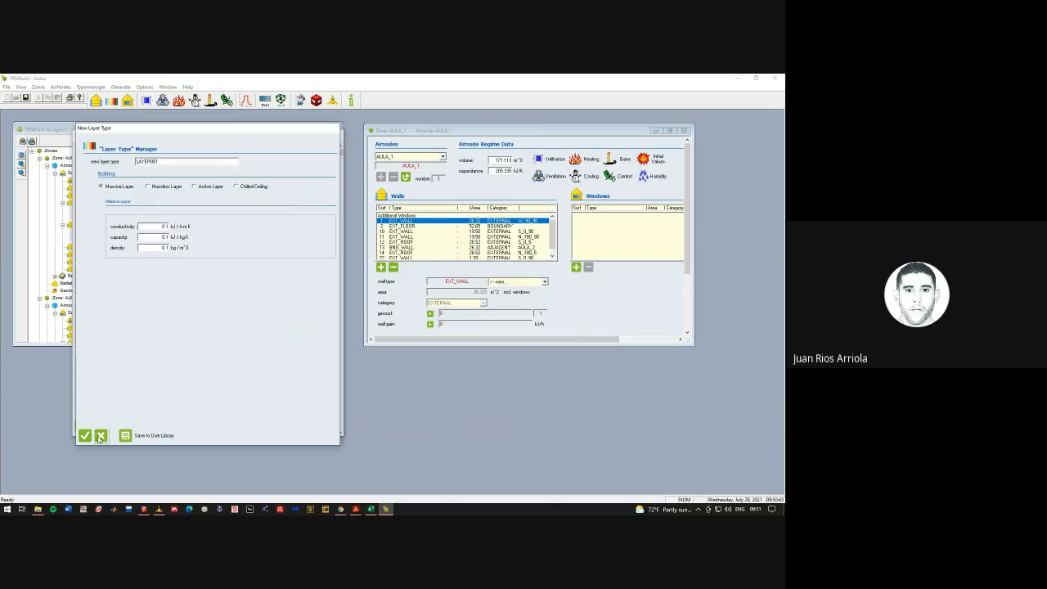
pyautogui.click(100, 435)
pyautogui.click(272, 202)
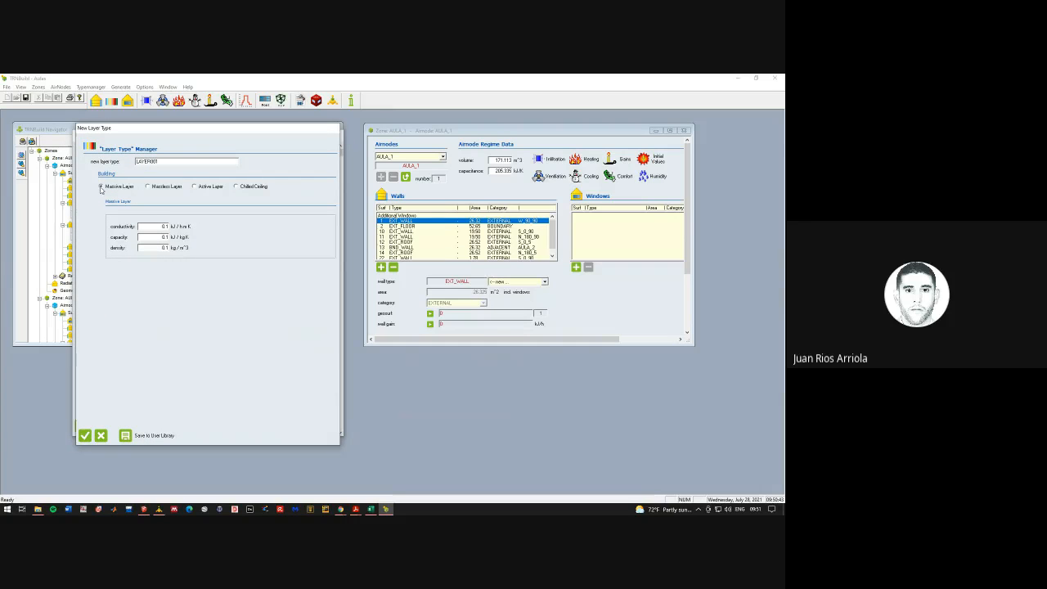
pyautogui.click(147, 186)
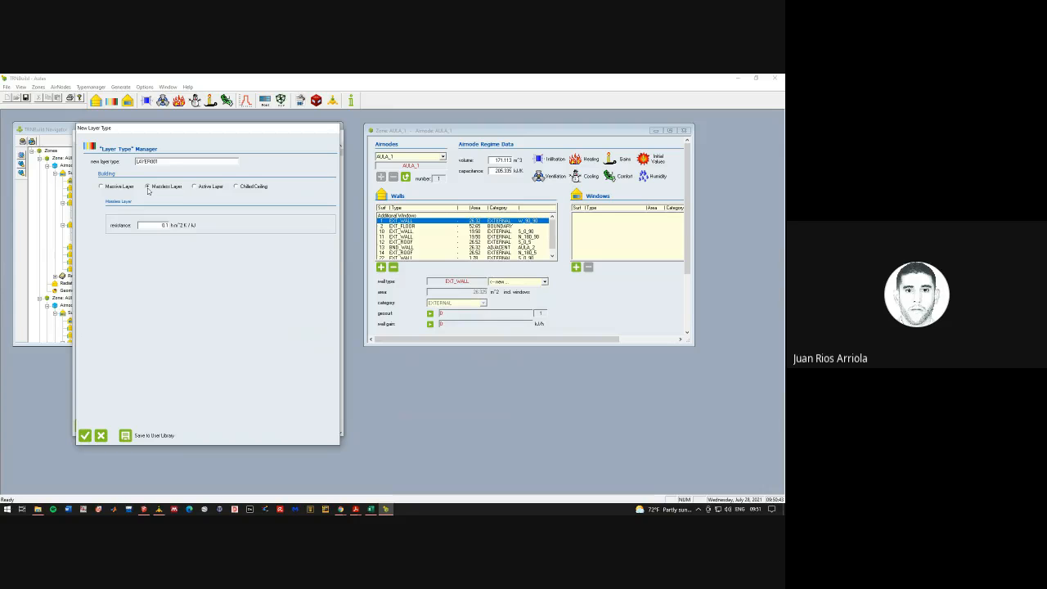
pyautogui.click(194, 186)
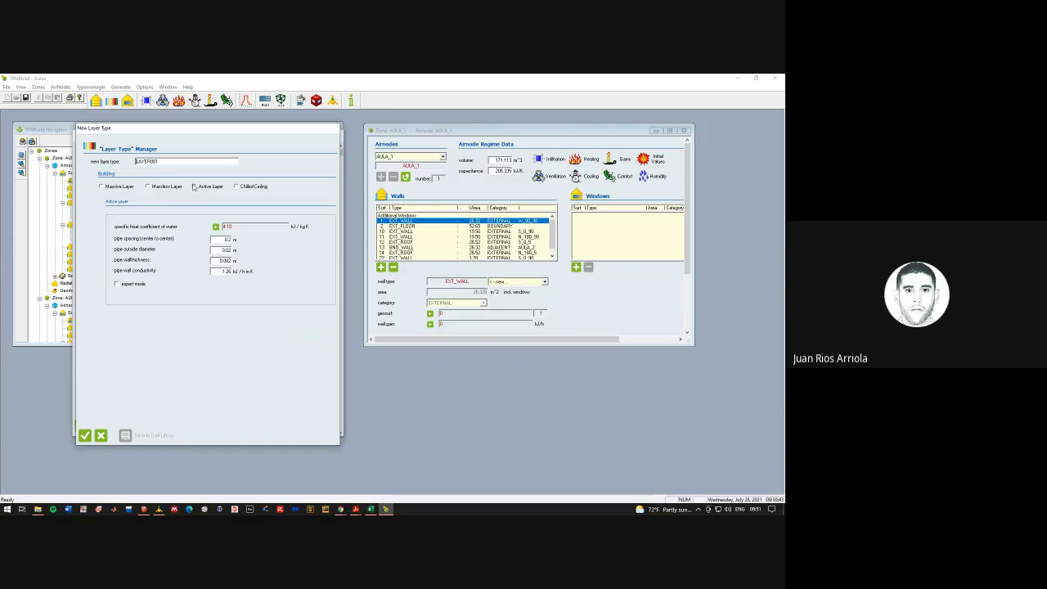
pyautogui.click(256, 188)
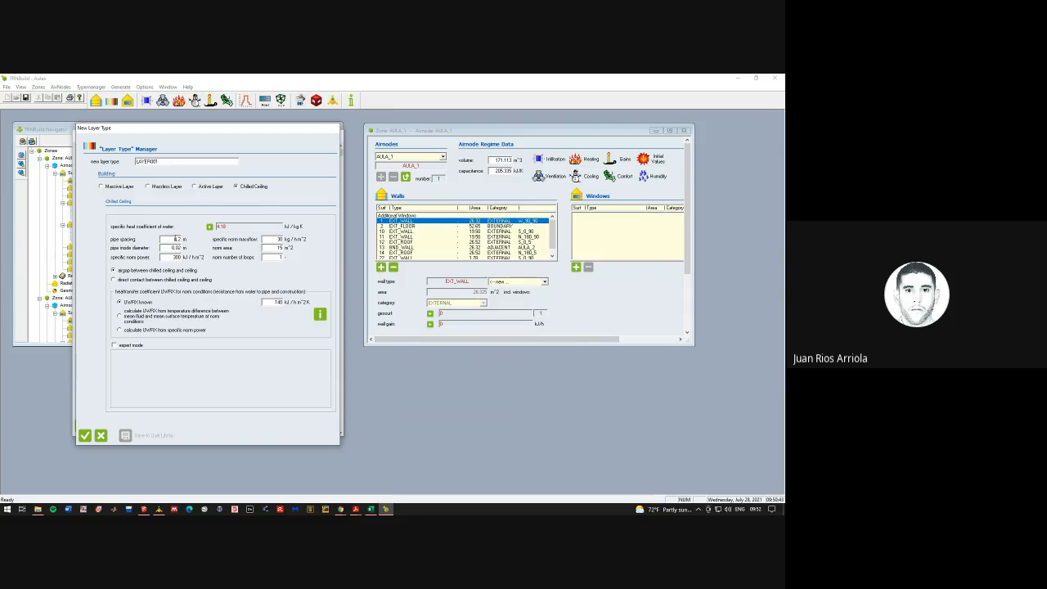
pyautogui.doubleClick(175, 238)
pyautogui.click(196, 187)
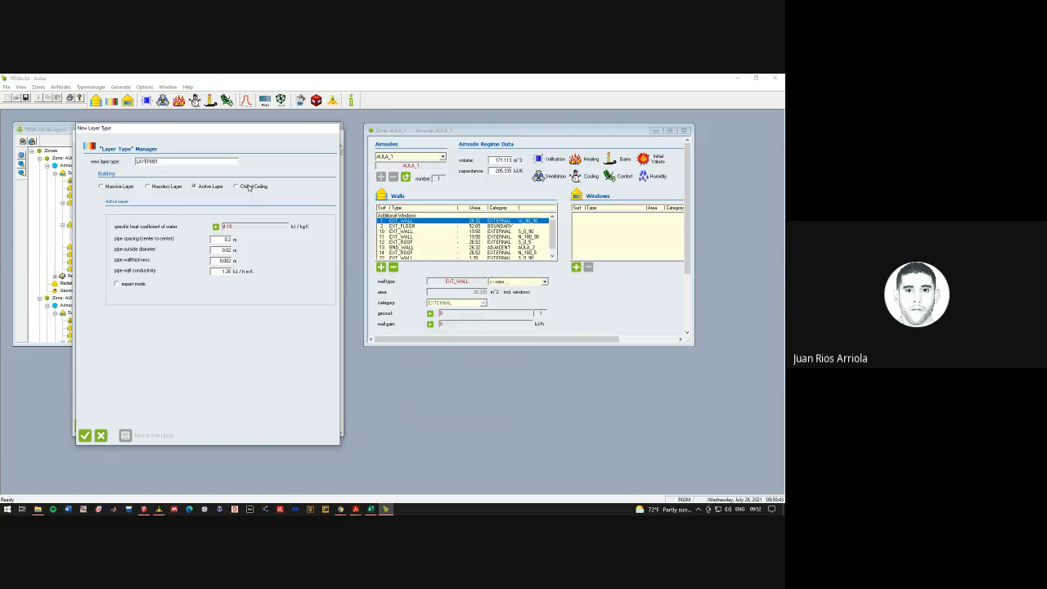
pyautogui.click(237, 187)
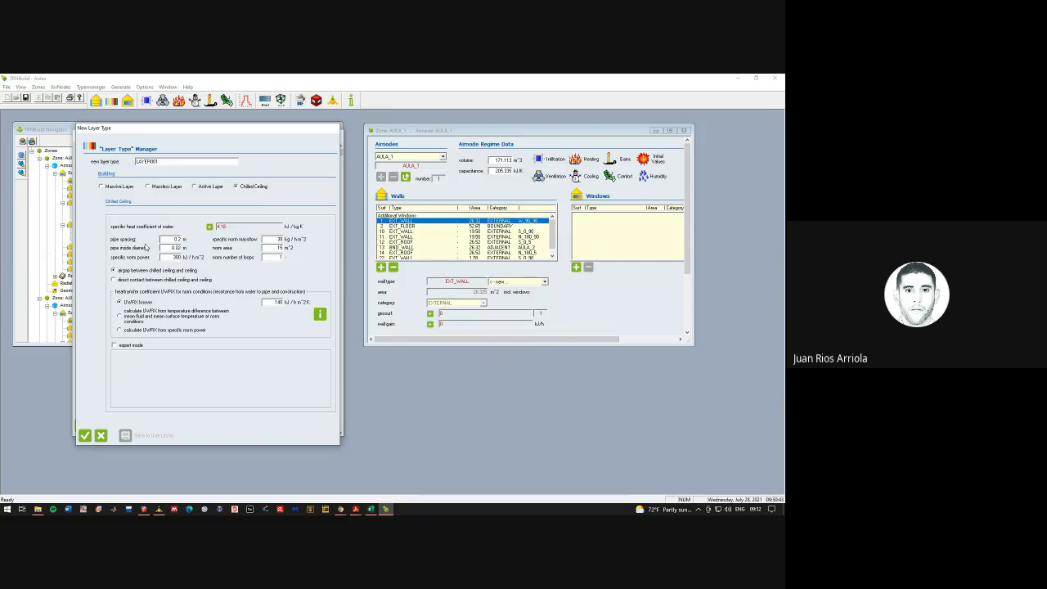
pyautogui.click(100, 436)
pyautogui.click(101, 435)
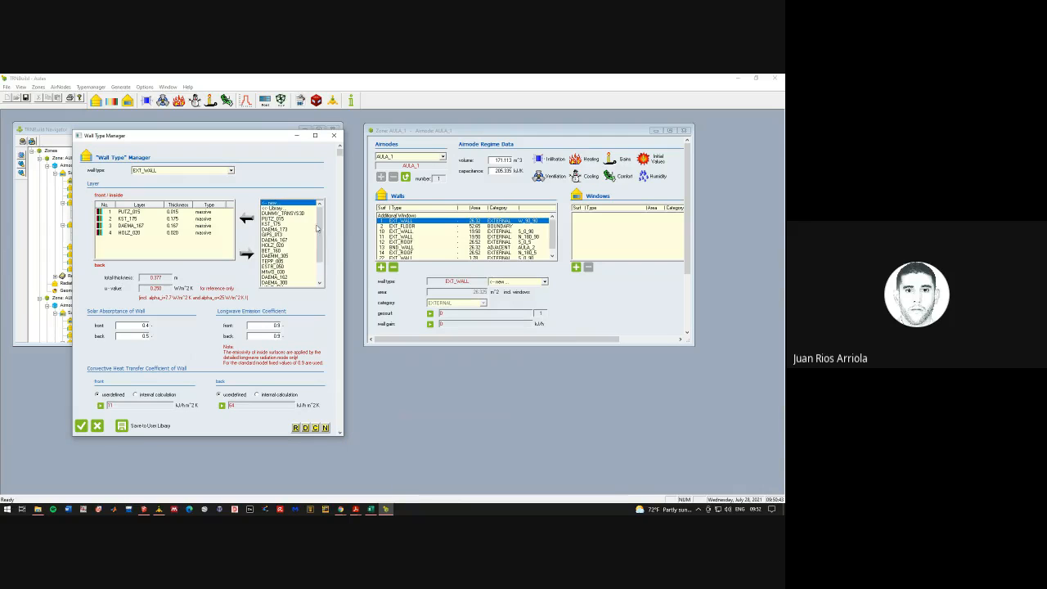
# Browse the available layers, the user and program material libraries and the library file selection, and close the library without adding a layer
pyautogui.moveTo(318, 229); pyautogui.dragTo(319, 247)
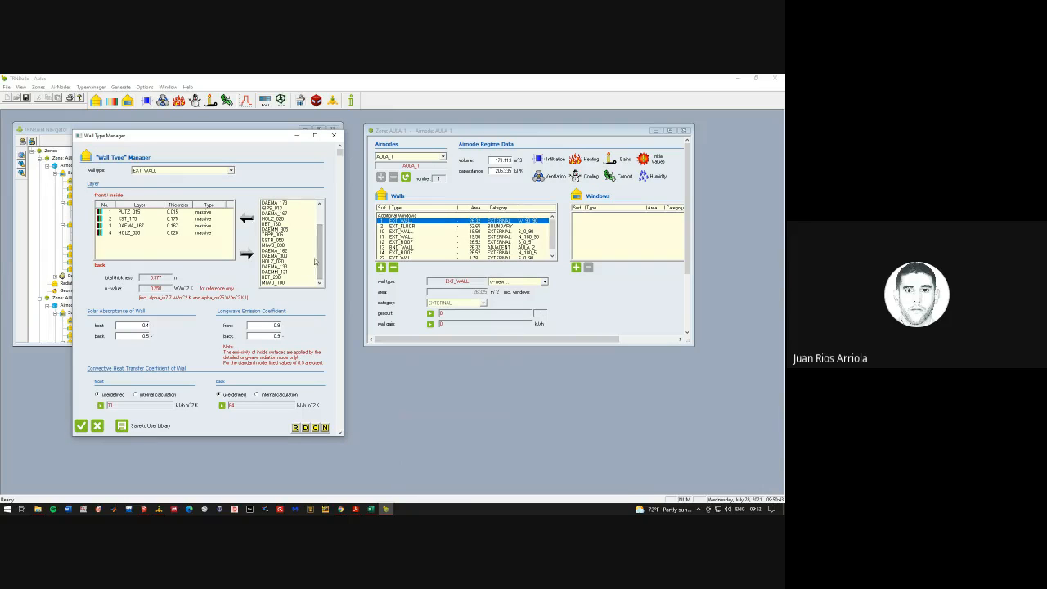
pyautogui.moveTo(319, 258); pyautogui.dragTo(319, 209)
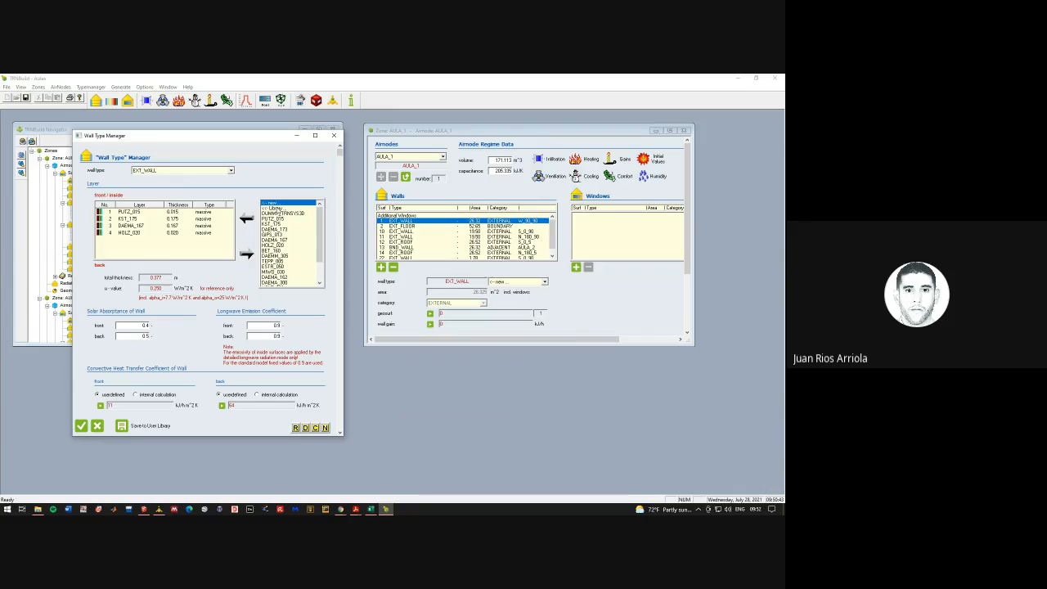
pyautogui.doubleClick(273, 202)
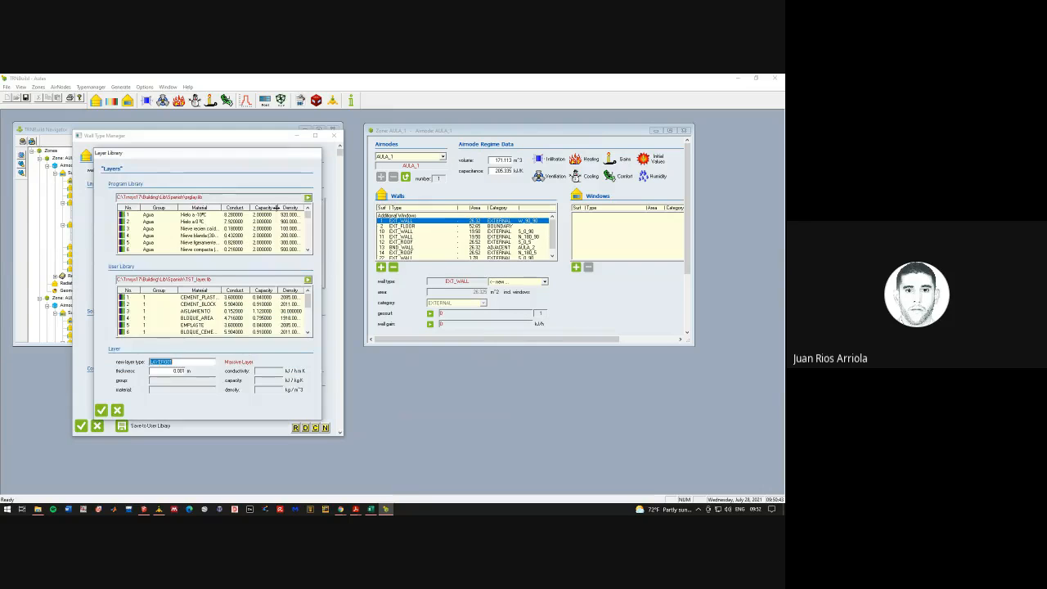
pyautogui.moveTo(309, 300); pyautogui.dragTo(308, 326)
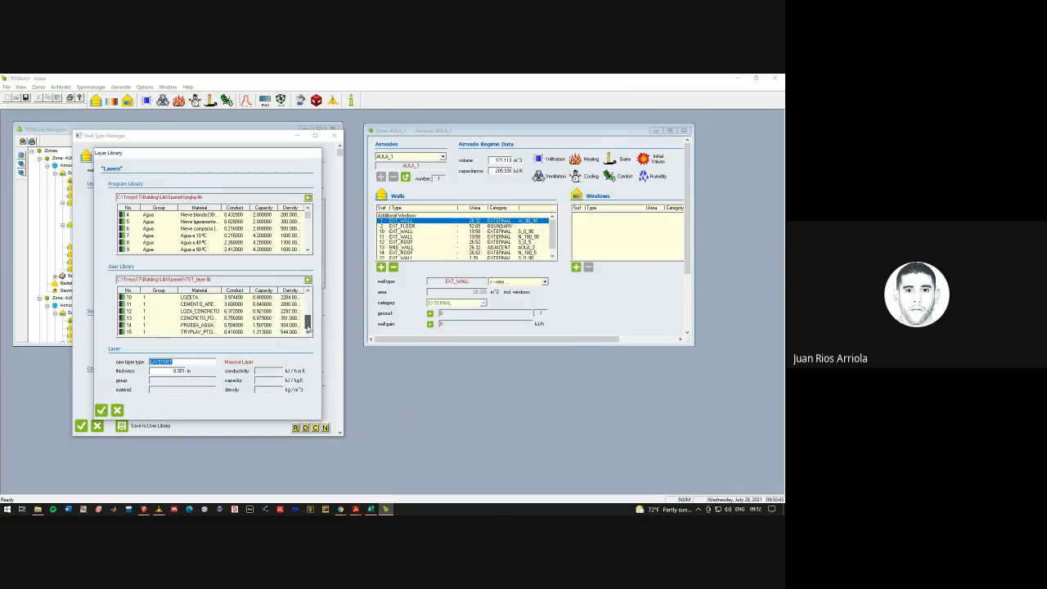
pyautogui.click(195, 332)
pyautogui.scroll(-16, 220, 233)
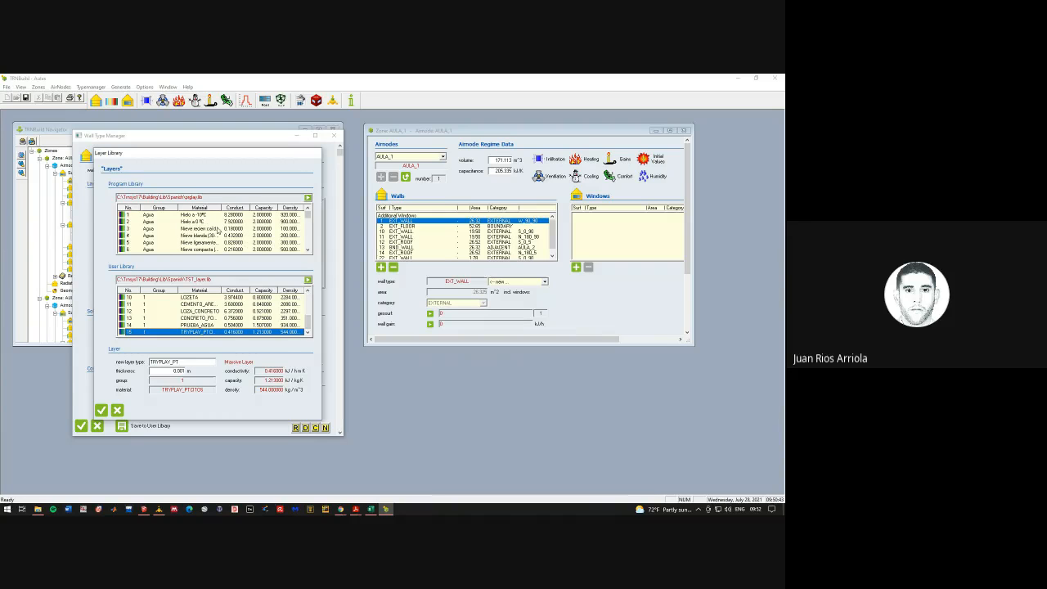
pyautogui.scroll(-5, 219, 233)
pyautogui.click(308, 199)
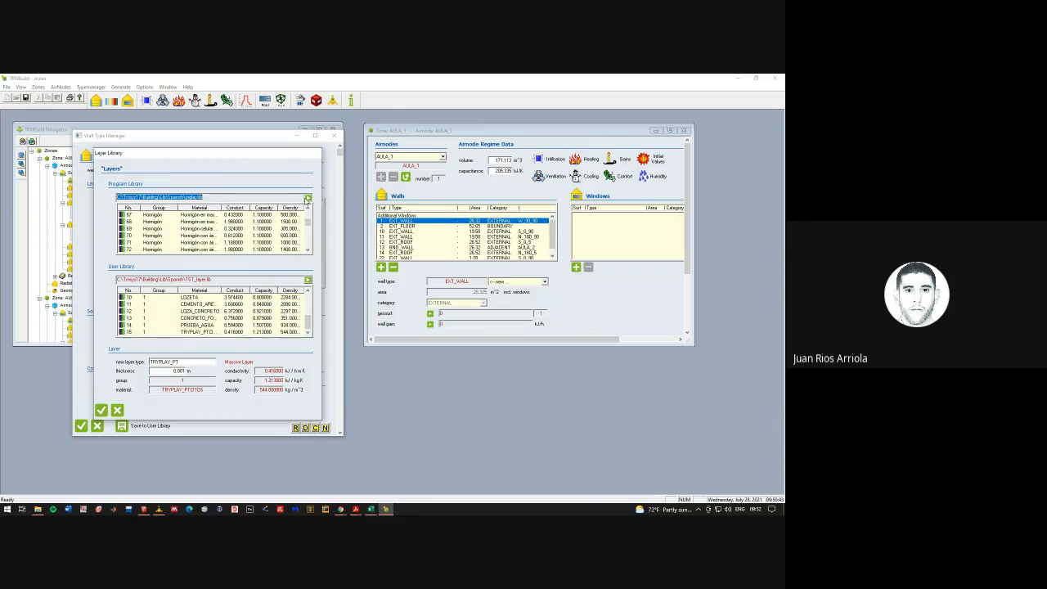
pyautogui.click(210, 319)
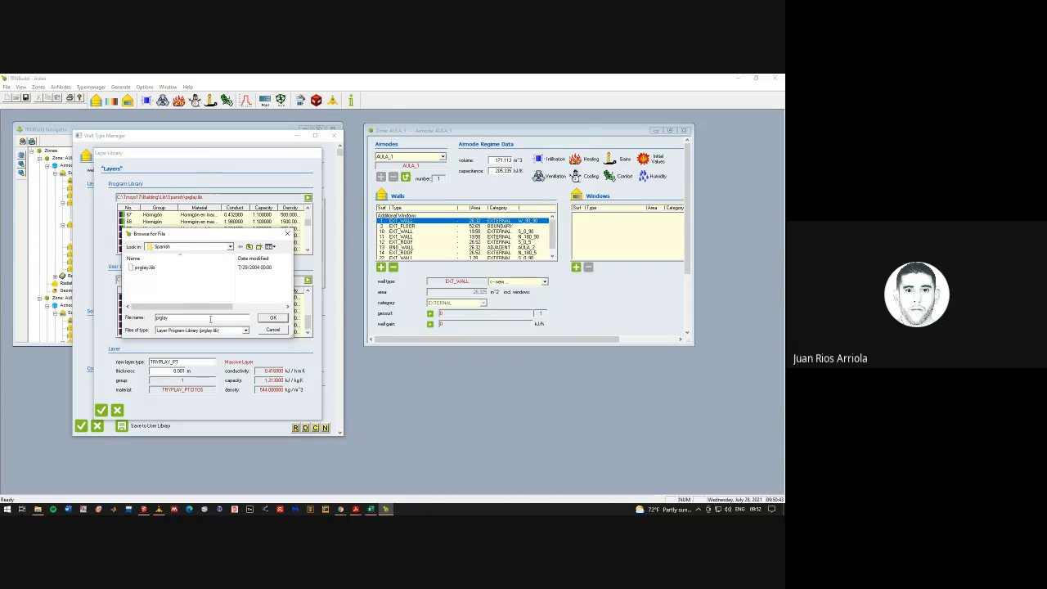
pyautogui.click(272, 330)
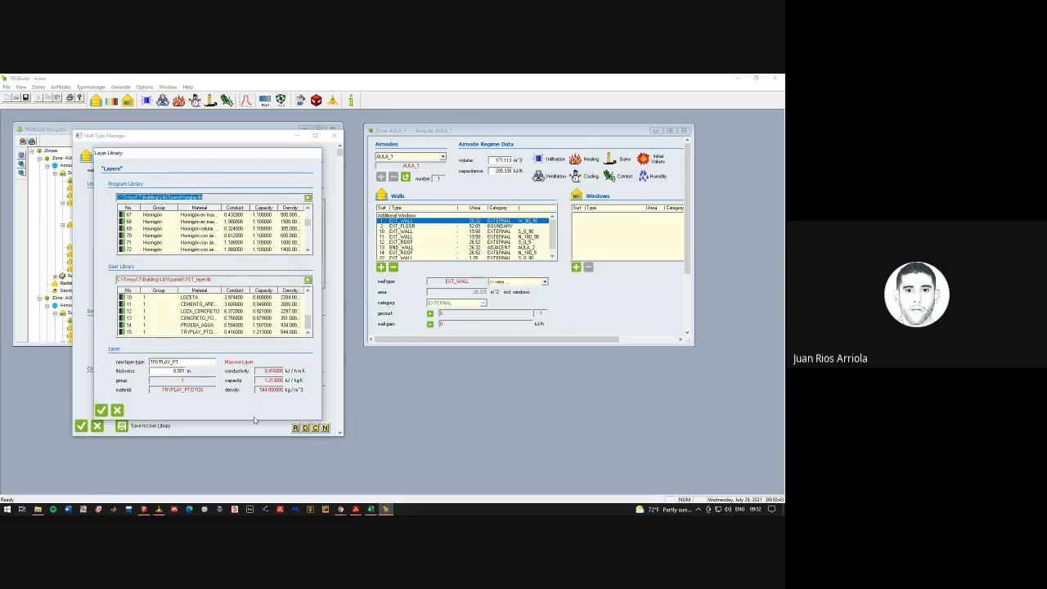
pyautogui.click(117, 410)
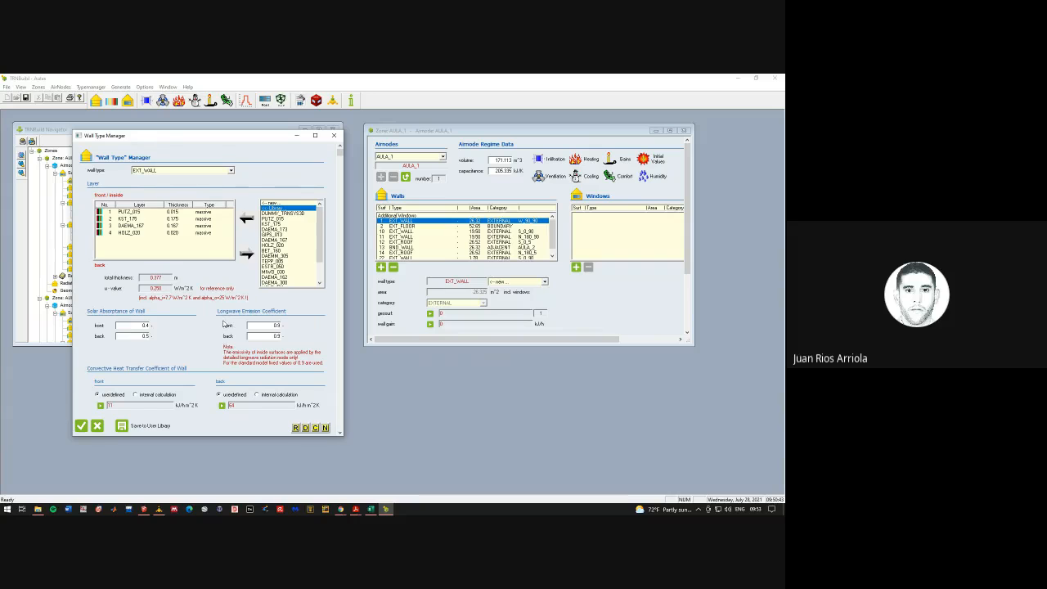
# Close the Wall Type Manager and reopen it on the ADJ_CEILING wall type
pyautogui.click(334, 135)
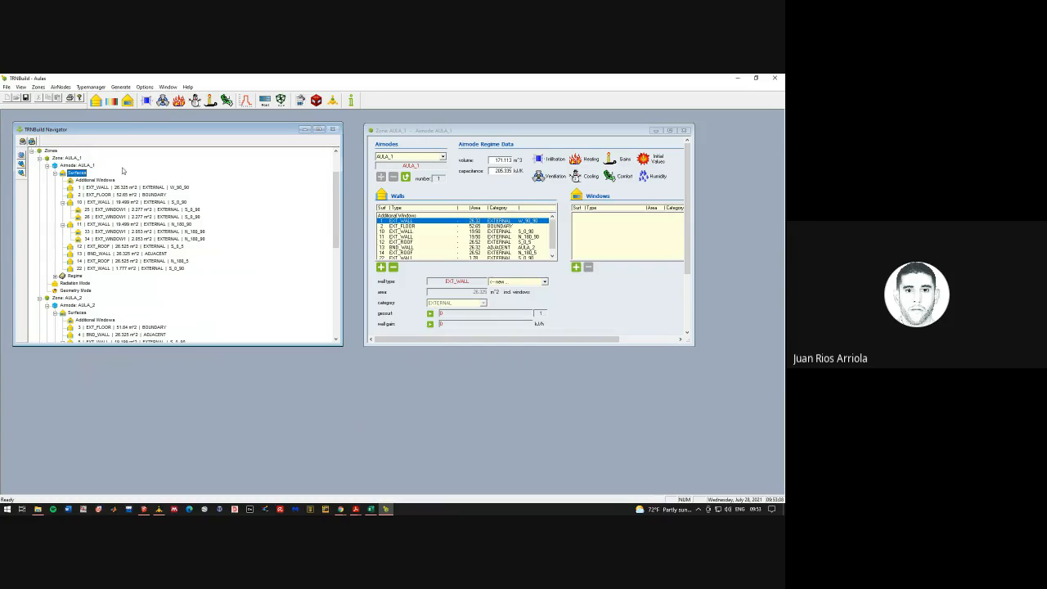
pyautogui.click(96, 100)
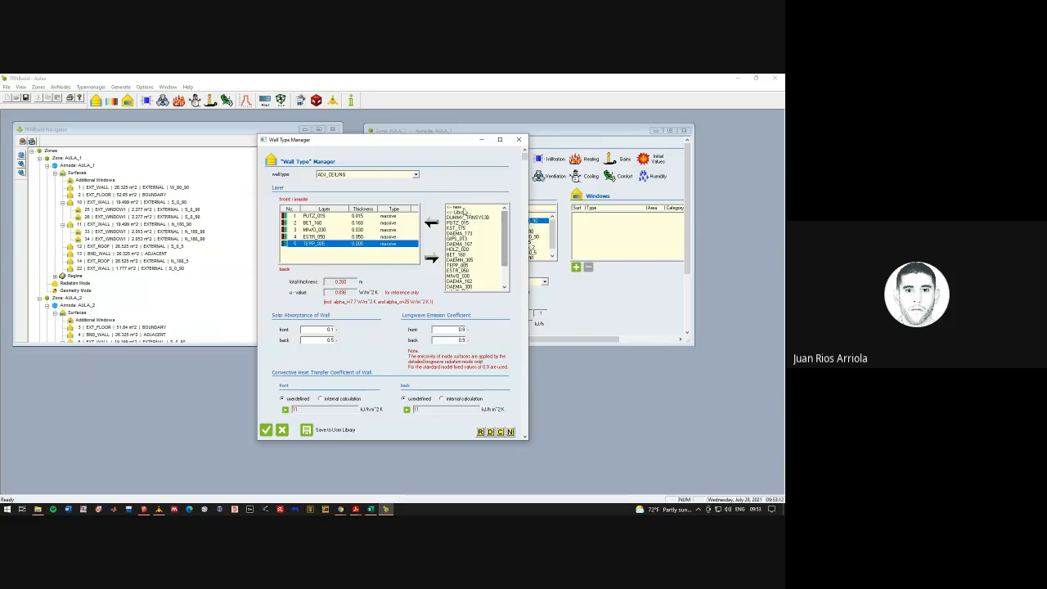
pyautogui.moveTo(505, 217)
pyautogui.mouseDown()
pyautogui.moveTo(503, 236)
pyautogui.moveTo(499, 213)
pyautogui.mouseUp()
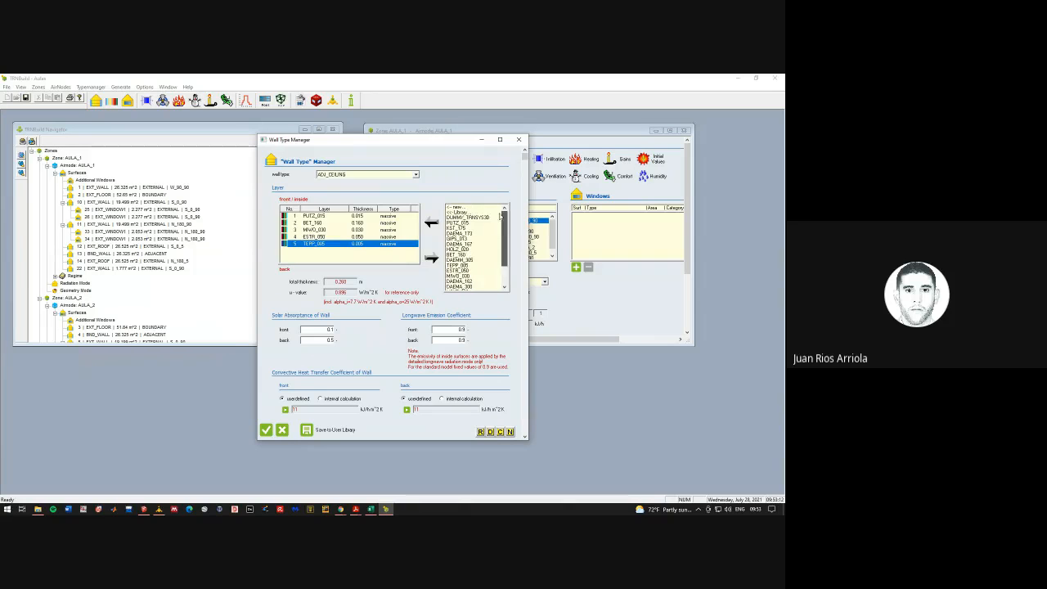
pyautogui.click(375, 260)
pyautogui.click(416, 174)
pyautogui.click(435, 179)
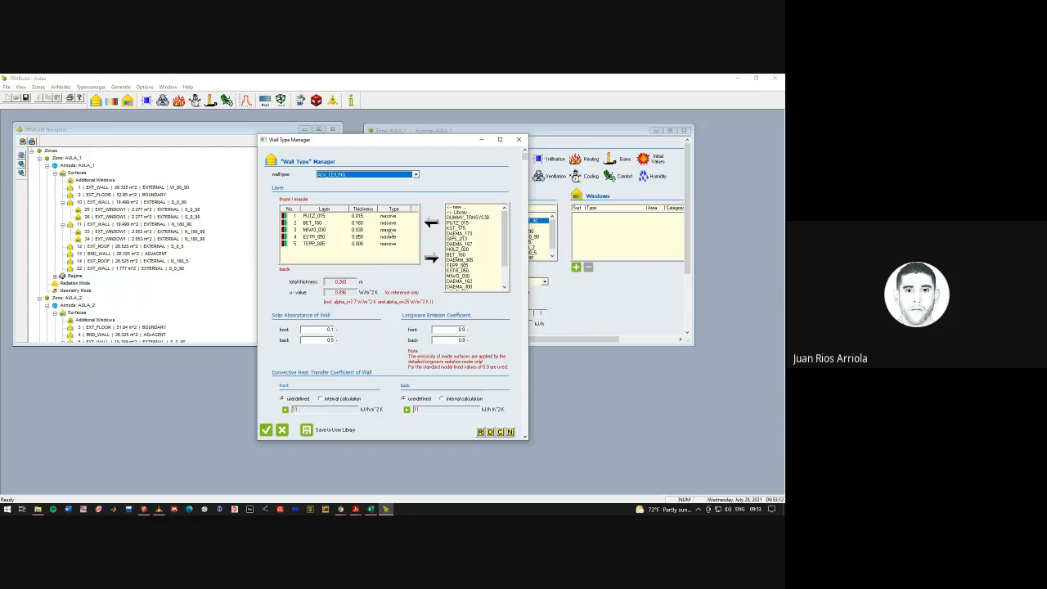
pyautogui.click(356, 243)
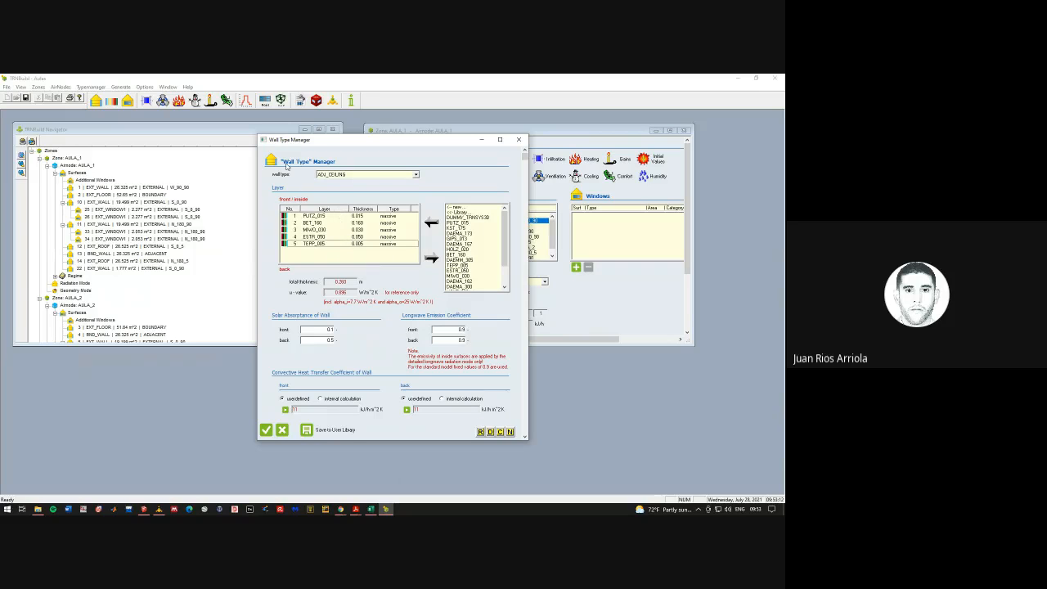
# Remove all the layers from the ADJ_CEILING wall type
pyautogui.click(431, 259)
pyautogui.click(431, 259)
pyautogui.click(432, 259)
pyautogui.click(431, 259)
pyautogui.click(431, 259)
pyautogui.click(432, 260)
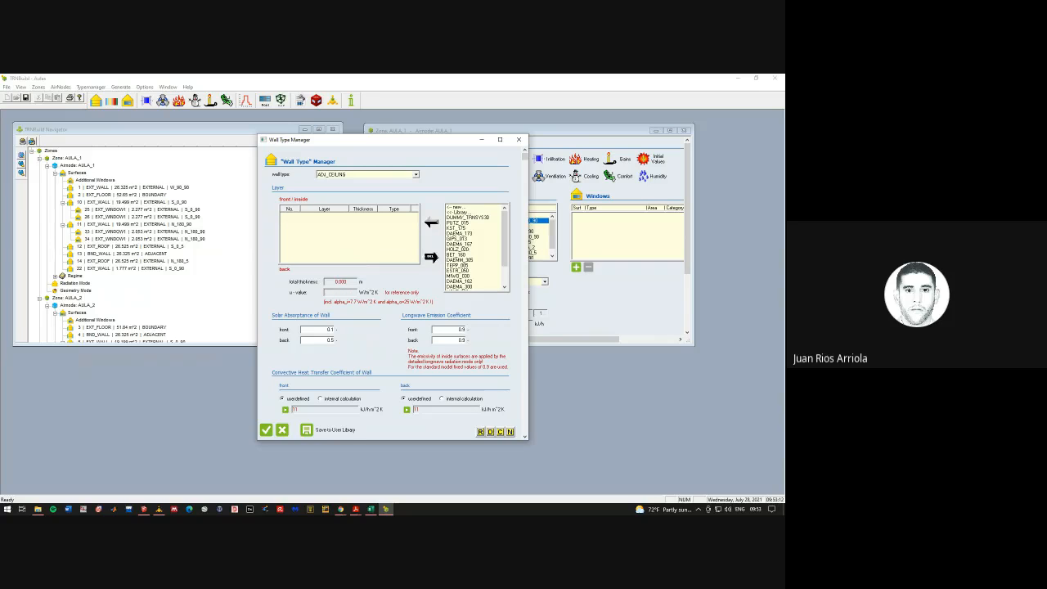
# Add the EMPLASTE material from the user library as the first layer of ADJ_CEILING, keeping the 0.001 m thickness
pyautogui.moveTo(504, 238); pyautogui.dragTo(501, 205)
pyautogui.doubleClick(464, 212)
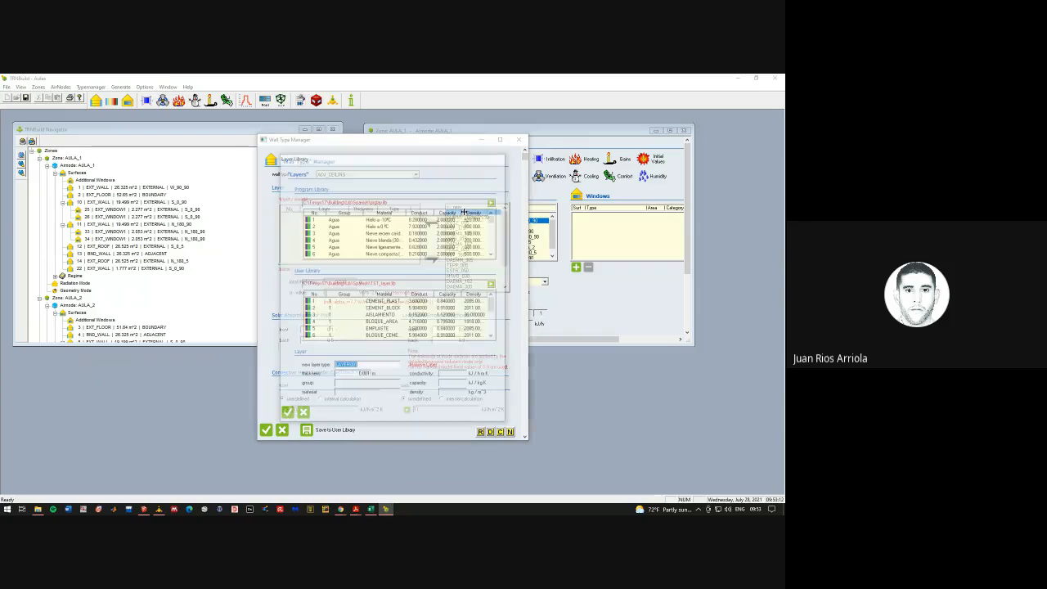
pyautogui.moveTo(493, 301); pyautogui.dragTo(493, 336)
pyautogui.scroll(2, 378, 318)
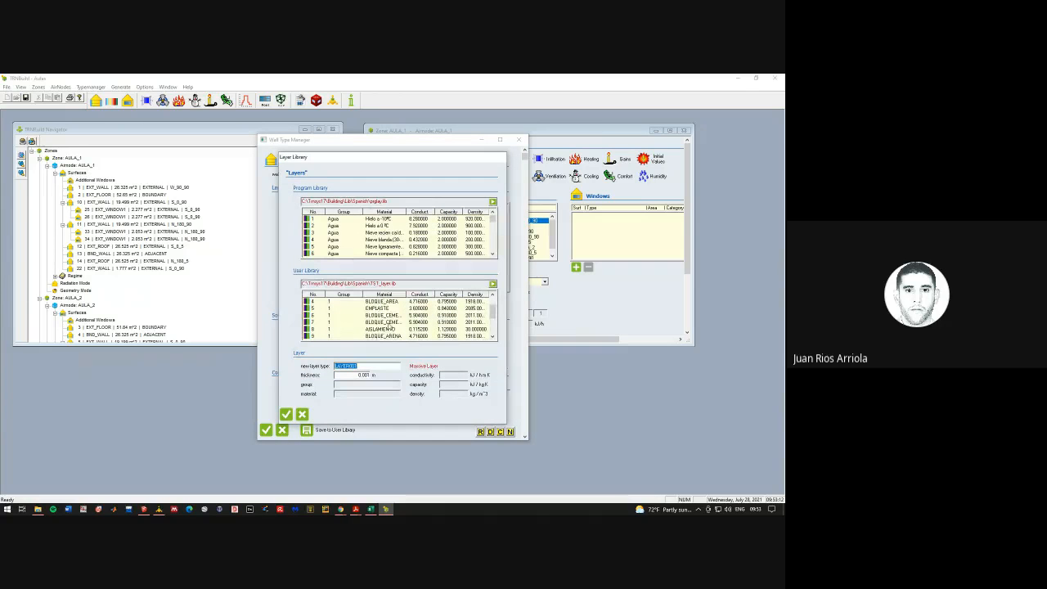
pyautogui.click(378, 308)
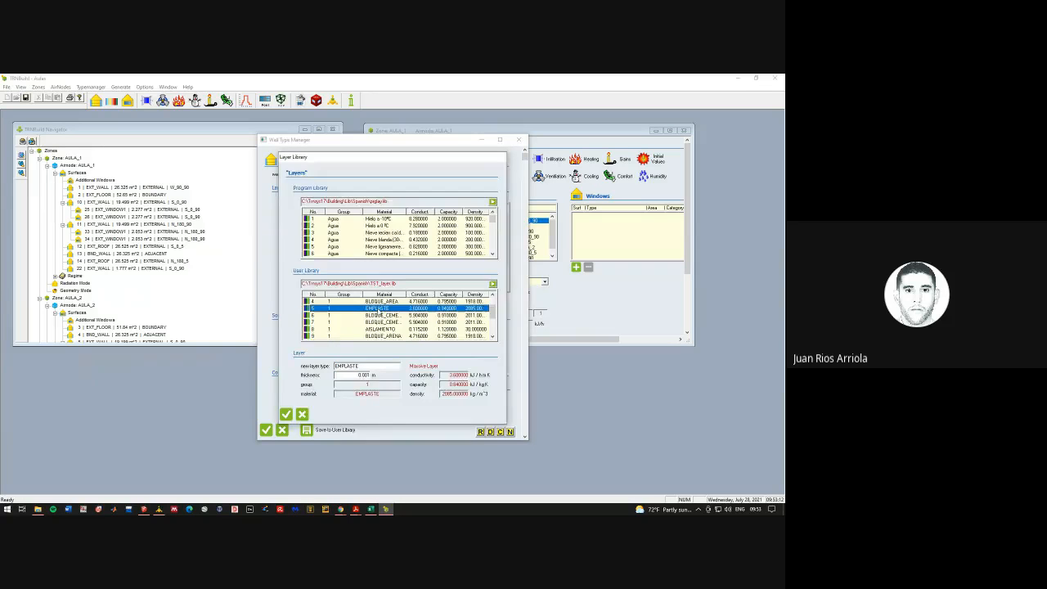
pyautogui.doubleClick(378, 311)
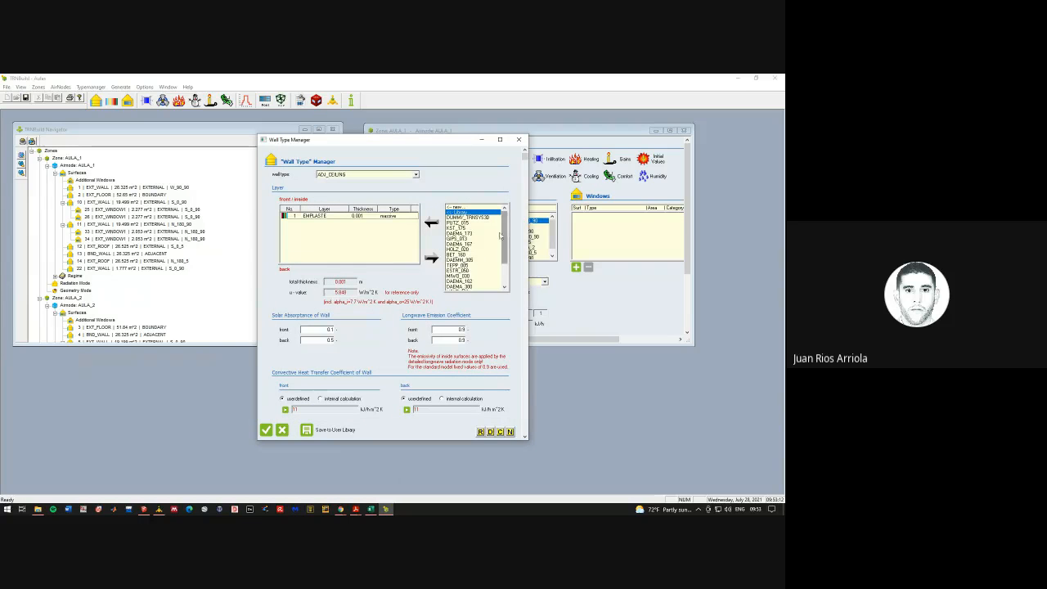
# Add the cement block material, number 7 in the user library, as the second layer, BLOQUE_CEM, keeping the 0.001 m thickness
pyautogui.doubleClick(473, 213)
pyautogui.scroll(-2, 389, 311)
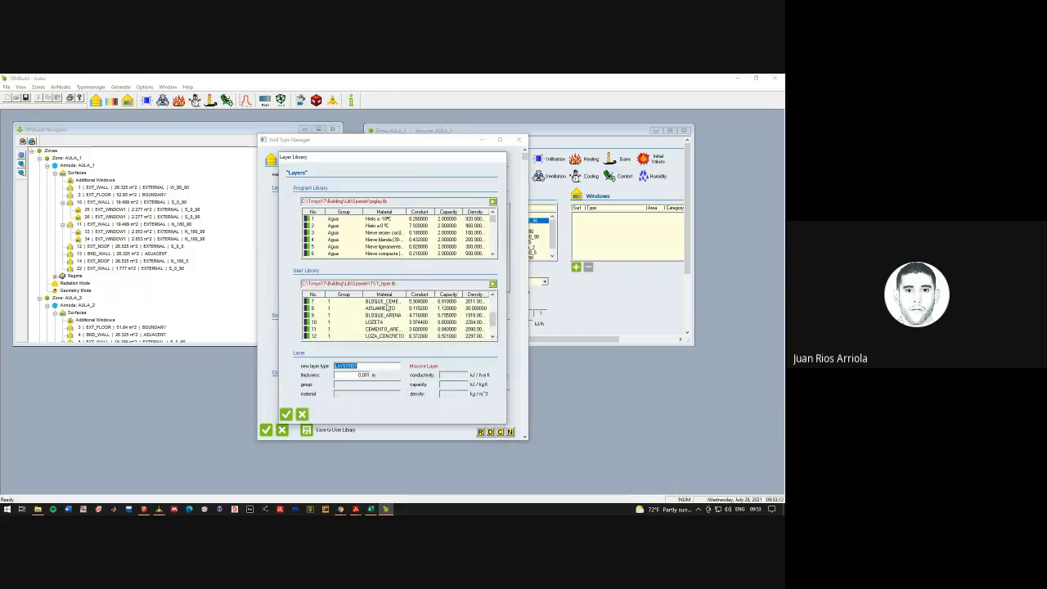
pyautogui.doubleClick(389, 302)
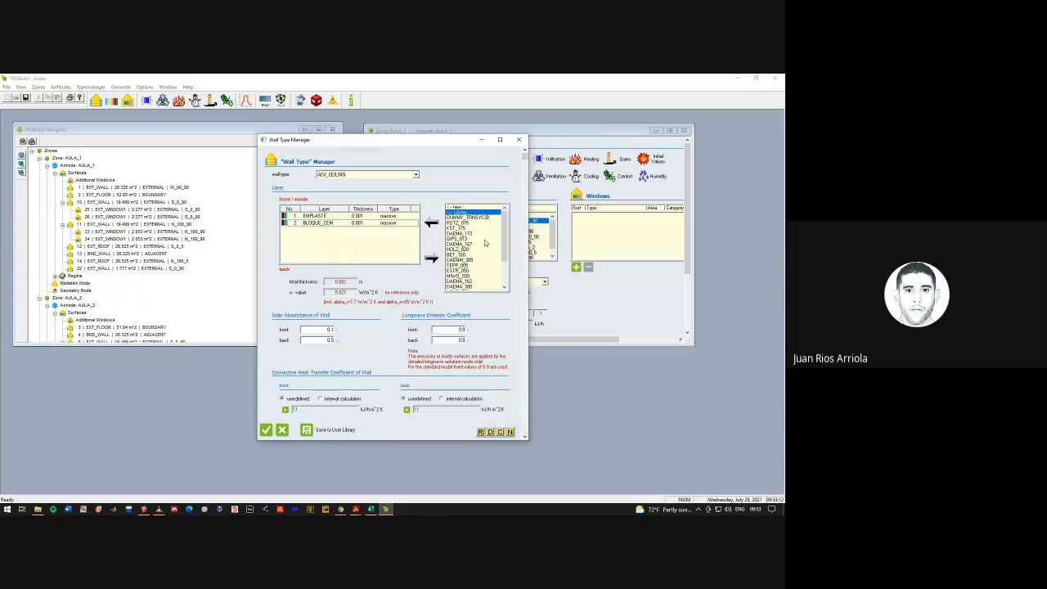
# Try to add EMPLASTE from the user library a second time, and close the library
pyautogui.doubleClick(468, 213)
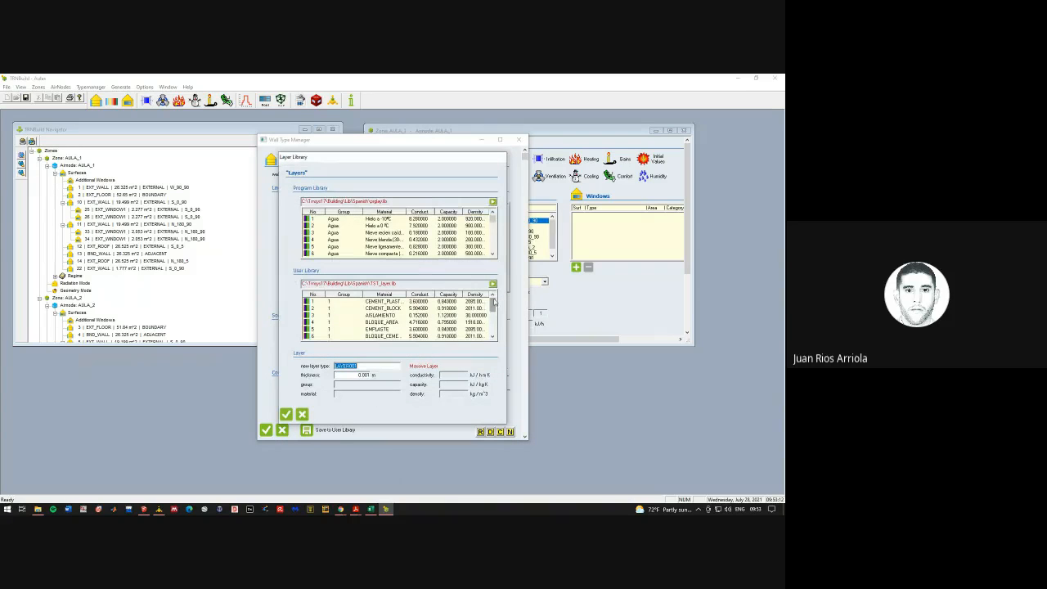
pyautogui.doubleClick(373, 330)
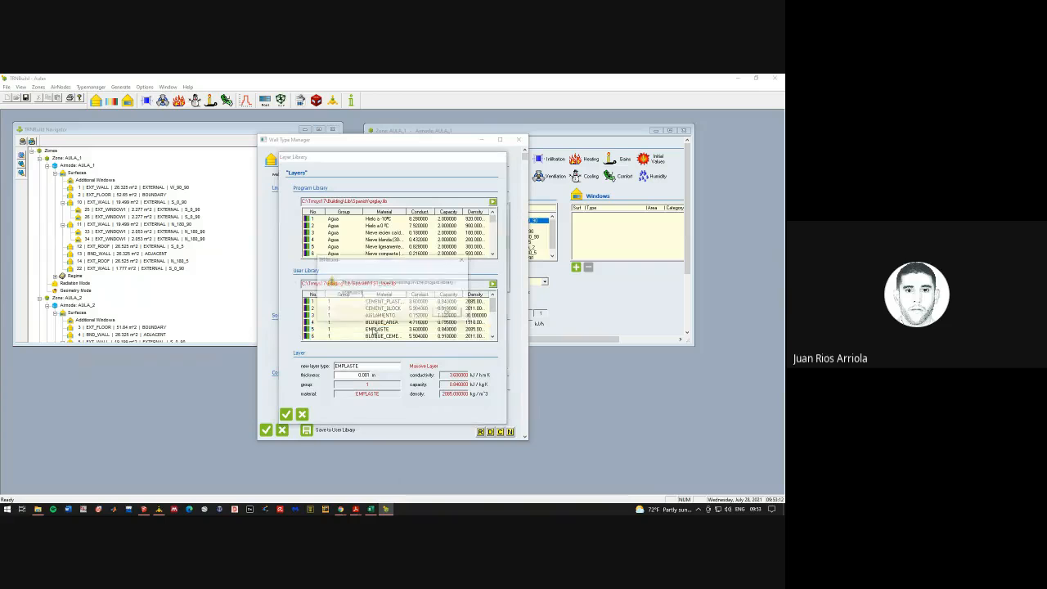
pyautogui.click(448, 313)
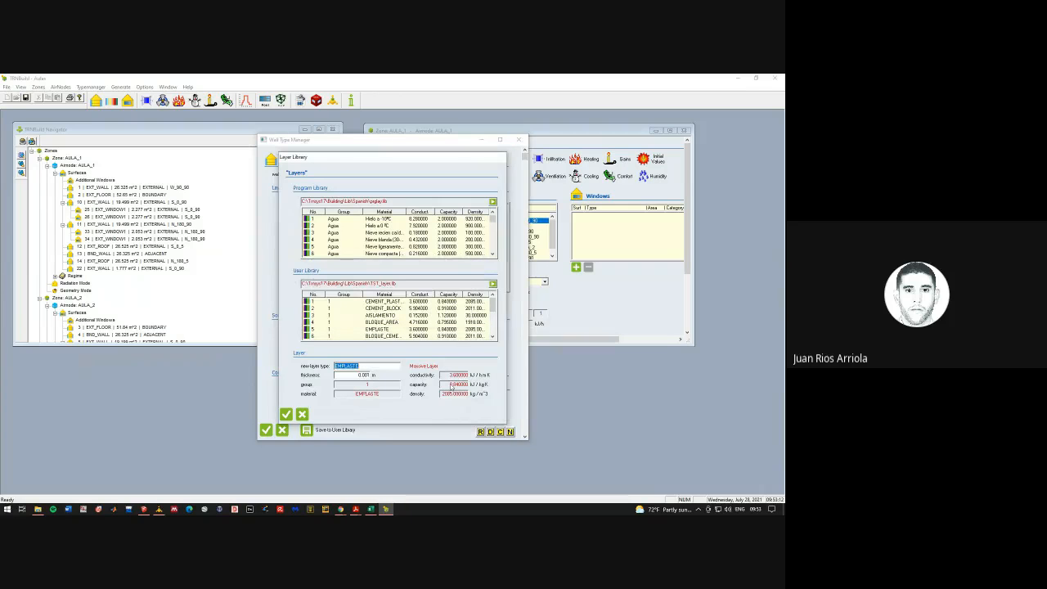
pyautogui.click(304, 414)
# Add the existing EMPLASTE layer from the layer list as the third layer with a thickness of 0.01 m
pyautogui.moveTo(505, 238); pyautogui.dragTo(506, 269)
pyautogui.click(461, 280)
pyautogui.click(431, 222)
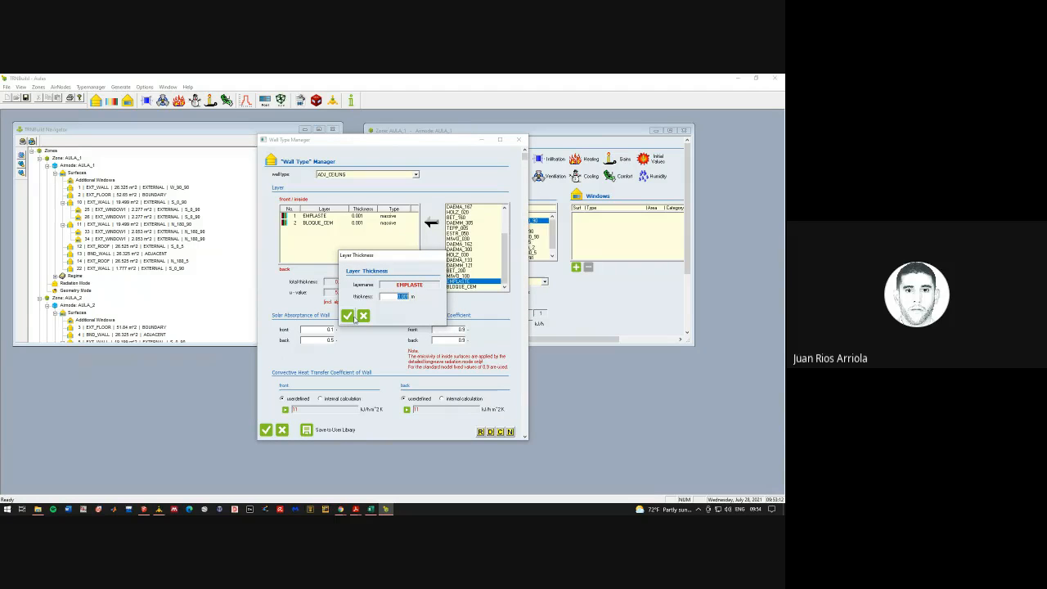
pyautogui.write('0.01')
pyautogui.click(352, 318)
# Set the thickness of ADJ_CEILING's BLOQUE_CEM layer to 0.2 m and of its first EMPLASTE layer to 0.01 m
pyautogui.doubleClick(352, 221)
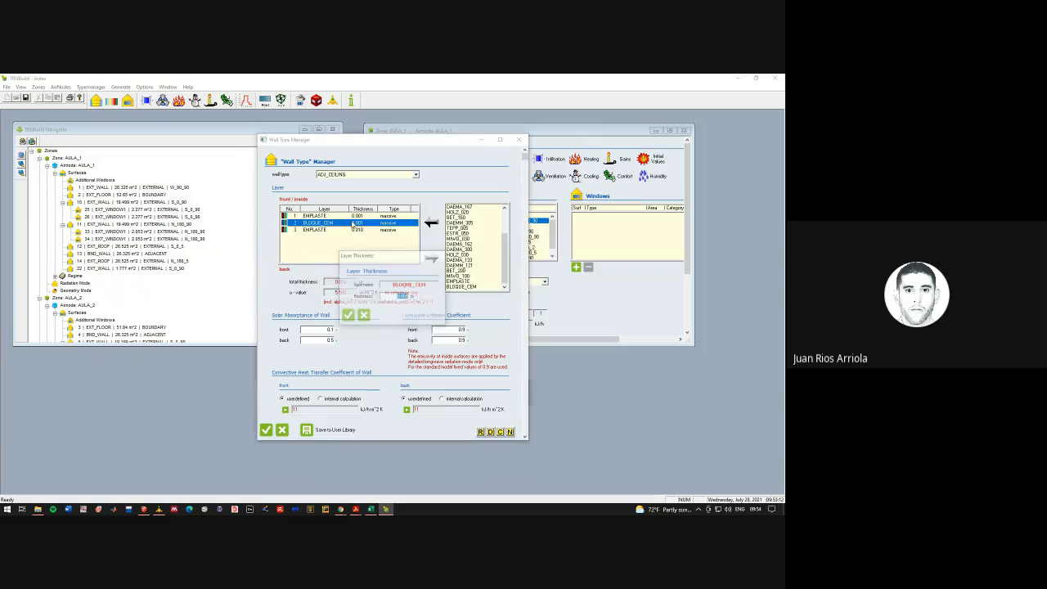
pyautogui.write('0.2')
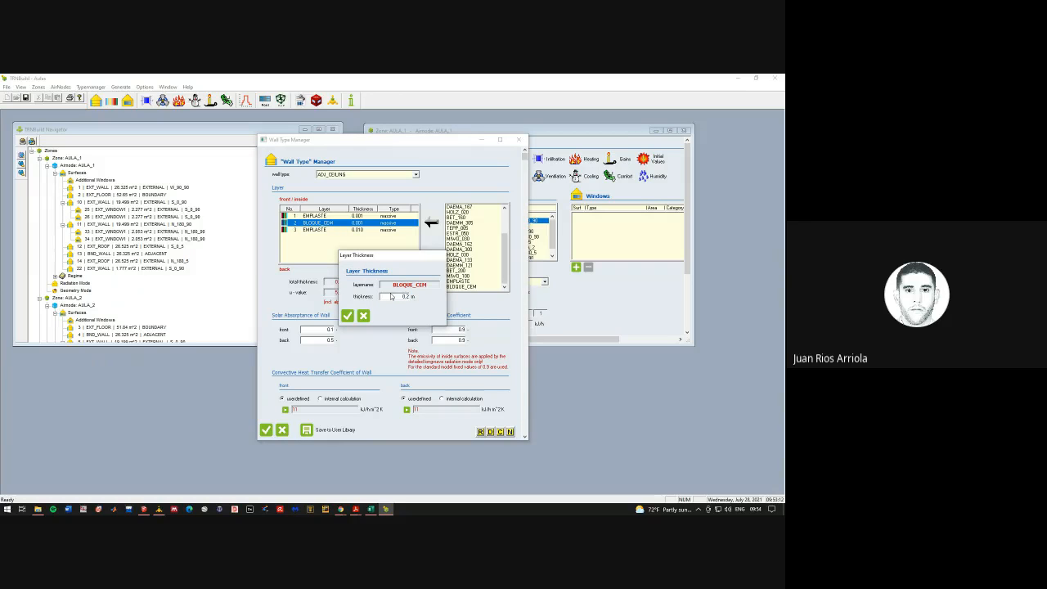
pyautogui.press('Return')
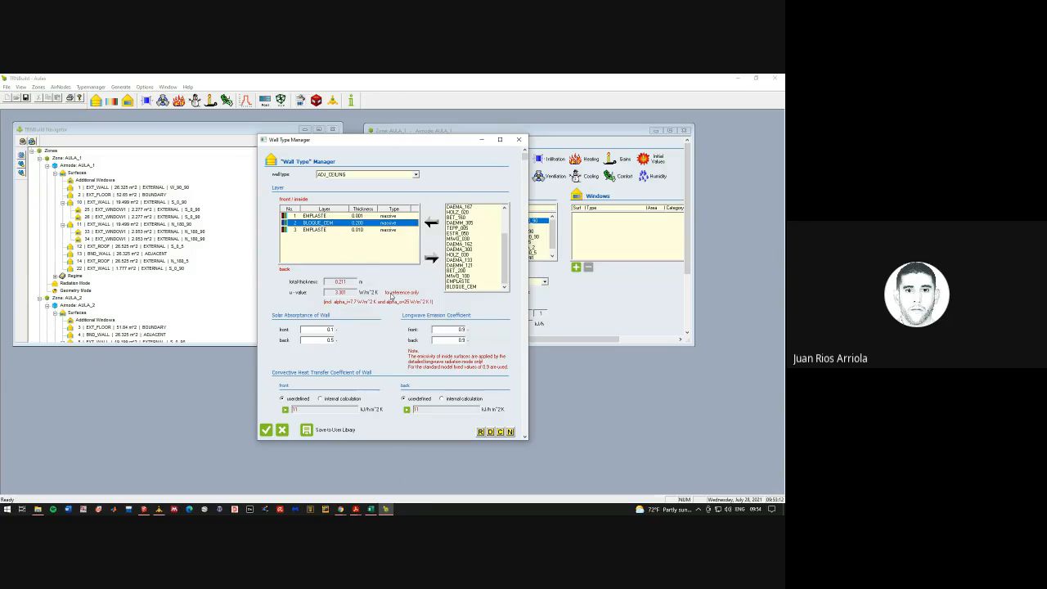
pyautogui.doubleClick(359, 216)
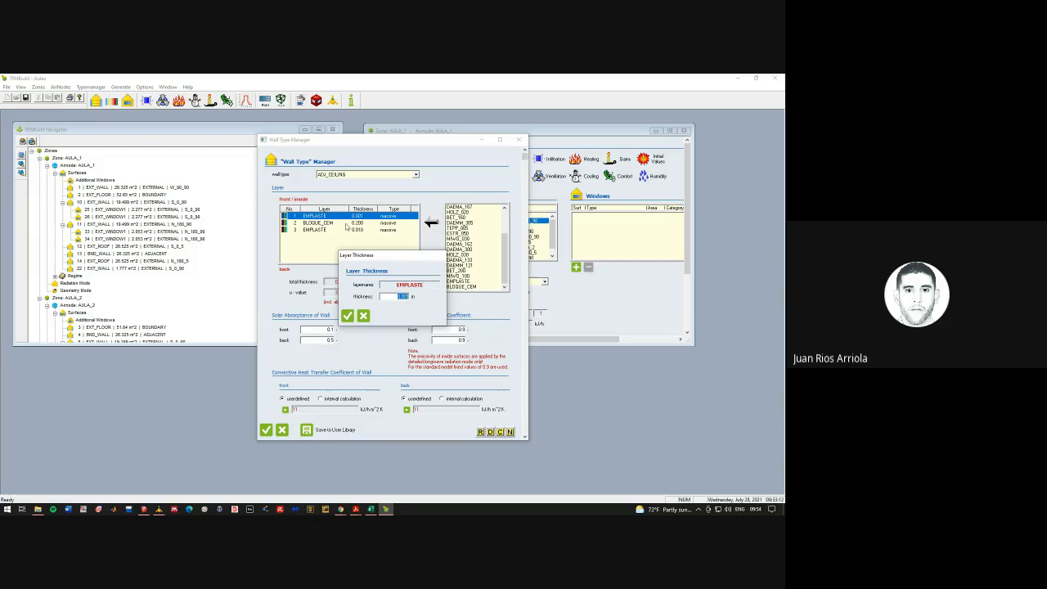
pyautogui.write('0.')
pyautogui.press('Return')
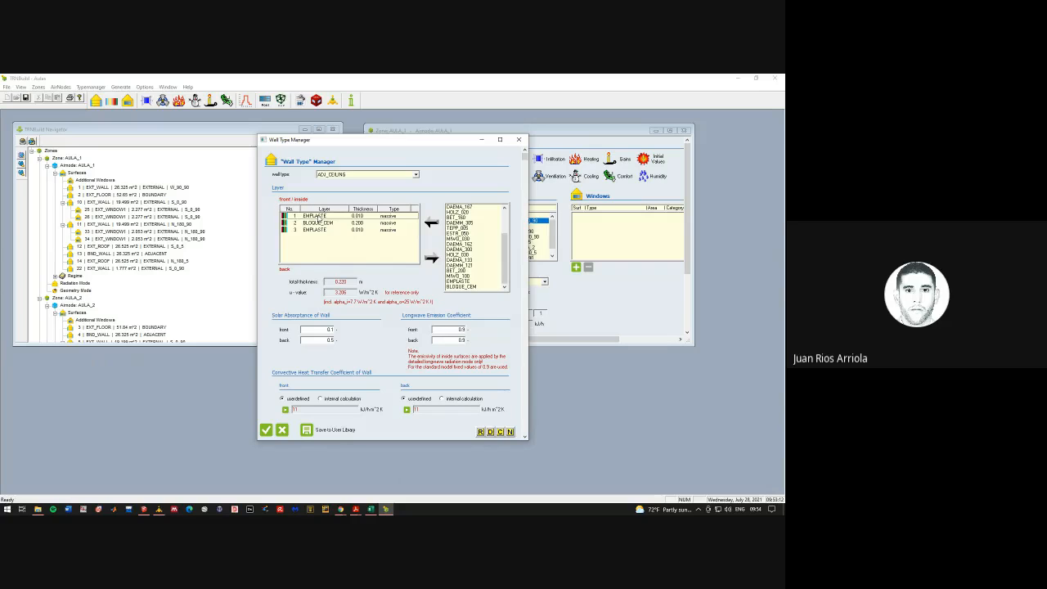
pyautogui.click(310, 222)
pyautogui.click(310, 229)
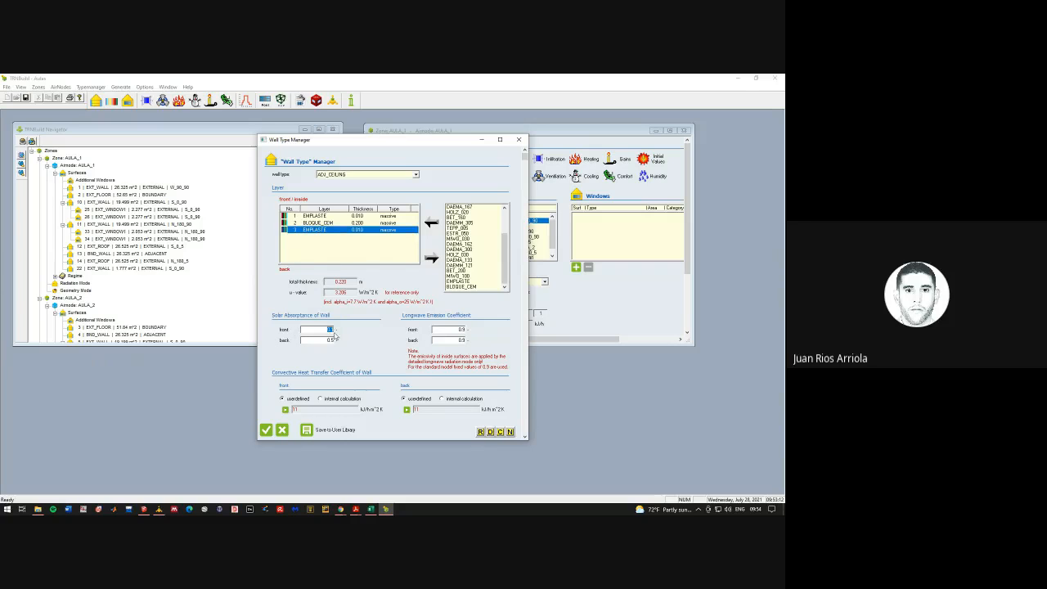
# Set the wall's solar absorptance to 0.1 on the front and 0.75 on the back
pyautogui.write('0.1')
pyautogui.moveTo(325, 330); pyautogui.dragTo(349, 331)
pyautogui.moveTo(325, 340); pyautogui.dragTo(345, 339)
pyautogui.write('0.75')
pyautogui.moveTo(340, 511)
pyautogui.click(388, 248)
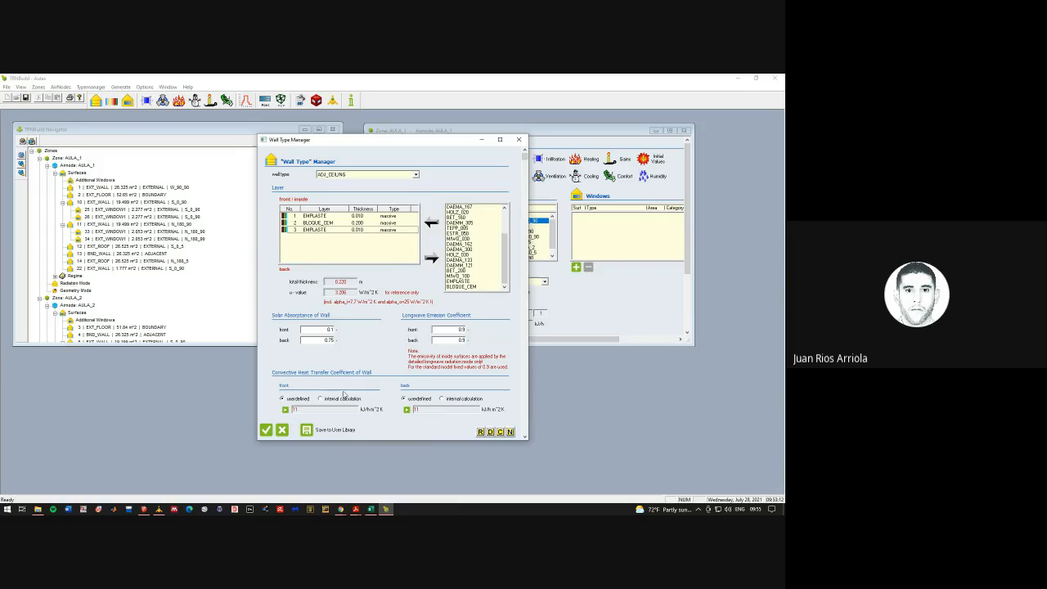
# Set the userdefined convective heat transfer coefficients to constant values of 81.72 kJ/h m²K for the back and 29.84 for the front
pyautogui.doubleClick(295, 409)
pyautogui.click(416, 409)
pyautogui.click(406, 410)
pyautogui.write('81.72')
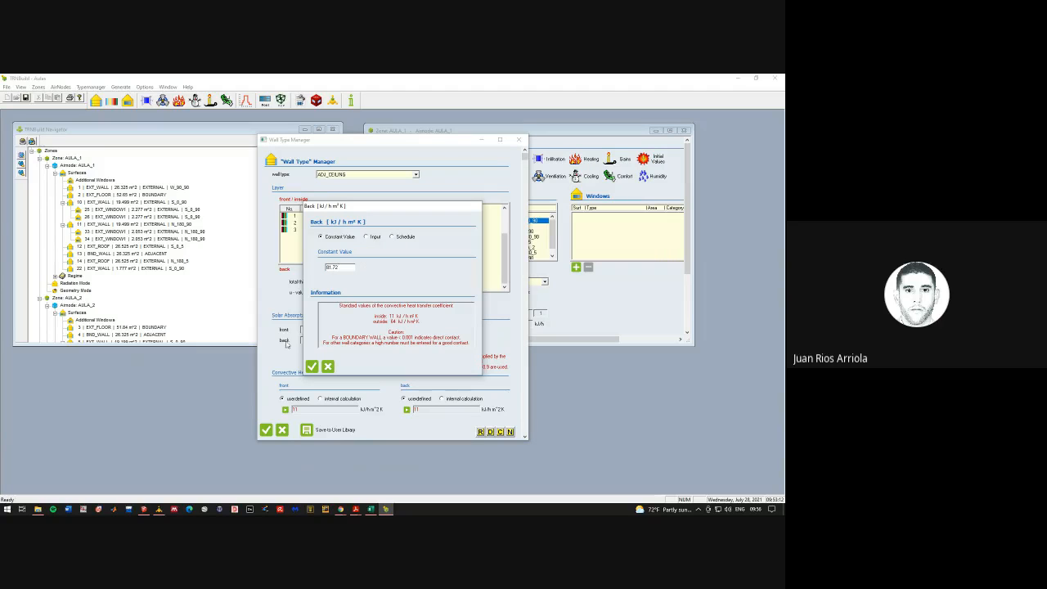
pyautogui.click(312, 366)
pyautogui.click(285, 409)
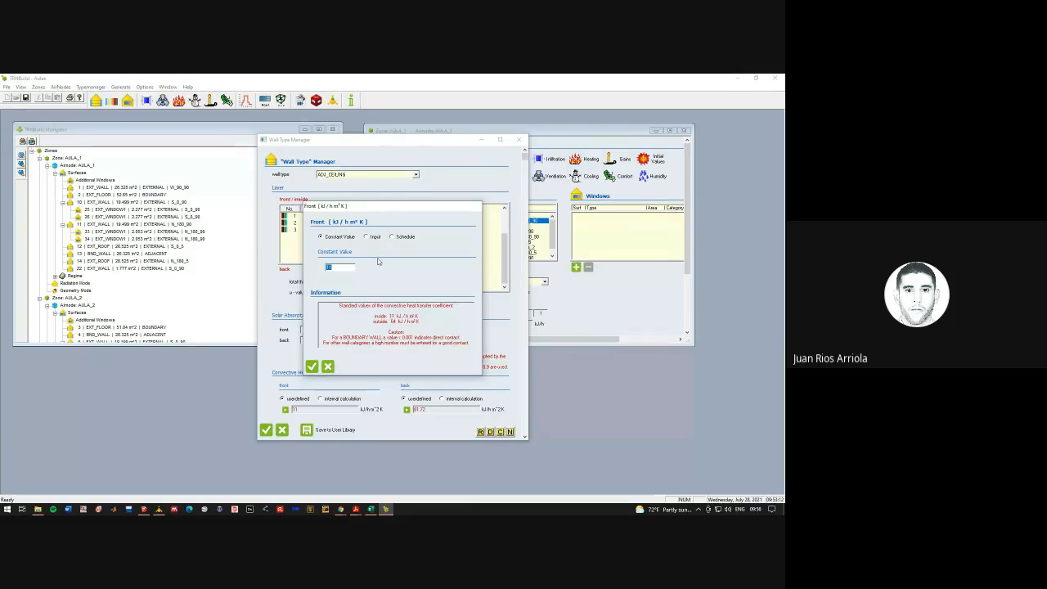
pyautogui.write('29.84')
pyautogui.click(312, 366)
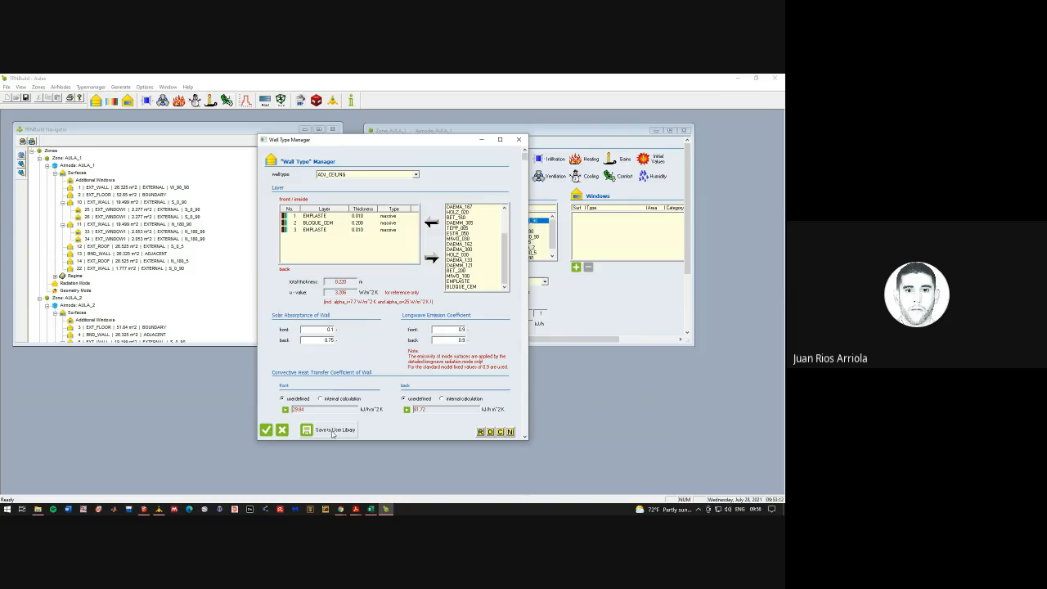
# Rename the ADJ_CEILING wall type as EXT_WALL_PTCITOS and accept the changes to the wall types
pyautogui.click(480, 431)
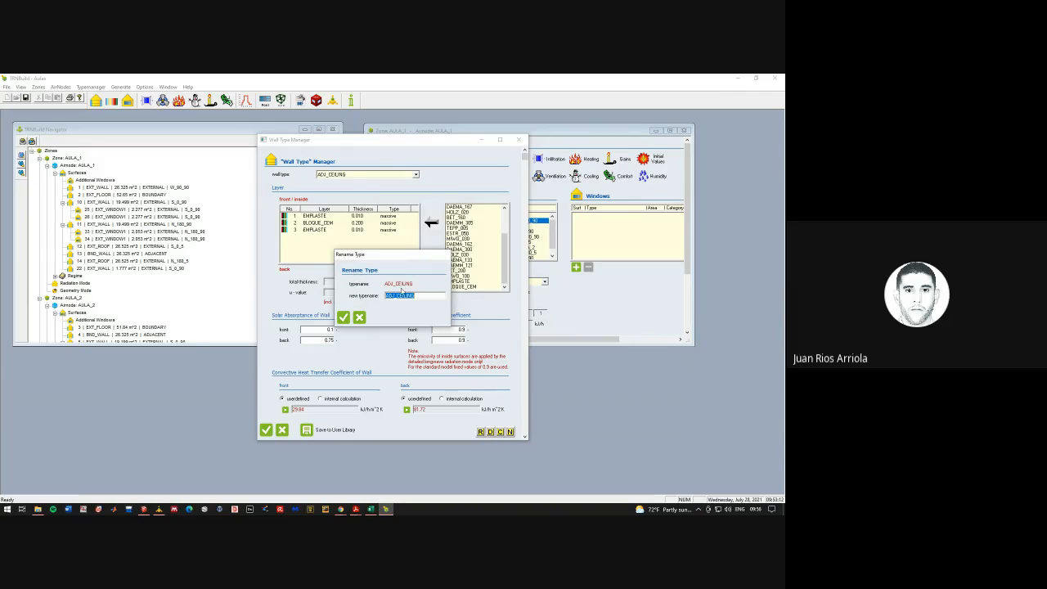
pyautogui.click(399, 296)
pyautogui.moveTo(412, 298); pyautogui.dragTo(334, 293)
pyautogui.write('W')
pyautogui.write('EXT')
pyautogui.write('_WALL')
pyautogui.write('_PTUE')
pyautogui.click(342, 316)
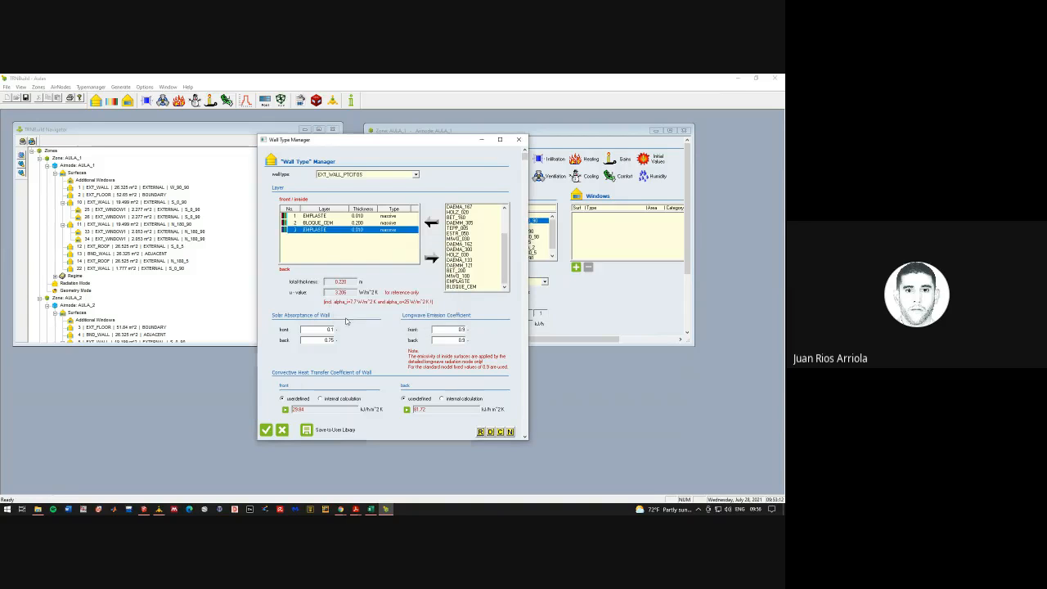
pyautogui.click(415, 175)
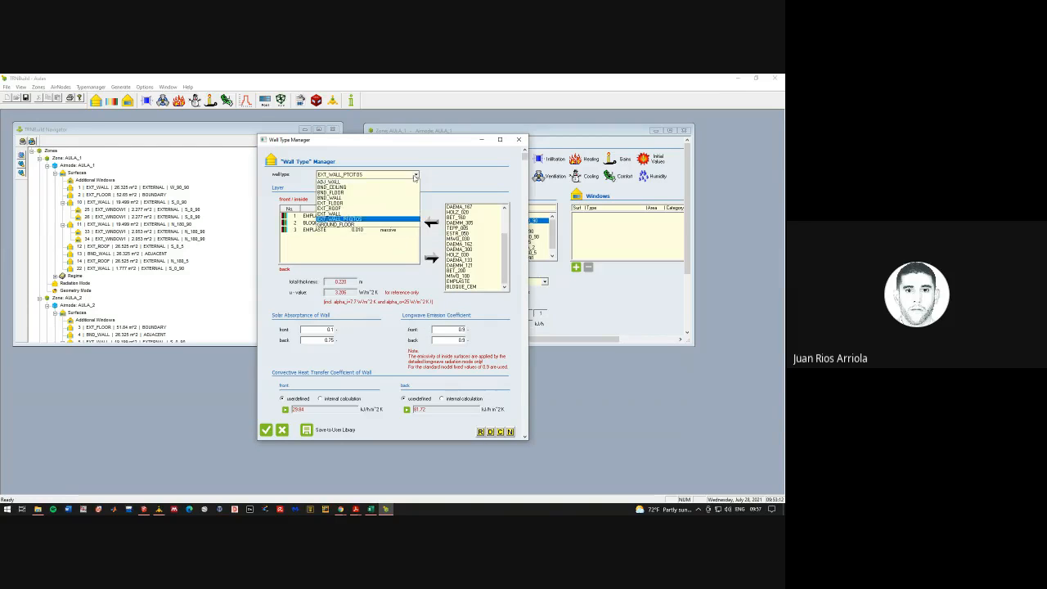
pyautogui.click(454, 174)
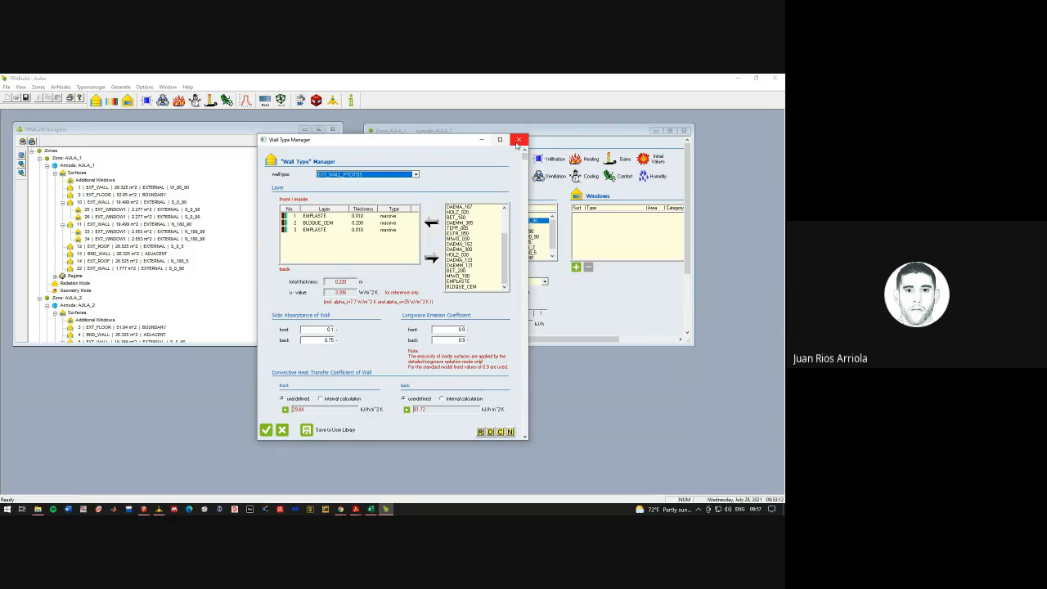
pyautogui.click(266, 431)
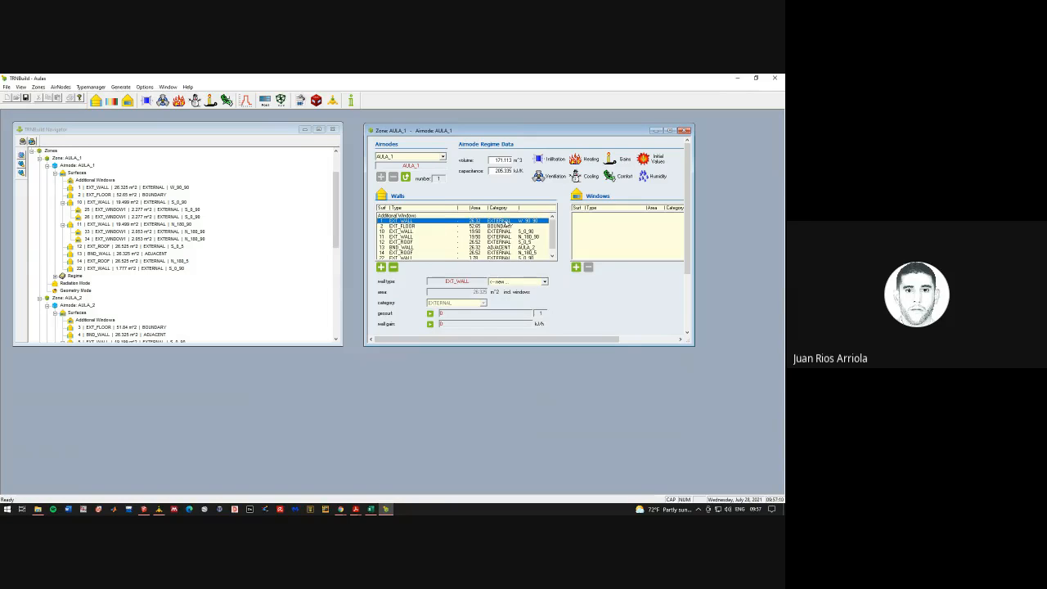
# Assign the EXT_WALL_PTCITOS wall type to the external wall surfaces 1, 10, 11 and 22 of zone AULA_1
pyautogui.click(544, 282)
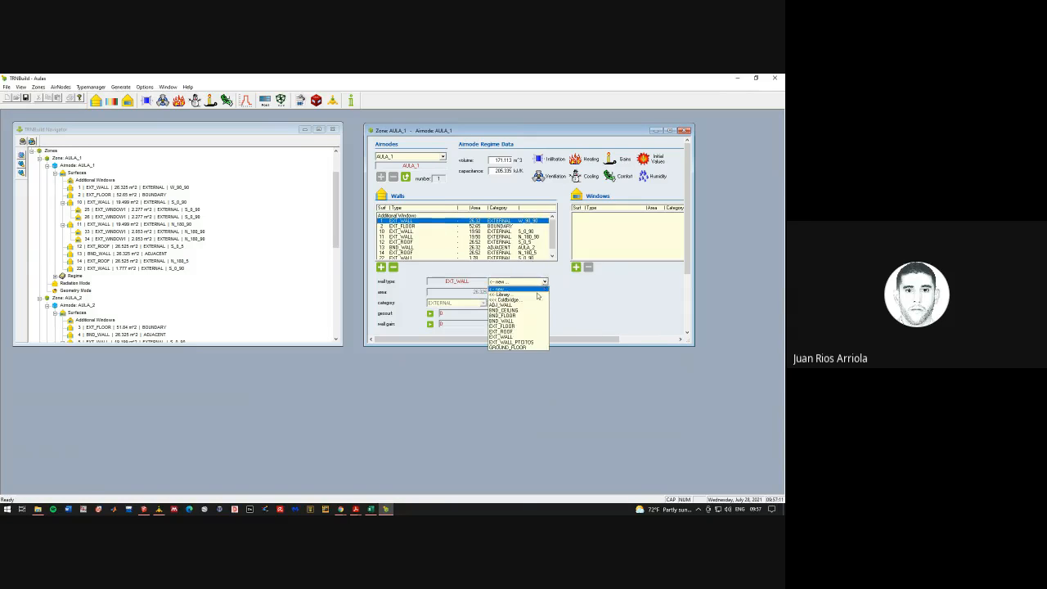
pyautogui.click(515, 342)
pyautogui.click(422, 232)
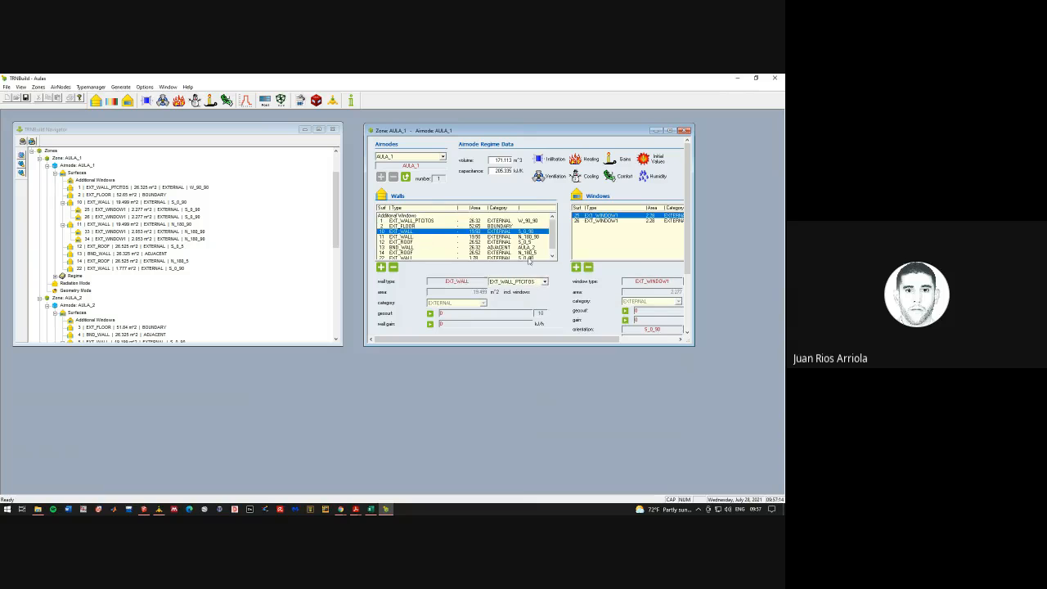
pyautogui.click(545, 281)
pyautogui.click(515, 338)
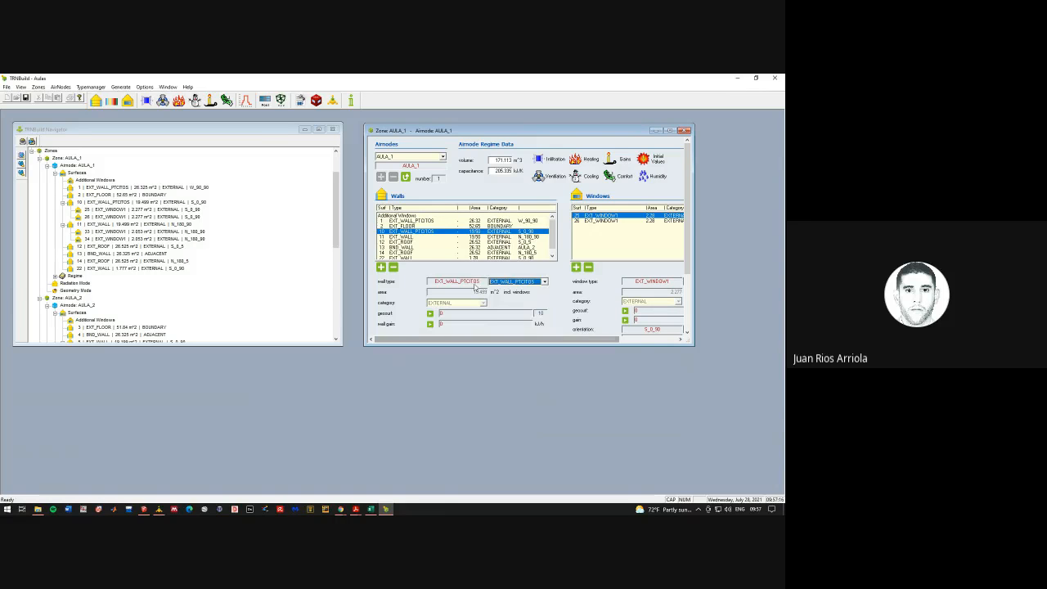
pyautogui.click(422, 237)
pyautogui.click(544, 281)
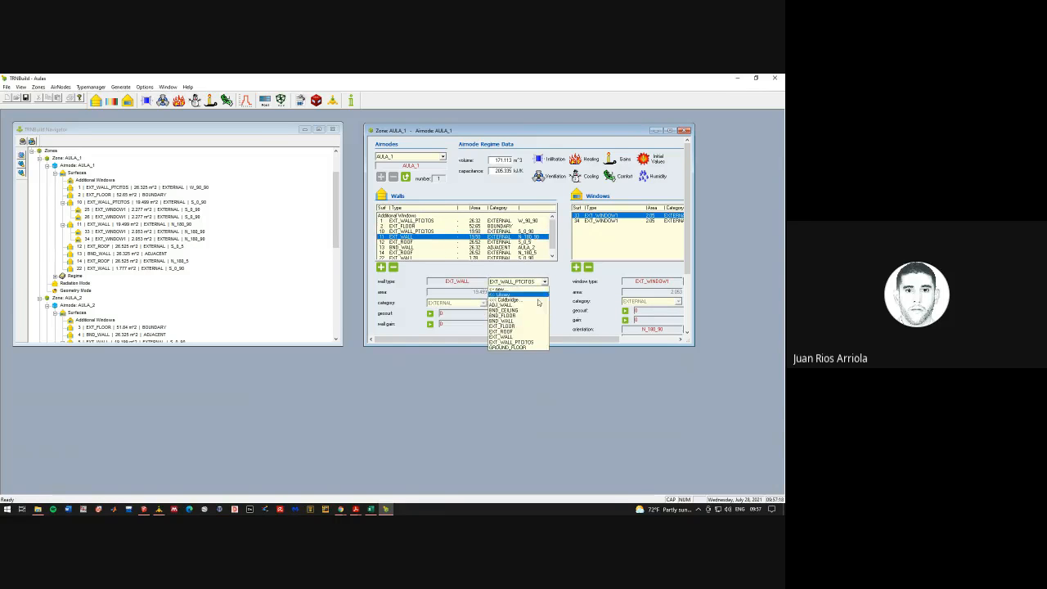
pyautogui.click(536, 343)
pyautogui.scroll(-1, 431, 250)
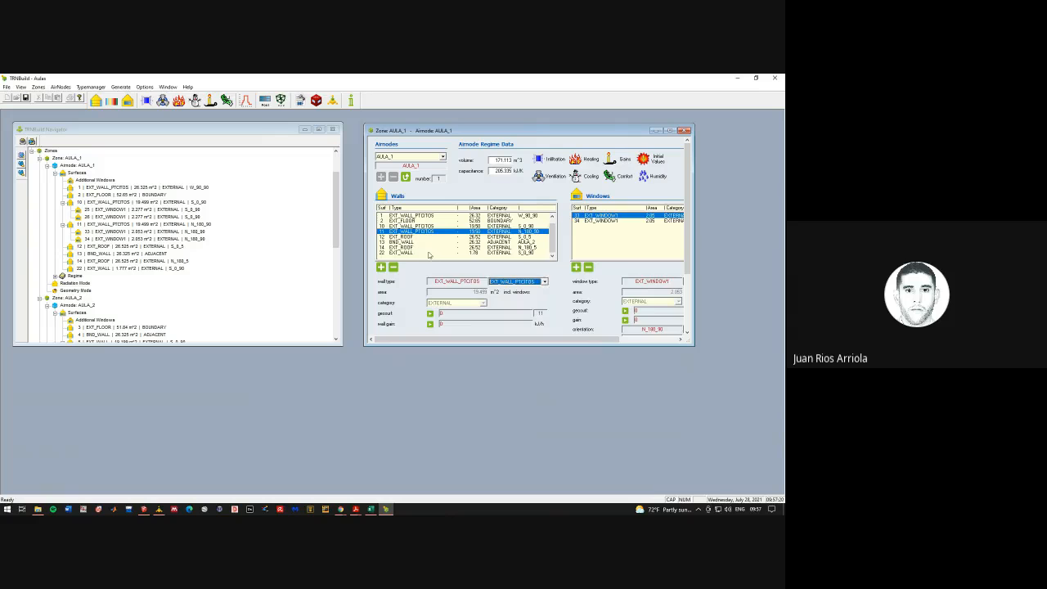
pyautogui.click(430, 252)
pyautogui.click(544, 282)
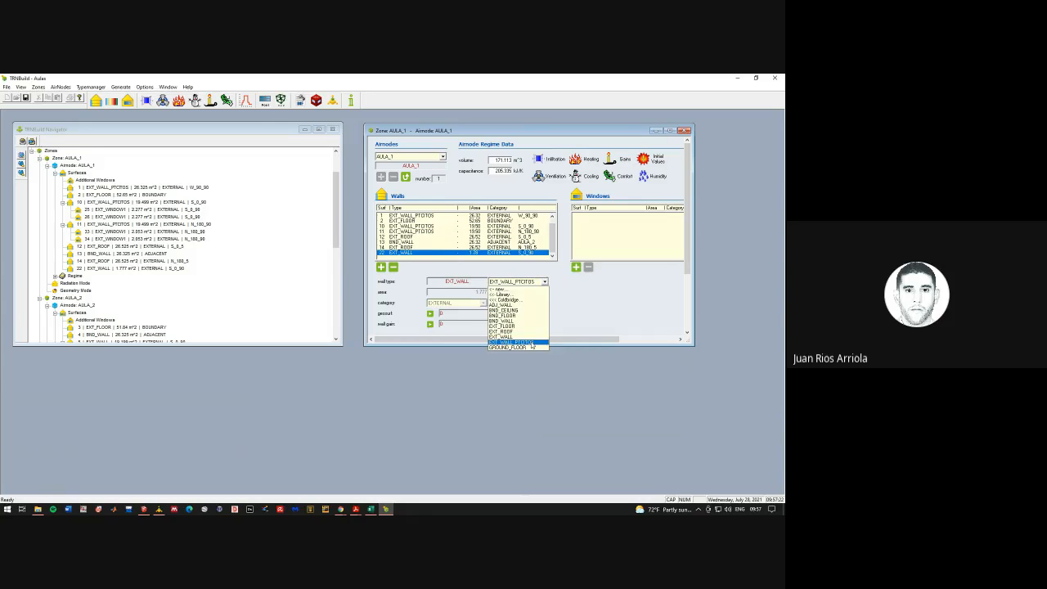
pyautogui.click(525, 339)
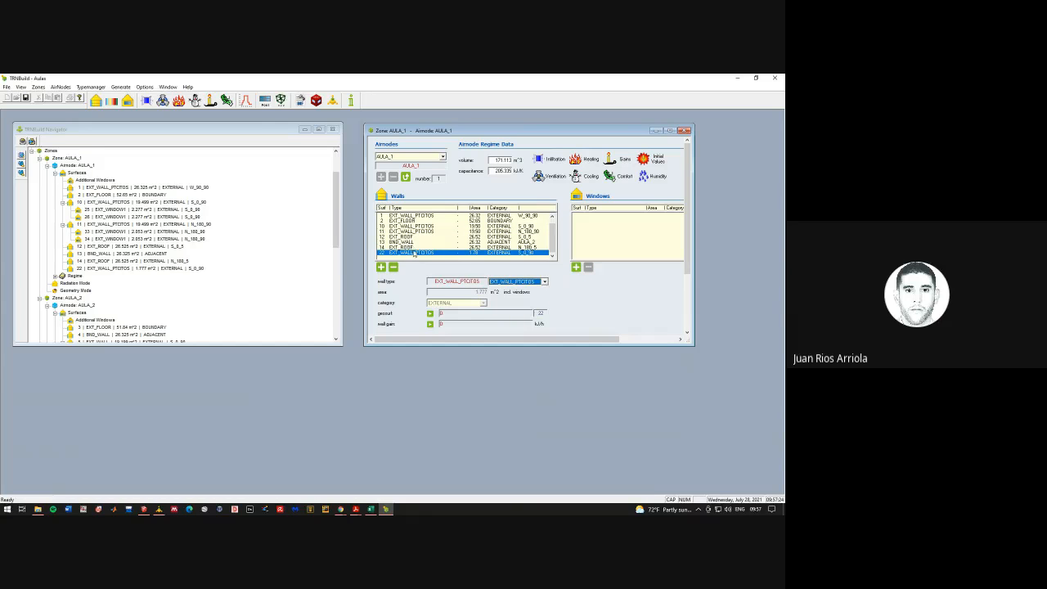
# Assign the EXT_WALL_PTCITOS wall type to surface 13, the wall adjacent to AULA_2
pyautogui.click(409, 243)
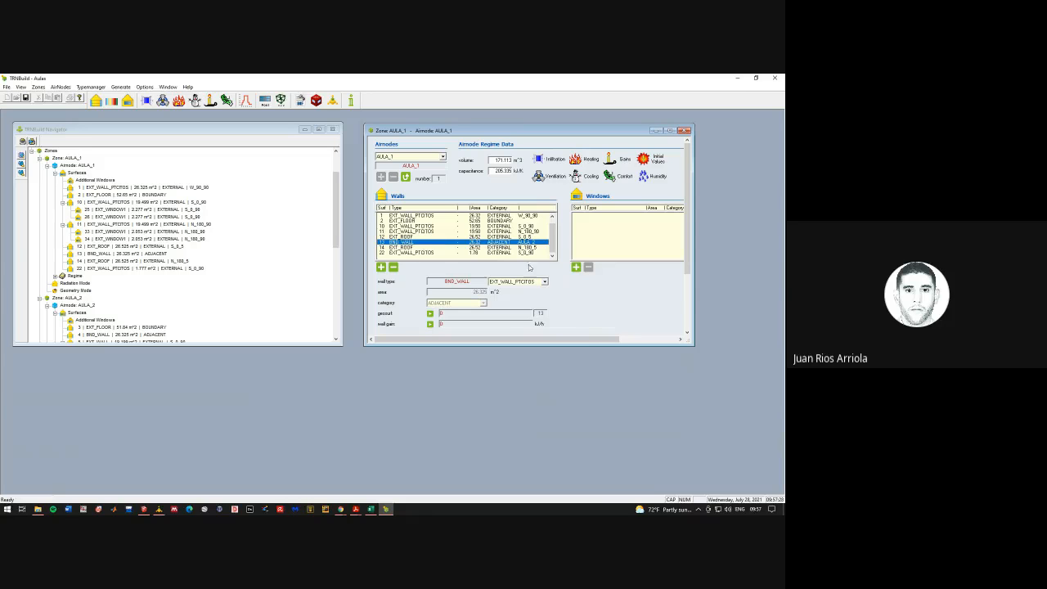
pyautogui.click(544, 282)
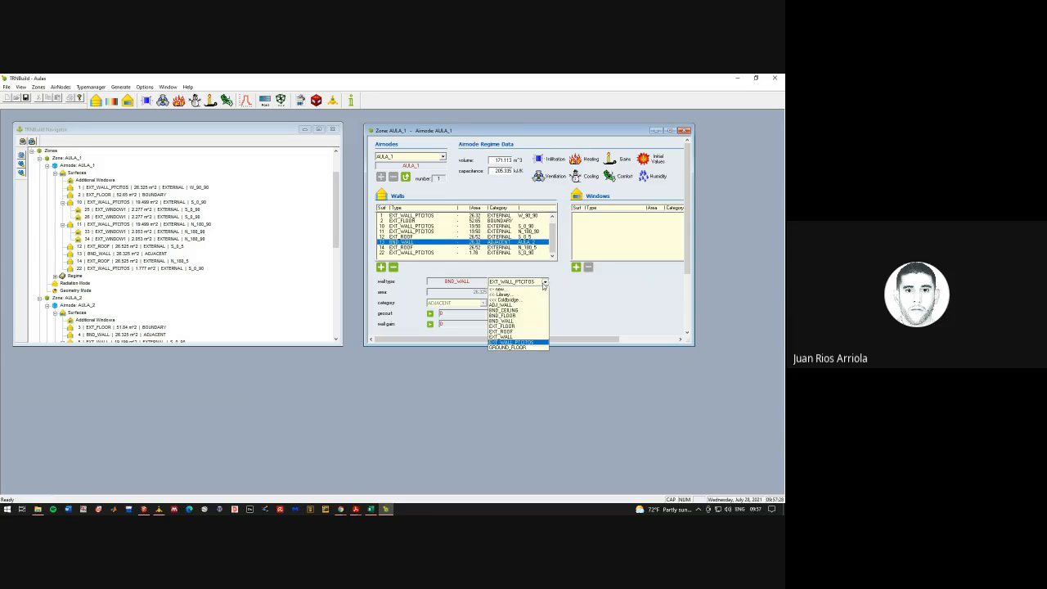
pyautogui.click(535, 344)
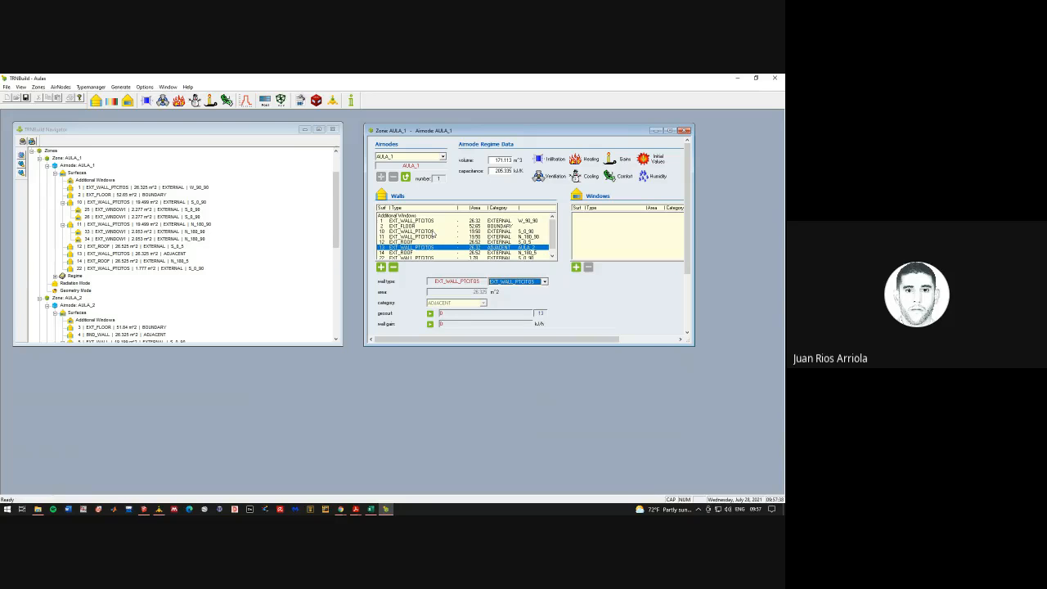
pyautogui.scroll(-1, 431, 237)
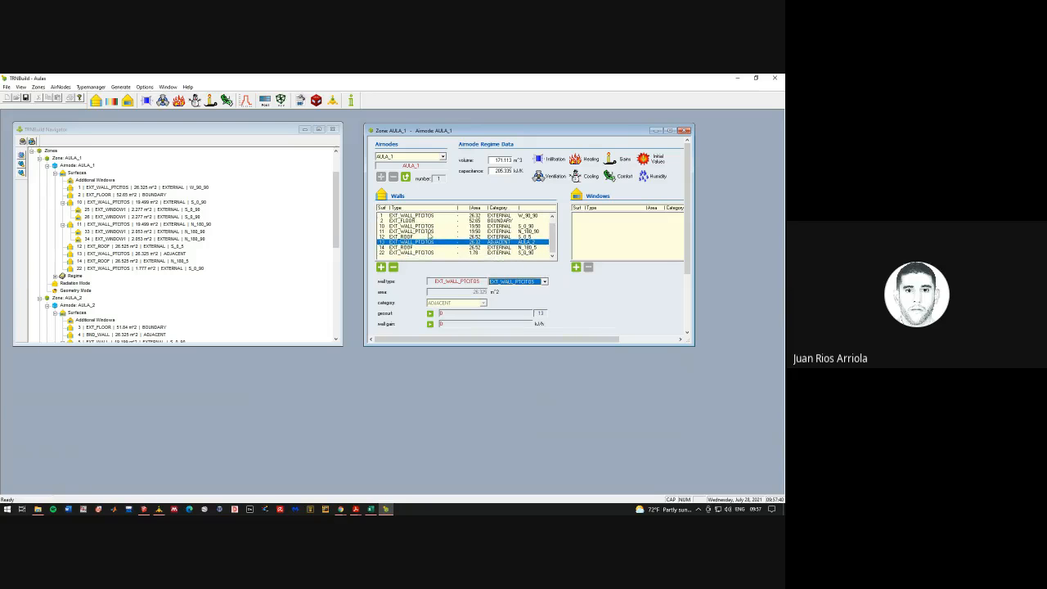
pyautogui.click(422, 252)
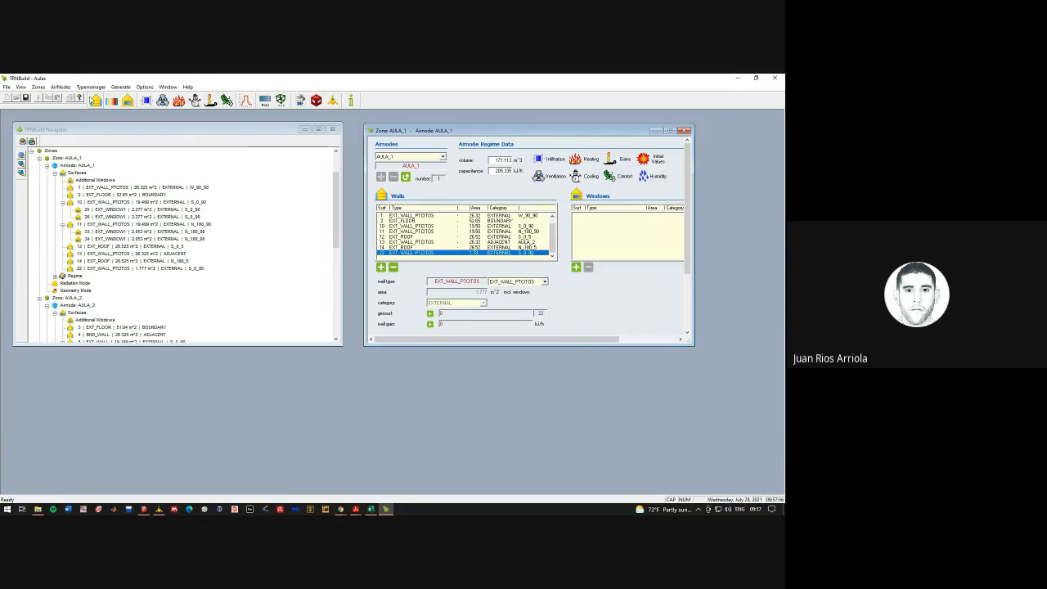
# Open the layer library from the ADJ_WALL wall type and look through the user library's materials
pyautogui.click(95, 102)
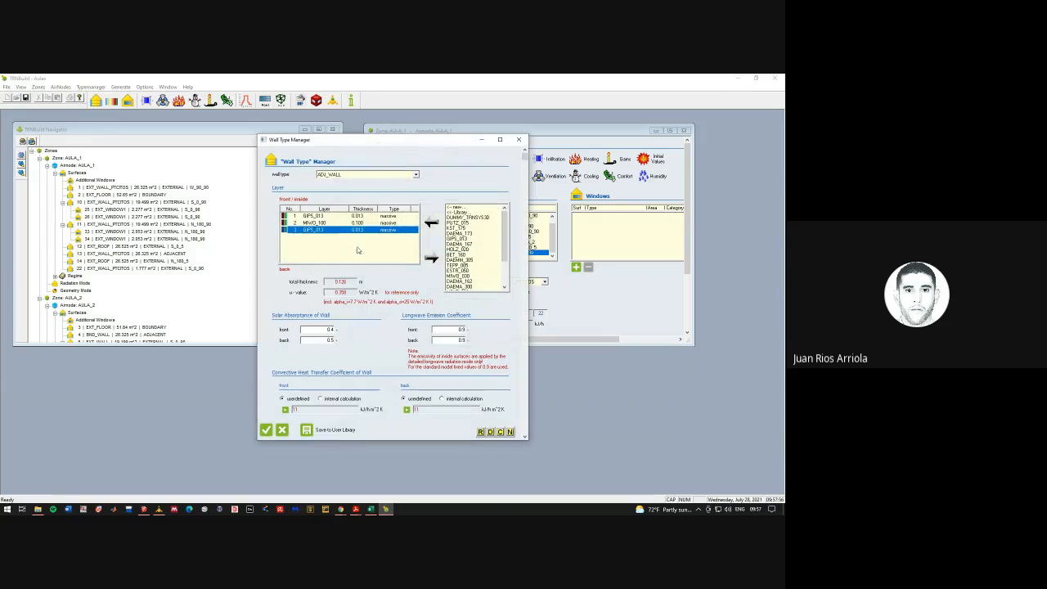
pyautogui.click(416, 175)
pyautogui.click(415, 175)
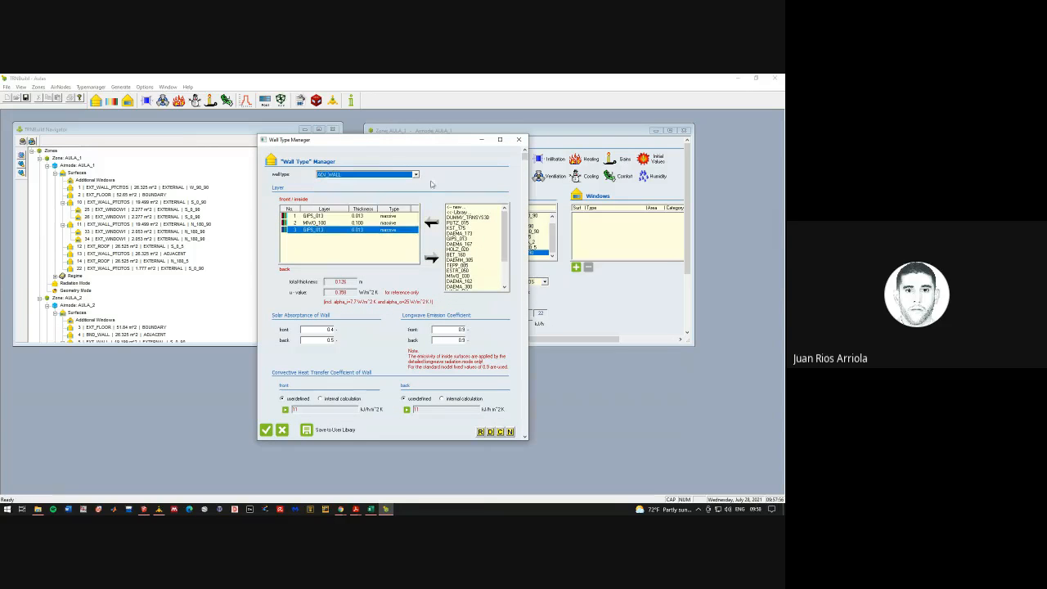
pyautogui.moveTo(504, 223)
pyautogui.mouseDown()
pyautogui.moveTo(509, 263)
pyautogui.moveTo(507, 224)
pyautogui.mouseUp()
pyautogui.doubleClick(459, 212)
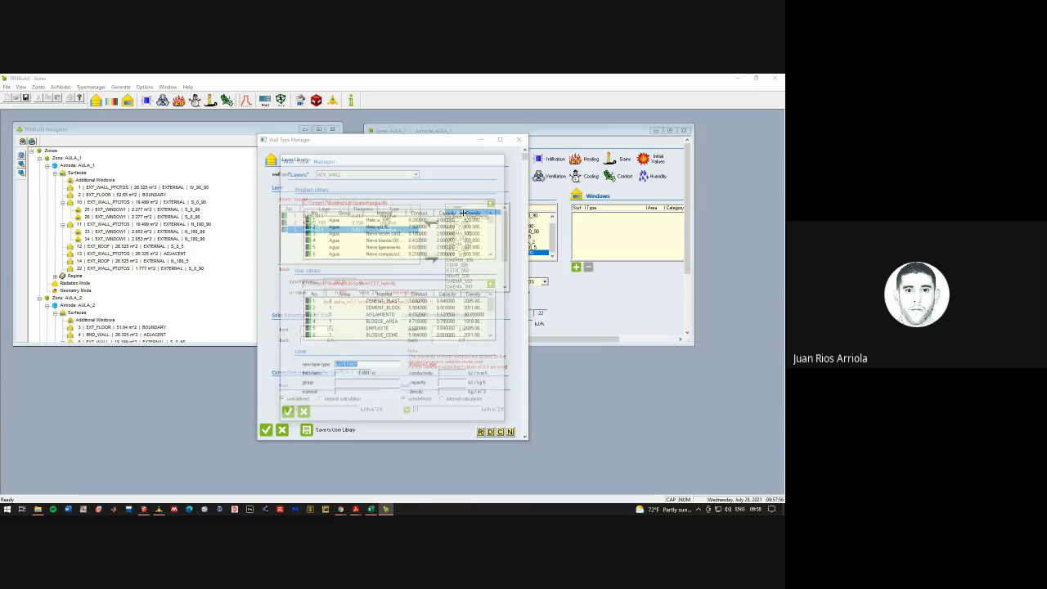
pyautogui.moveTo(493, 336); pyautogui.dragTo(493, 339)
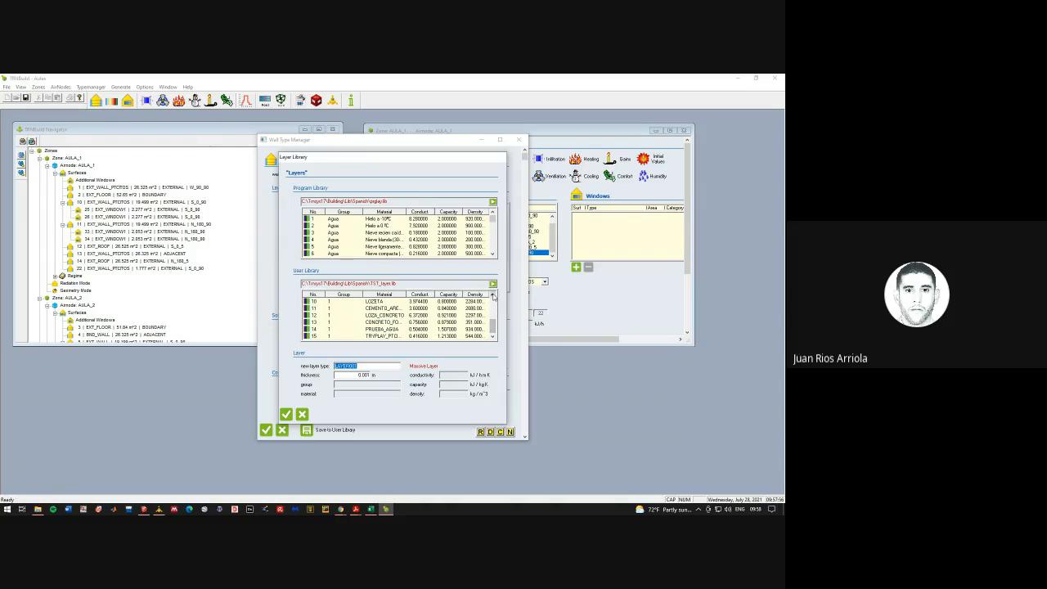
pyautogui.moveTo(492, 296); pyautogui.dragTo(493, 296)
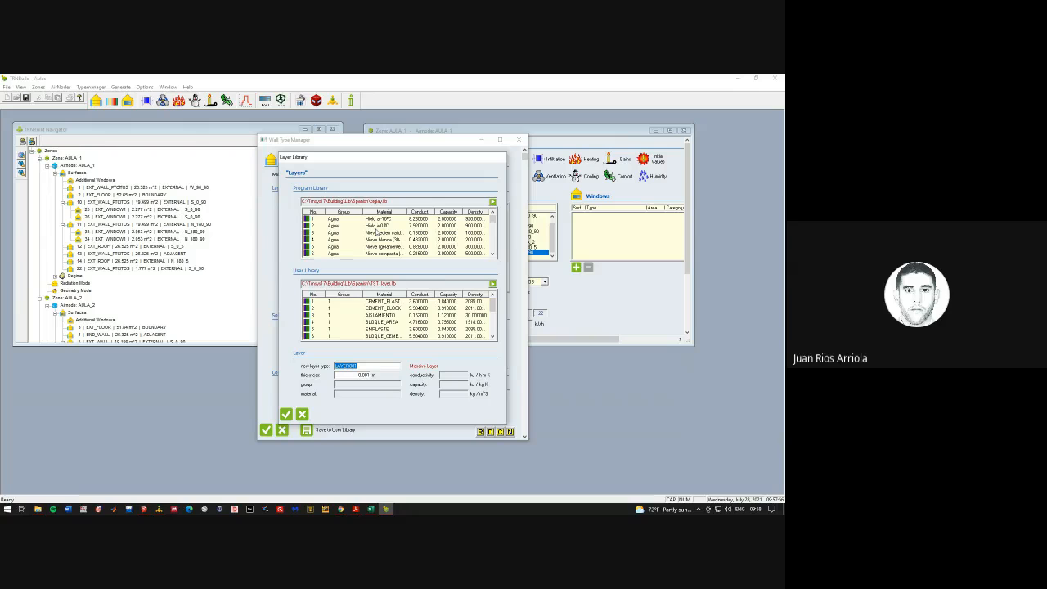
# Add a massive layer named MADERA to the ADJ_WALL wall type, based on the program library material Madera 1
pyautogui.click(492, 254)
pyautogui.moveTo(493, 220)
pyautogui.mouseDown()
pyautogui.moveTo(493, 231)
pyautogui.moveTo(493, 213)
pyautogui.mouseUp()
pyautogui.click(493, 213)
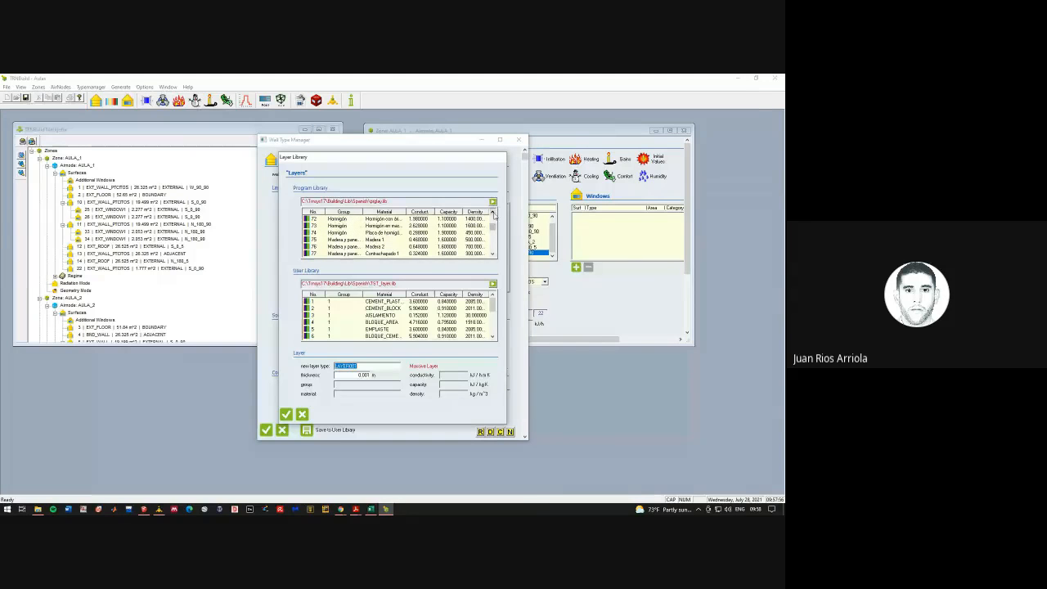
pyautogui.click(355, 240)
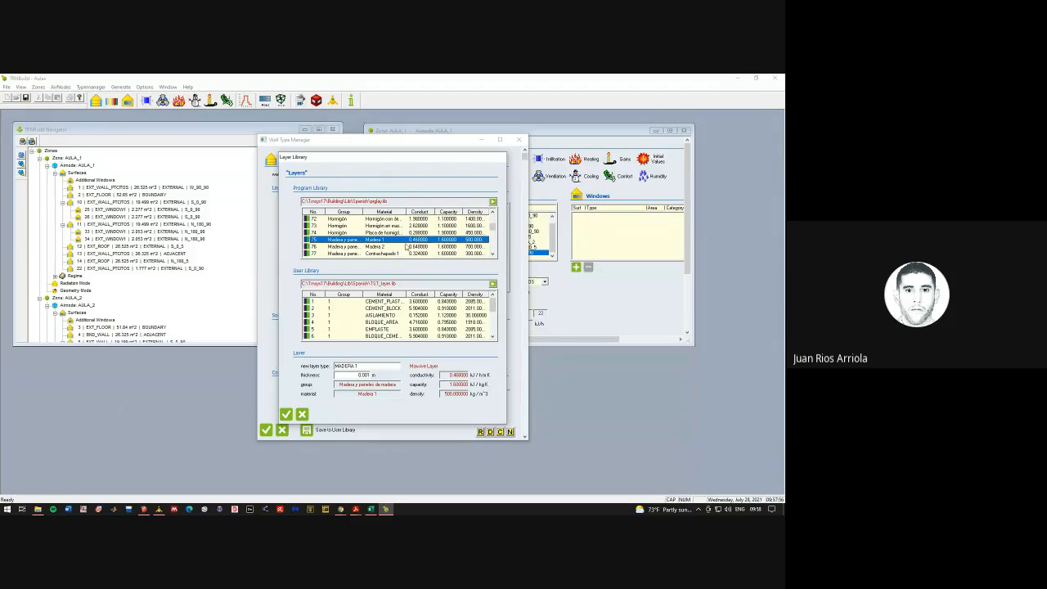
pyautogui.click(493, 254)
pyautogui.click(493, 254)
pyautogui.click(494, 255)
pyautogui.click(493, 212)
pyautogui.click(493, 213)
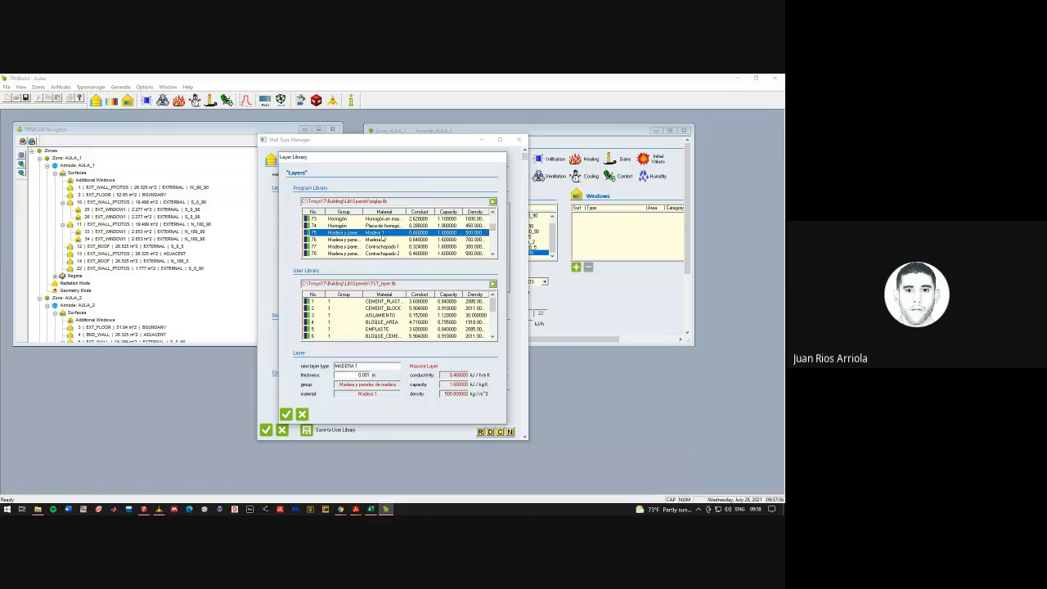
pyautogui.click(285, 415)
pyautogui.click(415, 316)
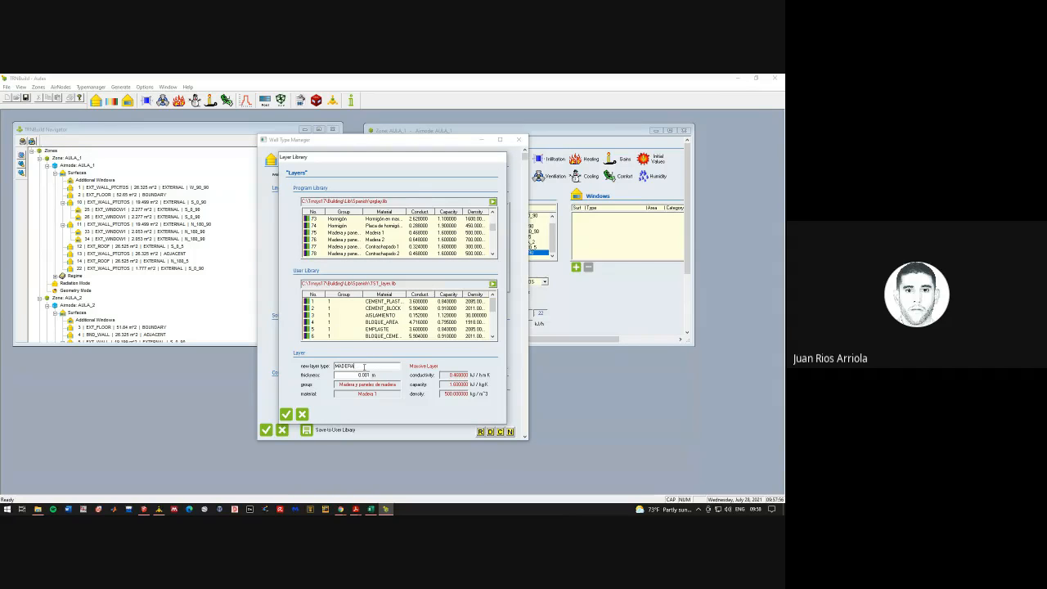
pyautogui.click(285, 415)
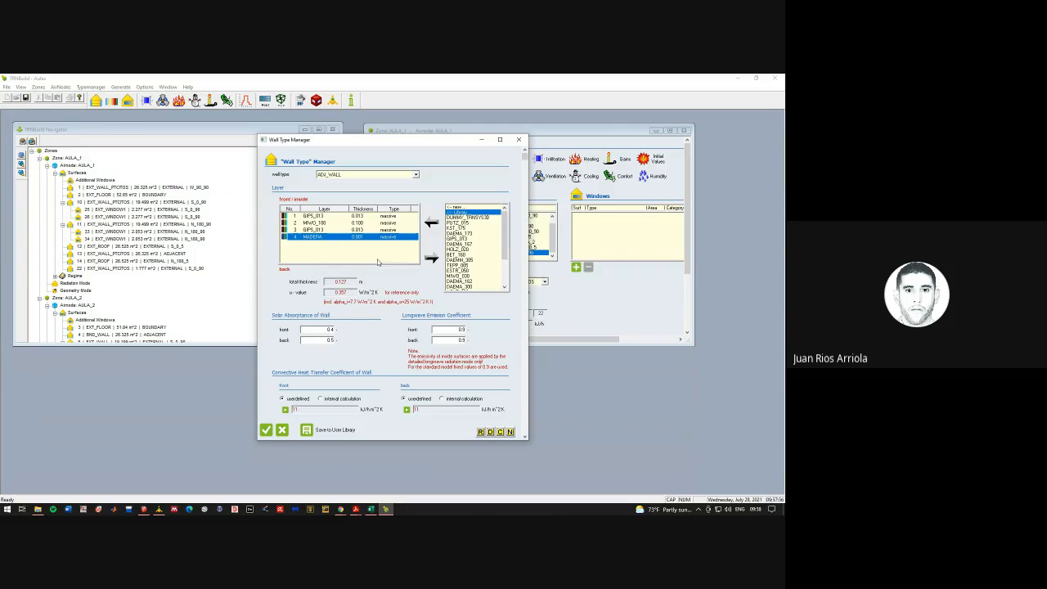
# Remove the two GIPS_013 layers and the MIWO_100 layer from the ADJ_WALL wall type, leaving only MADERA
pyautogui.moveTo(505, 251); pyautogui.dragTo(504, 280)
pyautogui.click(462, 287)
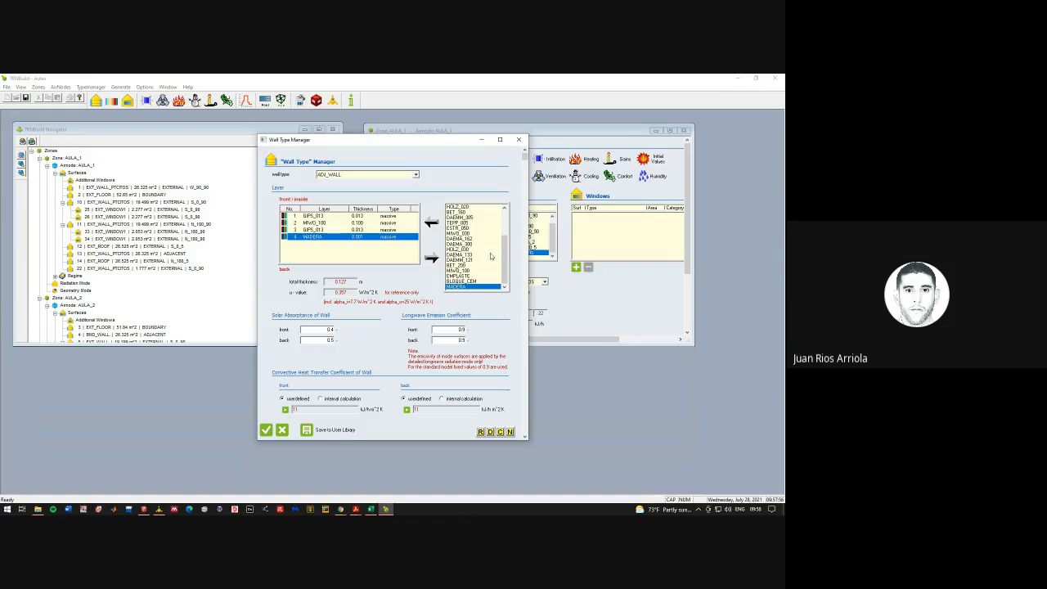
pyautogui.moveTo(505, 274)
pyautogui.mouseDown()
pyautogui.moveTo(507, 214)
pyautogui.moveTo(504, 270)
pyautogui.mouseUp()
pyautogui.click(329, 249)
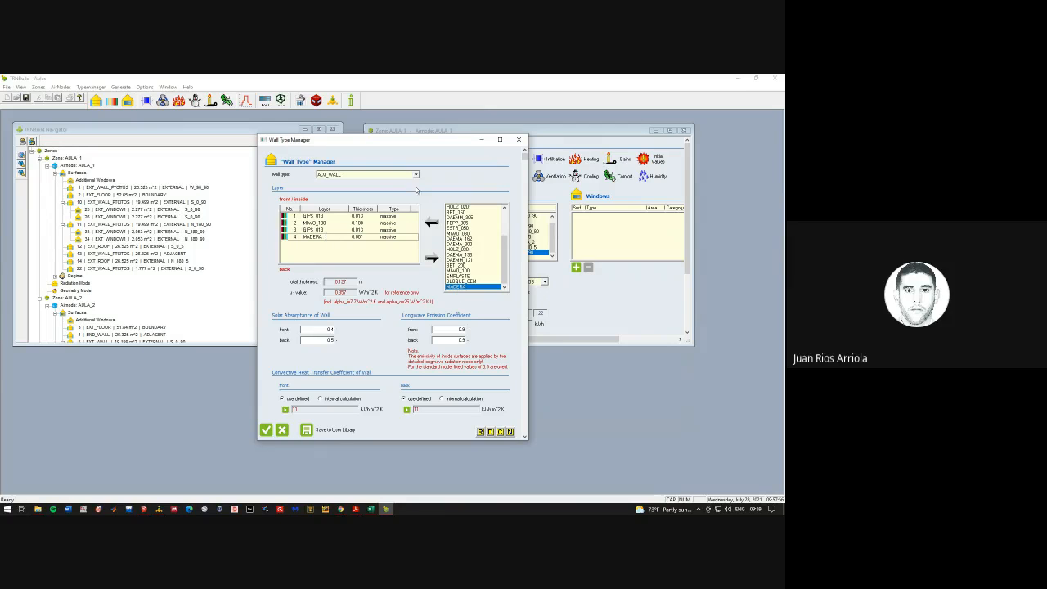
pyautogui.click(318, 230)
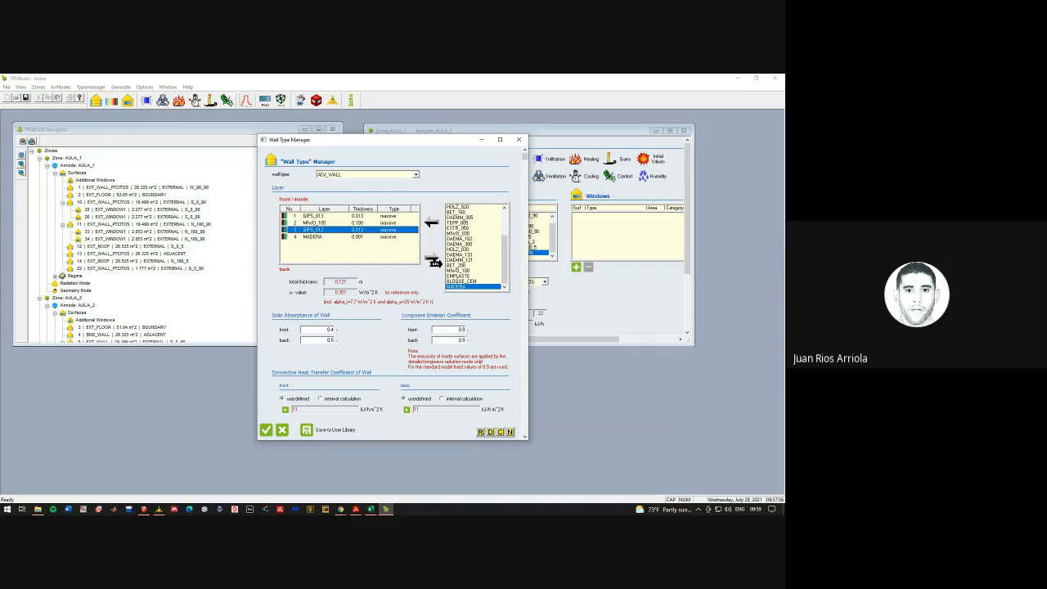
pyautogui.click(432, 258)
pyautogui.click(433, 258)
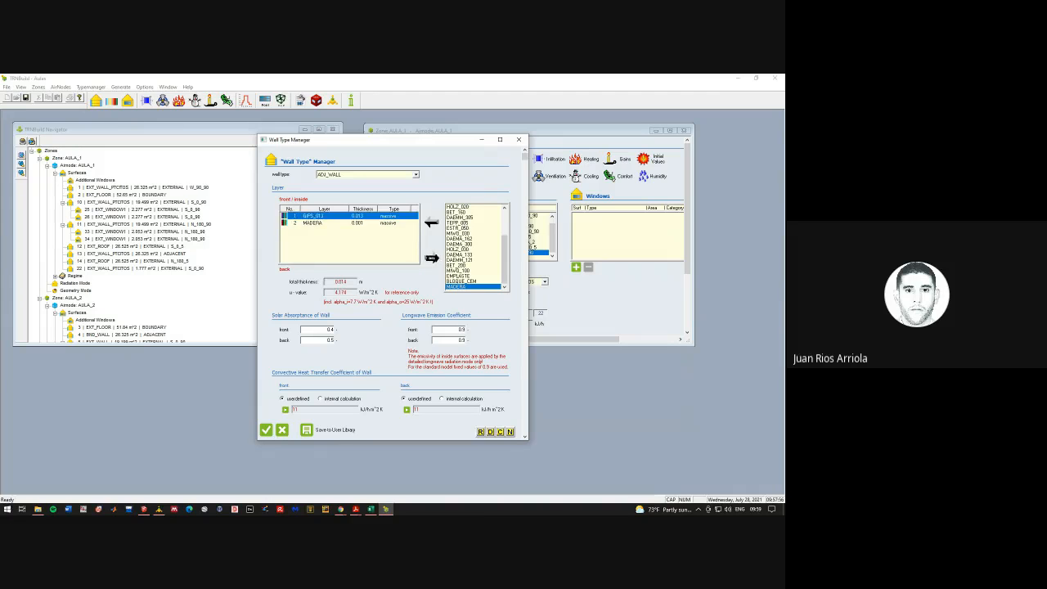
pyautogui.click(433, 258)
# Set the thickness of the MADERA layer in ADJ_WALL to 0.010 m
pyautogui.doubleClick(358, 218)
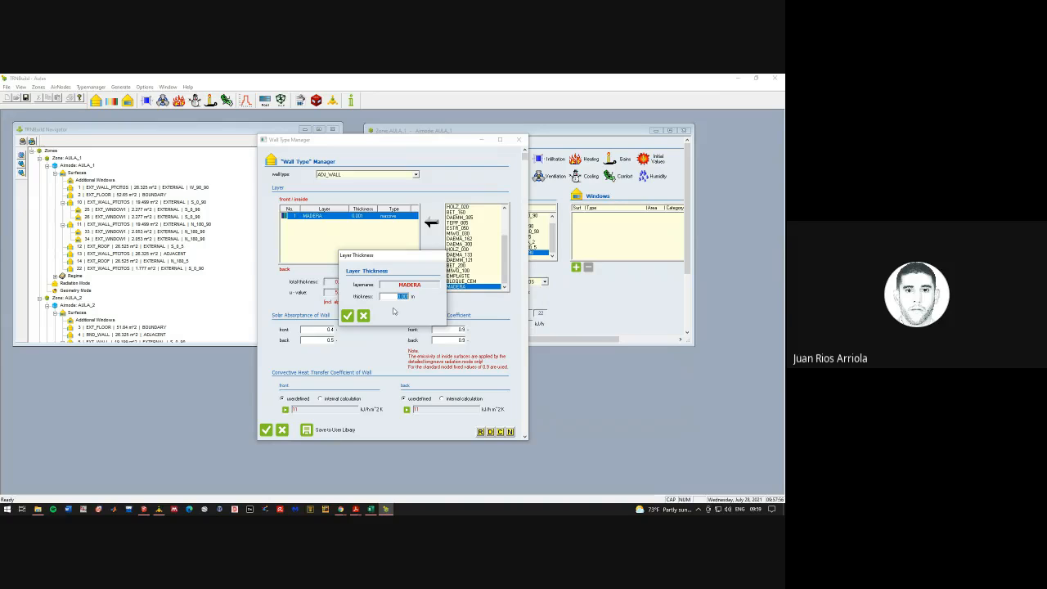
pyautogui.write('0')
pyautogui.write('7')
pyautogui.click(347, 316)
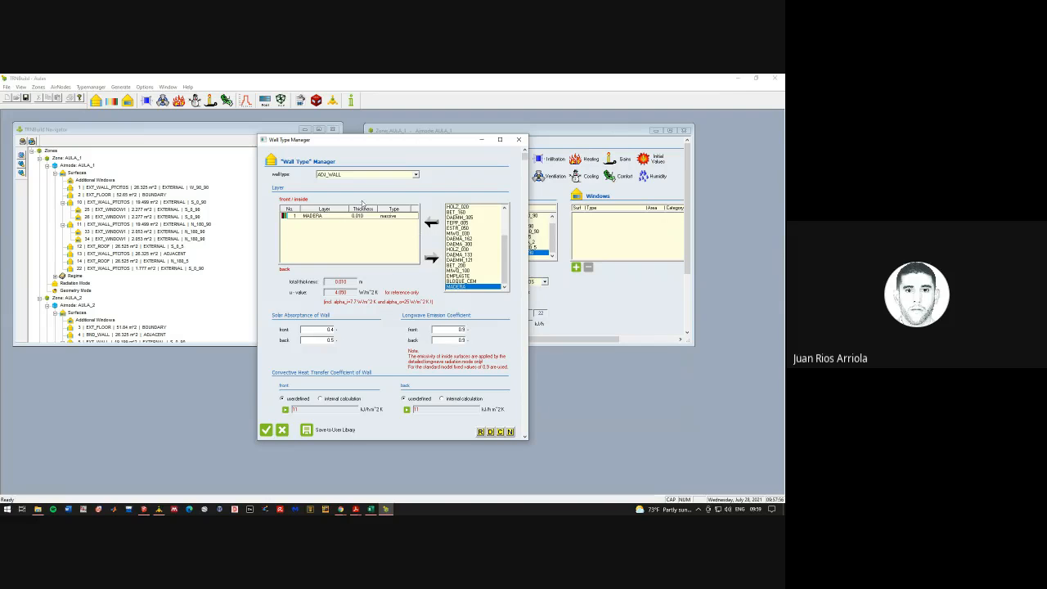
# Set ADJ_WALL's convective heat transfer coefficients to 29.84 for the front and 81.72 kJ/h m²K for the back, and accept the wall type
pyautogui.doubleClick(296, 410)
pyautogui.click(285, 409)
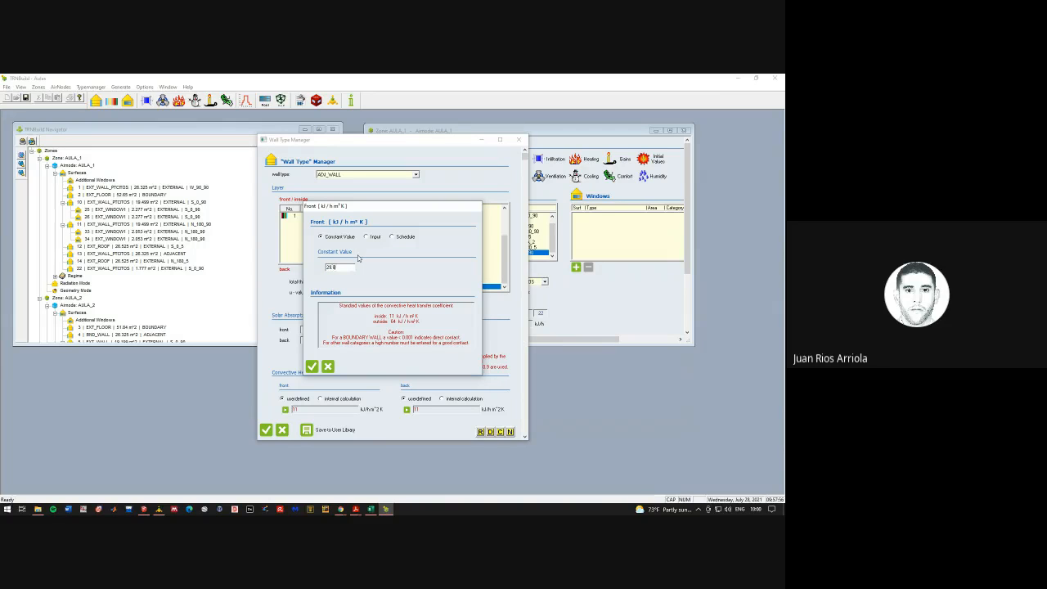
pyautogui.press('Return')
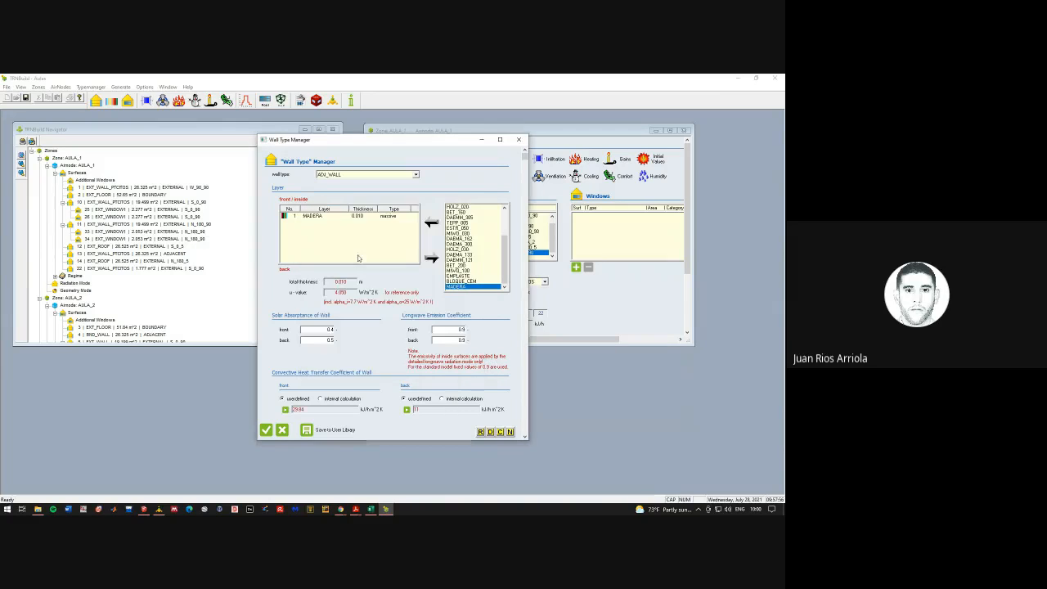
pyautogui.click(406, 409)
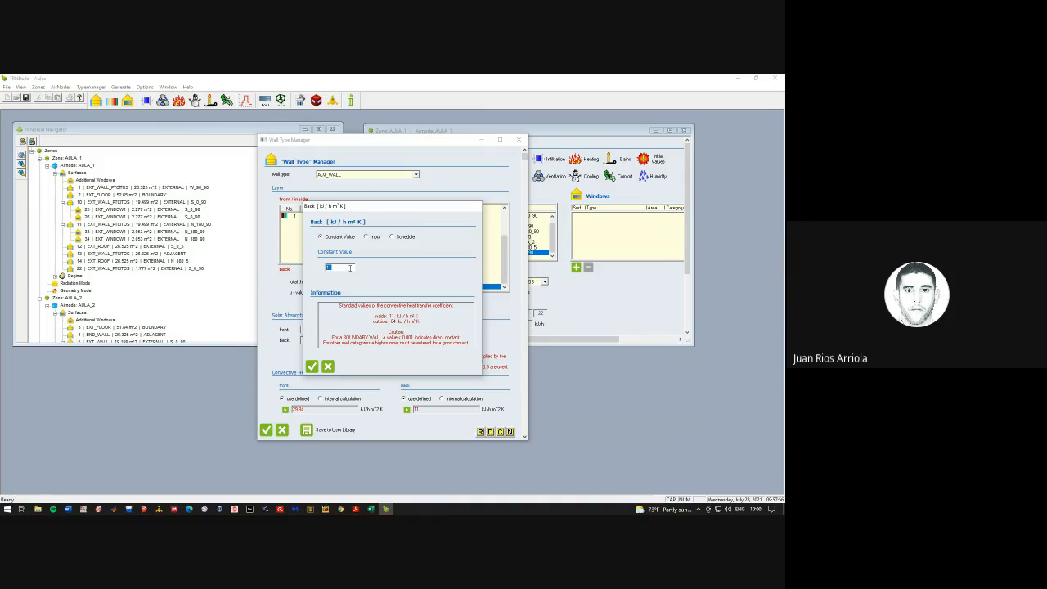
pyautogui.write('8')
pyautogui.click(312, 366)
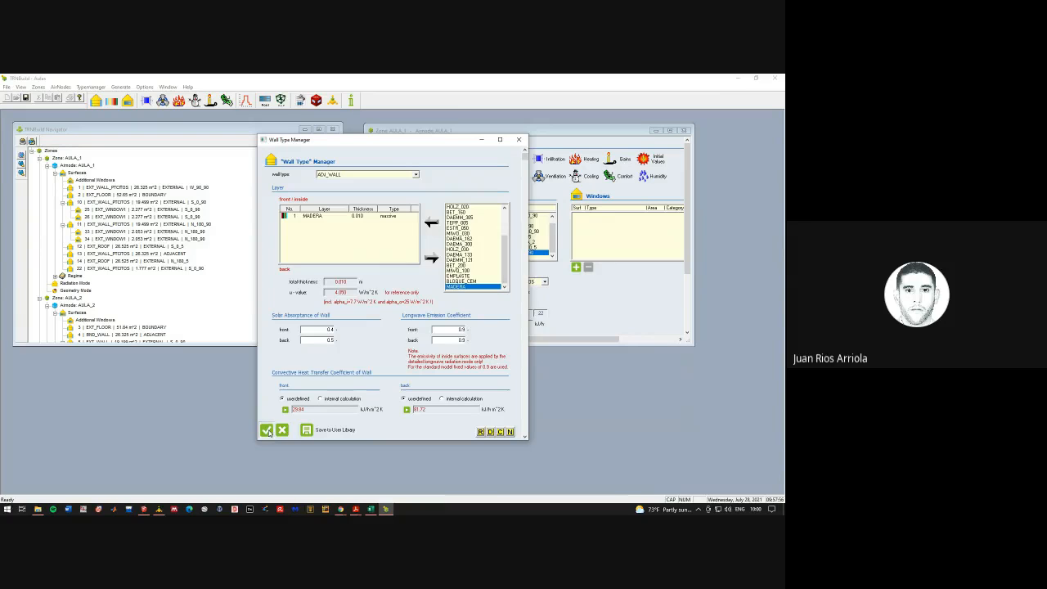
pyautogui.click(267, 430)
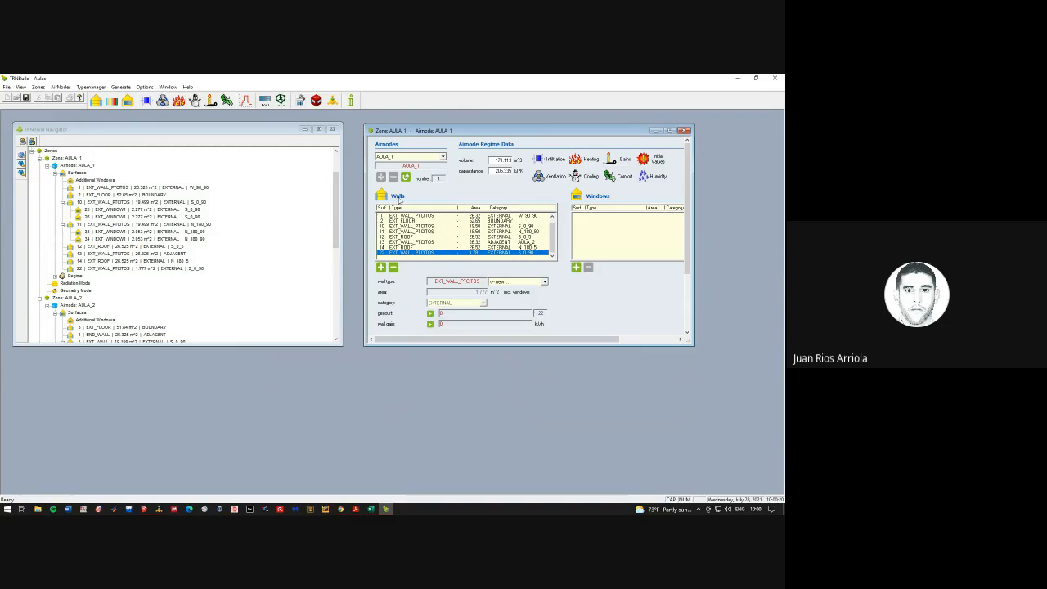
# Rename the ADJ_WALL wall type as PRTA_MADERA and accept the changes to the wall types
pyautogui.click(96, 100)
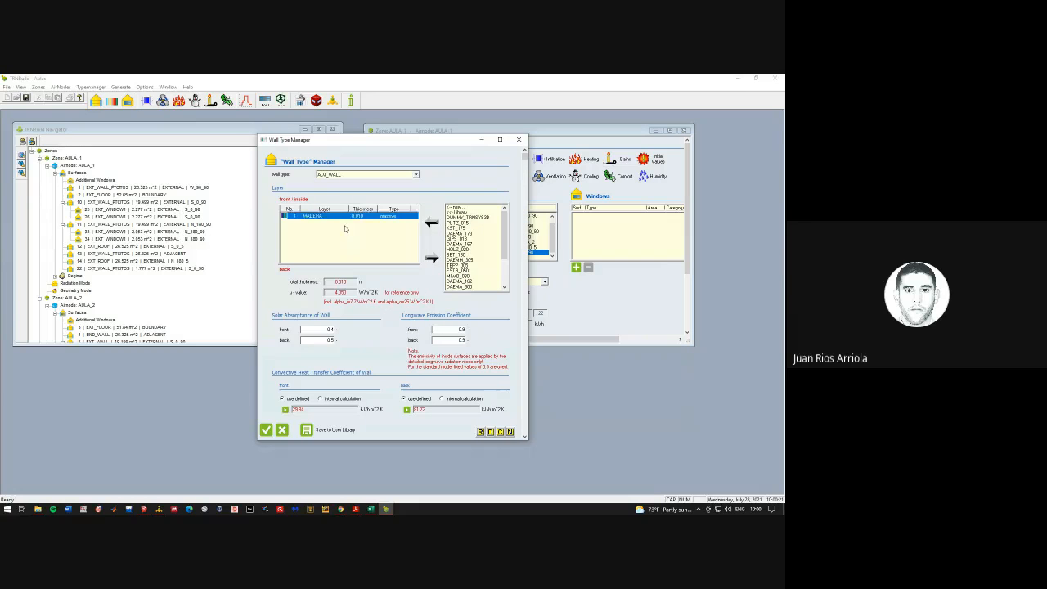
pyautogui.click(480, 432)
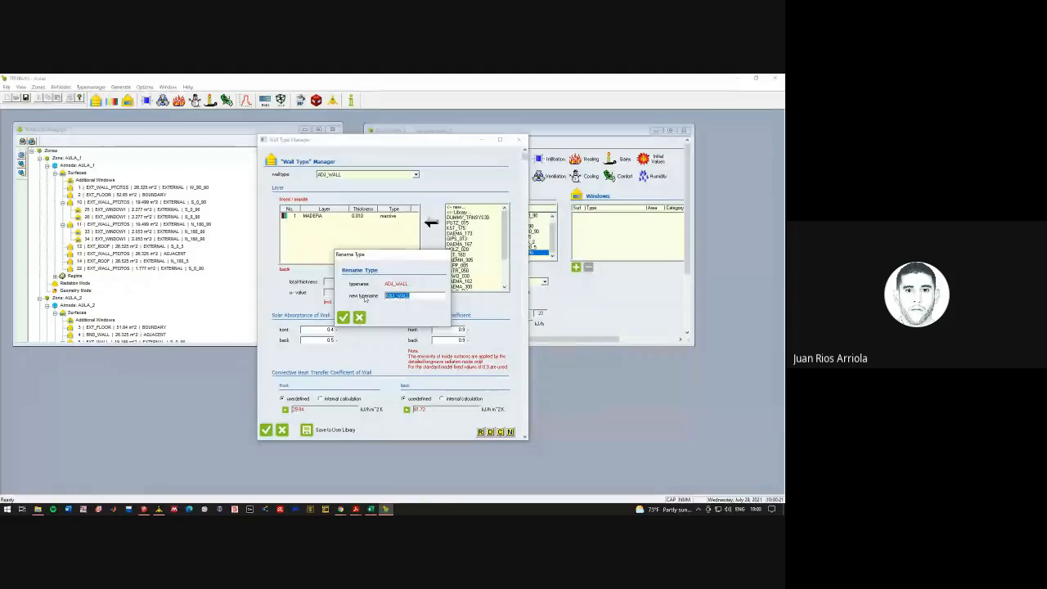
pyautogui.write('PTA_MADERA')
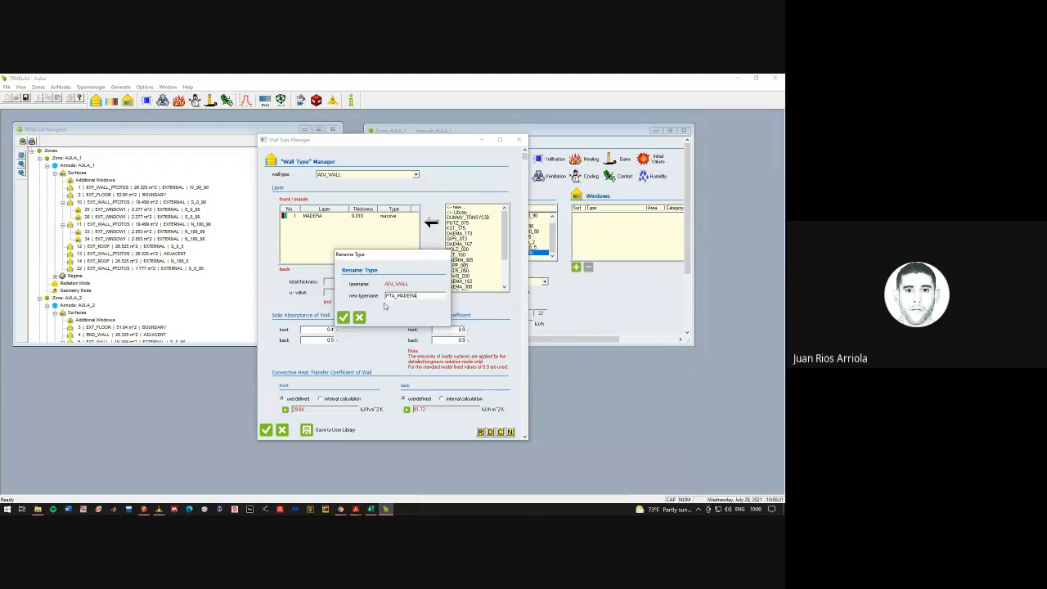
pyautogui.write('R')
pyautogui.click(343, 317)
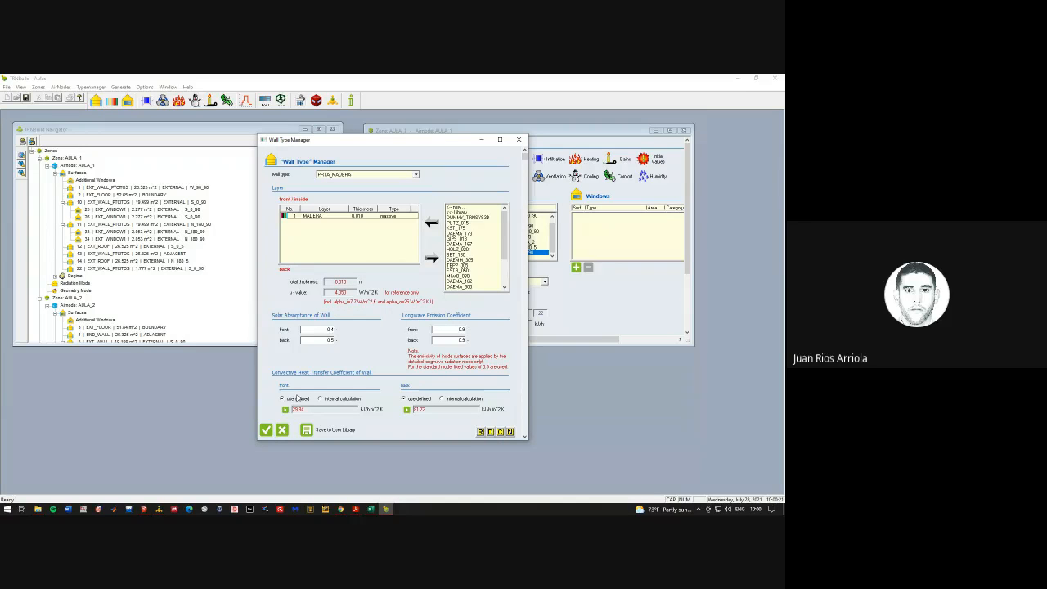
pyautogui.click(266, 430)
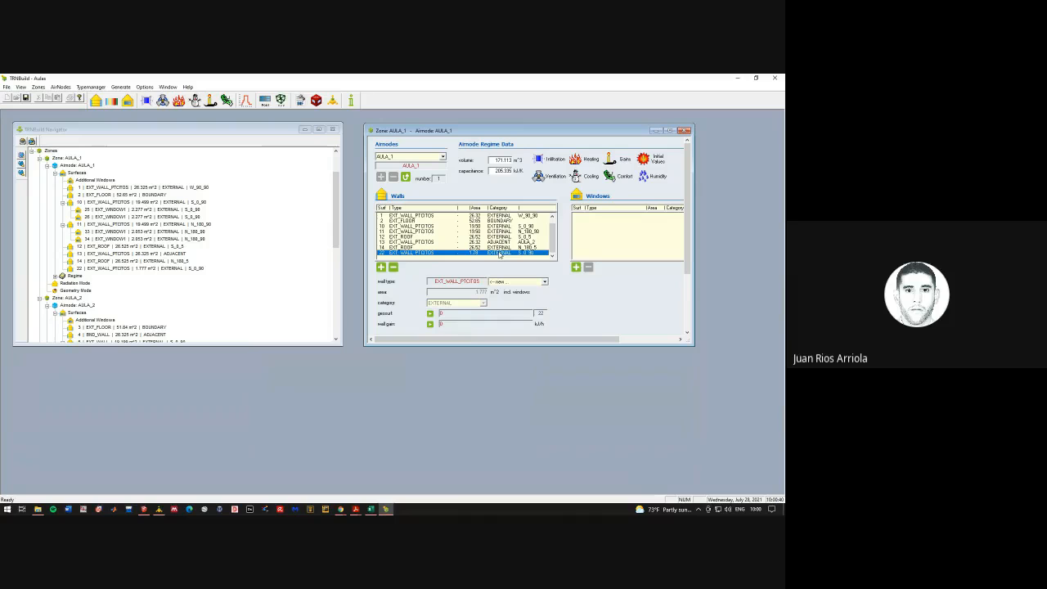
# Assign the PRTA_MADERA wall type to external surface 22 of zone AULA_1
pyautogui.click(544, 281)
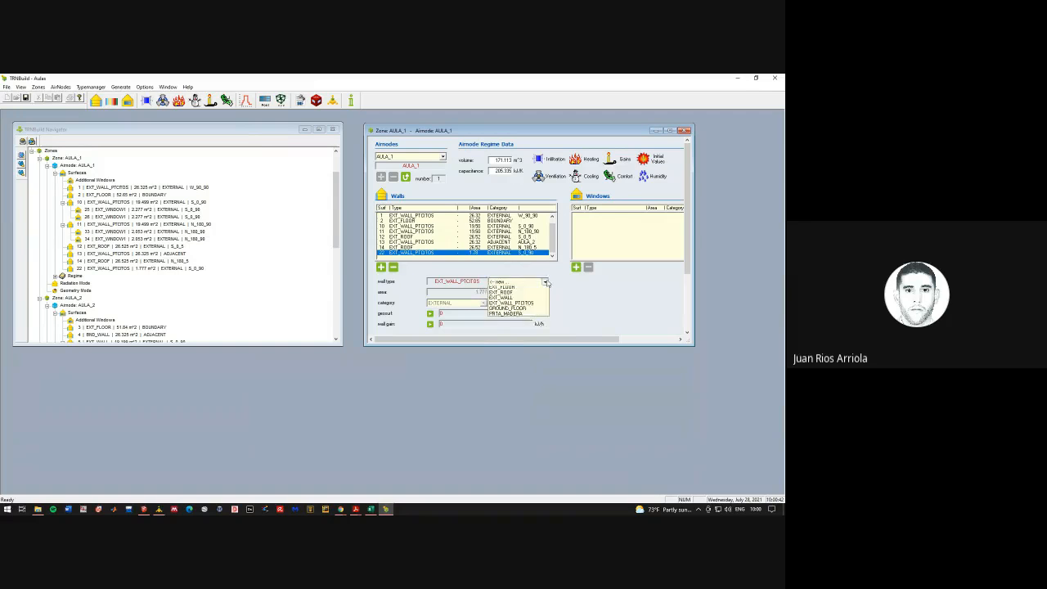
pyautogui.click(526, 346)
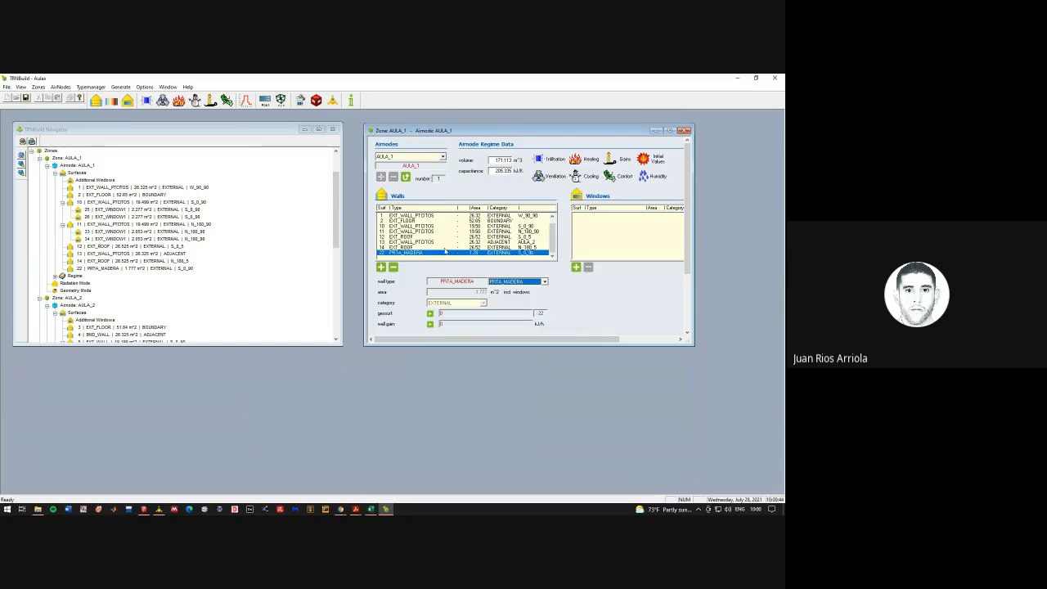
pyautogui.click(416, 227)
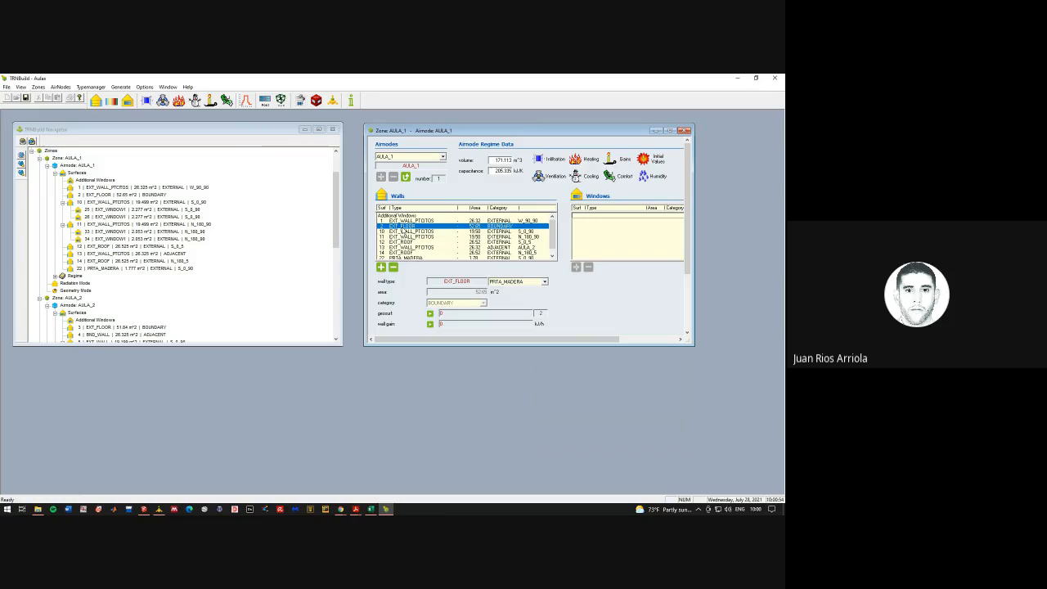
# Examine roof surfaces 14 and 12 of AULA_1, the EXT_ROOF wall type's layers and the layers available for it
pyautogui.click(412, 253)
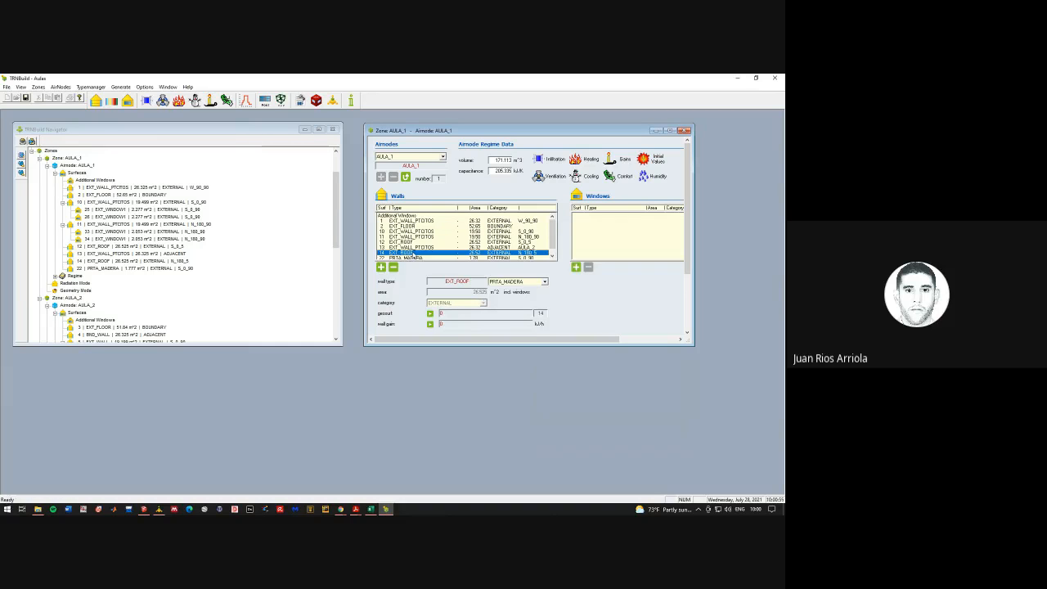
pyautogui.click(96, 99)
pyautogui.click(416, 174)
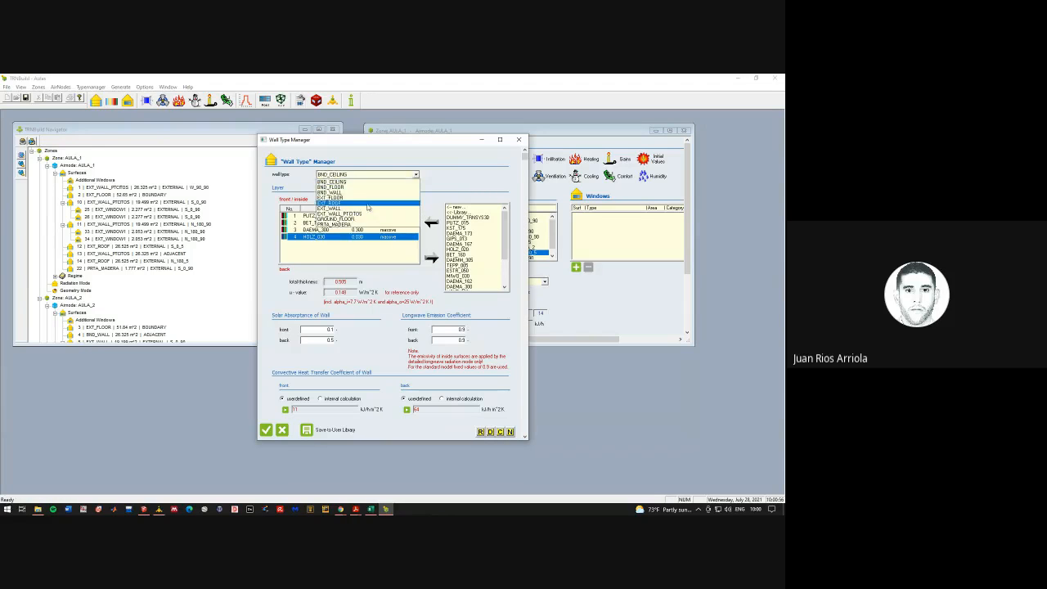
pyautogui.click(368, 204)
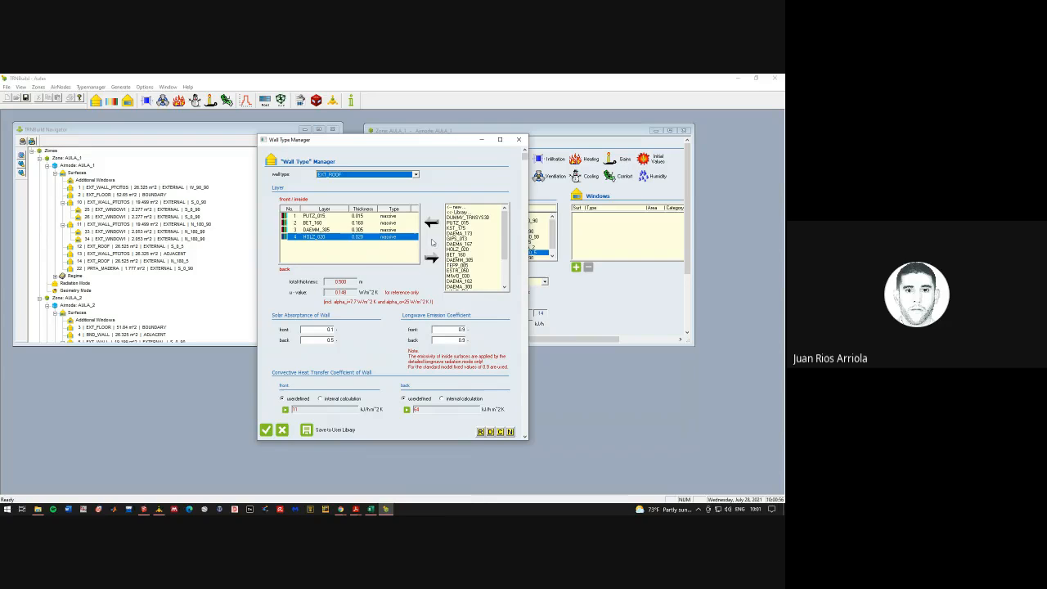
pyautogui.scroll(-4, 505, 229)
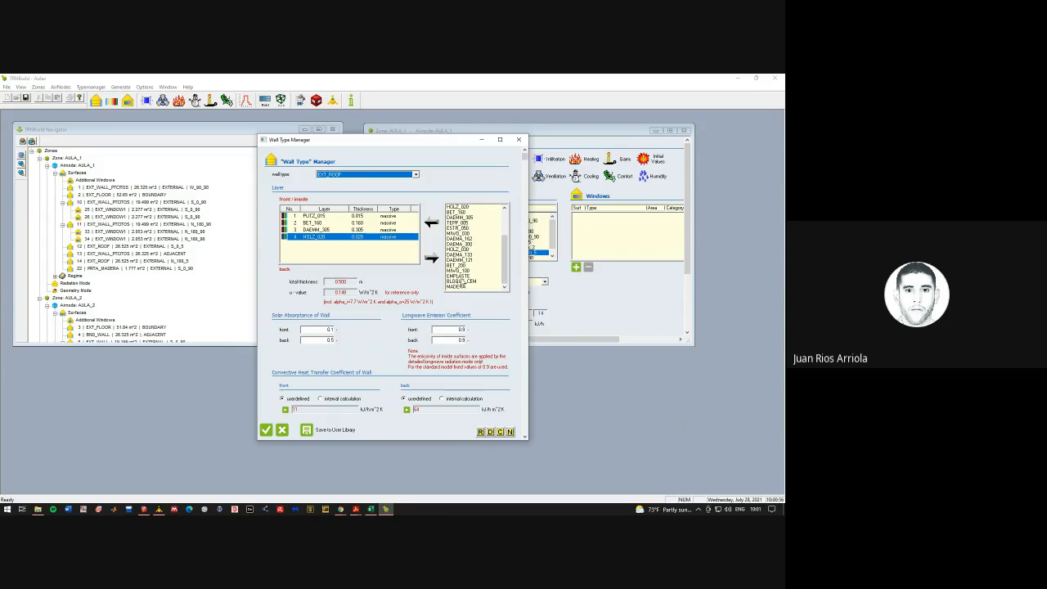
pyautogui.click(461, 282)
pyautogui.click(461, 277)
pyautogui.click(462, 287)
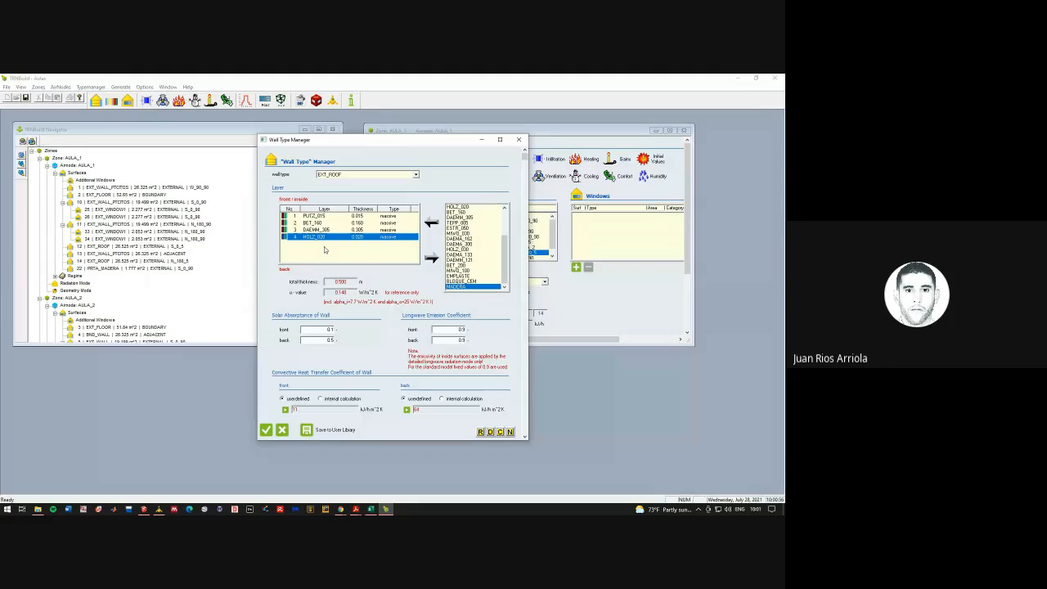
pyautogui.click(265, 429)
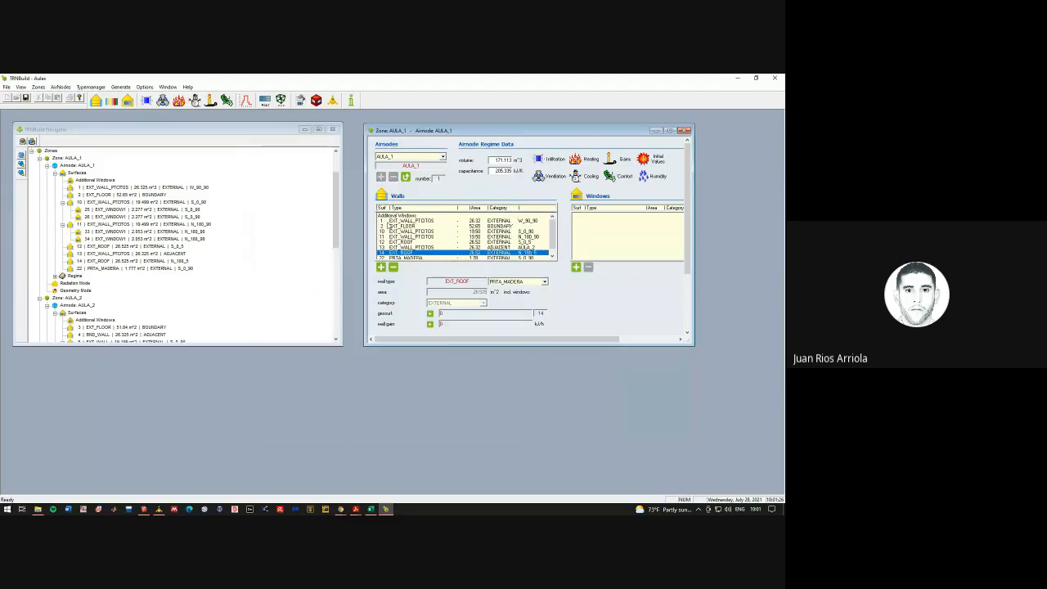
pyautogui.click(406, 242)
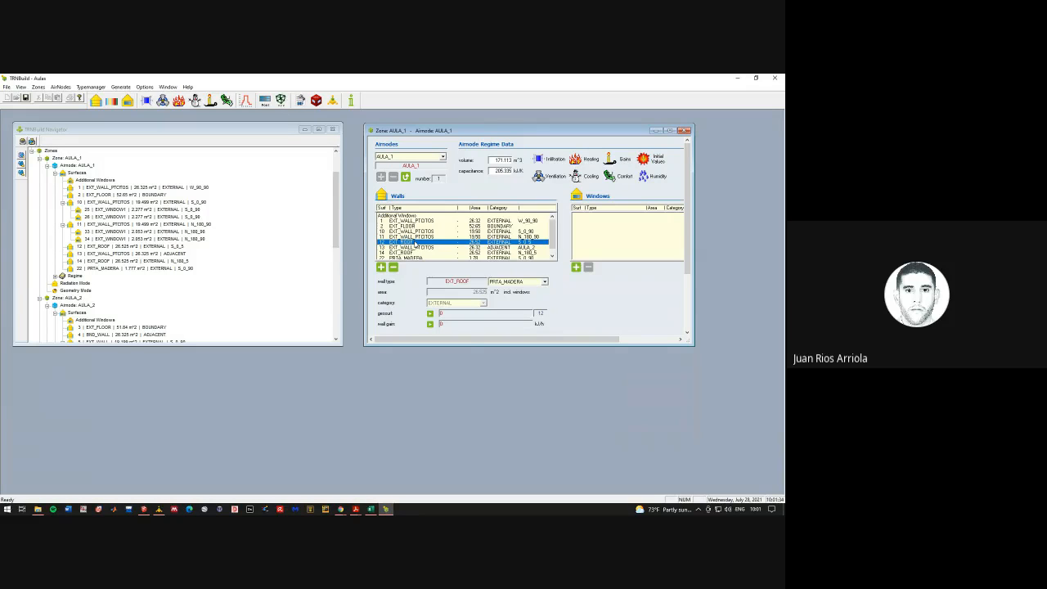
pyautogui.click(96, 100)
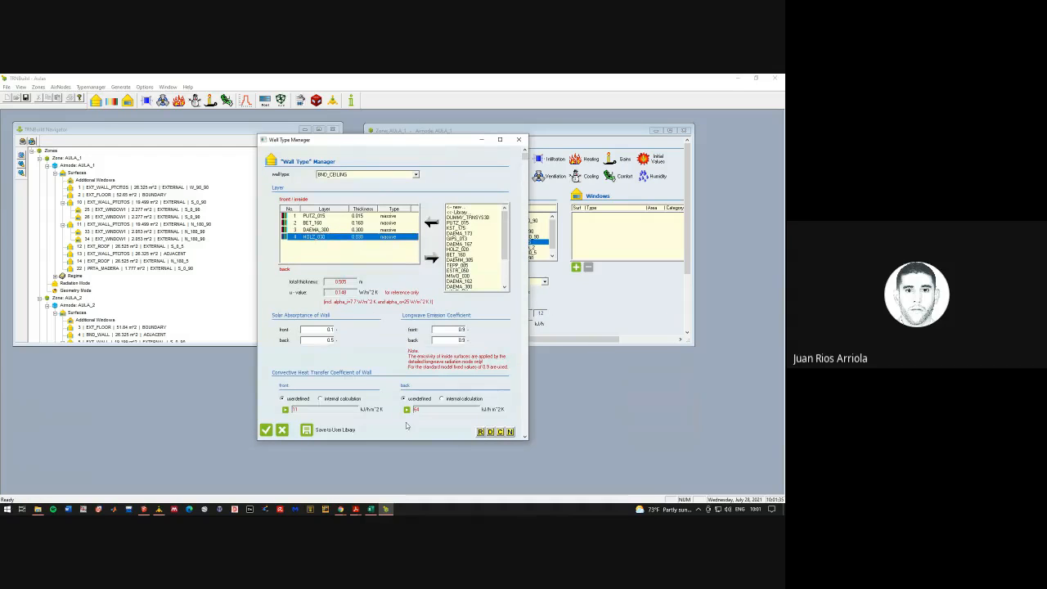
pyautogui.click(283, 430)
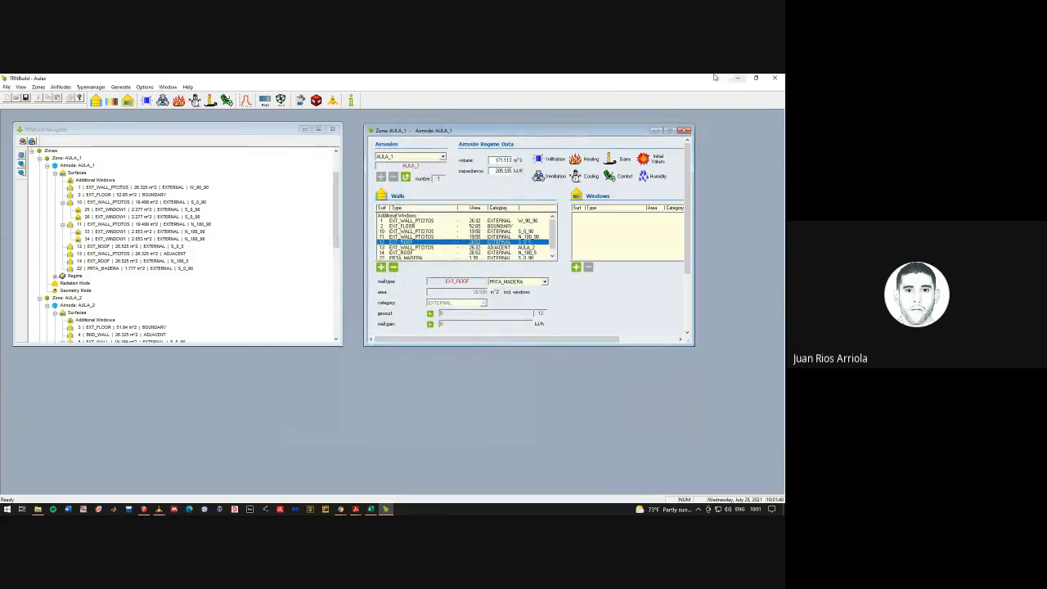
# Save the building model with its shading/insolation and view factor matrices, and return to Simulation Studio
pyautogui.click(27, 98)
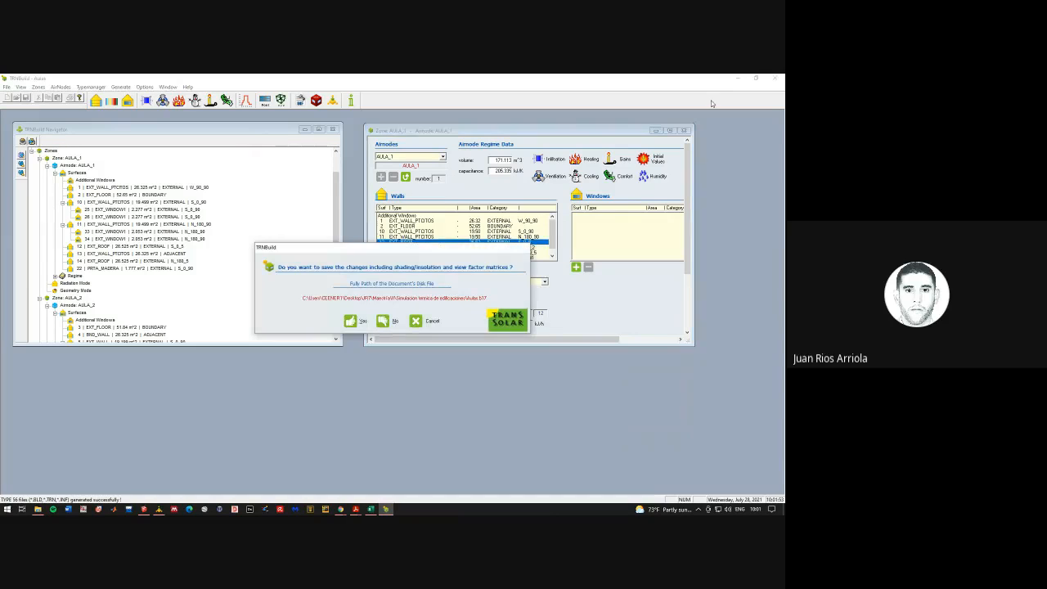
pyautogui.click(354, 321)
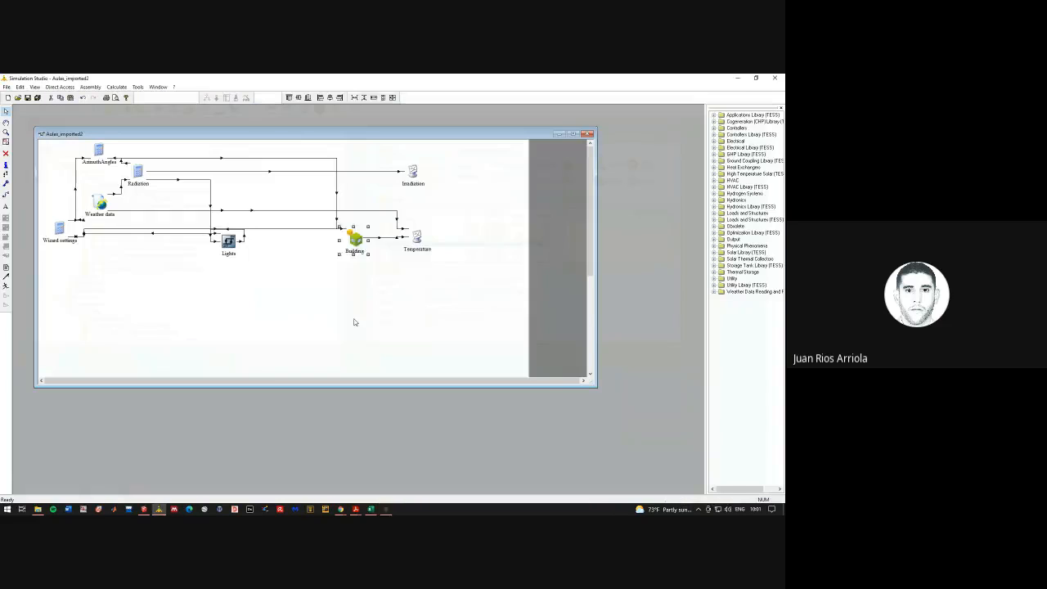
# Check the parameters of the Weather data component
pyautogui.click(307, 327)
pyautogui.doubleClick(99, 200)
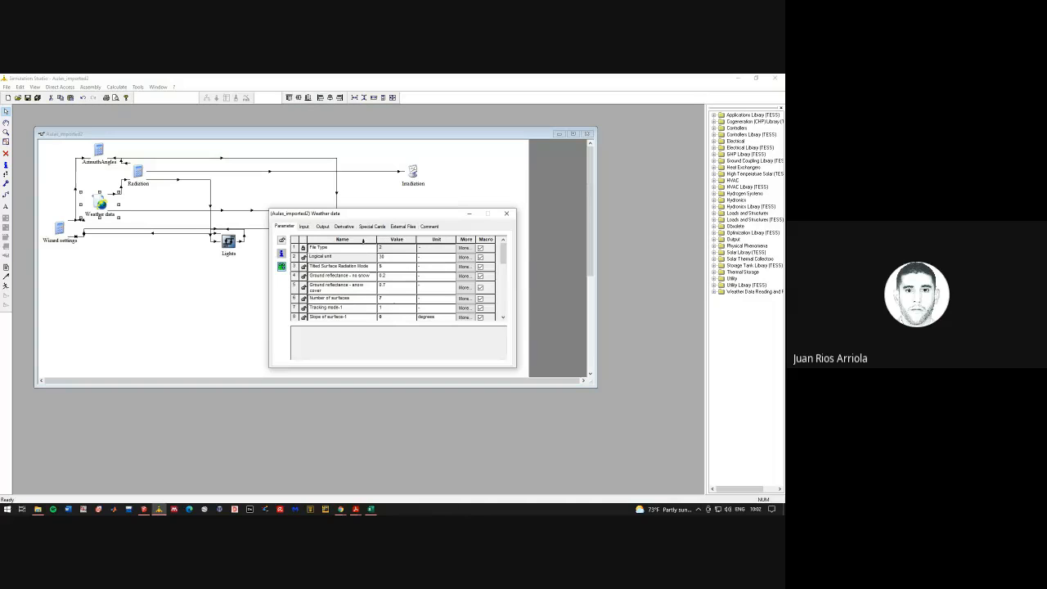
pyautogui.click(506, 213)
pyautogui.click(194, 308)
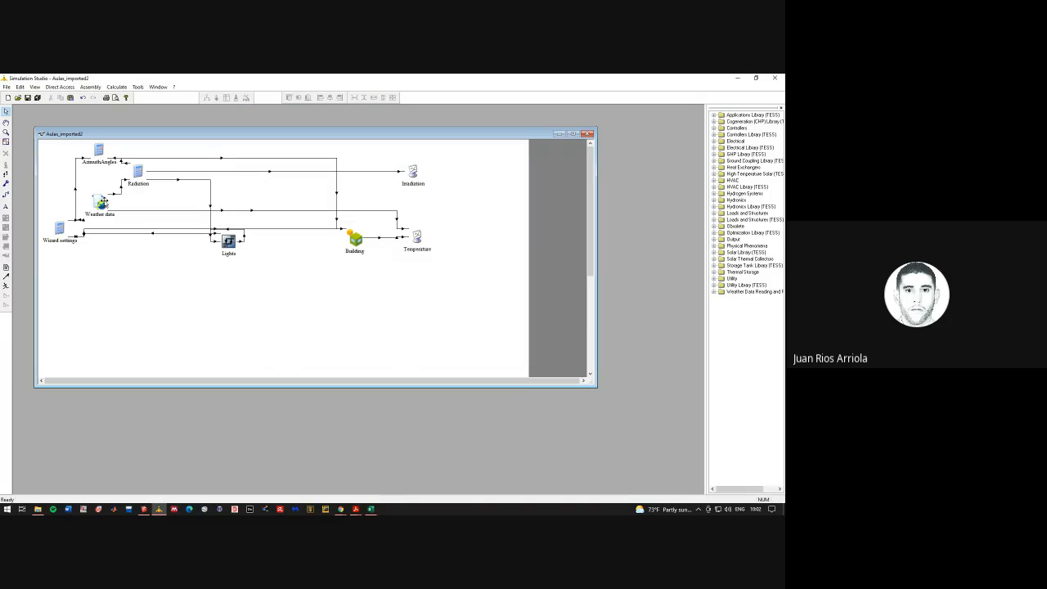
# Browse the standard formats in the Weather Data Reading and Processing library, including the TMY2 component
pyautogui.click(713, 292)
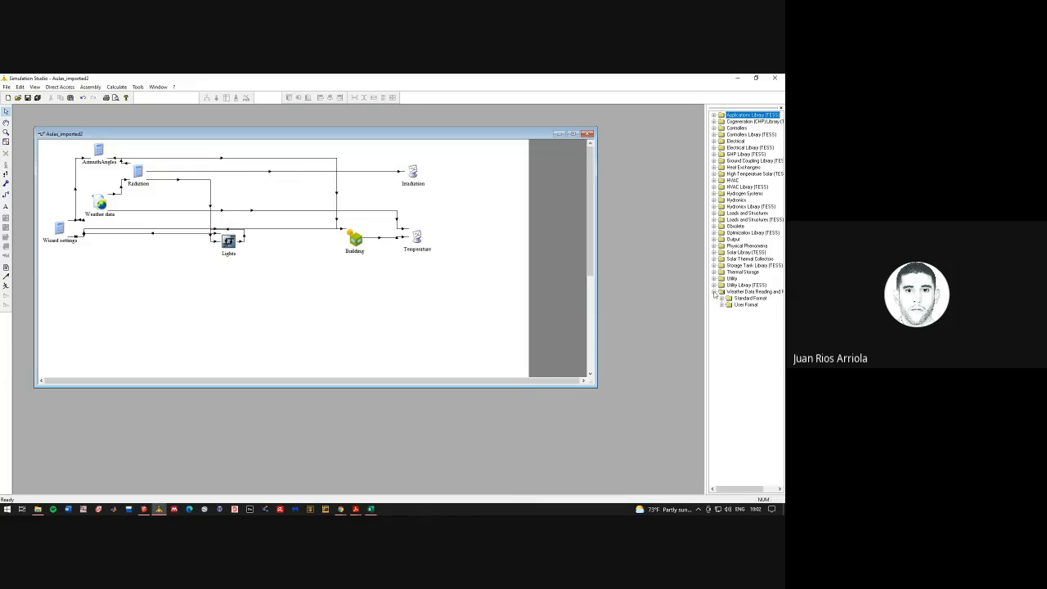
pyautogui.click(714, 292)
pyautogui.click(714, 292)
pyautogui.click(718, 294)
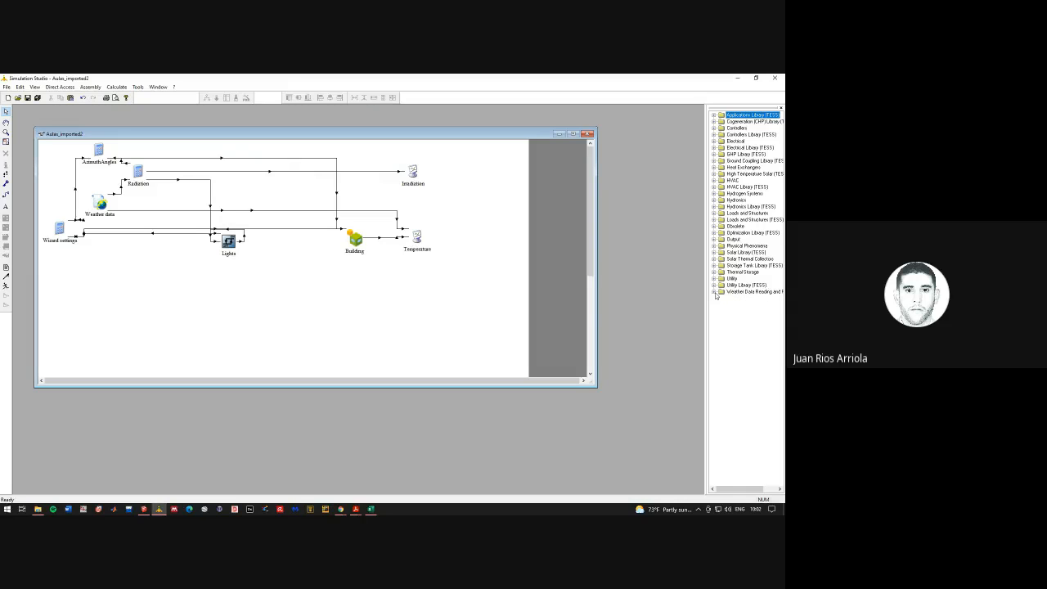
pyautogui.click(765, 292)
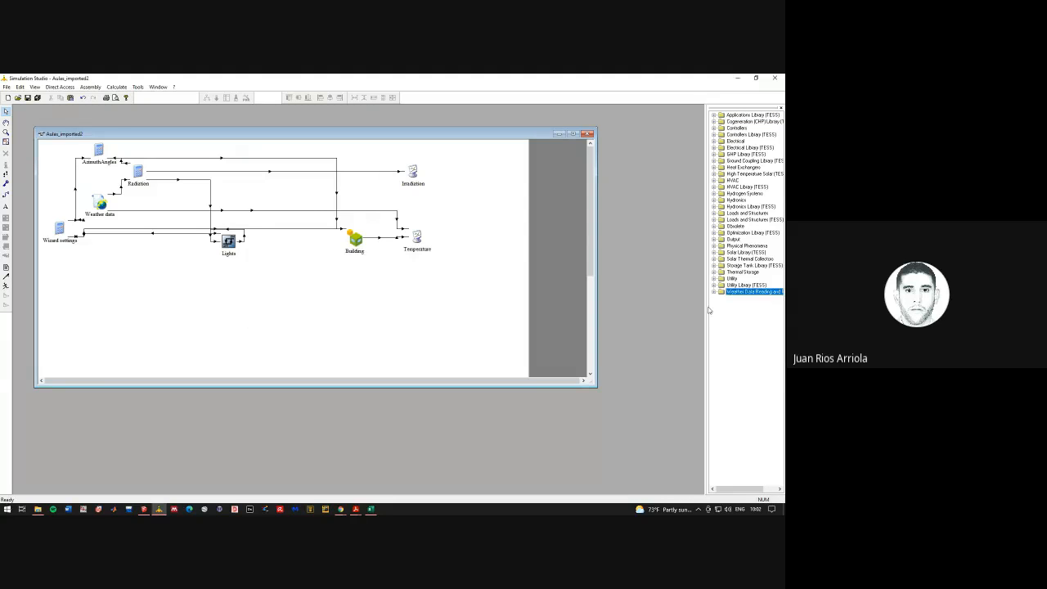
pyautogui.moveTo(705, 307); pyautogui.dragTo(681, 307)
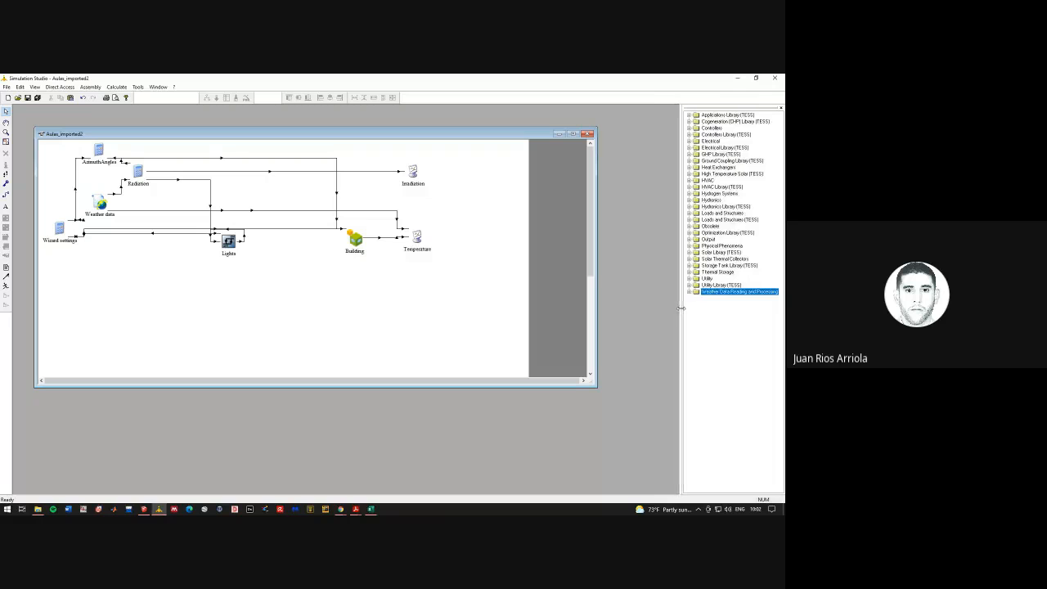
pyautogui.click(689, 293)
pyautogui.click(696, 298)
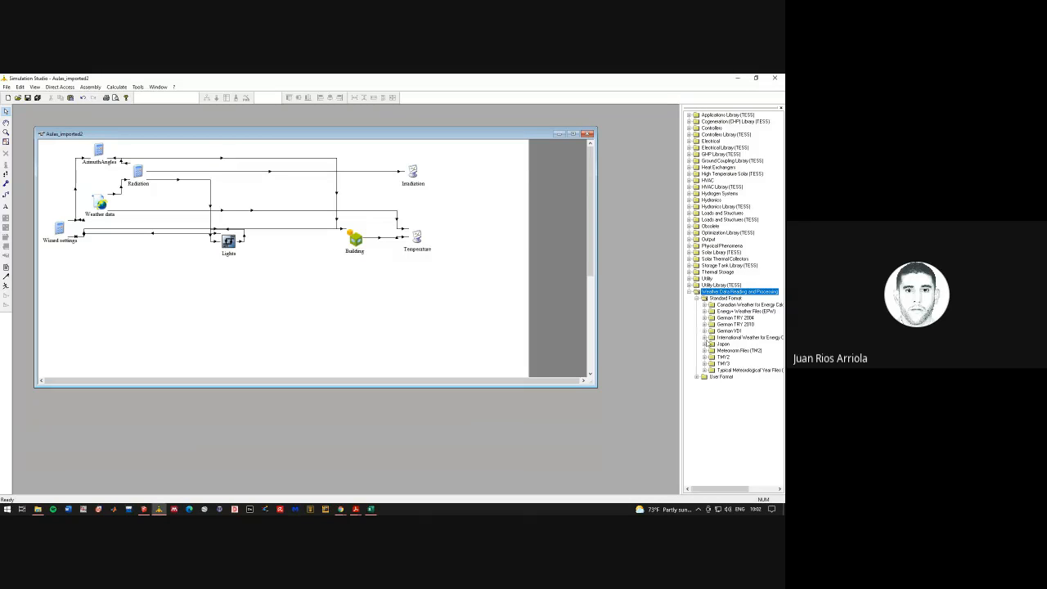
pyautogui.click(705, 357)
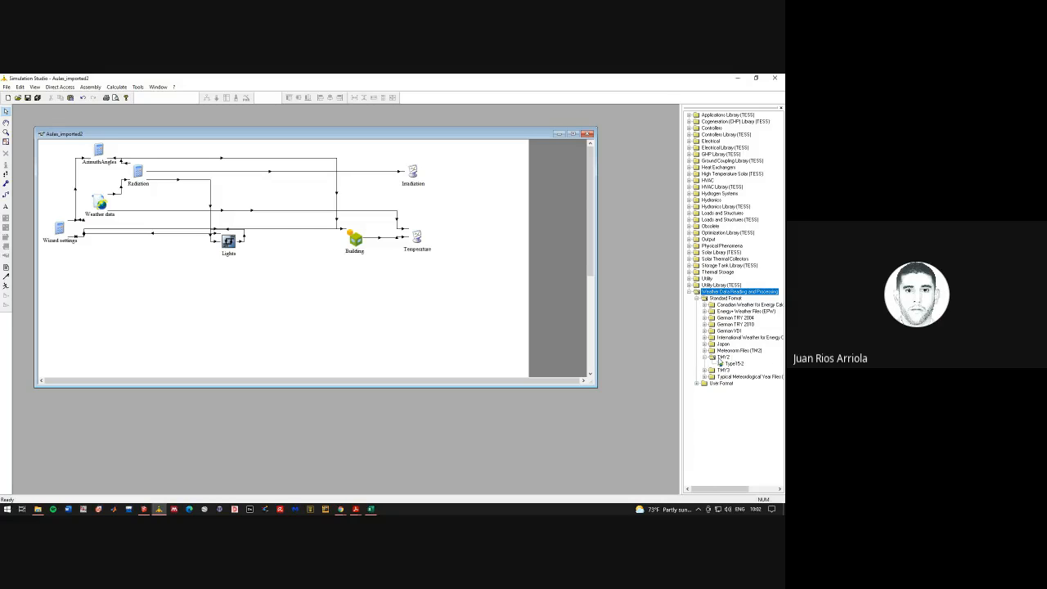
pyautogui.click(705, 357)
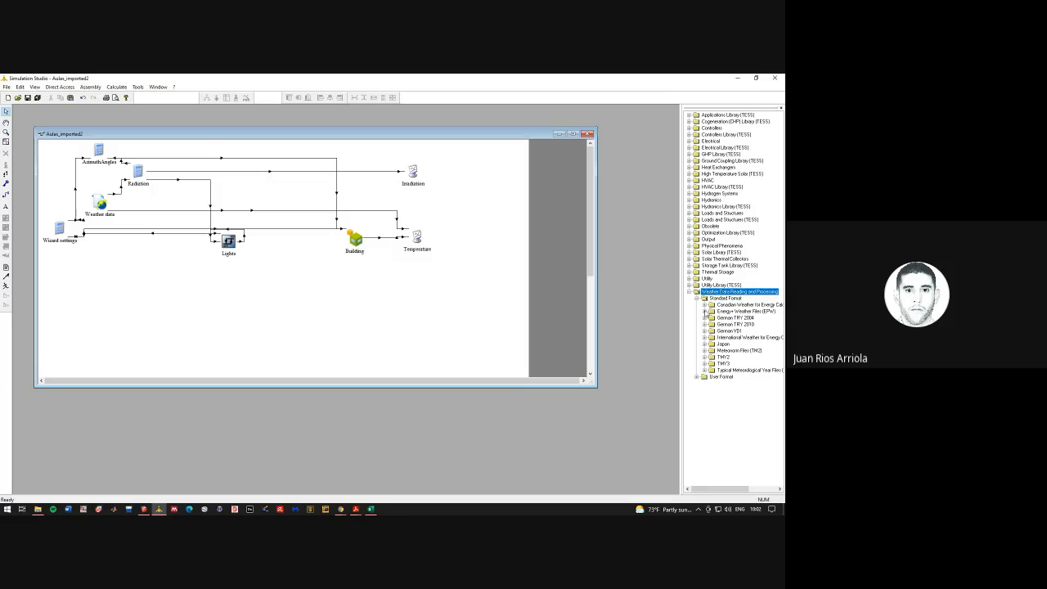
# Place a Type15-3 component from Energy+ Weather Files (EPW) in the empty area below the Weather data component
pyautogui.click(705, 312)
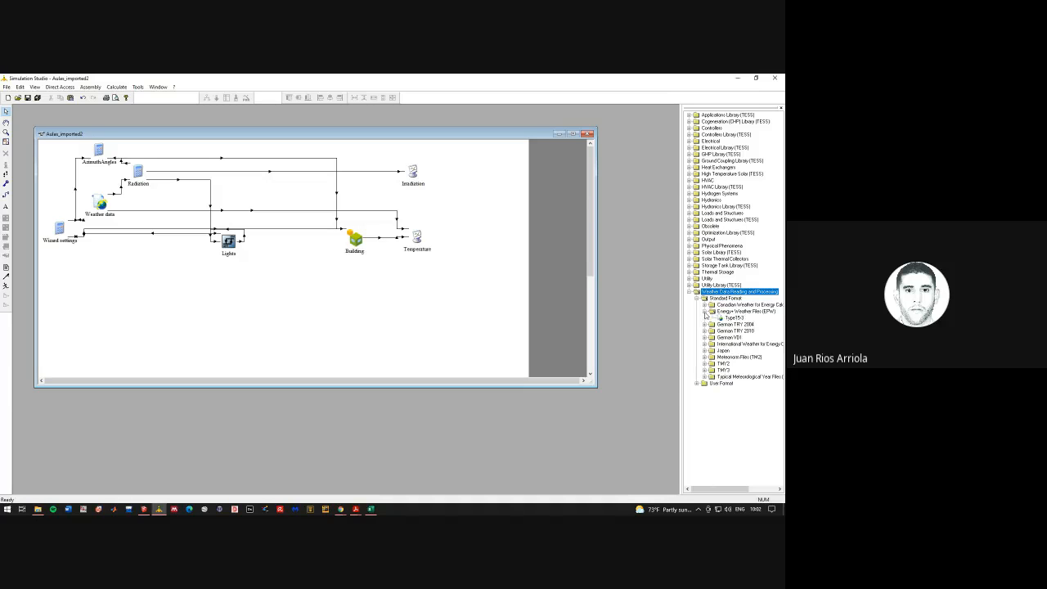
pyautogui.moveTo(730, 318); pyautogui.dragTo(119, 283)
pyautogui.click(227, 297)
# Examine the variable connections from AzimuthAngles to Building and from Weather data to Radiation
pyautogui.doubleClick(72, 220)
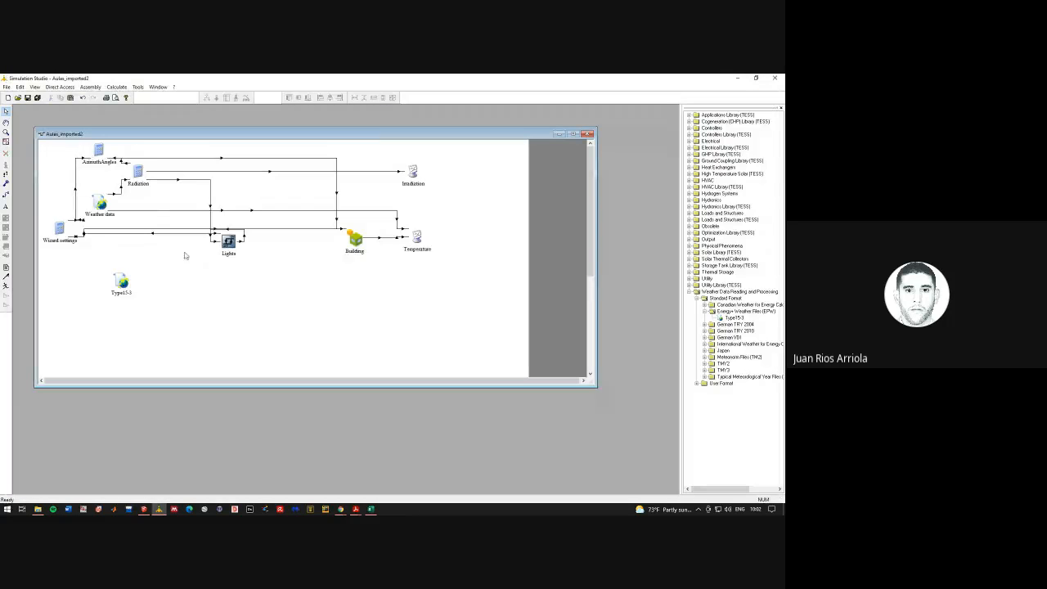
pyautogui.doubleClick(75, 203)
pyautogui.click(774, 77)
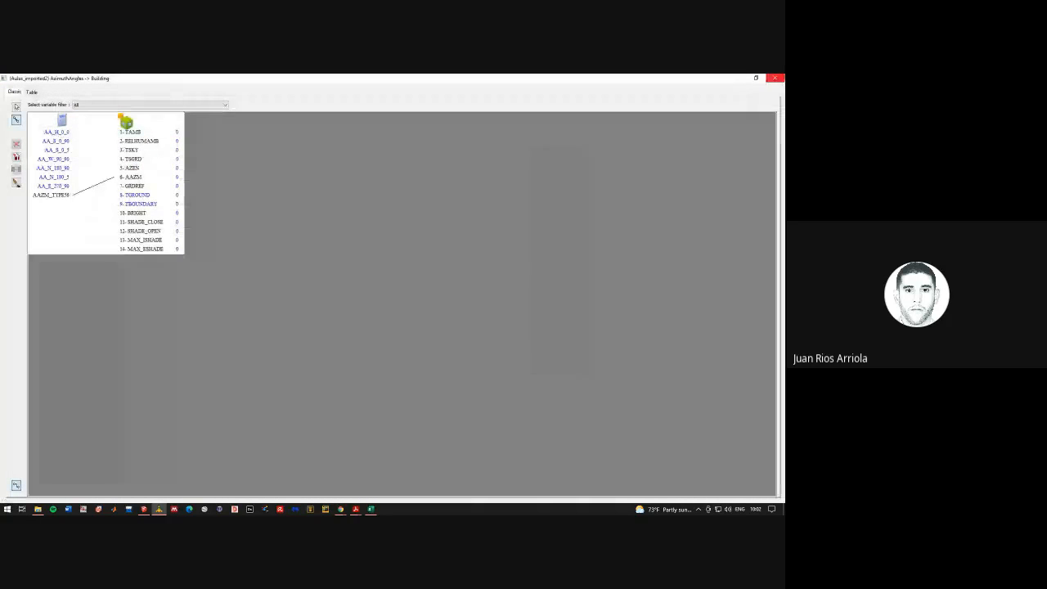
pyautogui.click(774, 78)
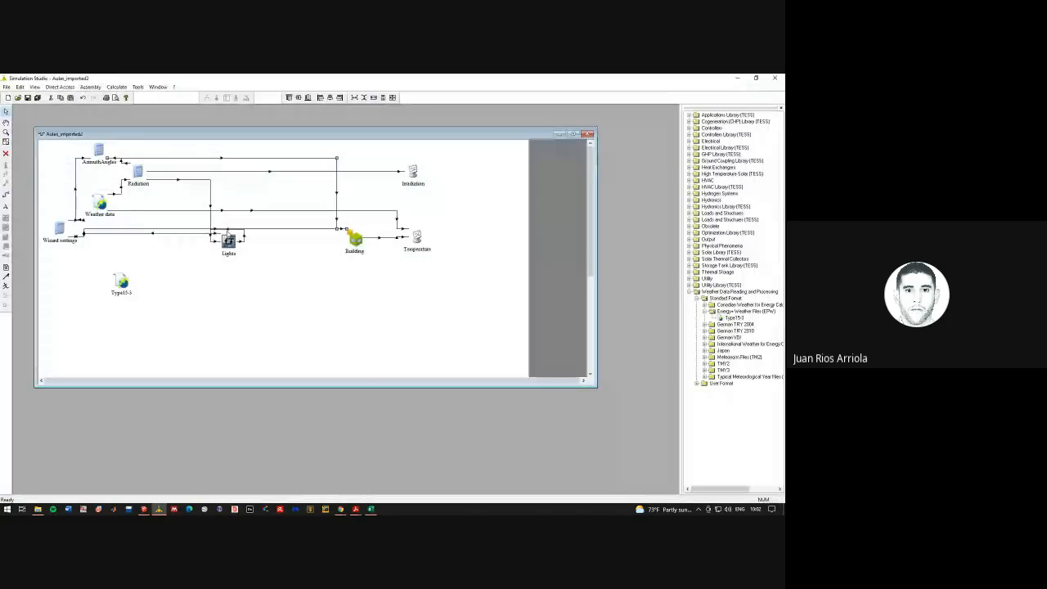
pyautogui.doubleClick(121, 190)
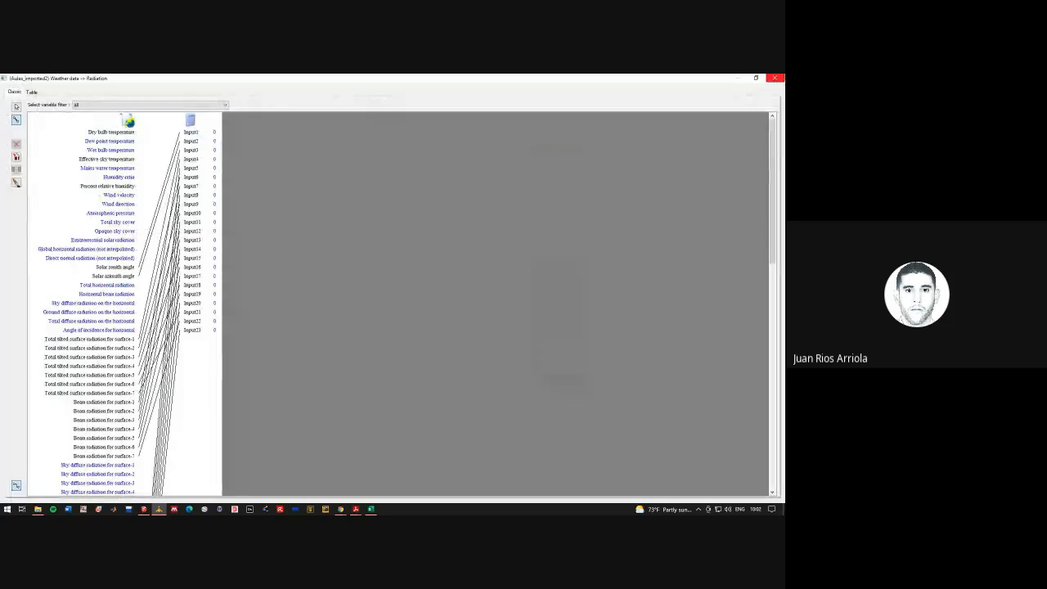
pyautogui.click(774, 77)
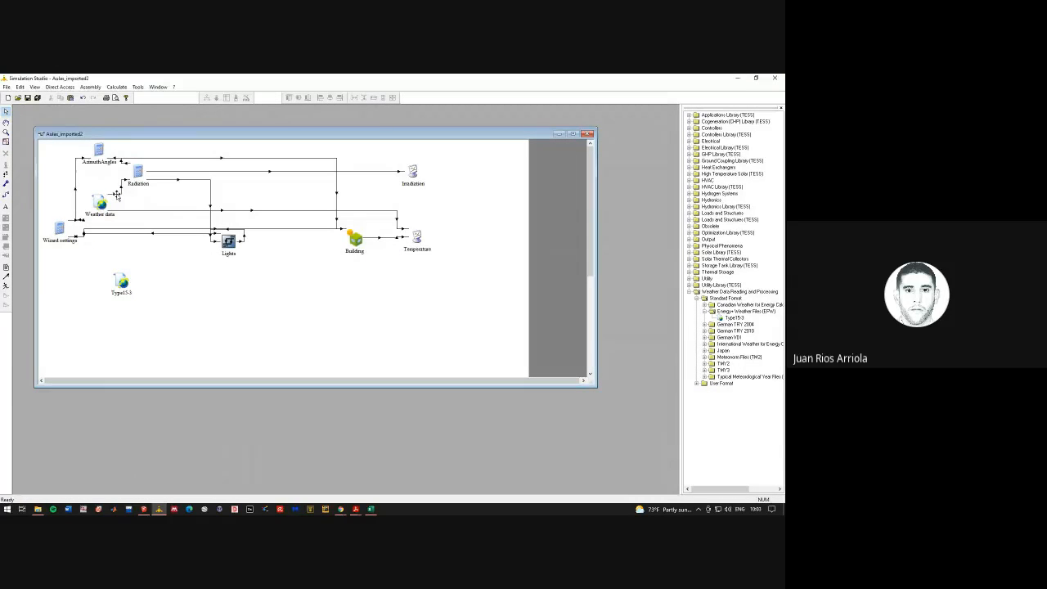
pyautogui.doubleClick(111, 197)
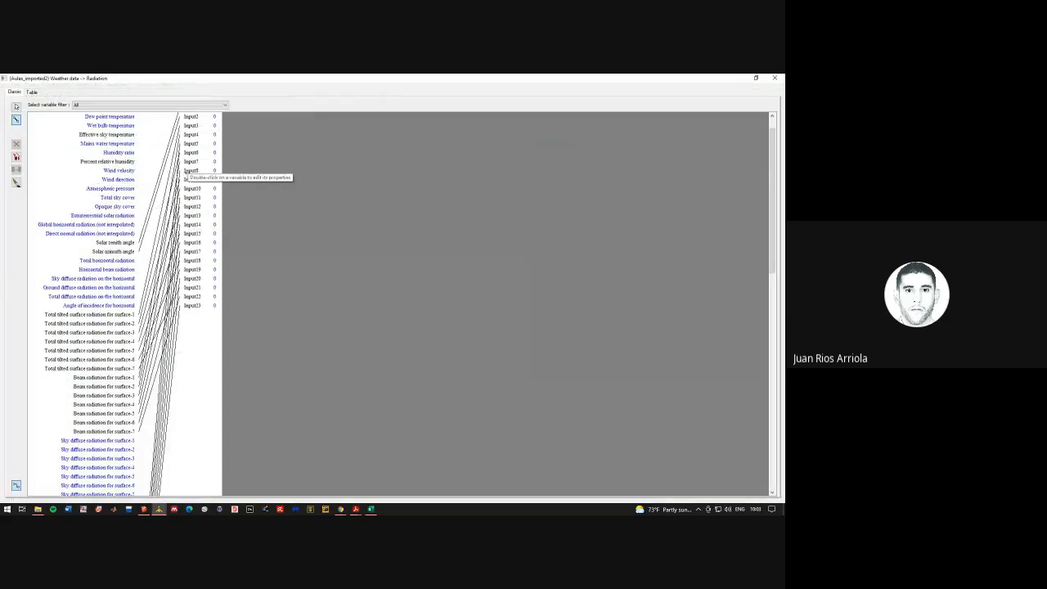
pyautogui.moveTo(769, 170); pyautogui.dragTo(784, 139)
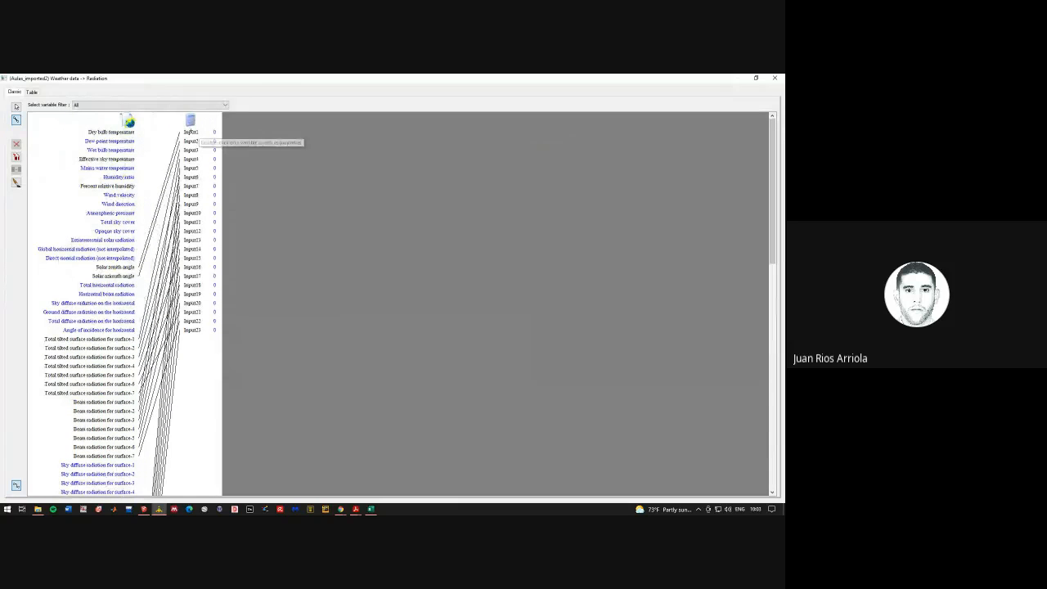
pyautogui.click(774, 78)
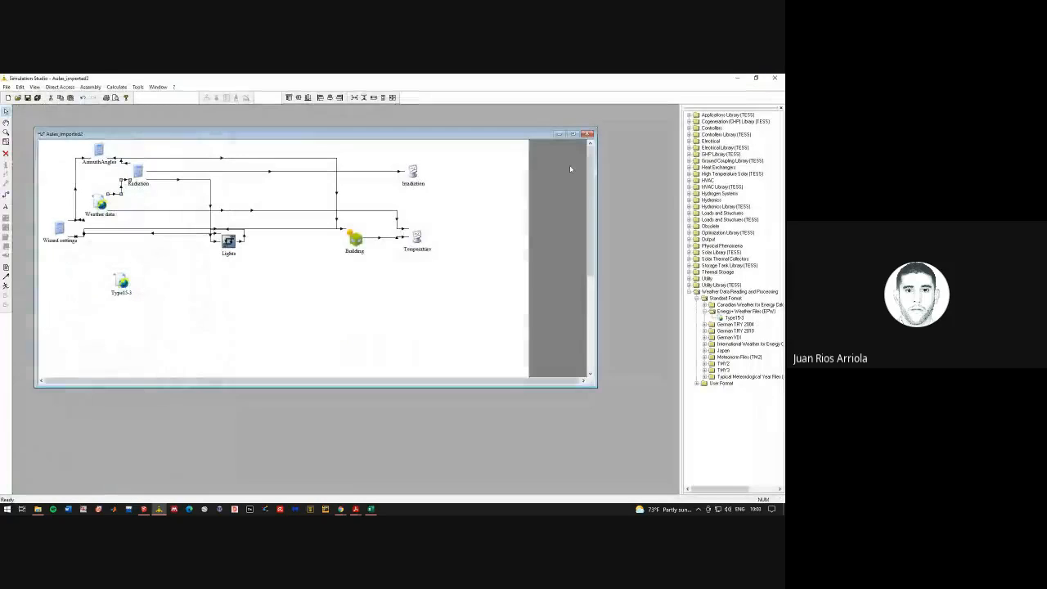
# Replace the Weather data component with the Type15-3 proforma from the Energy+ Weather Files (EPW) standard format
pyautogui.moveTo(124, 284); pyautogui.dragTo(98, 203)
pyautogui.rightClick(98, 202)
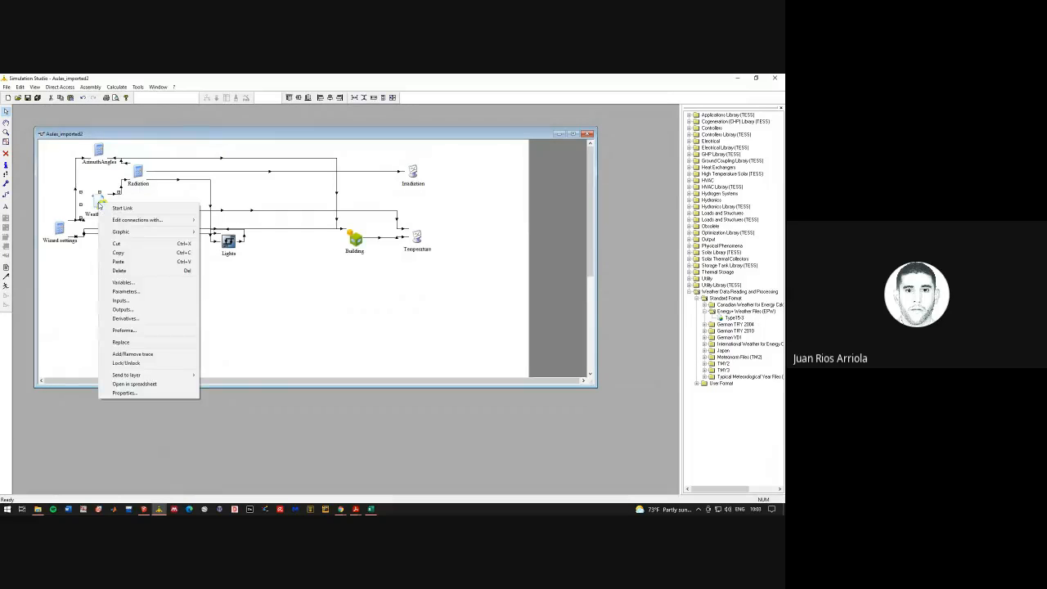
pyautogui.click(133, 344)
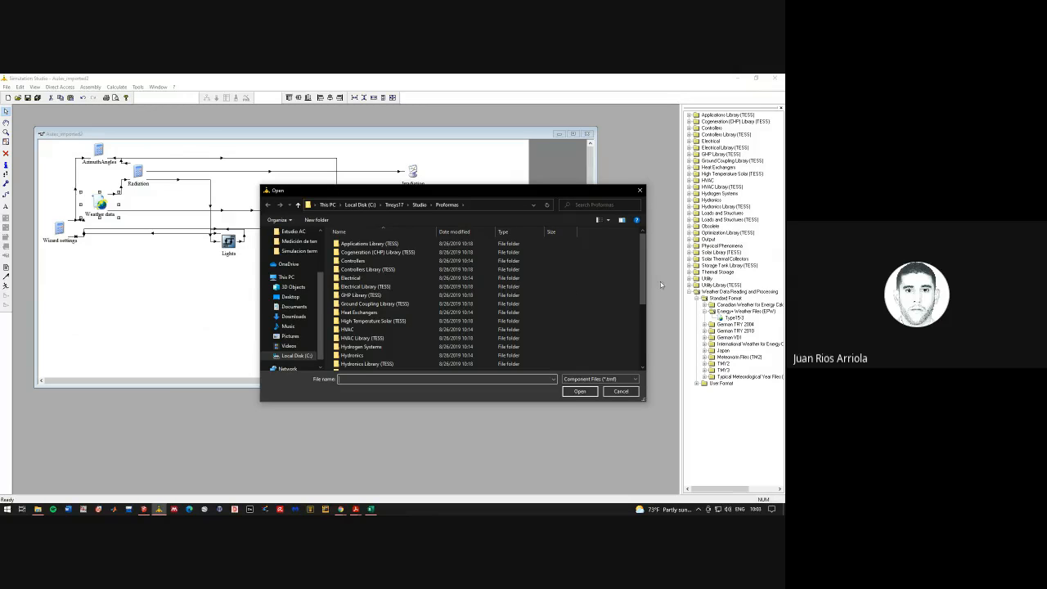
pyautogui.moveTo(642, 254); pyautogui.dragTo(643, 328)
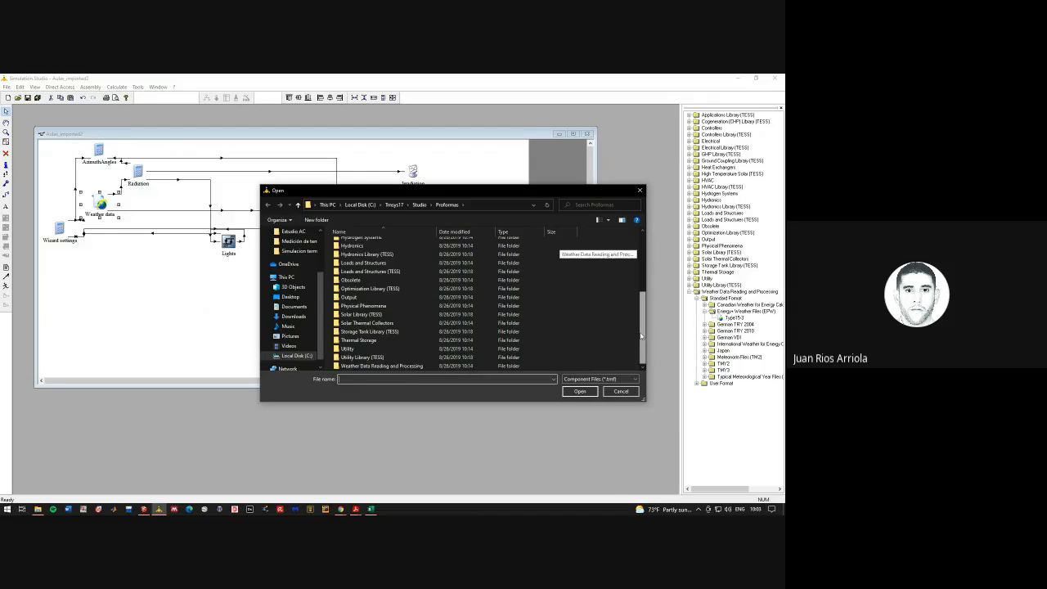
pyautogui.doubleClick(394, 366)
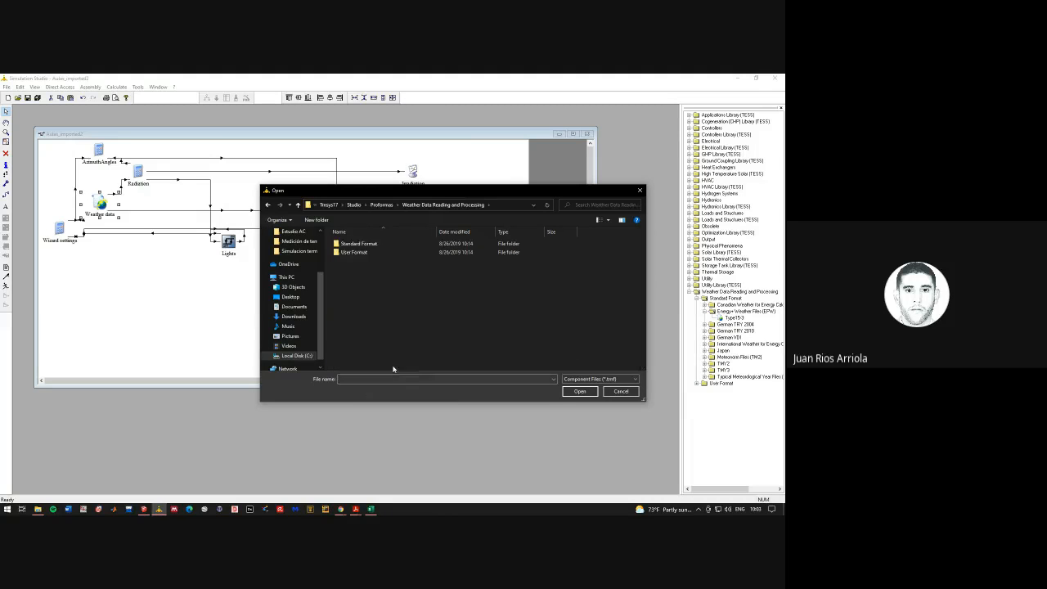
pyautogui.doubleClick(383, 243)
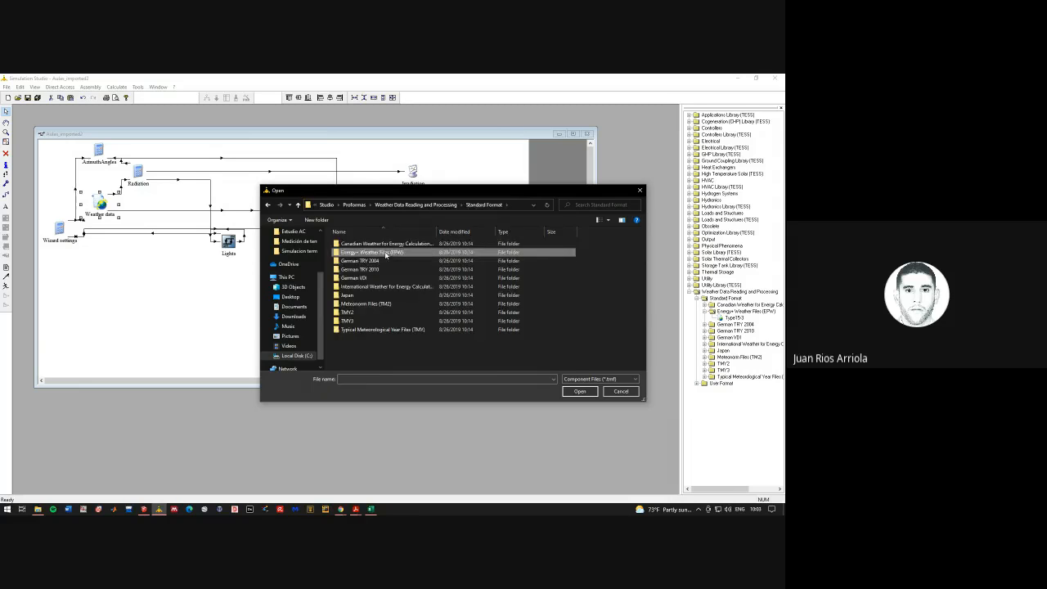
pyautogui.doubleClick(386, 252)
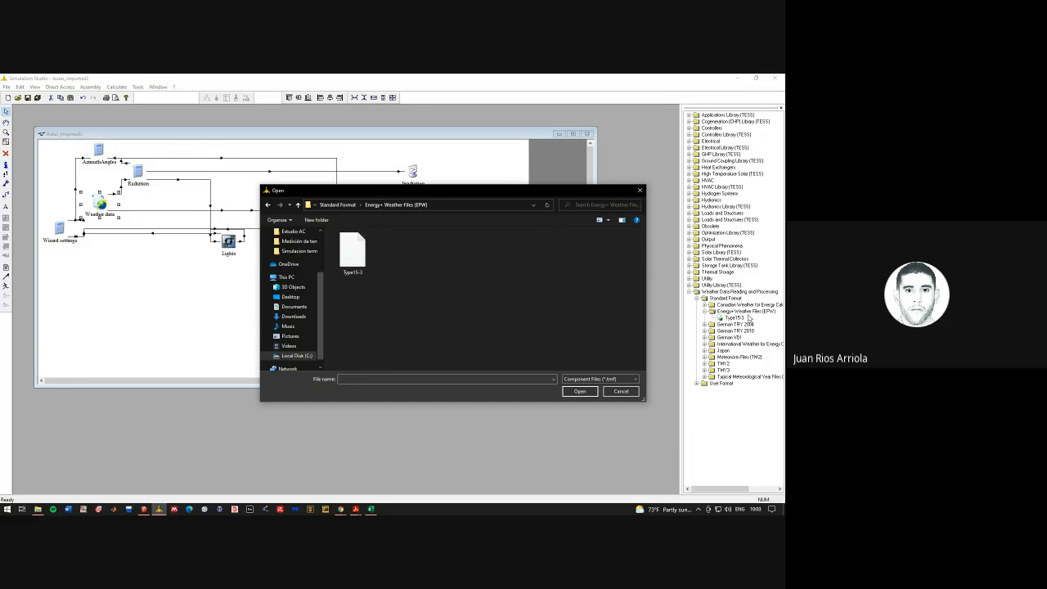
pyautogui.doubleClick(352, 252)
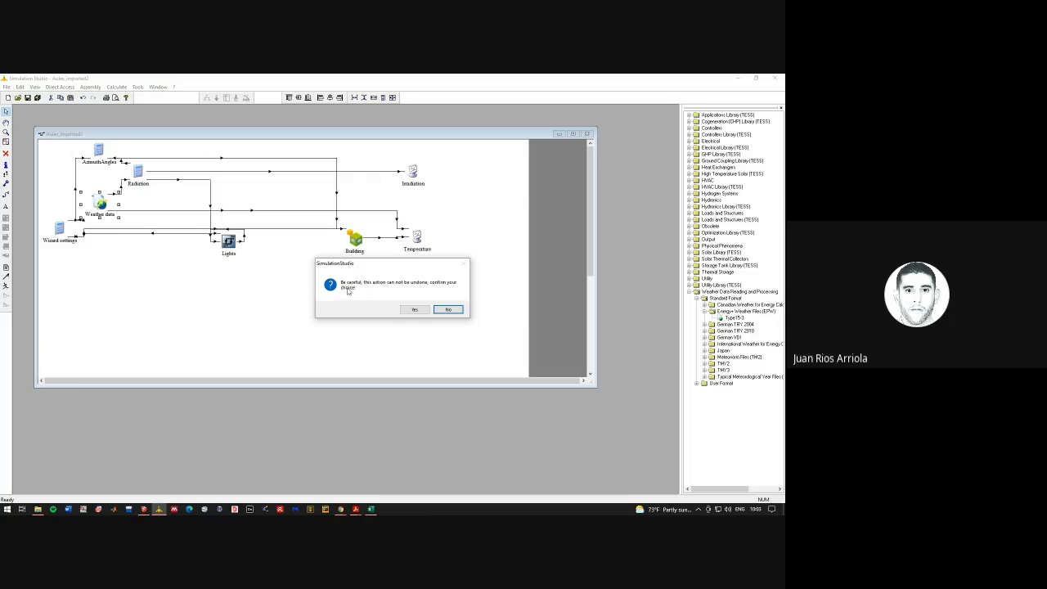
pyautogui.click(414, 310)
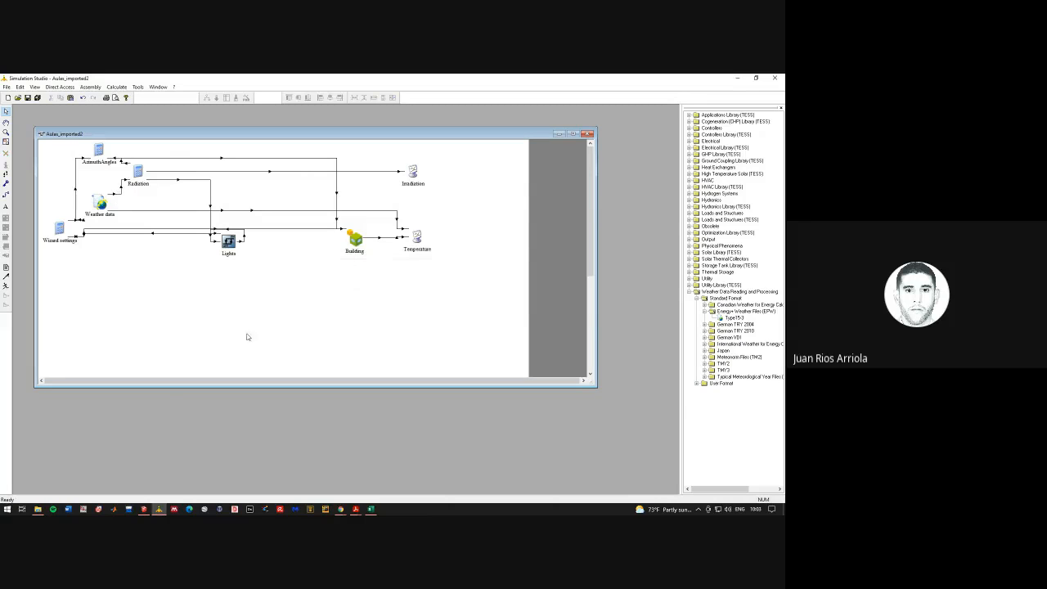
# Inspect the general information and description of the replaced Weather data component's proforma
pyautogui.doubleClick(102, 203)
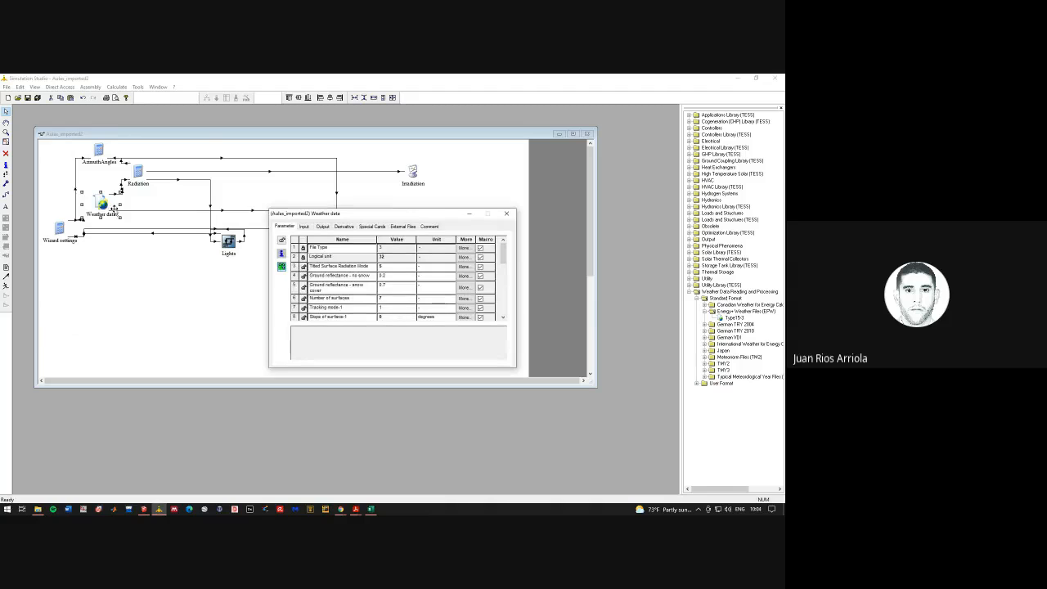
pyautogui.click(281, 254)
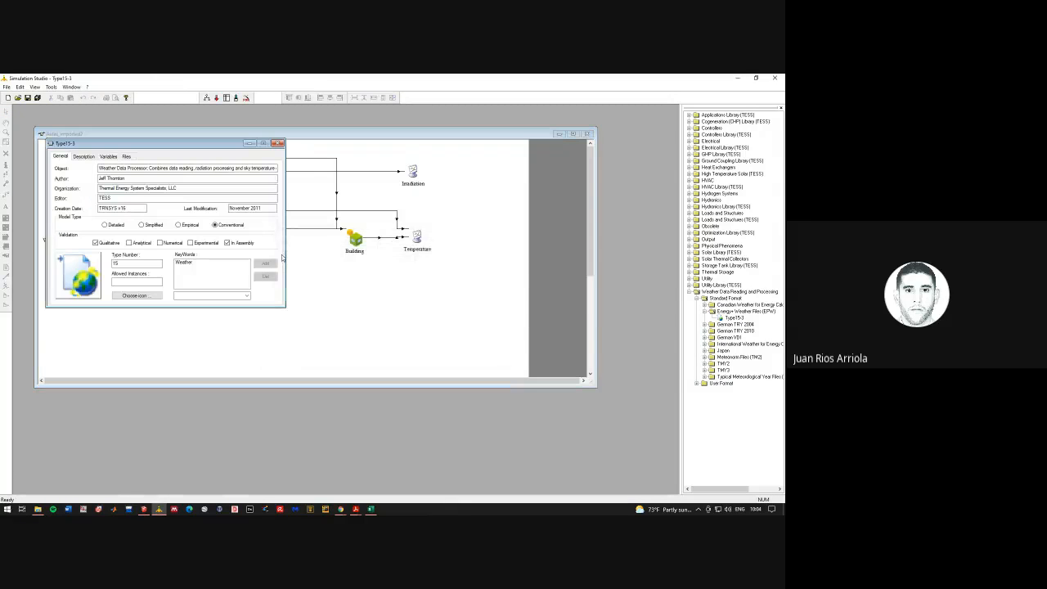
pyautogui.click(135, 261)
pyautogui.doubleClick(135, 262)
pyautogui.click(85, 157)
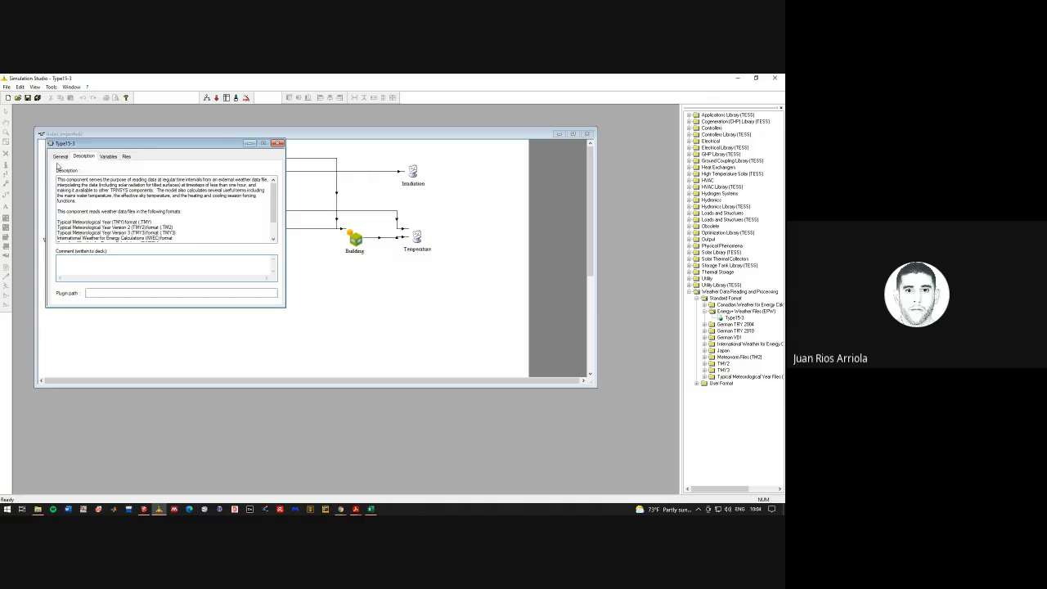
pyautogui.click(60, 157)
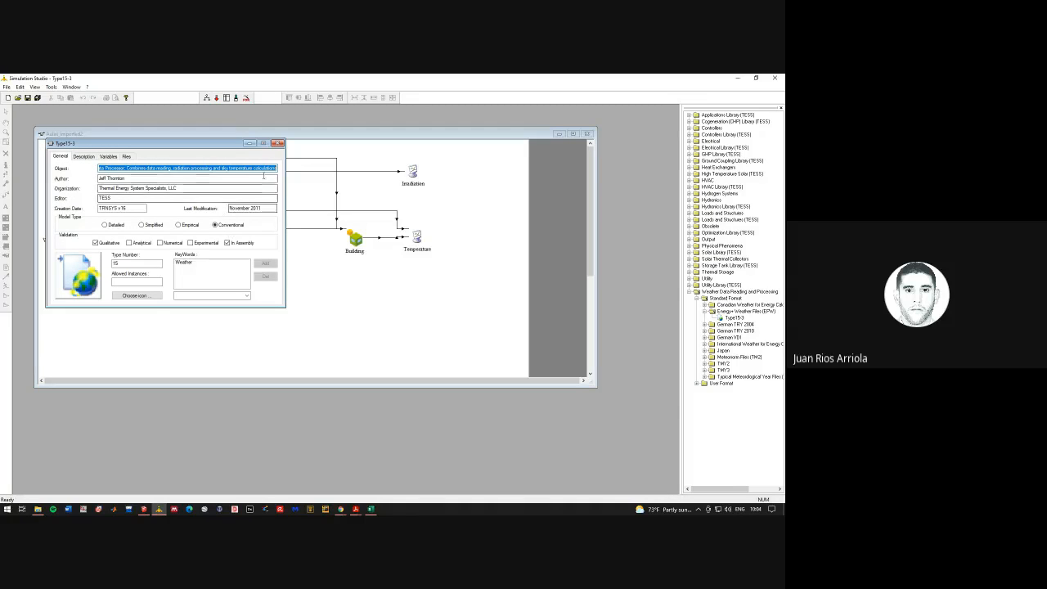
pyautogui.click(278, 143)
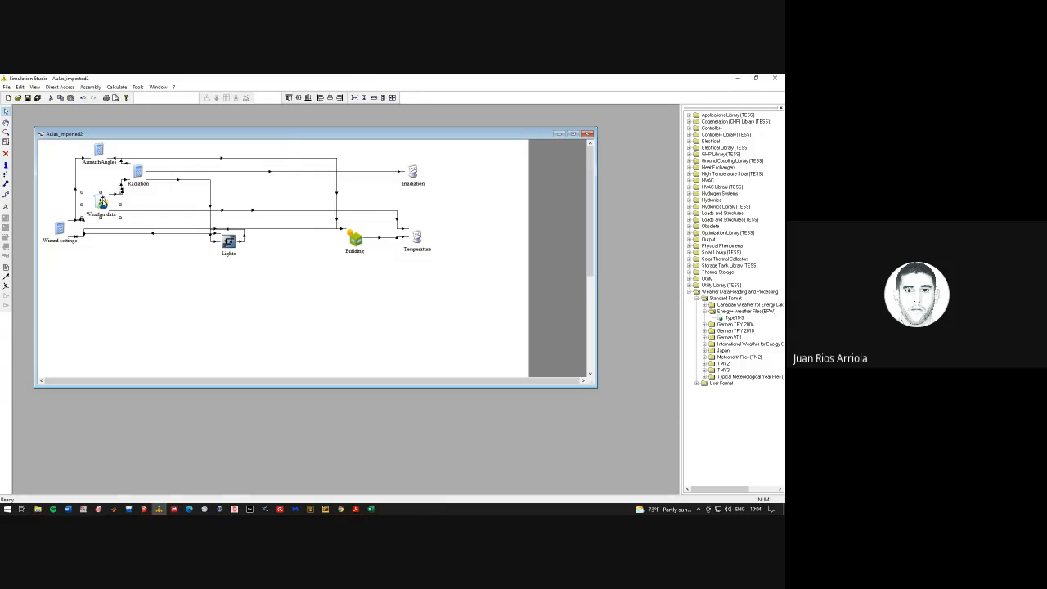
# Set the Weather data component's external Energy+ weather file to Puertecitos_medido-hour.epw from the meteorology folder on the Desktop
pyautogui.doubleClick(102, 202)
pyautogui.click(411, 227)
pyautogui.click(417, 242)
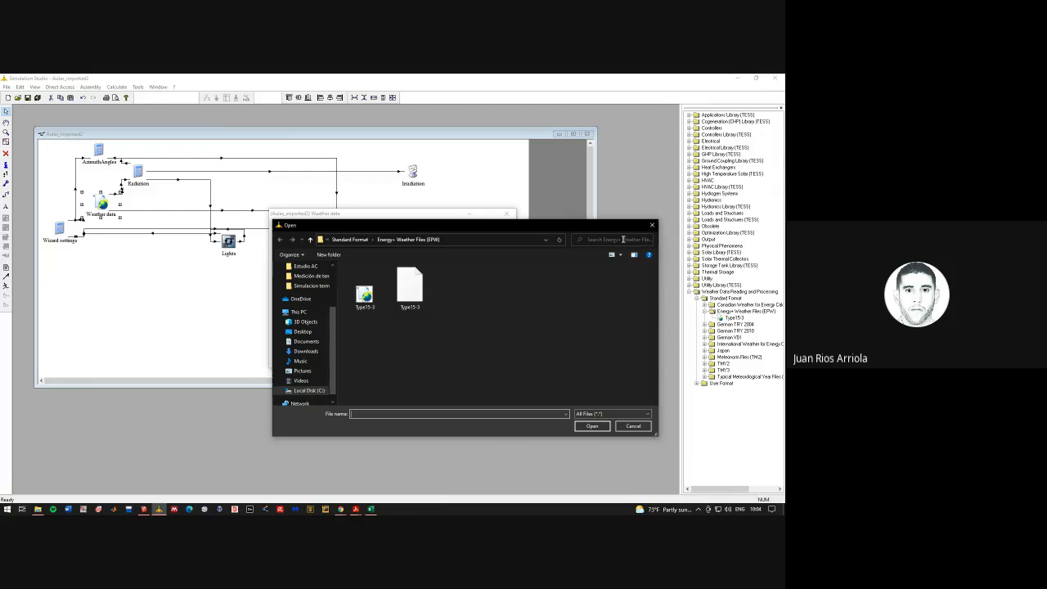
pyautogui.moveTo(561, 228); pyautogui.dragTo(448, 324)
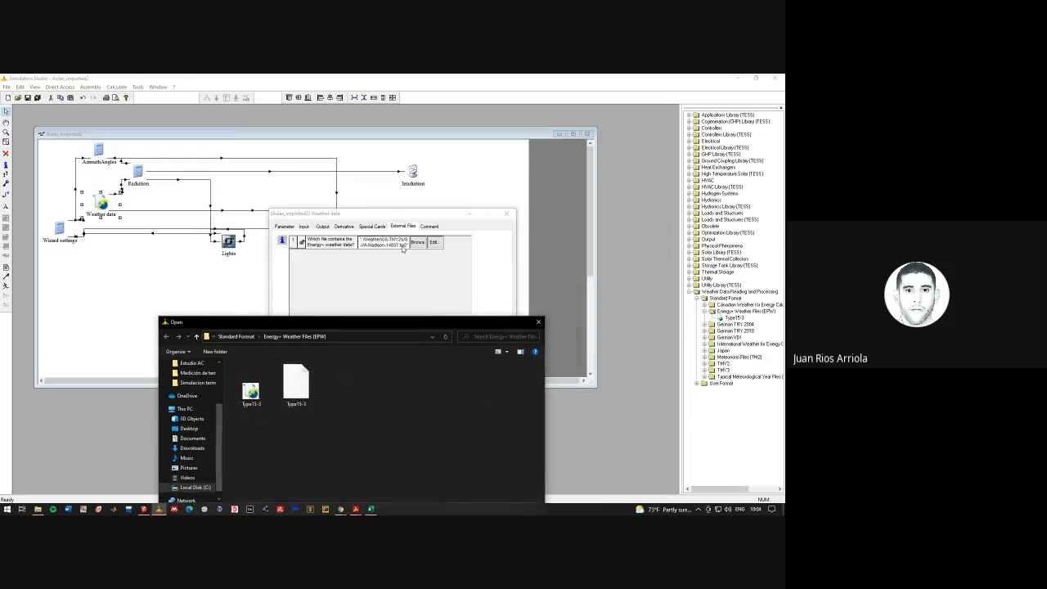
pyautogui.moveTo(436, 229); pyautogui.dragTo(447, 211)
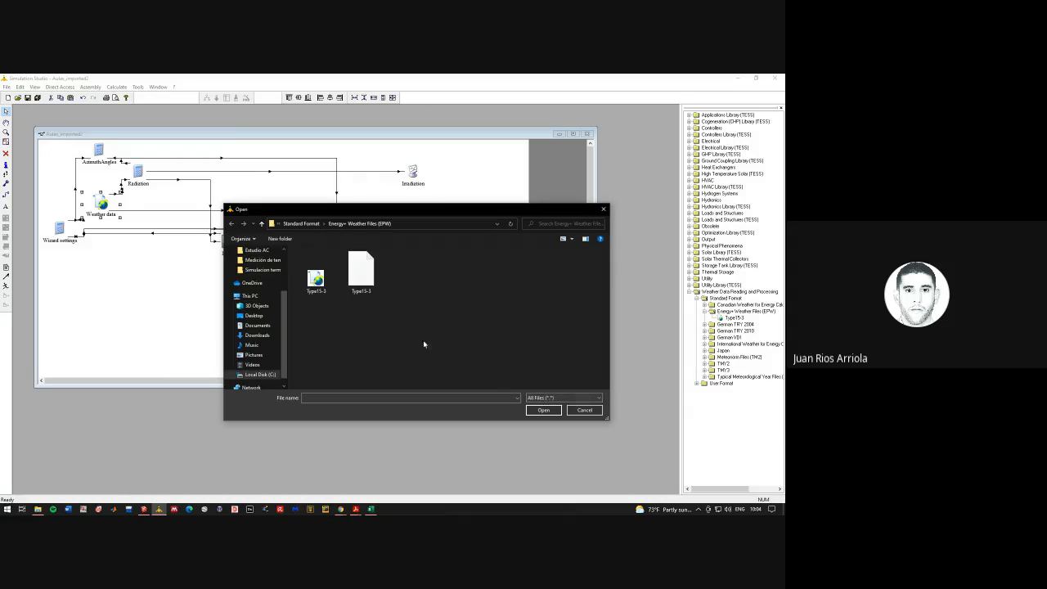
pyautogui.click(254, 316)
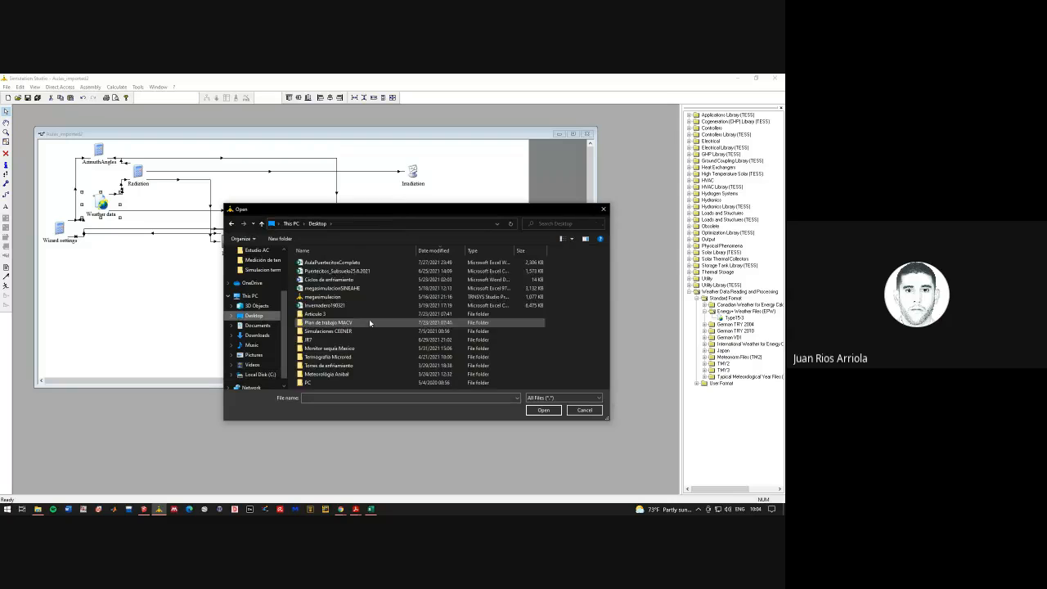
pyautogui.doubleClick(340, 374)
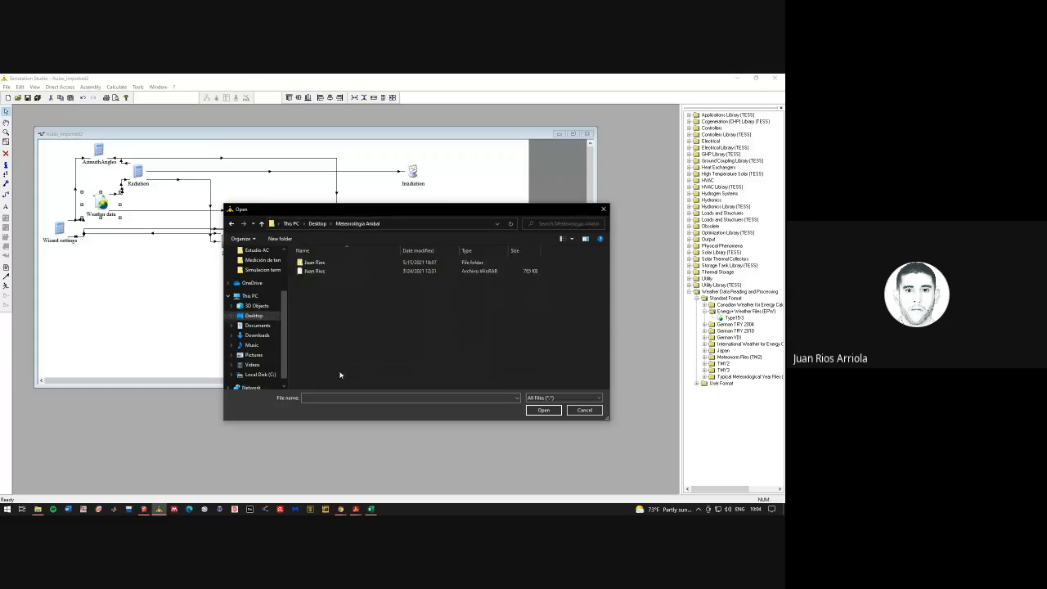
pyautogui.doubleClick(332, 264)
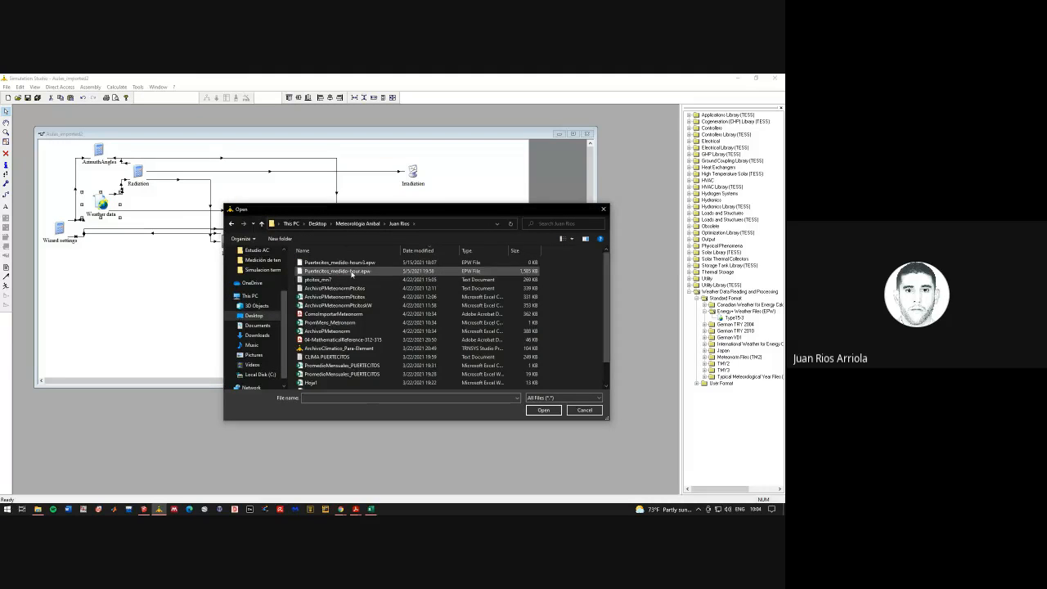
pyautogui.doubleClick(352, 272)
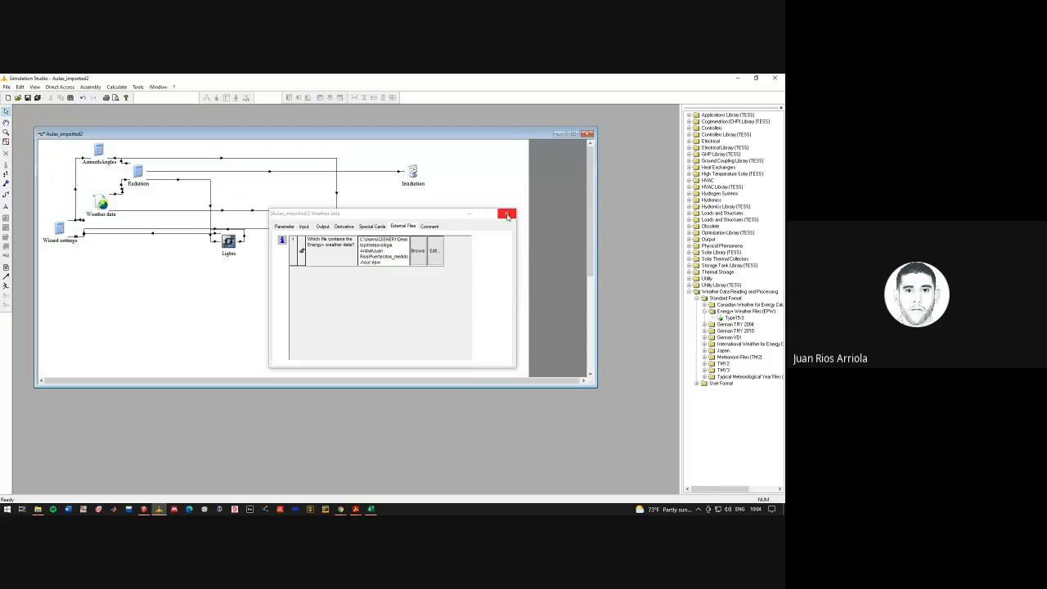
pyautogui.click(507, 216)
# Set the simulation stop time to 8760 hr in the project's control cards
pyautogui.rightClick(273, 275)
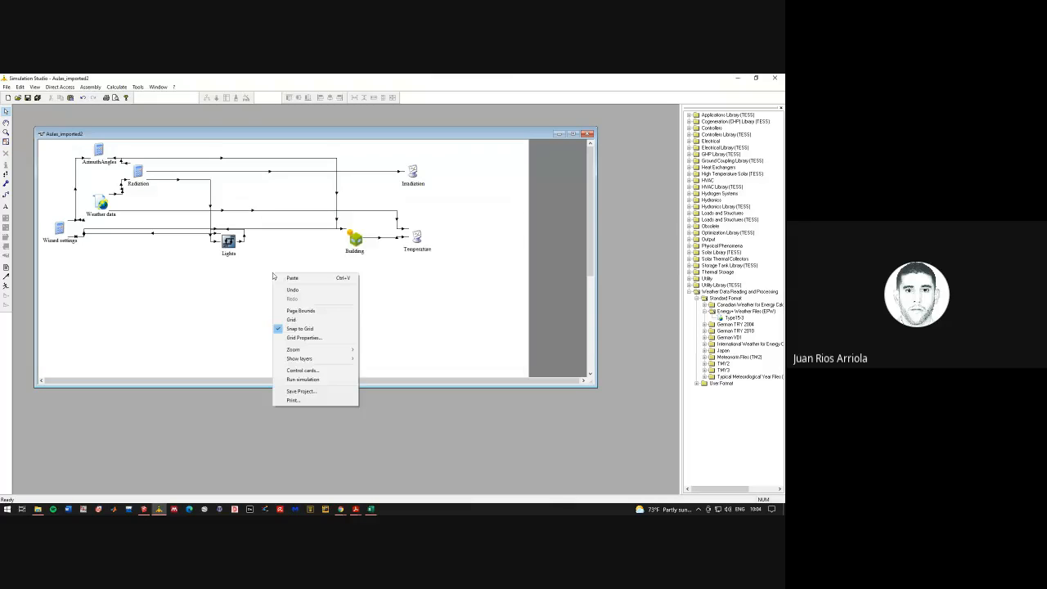
pyautogui.click(297, 372)
pyautogui.click(392, 250)
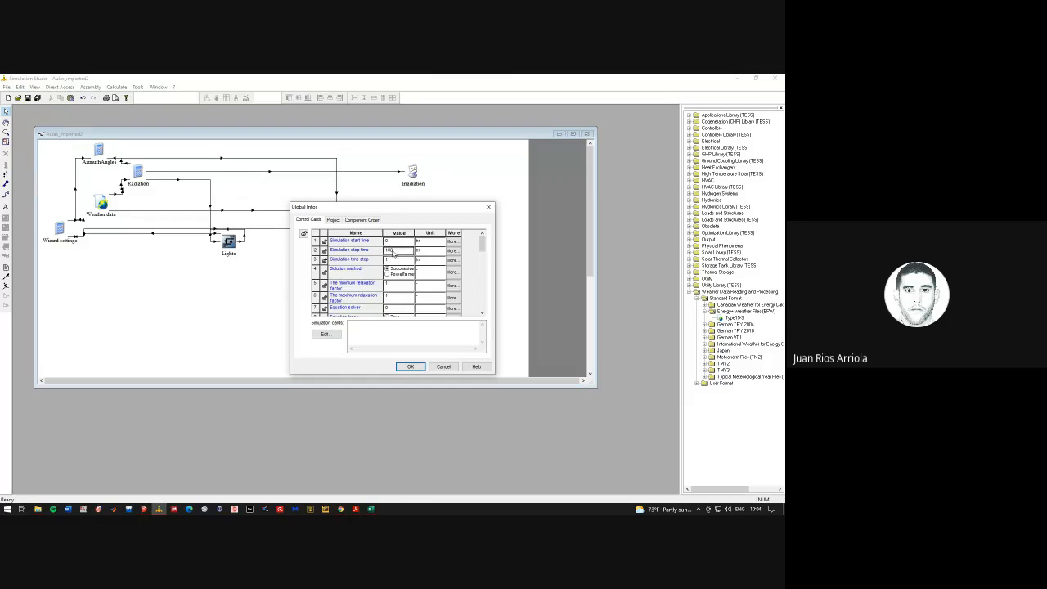
pyautogui.moveTo(396, 251); pyautogui.dragTo(350, 255)
pyautogui.click(410, 366)
# Link TAIR_AULA_2 and TAIR_AULA_3 from Building to the Temperature plotter's left axis variables 3 and 4, and label left axis variable 2 TAIR_AULA_1
pyautogui.doubleClick(391, 238)
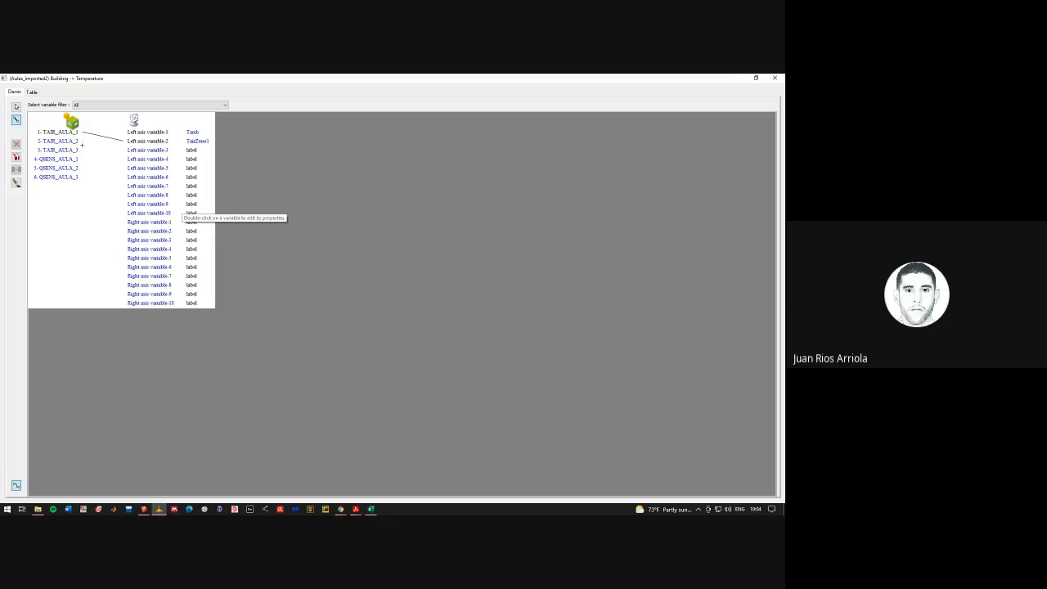
pyautogui.moveTo(81, 142); pyautogui.dragTo(135, 159)
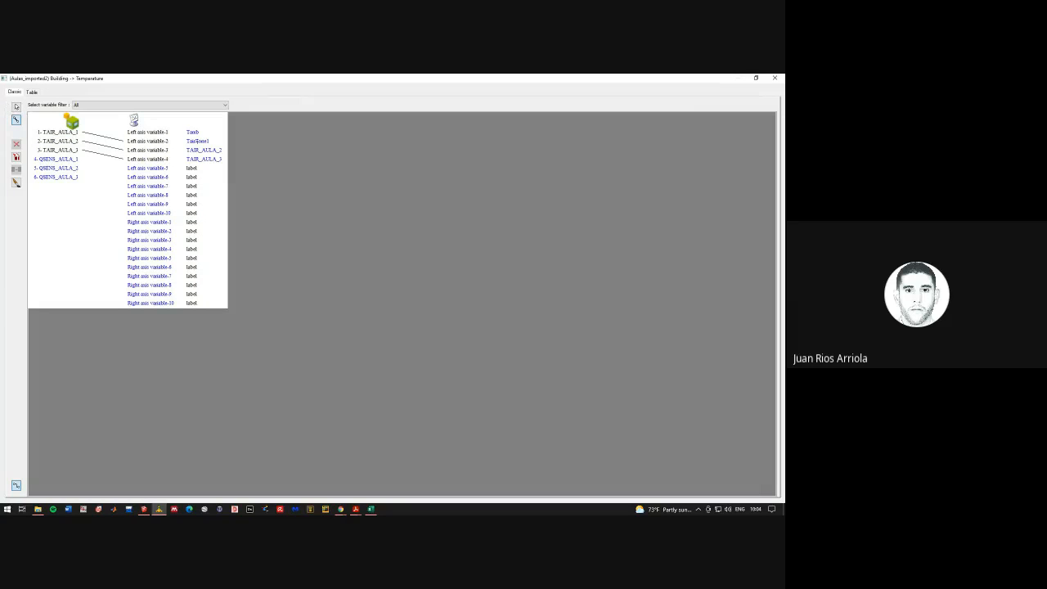
pyautogui.doubleClick(212, 151)
pyautogui.hotkey('ctrl', 'c')
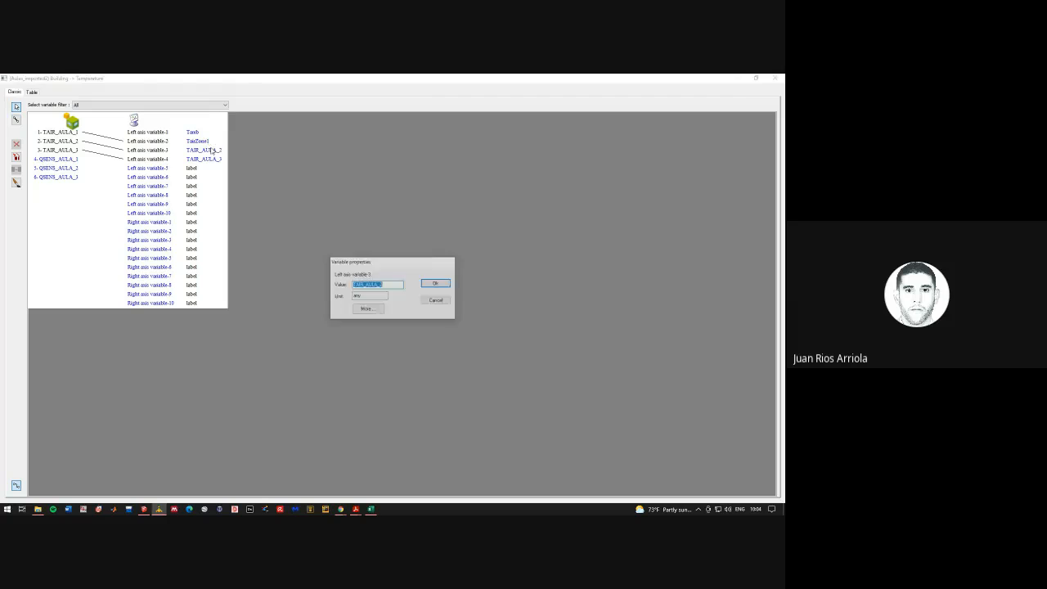
pyautogui.click(435, 283)
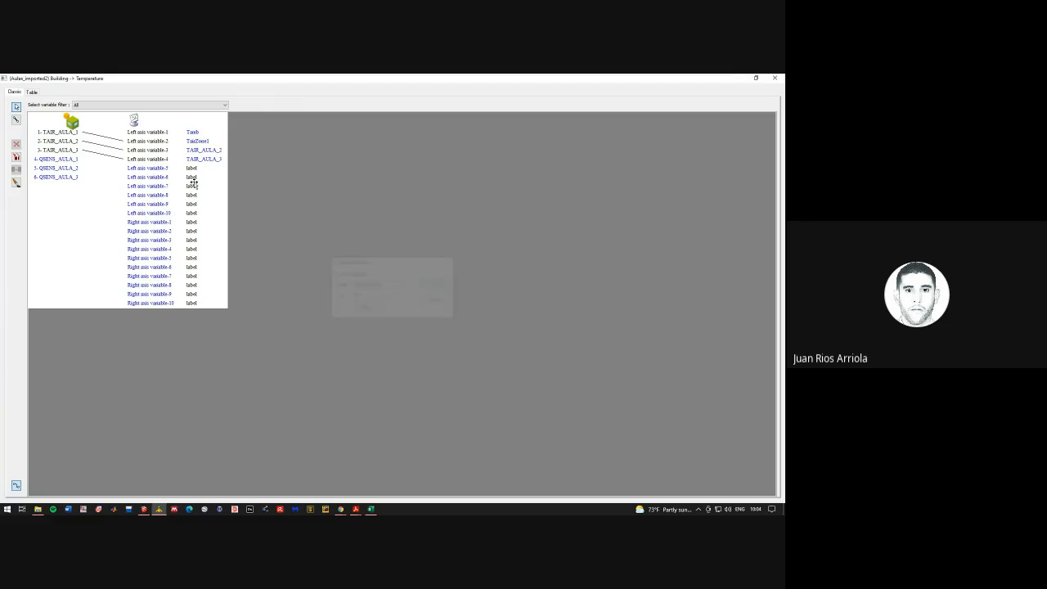
pyautogui.doubleClick(197, 141)
pyautogui.hotkey('ctrl', 'v')
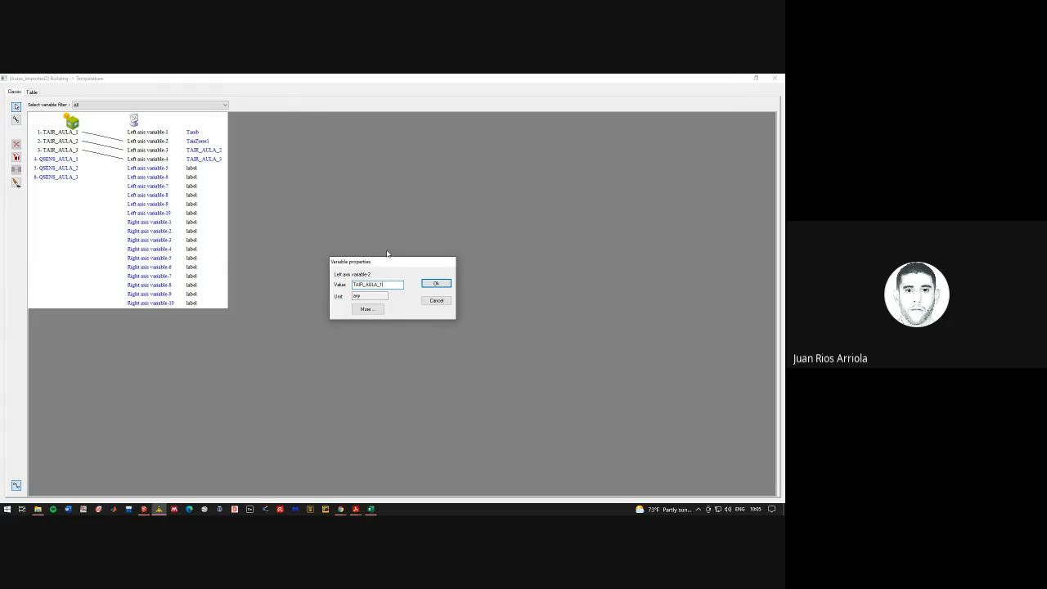
pyautogui.click(435, 284)
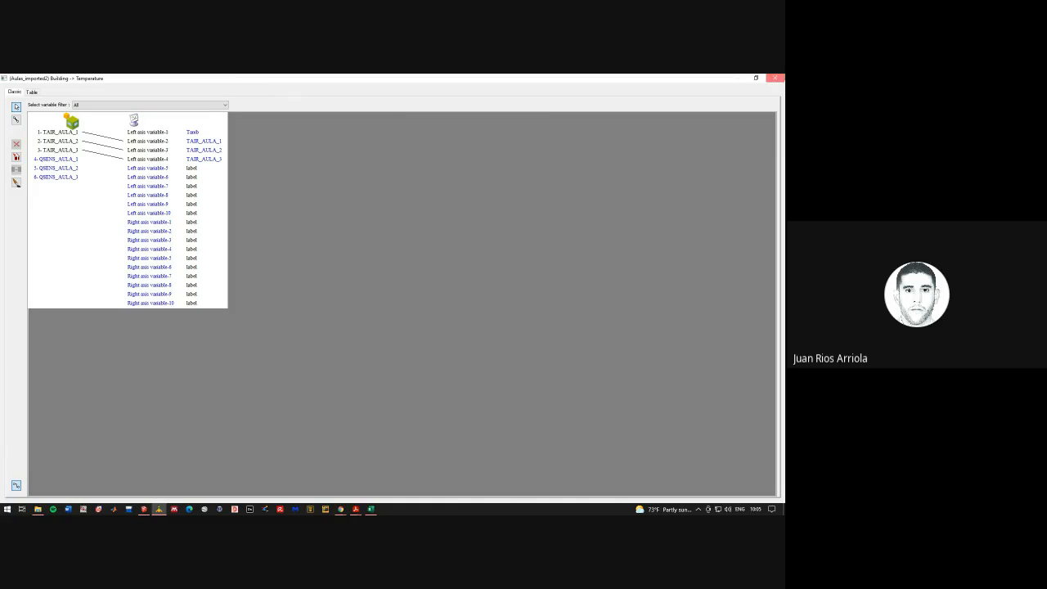
pyautogui.click(774, 78)
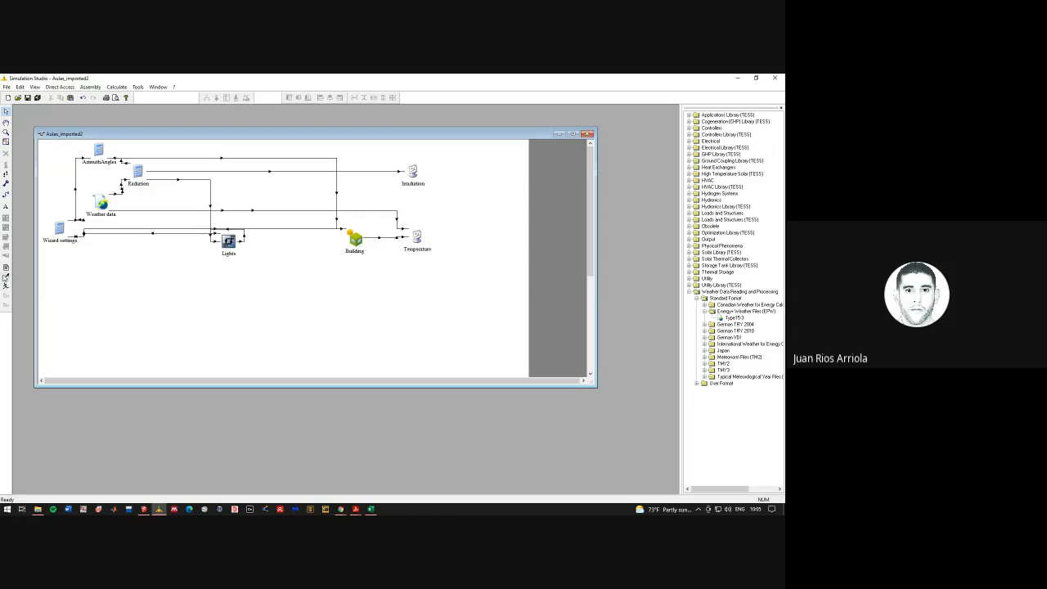
# Run the simulation and display the Temperatures plot, keeping the online plotter open at the end
pyautogui.click(6, 285)
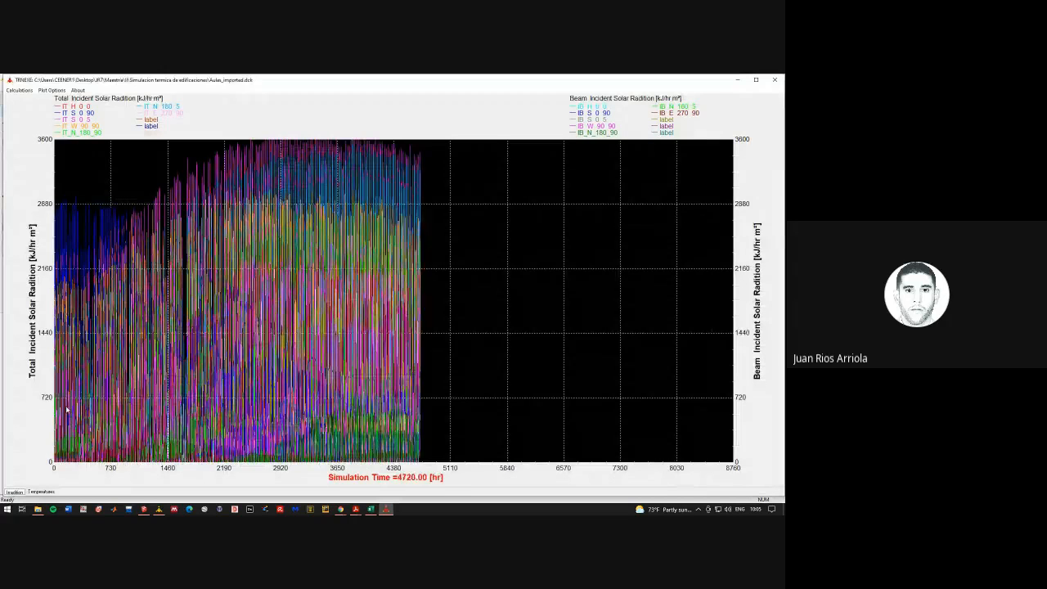
pyautogui.click(43, 491)
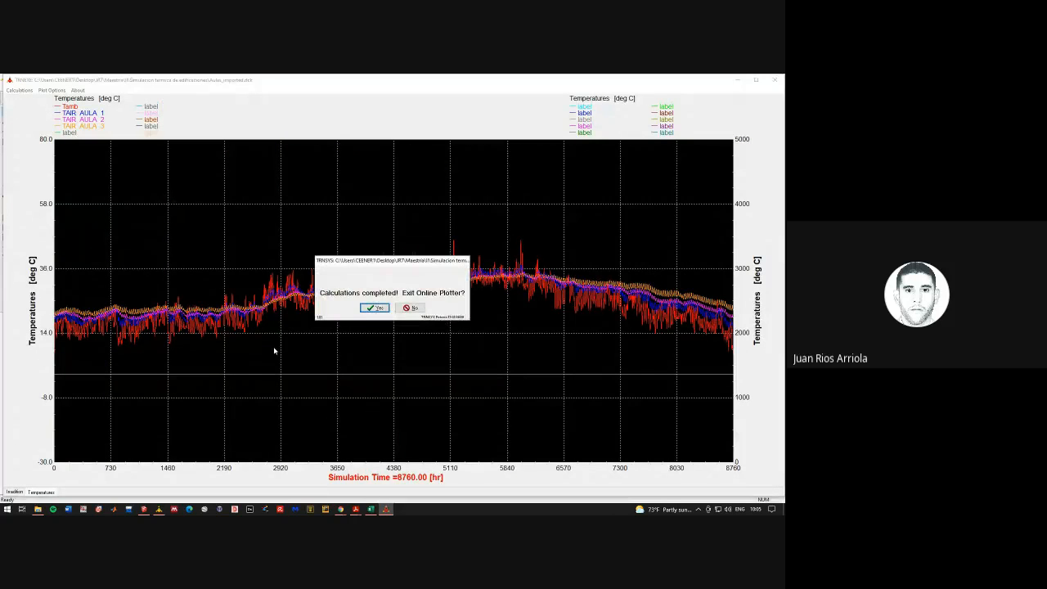
pyautogui.click(410, 307)
# Scale the temperature plot's left axis to a minimum of 10 and a maximum of 60
pyautogui.click(48, 333)
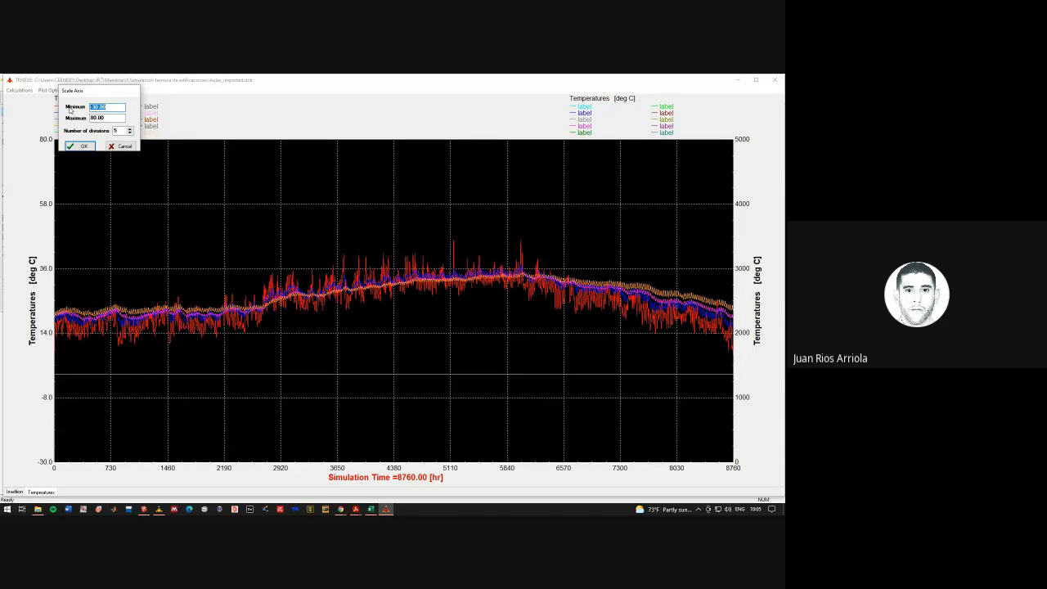
pyautogui.write('10')
pyautogui.doubleClick(110, 116)
pyautogui.write('60')
pyautogui.click(72, 145)
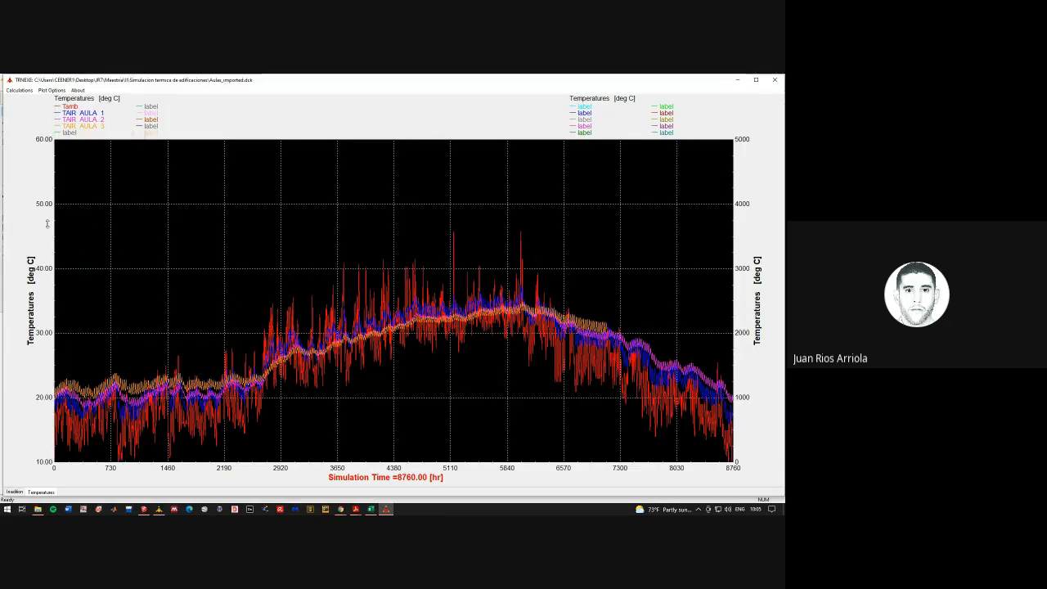
# Rescale the temperature plot's left axis to a minimum of 5 and a maximum of 50
pyautogui.click(41, 395)
pyautogui.moveTo(106, 129); pyautogui.dragTo(9, 135)
pyautogui.write('50')
pyautogui.moveTo(121, 117); pyautogui.dragTo(12, 120)
pyautogui.write('5')
pyautogui.click(80, 156)
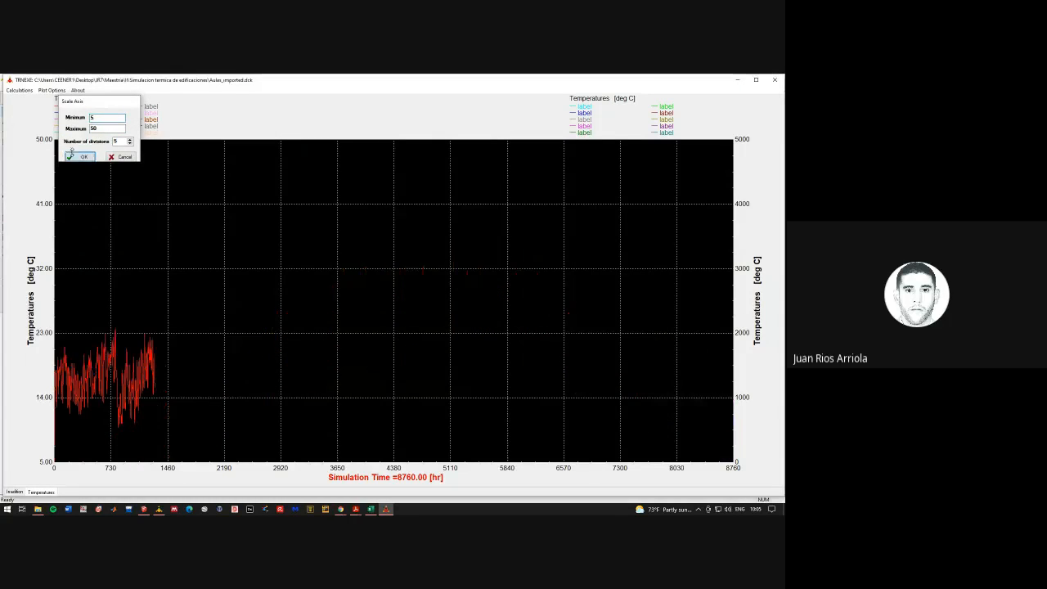
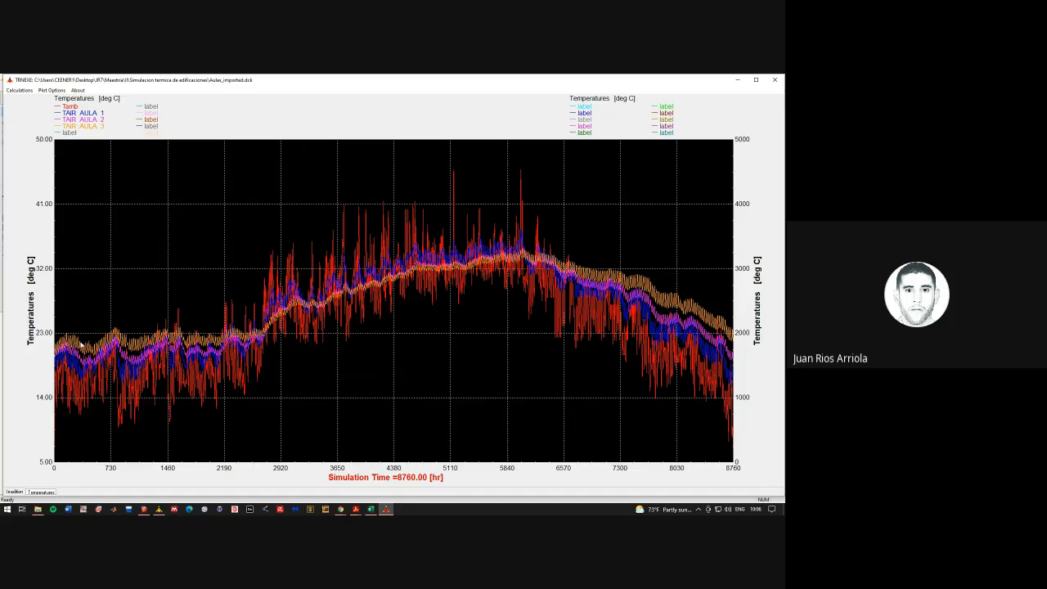
# Read the ambient and classroom temperatures at points within the first months of the plot
pyautogui.moveTo(65, 338); pyautogui.dragTo(89, 346)
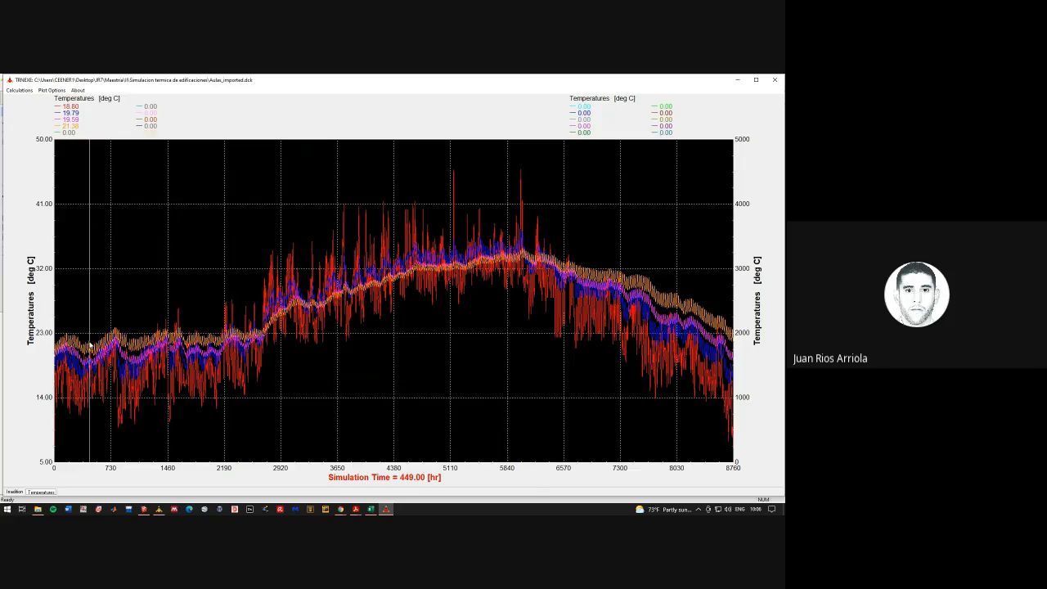
pyautogui.moveTo(90, 347); pyautogui.dragTo(160, 353)
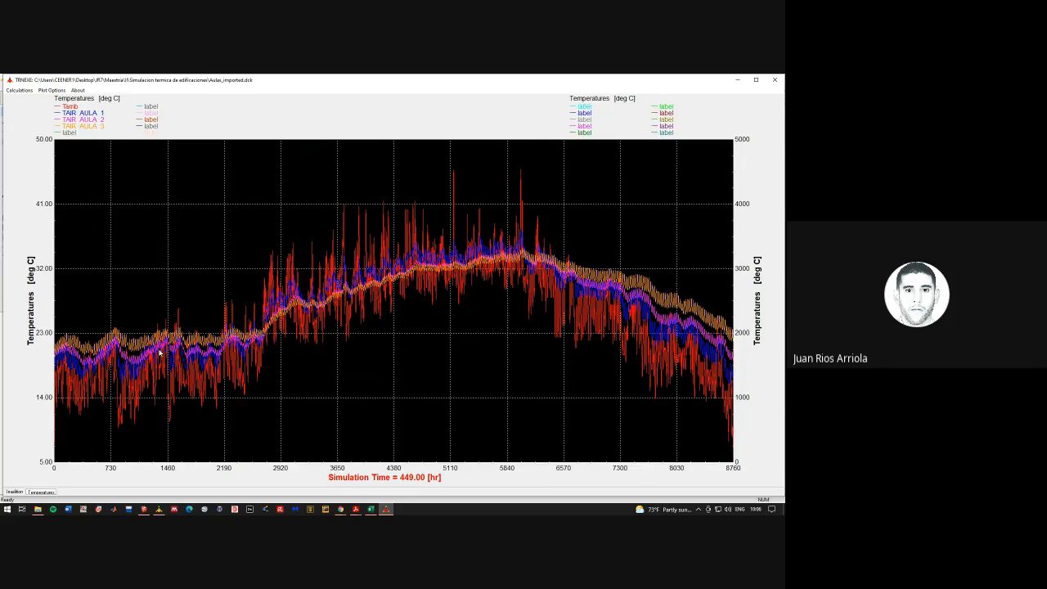
# Switch to SketchUp, examine the classroom building's facade, side wall and roof overhang from several angles, and return to the temperature plot
pyautogui.click(143, 510)
pyautogui.moveTo(131, 352)
pyautogui.mouseDown(button='middle')
pyautogui.moveTo(234, 358)
pyautogui.moveTo(155, 367)
pyautogui.moveTo(173, 376)
pyautogui.moveTo(304, 367)
pyautogui.moveTo(256, 379)
pyautogui.mouseUp(button='middle')
pyautogui.scroll(-8, 205, 366)
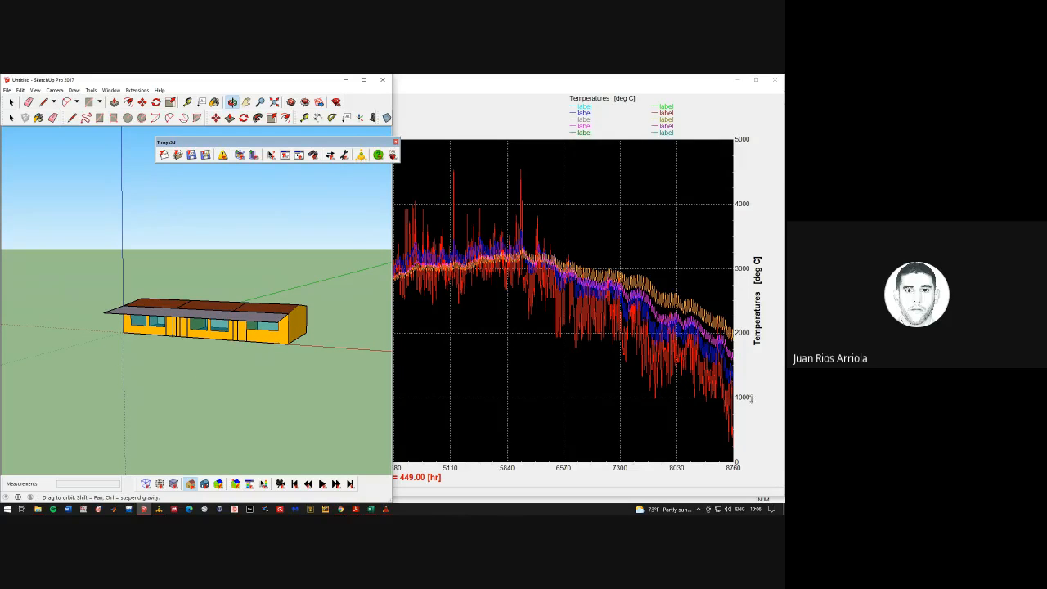
pyautogui.moveTo(281, 367)
pyautogui.mouseDown(button='middle')
pyautogui.moveTo(301, 355)
pyautogui.moveTo(205, 338)
pyautogui.mouseUp(button='middle')
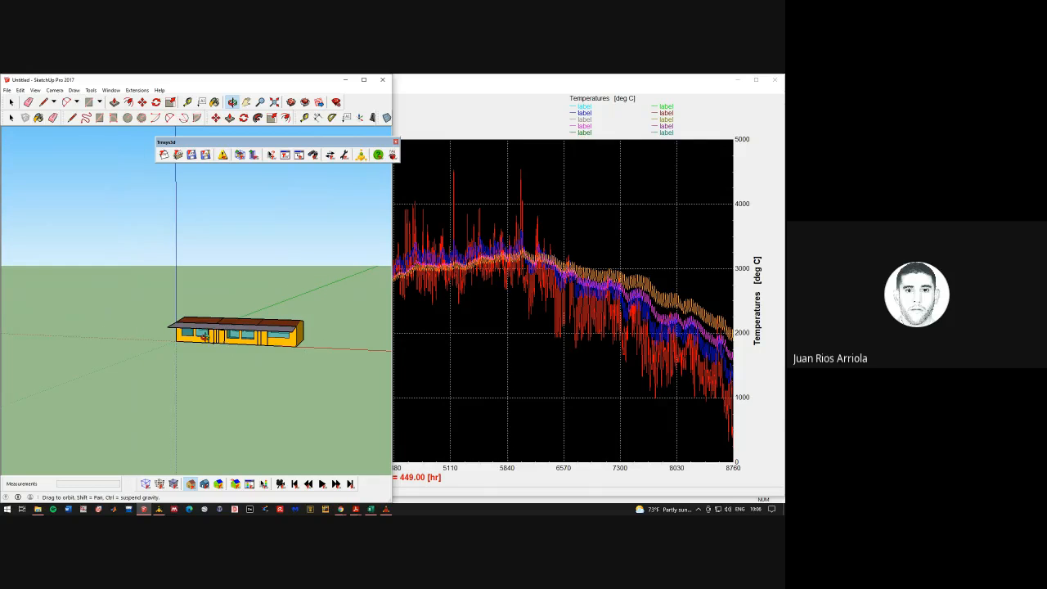
pyautogui.moveTo(219, 372); pyautogui.dragTo(261, 375)
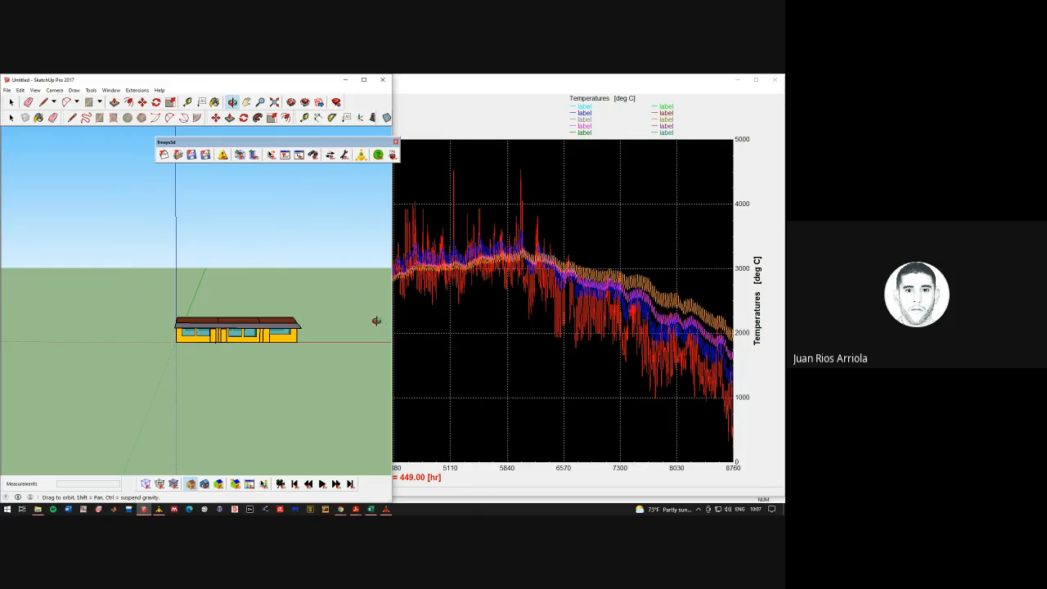
pyautogui.moveTo(310, 324)
pyautogui.mouseDown()
pyautogui.moveTo(239, 332)
pyautogui.moveTo(213, 356)
pyautogui.mouseUp()
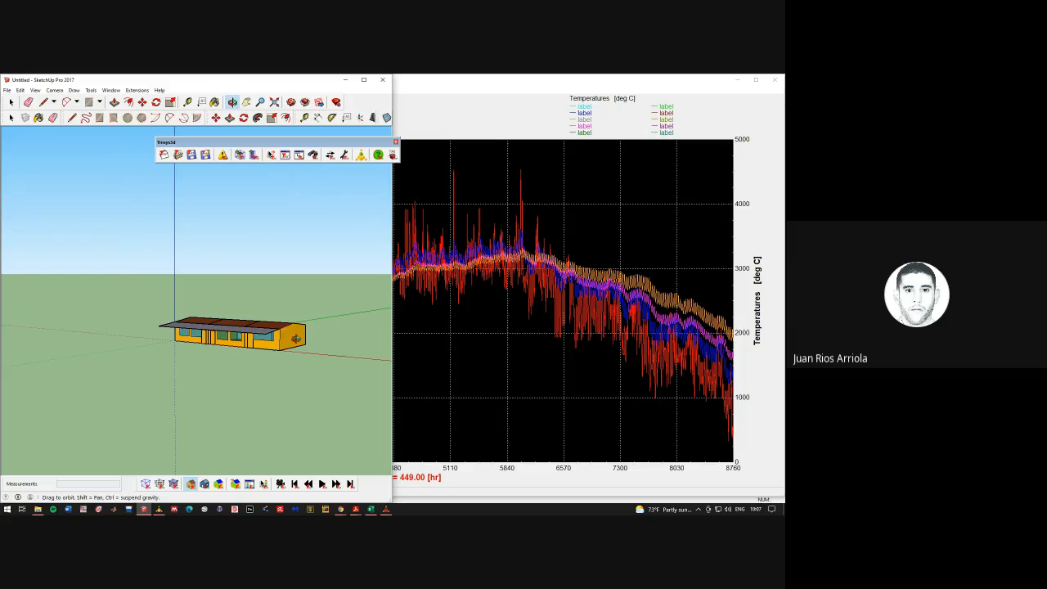
pyautogui.moveTo(293, 337); pyautogui.dragTo(269, 342)
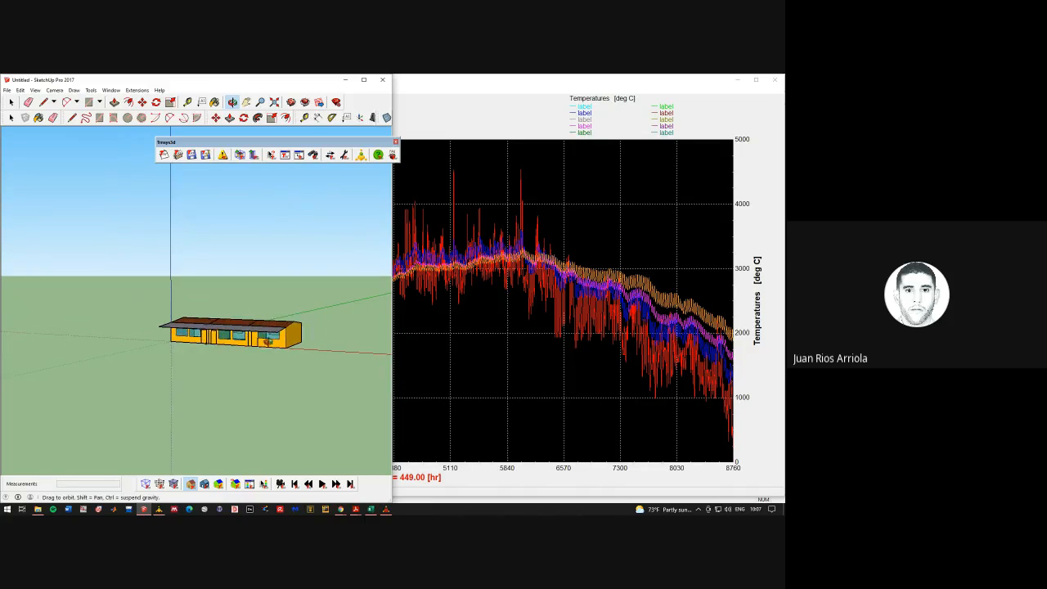
pyautogui.moveTo(195, 361); pyautogui.dragTo(220, 370)
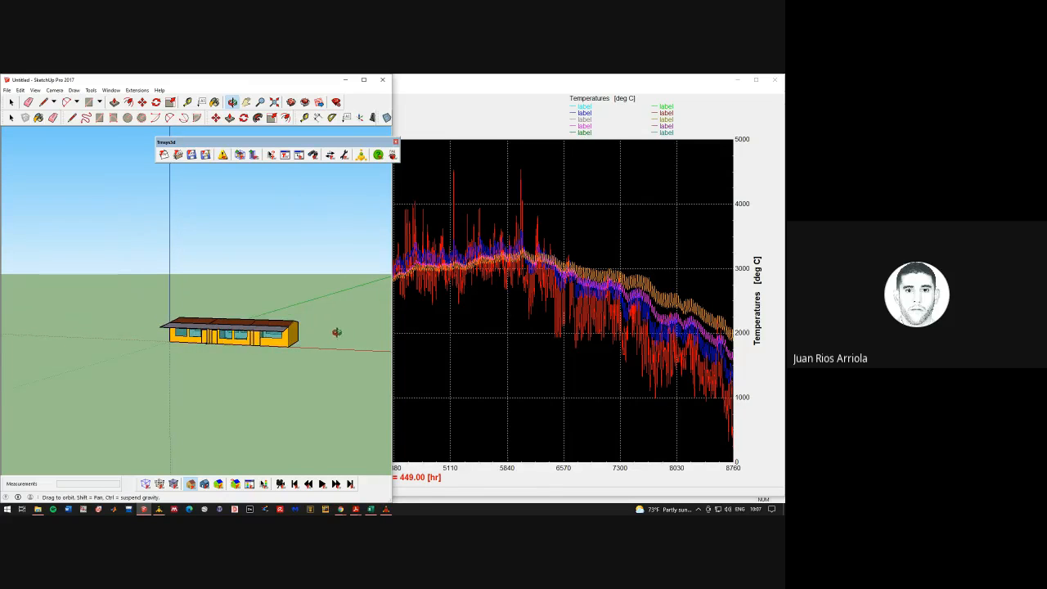
pyautogui.moveTo(258, 355)
pyautogui.mouseDown()
pyautogui.moveTo(299, 355)
pyautogui.moveTo(333, 322)
pyautogui.mouseUp()
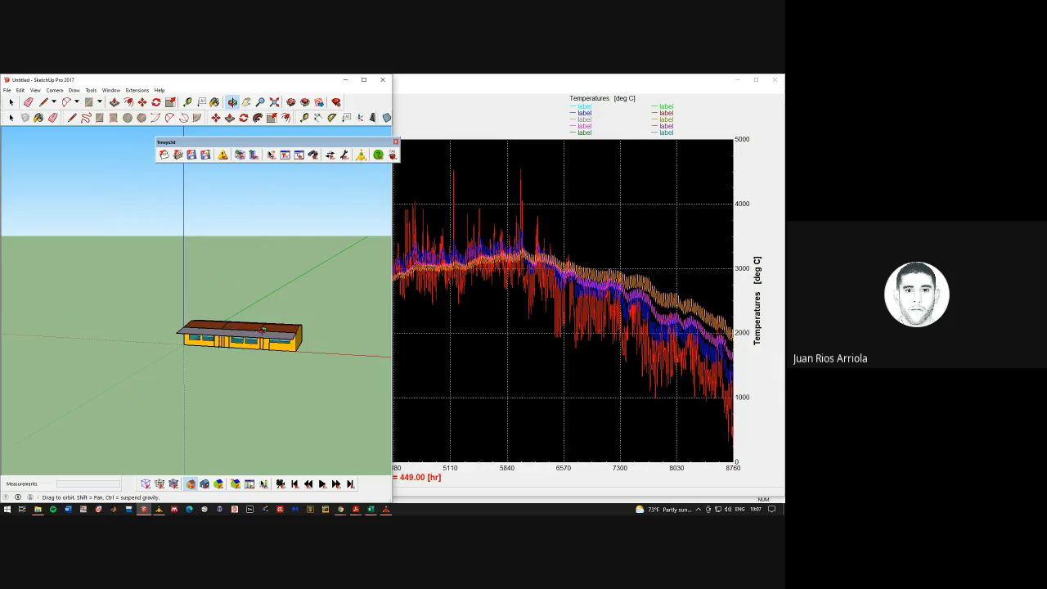
pyautogui.moveTo(252, 352); pyautogui.dragTo(278, 342)
pyautogui.moveTo(216, 334)
pyautogui.mouseDown()
pyautogui.moveTo(198, 329)
pyautogui.moveTo(201, 303)
pyautogui.moveTo(184, 295)
pyautogui.mouseUp()
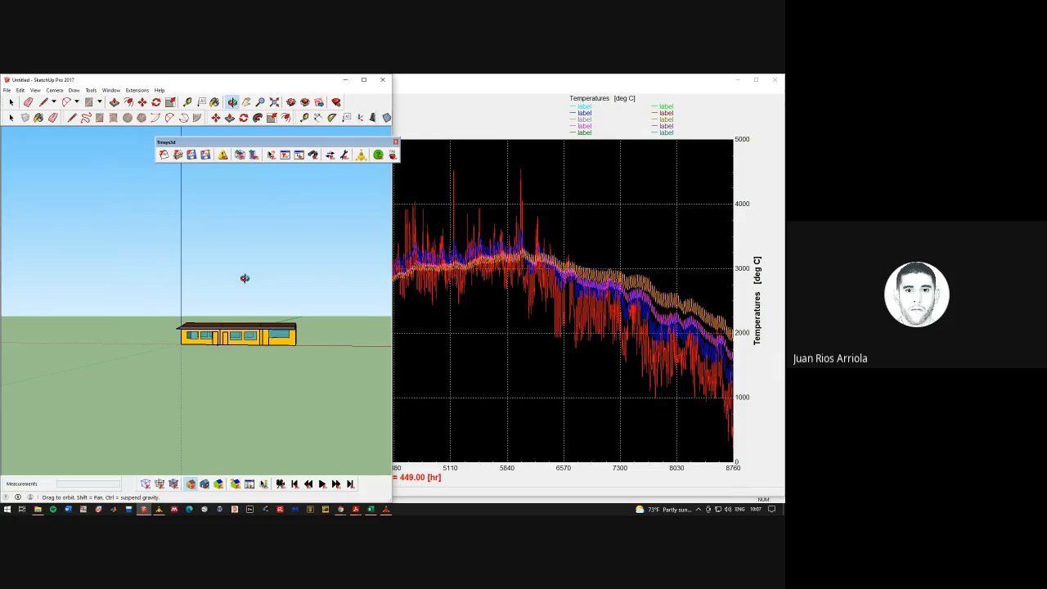
pyautogui.click(346, 81)
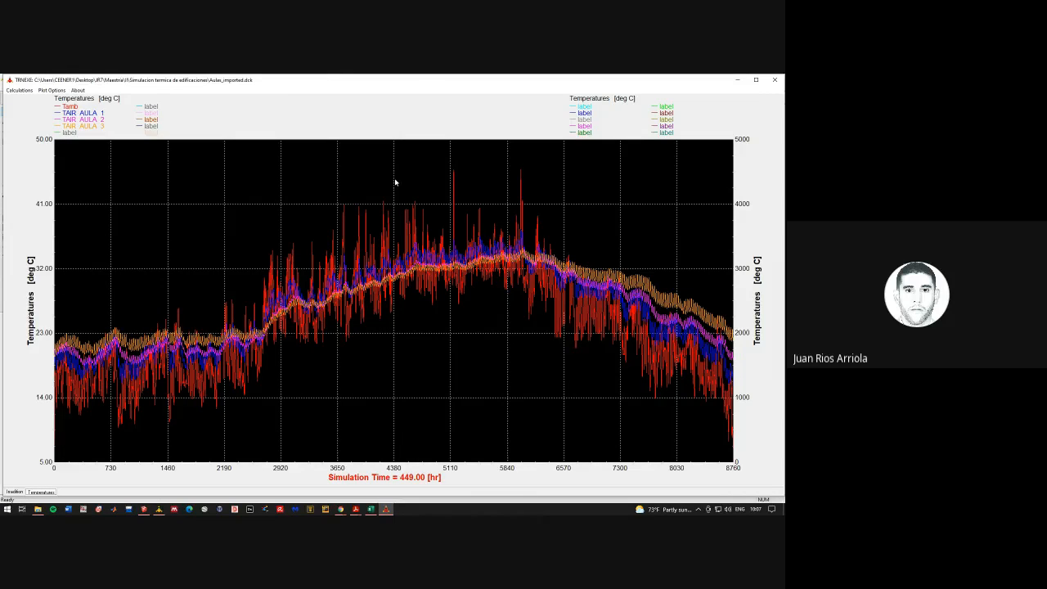
# Examine an enlarged view of the temperature curves between about 3800 and 6216 hr, and return to the full-year plot
pyautogui.moveTo(349, 156); pyautogui.dragTo(536, 334)
pyautogui.click(275, 92)
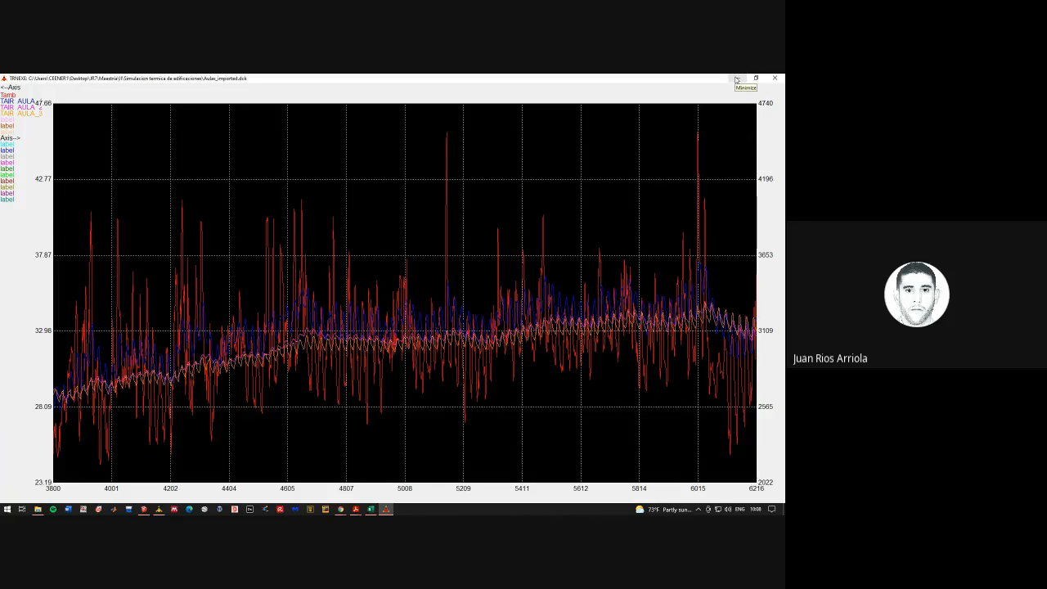
pyautogui.click(736, 79)
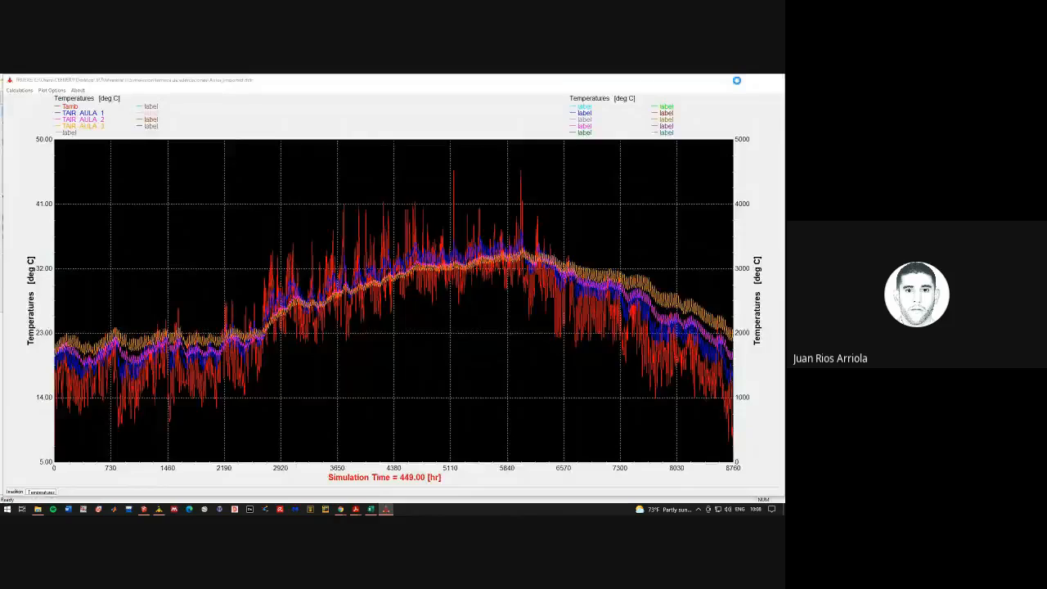
# Switch to File Explorer and open the totals spreadsheet from the Simulacion termica de edificaciones folder in Excel, accepting the file format warning
pyautogui.click(737, 81)
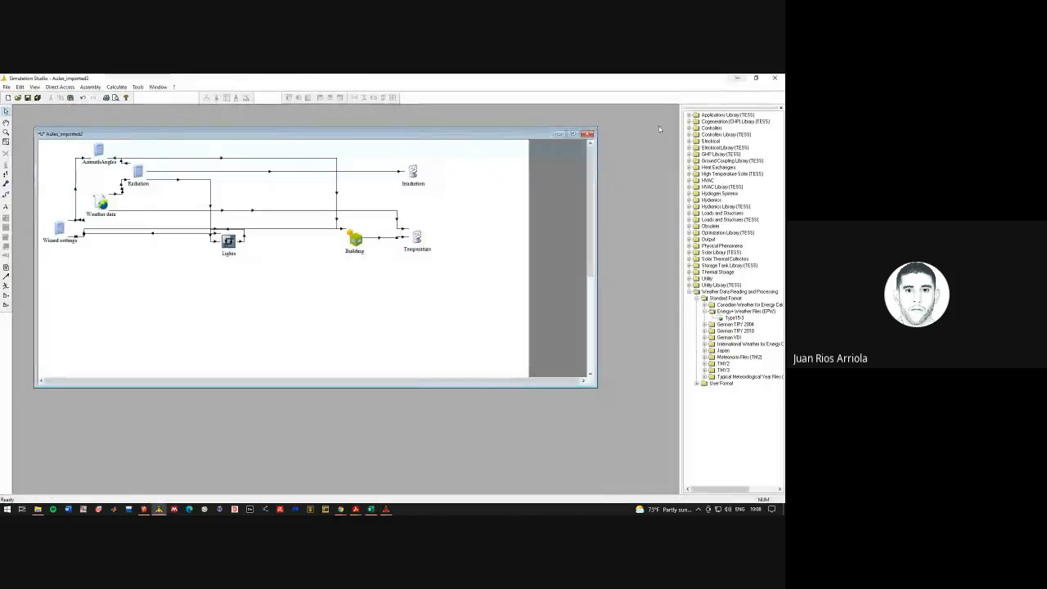
pyautogui.click(739, 78)
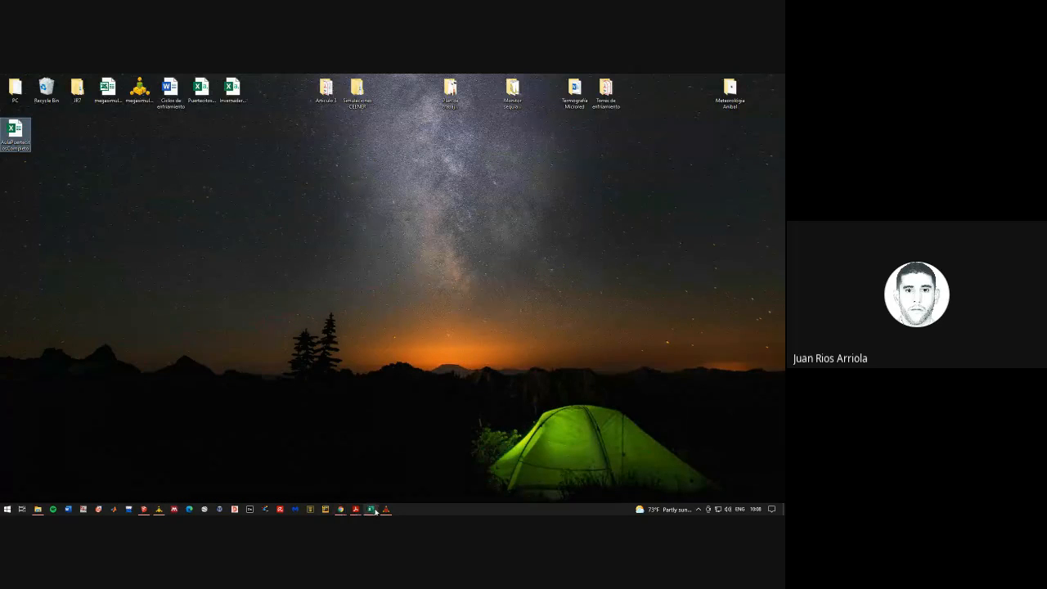
pyautogui.click(172, 280)
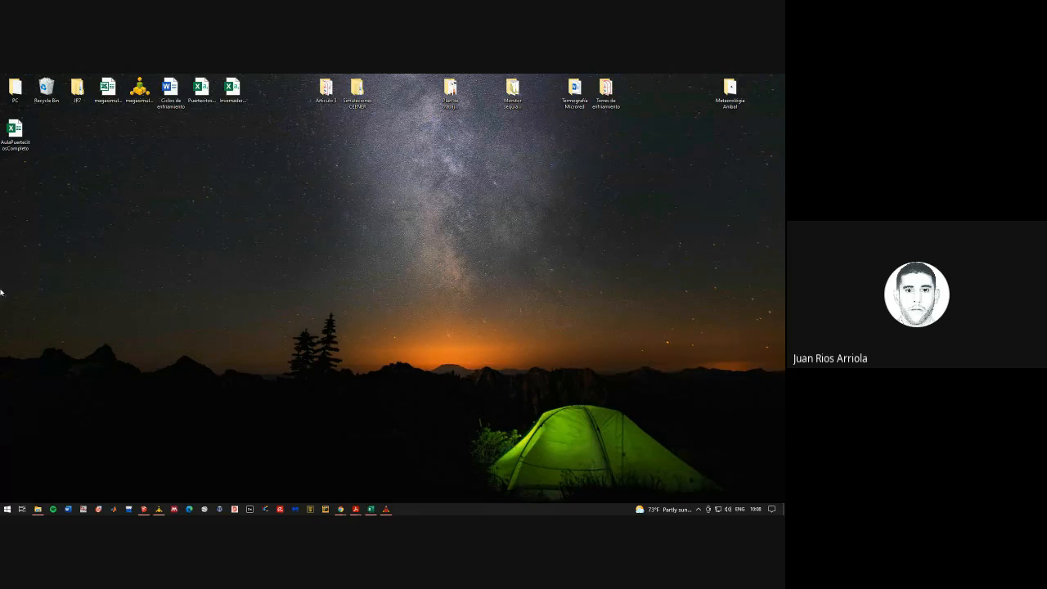
pyautogui.click(38, 509)
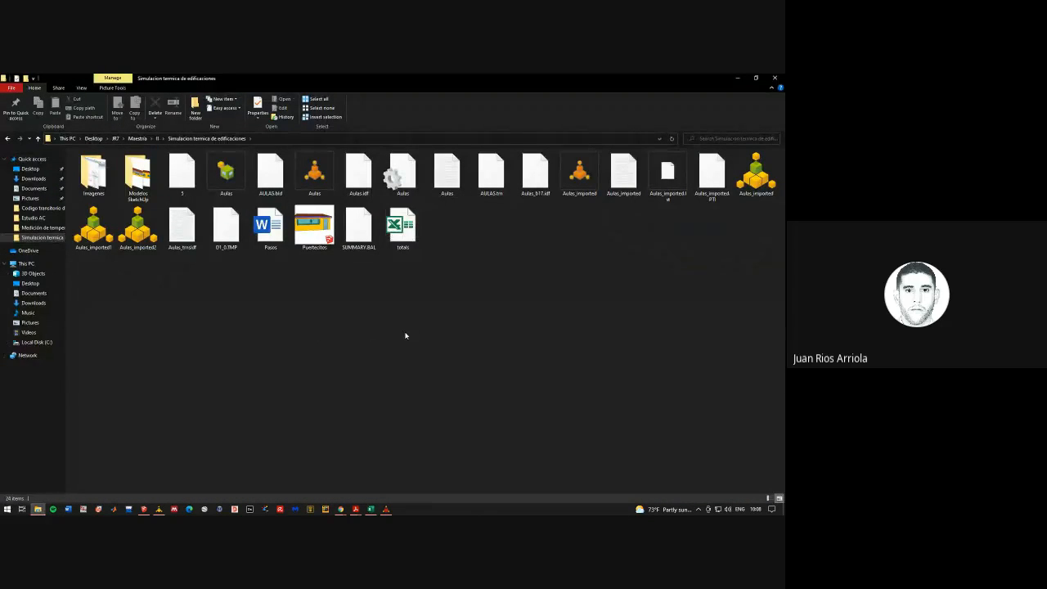
pyautogui.doubleClick(402, 227)
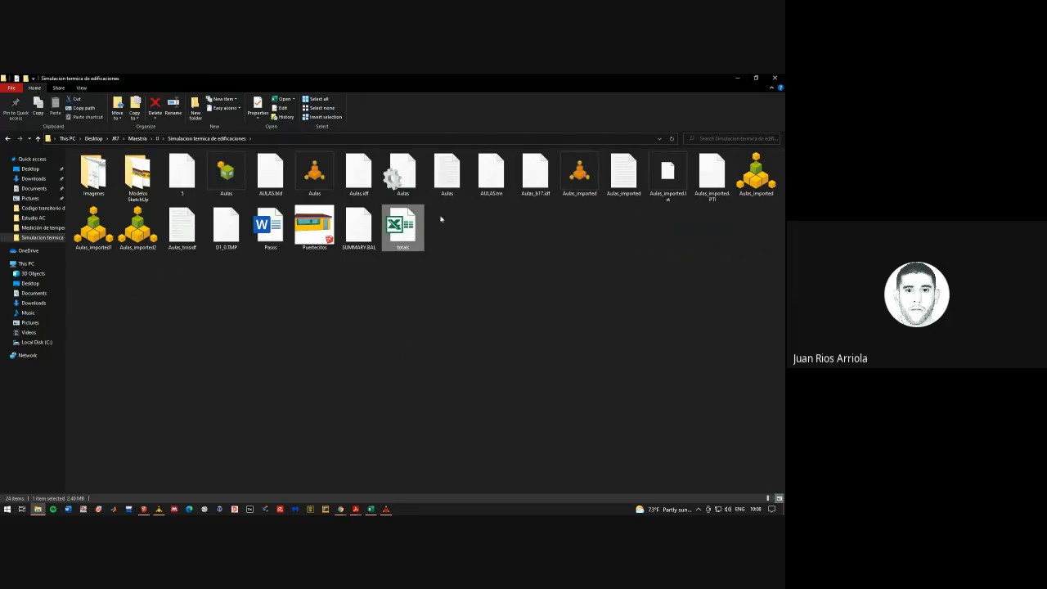
pyautogui.click(732, 78)
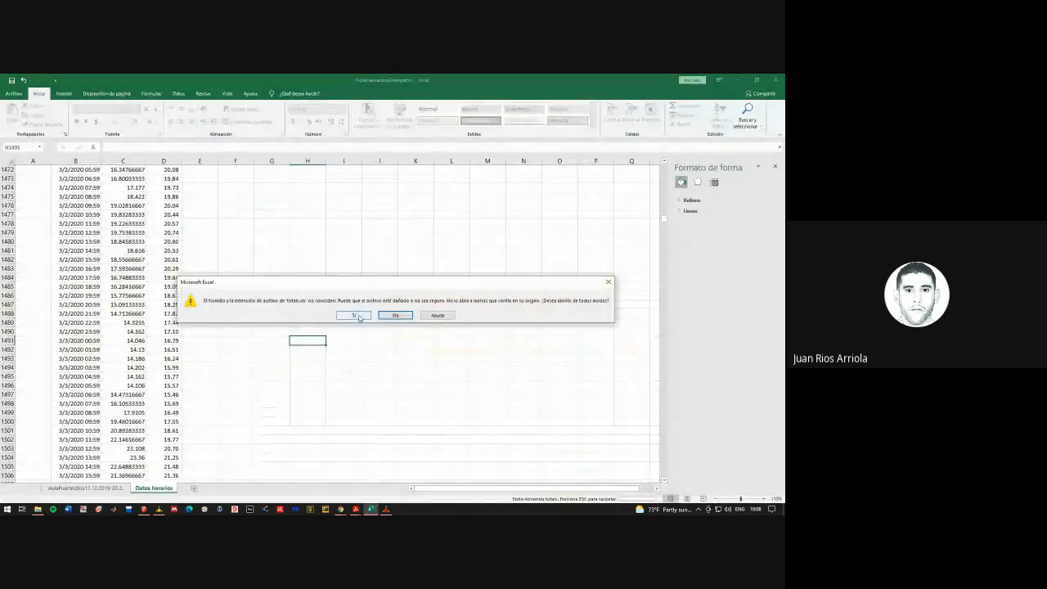
pyautogui.click(355, 315)
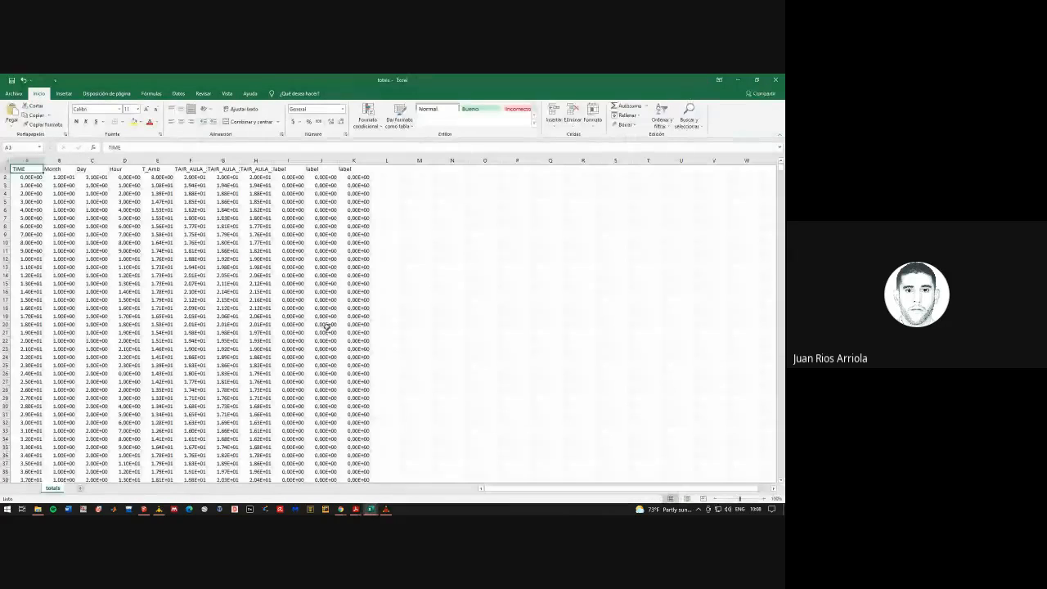
# Apply the comma (Millares) number style to columns A through K of the totals sheet
pyautogui.moveTo(27, 160); pyautogui.dragTo(343, 156)
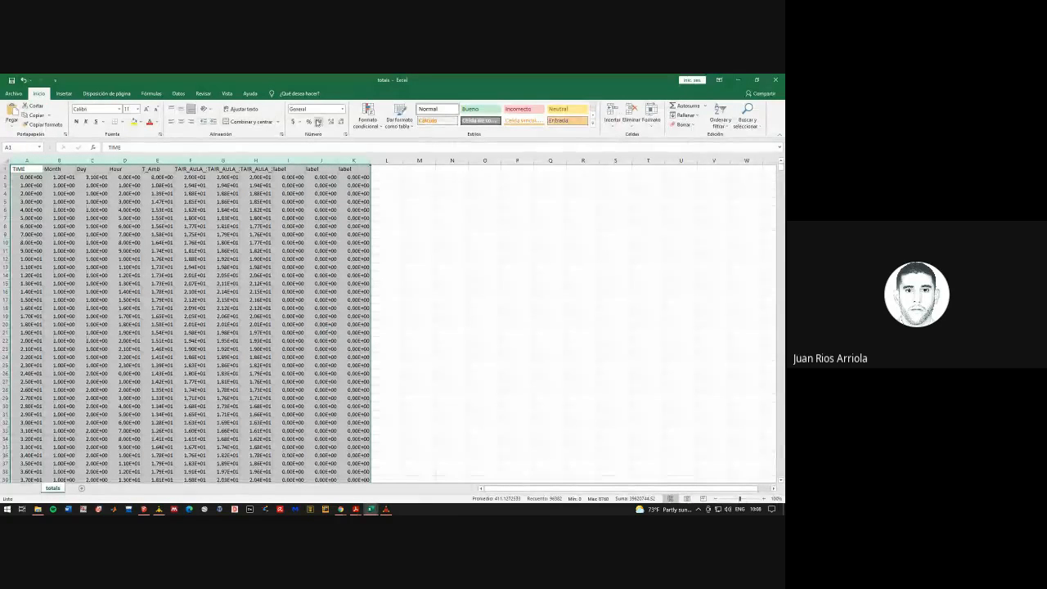
pyautogui.click(318, 121)
pyautogui.click(254, 248)
# Insert a 2-D line chart of the T_Amb and three TAIR_AULA columns, and place it just beside those data columns
pyautogui.moveTo(157, 160); pyautogui.dragTo(255, 156)
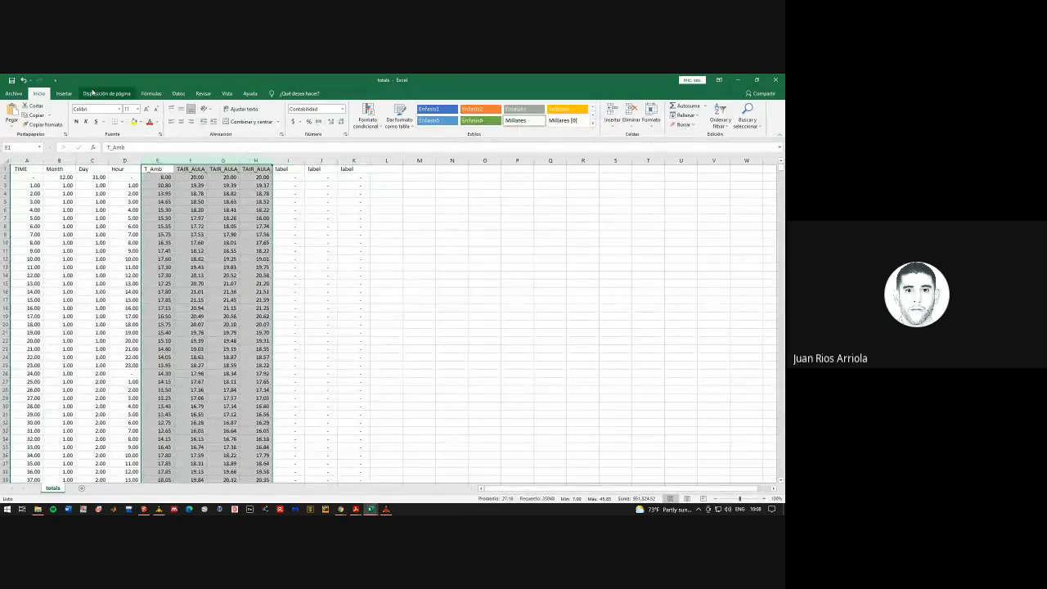
pyautogui.click(63, 94)
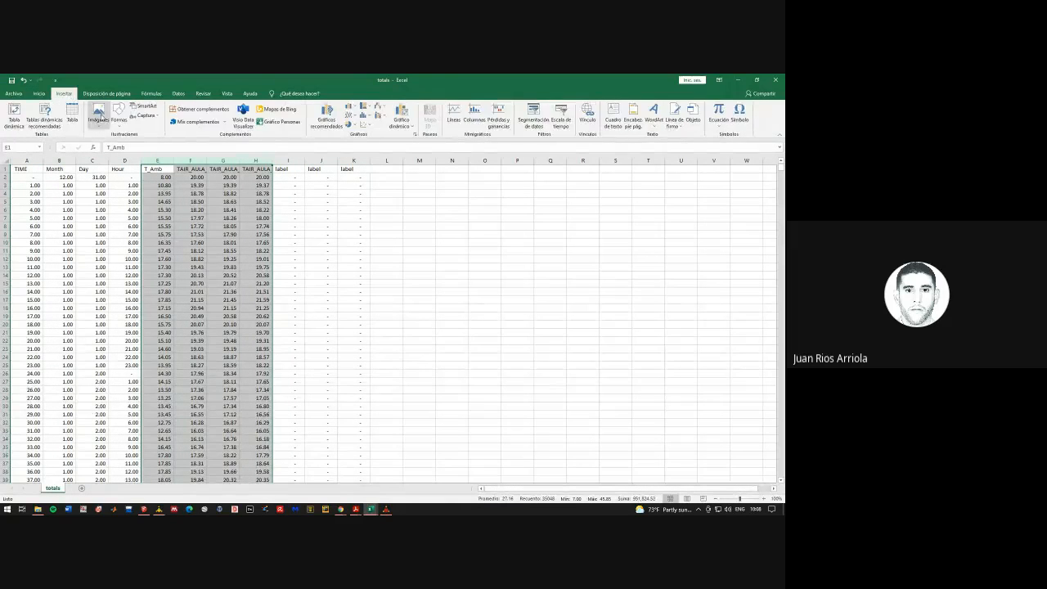
pyautogui.click(350, 116)
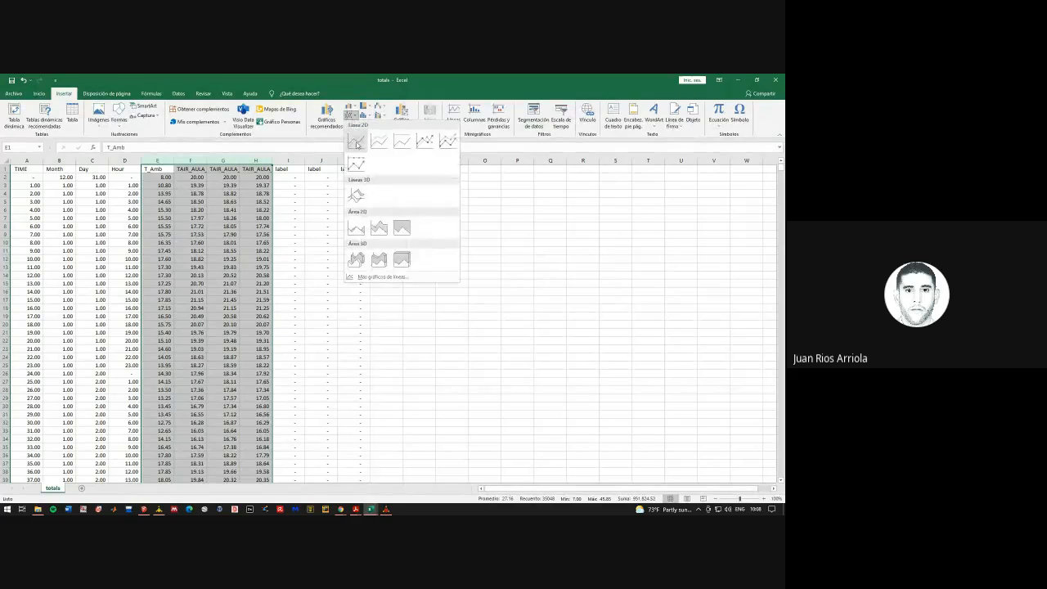
pyautogui.click(356, 141)
pyautogui.moveTo(401, 278); pyautogui.dragTo(523, 236)
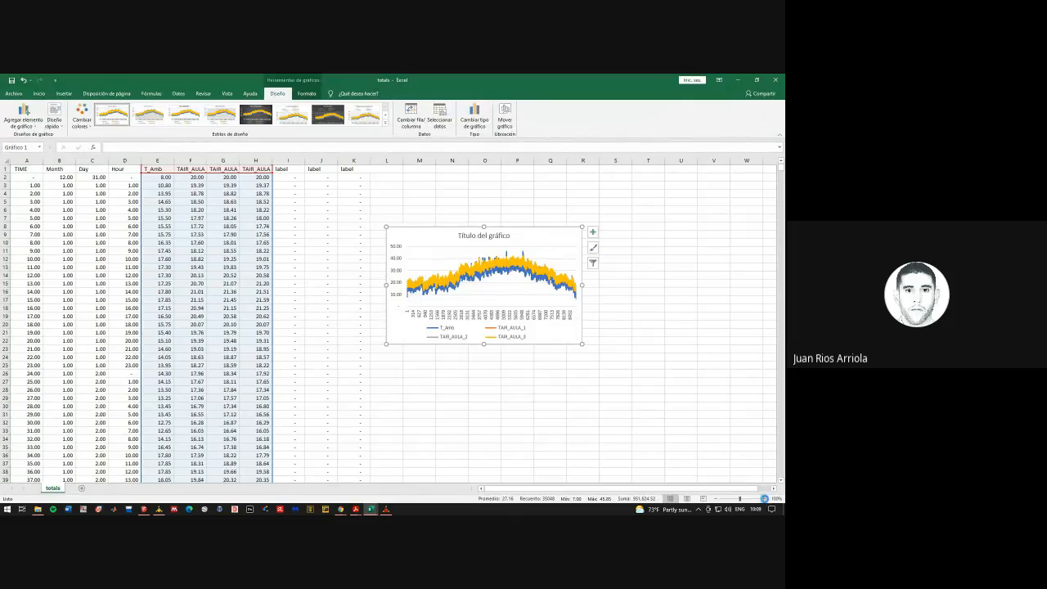
pyautogui.click(763, 498)
pyautogui.click(764, 498)
pyautogui.click(764, 498)
pyautogui.scroll(2, 685, 378)
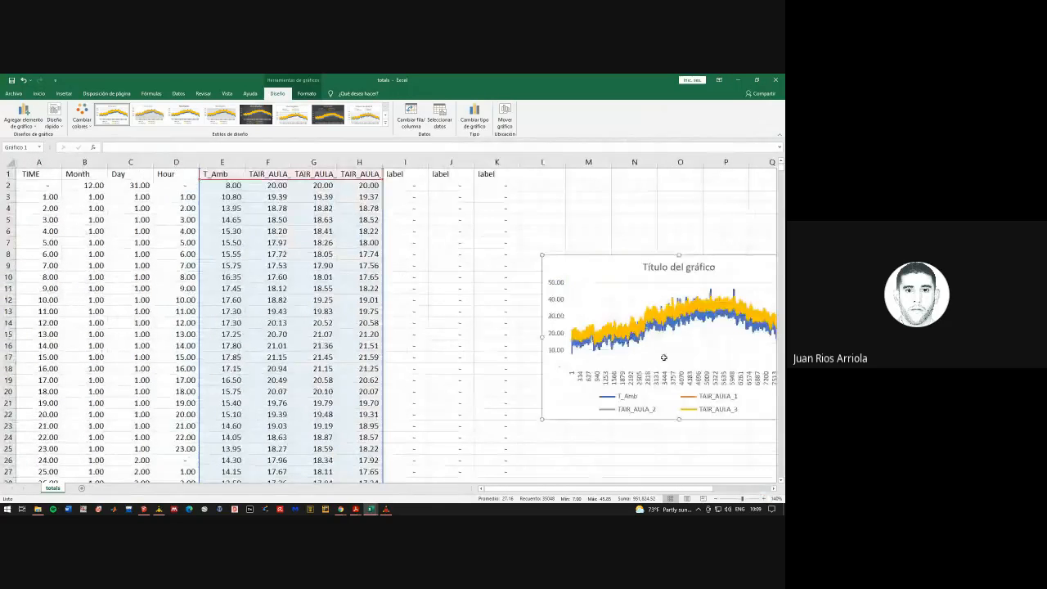
pyautogui.moveTo(632, 266); pyautogui.dragTo(495, 234)
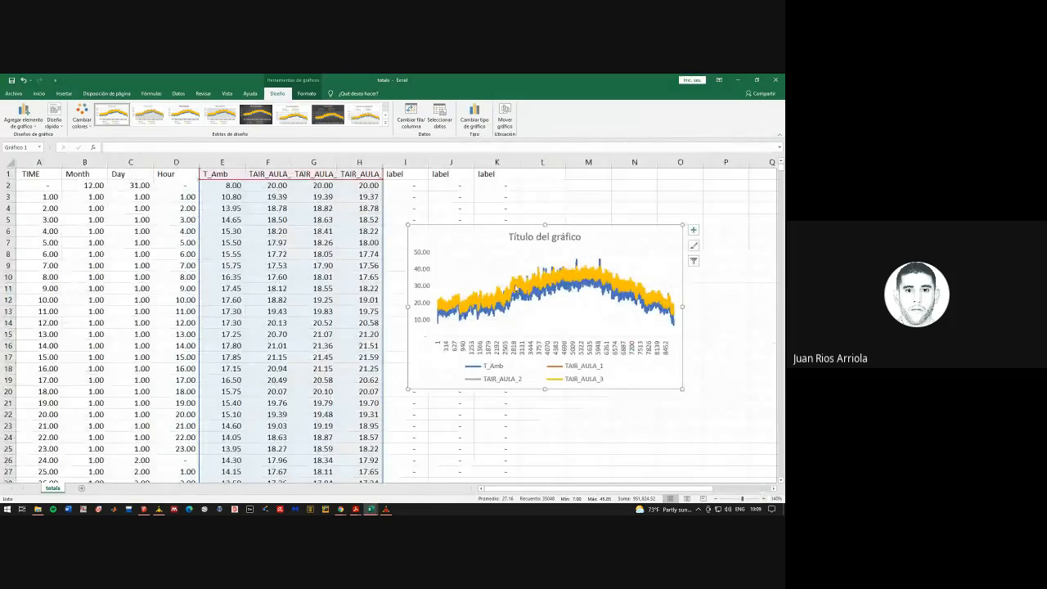
pyautogui.rightClick(512, 278)
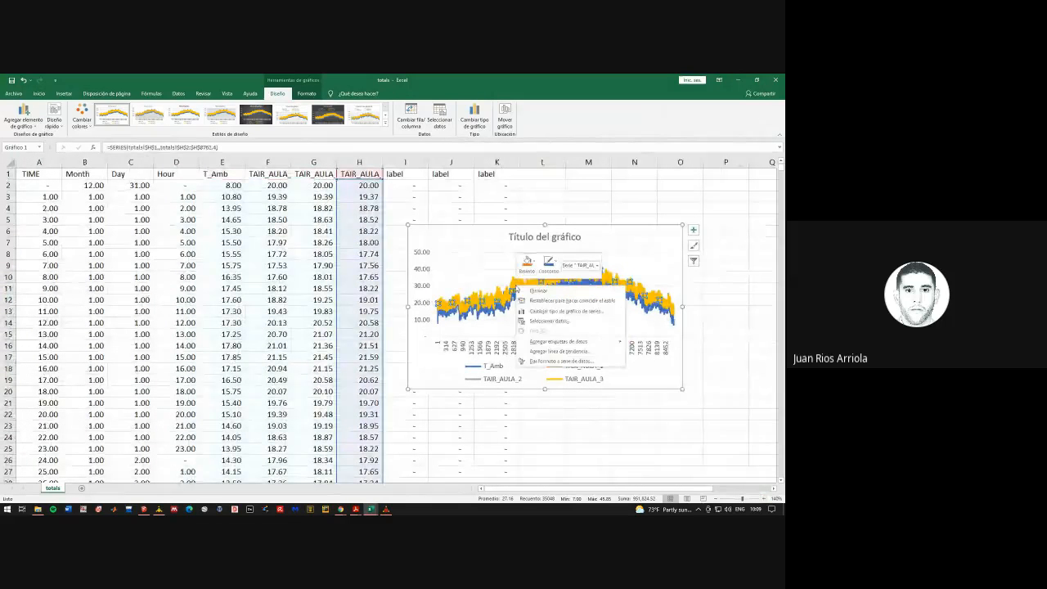
pyautogui.click(547, 361)
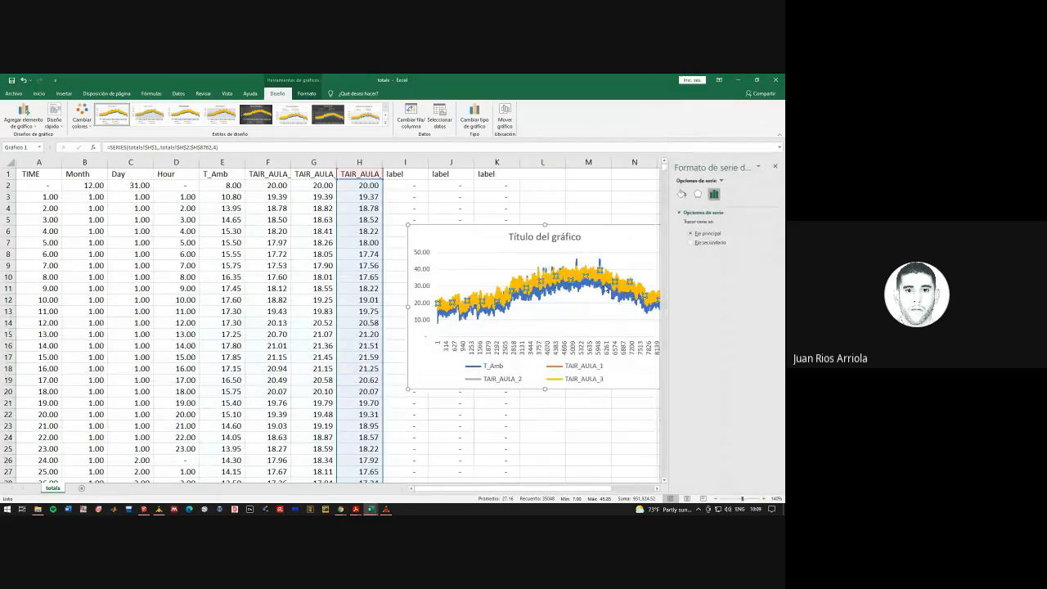
pyautogui.click(775, 167)
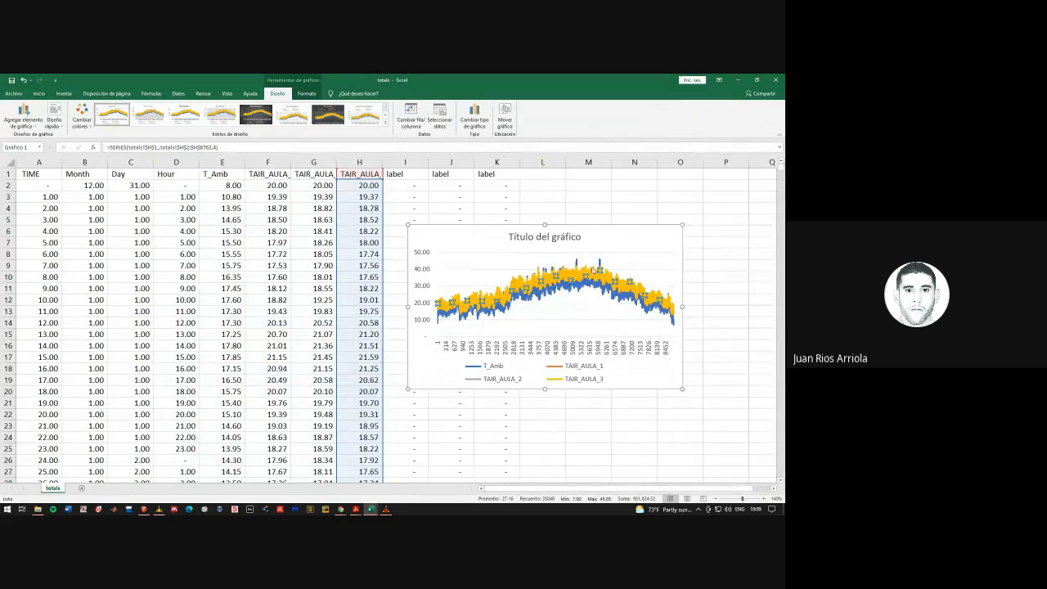
# Reorder the chart's data series to TAIR_AULA_2, TAIR_AULA_1, T_Amb and TAIR_AULA_3
pyautogui.click(617, 278)
pyautogui.rightClick(617, 279)
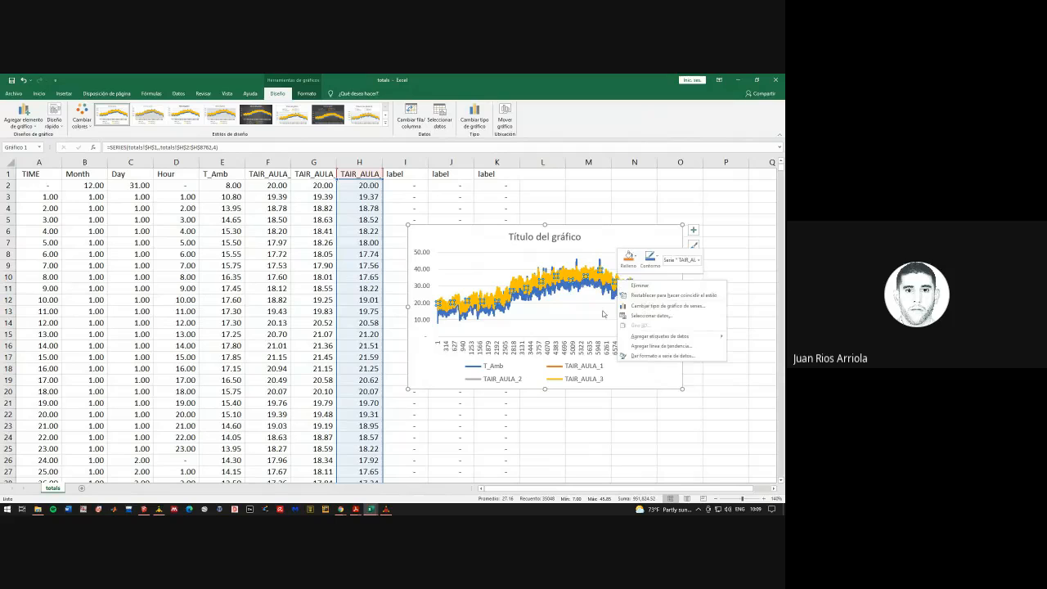
pyautogui.click(650, 315)
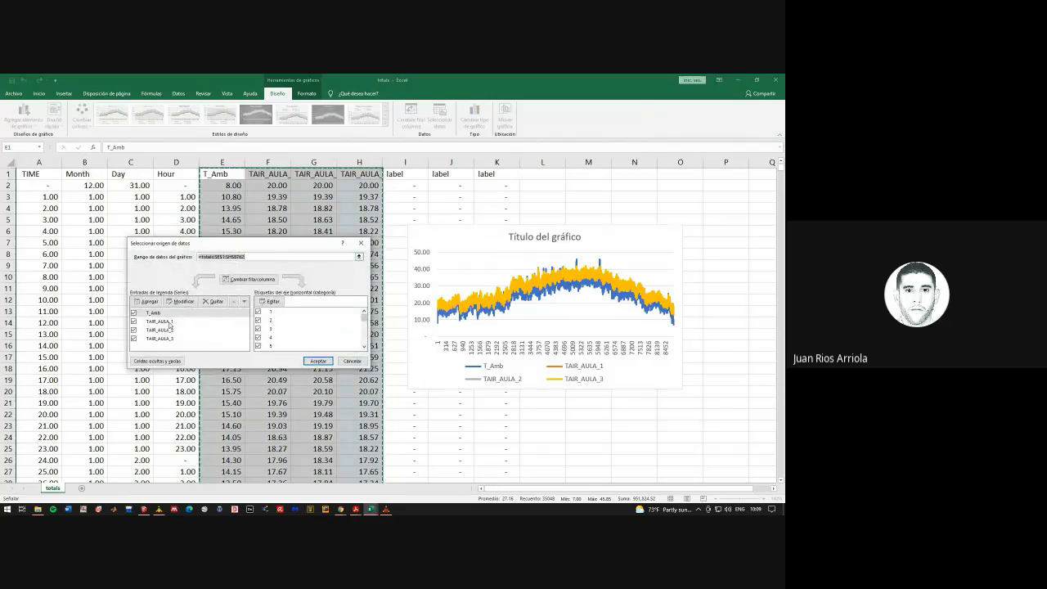
pyautogui.click(165, 313)
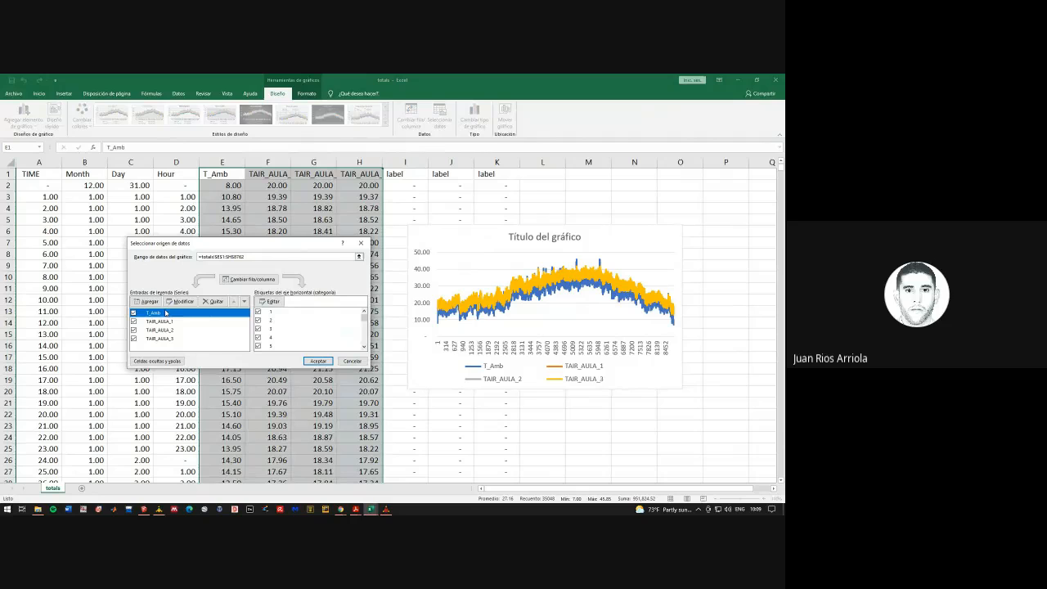
pyautogui.click(168, 319)
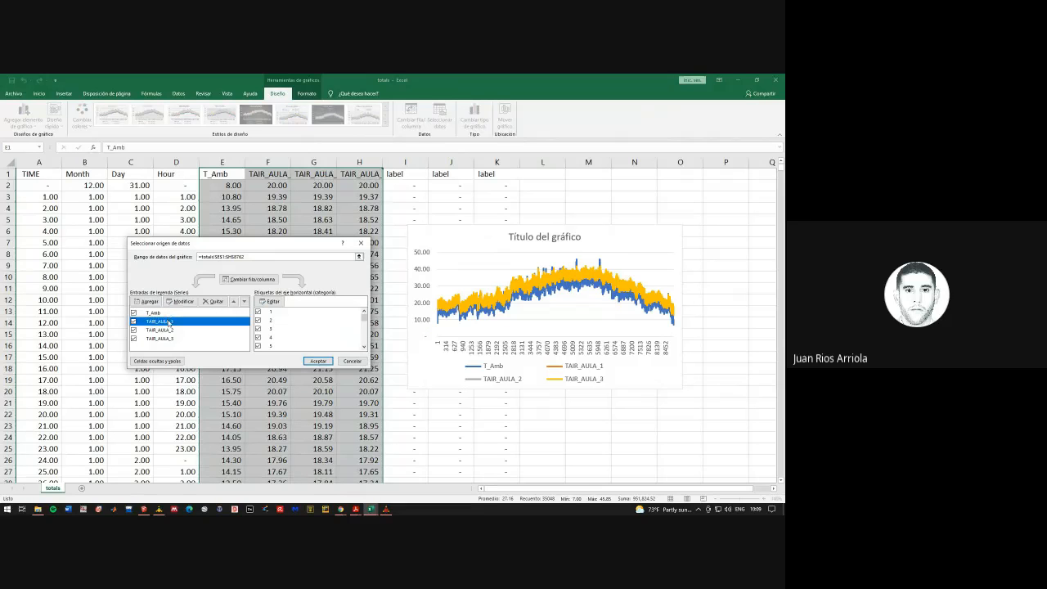
pyautogui.click(234, 302)
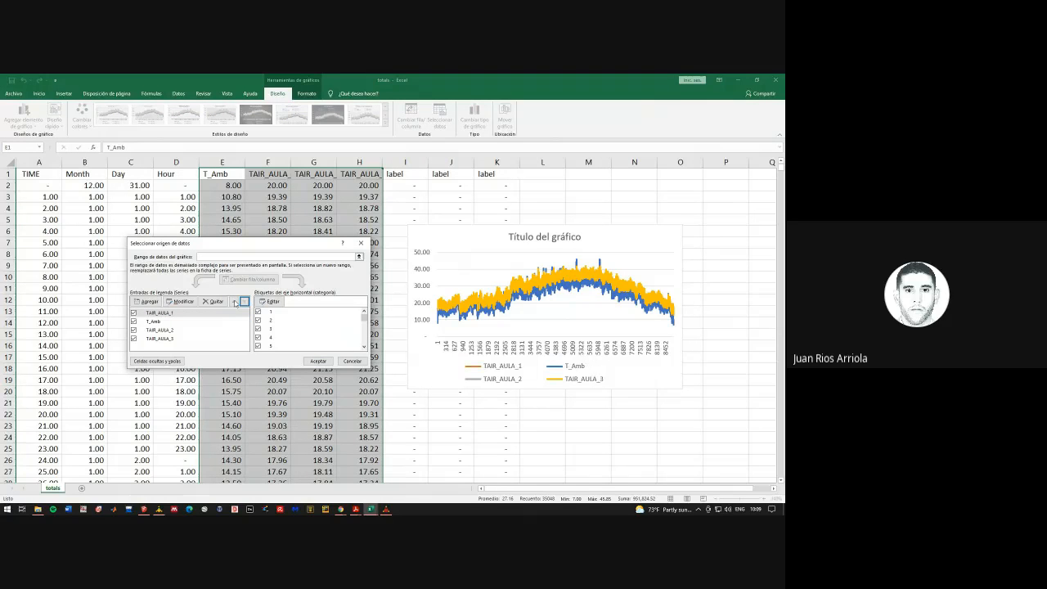
pyautogui.click(189, 330)
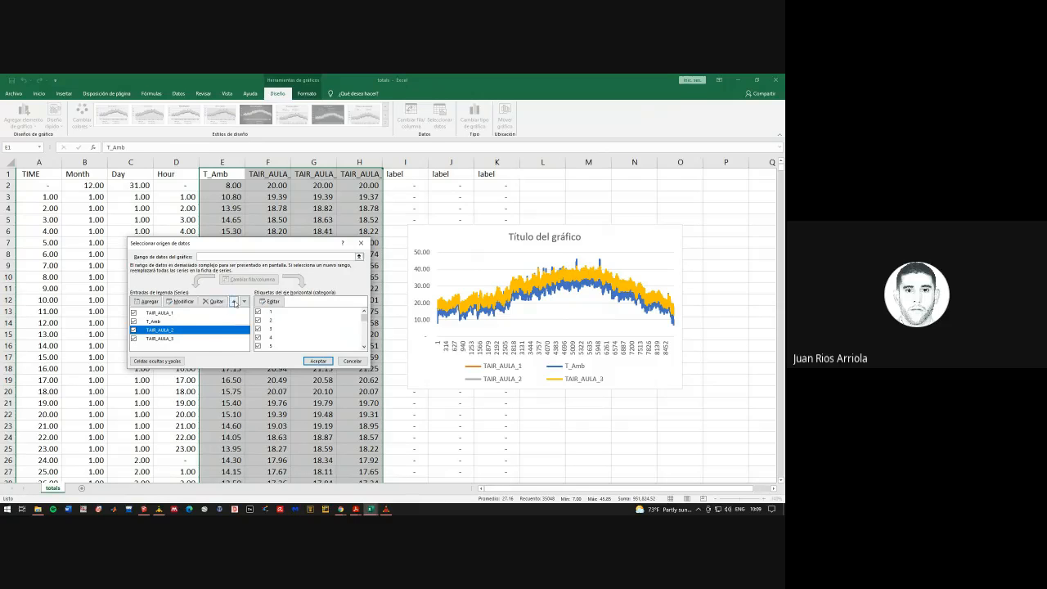
pyautogui.click(234, 302)
pyautogui.click(234, 302)
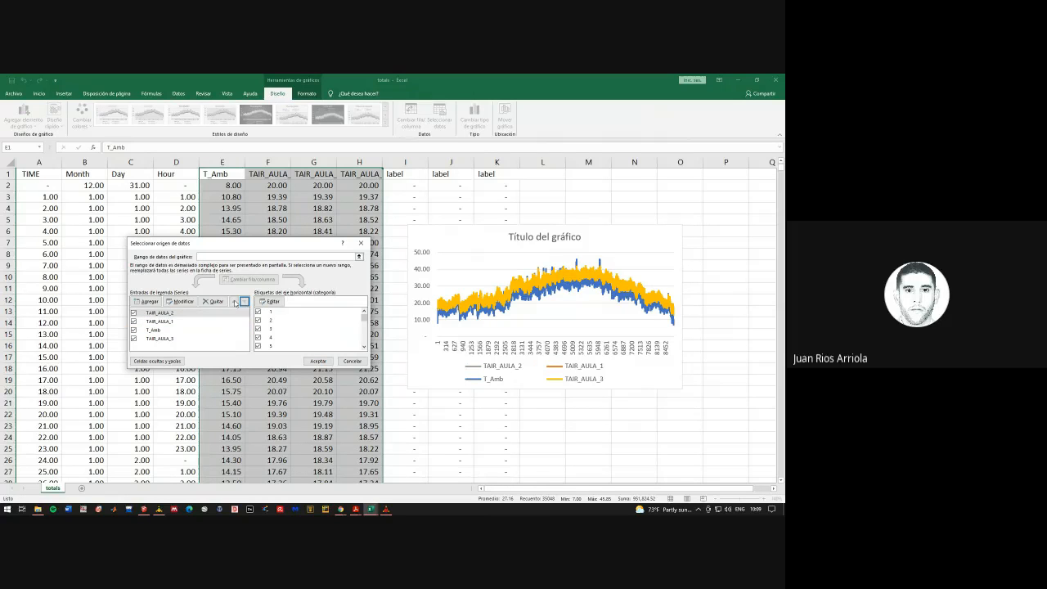
pyautogui.click(318, 361)
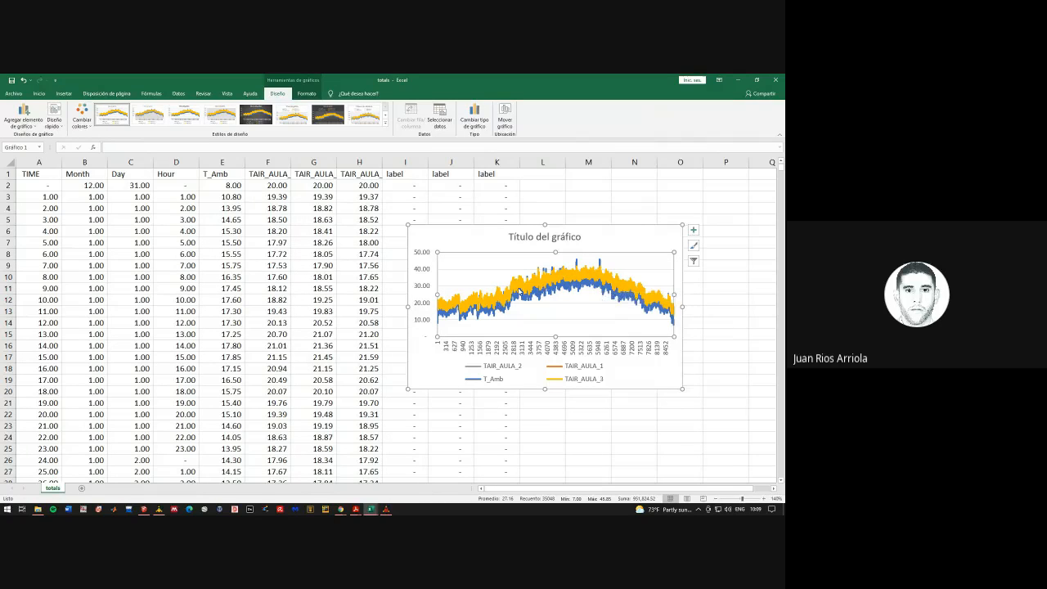
# Minimize the Excel workbooks, switch to Simulation Studio, and close the Aulas_imported2 project without saving changes
pyautogui.click(735, 79)
pyautogui.click(734, 79)
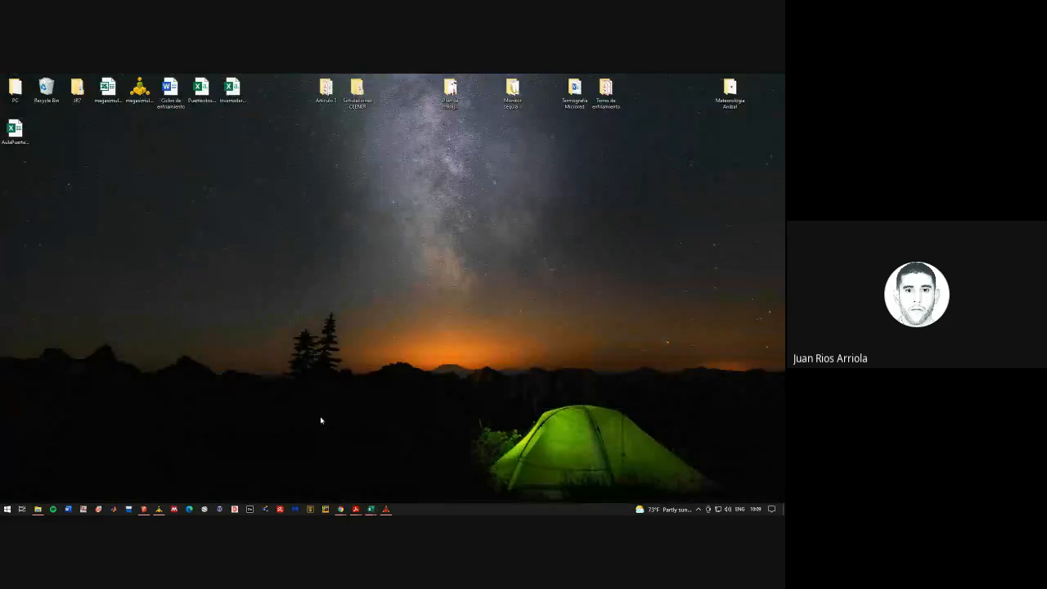
pyautogui.click(159, 509)
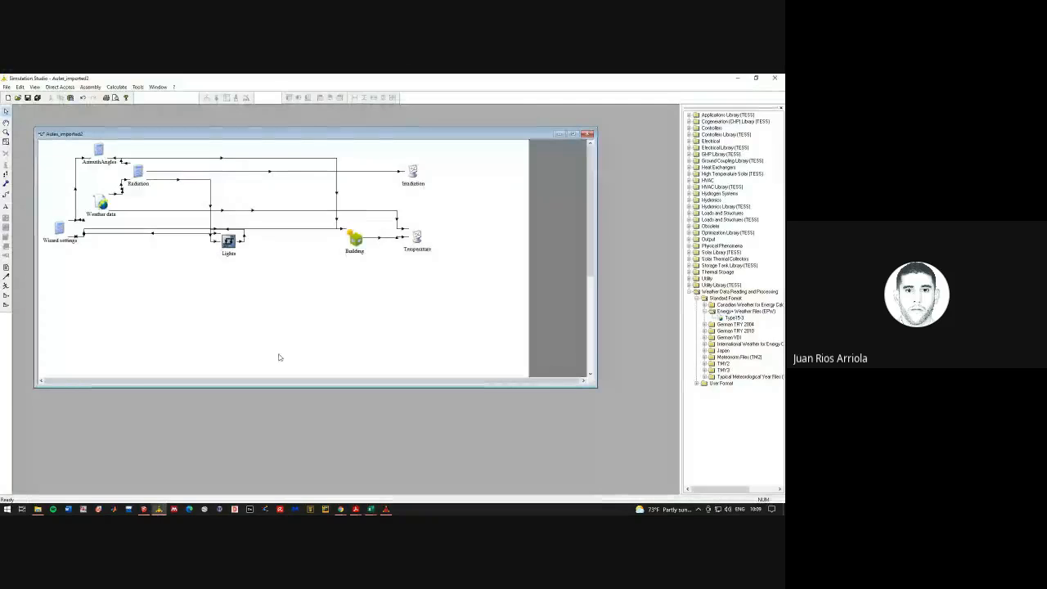
pyautogui.click(587, 134)
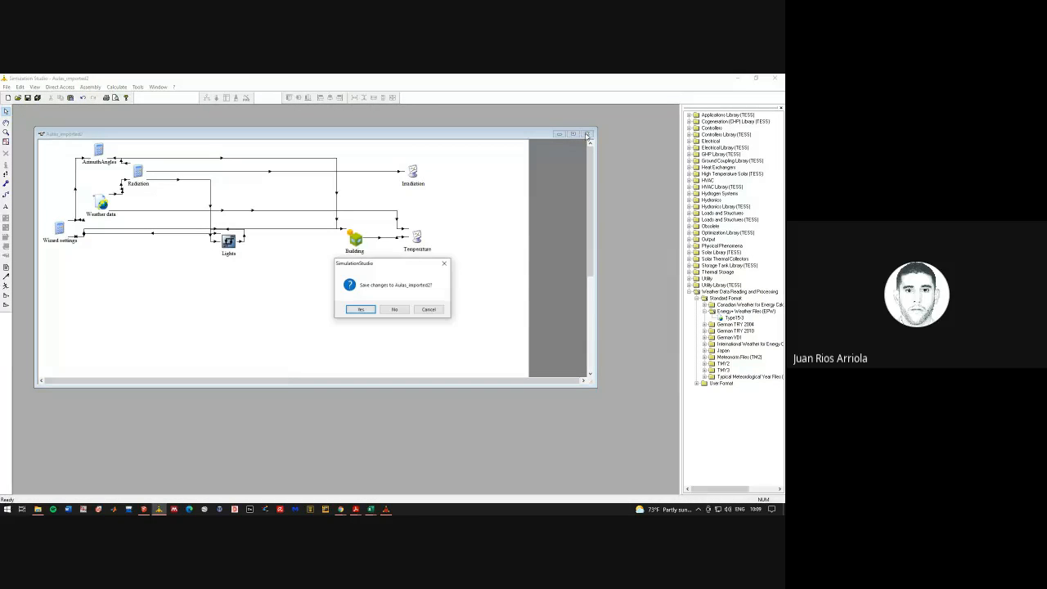
pyautogui.click(394, 310)
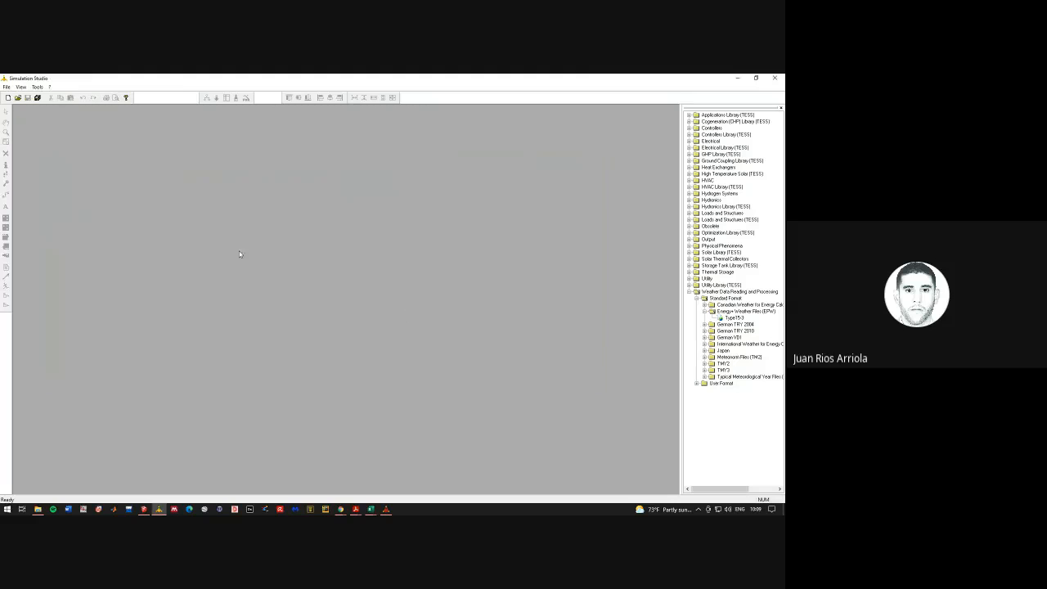
# Open the Aulas_imported1 project from the Simulacion termica de edificaciones folder
pyautogui.click(17, 97)
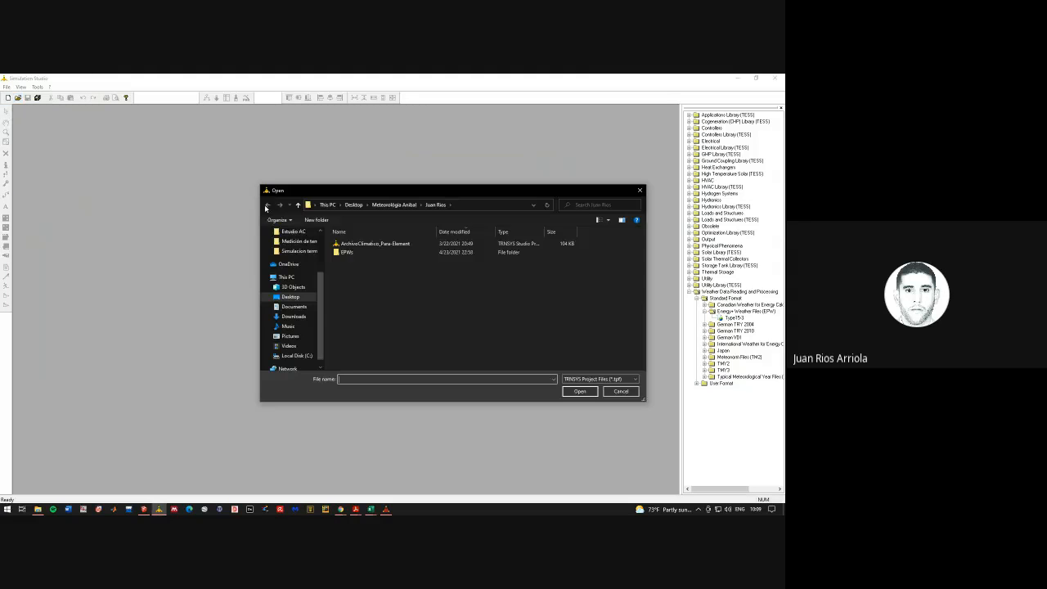
pyautogui.click(297, 250)
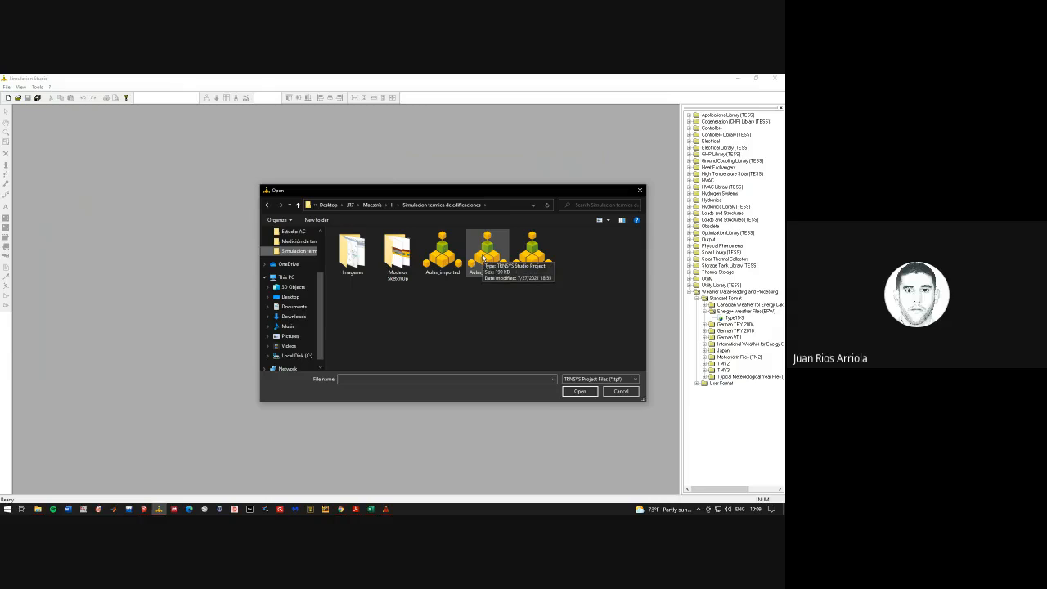
pyautogui.doubleClick(484, 256)
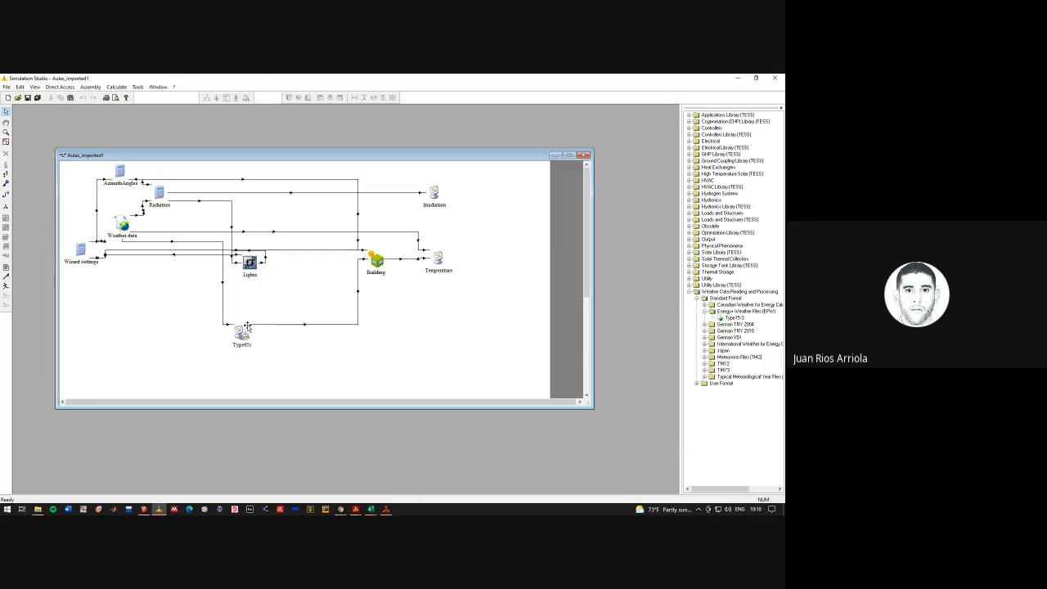
# Open the Building component for editing in TRNBuild and expand the Surfaces and Regime of airnode AULA_1
pyautogui.rightClick(375, 263)
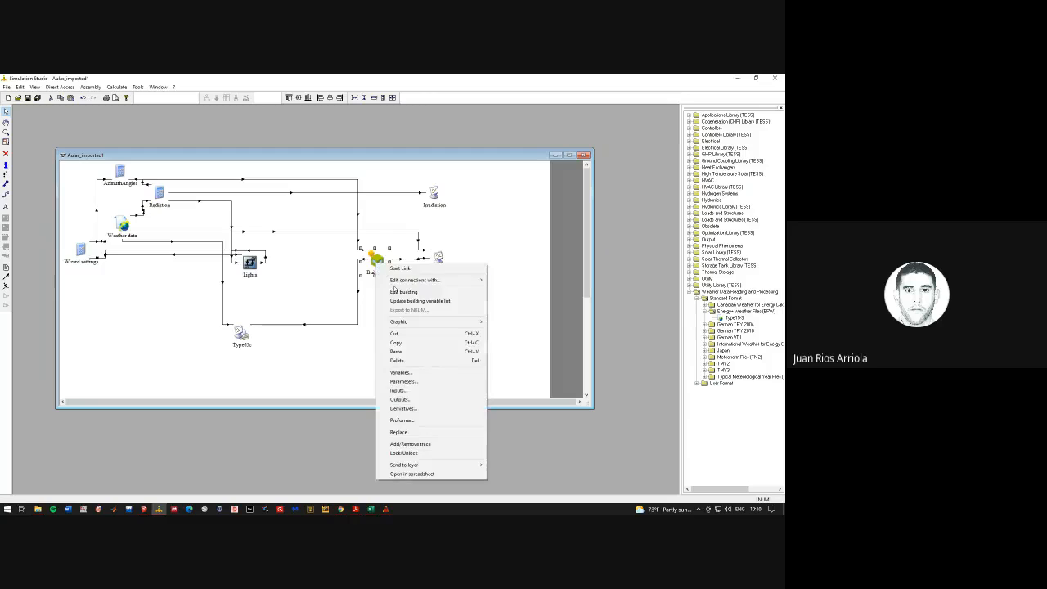
pyautogui.click(396, 291)
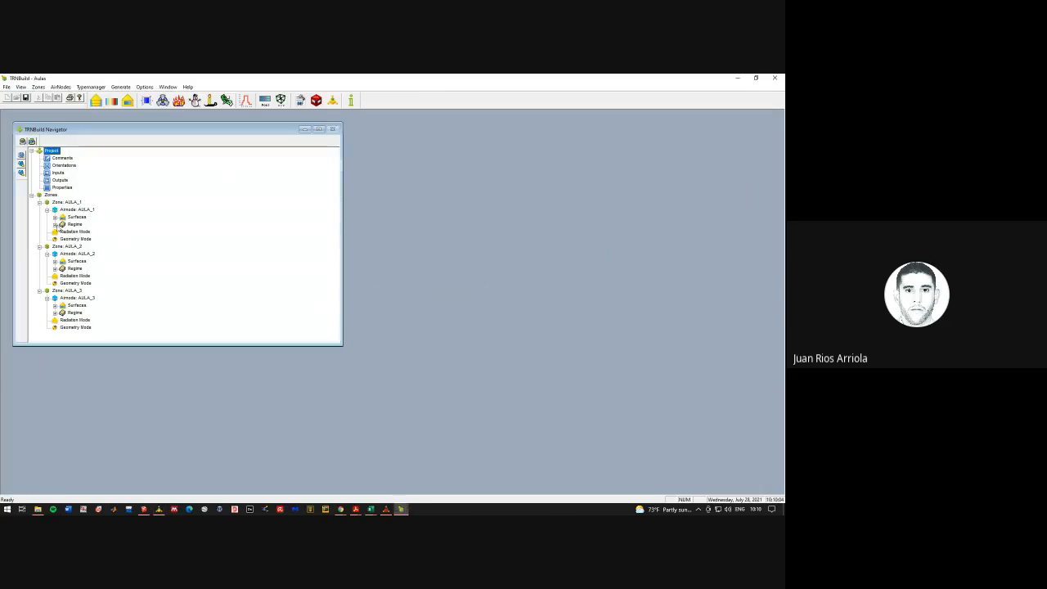
pyautogui.click(55, 224)
pyautogui.click(55, 217)
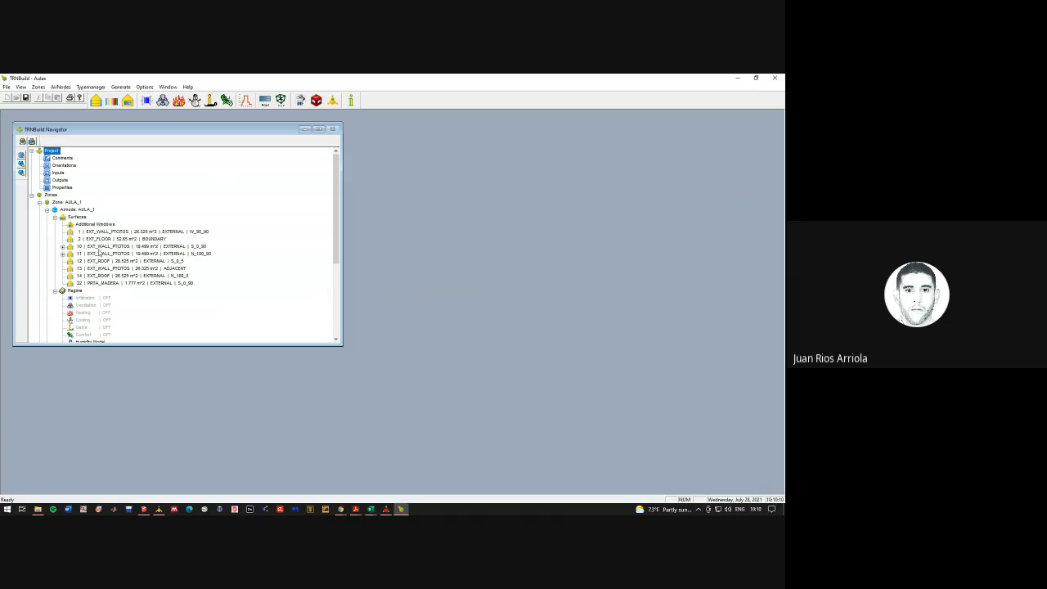
# Collapse AULA_1's Regime, open its EXT_ROOF surface 14 (N_180_5) and view the available wall types
pyautogui.click(55, 290)
pyautogui.scroll(-2, 58, 294)
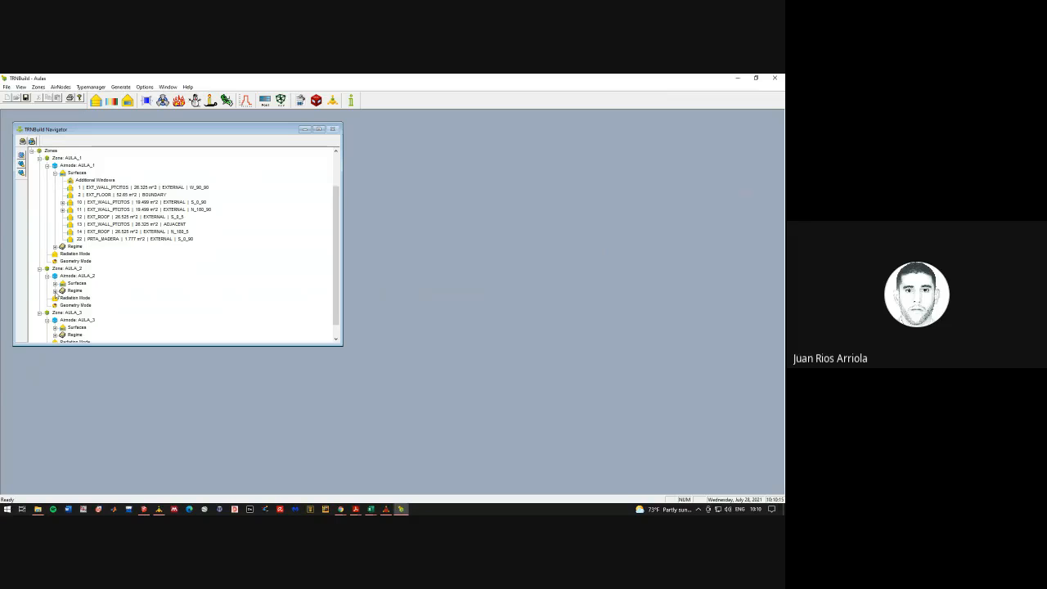
pyautogui.scroll(-1, 55, 296)
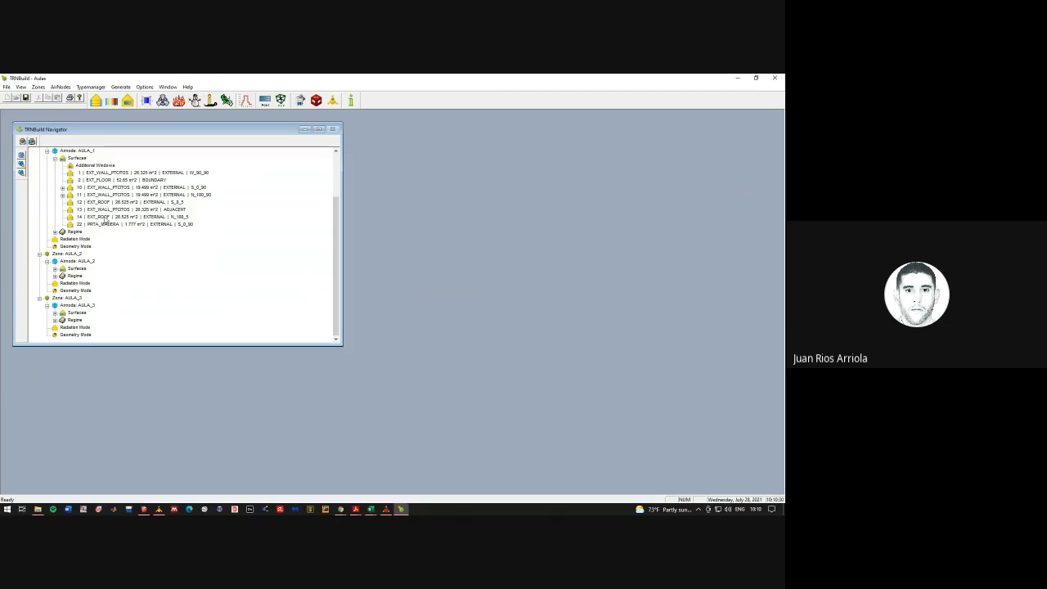
pyautogui.doubleClick(106, 217)
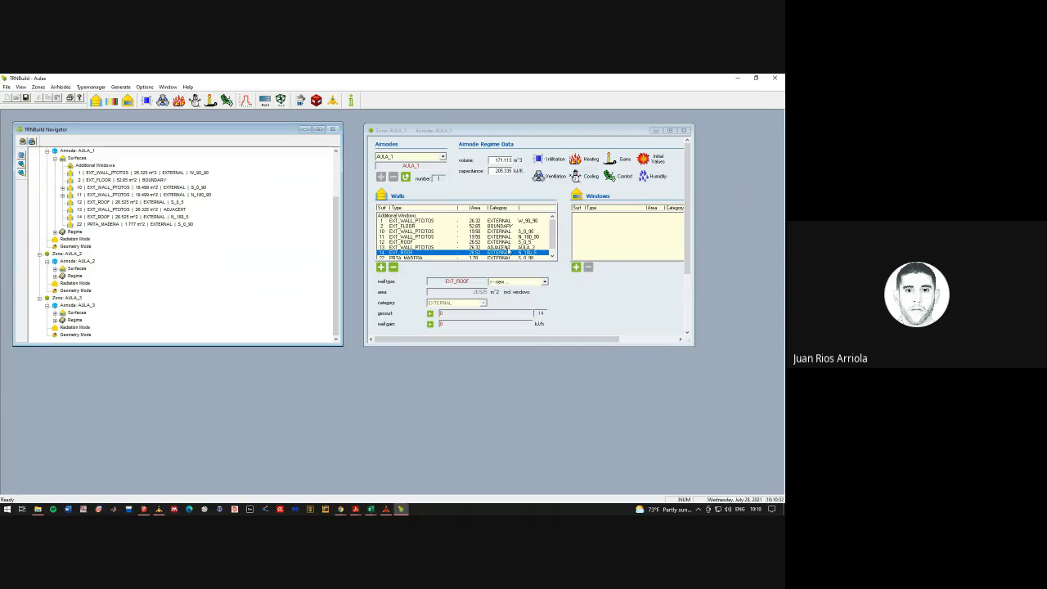
pyautogui.click(544, 281)
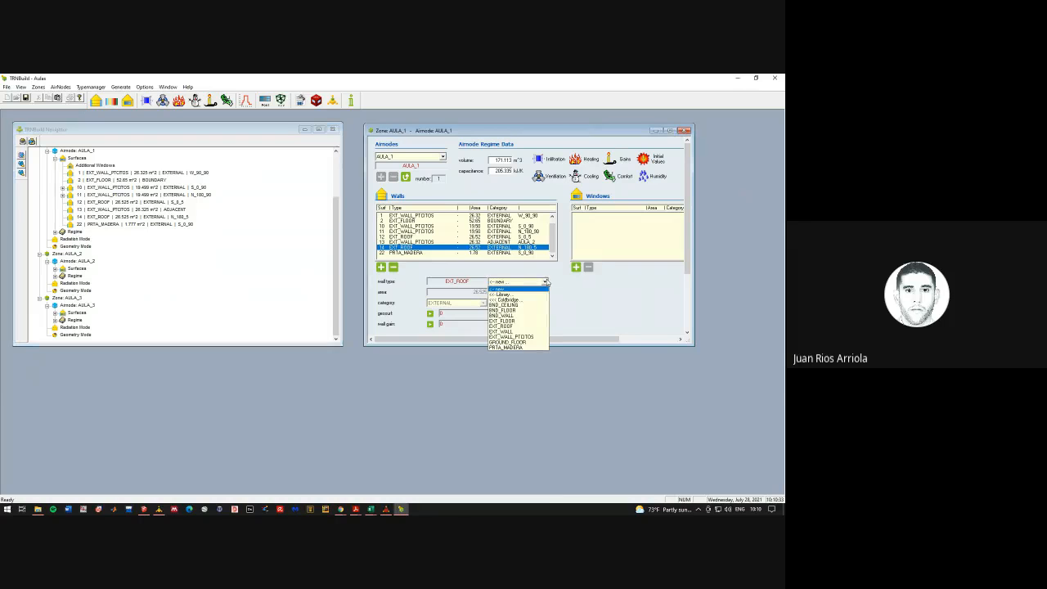
pyautogui.click(574, 295)
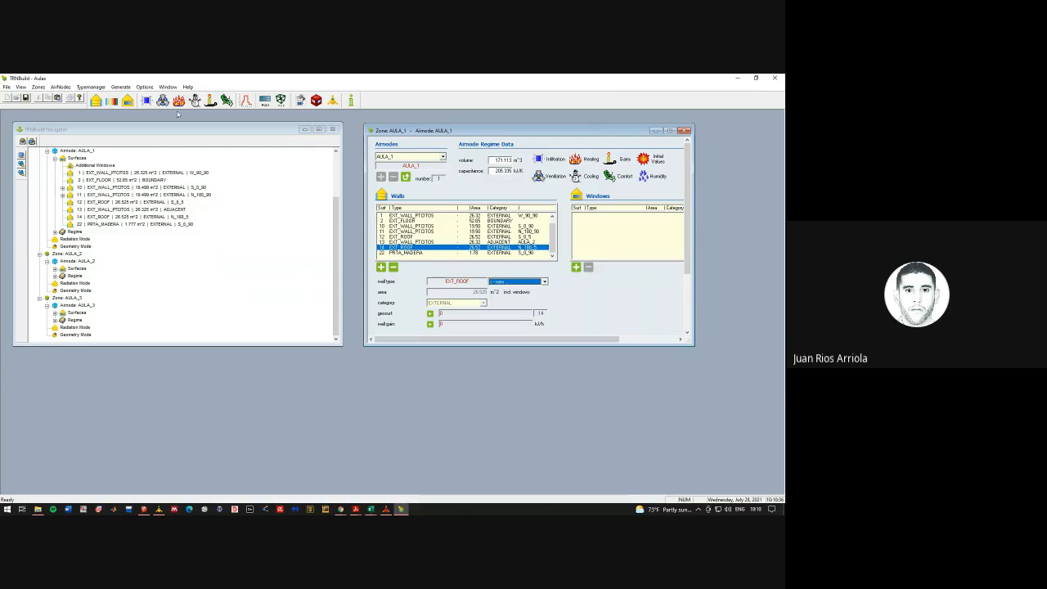
pyautogui.click(95, 100)
pyautogui.moveTo(504, 232); pyautogui.dragTo(502, 203)
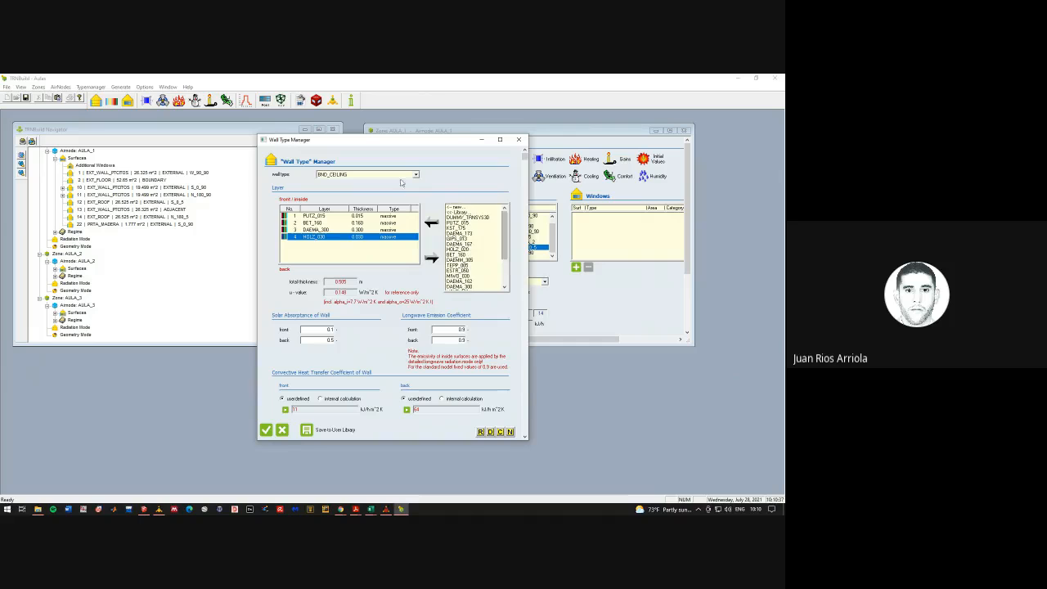
pyautogui.click(415, 175)
pyautogui.click(458, 178)
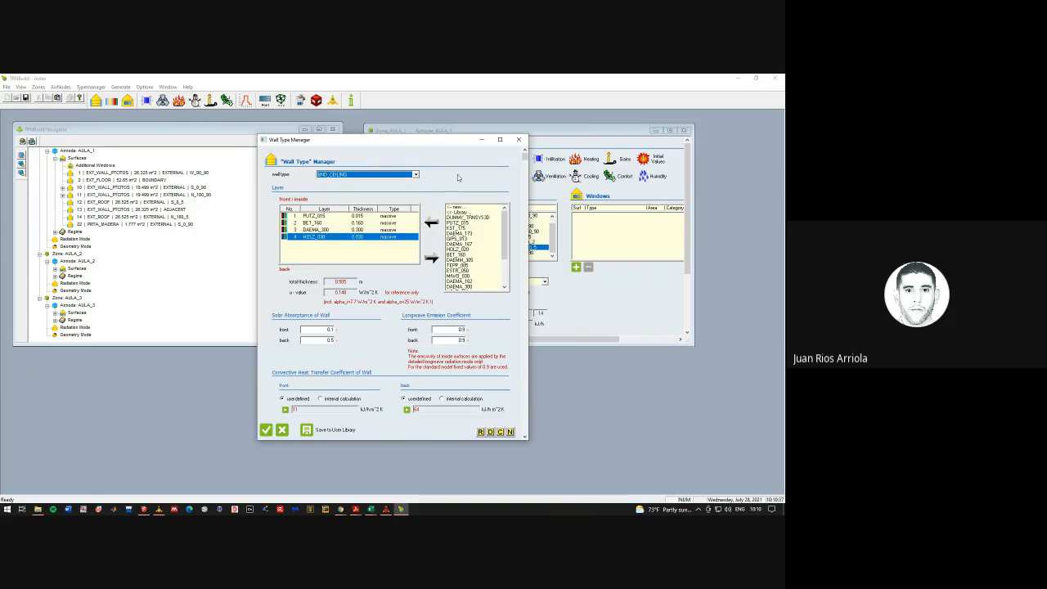
pyautogui.click(321, 430)
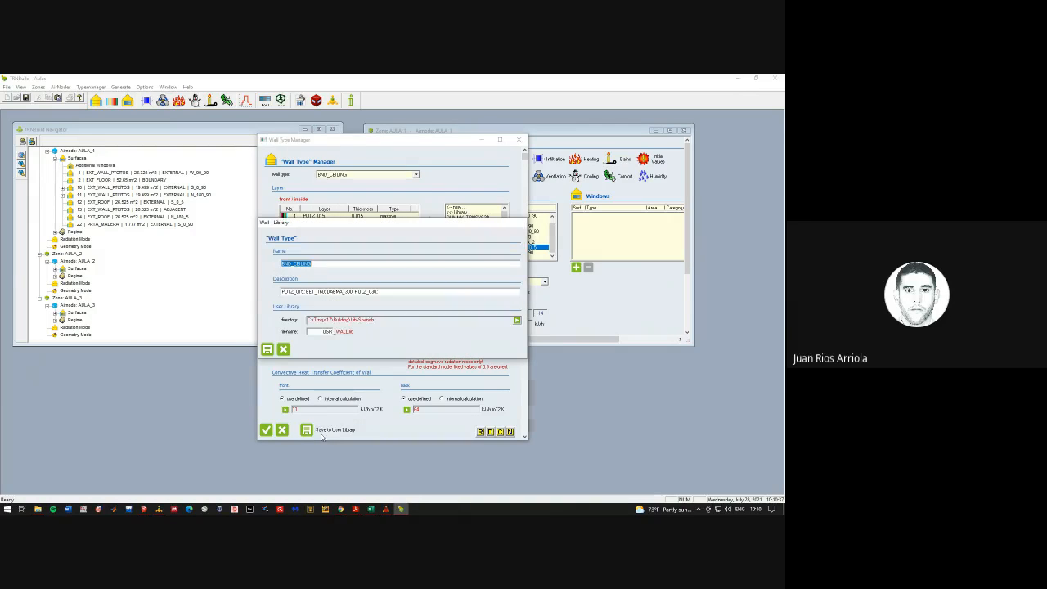
pyautogui.click(283, 349)
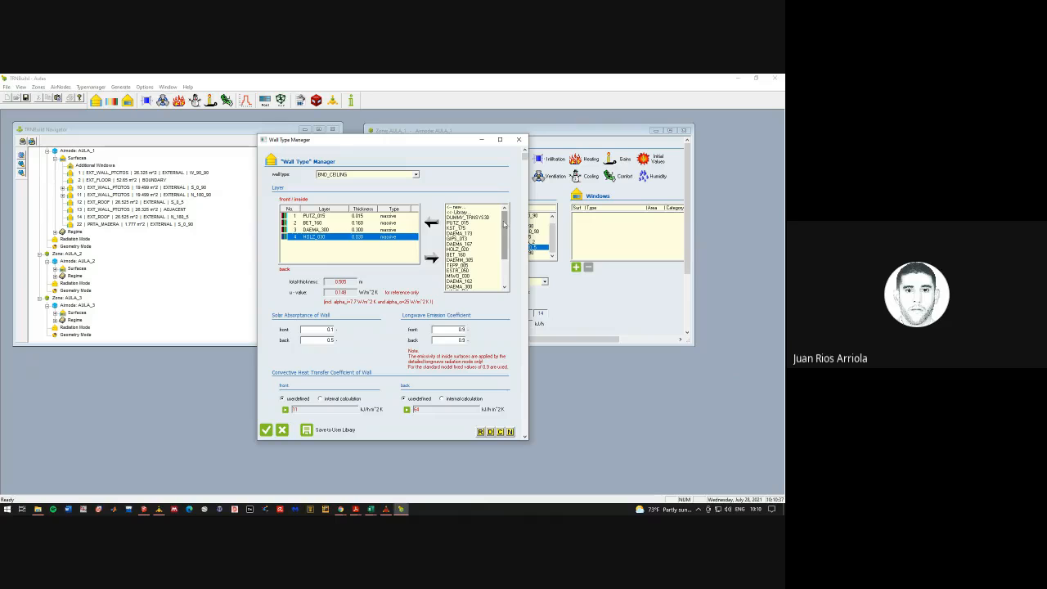
pyautogui.click(520, 140)
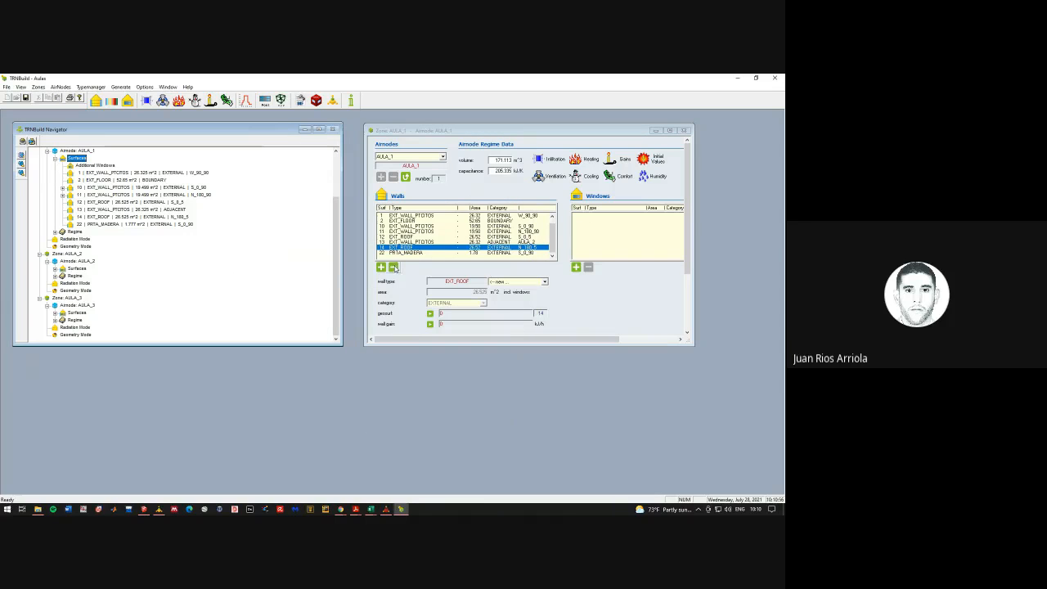
# Select the EXT_FLOOR surface of AULA_1 and open the Wall Type Manager, moving it aside
pyautogui.scroll(1, 426, 240)
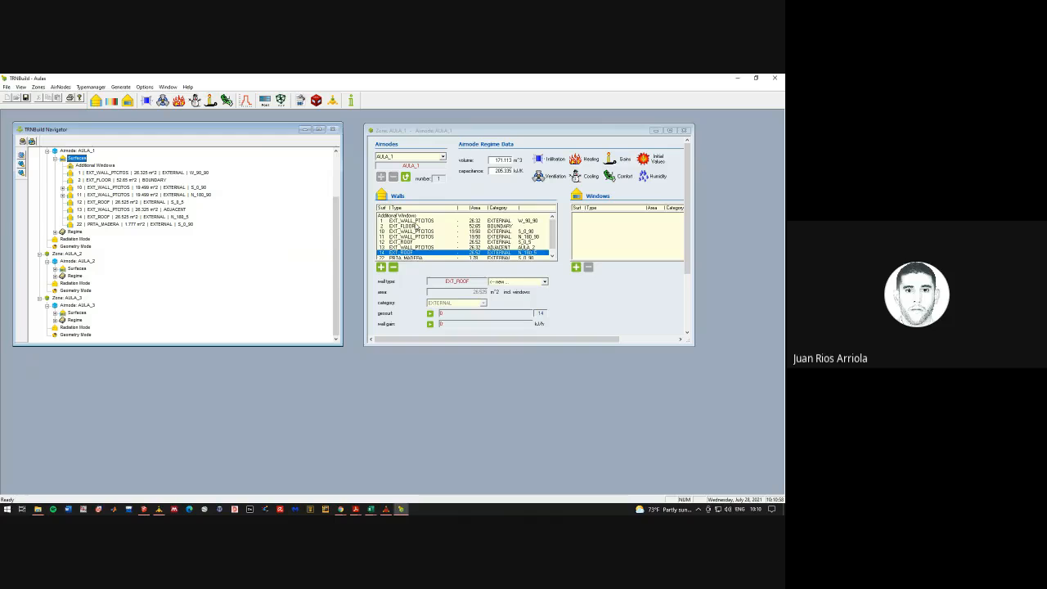
pyautogui.click(416, 225)
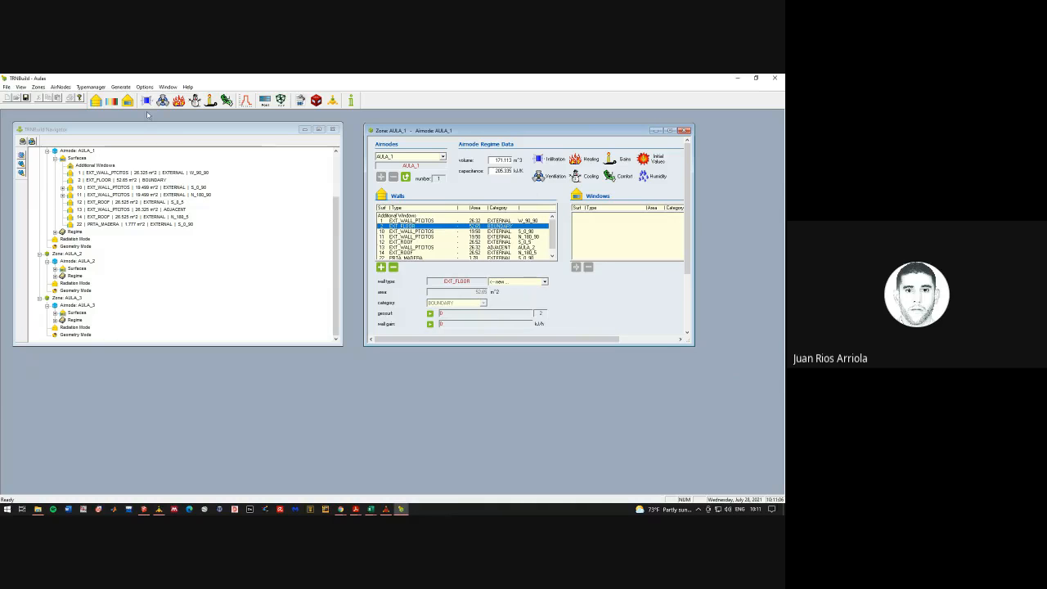
pyautogui.click(96, 101)
pyautogui.moveTo(400, 139); pyautogui.dragTo(260, 132)
# Switch to the ESTUDIO DEL POTENCIAL DEL SUBSUELO PDF and find the table of wall, floor and roof layer properties
pyautogui.moveTo(355, 509)
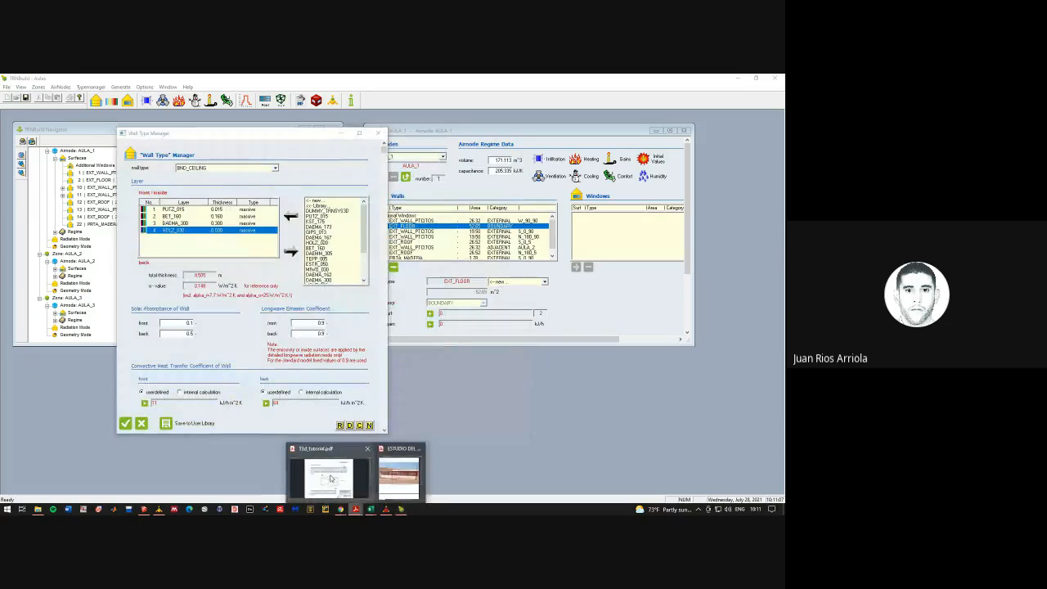
pyautogui.click(399, 478)
pyautogui.scroll(-15, 561, 327)
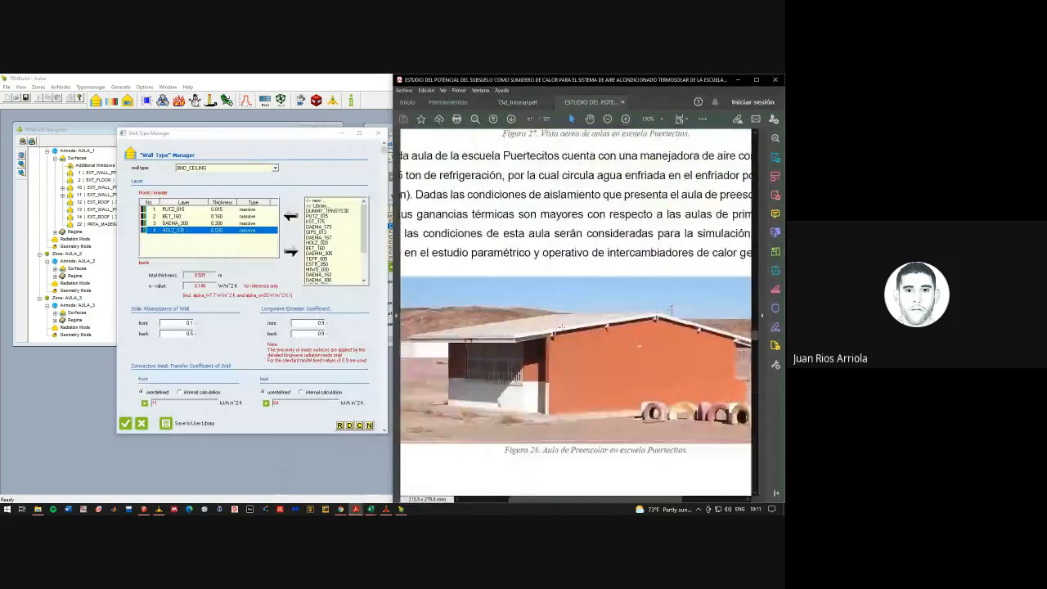
pyautogui.scroll(-10, 561, 327)
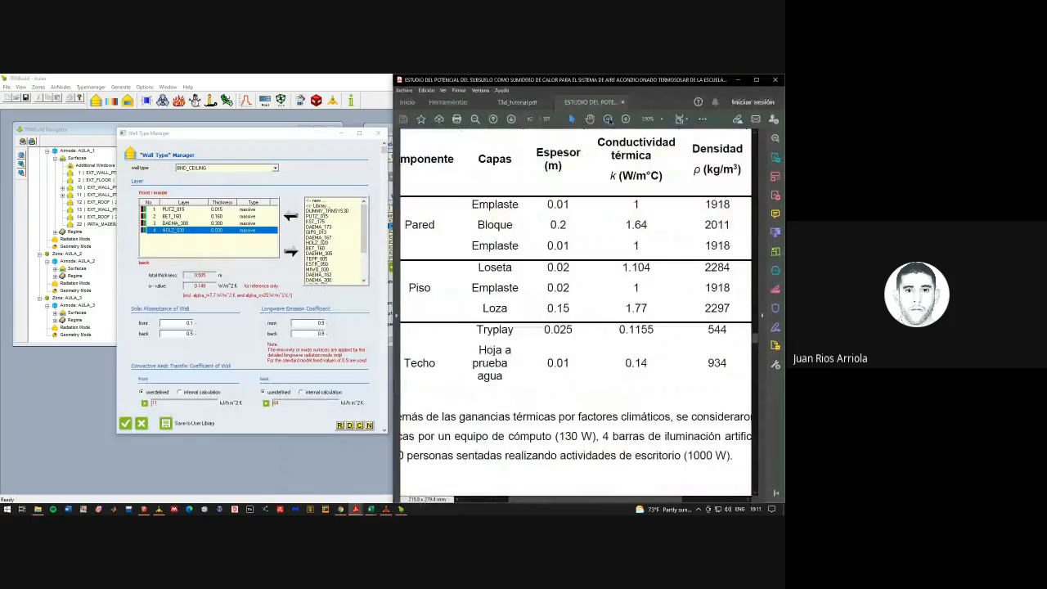
pyautogui.click(607, 119)
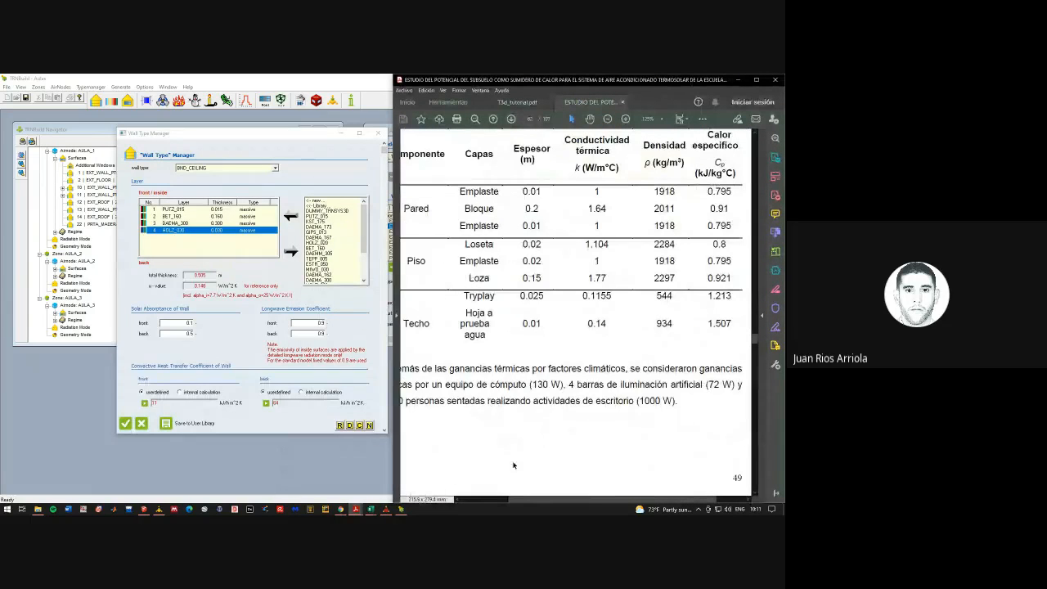
pyautogui.moveTo(539, 499); pyautogui.dragTo(515, 500)
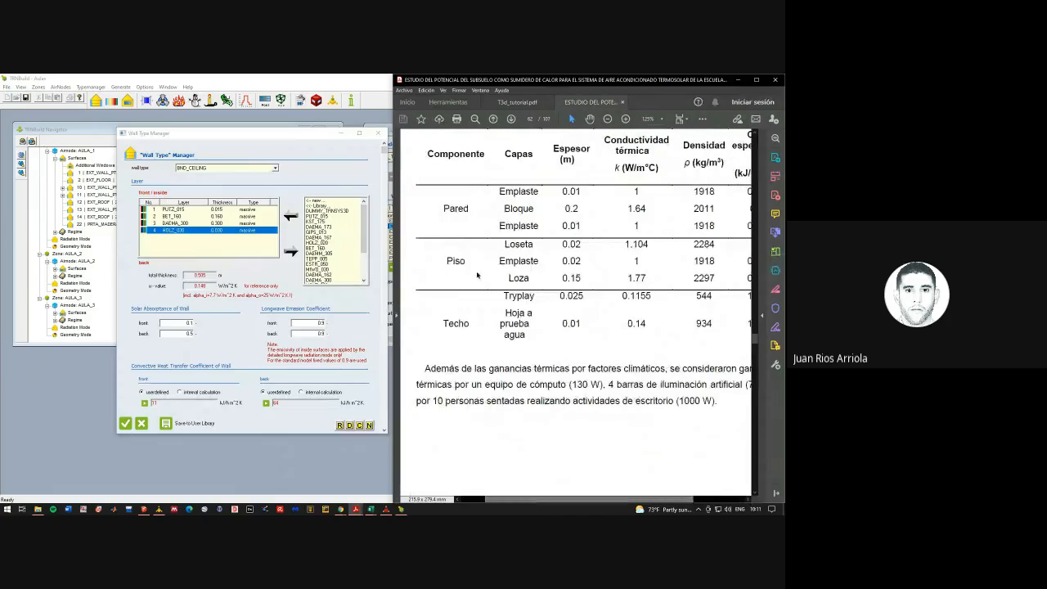
# Check the wall type list and bring the PDF's layer properties table back beside the Wall Type Manager
pyautogui.click(275, 168)
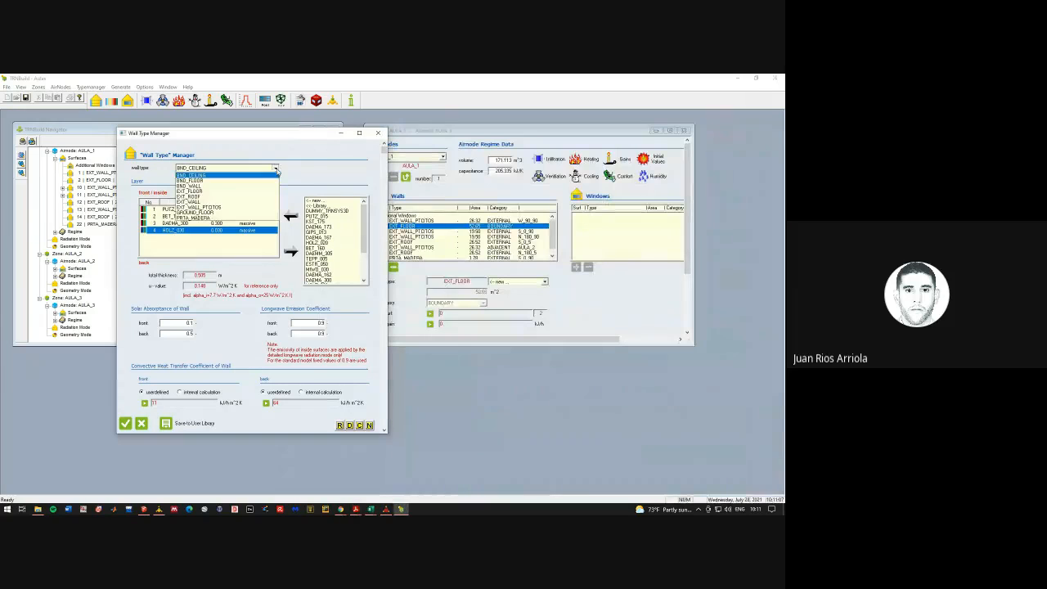
pyautogui.click(458, 80)
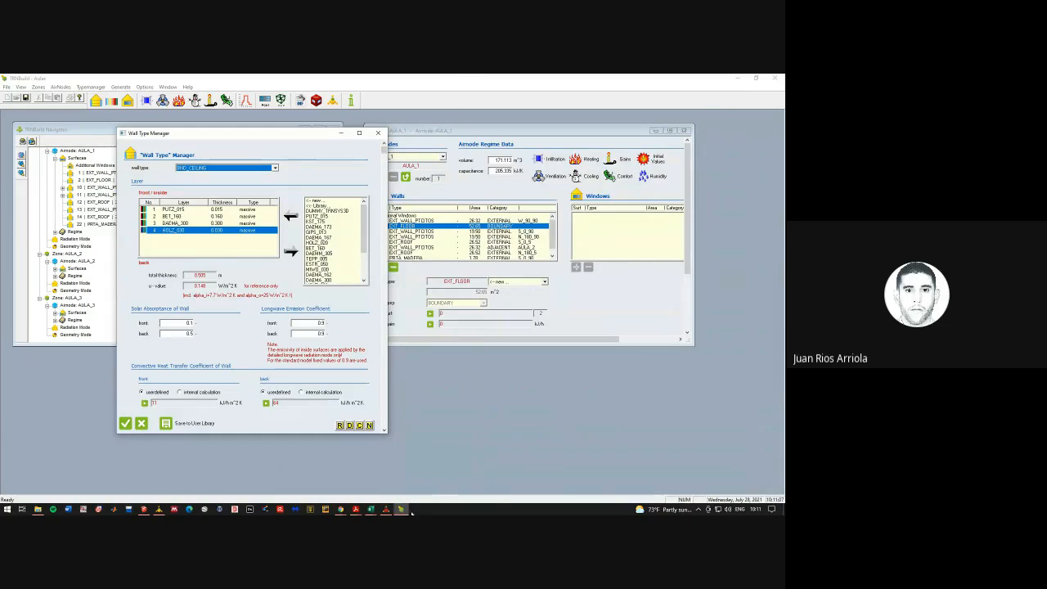
pyautogui.click(385, 508)
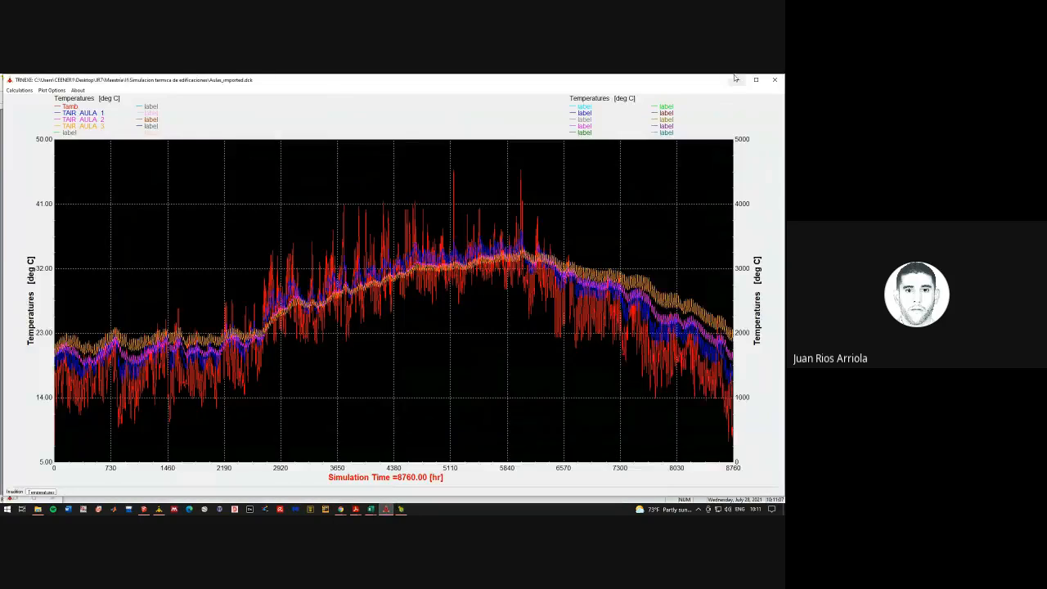
pyautogui.click(341, 510)
pyautogui.moveTo(355, 509)
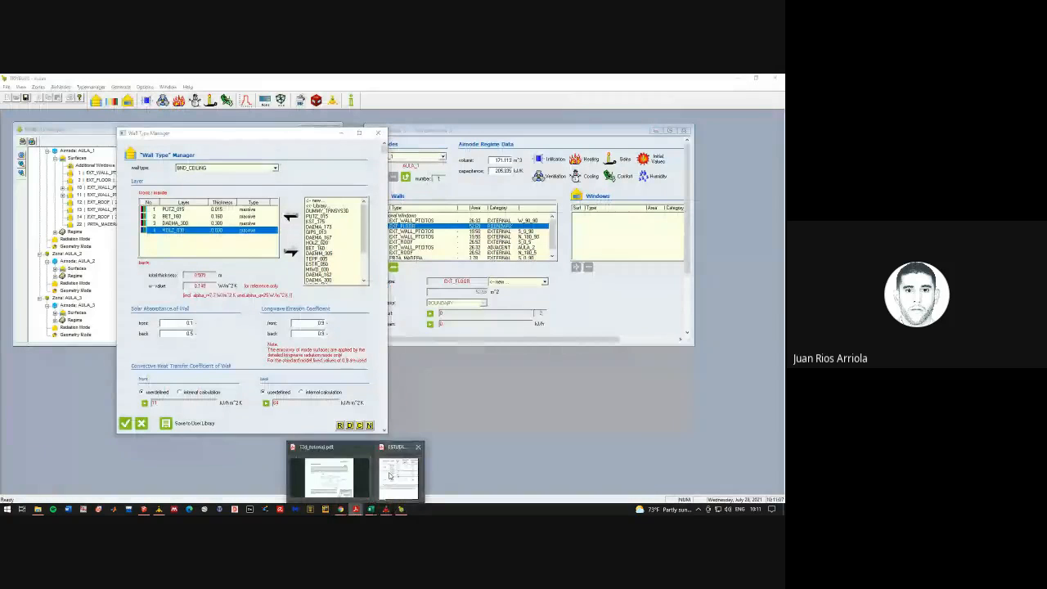
pyautogui.click(400, 470)
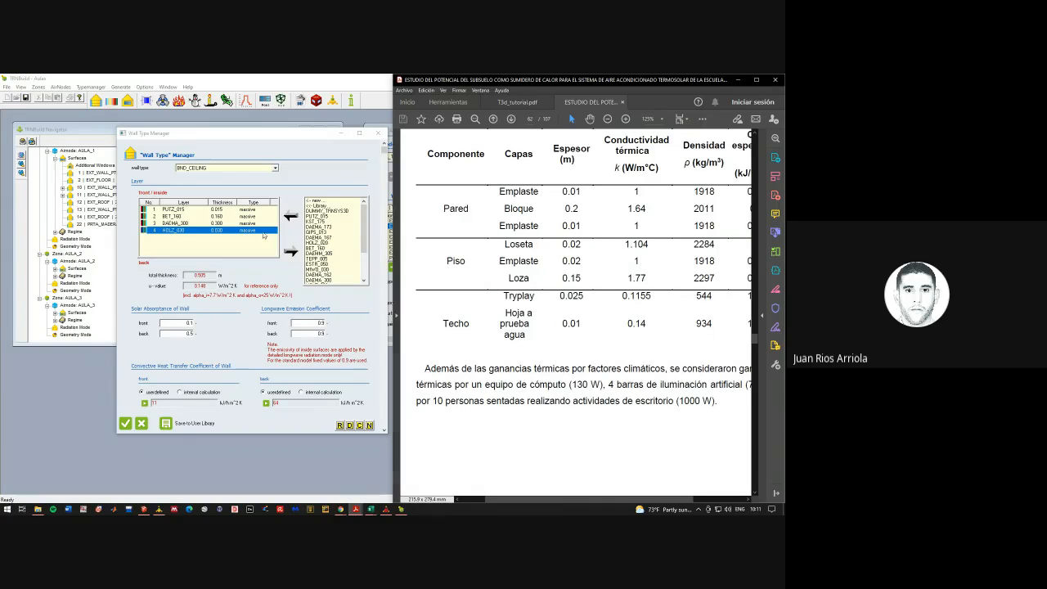
# Select the BND_FLOOR wall type in TRNBuild and remove all of its existing layers
pyautogui.click(276, 169)
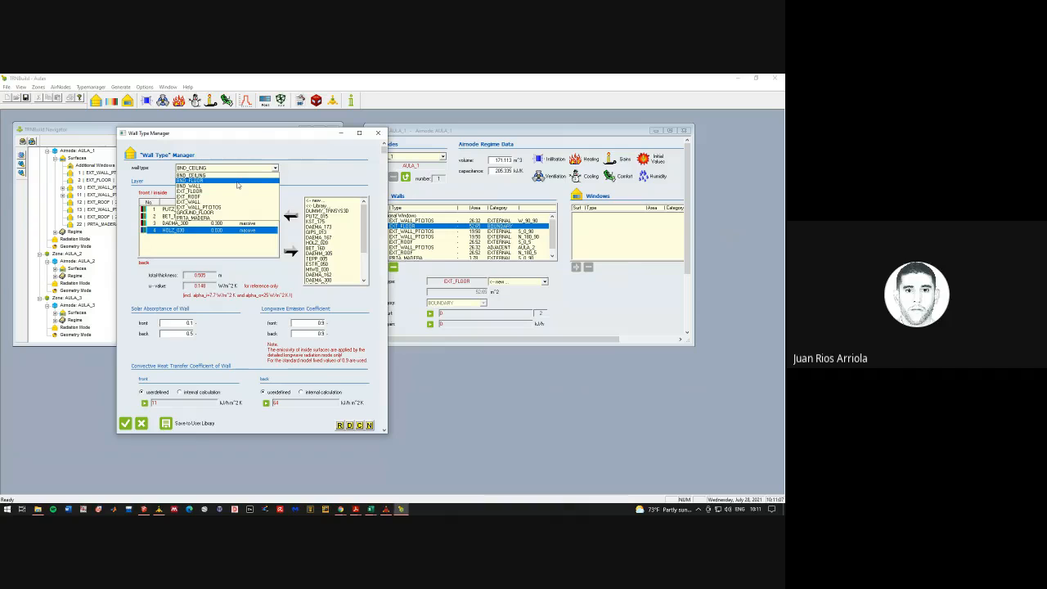
pyautogui.click(238, 182)
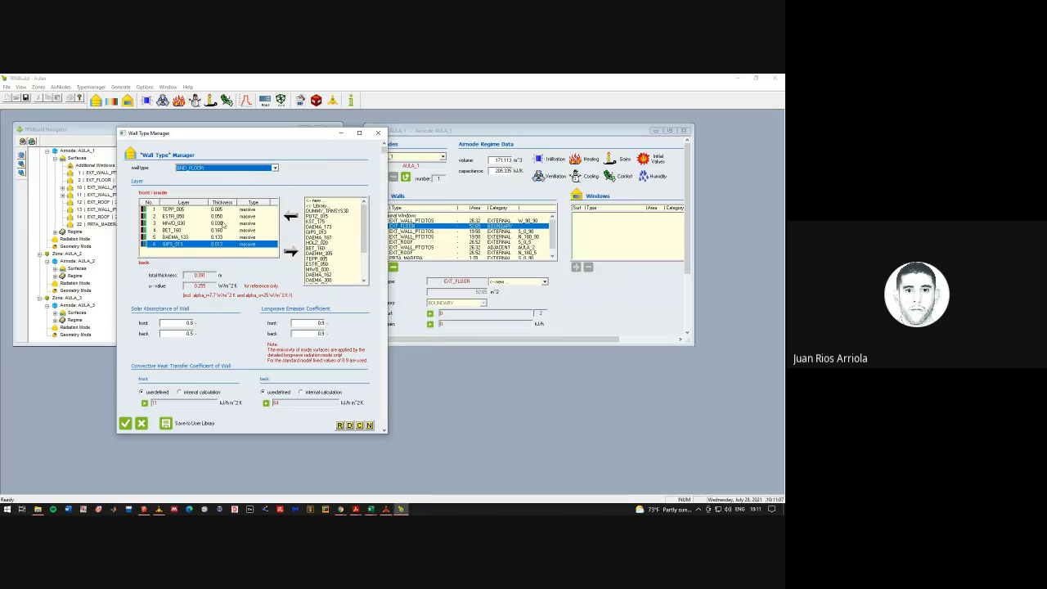
pyautogui.click(290, 250)
pyautogui.click(290, 250)
pyautogui.click(290, 250)
pyautogui.click(291, 250)
pyautogui.click(290, 250)
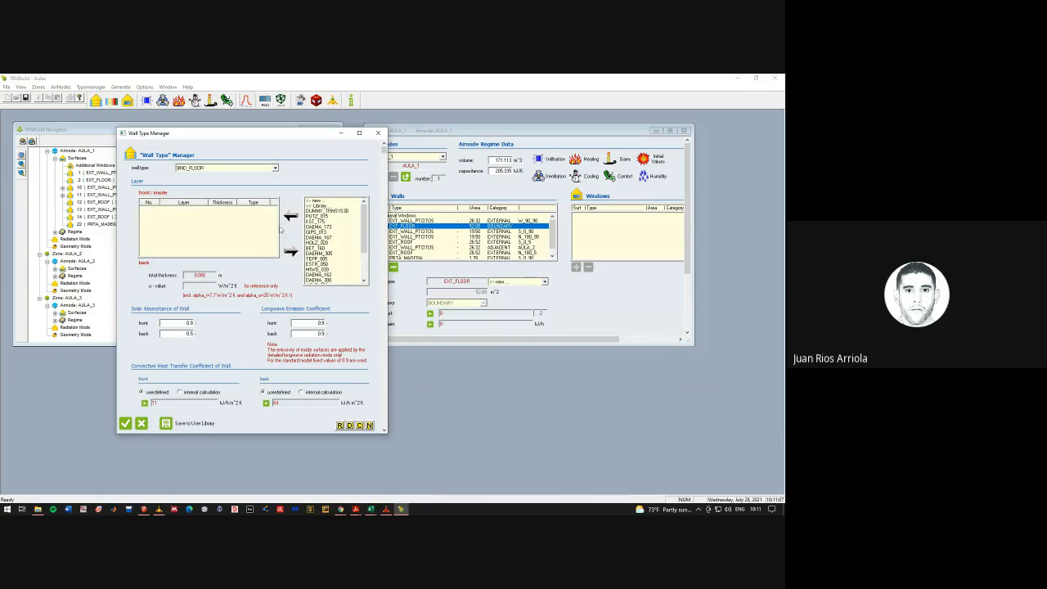
# Add the LOZA_CONCRETO material from the user layer library to BND_FLOOR as a layer named LOZA_CONCR
pyautogui.moveTo(365, 219)
pyautogui.mouseDown()
pyautogui.moveTo(362, 260)
pyautogui.moveTo(360, 207)
pyautogui.mouseUp()
pyautogui.doubleClick(336, 207)
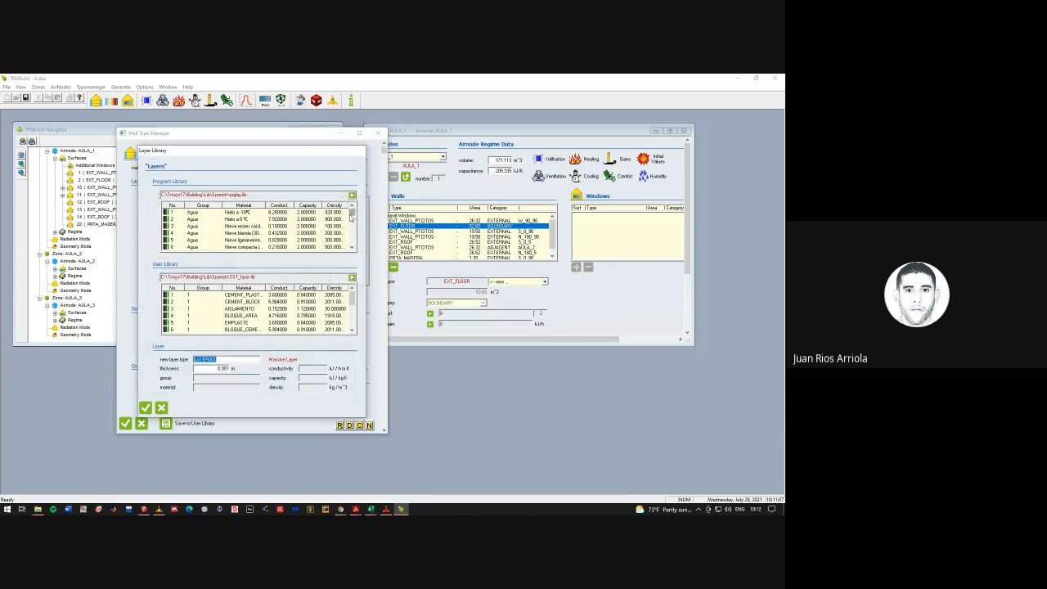
pyautogui.moveTo(353, 296); pyautogui.dragTo(356, 318)
pyautogui.click(273, 315)
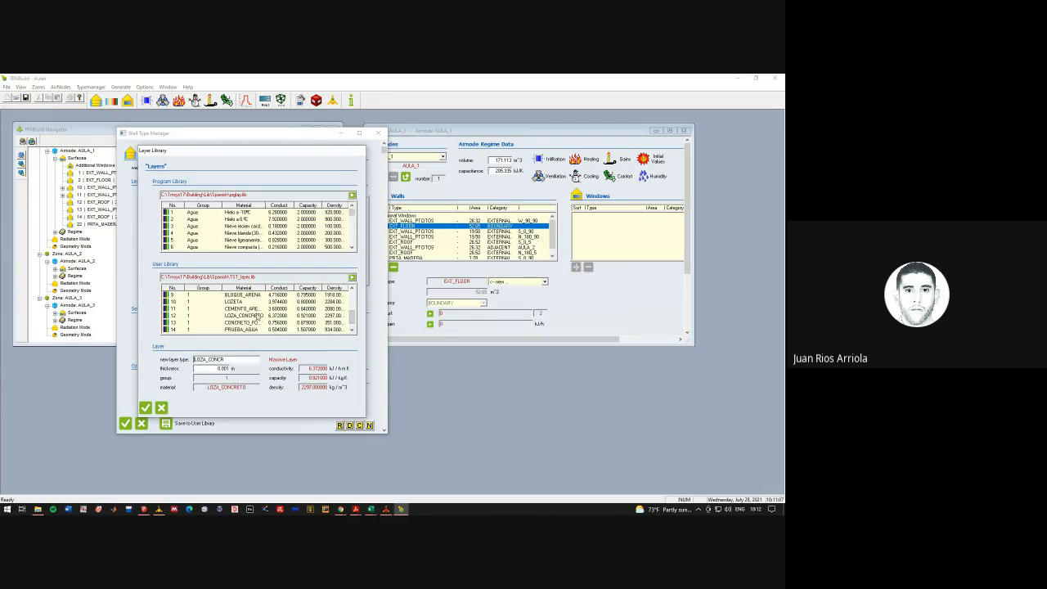
pyautogui.click(144, 408)
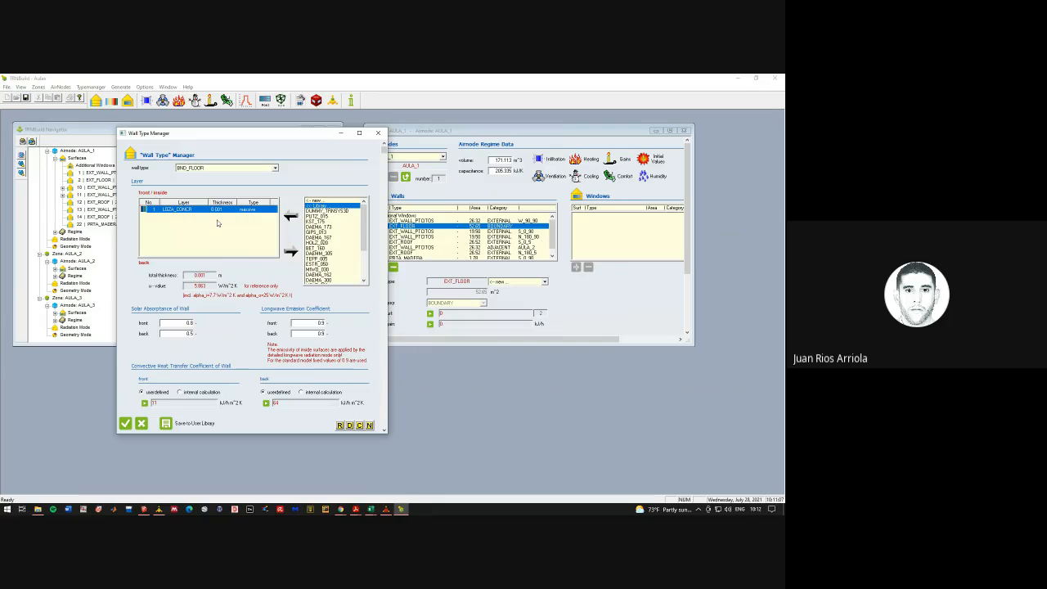
# Set the LOZA_CONCR layer's thickness to 0.15 m
pyautogui.doubleClick(212, 211)
pyautogui.write('0')
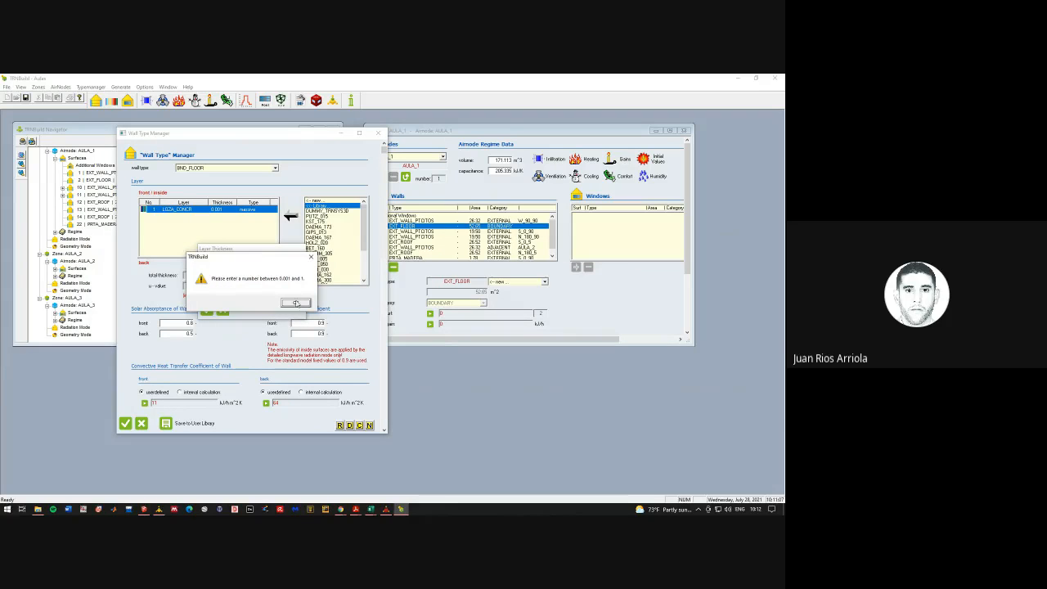
pyautogui.click(296, 302)
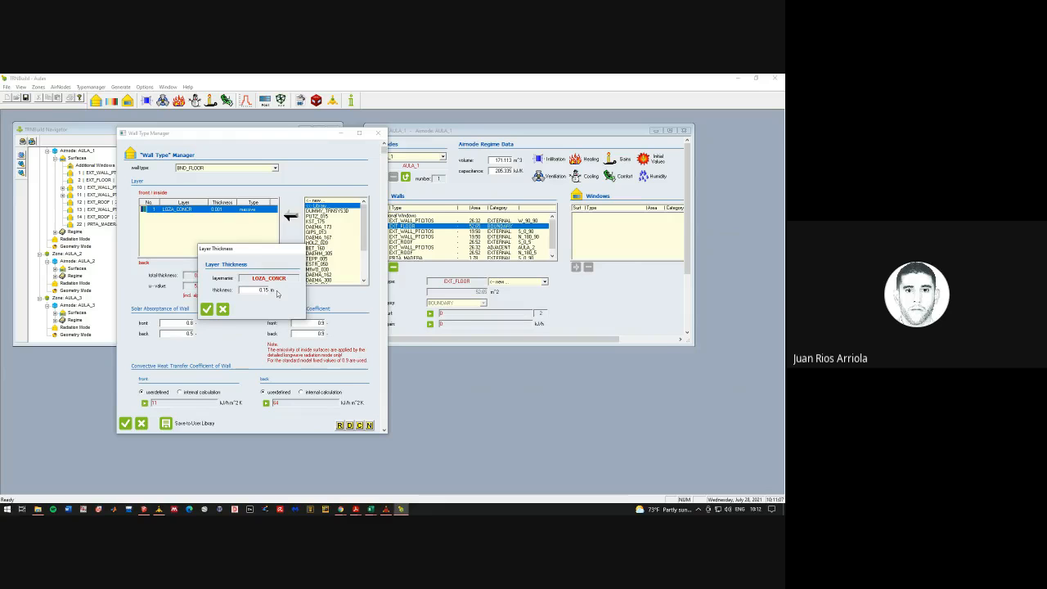
pyautogui.press('Return')
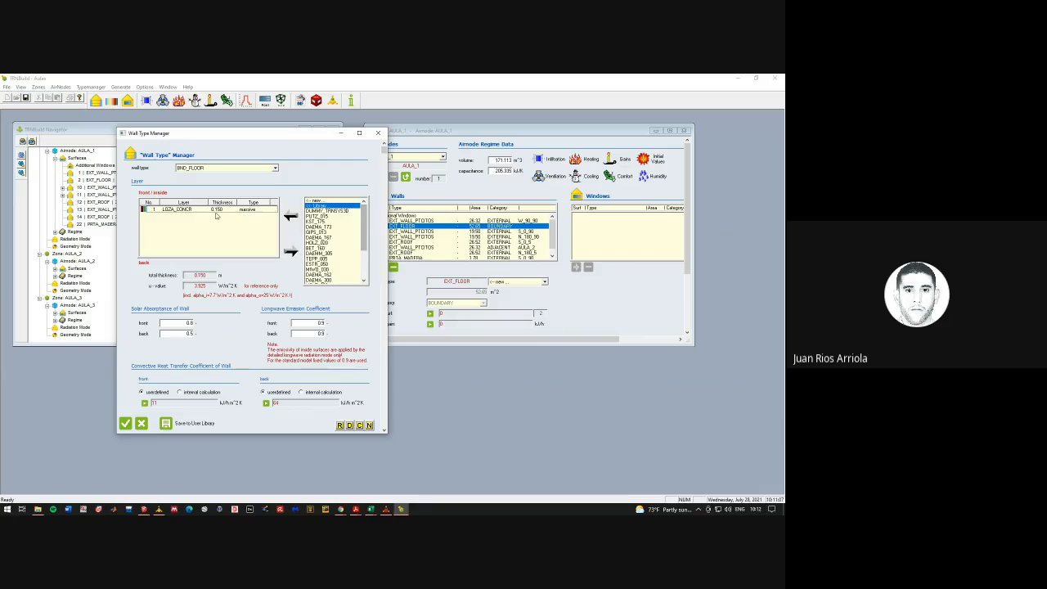
# Add an EMPLASTE layer with a thickness of 0.02 m to the BND_FLOOR wall type
pyautogui.scroll(-3, 364, 229)
pyautogui.click(325, 264)
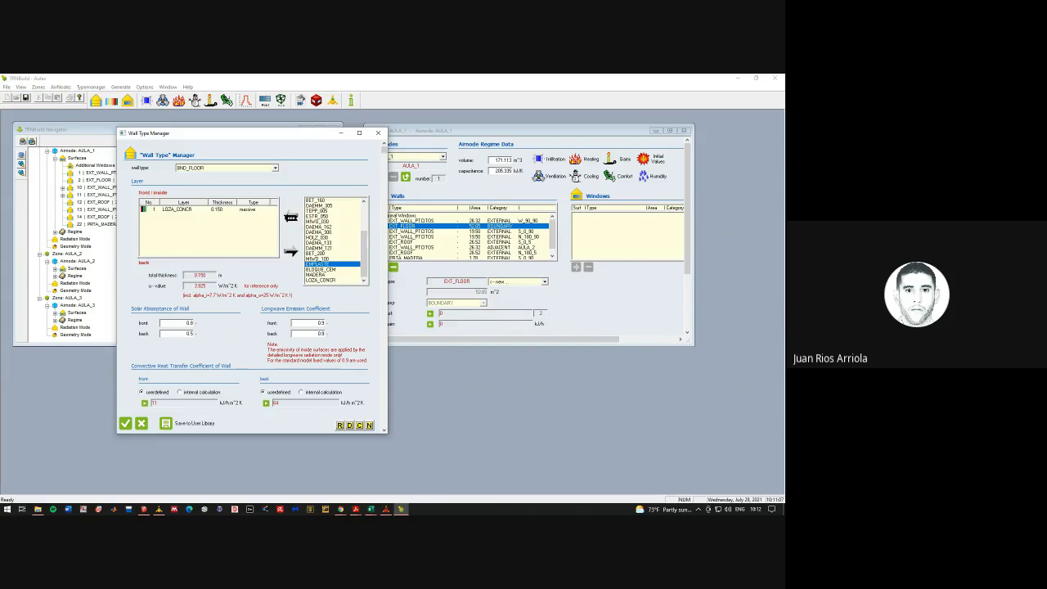
pyautogui.click(296, 228)
pyautogui.write('0.02')
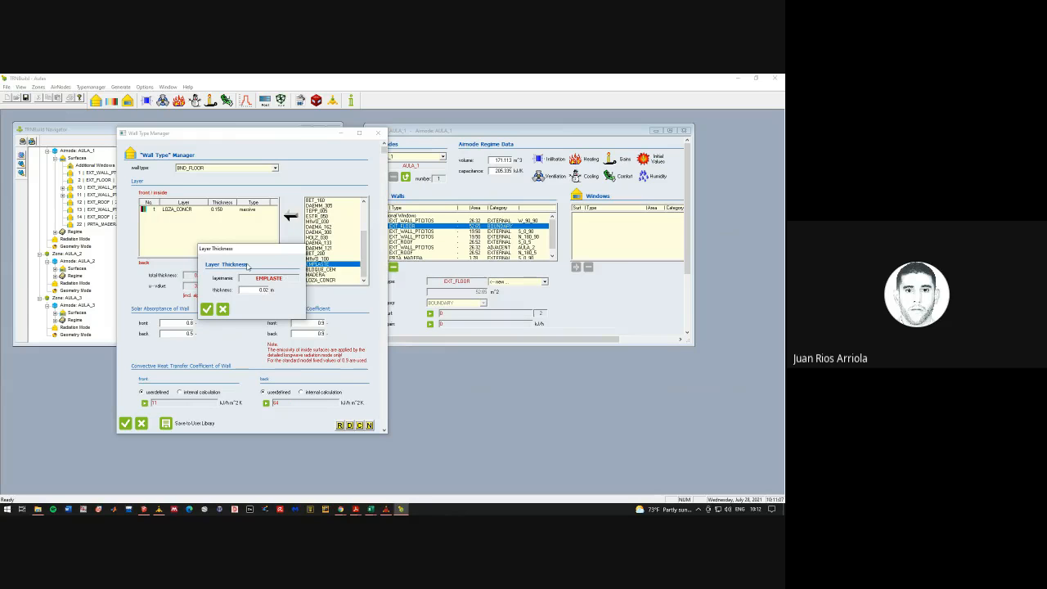
pyautogui.press('Return')
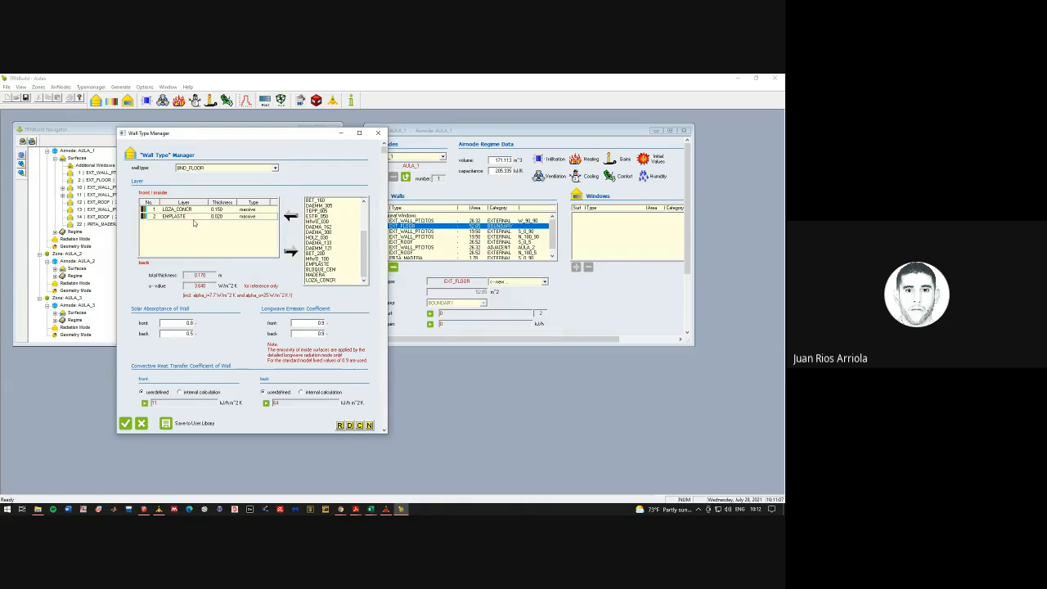
# Examine the order and thickness of the BND_FLOOR layers from the front/inside to the back
pyautogui.click(192, 216)
pyautogui.click(194, 234)
pyautogui.click(191, 210)
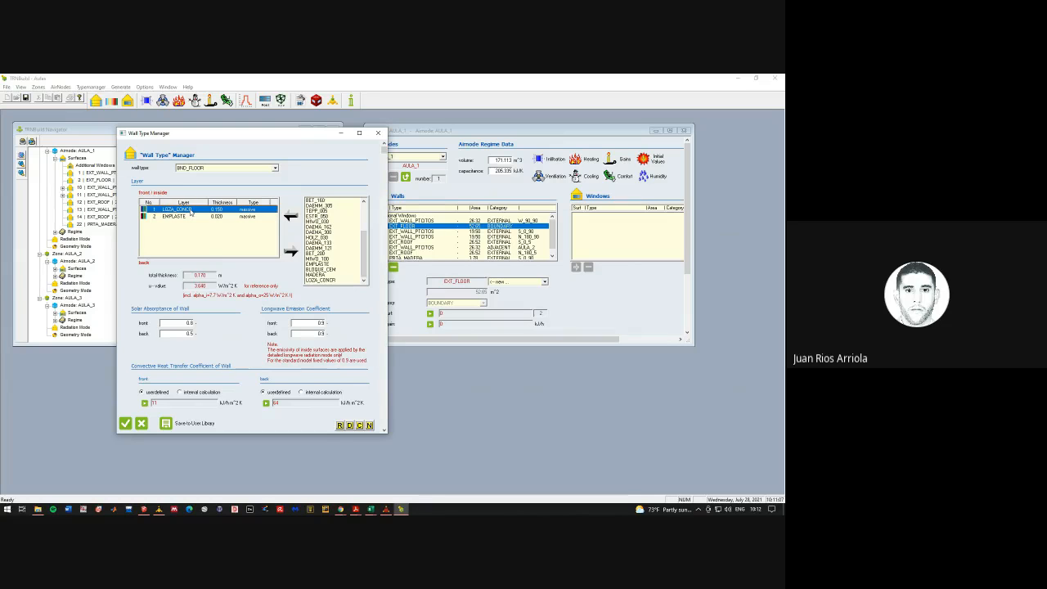
pyautogui.click(190, 216)
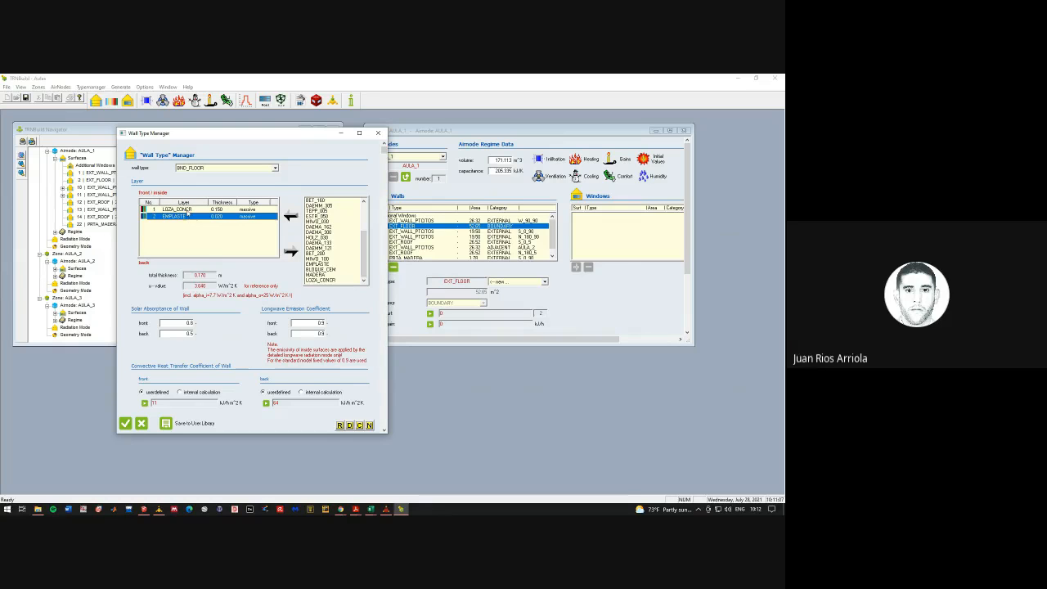
pyautogui.click(188, 211)
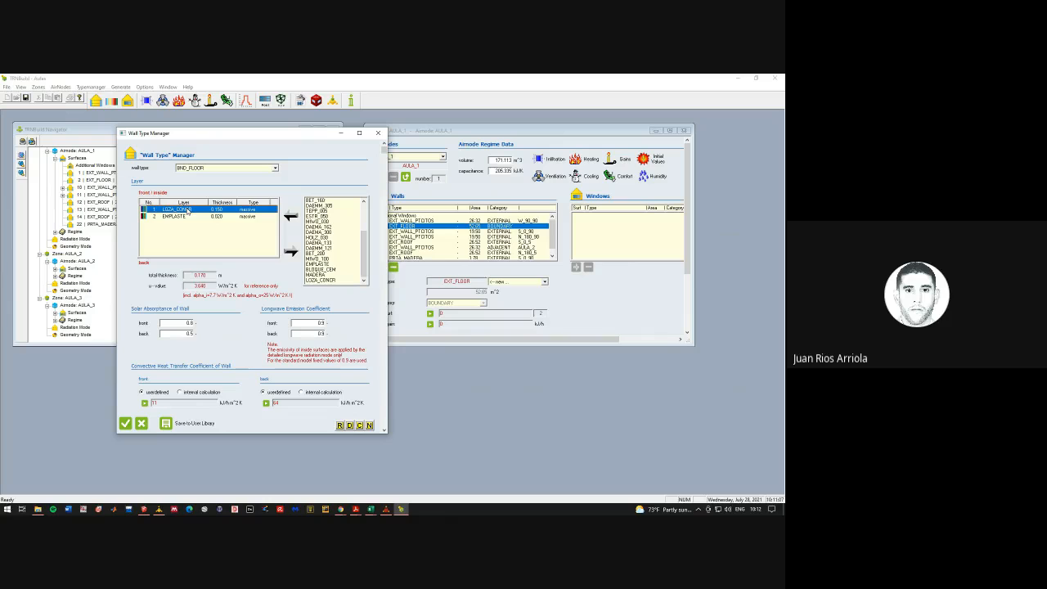
pyautogui.click(188, 228)
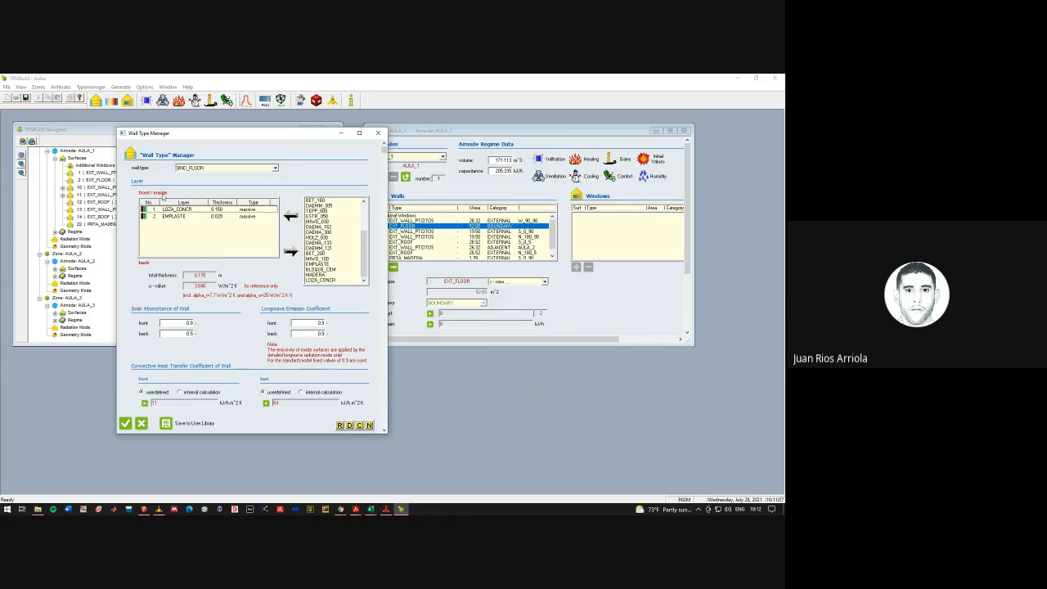
pyautogui.click(190, 211)
pyautogui.click(190, 216)
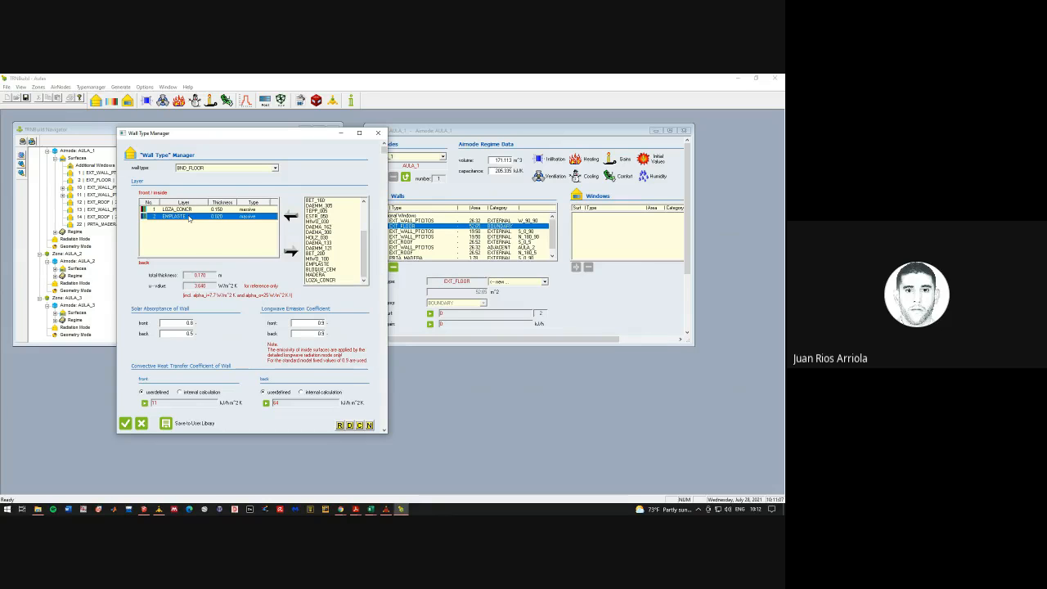
pyautogui.click(187, 210)
pyautogui.click(183, 227)
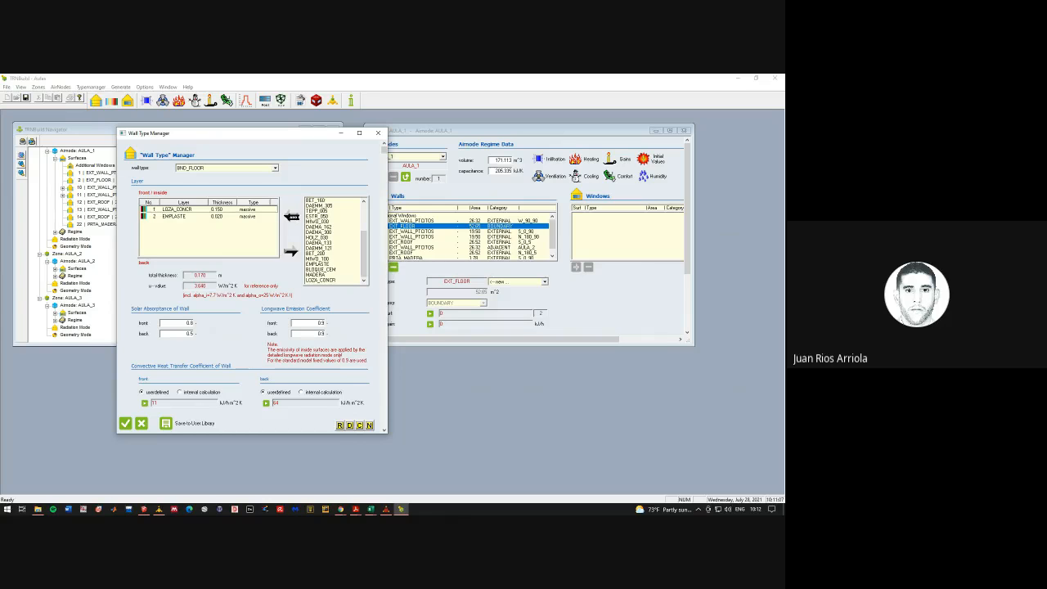
pyautogui.click(215, 211)
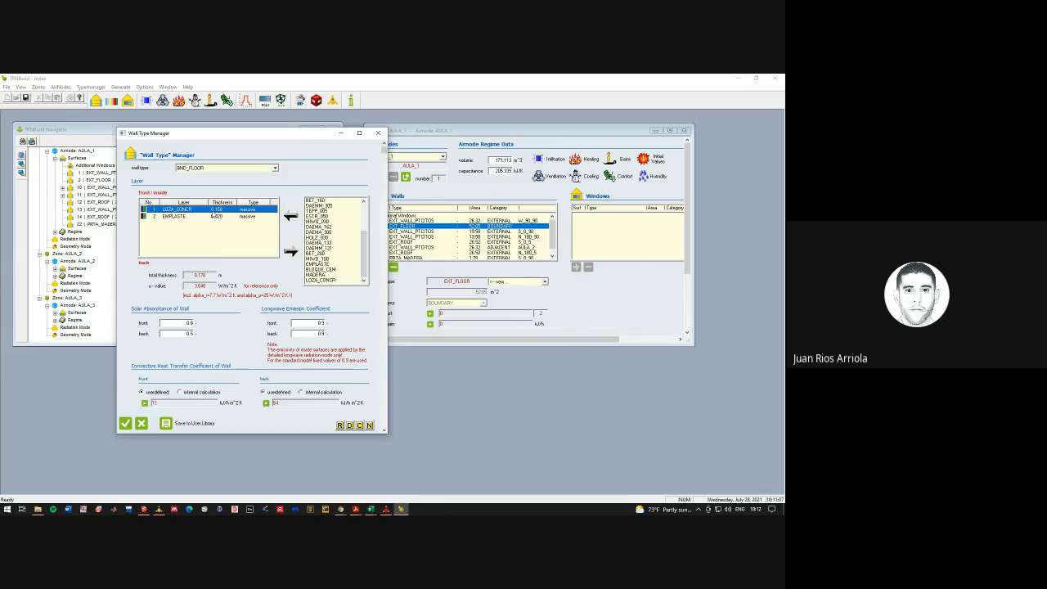
pyautogui.click(237, 252)
# Remove the EMPLASTE and LOZA_CONCR layers from the BND_FLOOR wall type
pyautogui.click(222, 216)
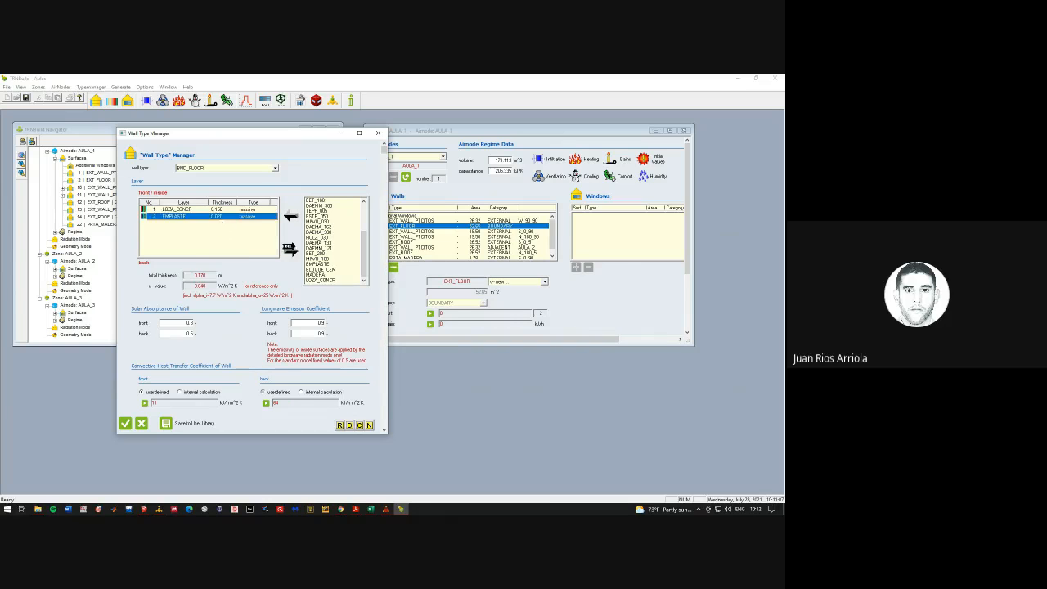
pyautogui.click(290, 249)
pyautogui.click(291, 249)
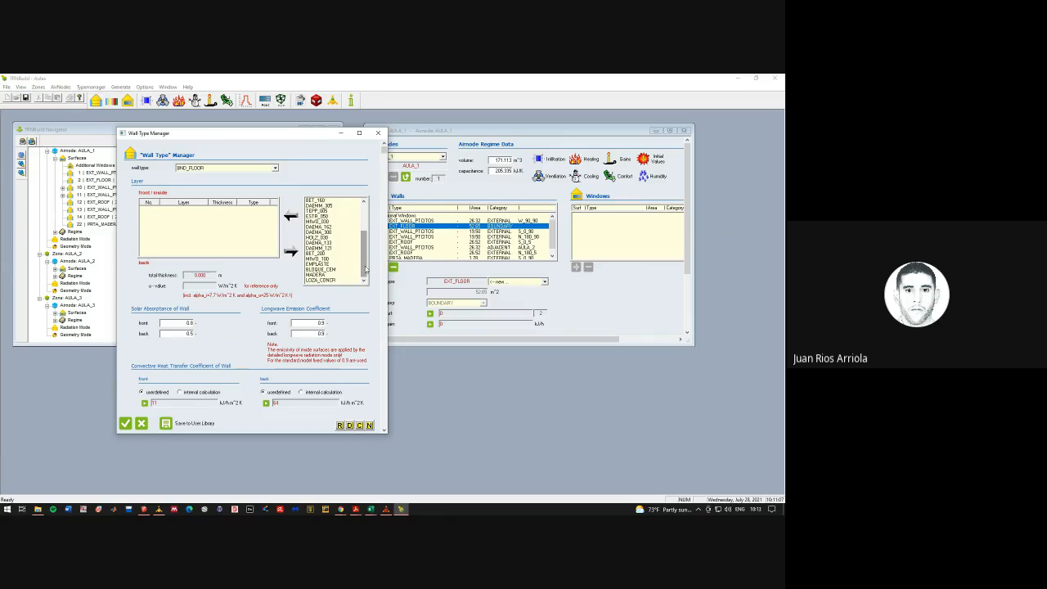
# Add the LOZETA material from the user layer library as the first layer of BND_FLOOR
pyautogui.click(360, 211)
pyautogui.doubleClick(320, 205)
pyautogui.scroll(-2, 285, 318)
pyautogui.click(260, 316)
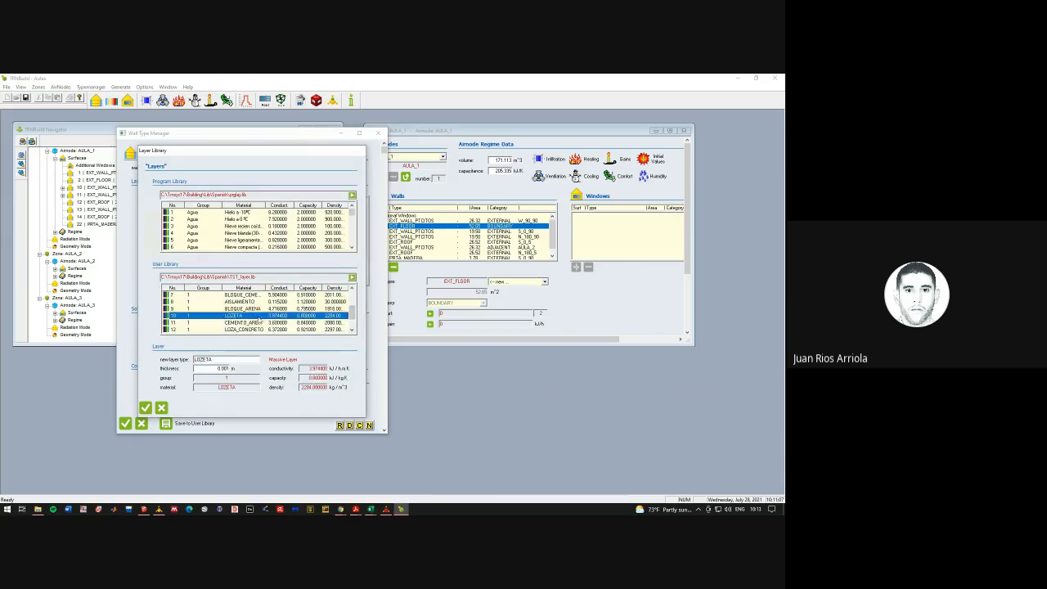
pyautogui.click(145, 407)
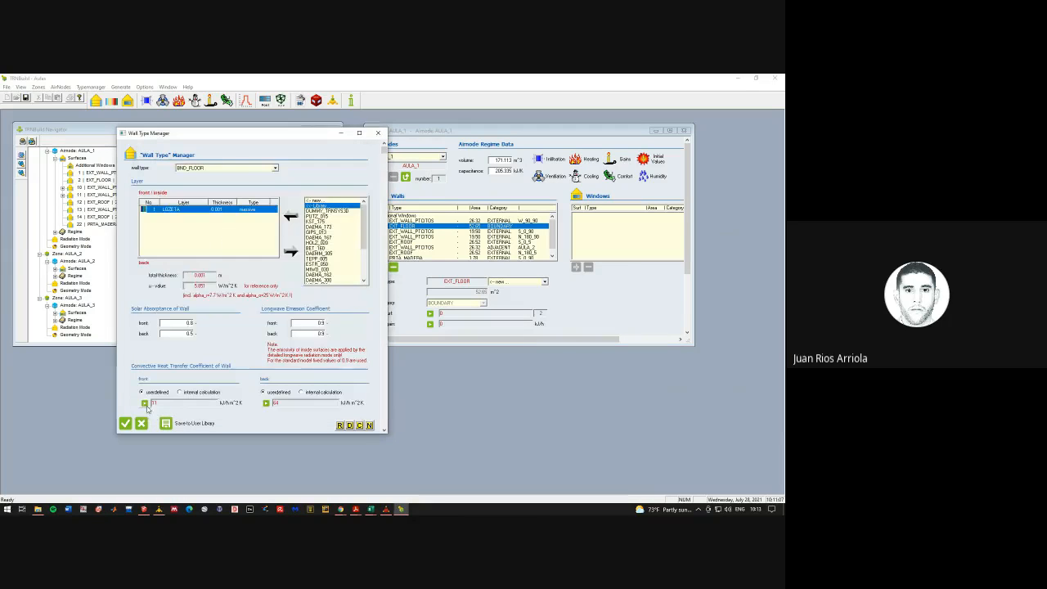
# Add the existing EMPLASTE and LOZA_CONCR layer types behind LOZETA, keeping their default thickness
pyautogui.moveTo(365, 221); pyautogui.dragTo(364, 249)
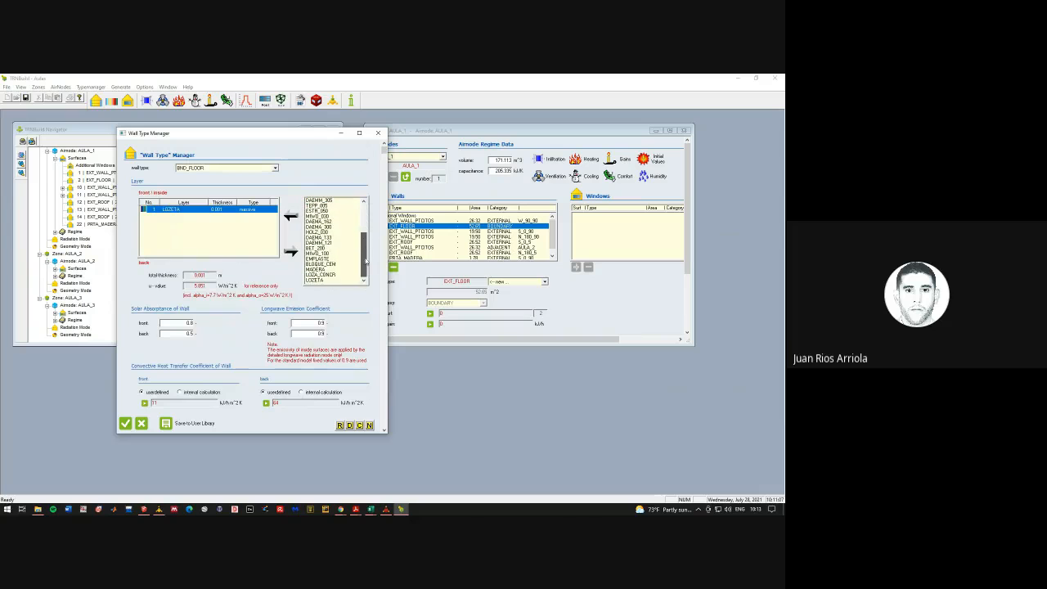
pyautogui.click(319, 258)
pyautogui.click(290, 215)
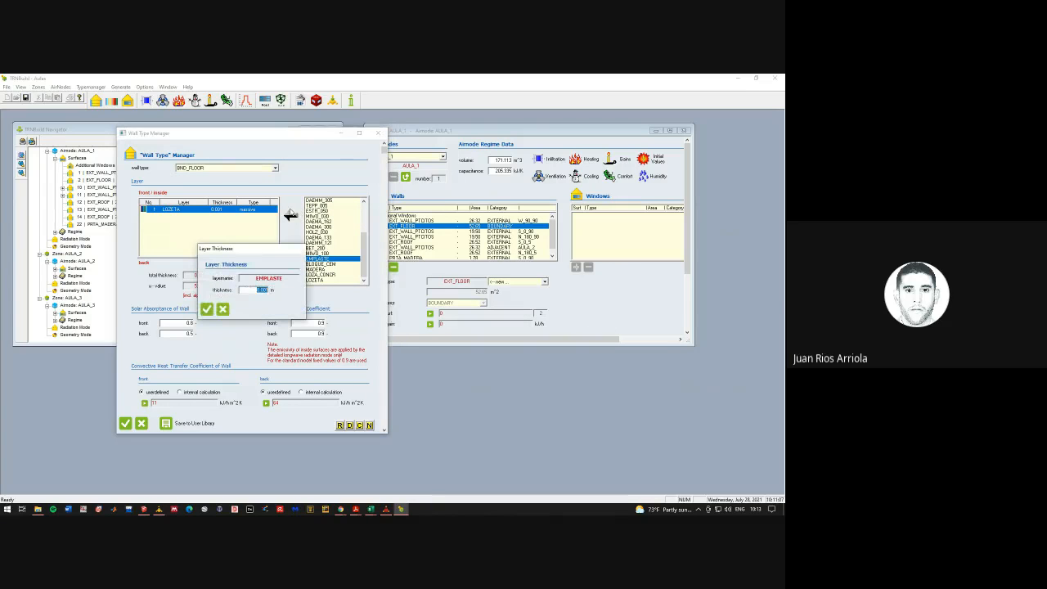
pyautogui.click(208, 308)
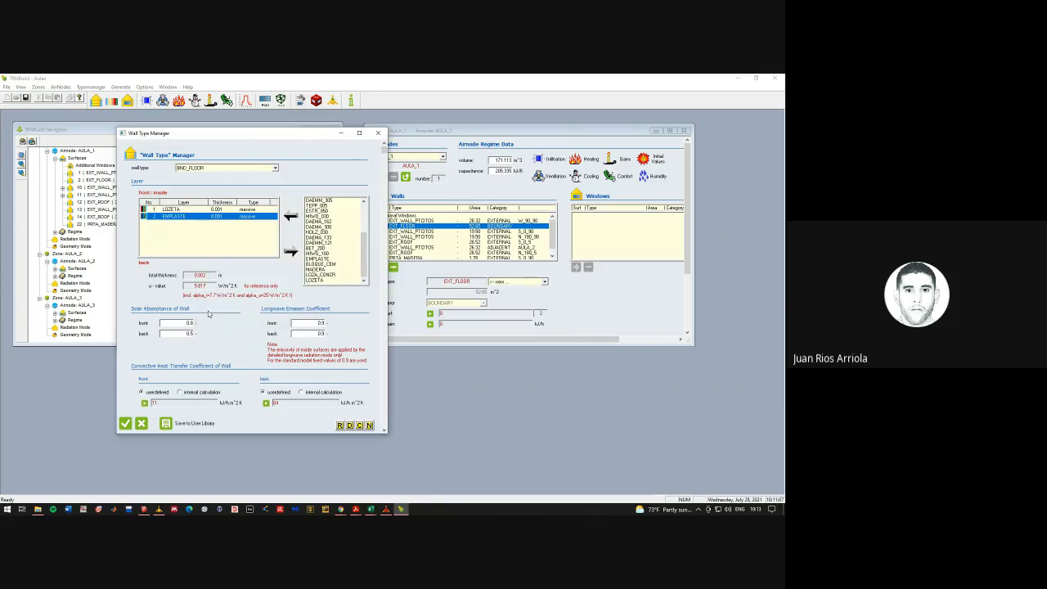
pyautogui.click(324, 274)
pyautogui.click(291, 215)
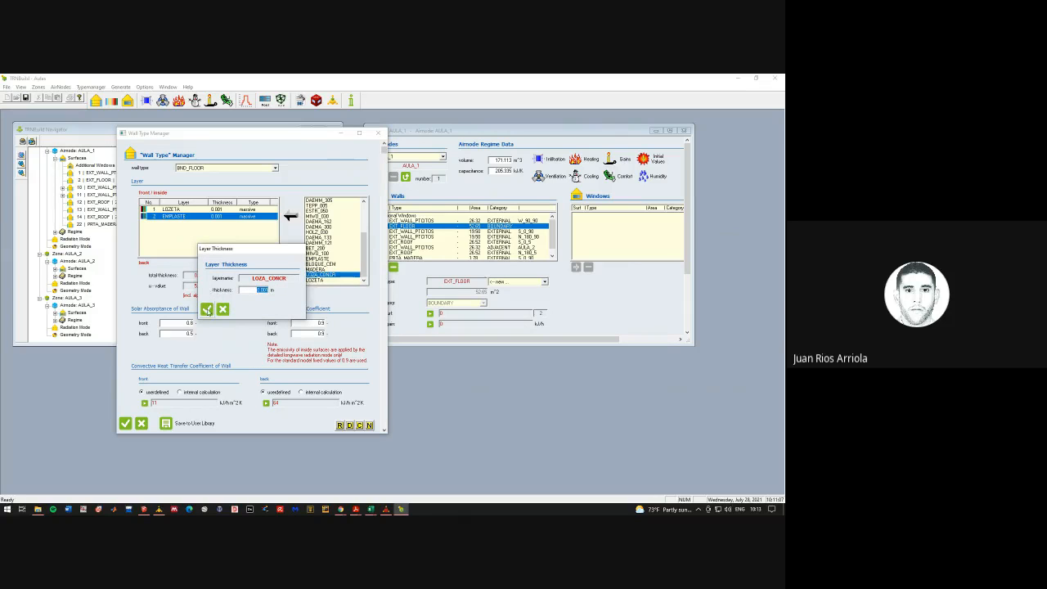
pyautogui.click(208, 309)
# Set the thickness of both the LOZETA and EMPLASTE layers to 0.02 m
pyautogui.doubleClick(198, 209)
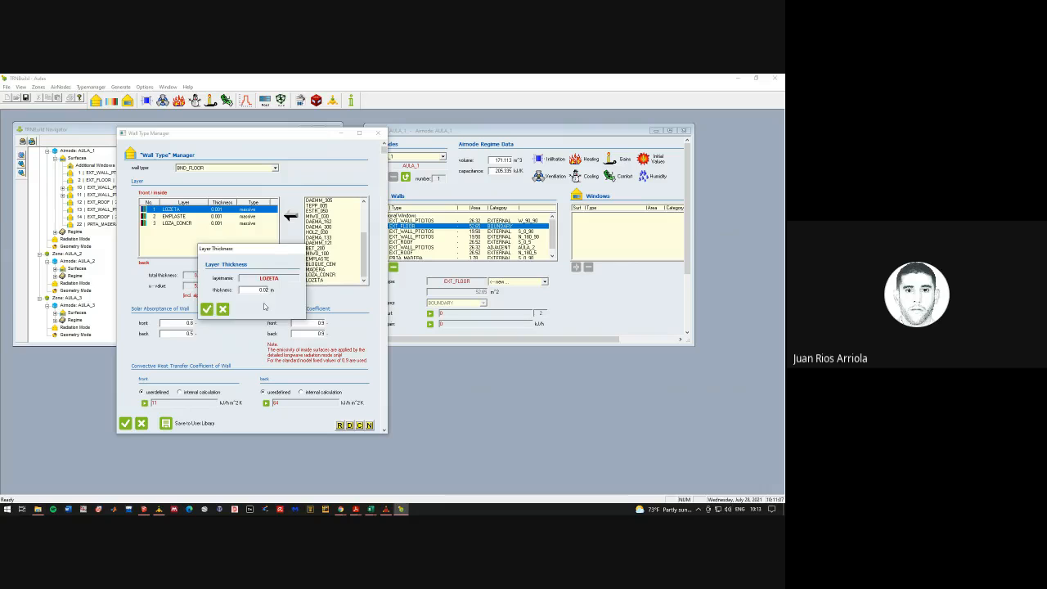
pyautogui.press('Return')
pyautogui.doubleClick(225, 217)
pyautogui.write('0.02')
pyautogui.press('Return')
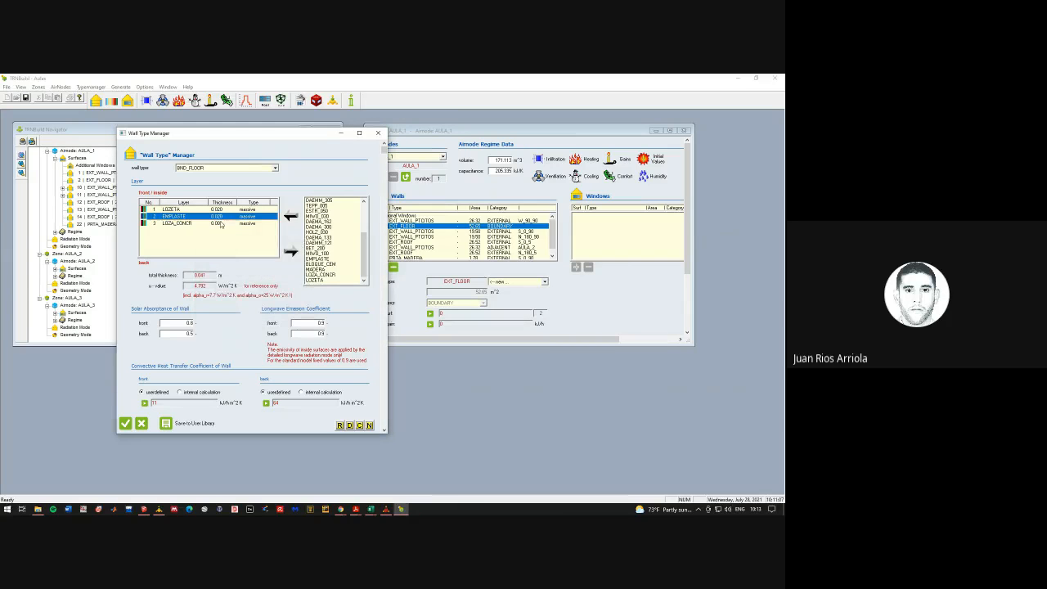
# Set the thickness of the LOZA_CONCR layer in BND_FLOOR to 0.15 m
pyautogui.doubleClick(218, 223)
pyautogui.write('0.15')
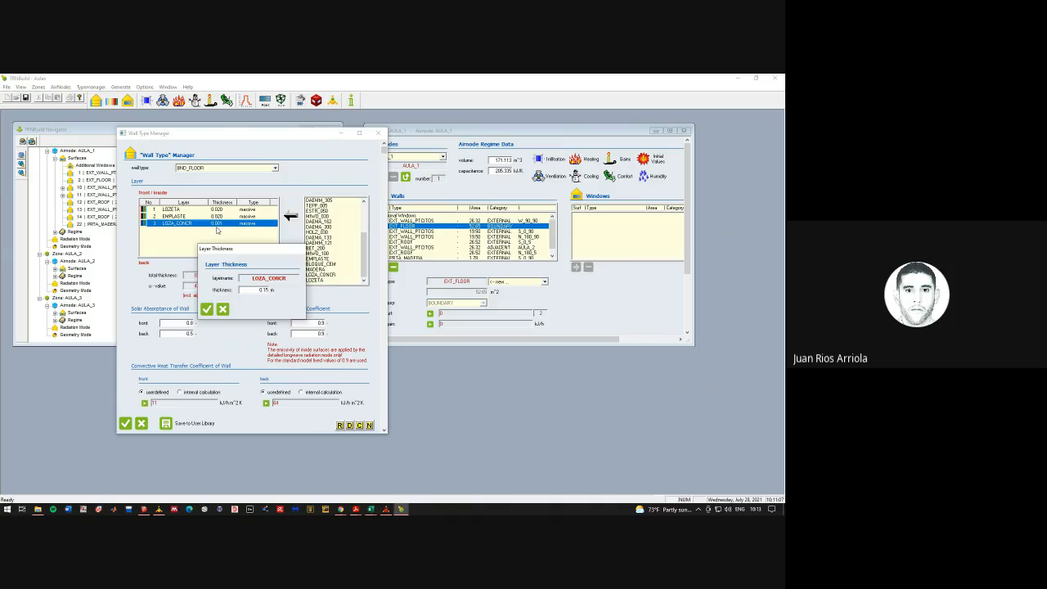
pyautogui.press('Return')
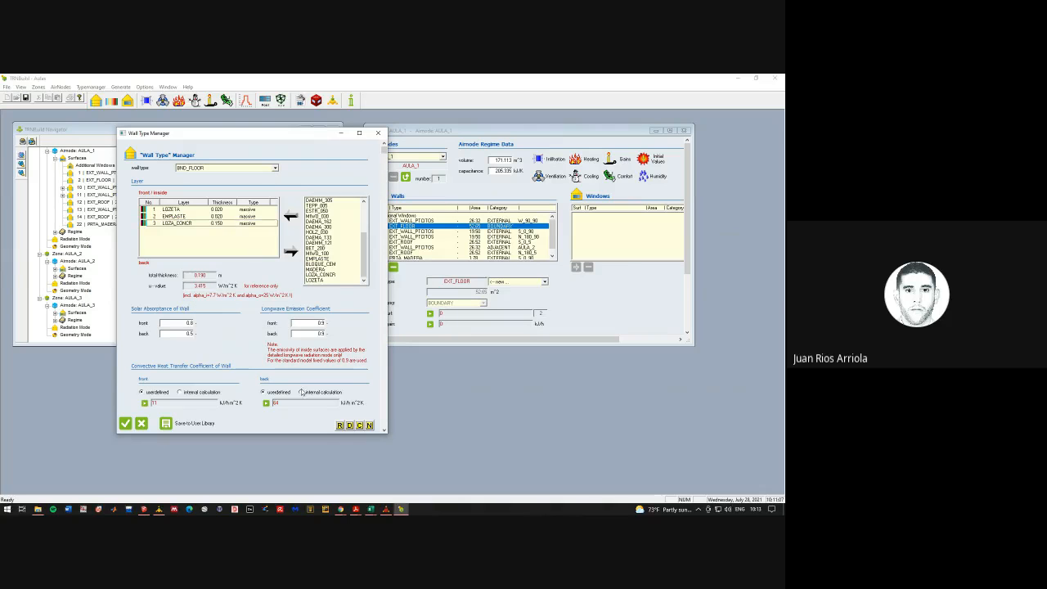
# Rename the BND_FLOOR wall type to FLOOR_PTOTOS and accept the wall type changes
pyautogui.click(340, 425)
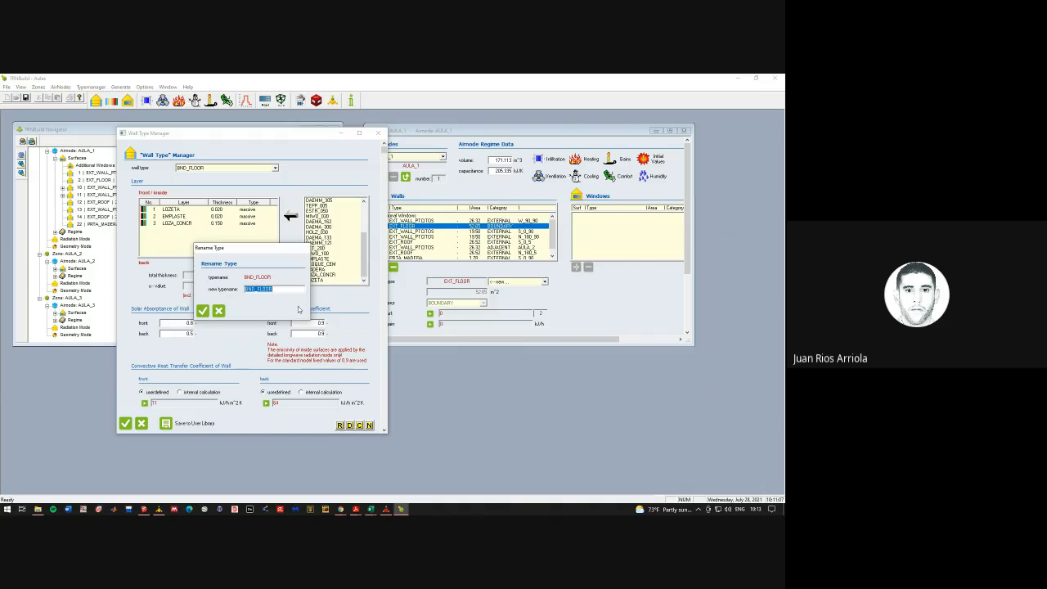
pyautogui.write('FLOOR_PTOTOS')
pyautogui.press('Return')
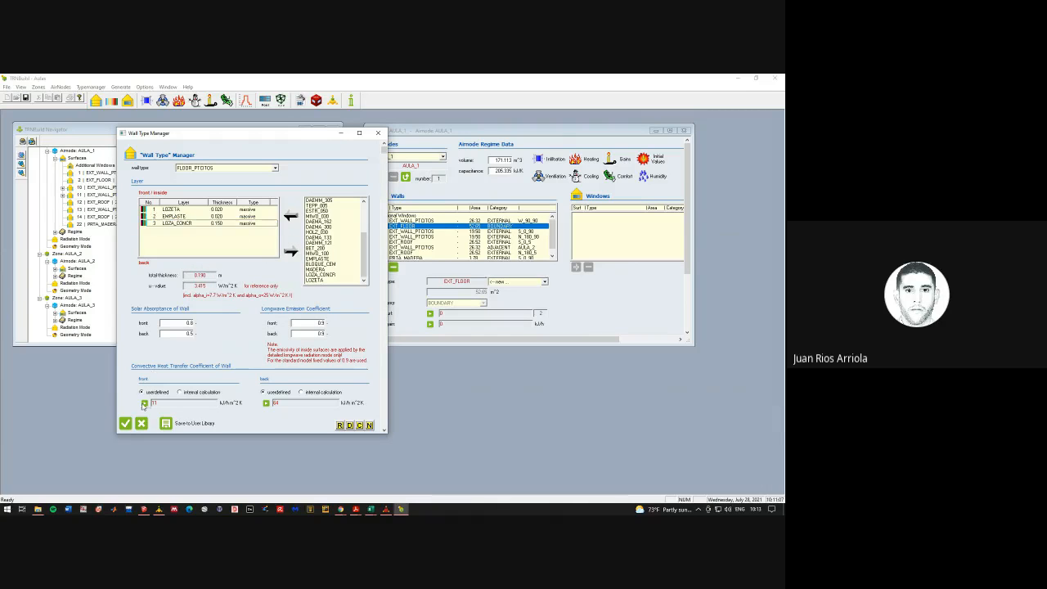
pyautogui.click(126, 423)
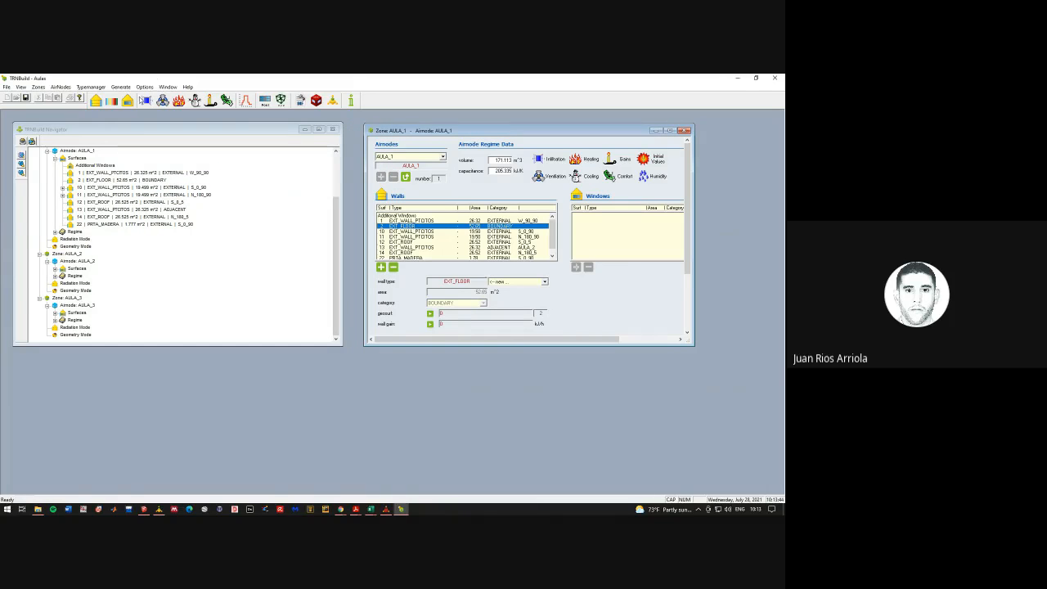
# Reopen the Wall Type Manager
pyautogui.click(96, 99)
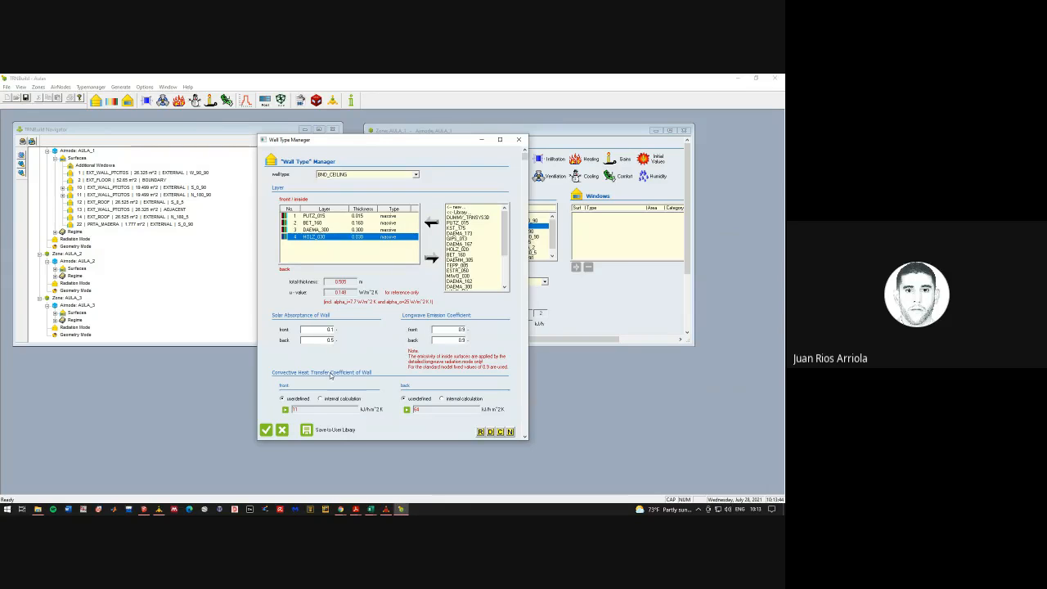
# Set the convective heat transfer coefficients of the BND_CEILING wall type to 0.001 front and 0.16 back
pyautogui.click(286, 409)
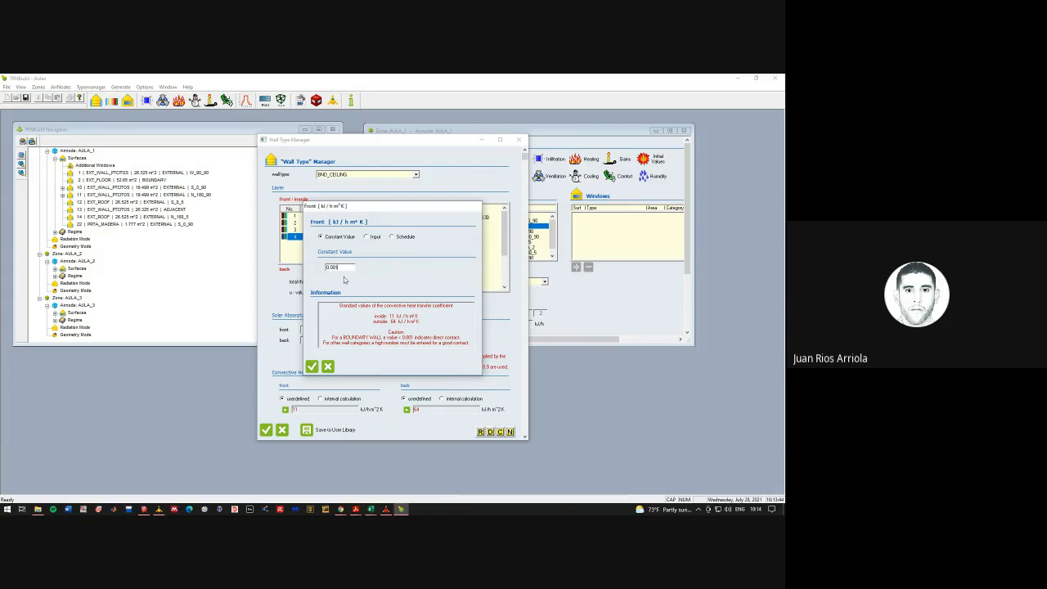
pyautogui.click(312, 365)
pyautogui.click(407, 409)
pyautogui.write('0.18')
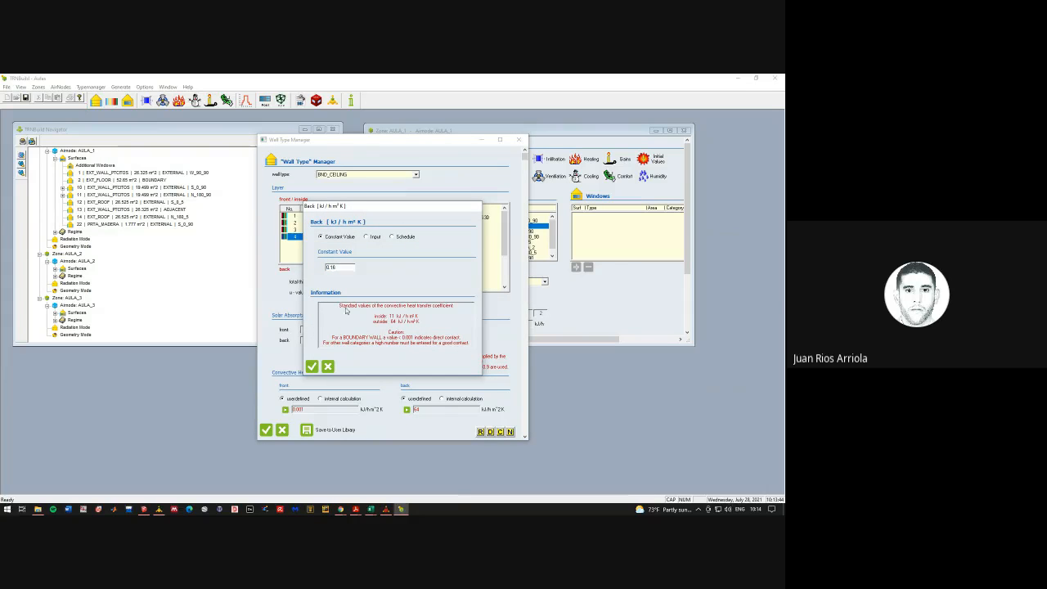
pyautogui.click(313, 368)
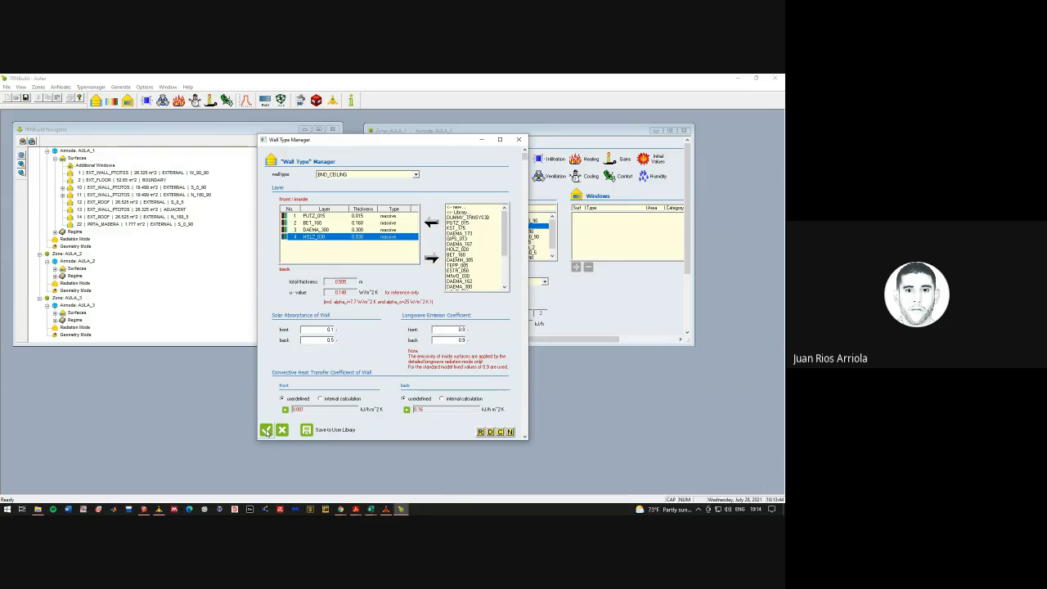
# Set the convective heat transfer coefficients of the FLOOR_PTCITOS wall type to 0.001 front and 0.16 back and accept the wall type changes
pyautogui.click(415, 175)
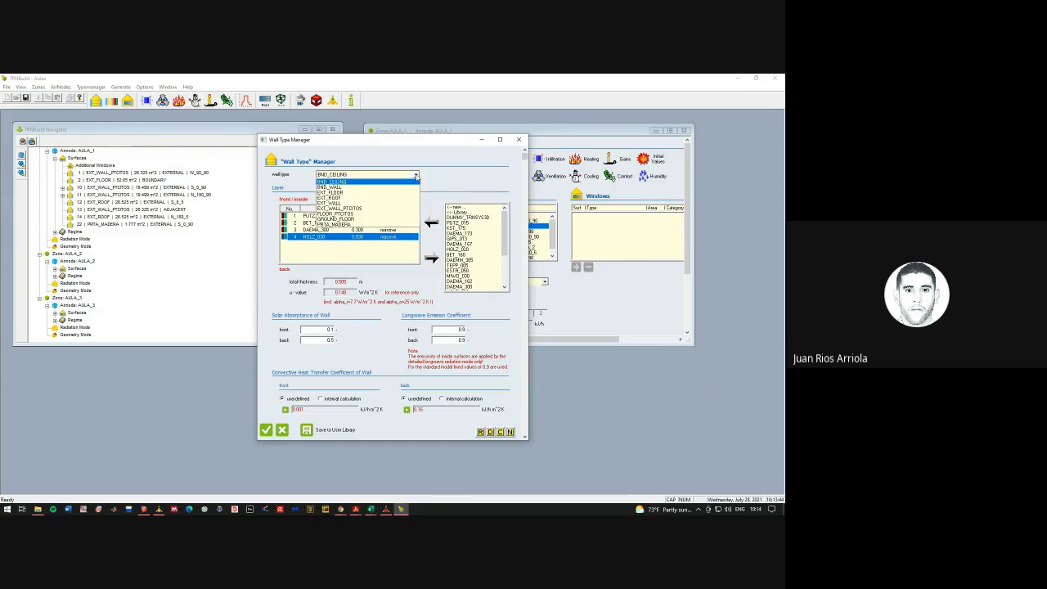
pyautogui.click(379, 215)
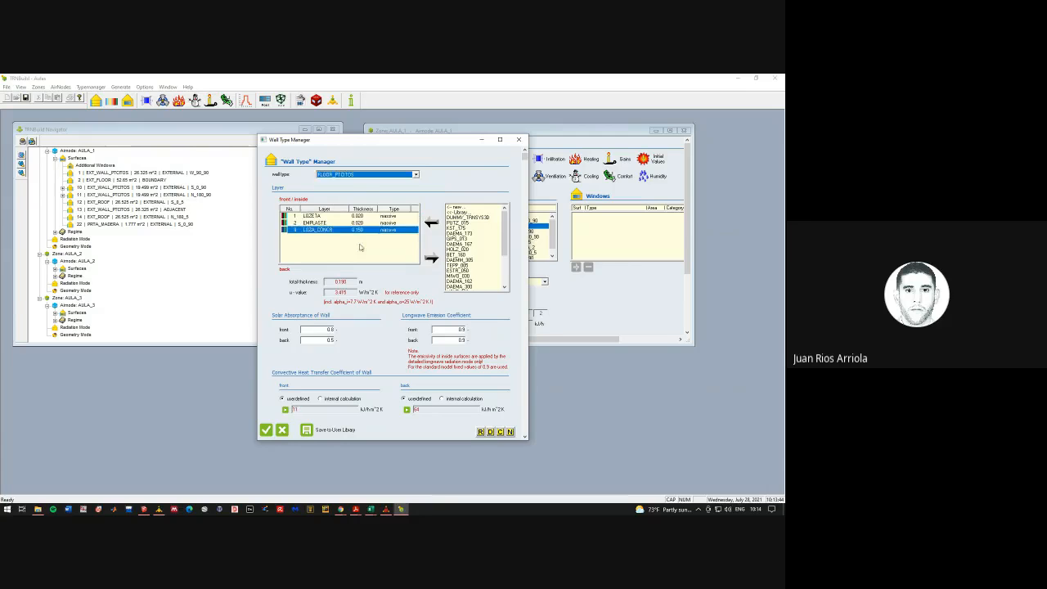
pyautogui.click(285, 410)
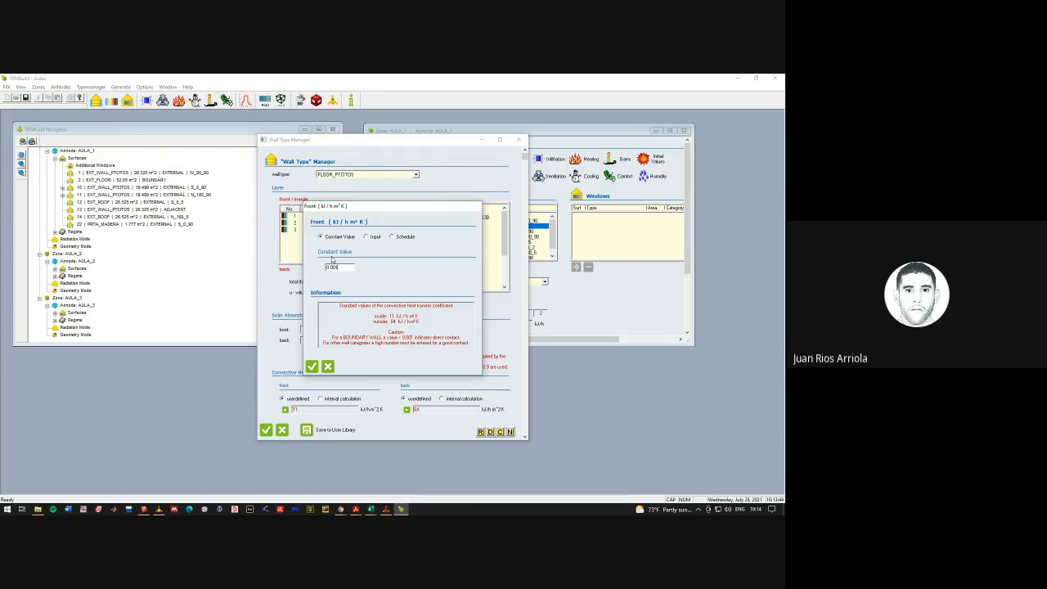
pyautogui.press('Return')
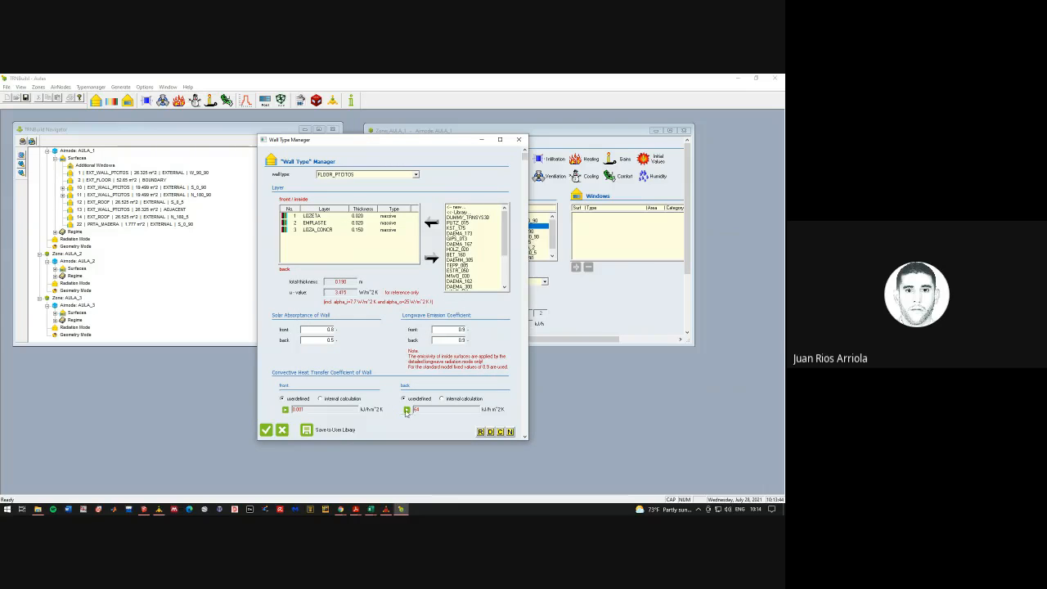
pyautogui.click(407, 410)
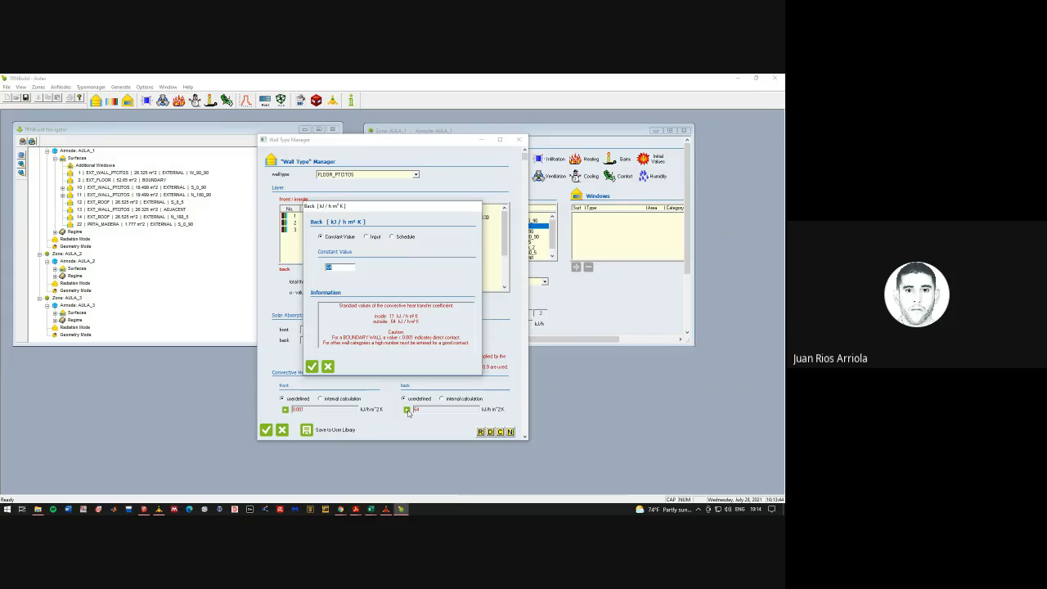
pyautogui.write('0.16')
pyautogui.press('Return')
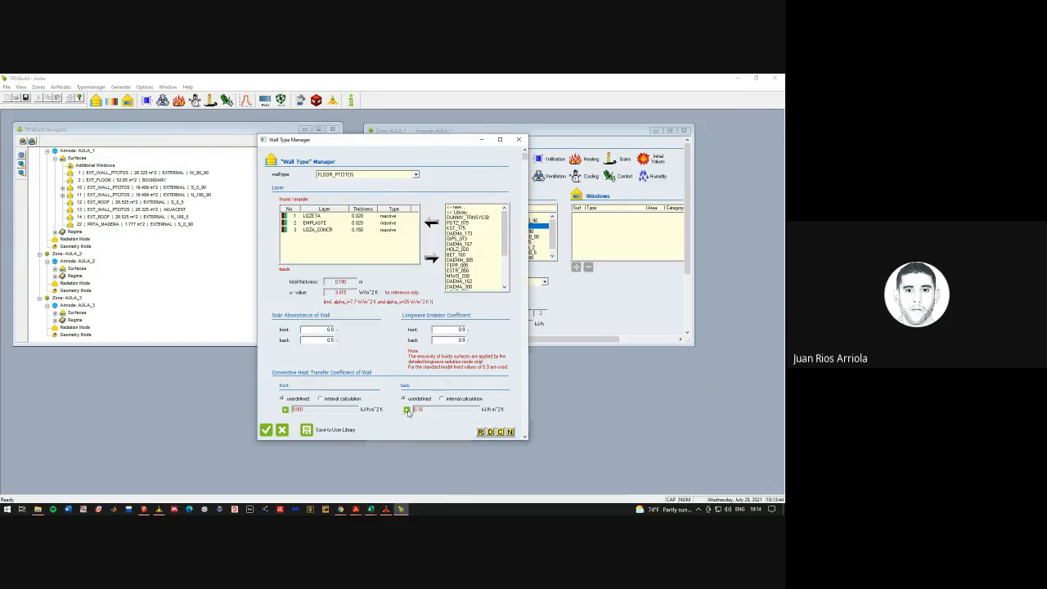
pyautogui.click(266, 430)
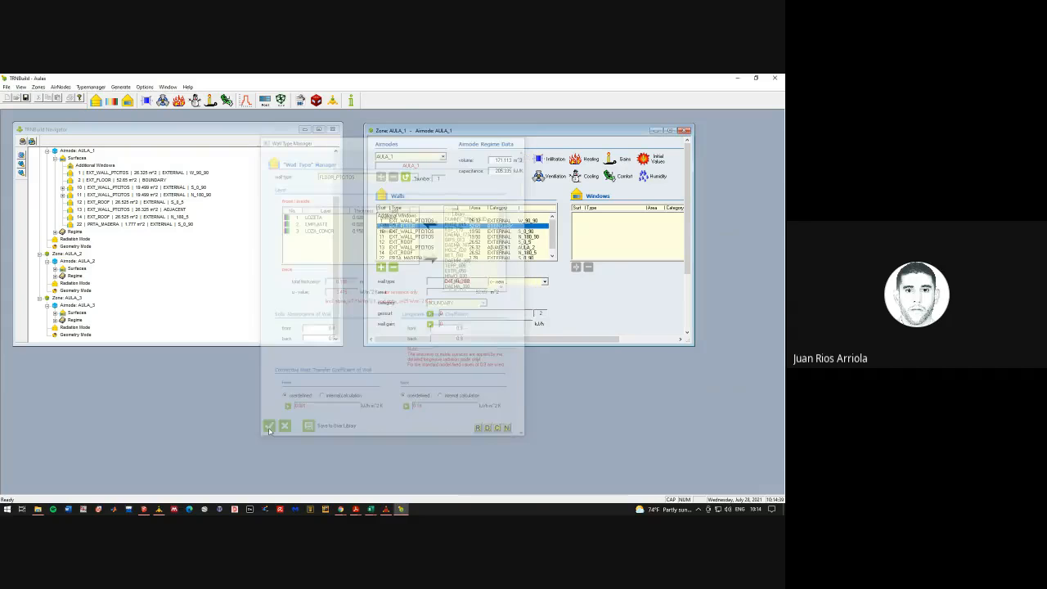
# Assign the FLOOR_PTCITOS wall type to AULA_1's boundary floor surface and select roof surface 12
pyautogui.click(544, 281)
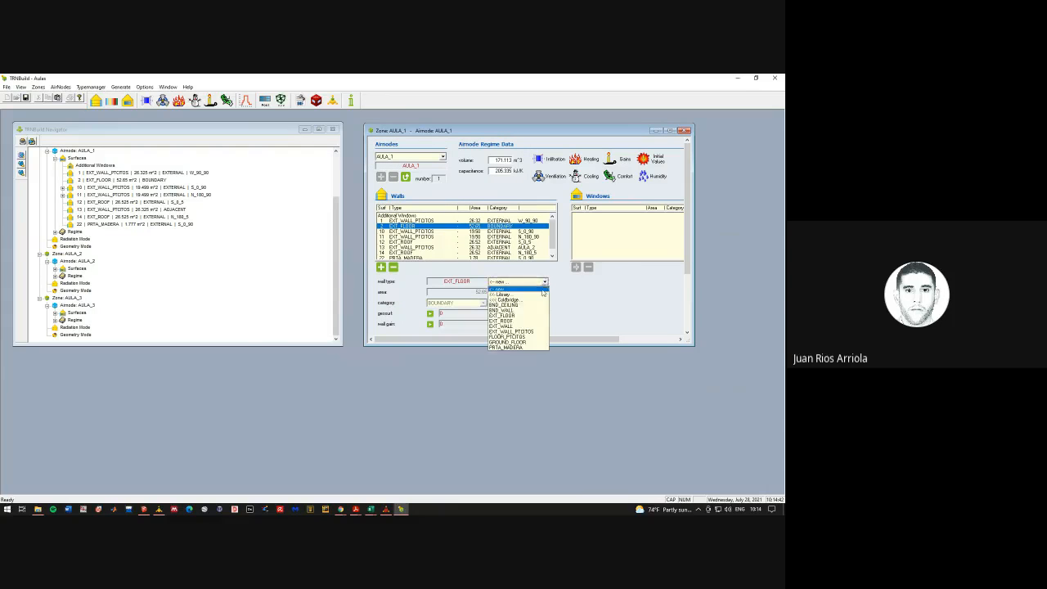
pyautogui.click(530, 338)
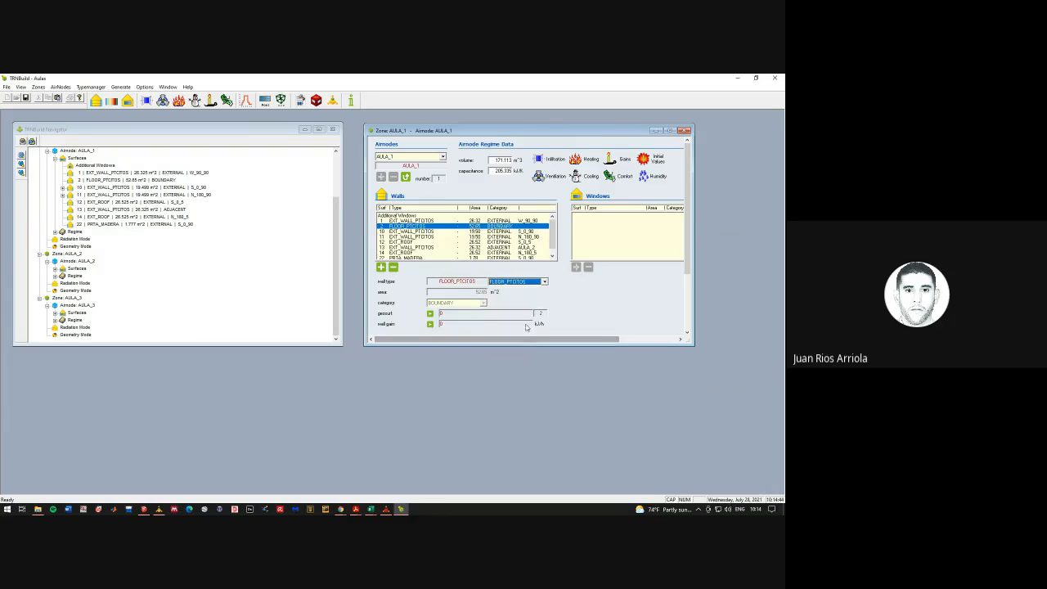
pyautogui.click(411, 242)
pyautogui.click(552, 256)
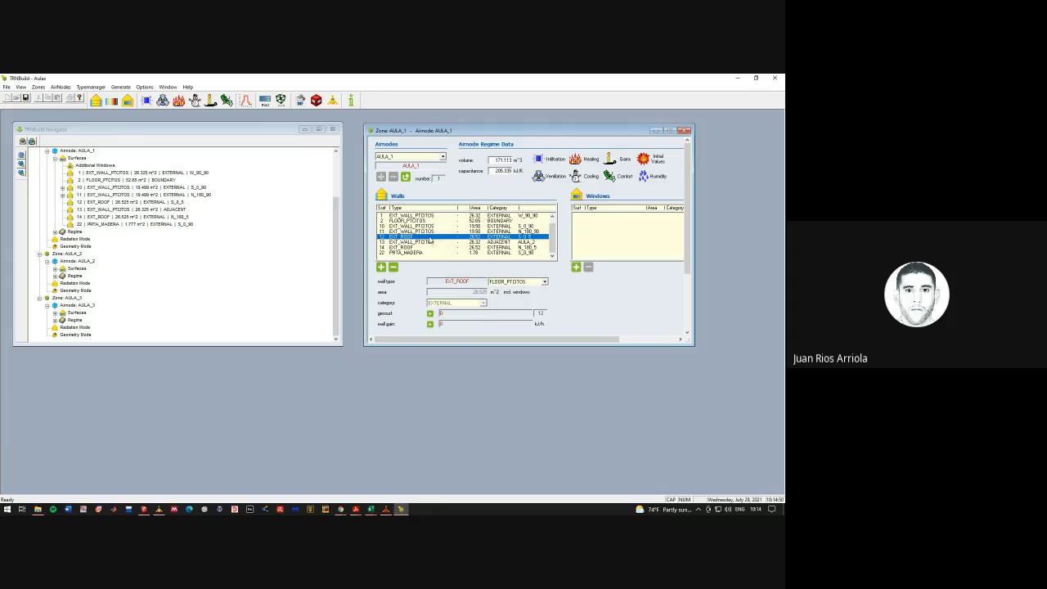
# Remove all four existing layers from the EXT_ROOF wall type
pyautogui.click(96, 100)
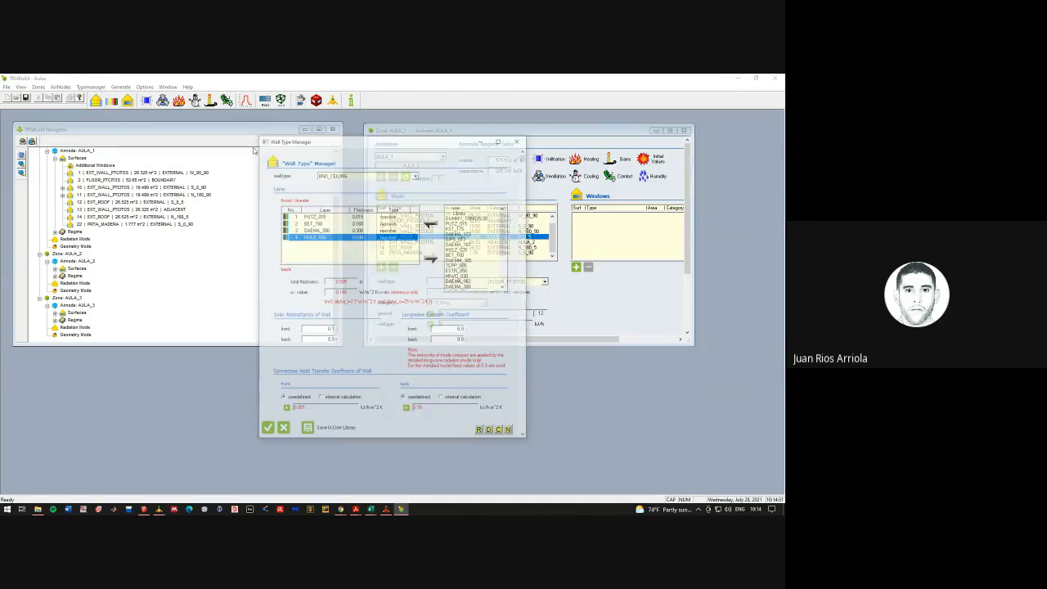
pyautogui.click(416, 177)
pyautogui.click(395, 199)
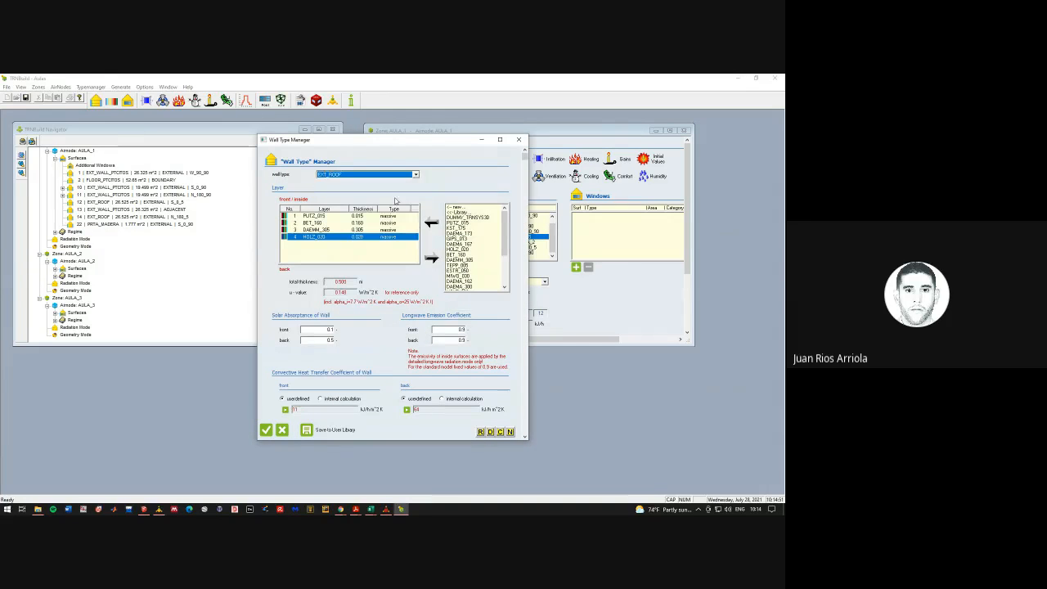
pyautogui.click(431, 258)
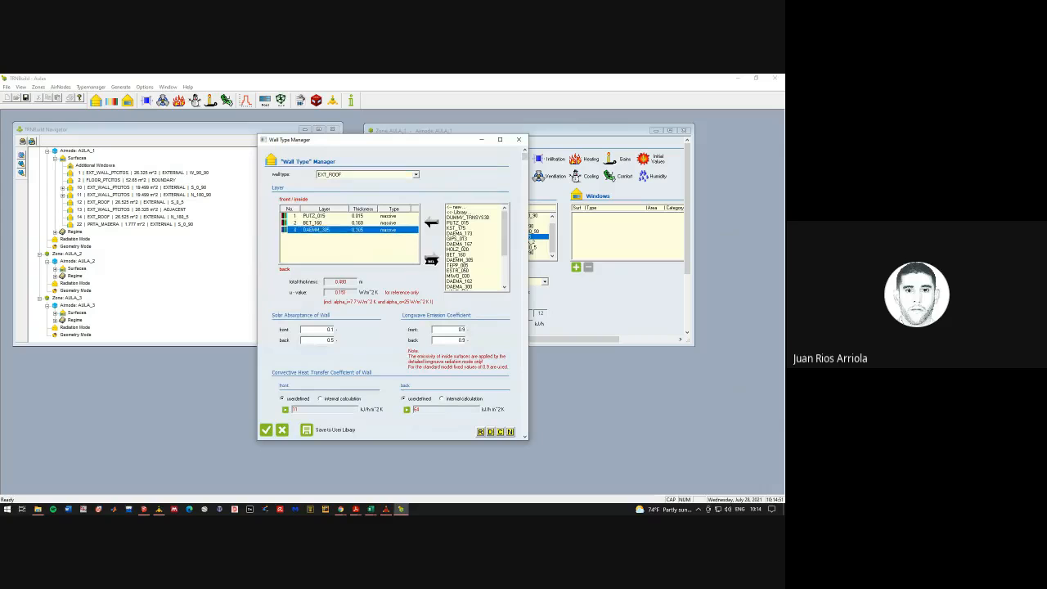
pyautogui.click(431, 259)
pyautogui.click(431, 259)
pyautogui.click(431, 259)
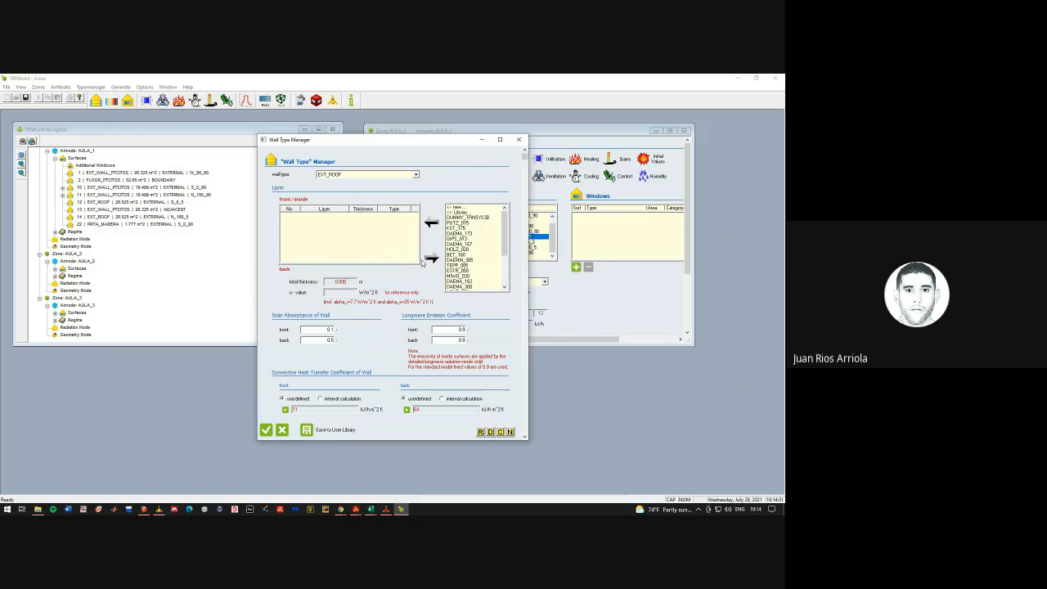
# Consult the Techo layers in the PDF's materials table and add TRYPLAY_PT from the user library to EXT_ROOF
pyautogui.click(355, 508)
pyautogui.click(396, 480)
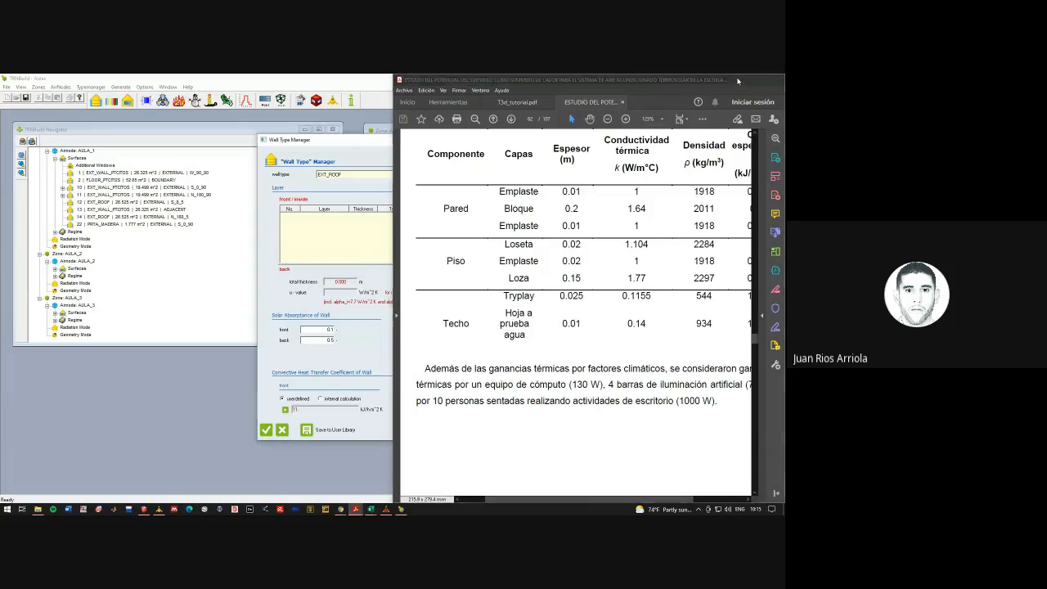
pyautogui.click(738, 80)
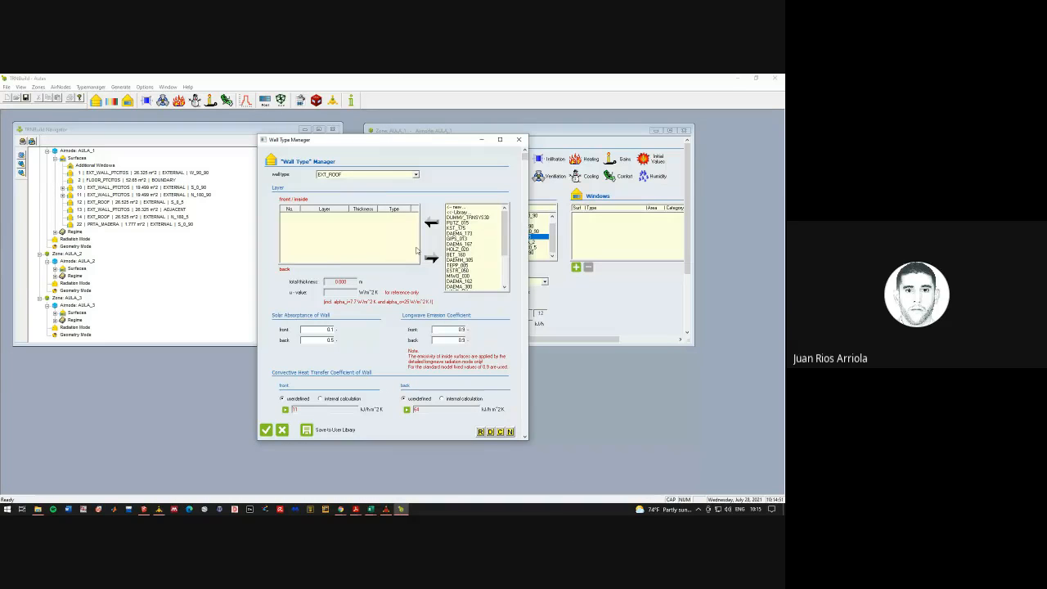
pyautogui.scroll(-4, 480, 246)
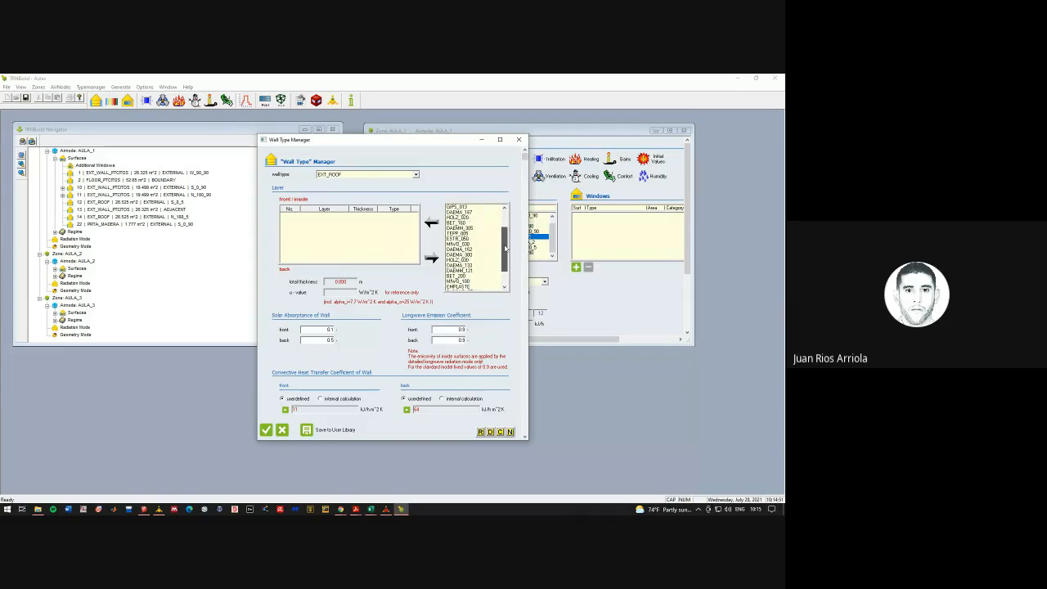
pyautogui.scroll(4, 478, 245)
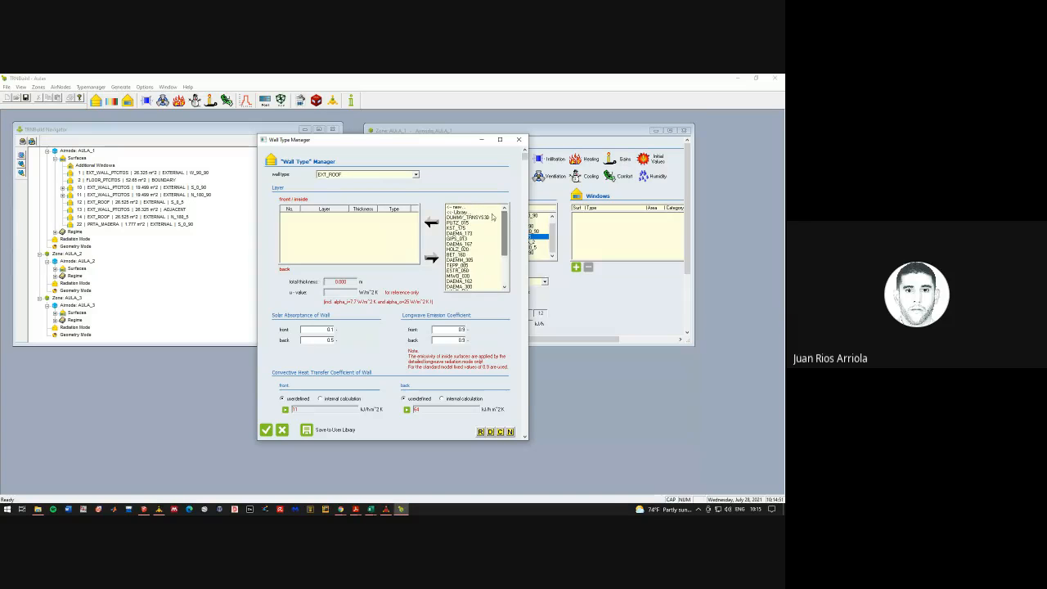
pyautogui.doubleClick(471, 217)
pyautogui.scroll(-3, 493, 336)
pyautogui.click(400, 336)
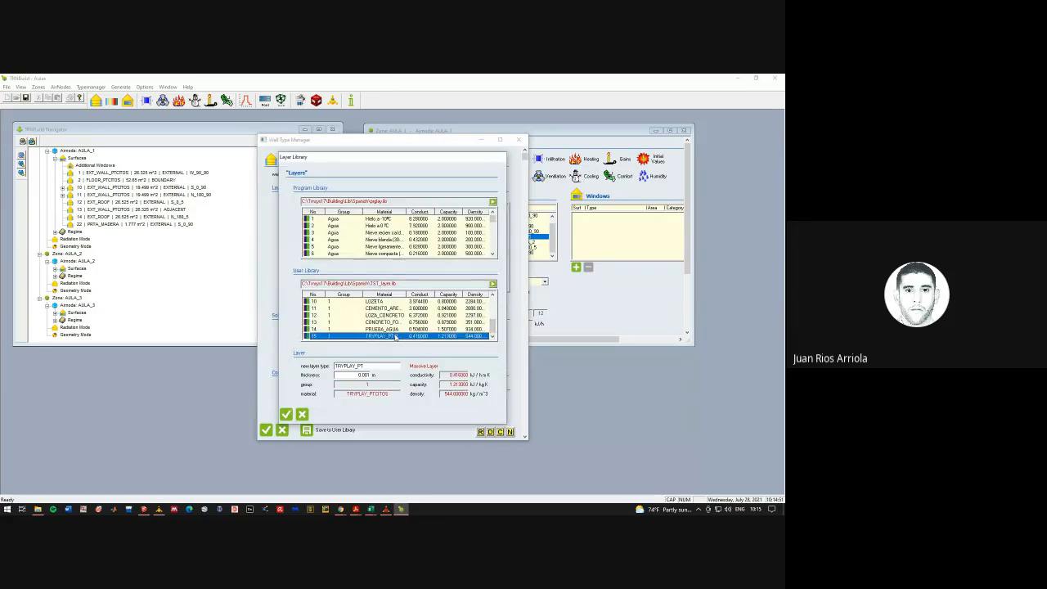
pyautogui.doubleClick(381, 337)
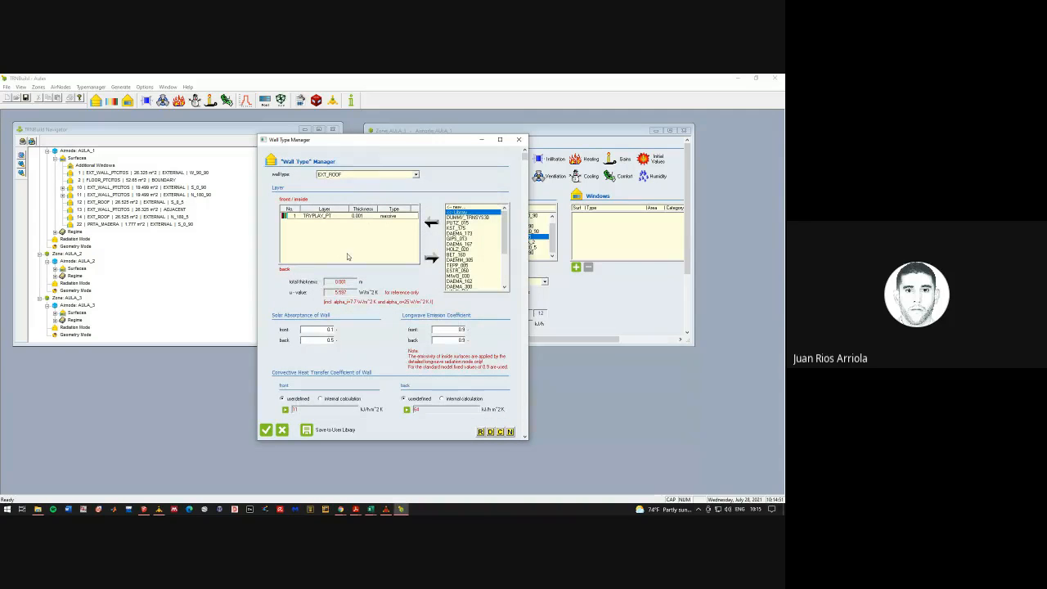
# Add the PRUEBA_AGU material from the user library as the second layer of EXT_ROOF
pyautogui.doubleClick(489, 212)
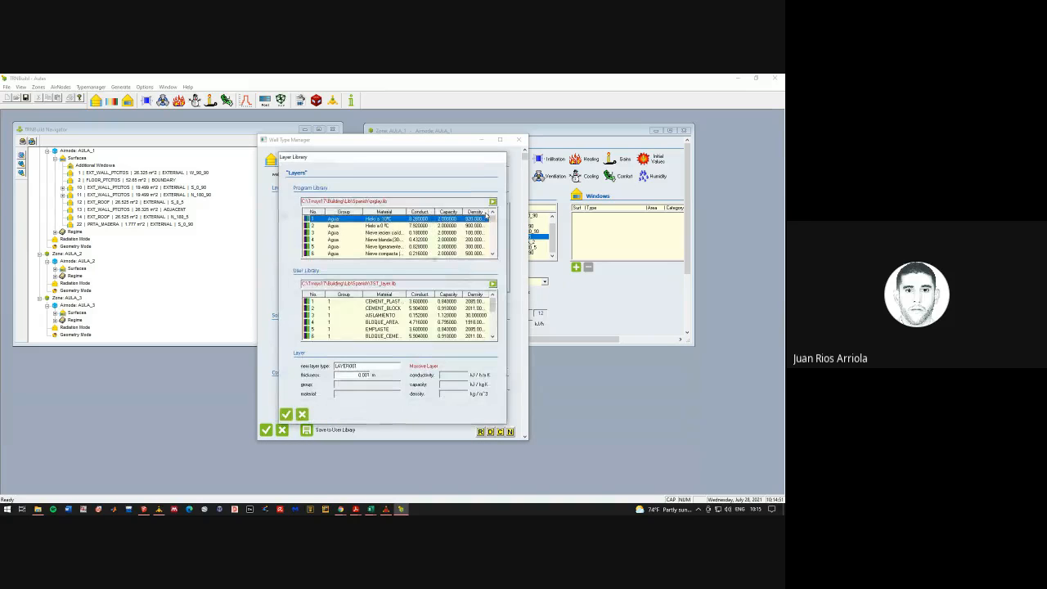
pyautogui.moveTo(493, 310); pyautogui.dragTo(493, 305)
pyautogui.click(493, 336)
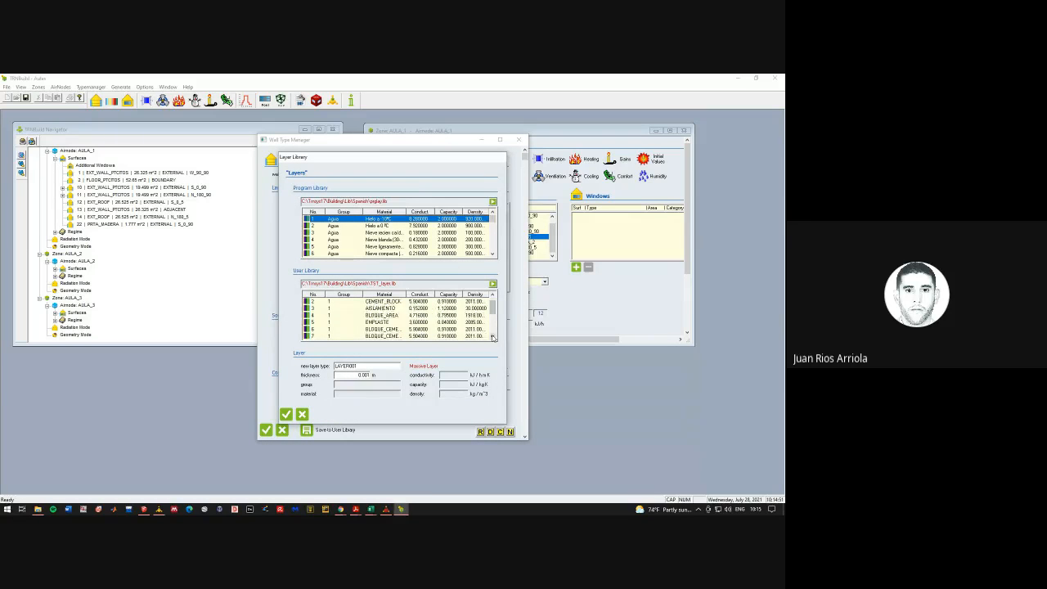
pyautogui.click(493, 336)
pyautogui.click(493, 336)
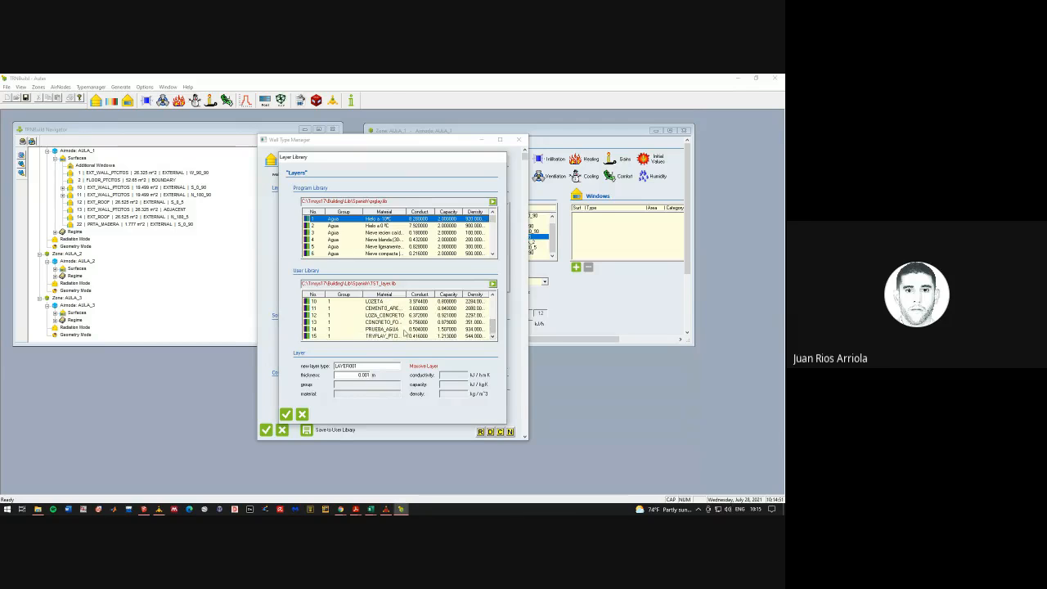
pyautogui.click(387, 330)
pyautogui.doubleClick(388, 329)
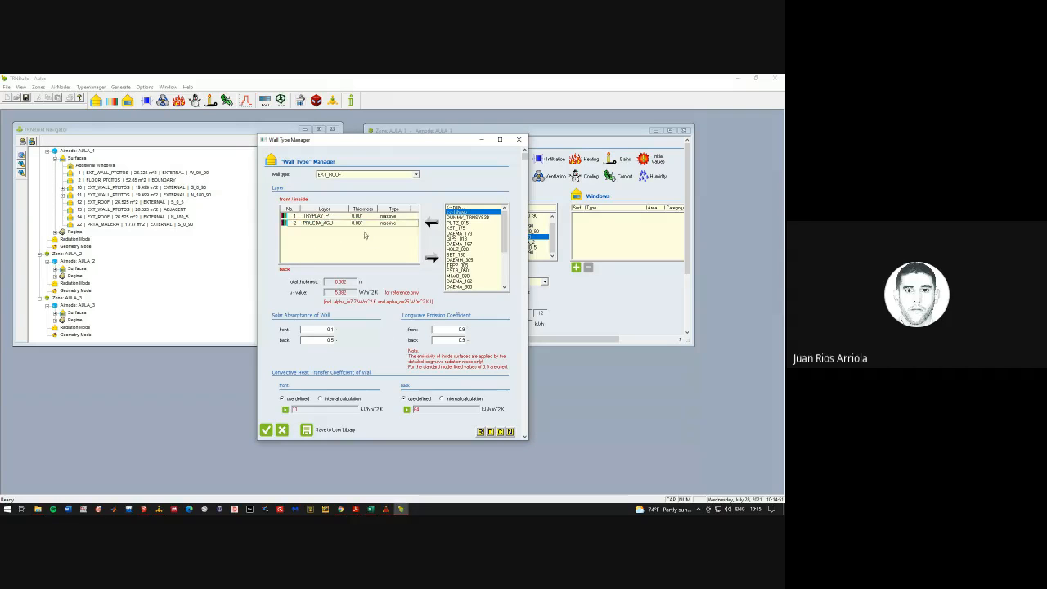
# Set the EXT_ROOF layer thicknesses to 0.025 m for TRYPLAY_PT and 0.010 m for PRUEBA_AGU
pyautogui.click(358, 218)
pyautogui.doubleClick(357, 217)
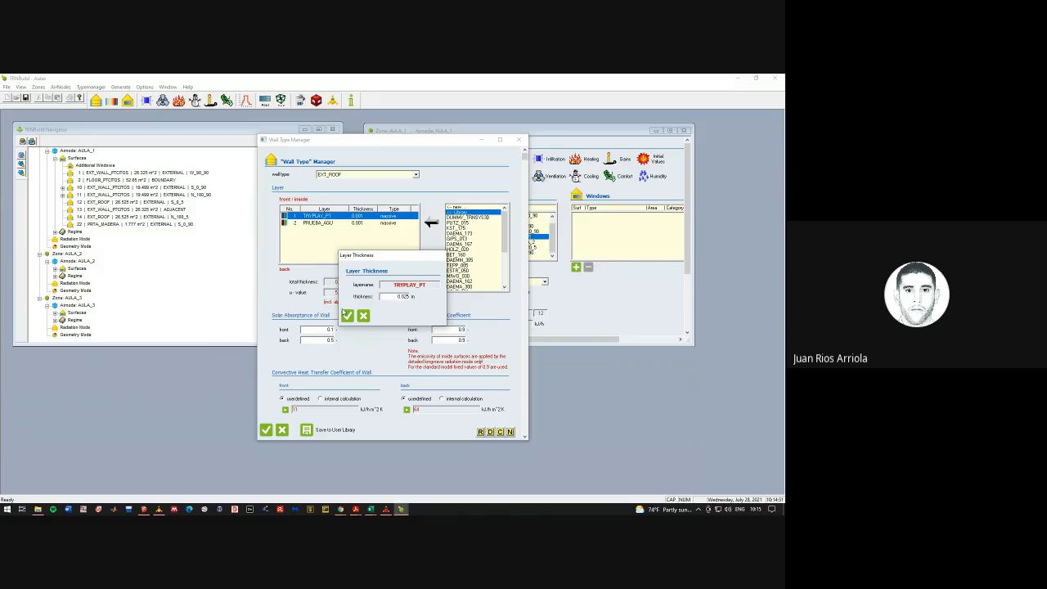
pyautogui.click(347, 315)
pyautogui.click(357, 223)
pyautogui.doubleClick(357, 223)
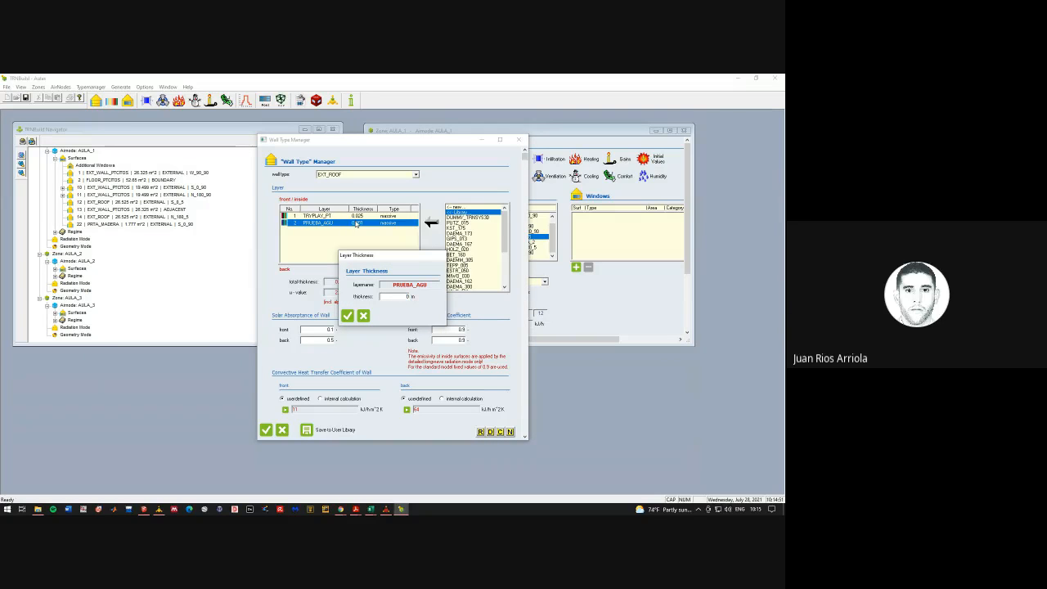
pyautogui.press('Return')
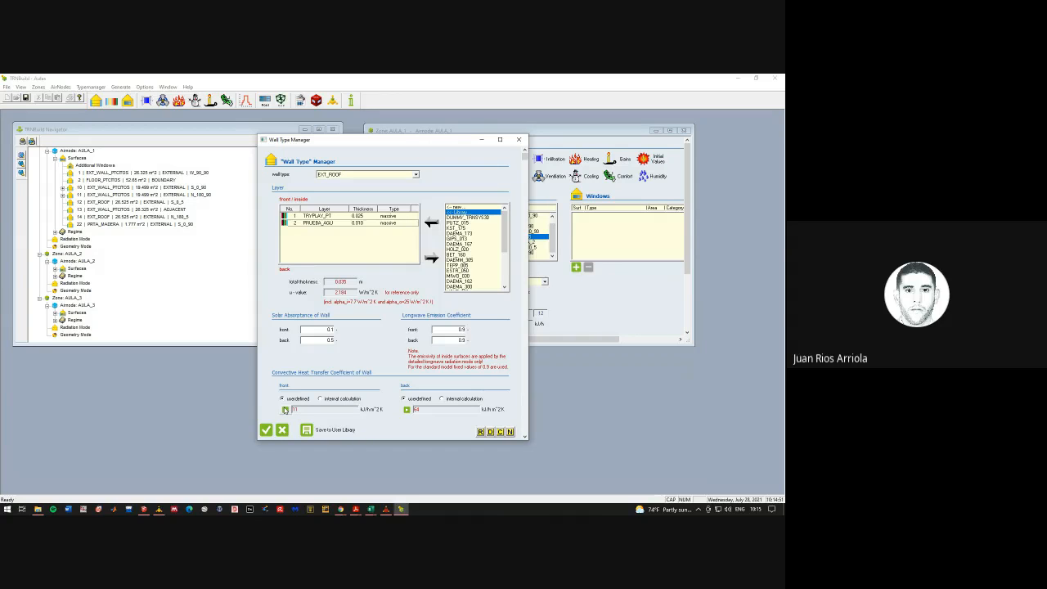
# Set the convective heat transfer coefficients of EXT_ROOF to 22.07 front and 81.72 back
pyautogui.click(284, 410)
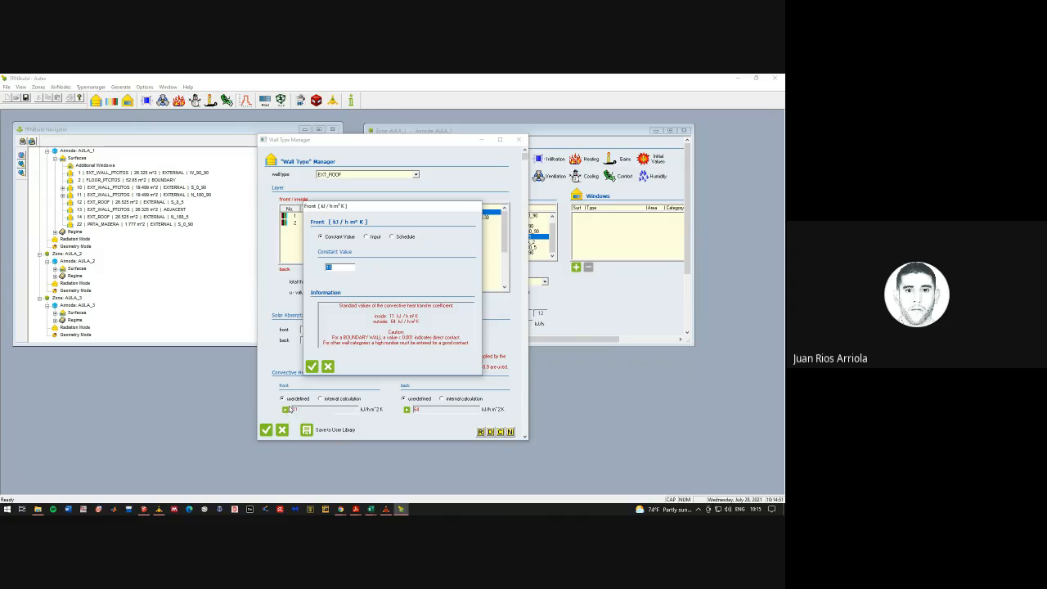
pyautogui.press('Return')
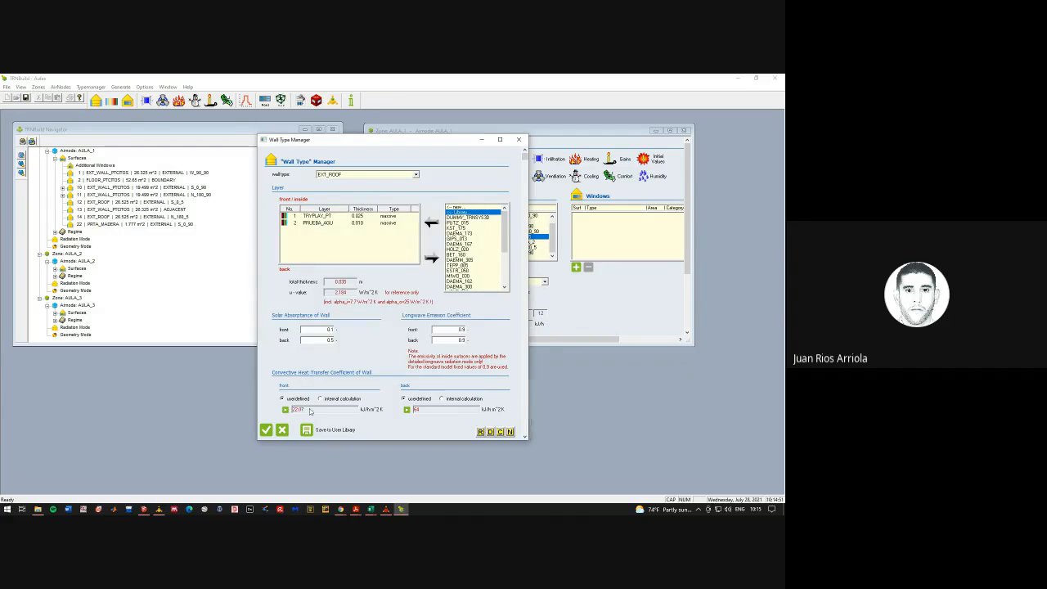
pyautogui.click(407, 410)
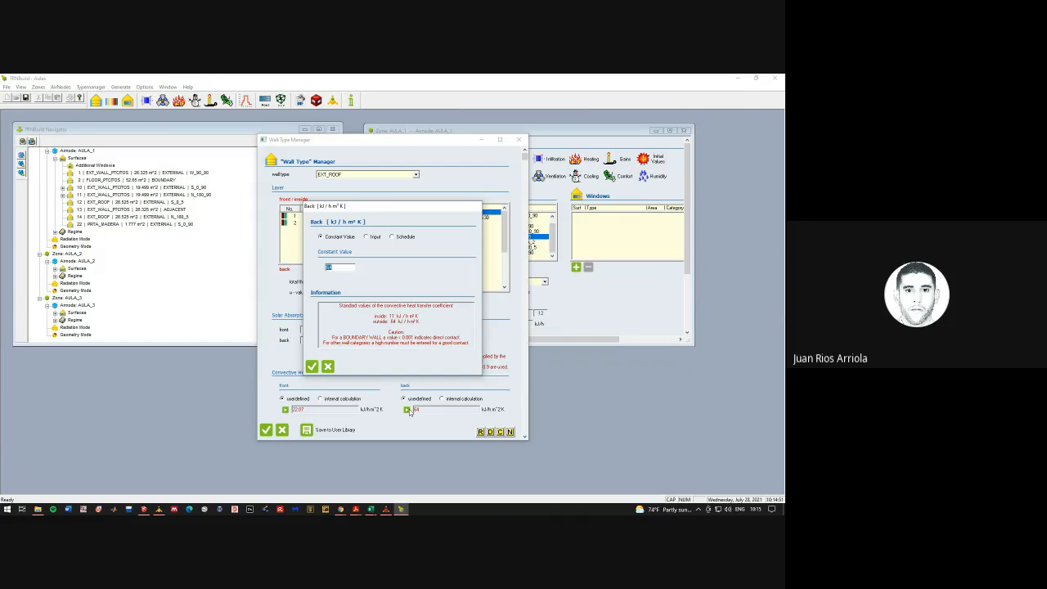
pyautogui.write('81.72')
pyautogui.click(312, 365)
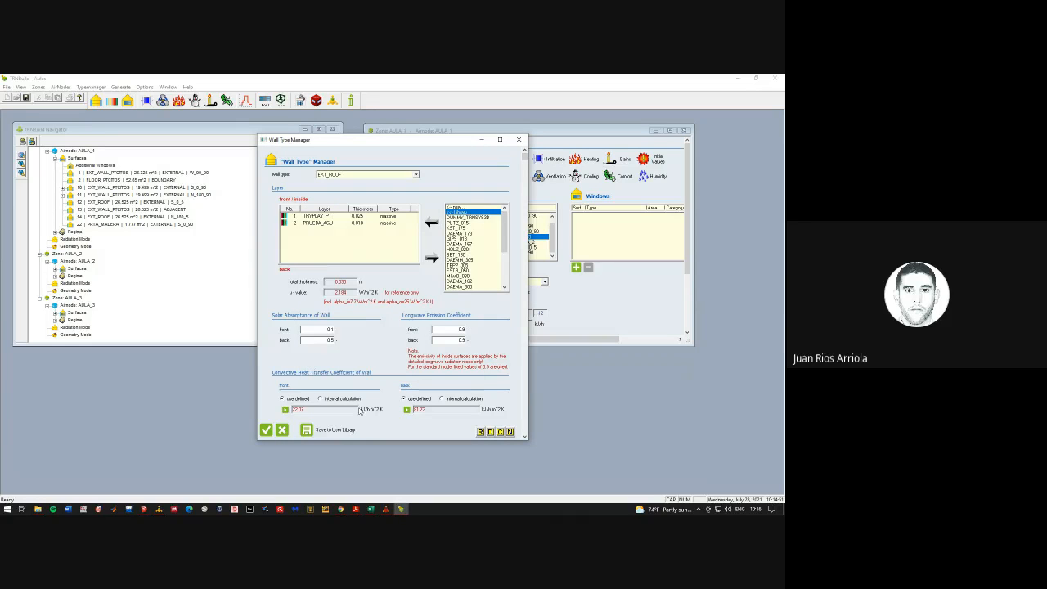
# Rename the wall type EXT_ROOF as EXT_ROOF_PTCITOS and accept the wall type definition
pyautogui.click(480, 432)
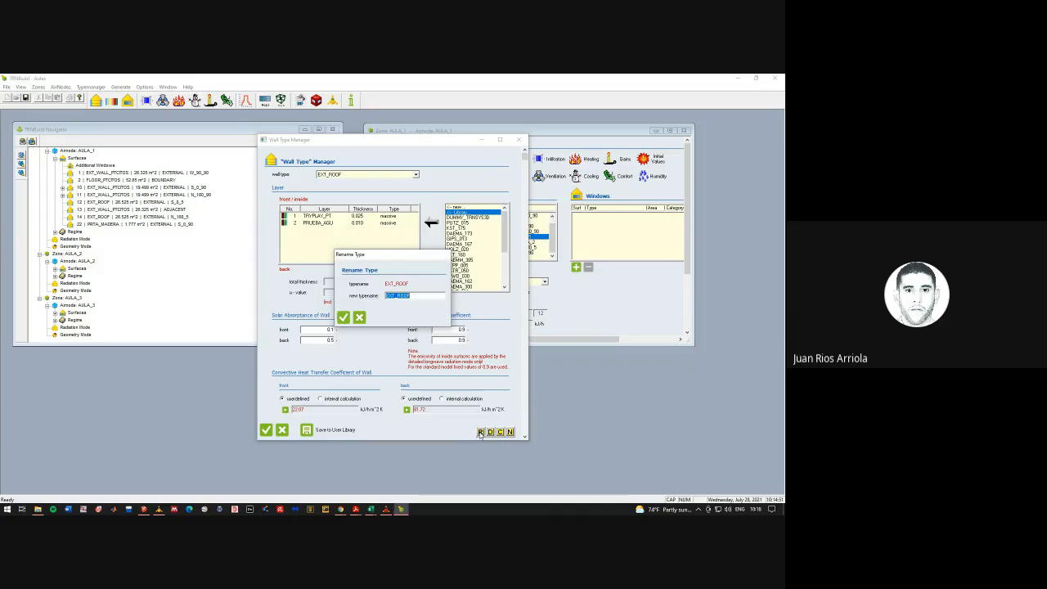
pyautogui.click(413, 296)
pyautogui.write('_PTCTOS')
pyautogui.press('Return')
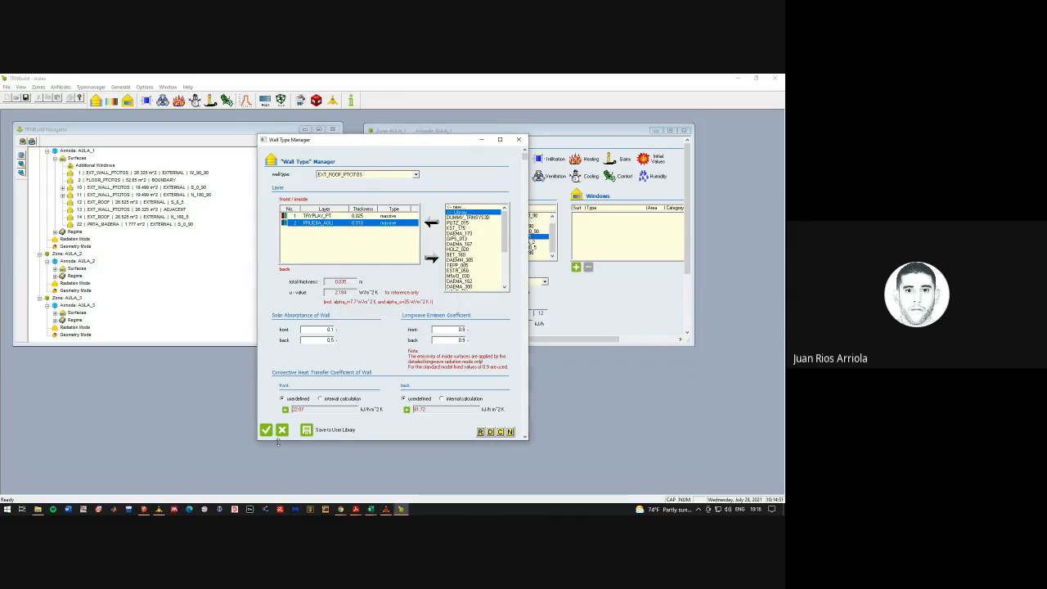
pyautogui.click(265, 430)
# Expand the surfaces of zone AULA_2 and assign the FLOOR_PTCITOS wall type to its boundary floor, surface 3
pyautogui.click(243, 259)
pyautogui.scroll(-1, 442, 235)
pyautogui.scroll(1, 442, 238)
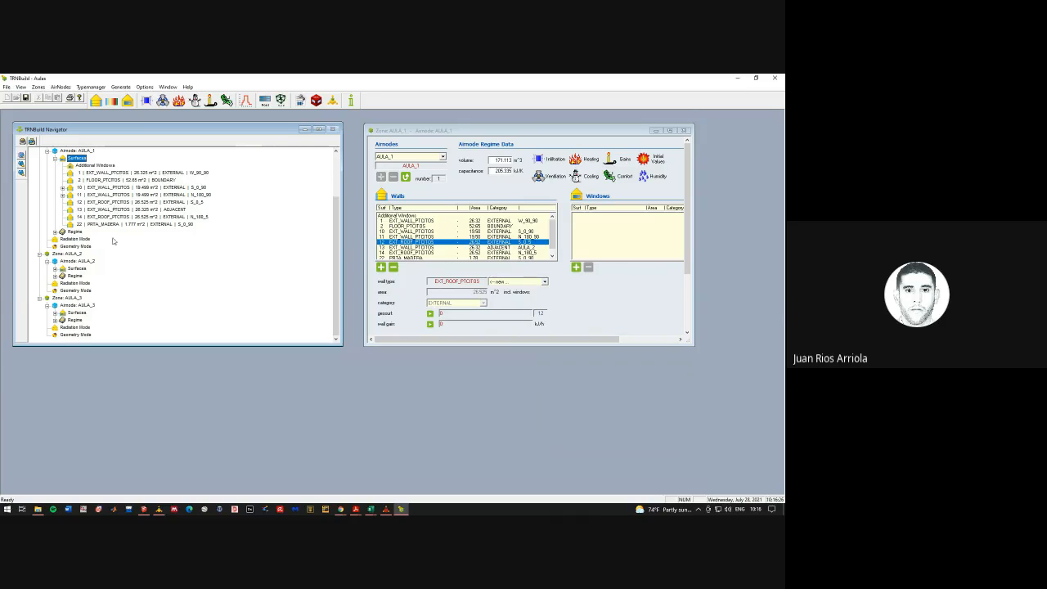
pyautogui.click(54, 268)
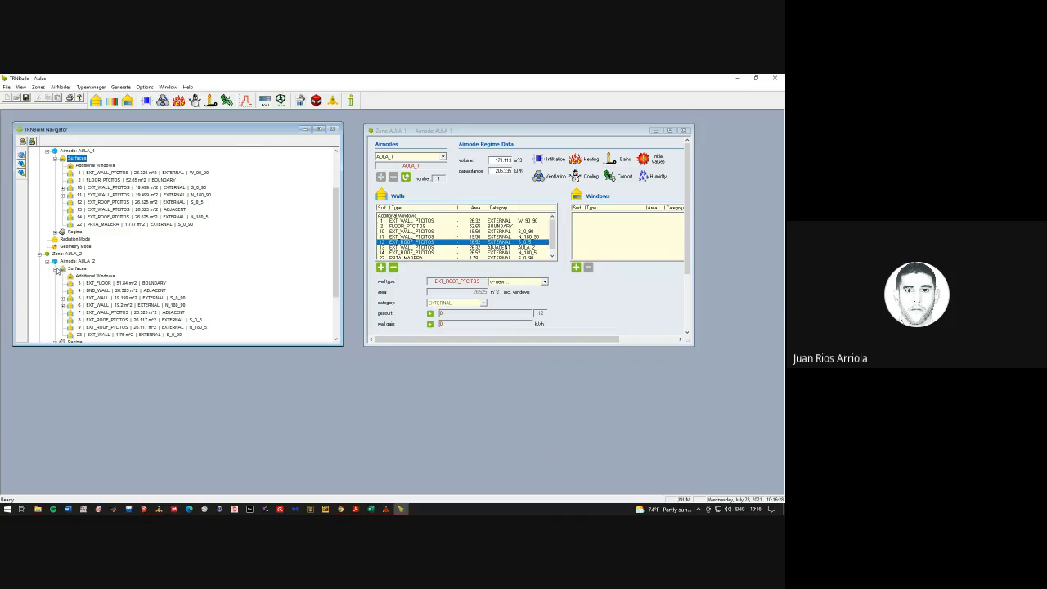
pyautogui.scroll(-2, 74, 280)
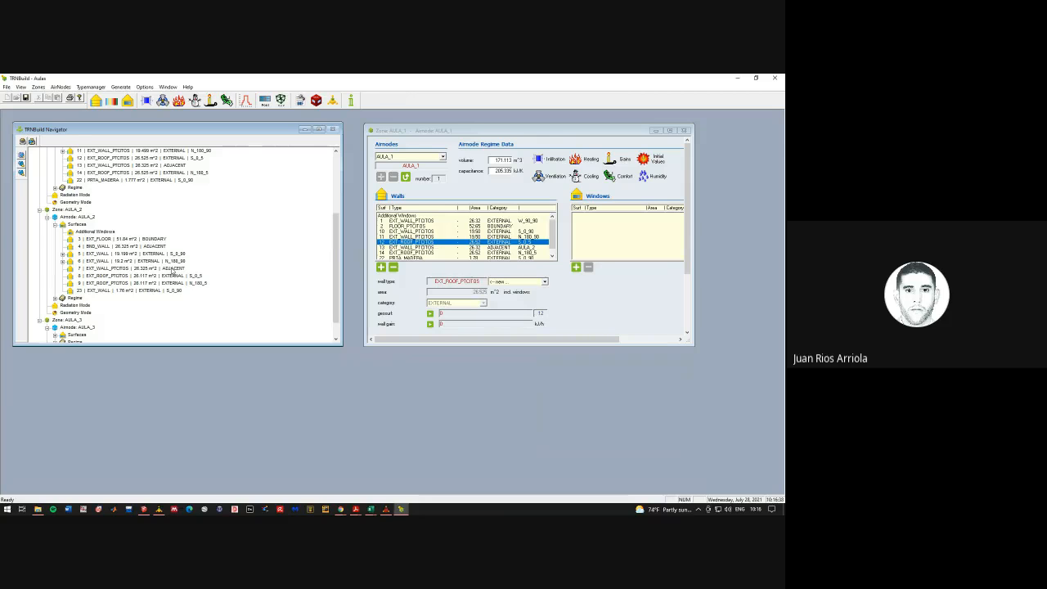
pyautogui.scroll(2, 174, 272)
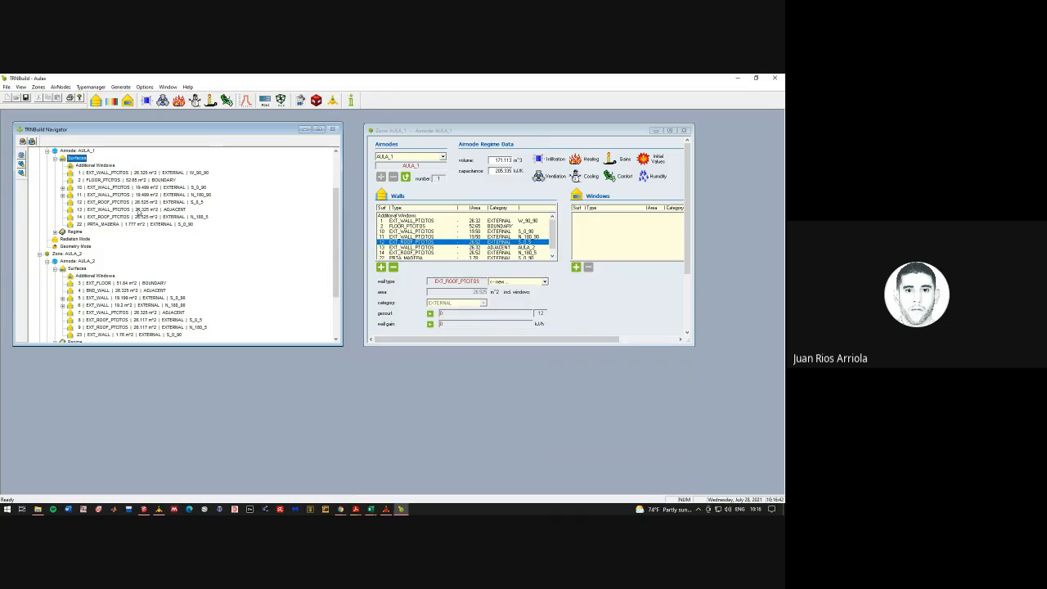
pyautogui.scroll(-2, 115, 215)
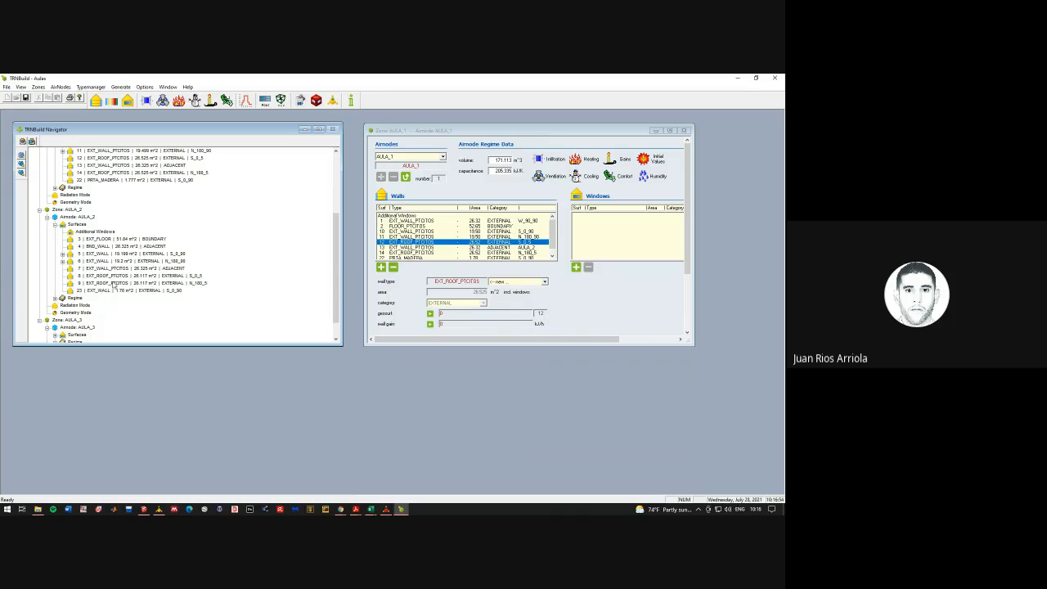
pyautogui.doubleClick(111, 239)
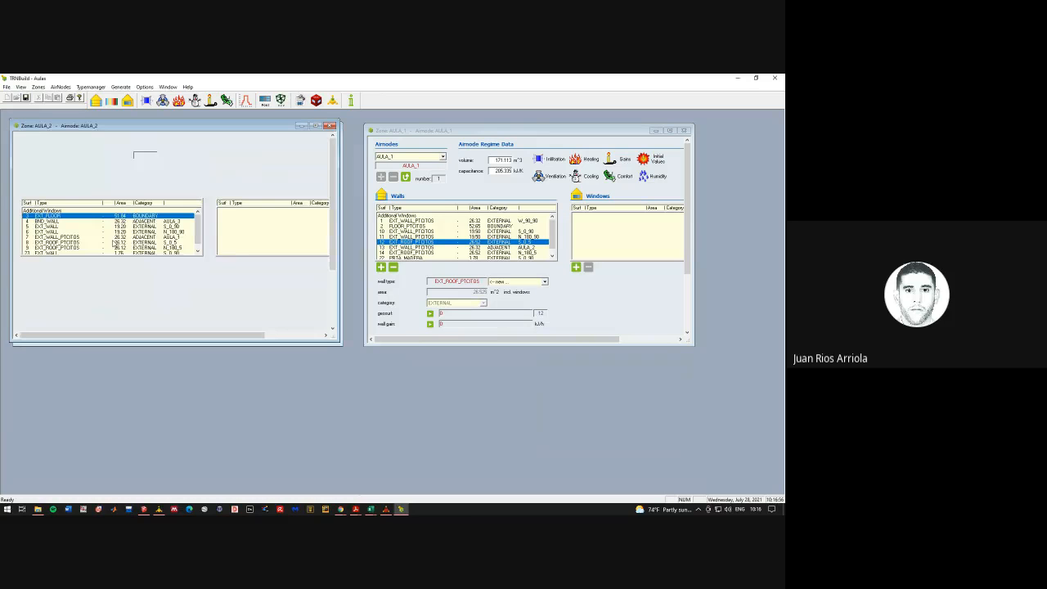
pyautogui.click(152, 278)
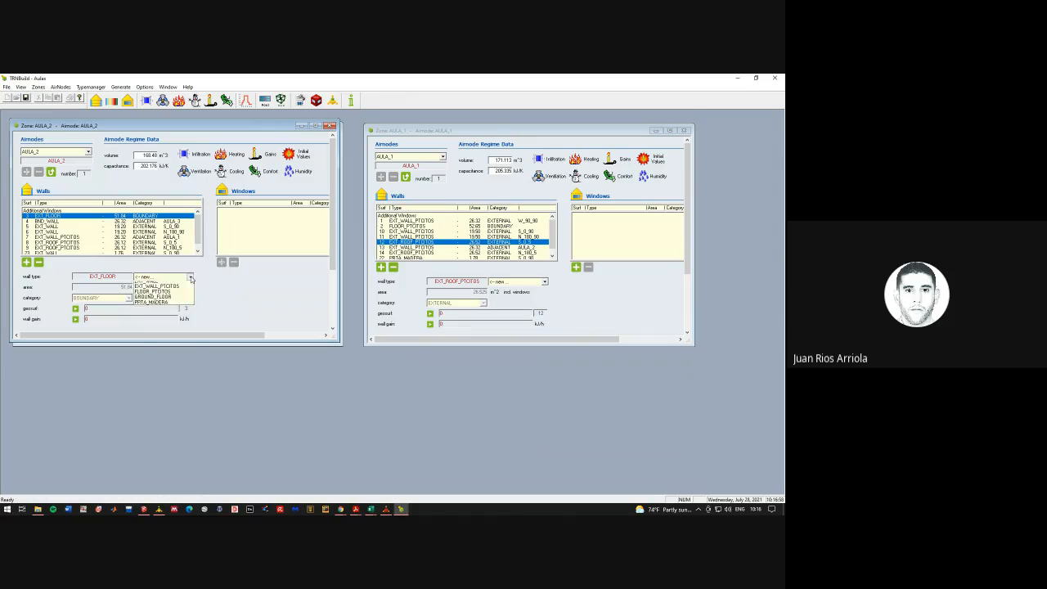
pyautogui.click(166, 331)
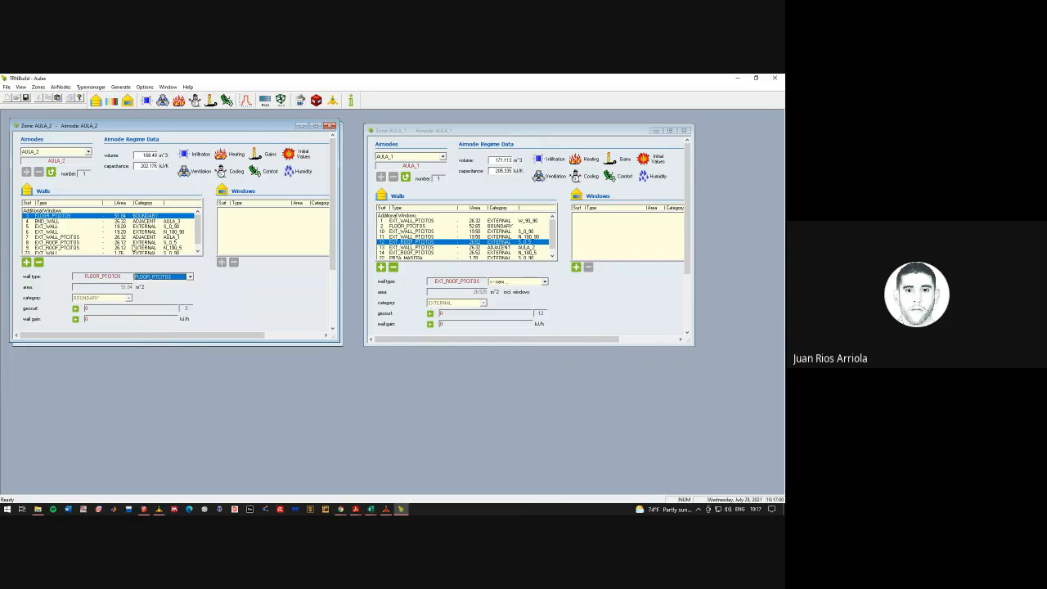
# Assign the EXT_WALL_PTCITOS wall type to surfaces 4, 5 and 6 of zone AULA_2
pyautogui.click(57, 222)
pyautogui.click(188, 278)
pyautogui.click(179, 328)
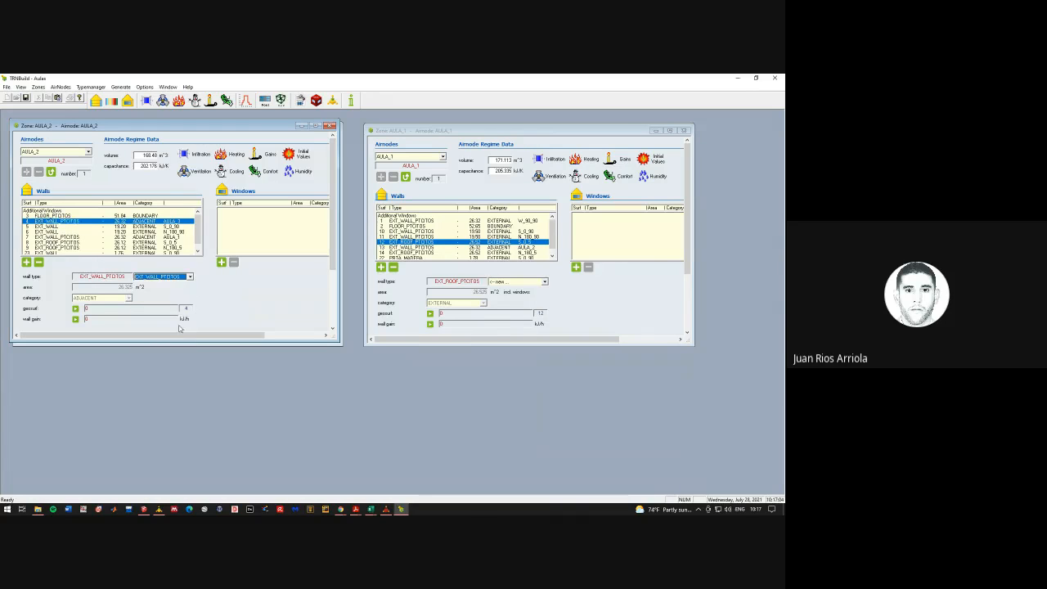
pyautogui.click(67, 226)
pyautogui.click(190, 276)
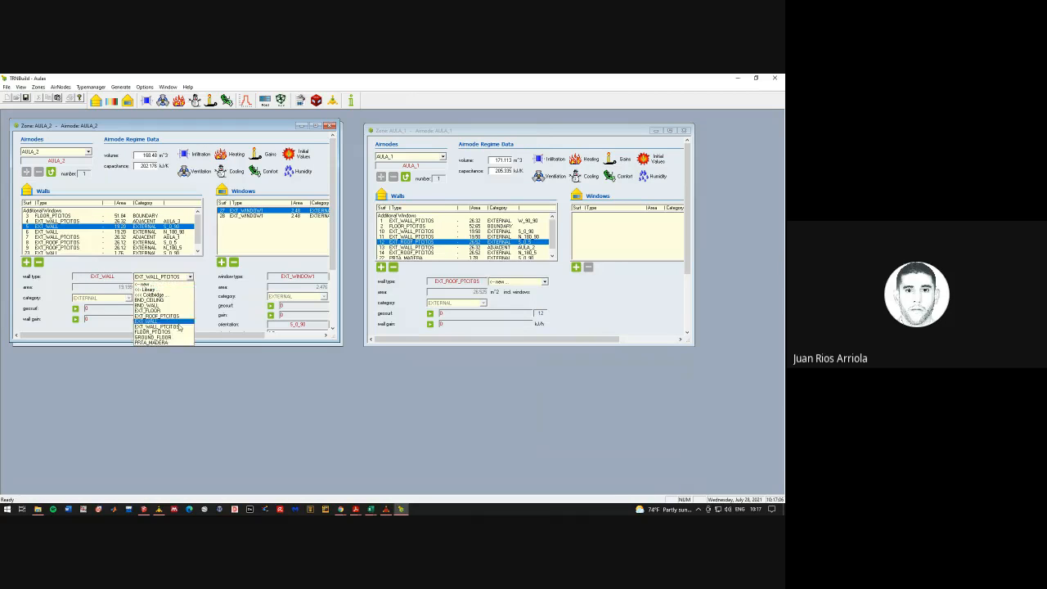
pyautogui.click(177, 327)
pyautogui.click(93, 233)
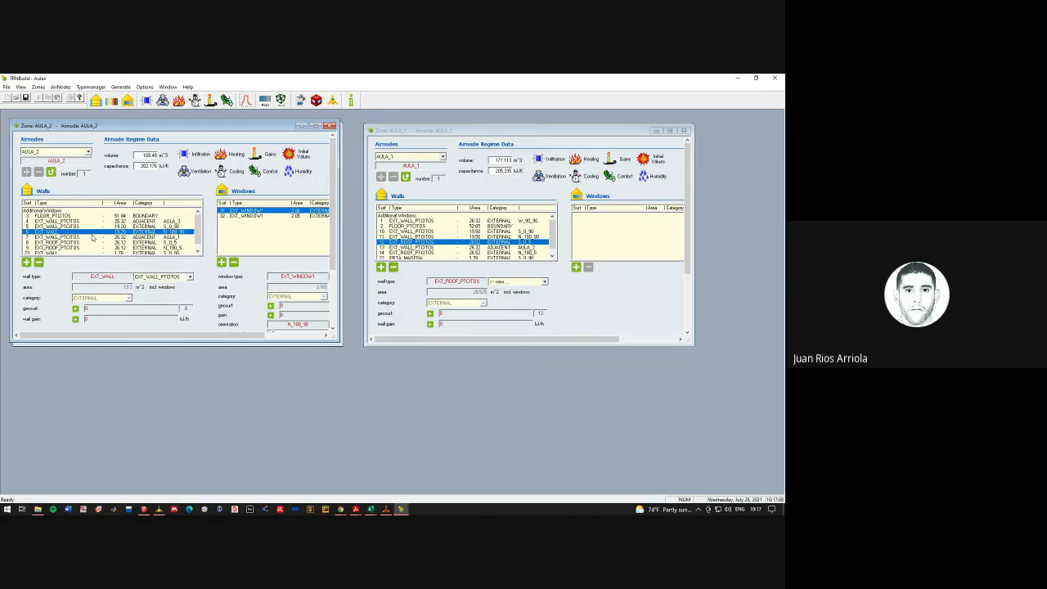
pyautogui.click(190, 277)
pyautogui.click(175, 326)
# Assign the PRTA_MADERA wall type to surface 23 of AULA_2 and close the zone window
pyautogui.scroll(-1, 108, 245)
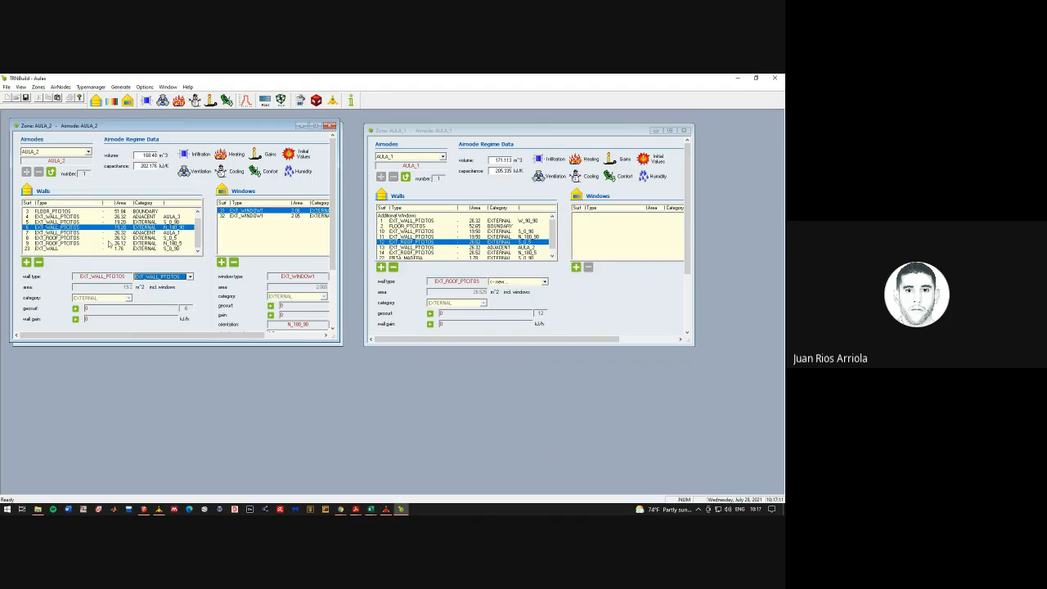
pyautogui.click(99, 233)
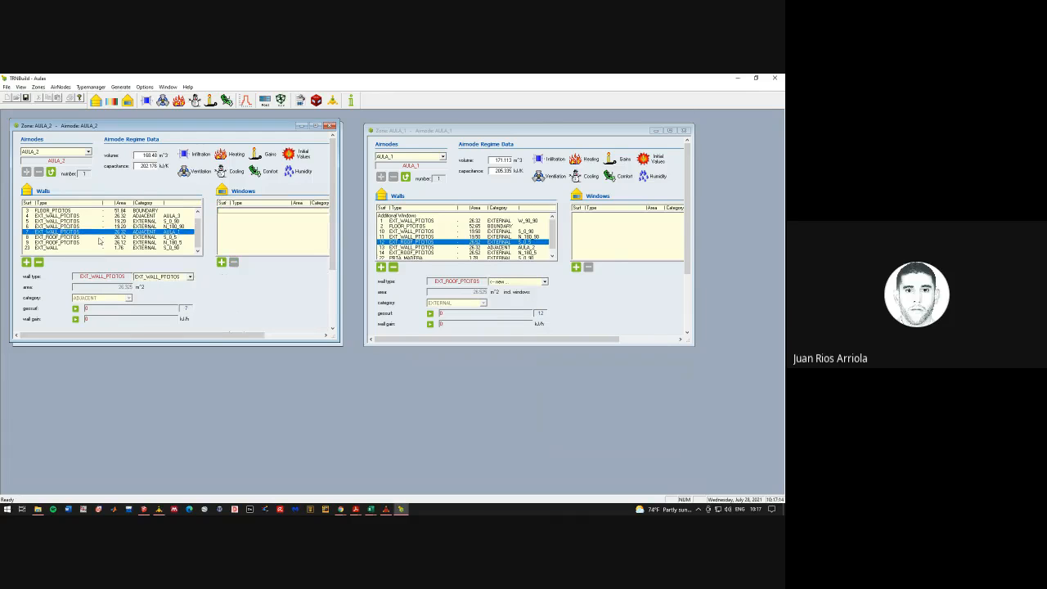
pyautogui.click(62, 247)
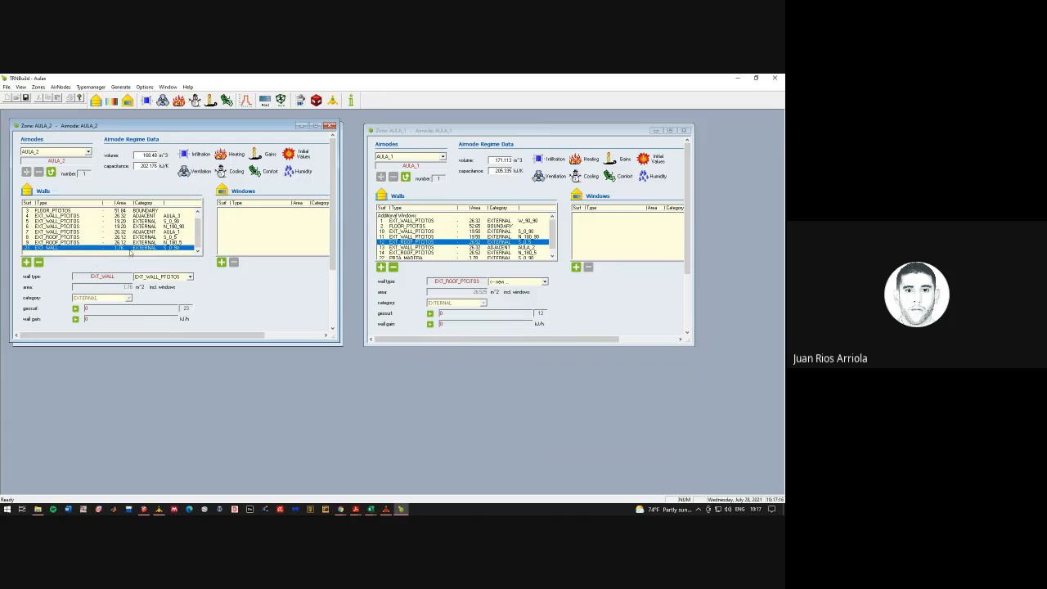
pyautogui.click(189, 276)
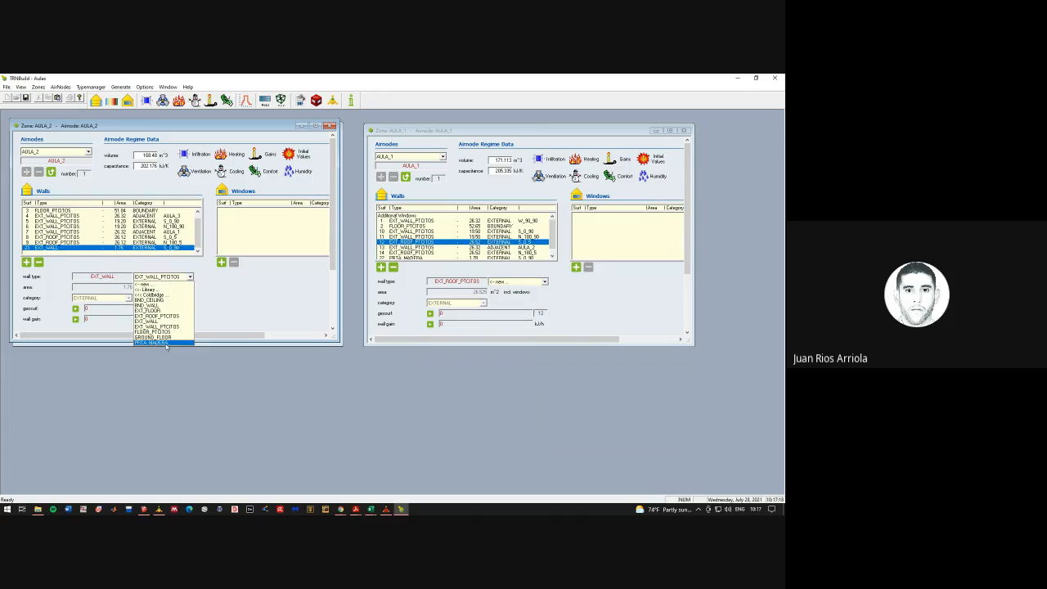
pyautogui.click(166, 342)
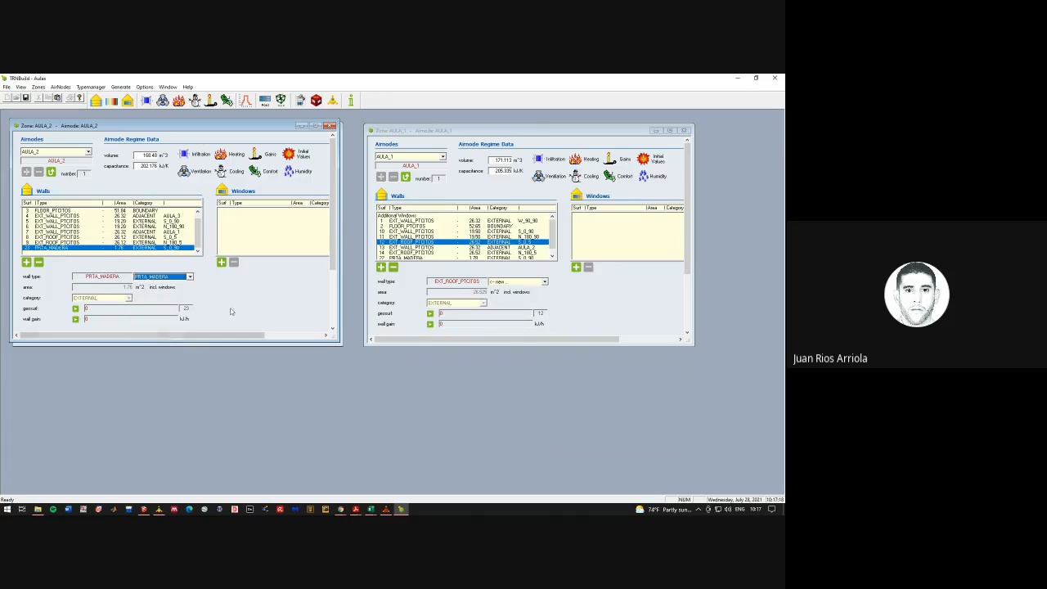
pyautogui.click(331, 125)
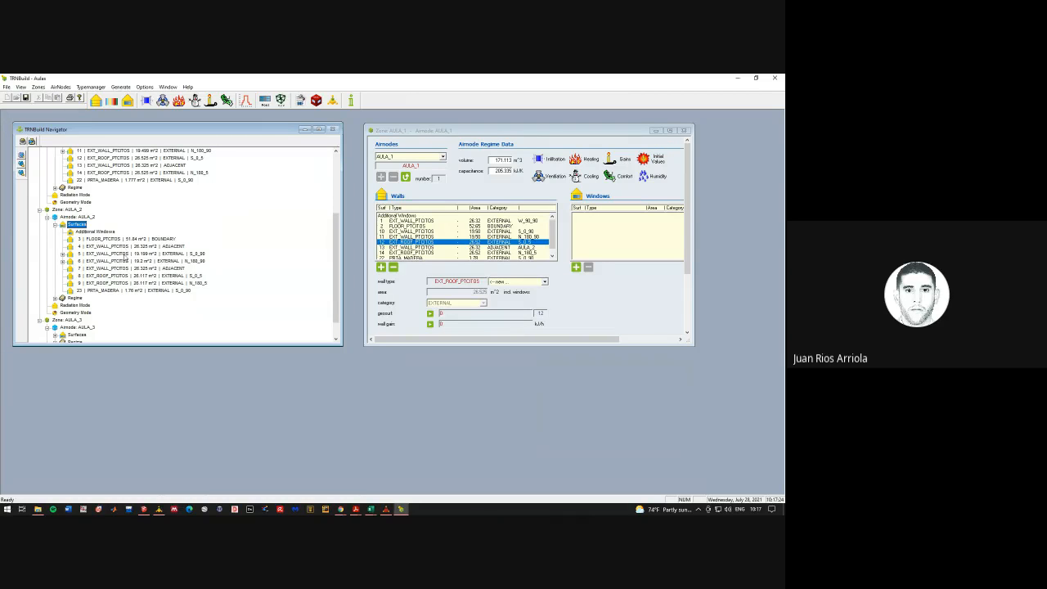
# Expand the surfaces of zone AULA_3 and assign the FLOOR_PTCITOS wall type to its boundary floor, surface 15
pyautogui.scroll(-1, 91, 305)
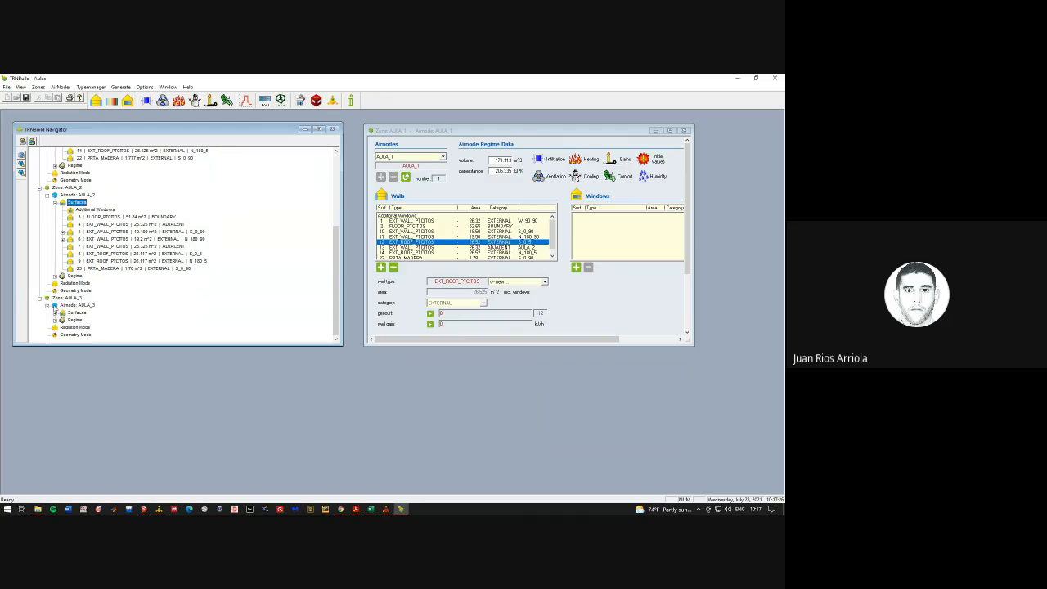
pyautogui.click(48, 306)
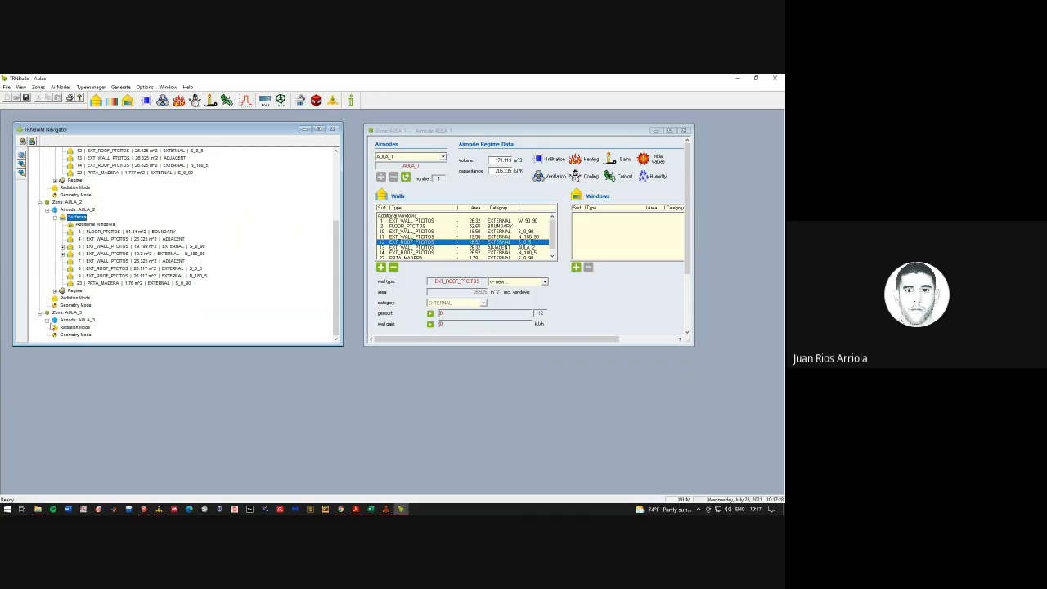
pyautogui.click(47, 321)
pyautogui.click(55, 314)
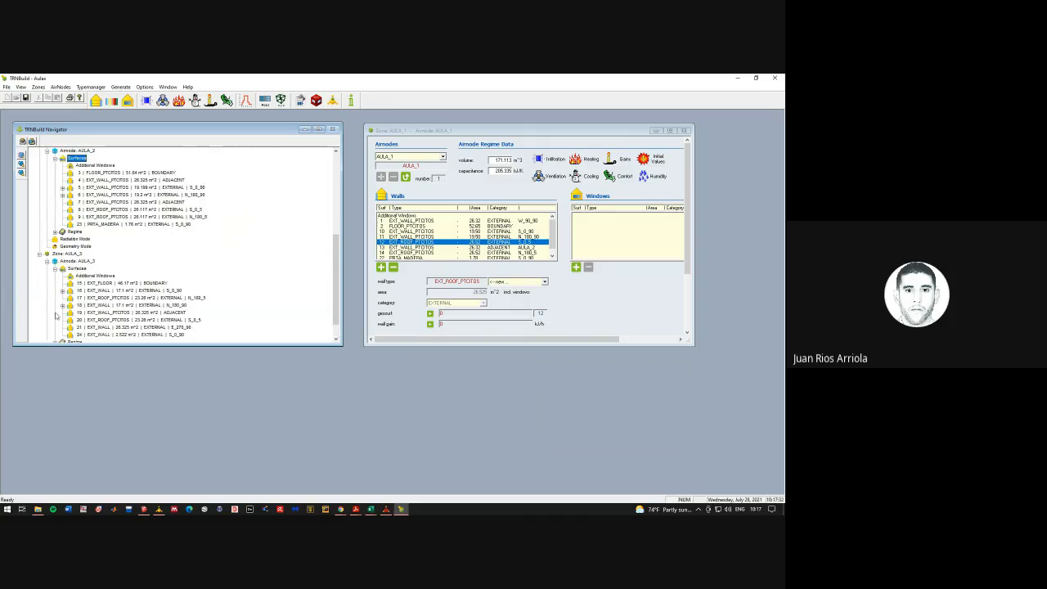
pyautogui.scroll(-1, 66, 311)
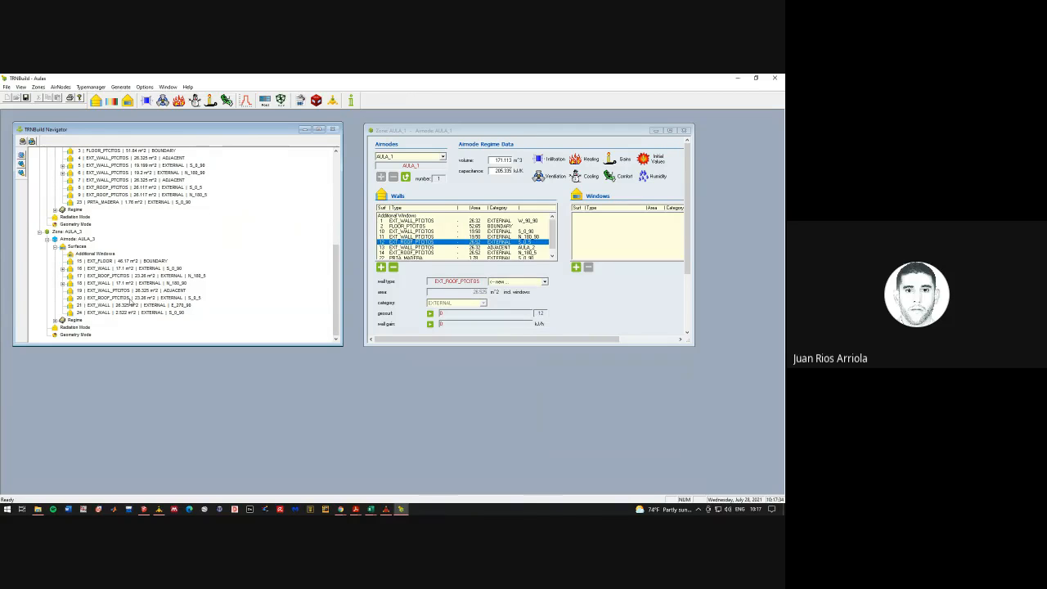
pyautogui.doubleClick(112, 261)
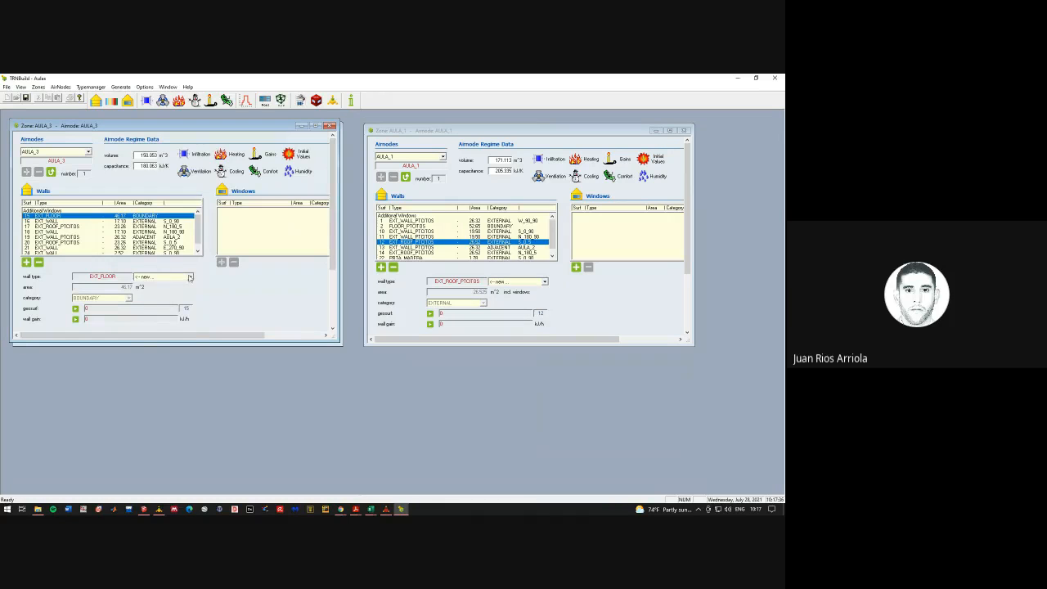
pyautogui.click(190, 278)
pyautogui.click(155, 331)
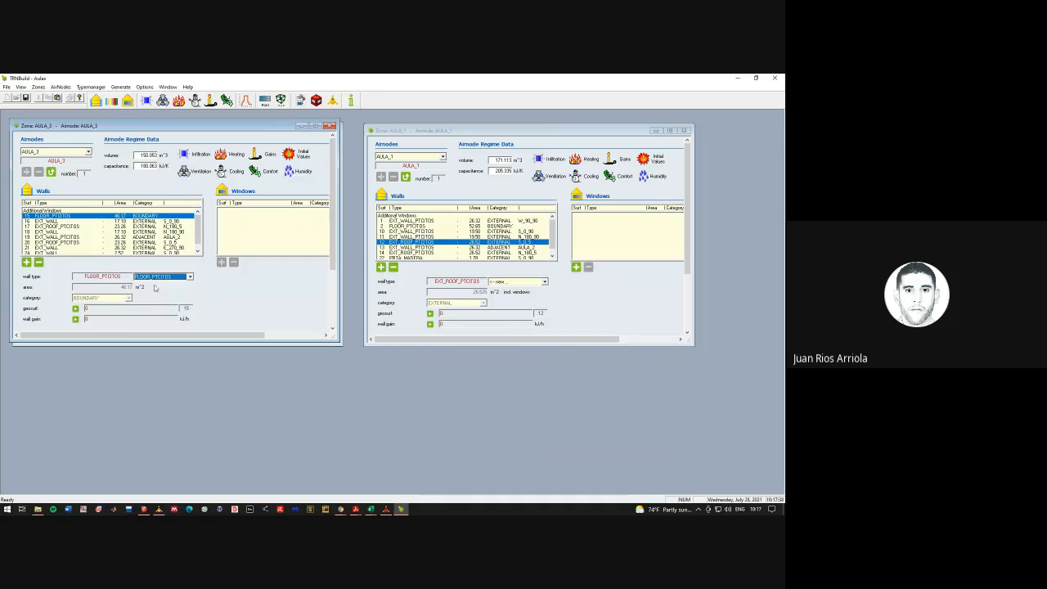
# Assign the EXT_WALL_PTCITOS wall type to surfaces 16, 18 and 21 of zone AULA_3
pyautogui.click(86, 221)
pyautogui.click(190, 276)
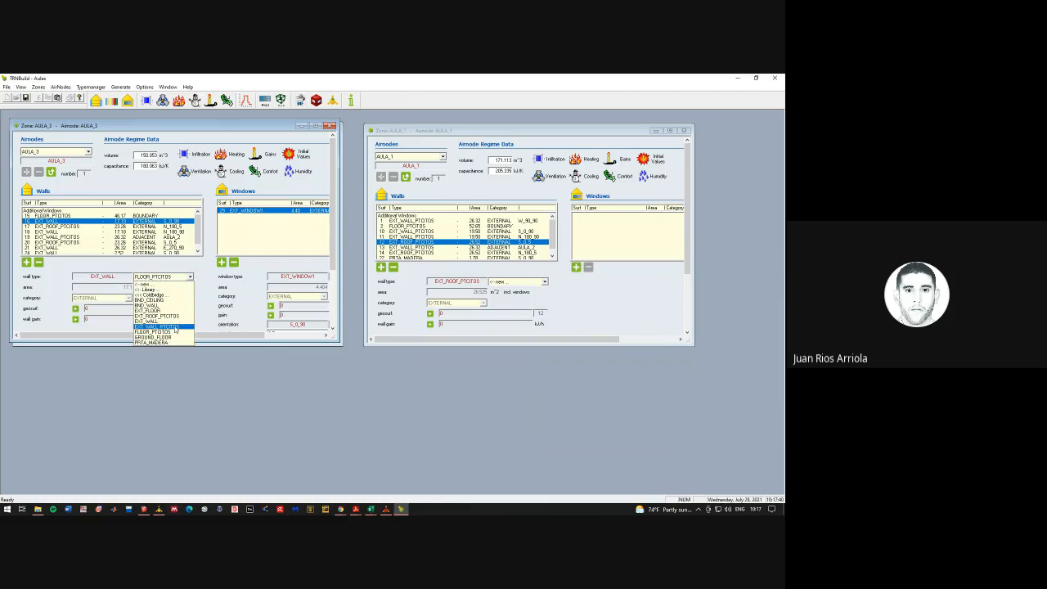
pyautogui.click(175, 327)
pyautogui.click(73, 231)
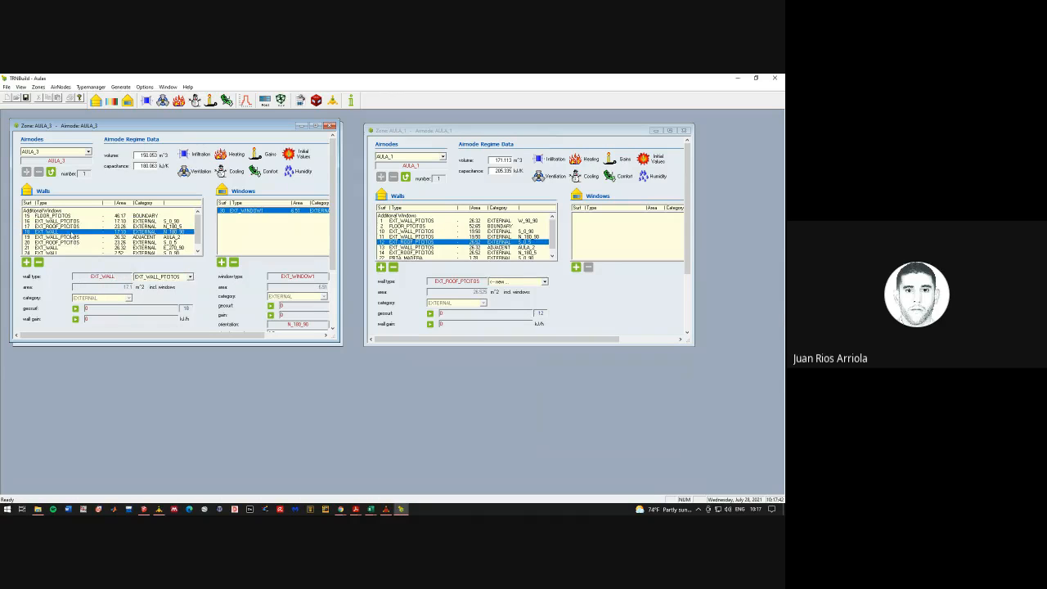
pyautogui.click(190, 276)
pyautogui.click(160, 321)
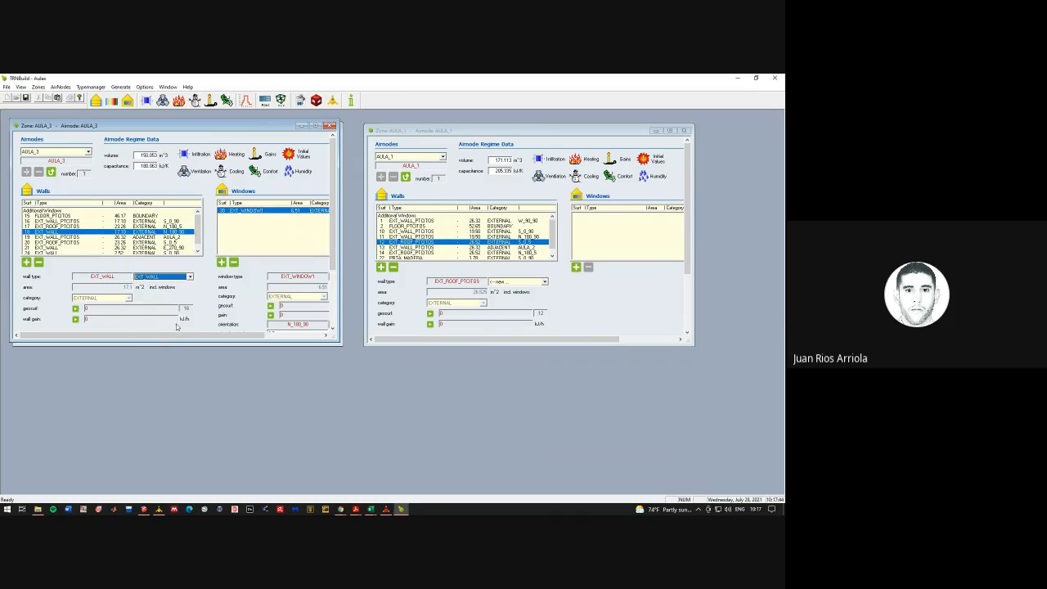
pyautogui.click(189, 277)
pyautogui.click(174, 327)
pyautogui.click(96, 248)
pyautogui.click(189, 277)
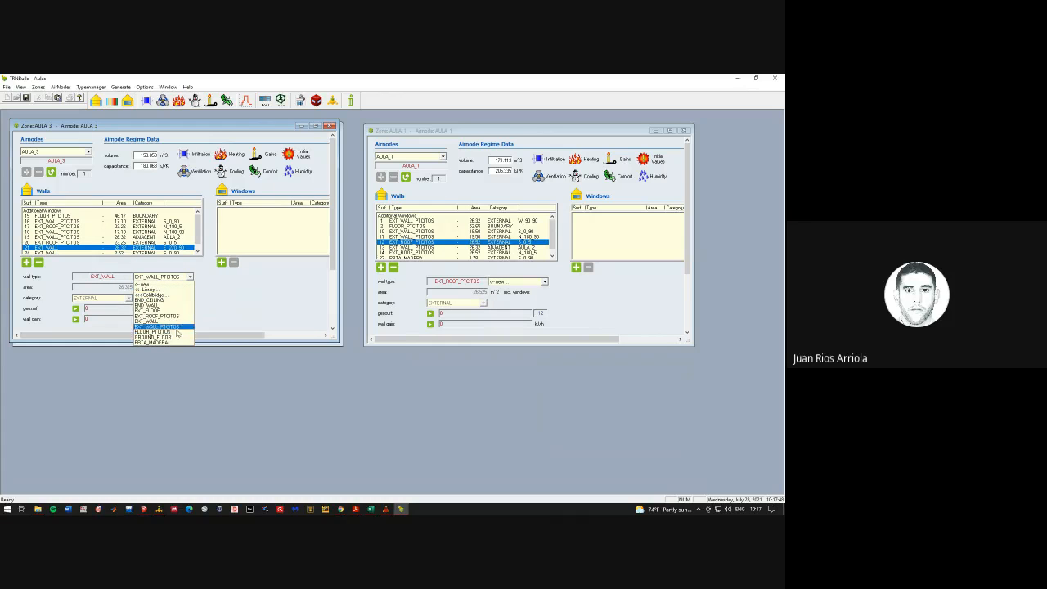
pyautogui.click(160, 326)
# Assign the PRTA_MADERA wall type to surface 24 of zone AULA_3
pyautogui.scroll(-1, 166, 253)
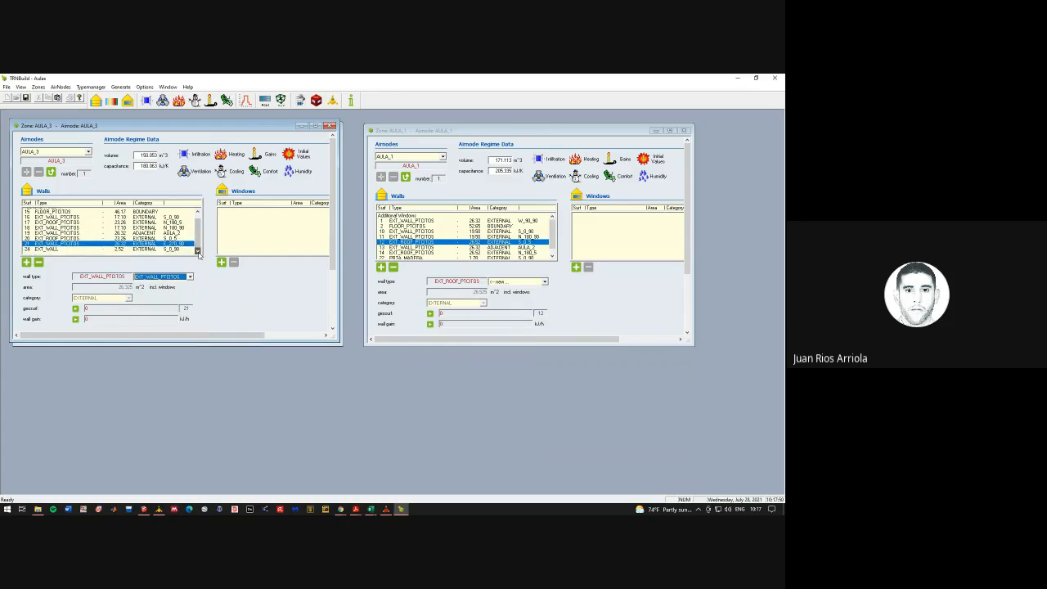
pyautogui.click(154, 248)
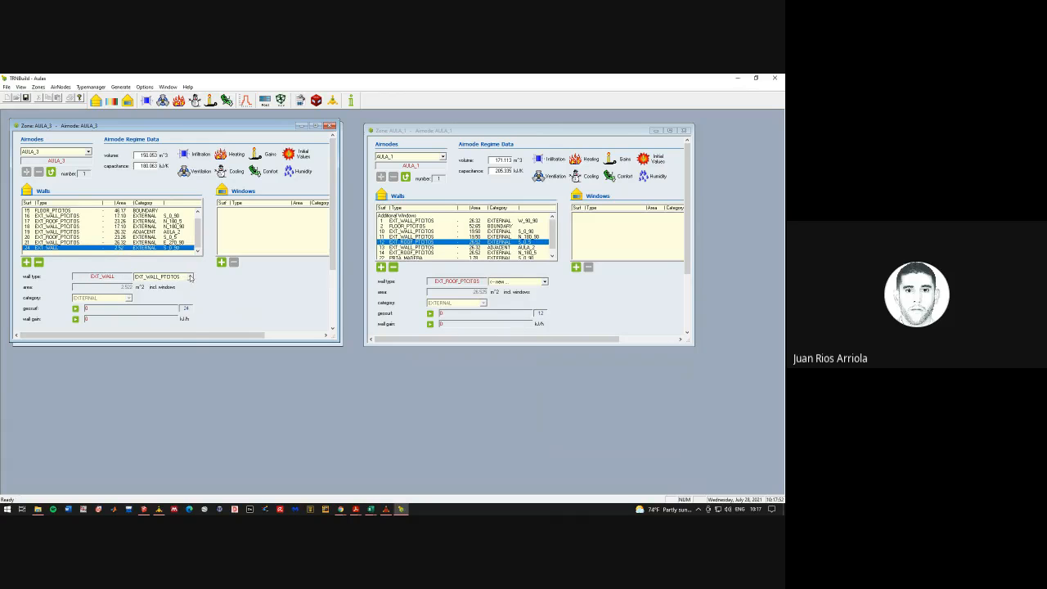
pyautogui.click(190, 277)
pyautogui.click(193, 331)
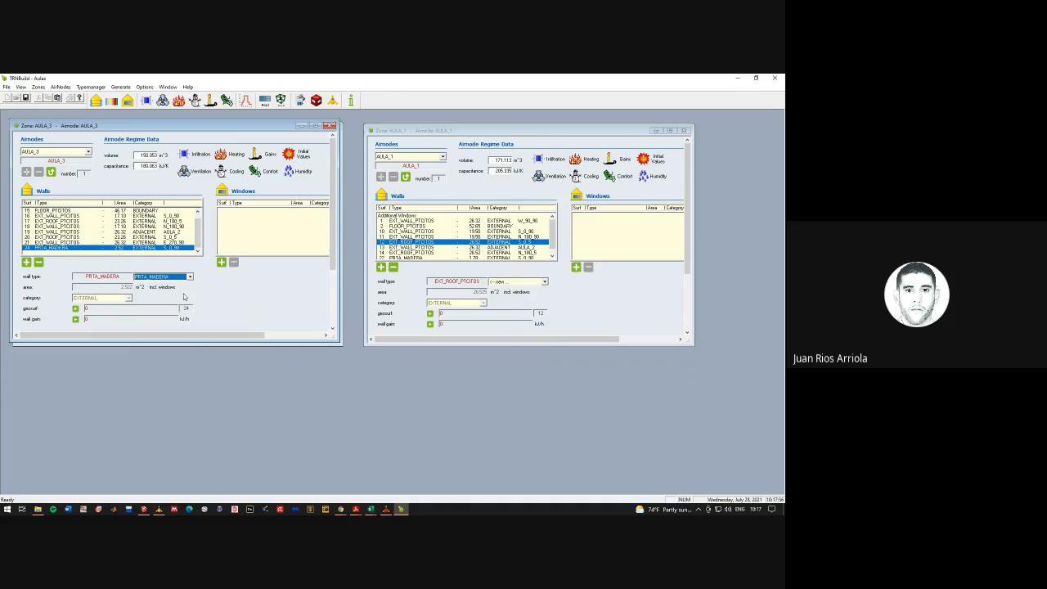
# Close the AULA_3 zone window, save the building model and exit TRNBuild to Simulation Studio
pyautogui.click(329, 125)
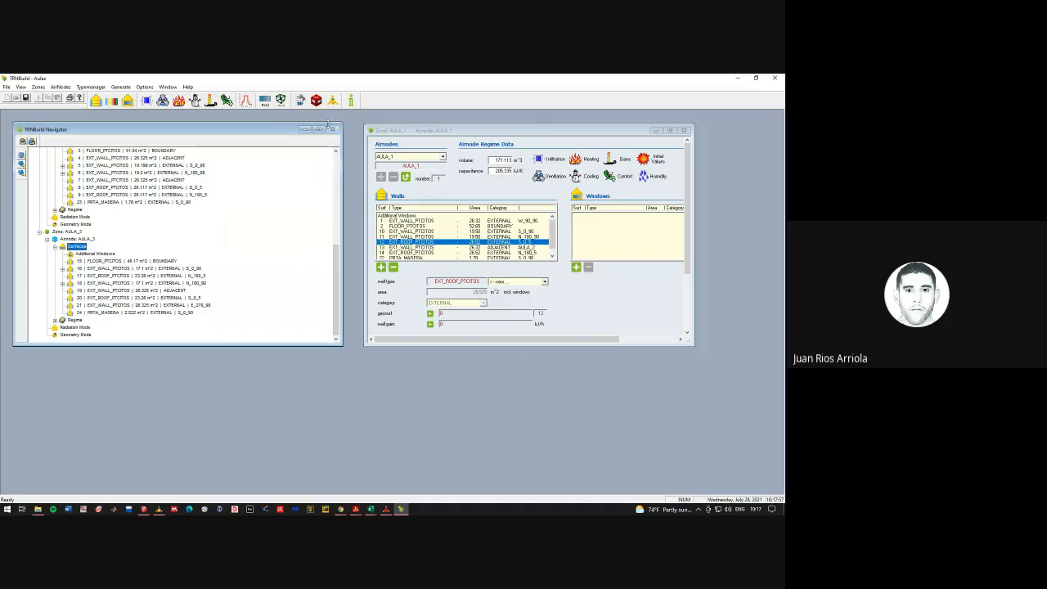
pyautogui.click(25, 98)
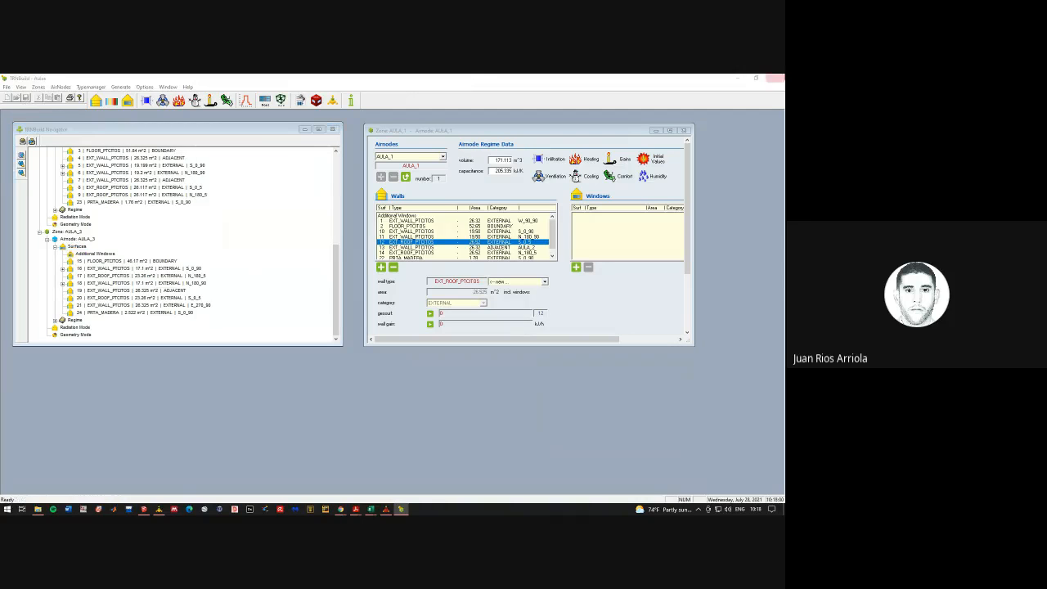
pyautogui.click(349, 320)
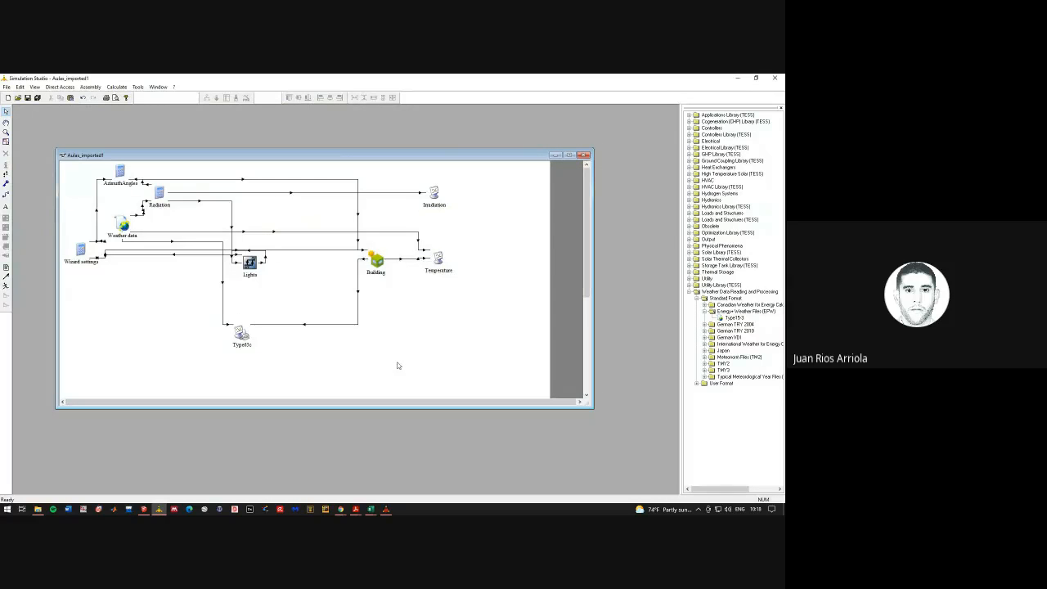
# Edit the online print output file name in the Type65c plotter's external files and close its settings
pyautogui.doubleClick(242, 336)
pyautogui.click(400, 226)
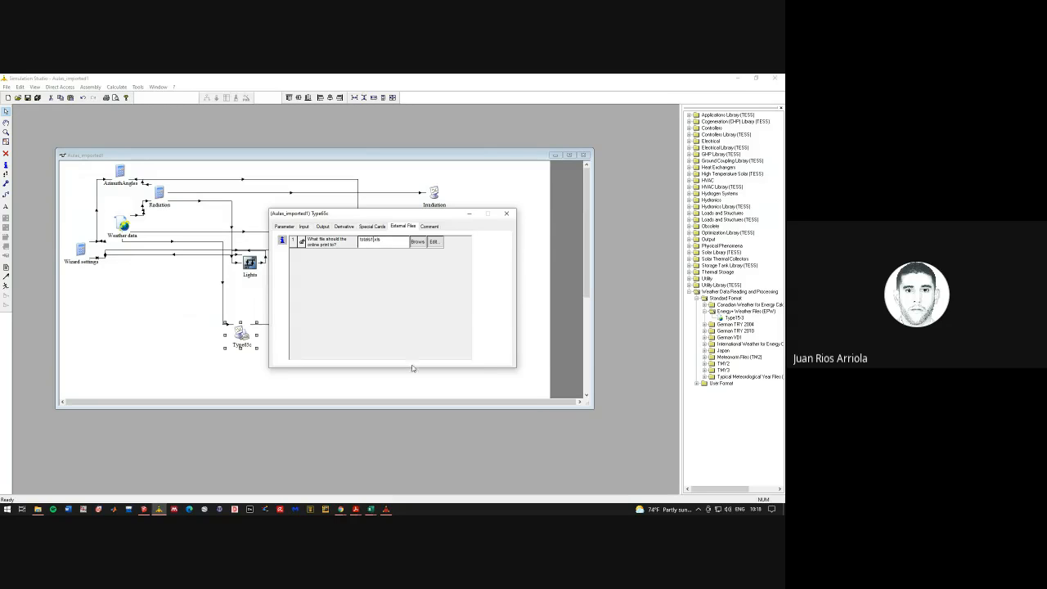
pyautogui.press('capslock')
pyautogui.press('BackSpace')
pyautogui.press('BackSpace')
pyautogui.press('BackSpace')
pyautogui.press('BackSpace')
pyautogui.click(507, 214)
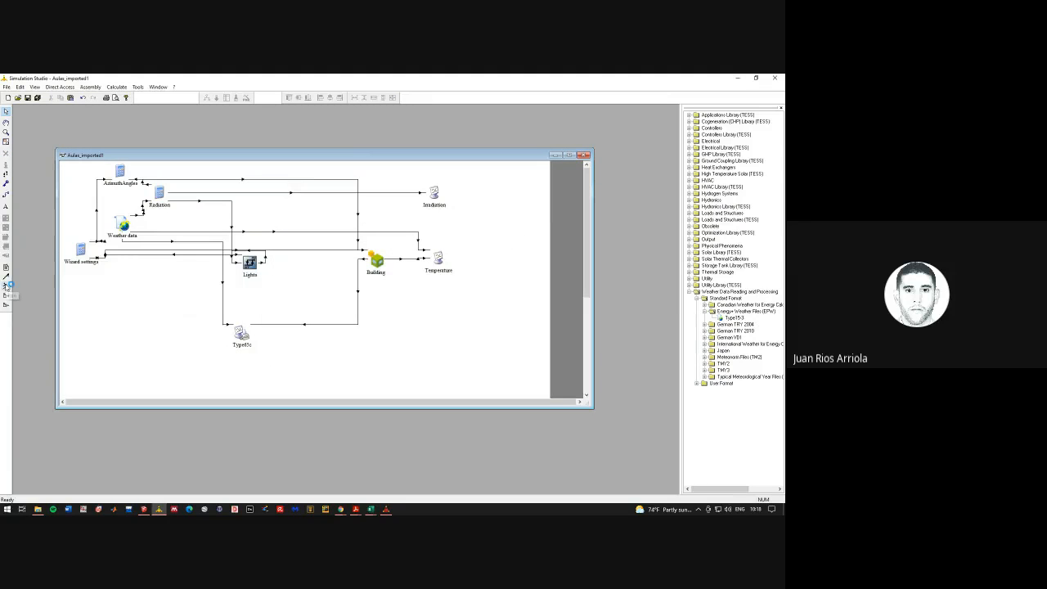
# Run the simulation, set the left axis maximum of Graph 1 to 50, and keep the online plotter open on completion
pyautogui.click(6, 286)
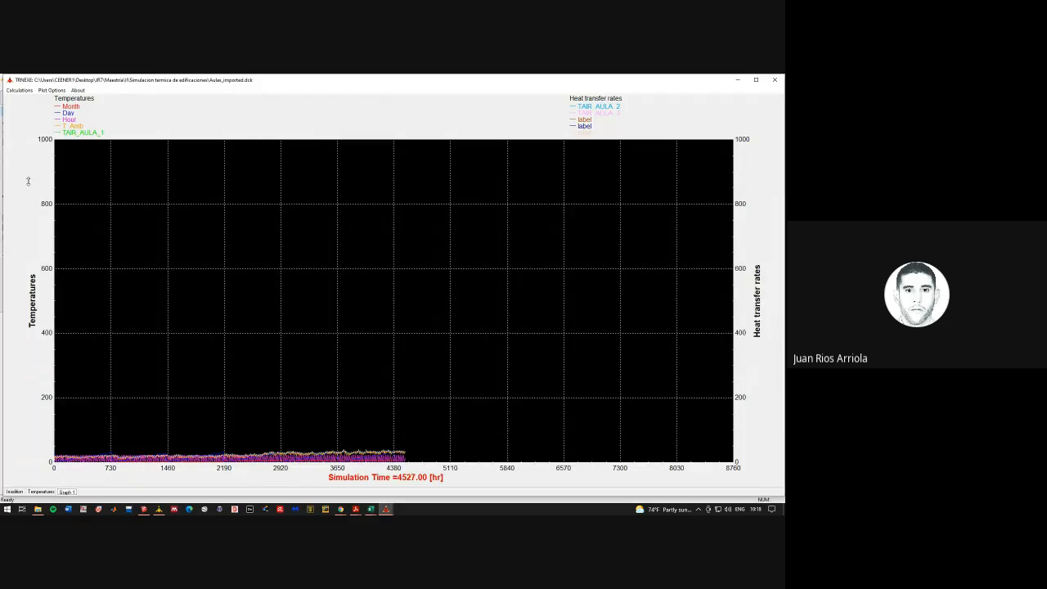
pyautogui.click(49, 406)
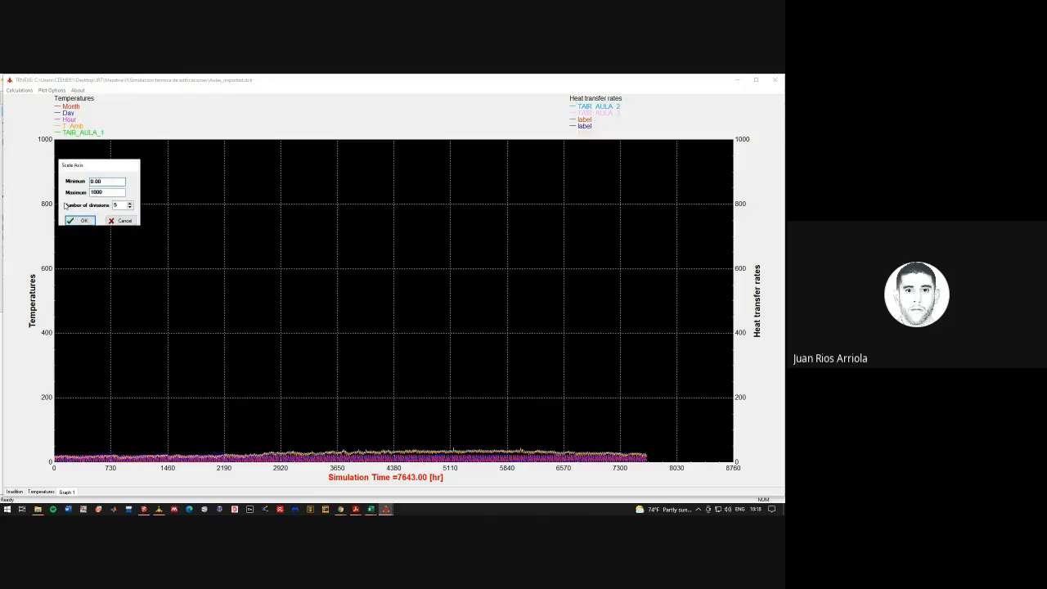
pyautogui.moveTo(109, 193); pyautogui.dragTo(61, 196)
pyautogui.write('50')
pyautogui.click(80, 220)
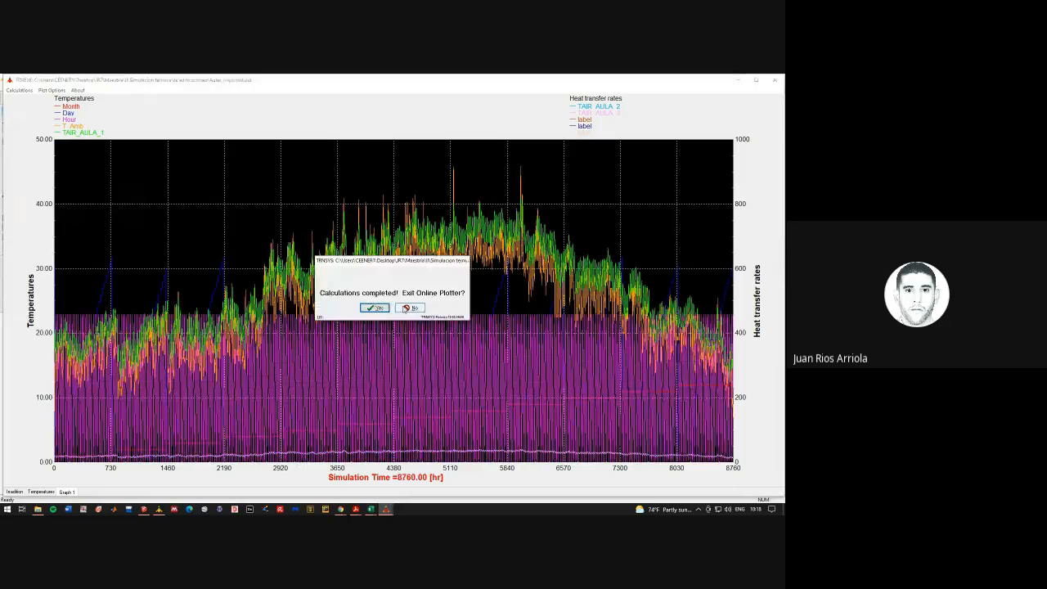
pyautogui.click(403, 309)
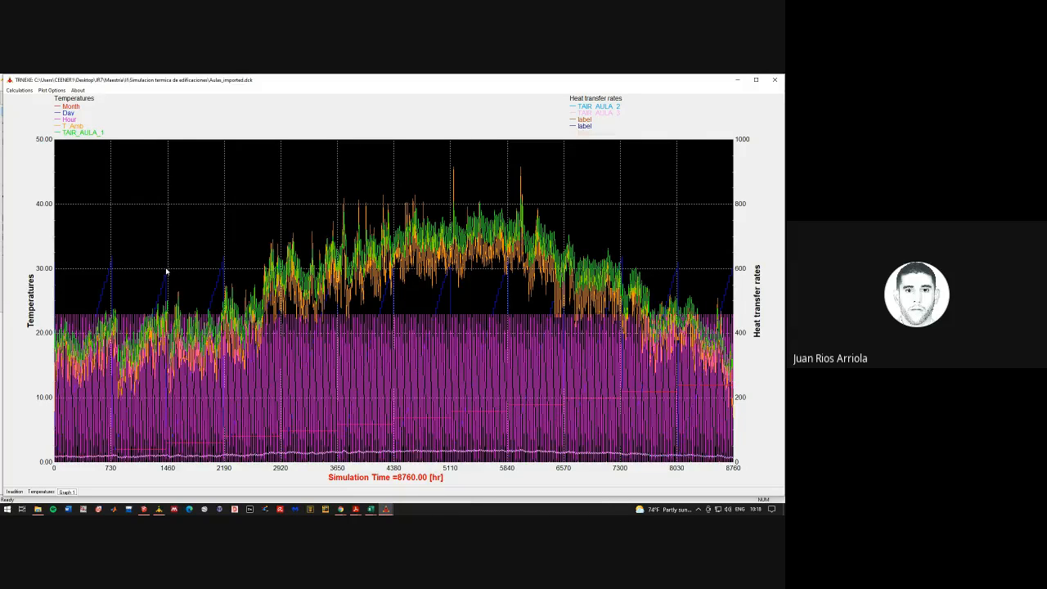
# Hide the Month, Day and Hour curves in Graph 1 to compare the temperature curves, and close the plotter
pyautogui.click(68, 108)
pyautogui.click(72, 114)
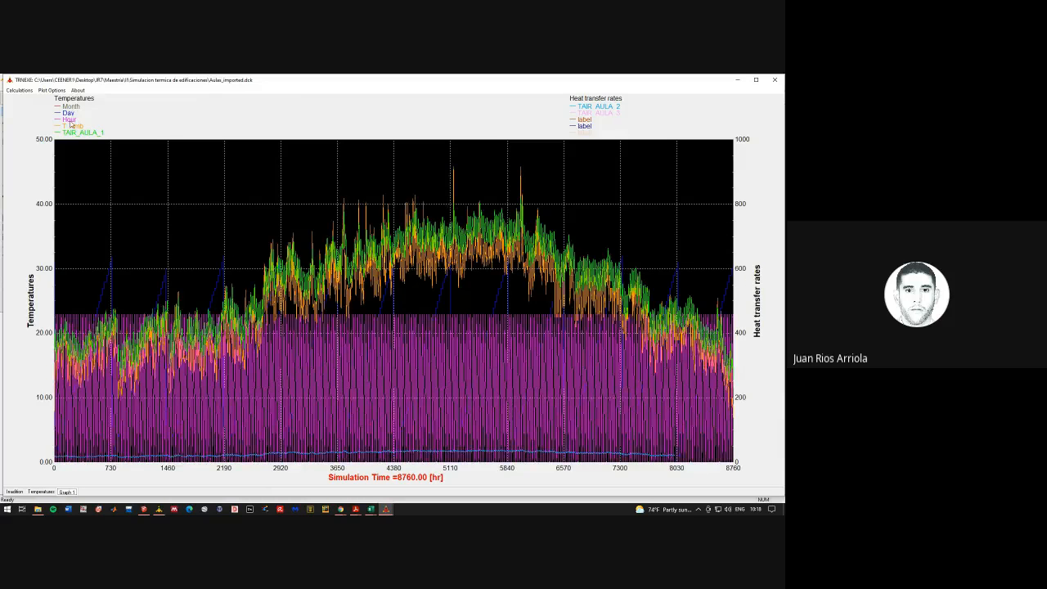
pyautogui.click(72, 121)
pyautogui.click(72, 126)
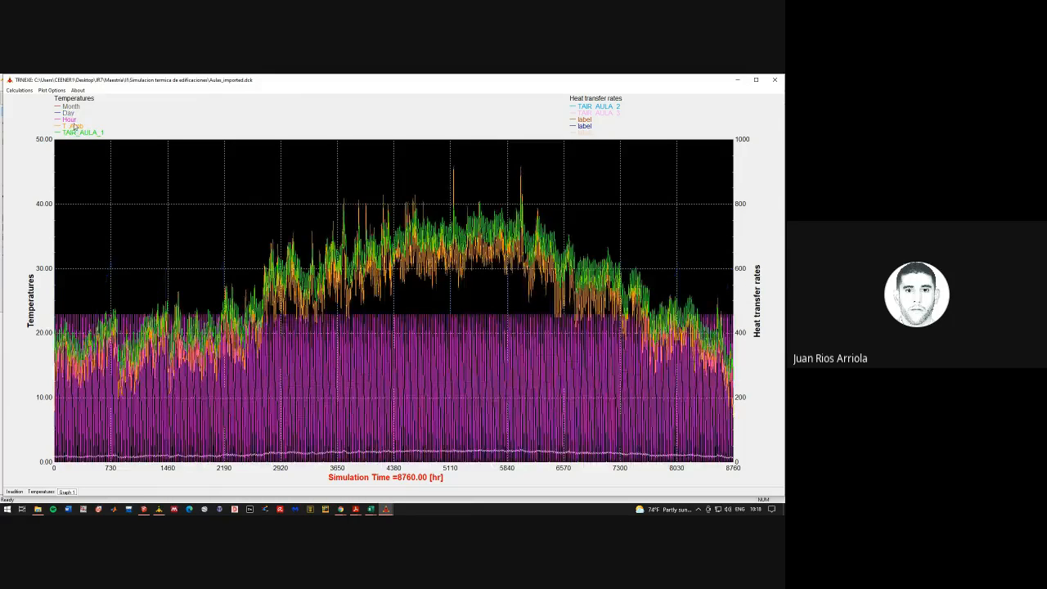
pyautogui.click(72, 125)
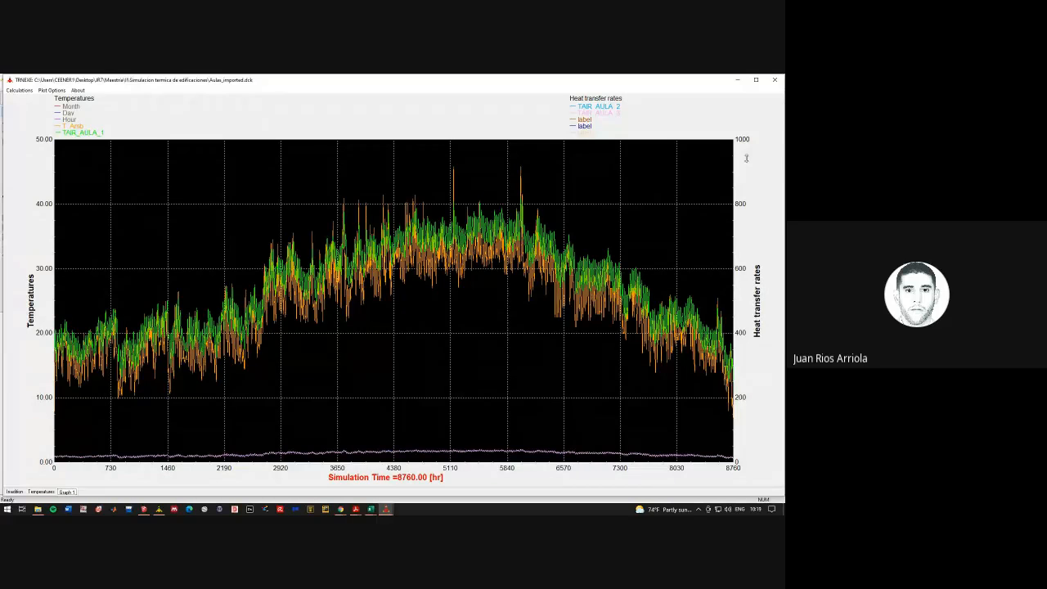
pyautogui.click(774, 81)
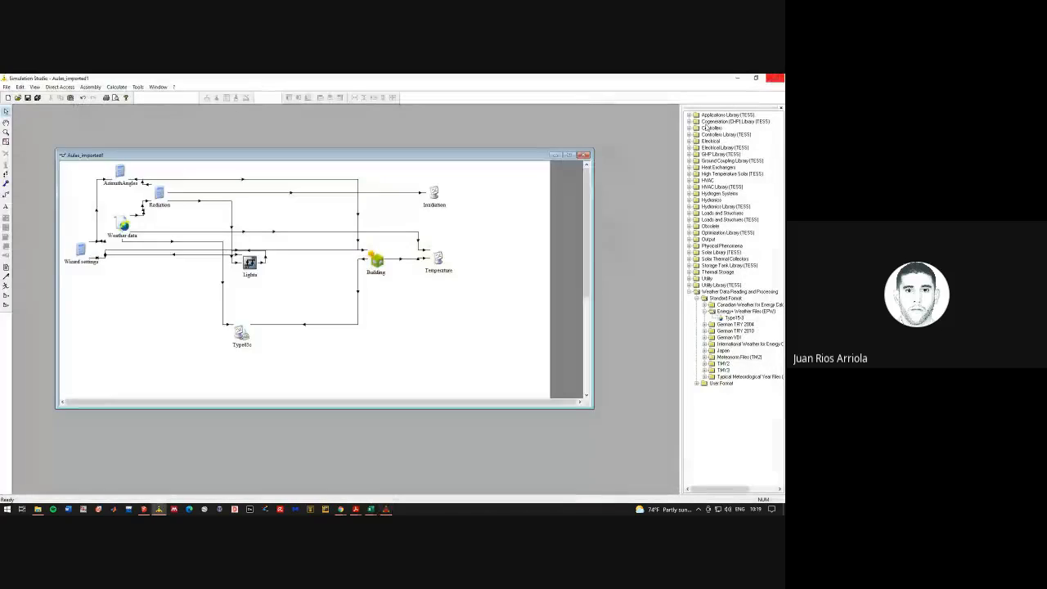
# Review the link from Building to the Type65c plotter and set the plotter's number of left-axis variables to 7
pyautogui.doubleClick(276, 325)
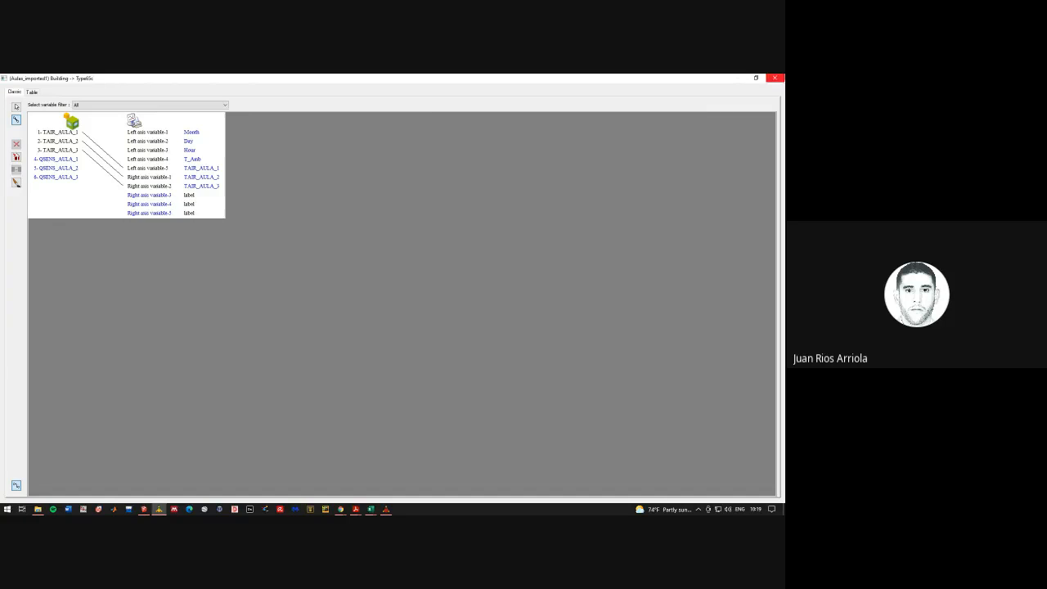
pyautogui.click(774, 78)
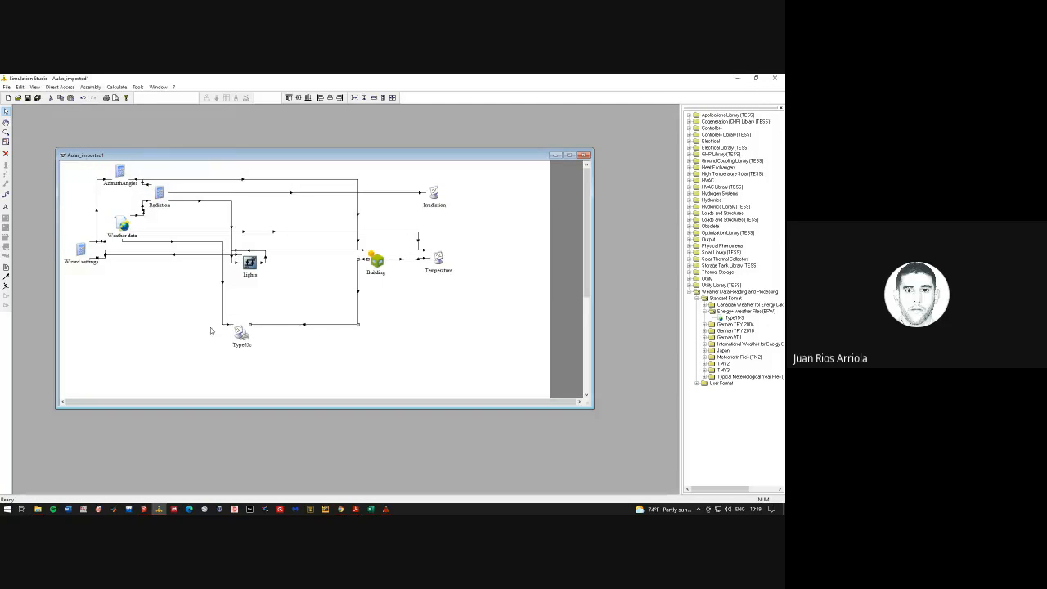
pyautogui.doubleClick(241, 333)
pyautogui.click(382, 248)
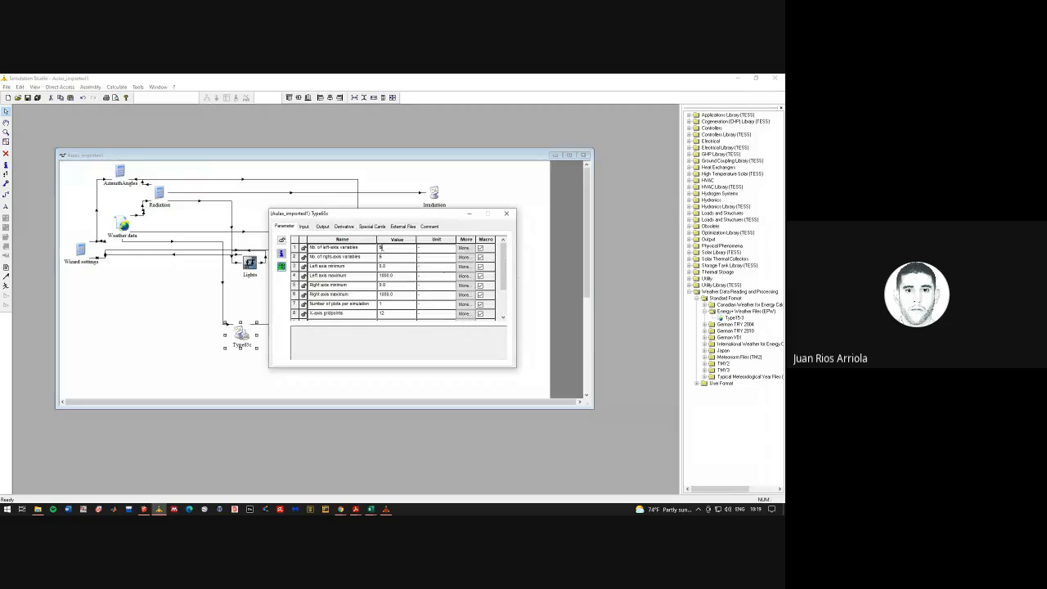
pyautogui.write('7')
pyautogui.click(159, 353)
pyautogui.click(513, 216)
# In the Building to Type65c link, reconnect TAIR_AULA_2 and TAIR_AULA_3 to left axis variables 6 and 7
pyautogui.doubleClick(284, 327)
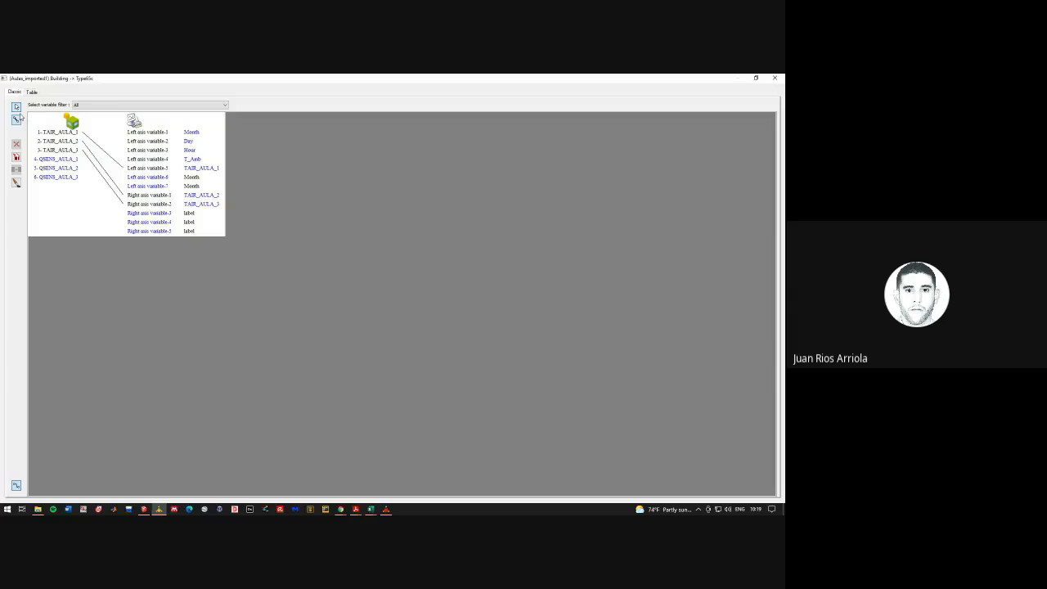
pyautogui.click(98, 162)
pyautogui.click(18, 144)
pyautogui.click(17, 121)
pyautogui.click(16, 108)
pyautogui.click(100, 172)
pyautogui.click(17, 144)
pyautogui.click(16, 120)
pyautogui.click(16, 106)
# Move the TAIR_AULA_2 label from right axis variable-1 to left axis variable-6
pyautogui.doubleClick(198, 197)
pyautogui.hotkey('ctrl', 'c')
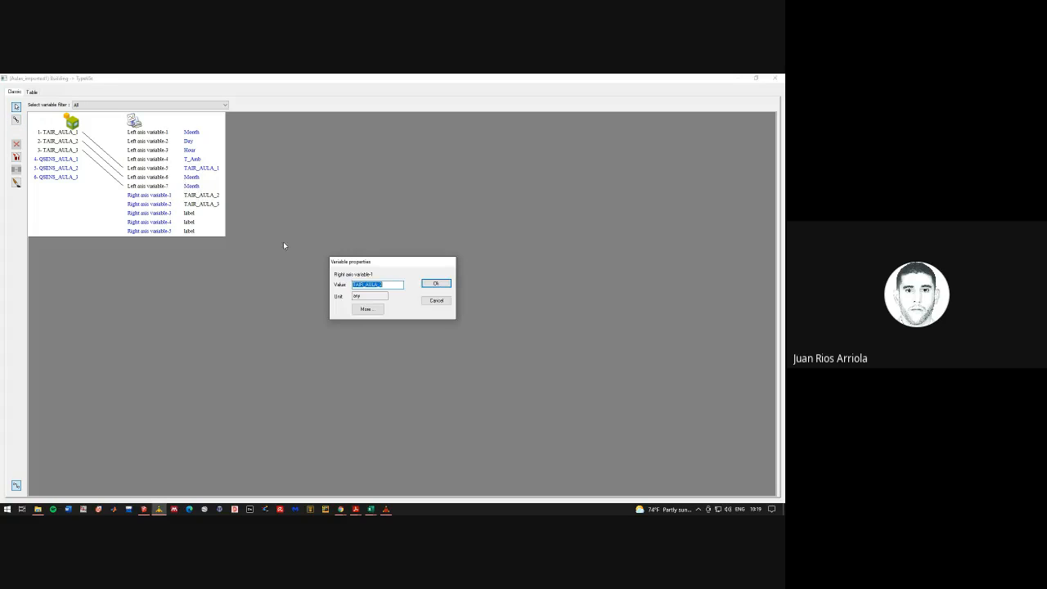
pyautogui.press('BackSpace')
pyautogui.click(429, 284)
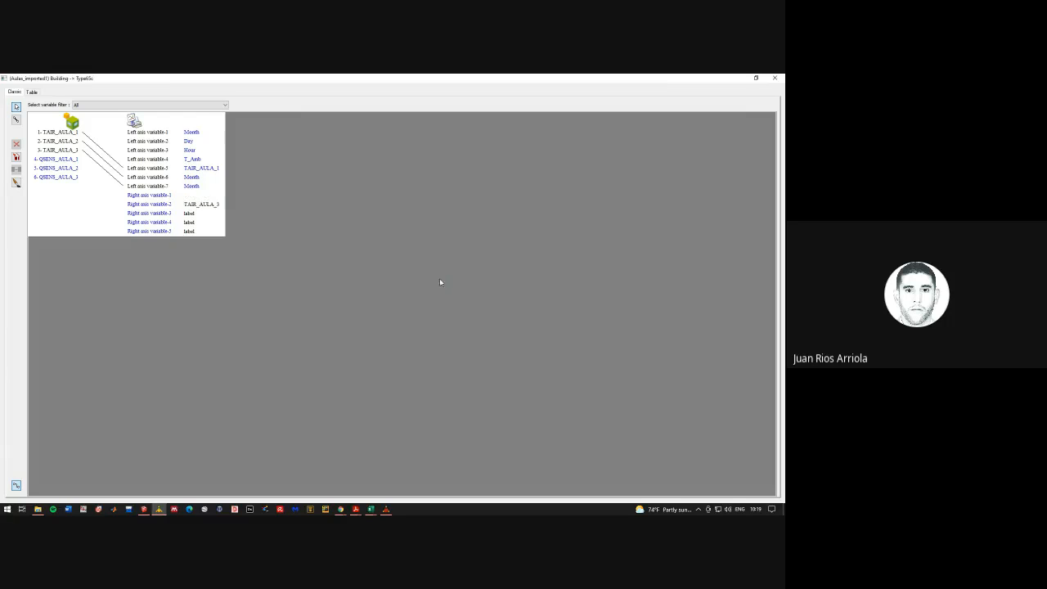
pyautogui.doubleClick(193, 177)
pyautogui.hotkey('ctrl', 'v')
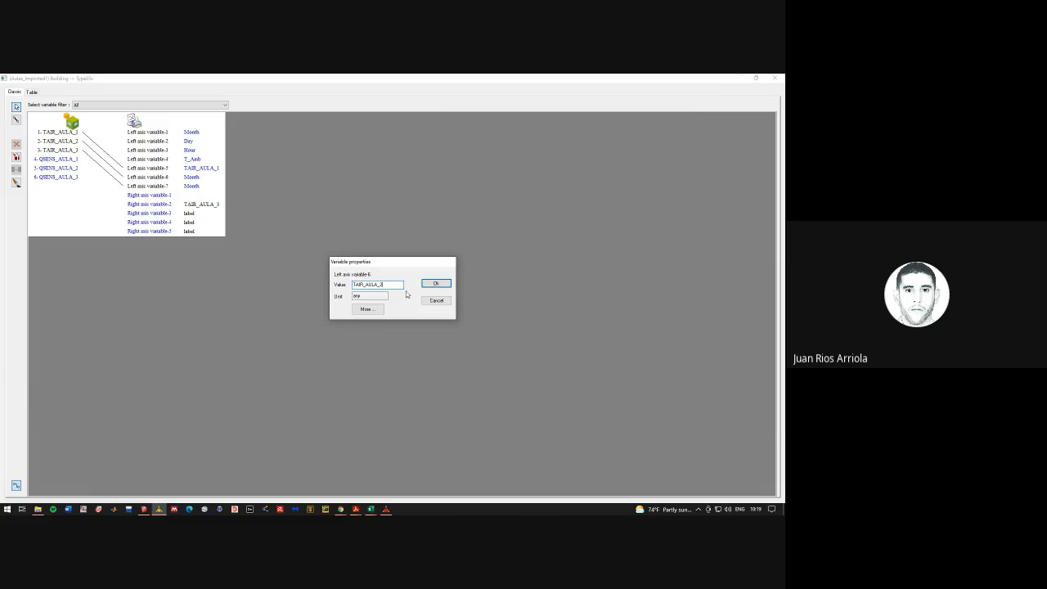
pyautogui.click(436, 282)
# Clear the value of right axis variable-2 and label left axis variable-7 as TAIR_AULA_3
pyautogui.doubleClick(206, 205)
pyautogui.press('BackSpace')
pyautogui.press('Return')
pyautogui.doubleClick(190, 186)
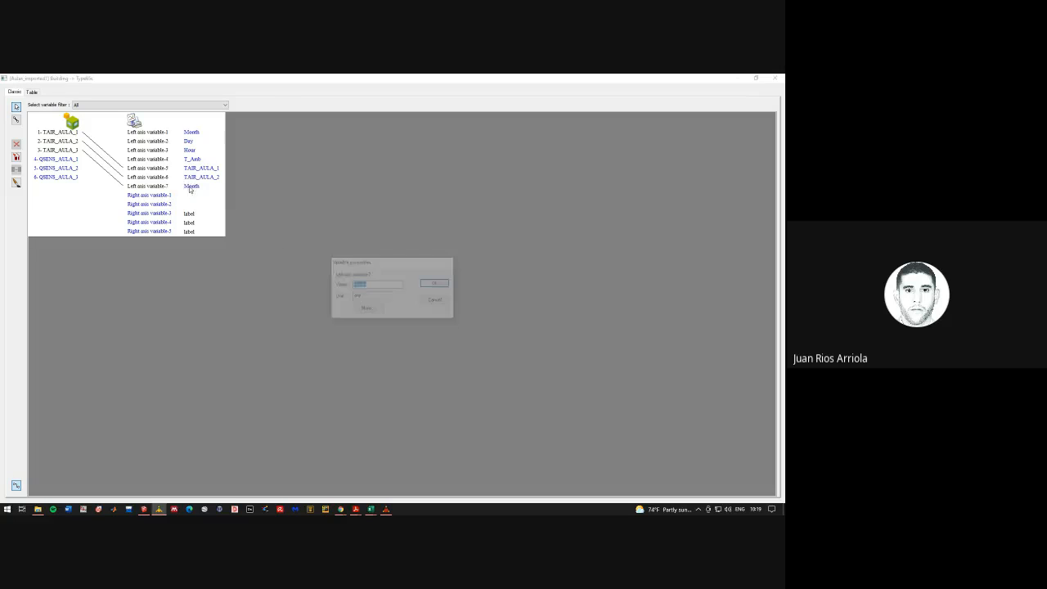
pyautogui.write('TAIR_AULA_3')
pyautogui.click(435, 284)
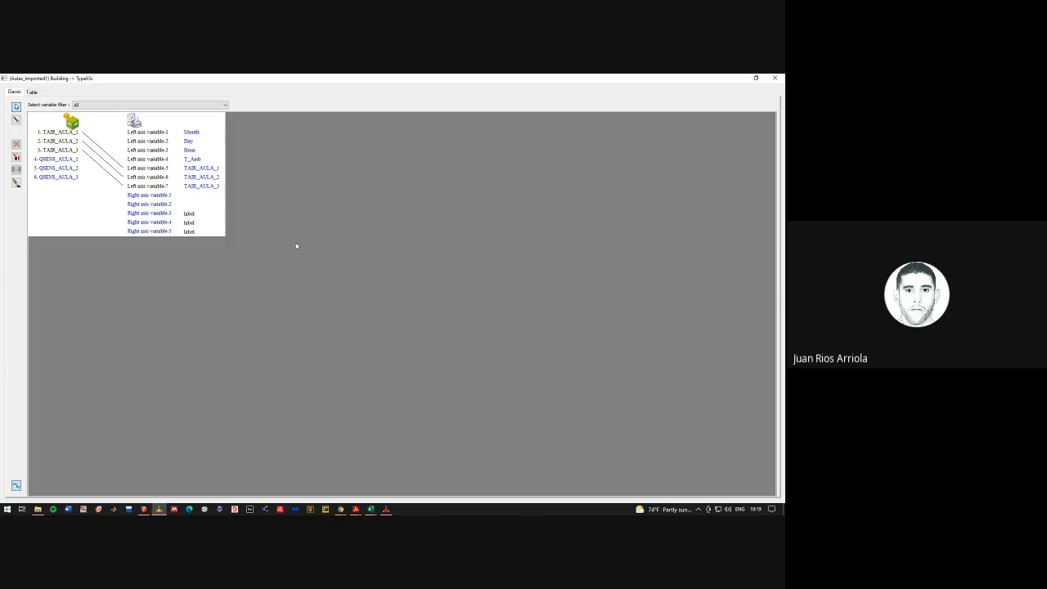
# Set the values of right axis variables 1 and 2 to "label" and close the link window
pyautogui.doubleClick(189, 214)
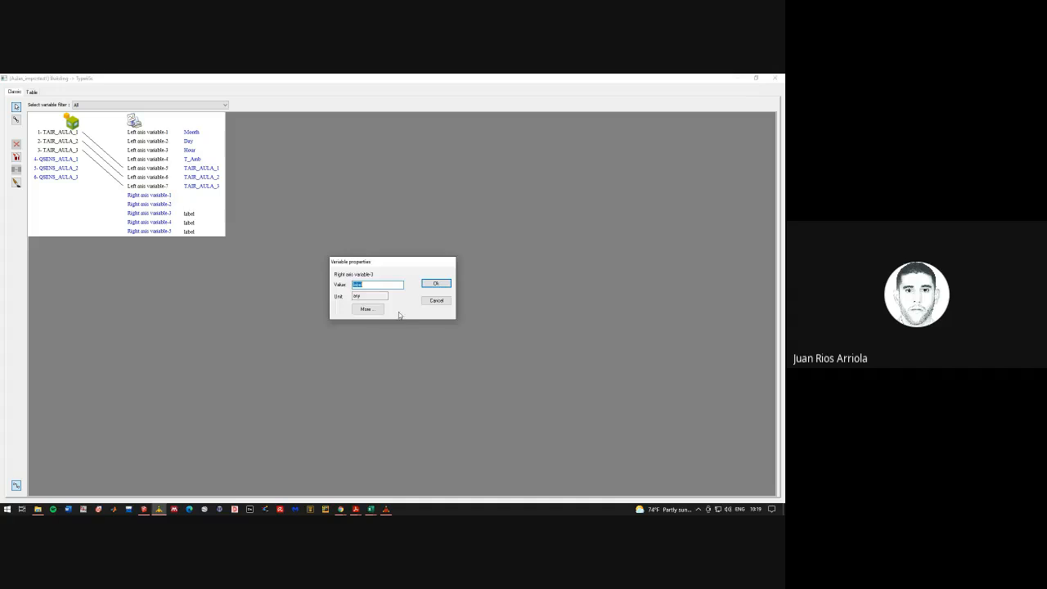
pyautogui.click(437, 300)
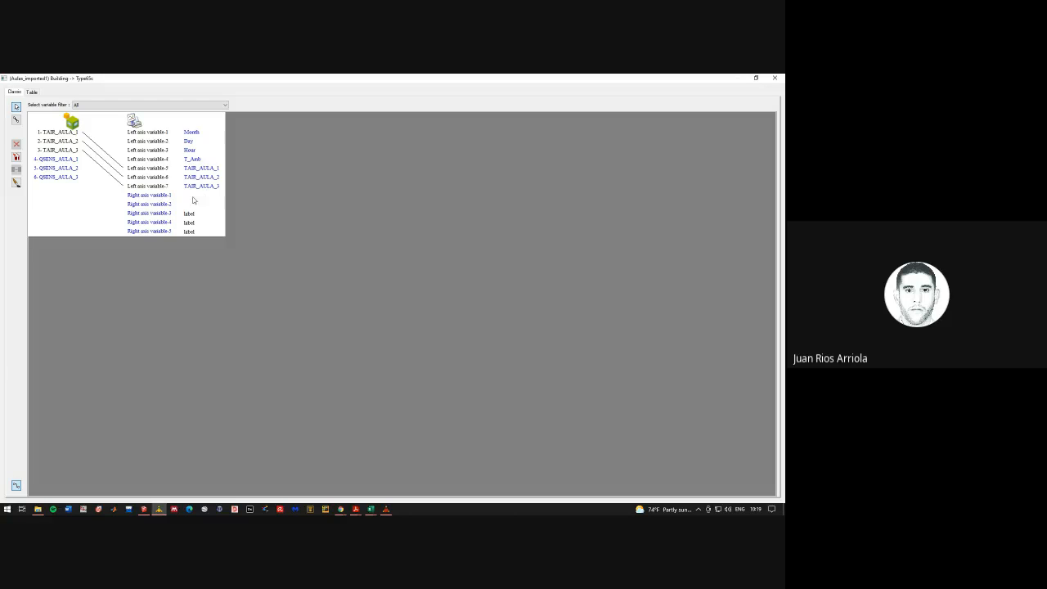
pyautogui.doubleClick(189, 196)
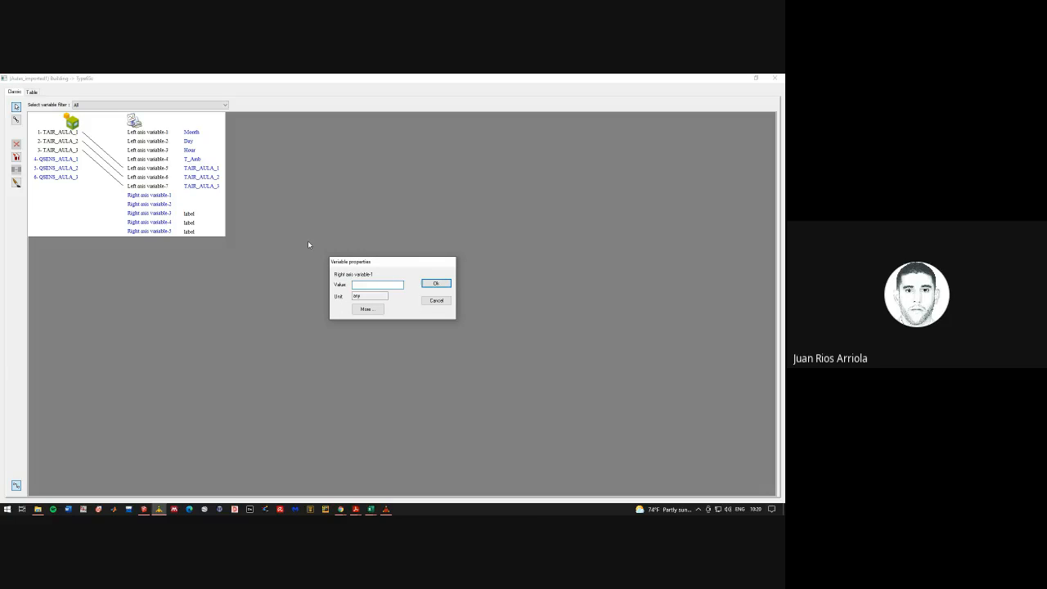
pyautogui.press('Return')
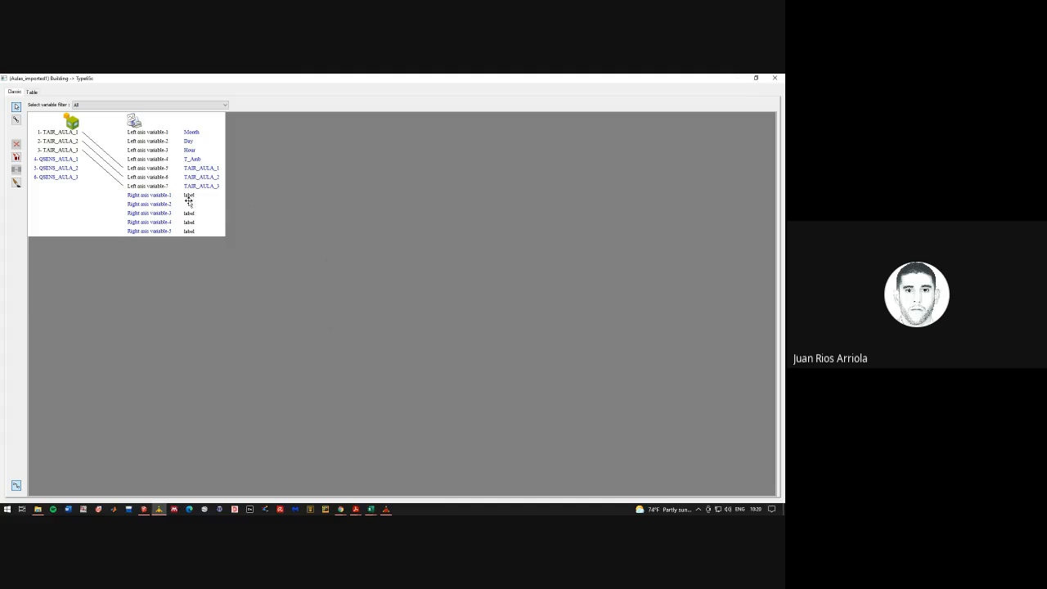
pyautogui.doubleClick(190, 204)
pyautogui.write('label')
pyautogui.click(433, 283)
pyautogui.click(774, 78)
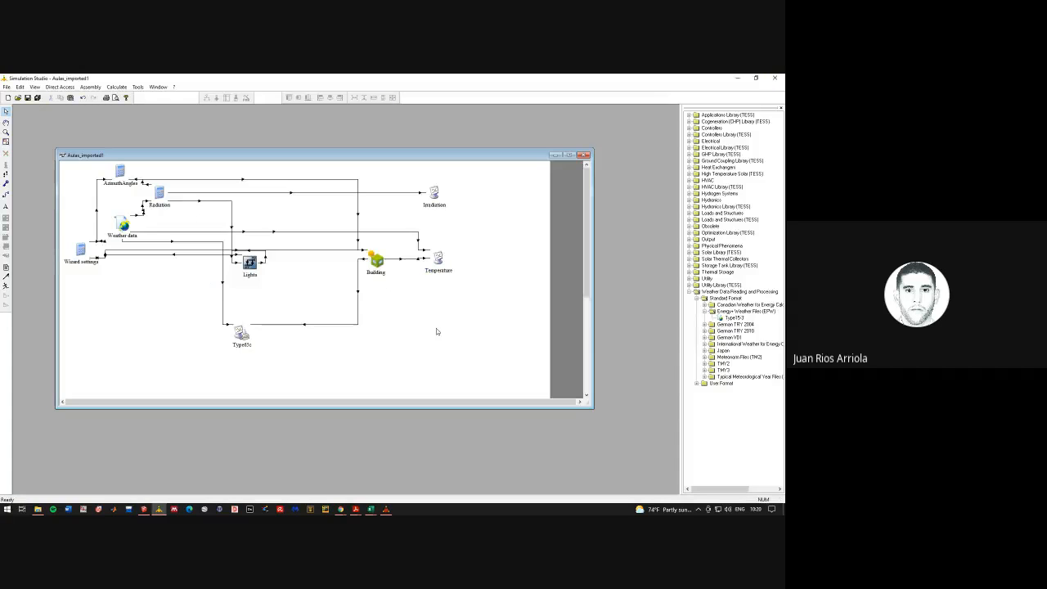
# Close the leftover plotter window, rerun the simulation and keep the new online plotter open on completion
pyautogui.click(386, 508)
pyautogui.click(774, 79)
pyautogui.click(7, 285)
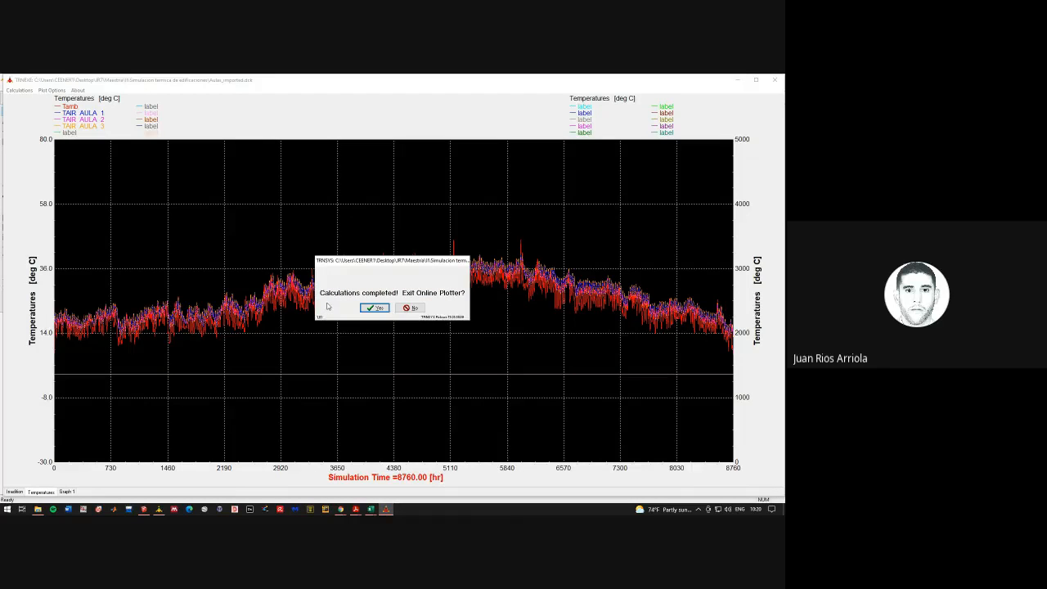
pyautogui.click(410, 309)
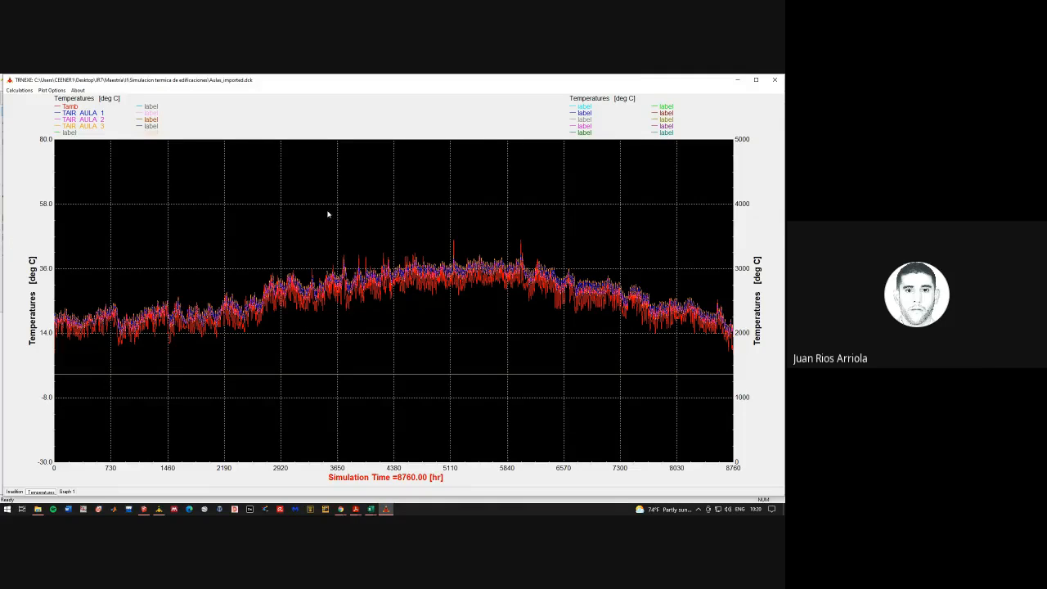
# Scale the left axis of the Temperatures plot from a minimum of 5 to a maximum of 50
pyautogui.click(47, 268)
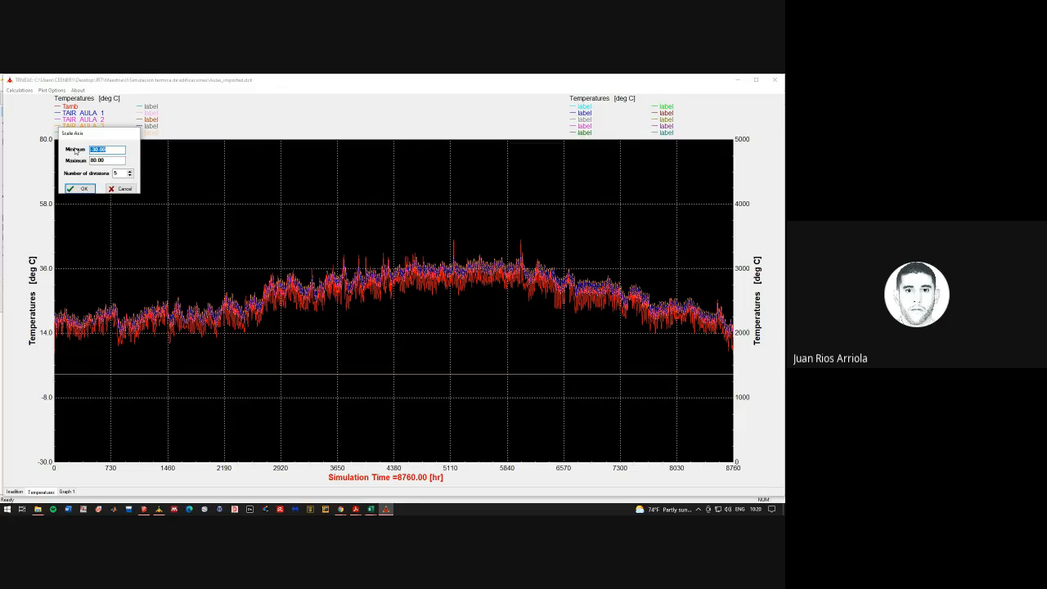
pyautogui.write('5')
pyautogui.press('Tab')
pyautogui.write('50')
pyautogui.click(80, 189)
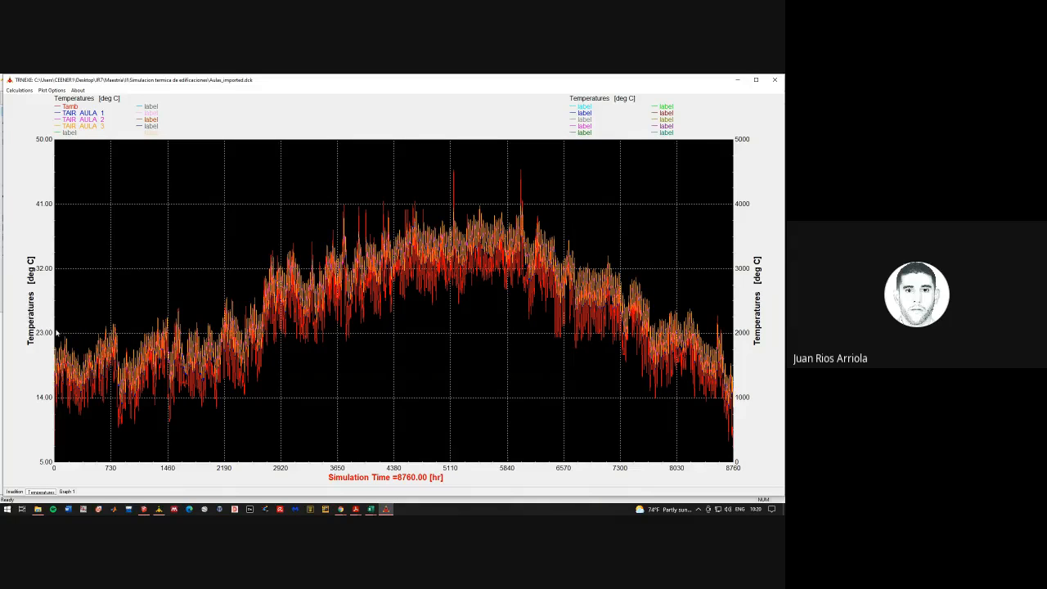
# Enlarge the temperature curves for about hours 11 to 929, and a small area spanning about hours 4037 to 4443
pyautogui.moveTo(56, 331); pyautogui.dragTo(126, 427)
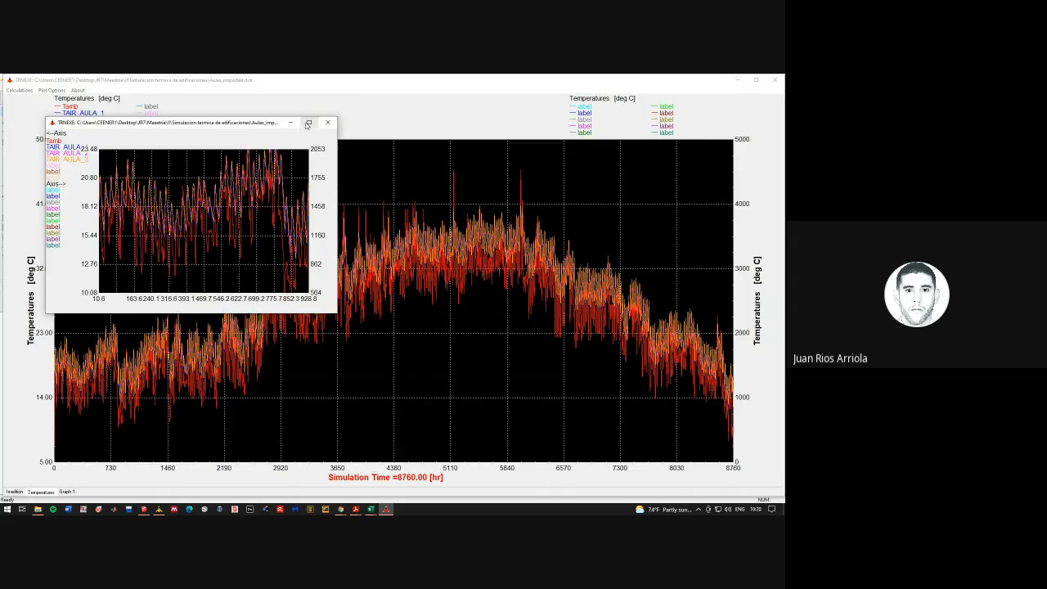
pyautogui.click(307, 125)
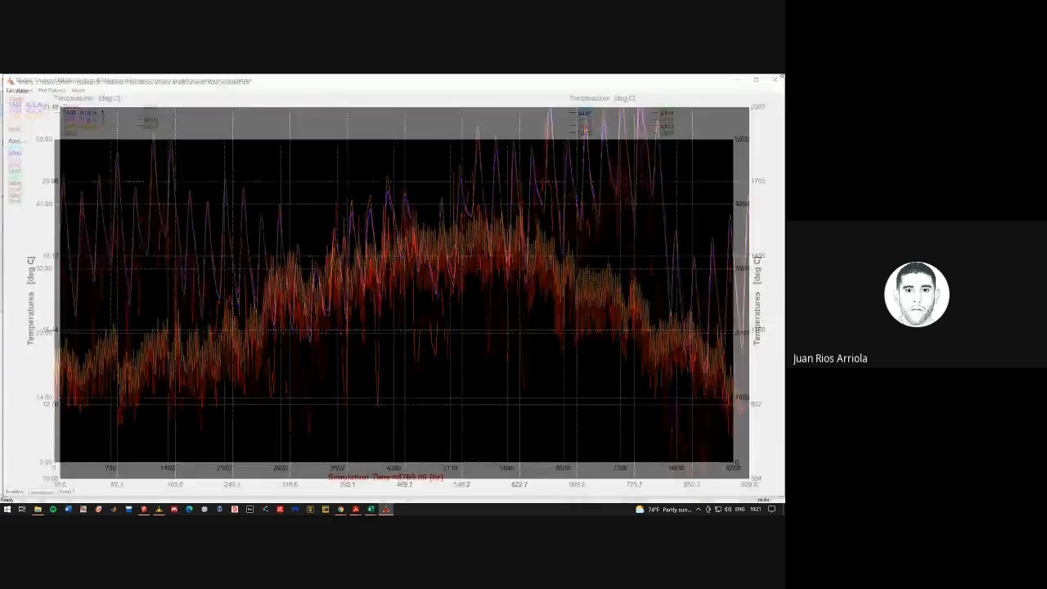
pyautogui.moveTo(368, 162); pyautogui.dragTo(401, 186)
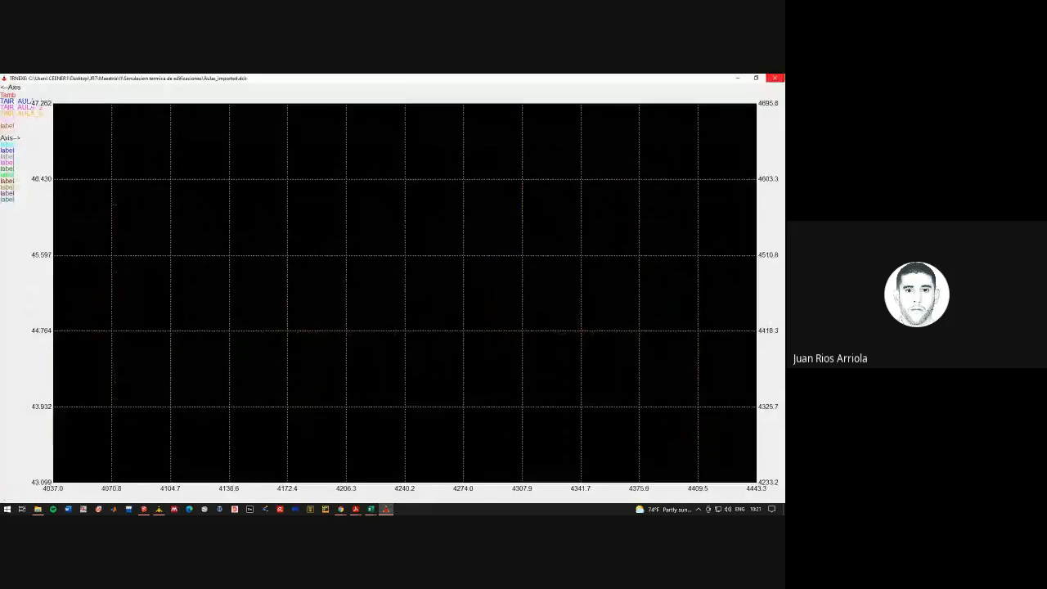
pyautogui.click(775, 78)
# Enlarge the temperature curves around the peak at about hours 4960 to 5440, examine them and close the enlarged view
pyautogui.moveTo(438, 147)
pyautogui.mouseDown()
pyautogui.moveTo(485, 340)
pyautogui.moveTo(476, 335)
pyautogui.mouseUp()
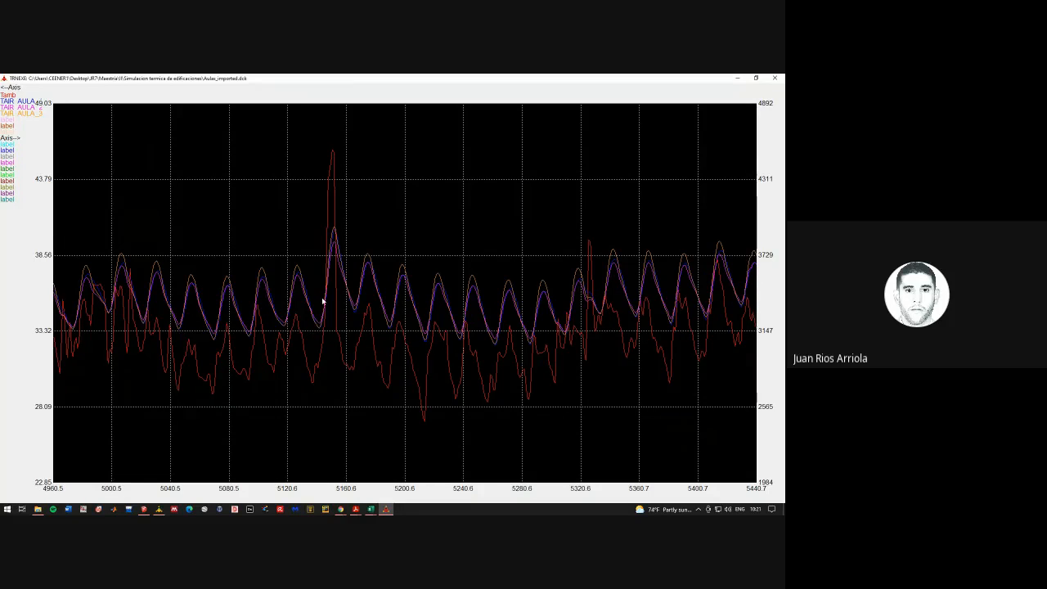
pyautogui.click(332, 158)
pyautogui.click(775, 78)
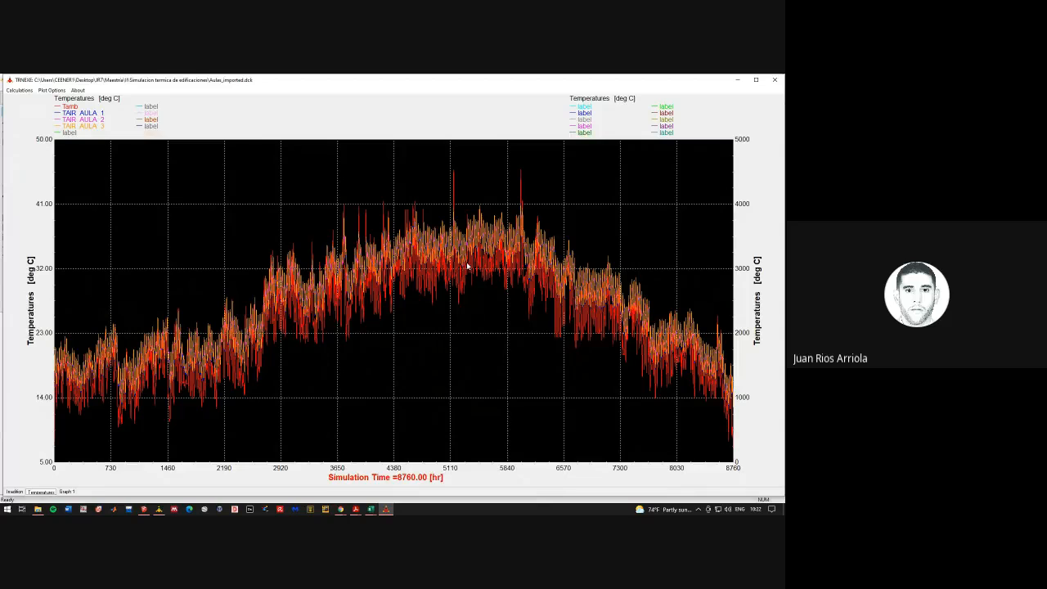
# Minimize the plotter and switch to SketchUp to view the facade of the classroom building model
pyautogui.click(738, 80)
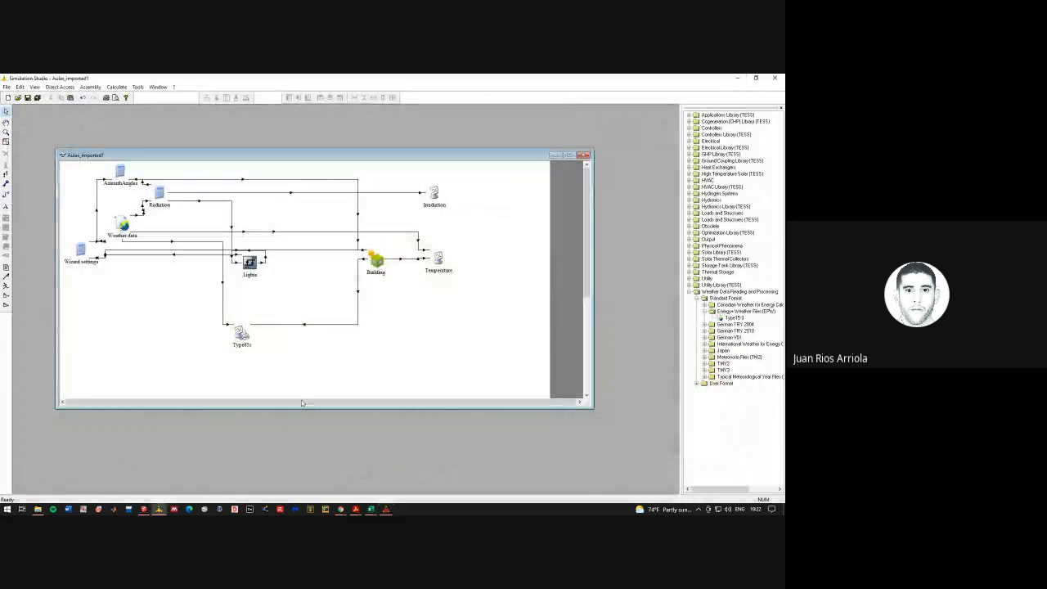
pyautogui.click(144, 509)
pyautogui.scroll(5, 264, 346)
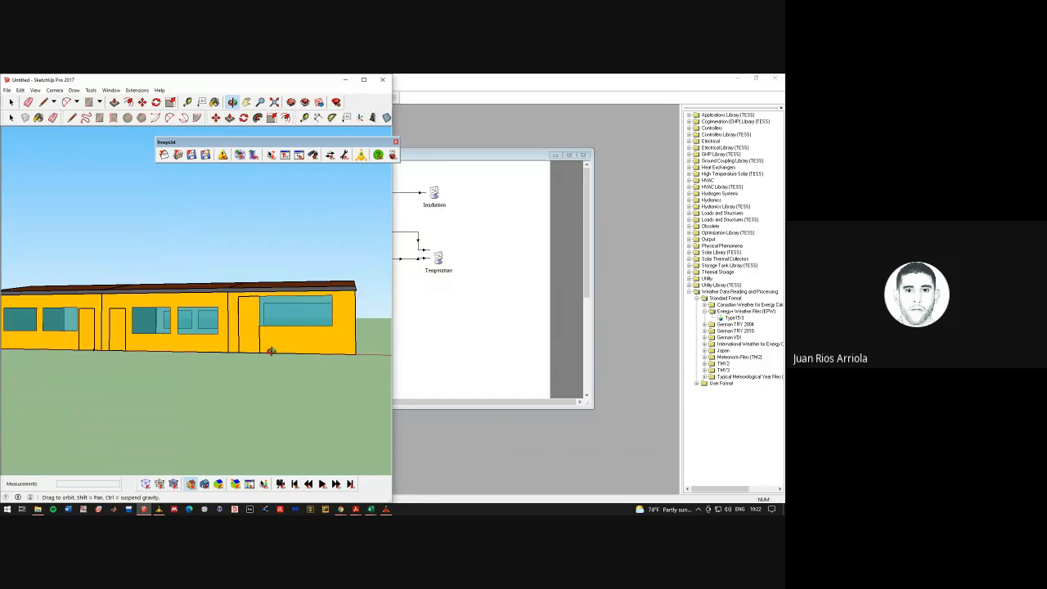
# Examine the classroom building's facade, roof and end wall from several angles in SketchUp
pyautogui.scroll(-1, 271, 350)
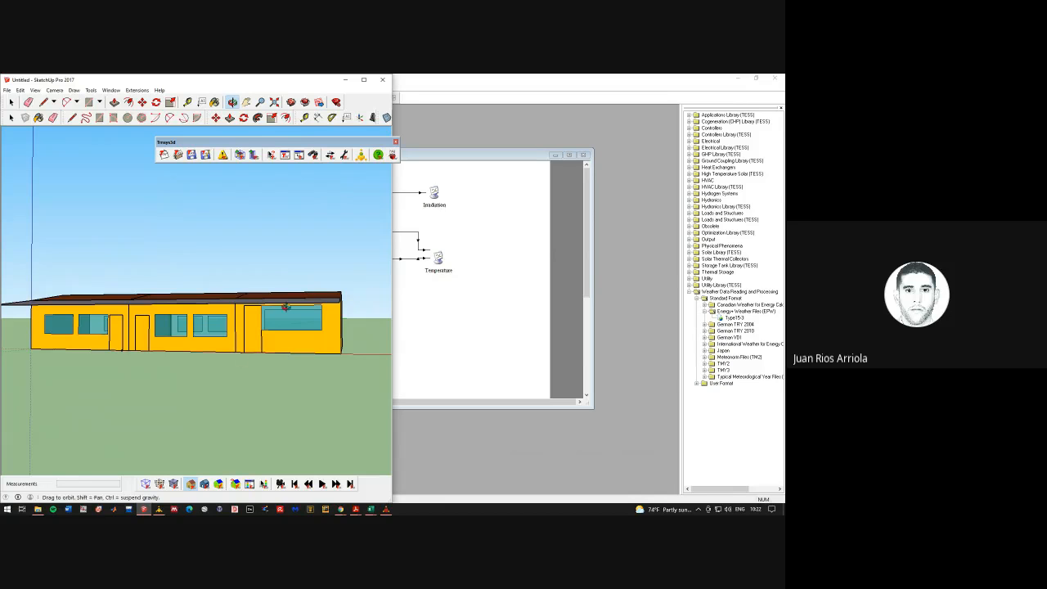
pyautogui.moveTo(292, 282)
pyautogui.mouseDown()
pyautogui.moveTo(269, 330)
pyautogui.moveTo(295, 350)
pyautogui.moveTo(265, 311)
pyautogui.mouseUp()
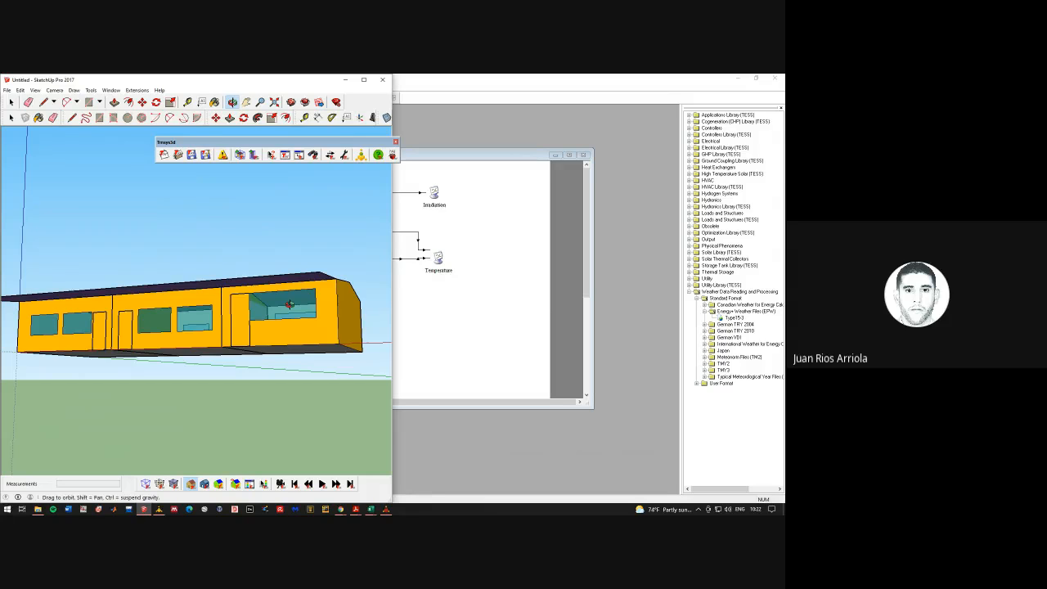
pyautogui.moveTo(289, 304); pyautogui.dragTo(296, 315)
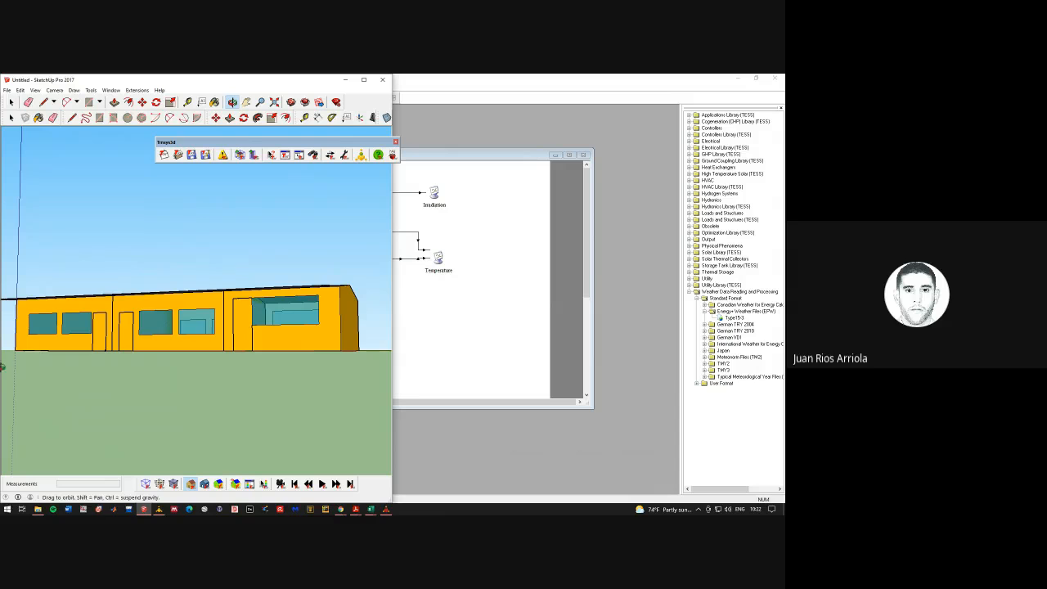
pyautogui.moveTo(222, 357)
pyautogui.mouseDown()
pyautogui.moveTo(240, 391)
pyautogui.moveTo(265, 349)
pyautogui.moveTo(255, 356)
pyautogui.moveTo(257, 337)
pyautogui.mouseUp()
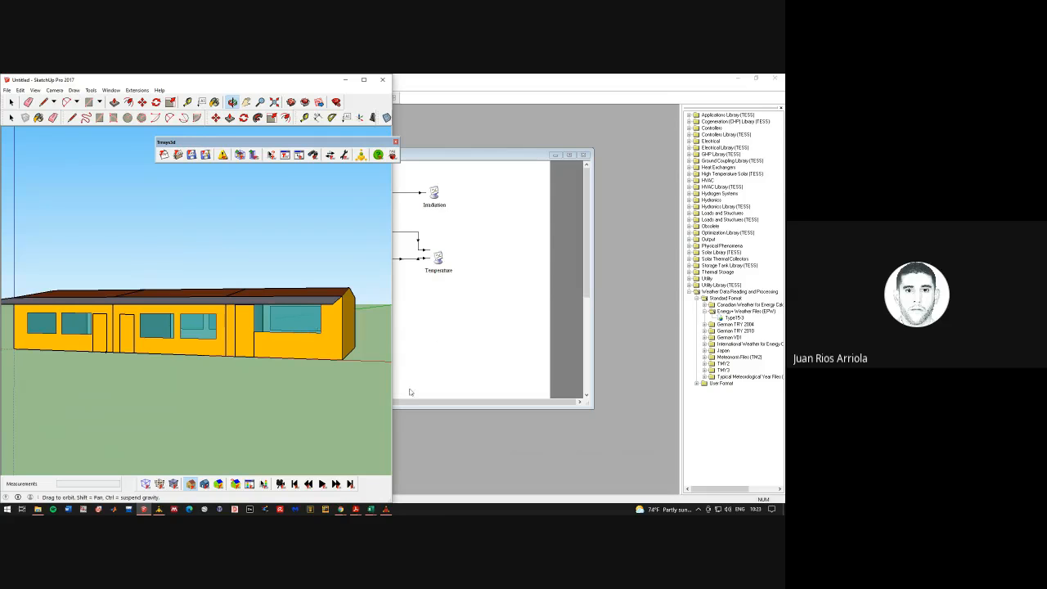
# Switch to the AulaPuertecitosCompleto workbook in Excel and check the last dated records of the AulaPuertecitos11.12.2019-28.2. sheet
pyautogui.click(370, 509)
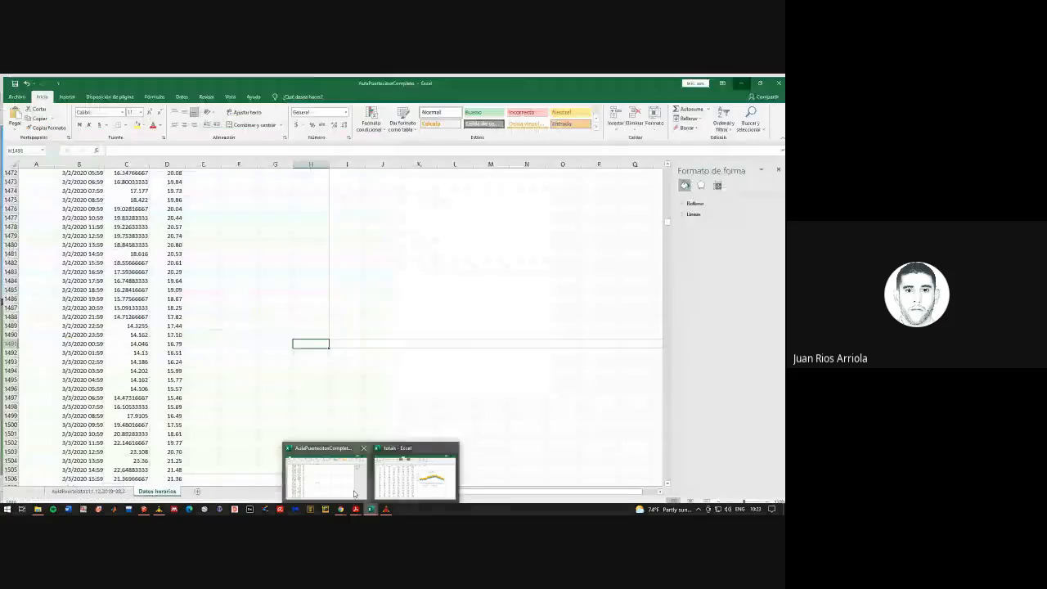
pyautogui.click(325, 473)
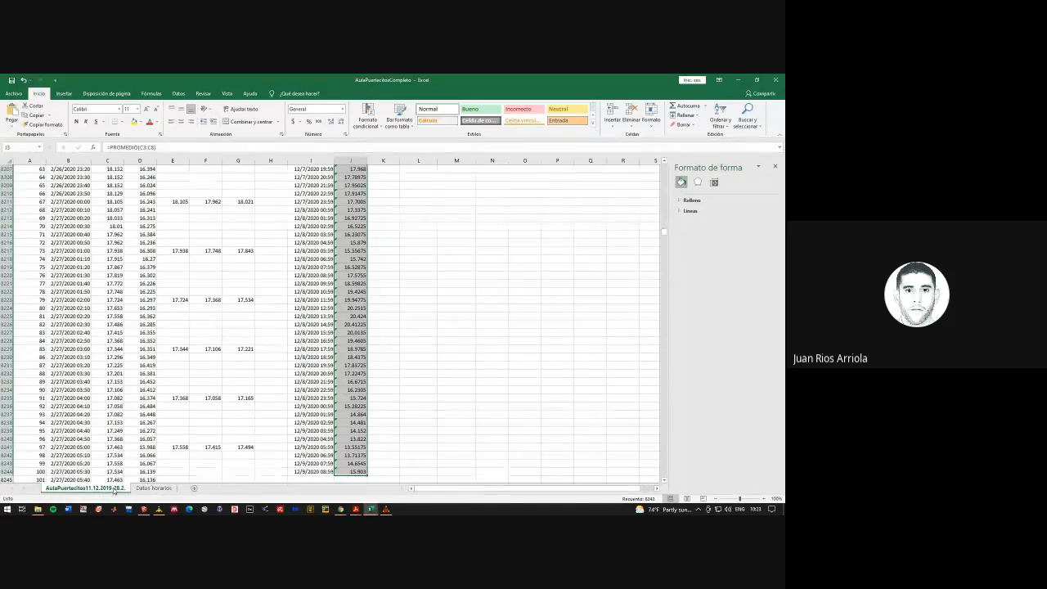
pyautogui.moveTo(665, 231); pyautogui.dragTo(669, 492)
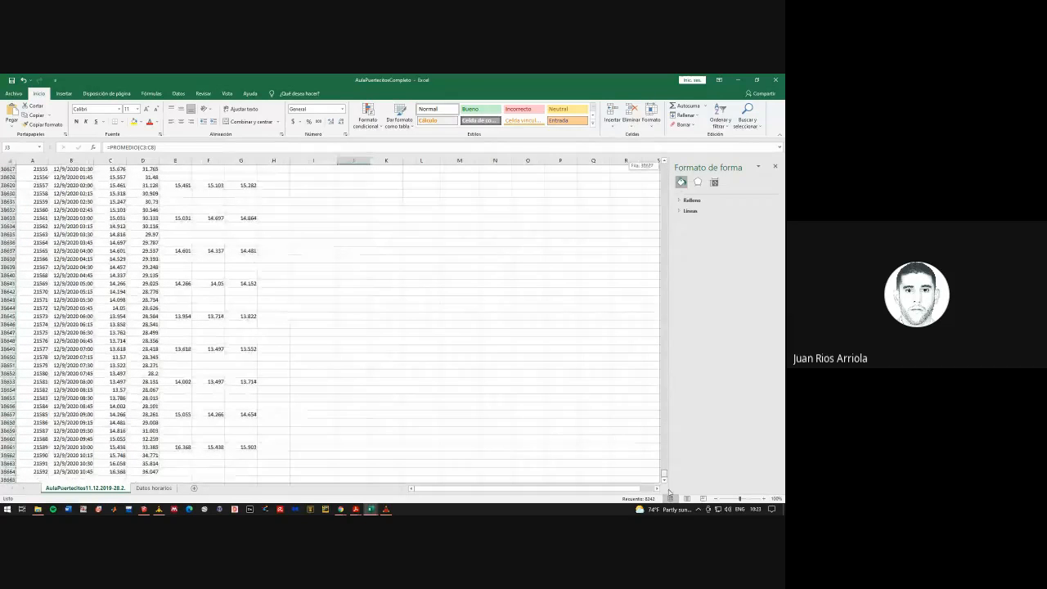
pyautogui.scroll(-10, 121, 427)
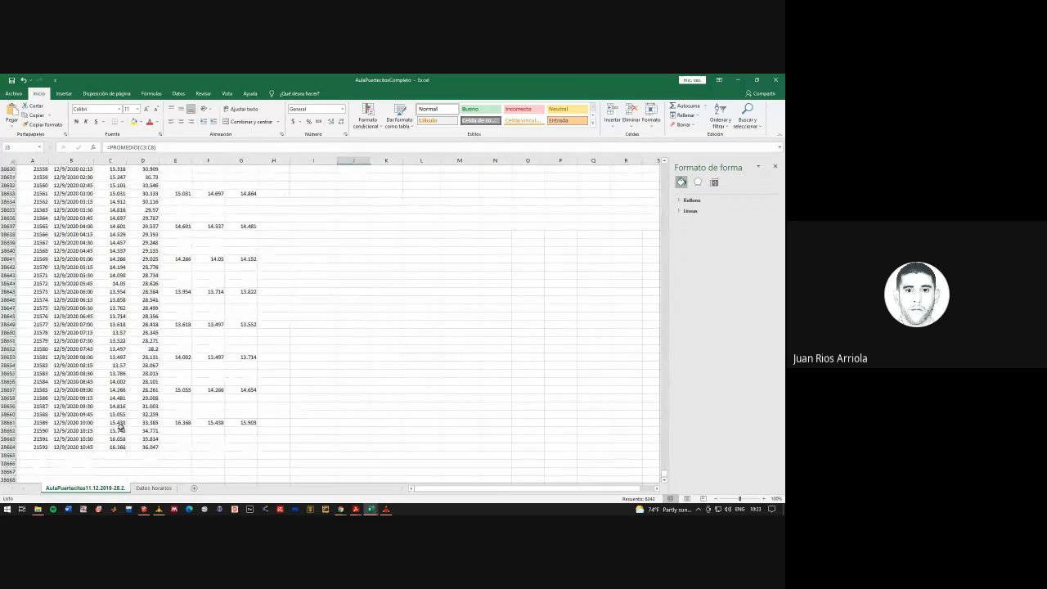
pyautogui.click(75, 446)
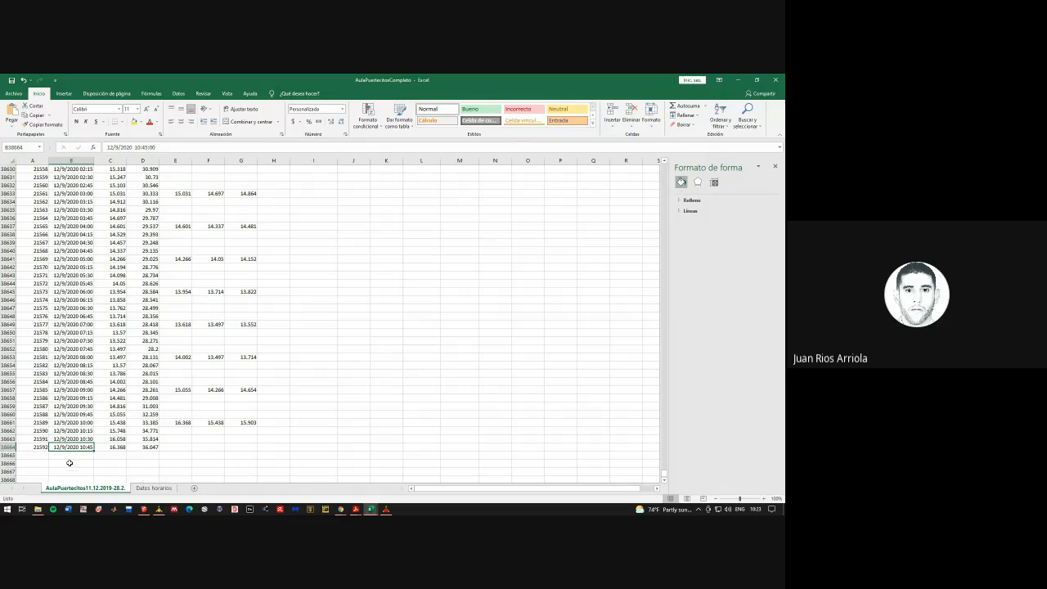
pyautogui.click(83, 455)
pyautogui.scroll(1, 379, 427)
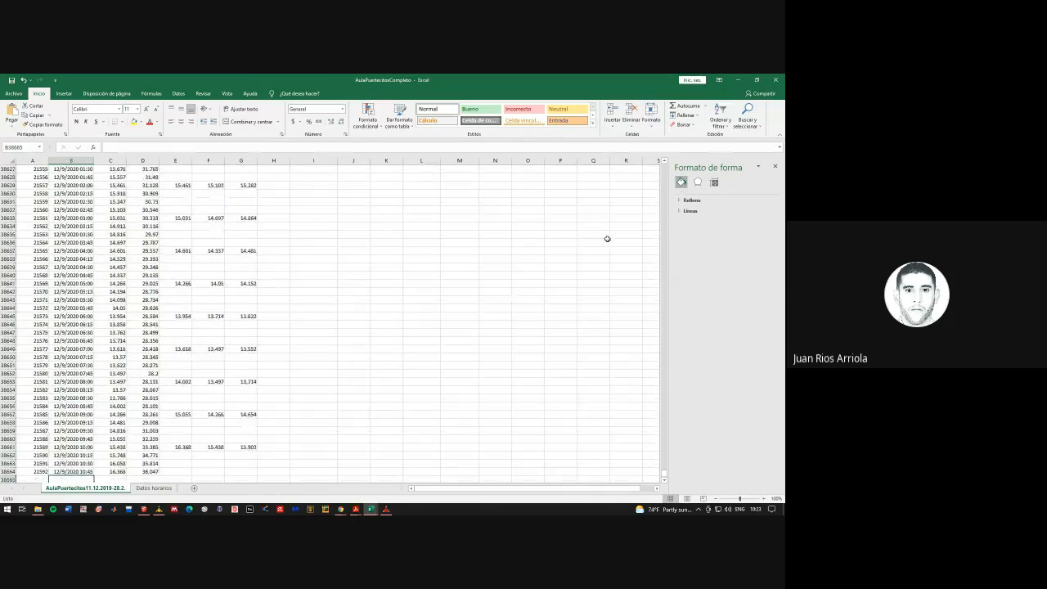
pyautogui.moveTo(665, 472); pyautogui.dragTo(665, 170)
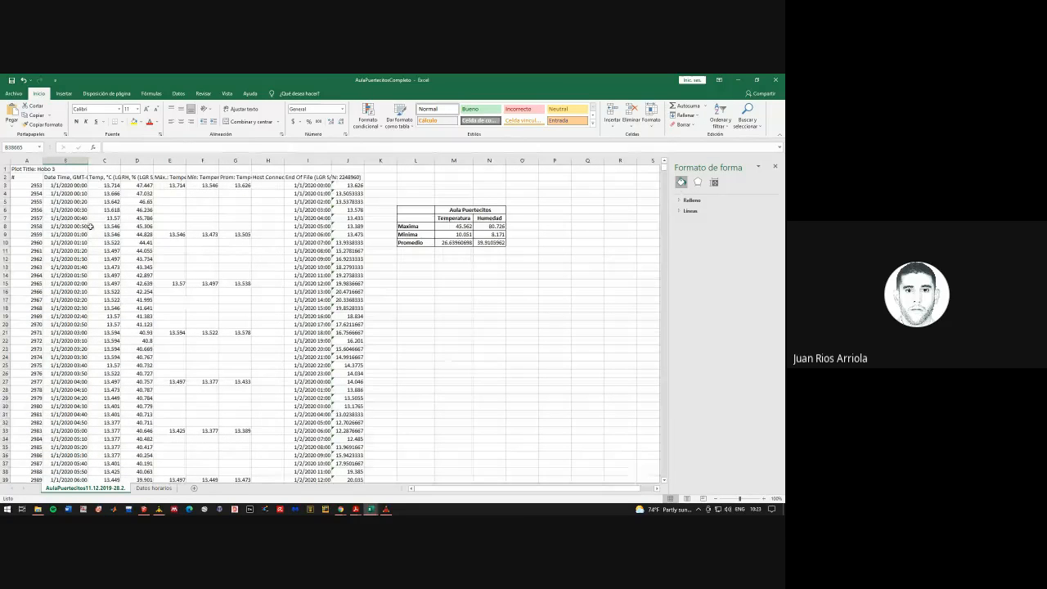
# Examine the first hour's temperature and humidity readings in C3:D8 and the average temperature in G3
pyautogui.moveTo(107, 183); pyautogui.dragTo(105, 226)
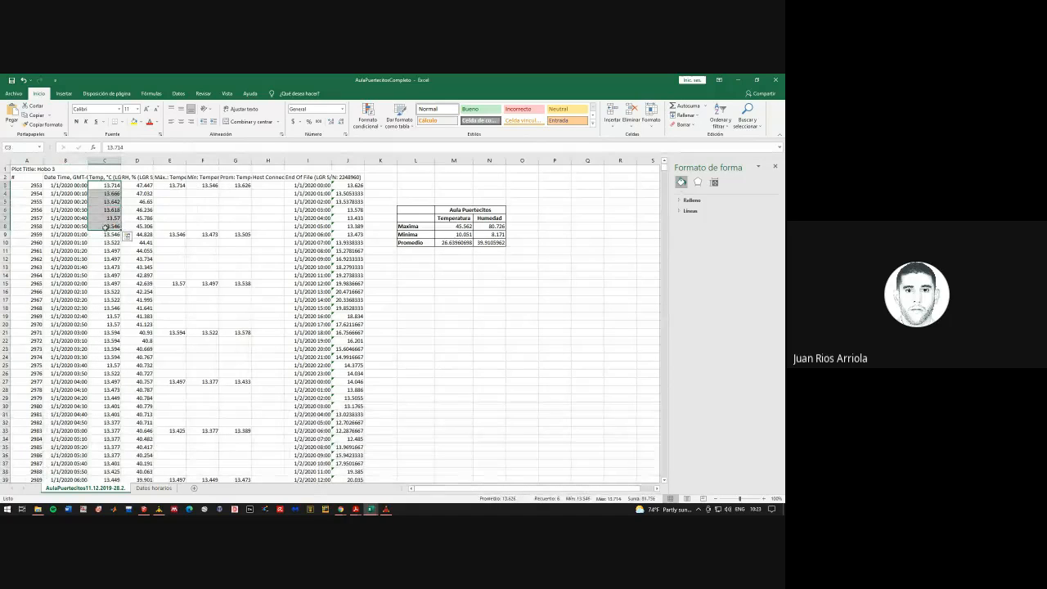
pyautogui.moveTo(107, 184); pyautogui.dragTo(133, 226)
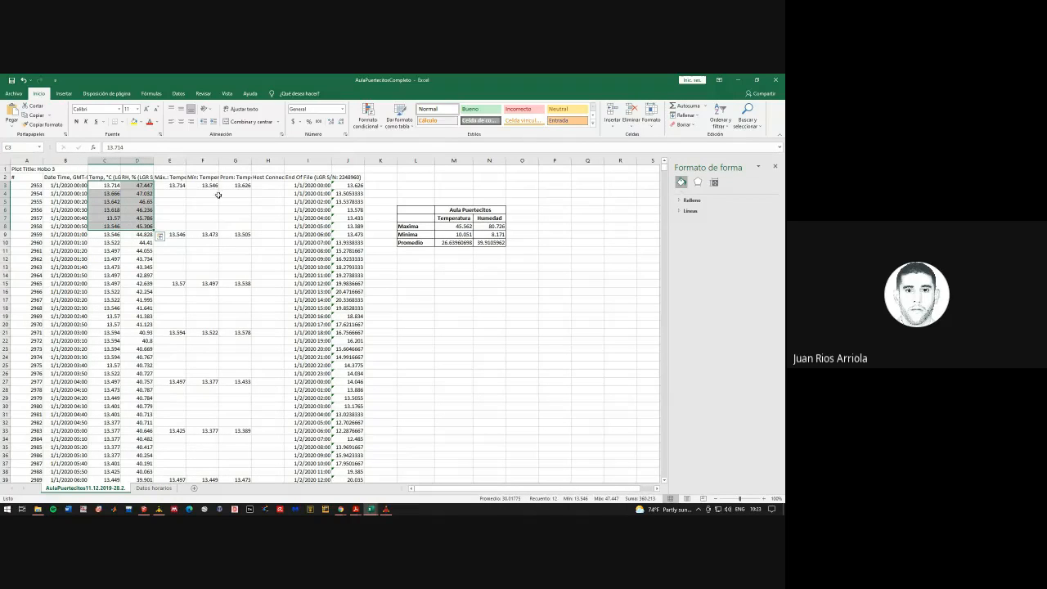
pyautogui.click(246, 186)
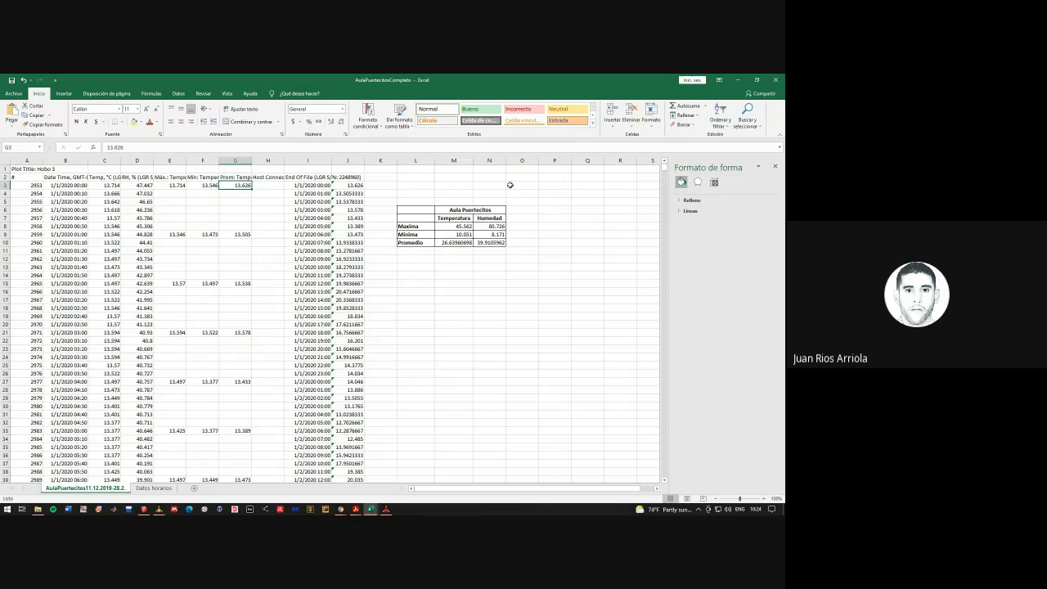
# Examine the records around the highlighted row 17073 on 4/28/2020, comparing the time intervals before and after it
pyautogui.moveTo(663, 170); pyautogui.dragTo(664, 302)
pyautogui.scroll(2, 120, 237)
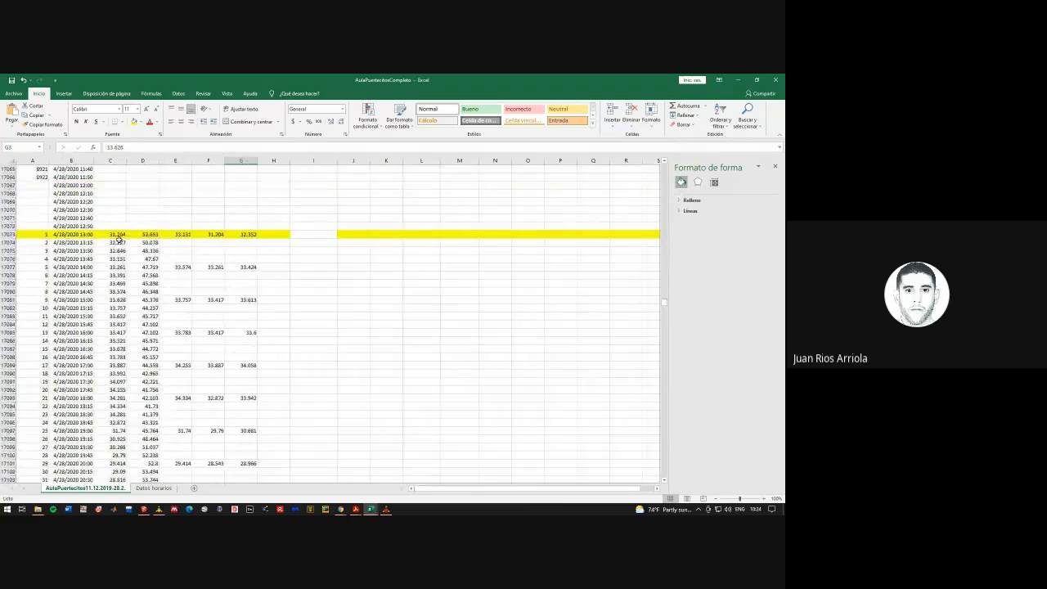
pyautogui.click(95, 235)
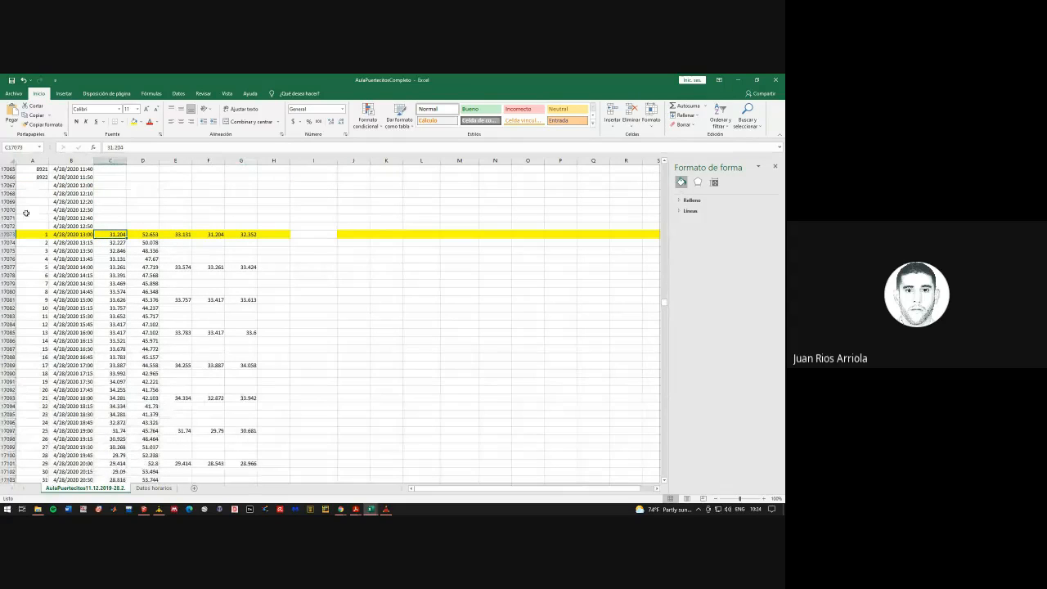
pyautogui.scroll(2, 42, 247)
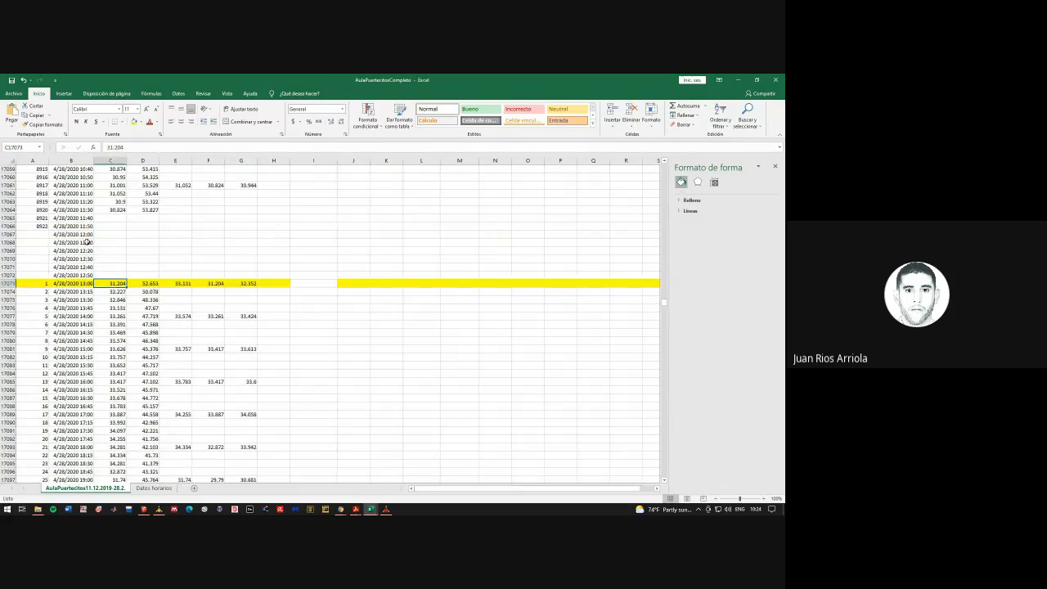
pyautogui.moveTo(90, 236); pyautogui.dragTo(94, 275)
pyautogui.moveTo(93, 275); pyautogui.dragTo(93, 275)
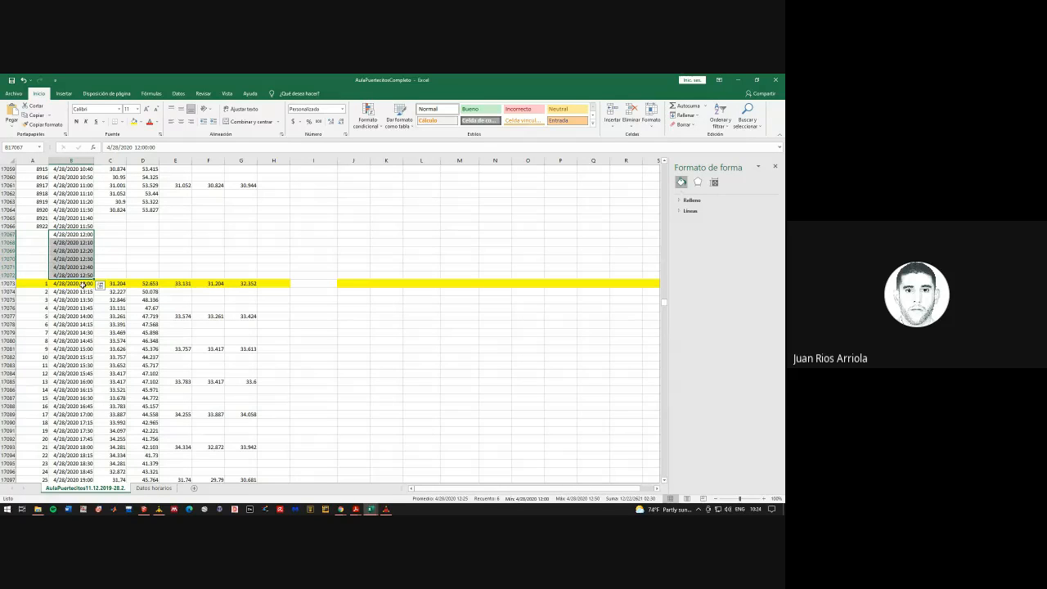
pyautogui.moveTo(82, 283); pyautogui.dragTo(88, 309)
# Return to the start of the sheet and inspect the hourly PROMEDIO formula in cell J4 and its source range
pyautogui.moveTo(665, 300); pyautogui.dragTo(666, 166)
pyautogui.click(361, 283)
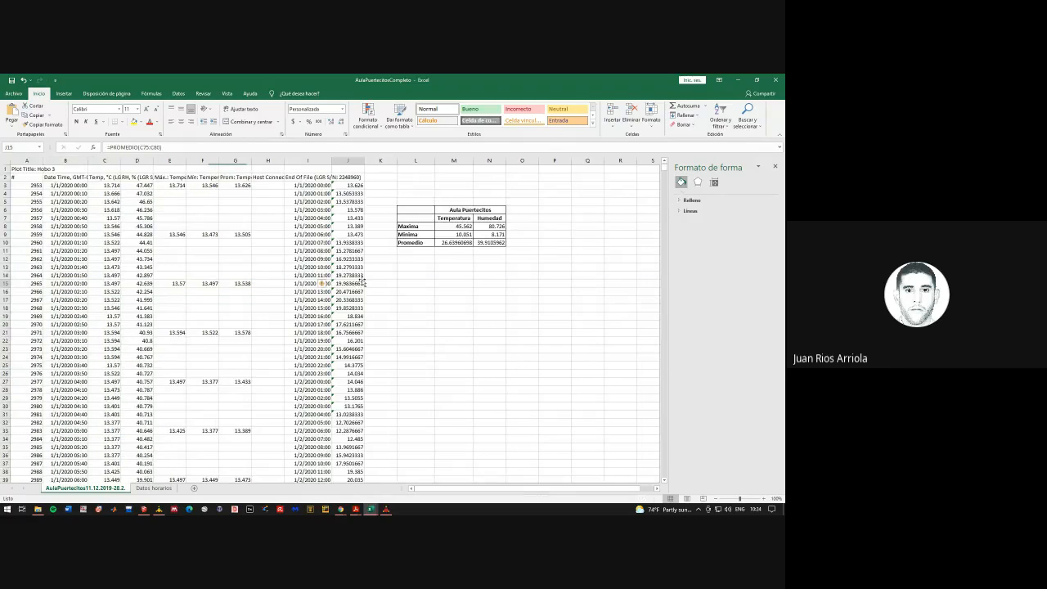
pyautogui.moveTo(351, 194); pyautogui.dragTo(350, 186)
pyautogui.click(132, 147)
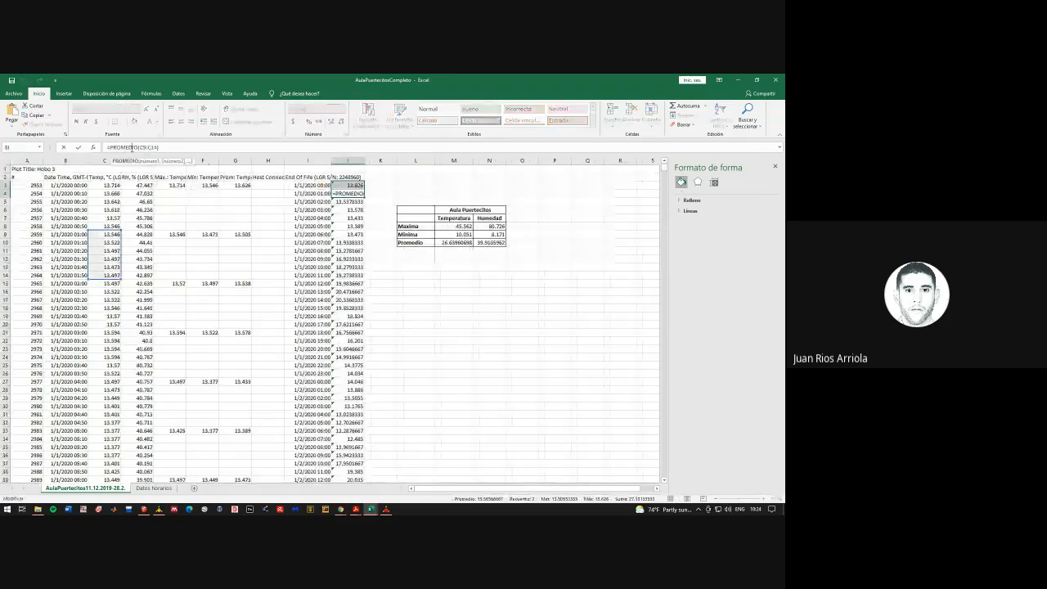
pyautogui.press('Return')
pyautogui.click(416, 275)
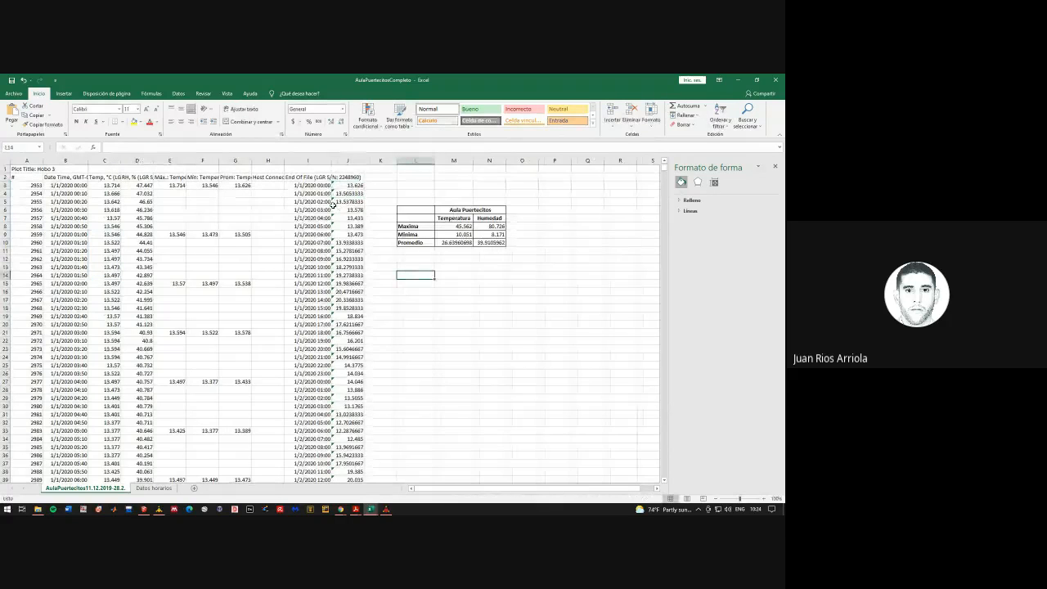
# Check the first hourly timestamp in I3 and the average formula in J3
pyautogui.click(312, 186)
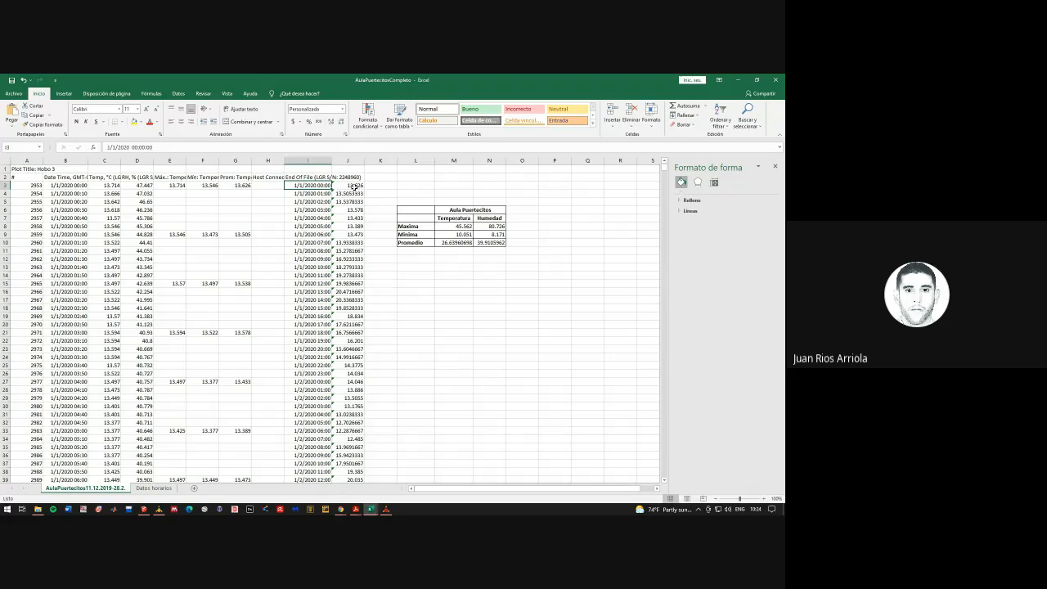
pyautogui.click(351, 185)
pyautogui.click(138, 147)
pyautogui.hotkey('ctrl', 'Return')
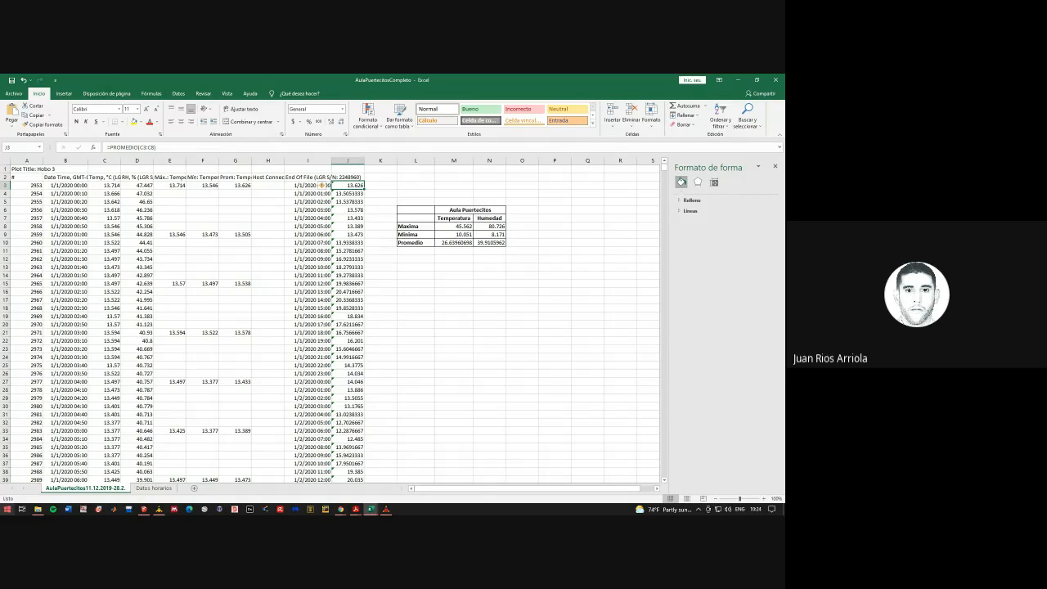
pyautogui.click(460, 348)
pyautogui.click(437, 308)
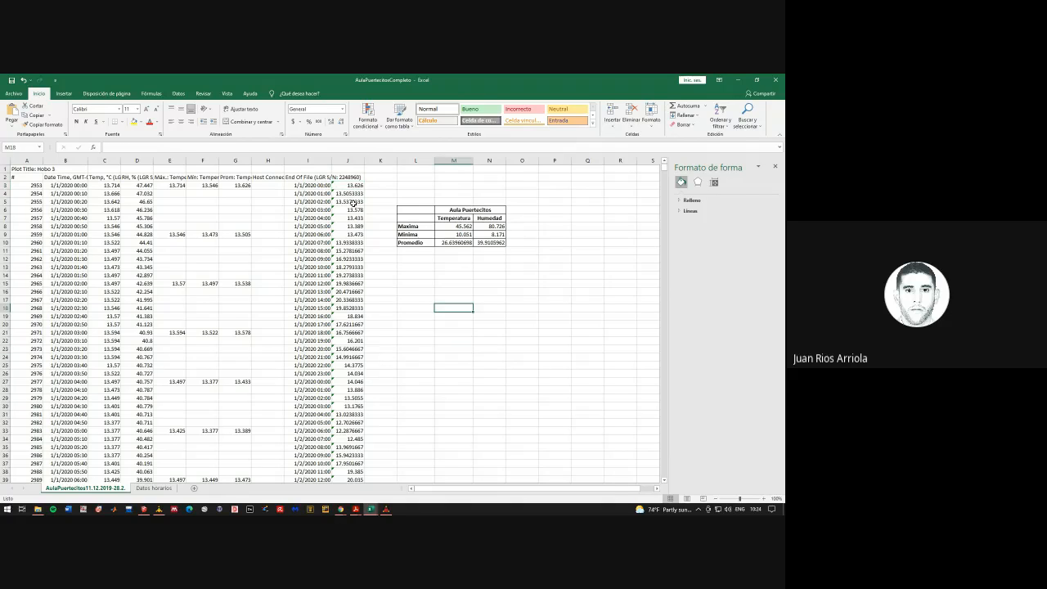
# Open the Soil5min file, copy all its PROMEDIO formulas and paste them into column K from cell K3
pyautogui.press('super')
pyautogui.write('soil5min')
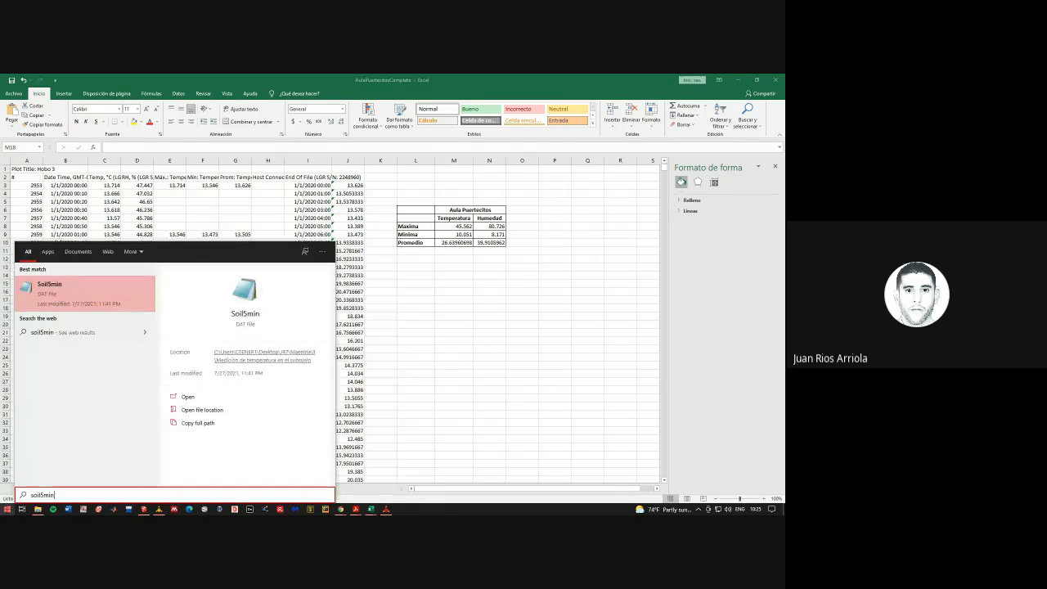
pyautogui.press('Return')
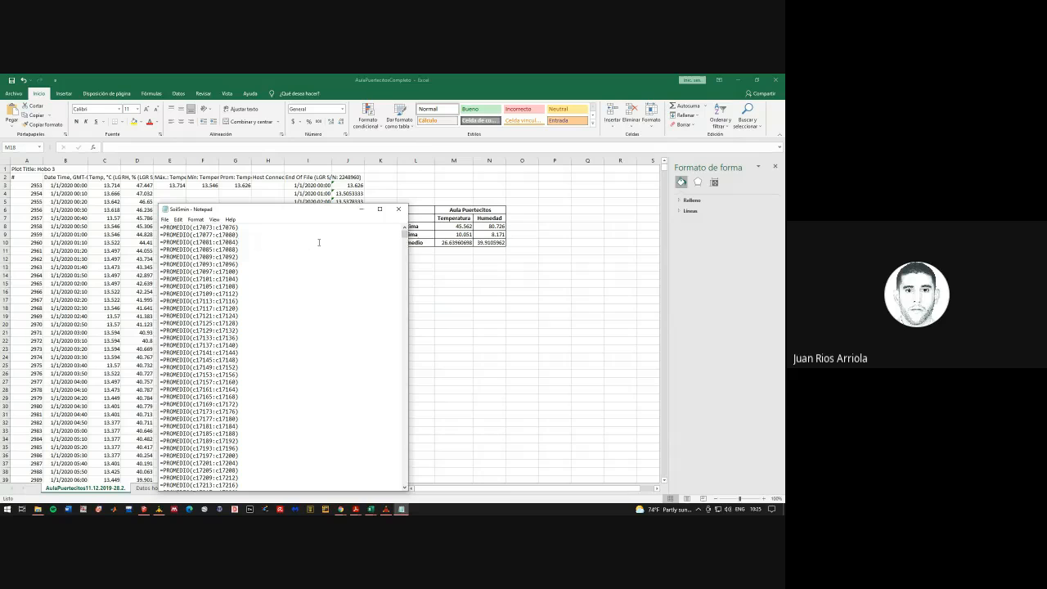
pyautogui.hotkey('ctrl', 'a')
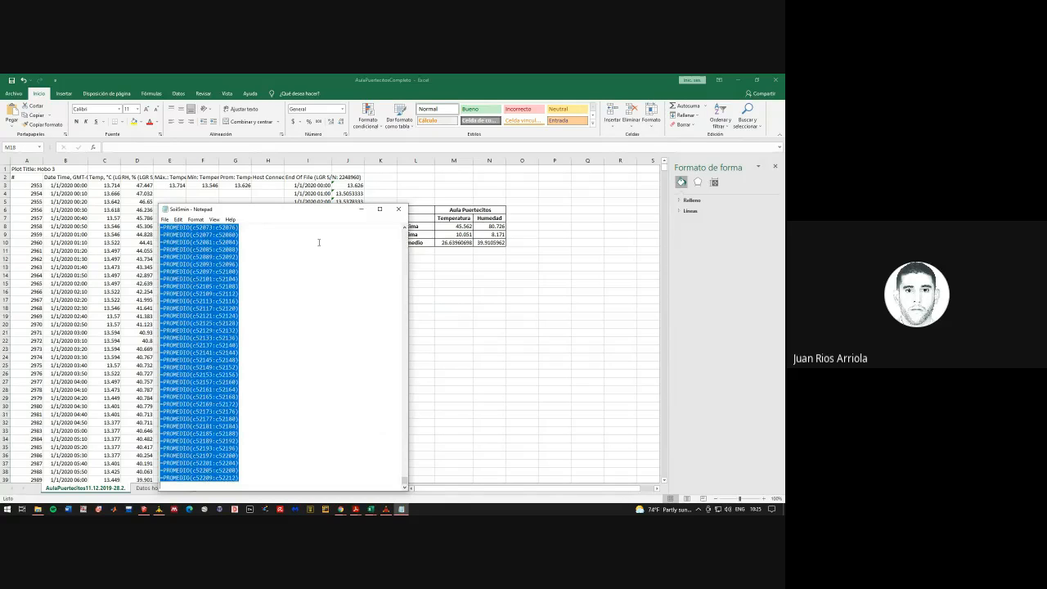
pyautogui.click(361, 209)
pyautogui.click(380, 185)
pyautogui.hotkey('ctrl', 'v')
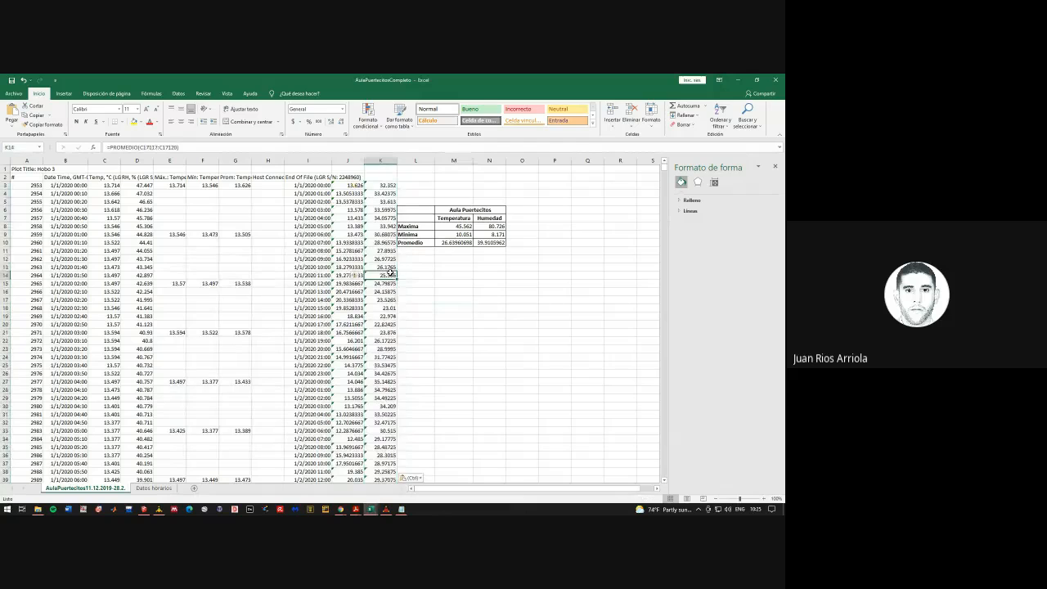
# Inspect the pasted average formula in cell K3 and leave it without editing
pyautogui.click(151, 148)
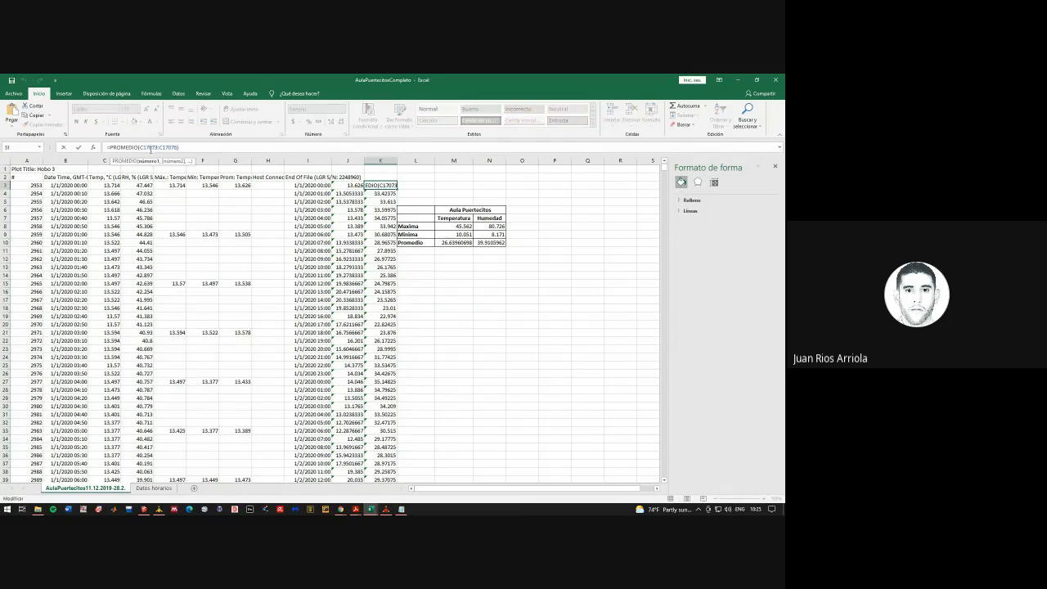
pyautogui.press('Escape')
pyautogui.click(450, 324)
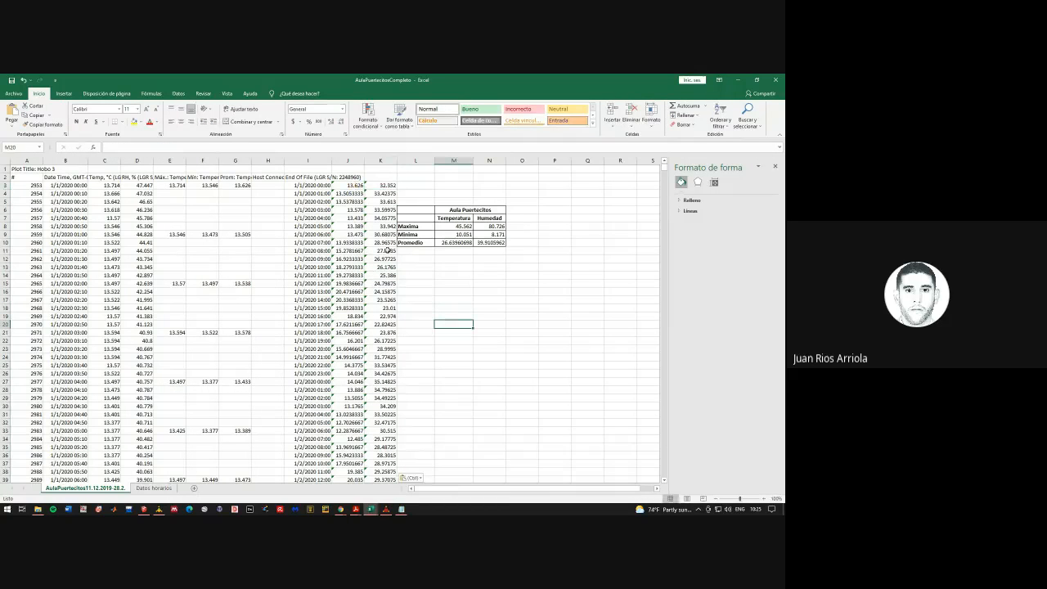
# Compare the first reading in C3 with the average formulas in J3 and K3, checking K3's starting row reference
pyautogui.click(115, 185)
pyautogui.click(353, 185)
pyautogui.click(392, 184)
pyautogui.click(143, 147)
pyautogui.moveTo(144, 147); pyautogui.dragTo(155, 147)
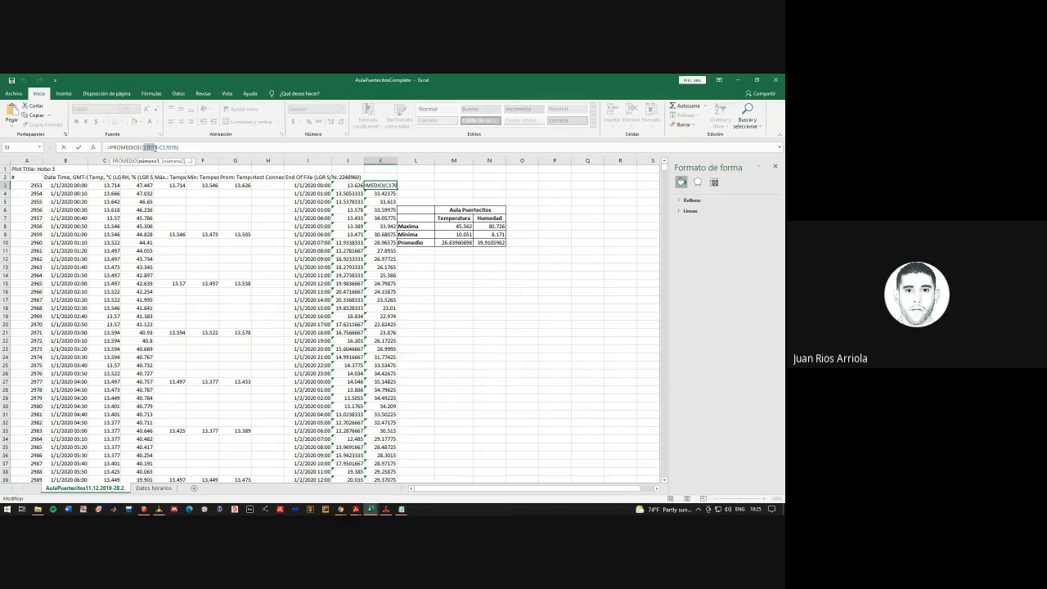
pyautogui.click(388, 209)
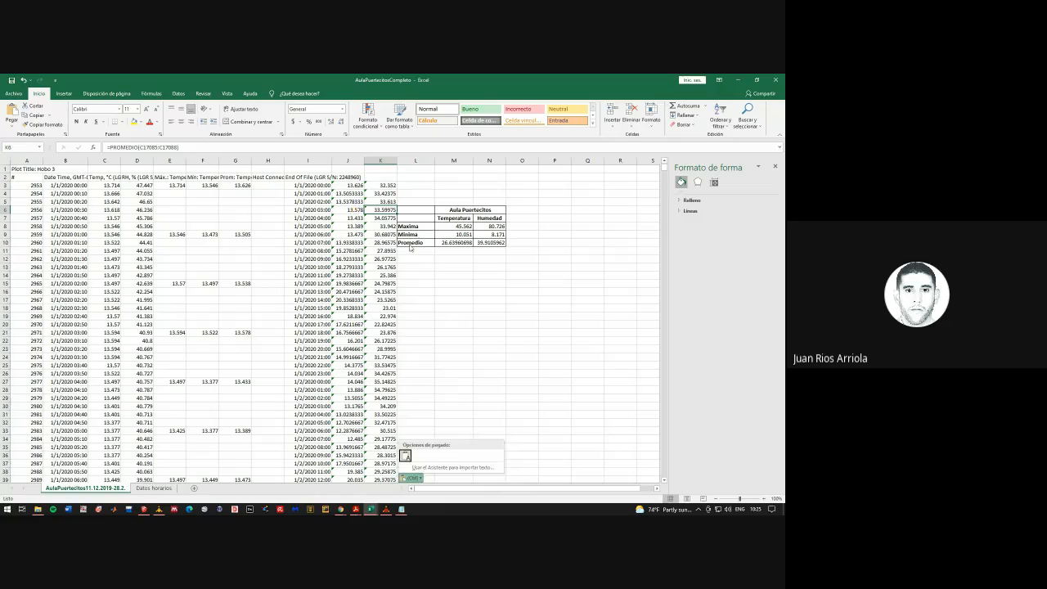
# Trace the K3 average formula to its source readings in C17073:C17076
pyautogui.click(388, 186)
pyautogui.doubleClick(388, 186)
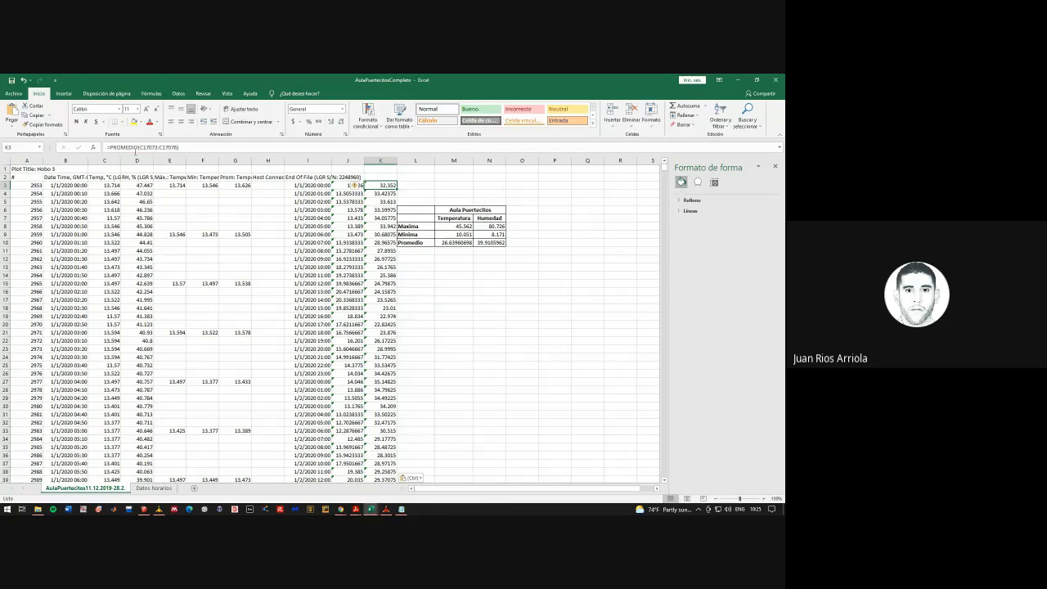
pyautogui.moveTo(663, 170); pyautogui.dragTo(664, 304)
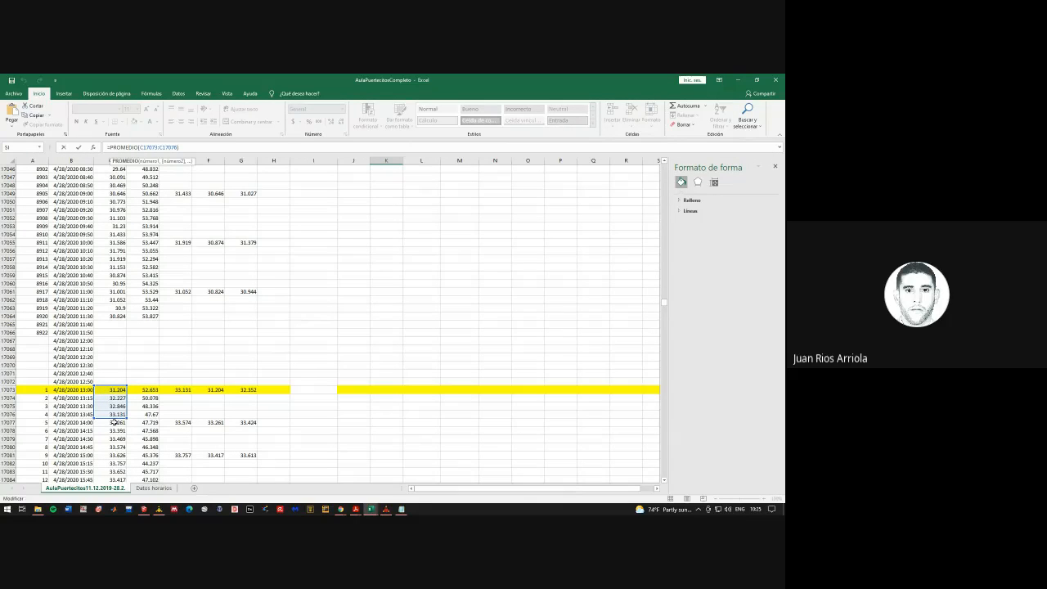
pyautogui.hotkey('ctrl', 'Return')
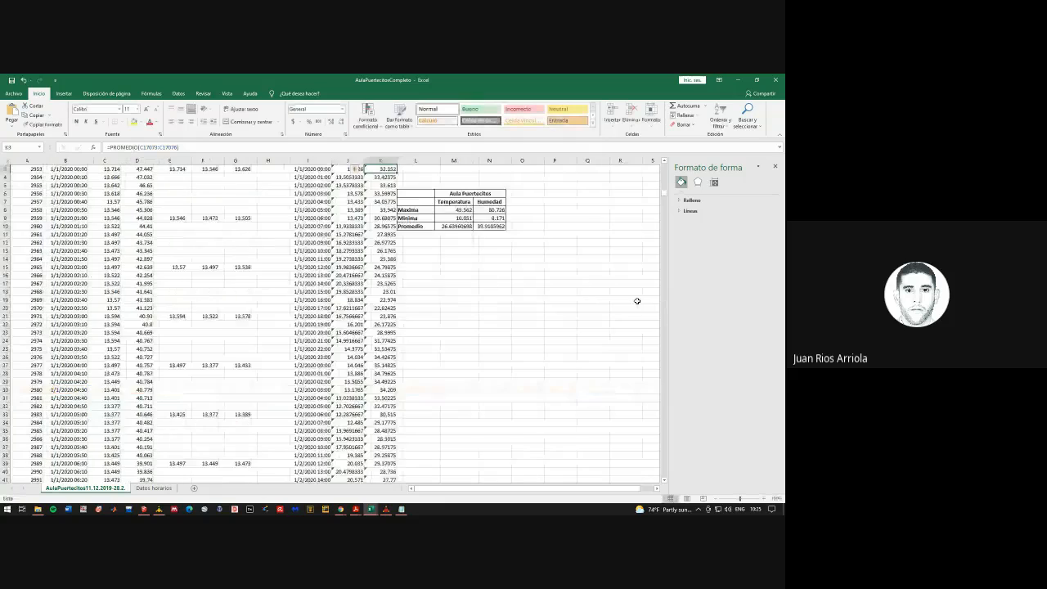
# Undo the formula paste in column K and check the remaining hourly average formula in cell J3 without editing it
pyautogui.scroll(1, 601, 233)
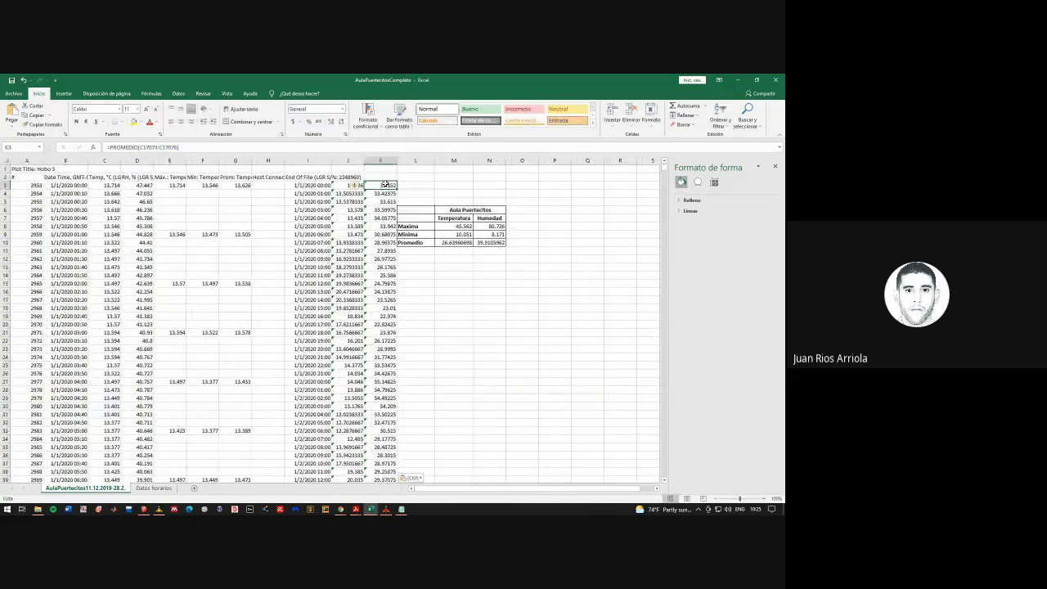
pyautogui.hotkey('ctrl', 'z')
pyautogui.moveTo(351, 185); pyautogui.dragTo(353, 291)
pyautogui.click(348, 185)
pyautogui.click(145, 148)
pyautogui.press('Escape')
pyautogui.click(453, 291)
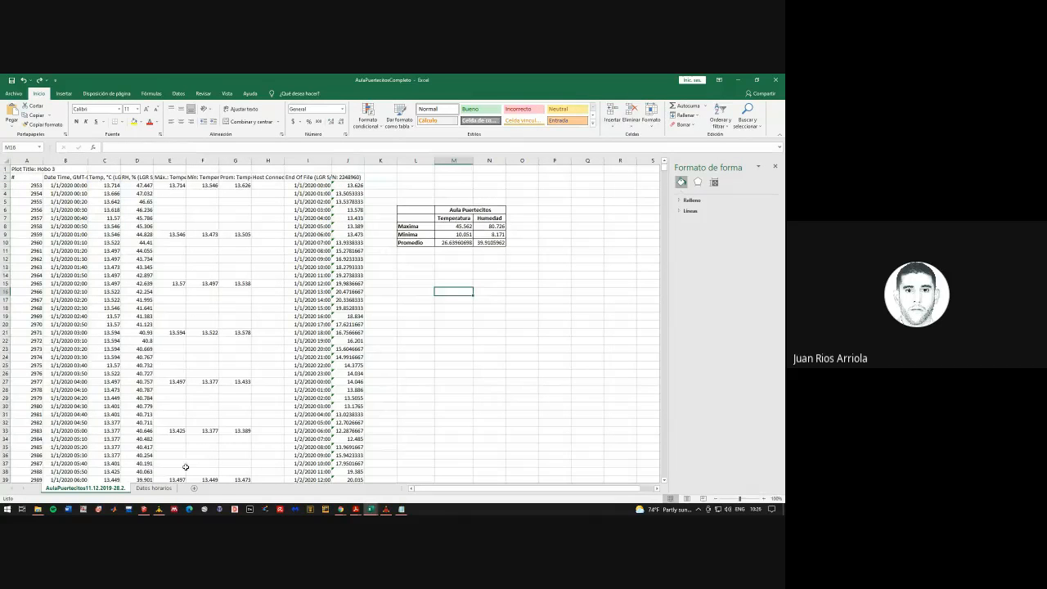
# Compare the exp values on the Datos horarios sheet with the hourly averages in column J of the measurement sheet
pyautogui.click(161, 489)
pyautogui.moveTo(661, 221); pyautogui.dragTo(663, 167)
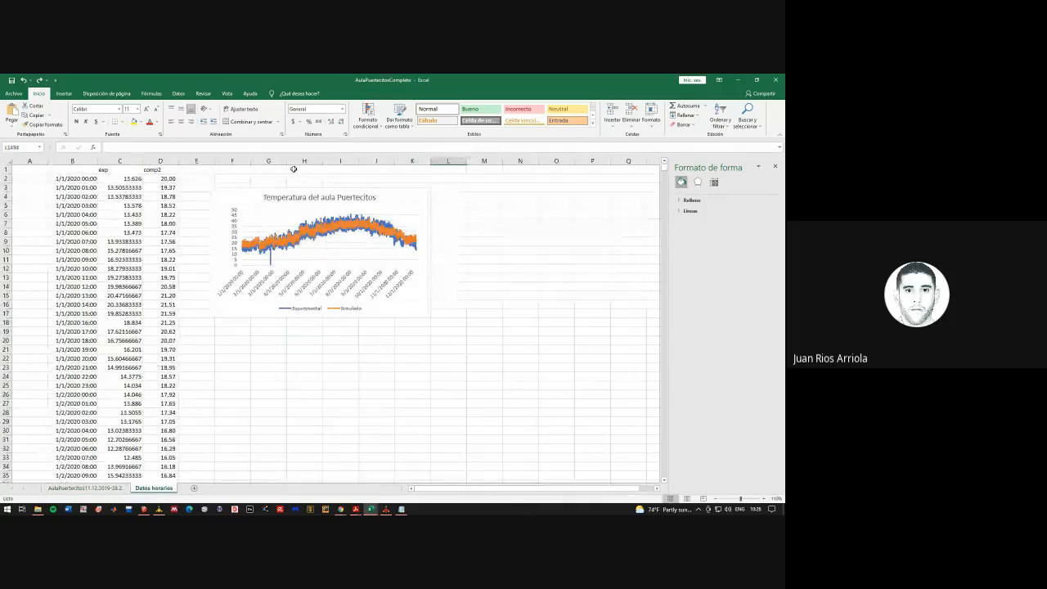
pyautogui.click(114, 178)
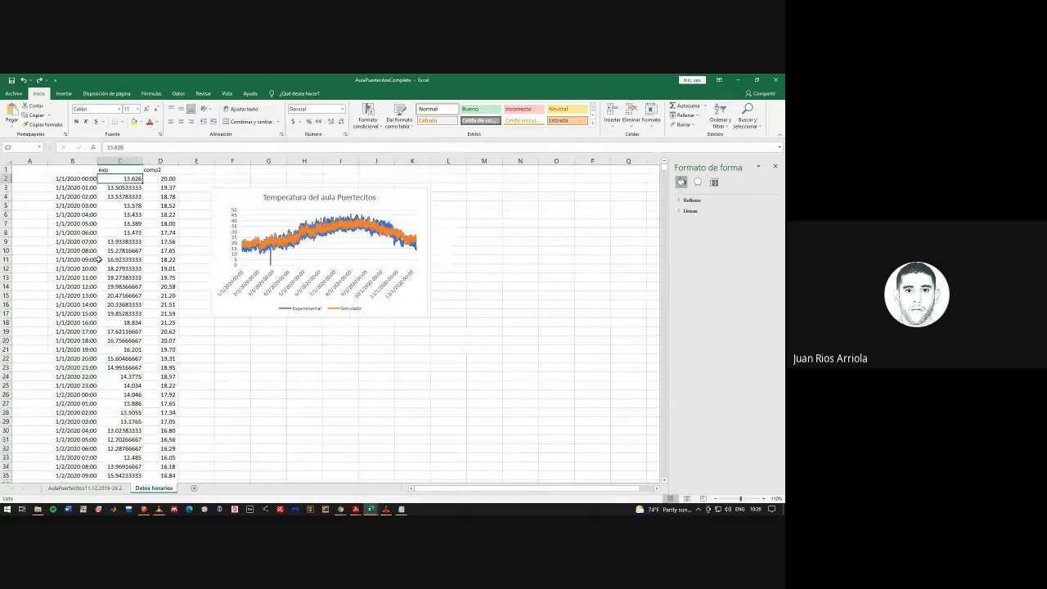
pyautogui.click(86, 487)
pyautogui.moveTo(349, 185); pyautogui.dragTo(352, 356)
pyautogui.click(154, 487)
pyautogui.click(124, 207)
# Go through the first simulated temperatures in the comp2 column of the Datos horarios sheet
pyautogui.click(166, 172)
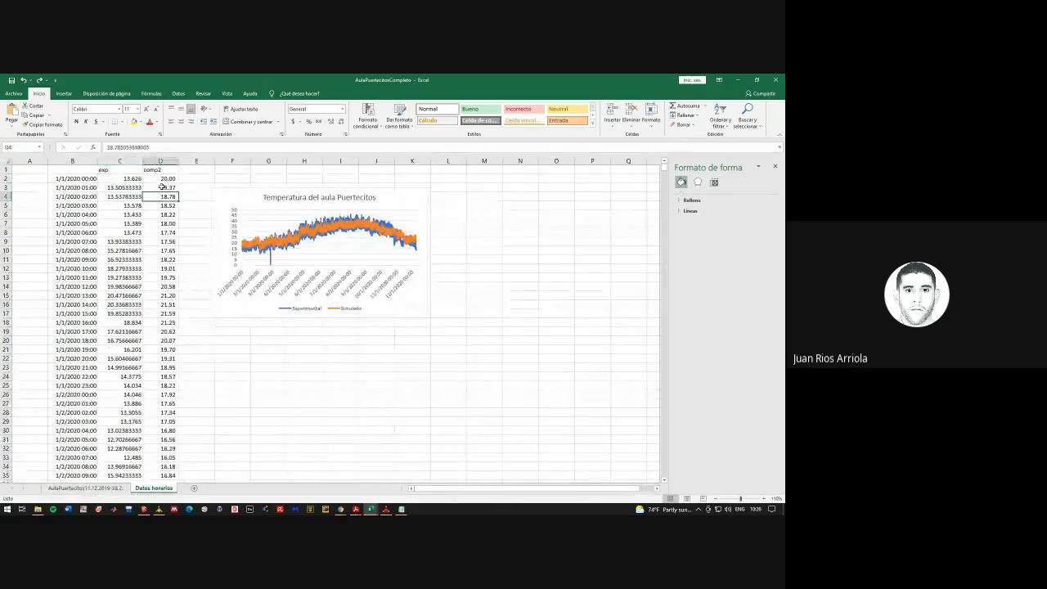
pyautogui.press('Down')
pyautogui.press('Down')
pyautogui.press('Down')
pyautogui.press('Down')
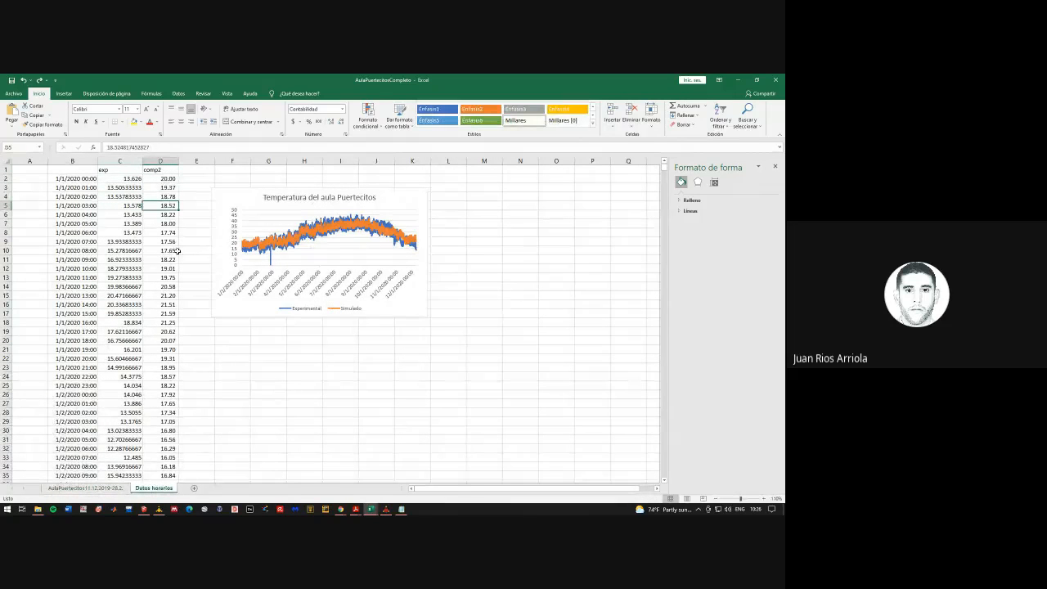
# Examine the Temperatura del aula Puertecitos chart enlarged, comparing the Experimental and Simulado curves over the whole year
pyautogui.click(764, 498)
pyautogui.click(764, 498)
pyautogui.click(764, 497)
pyautogui.click(764, 498)
pyautogui.click(763, 498)
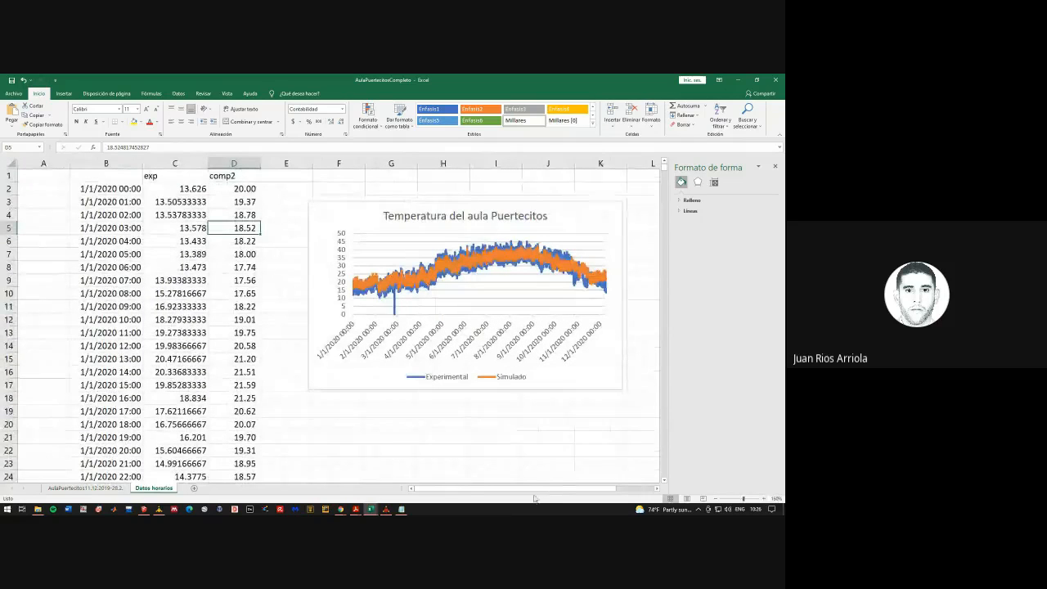
pyautogui.click(764, 498)
pyautogui.click(764, 498)
pyautogui.click(763, 498)
pyautogui.click(764, 498)
pyautogui.scroll(1, 511, 475)
pyautogui.hscroll(1, 511, 474)
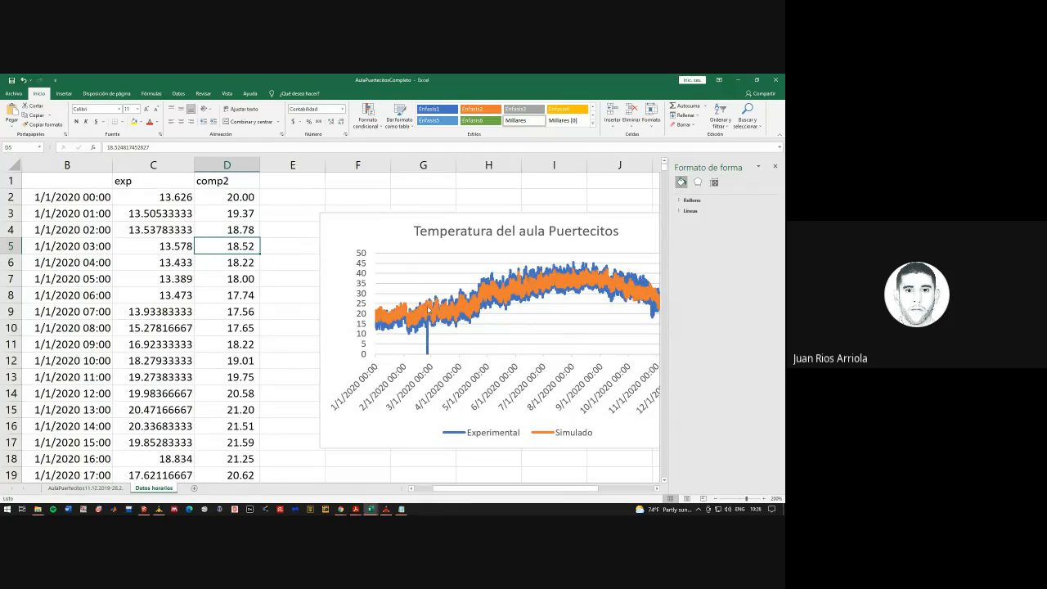
pyautogui.hscroll(3, 527, 327)
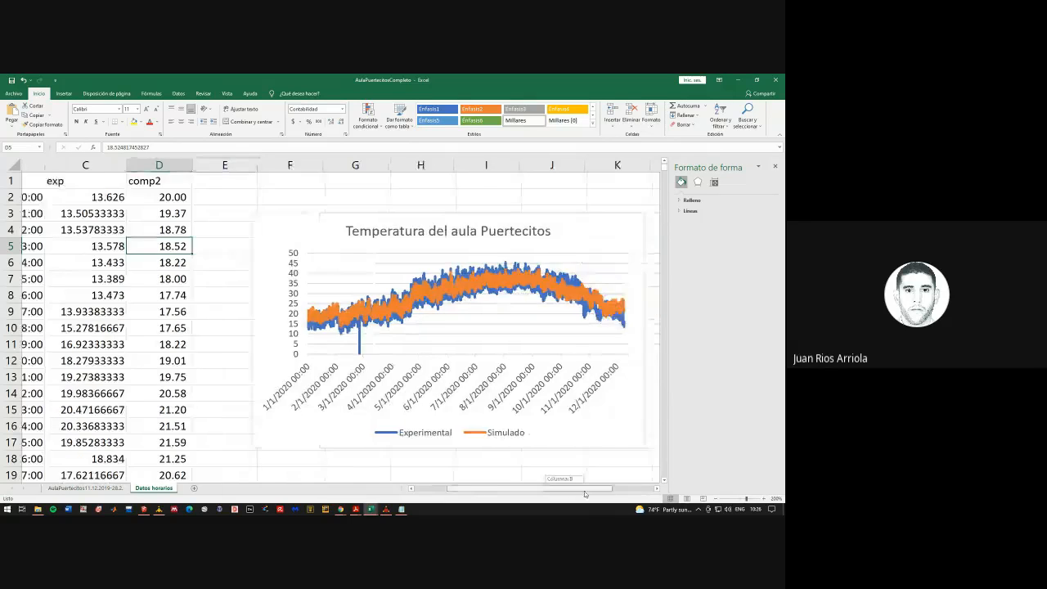
pyautogui.hscroll(1, 523, 319)
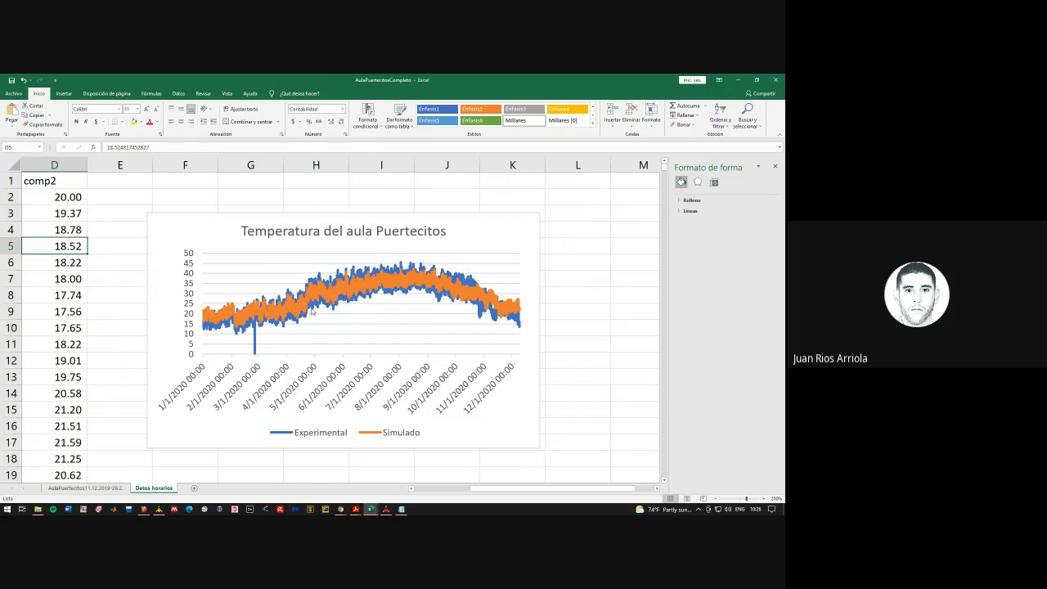
pyautogui.click(764, 499)
pyautogui.click(763, 499)
pyautogui.click(764, 498)
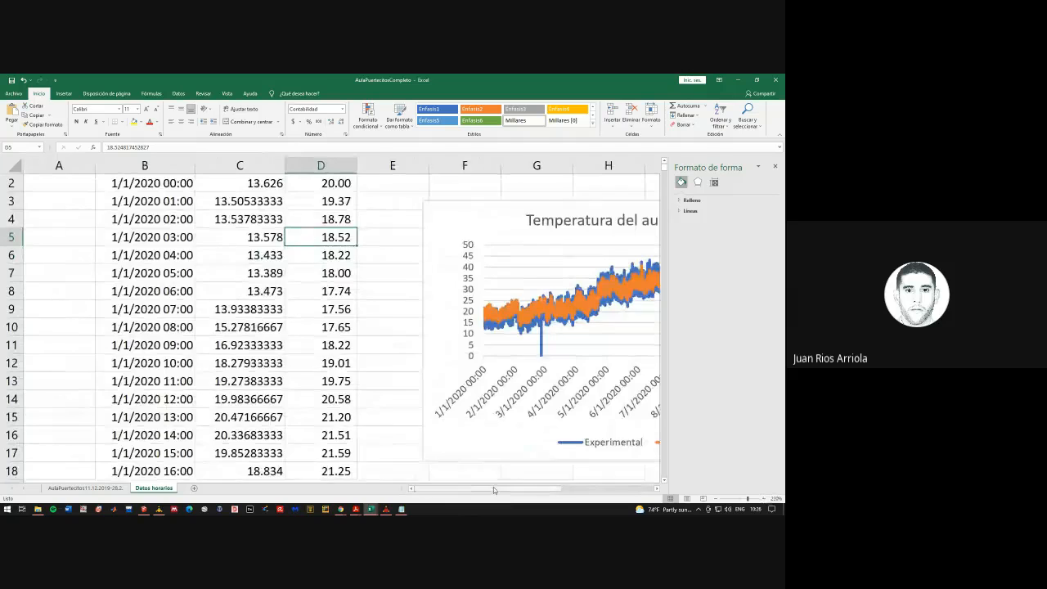
pyautogui.moveTo(494, 490); pyautogui.dragTo(567, 491)
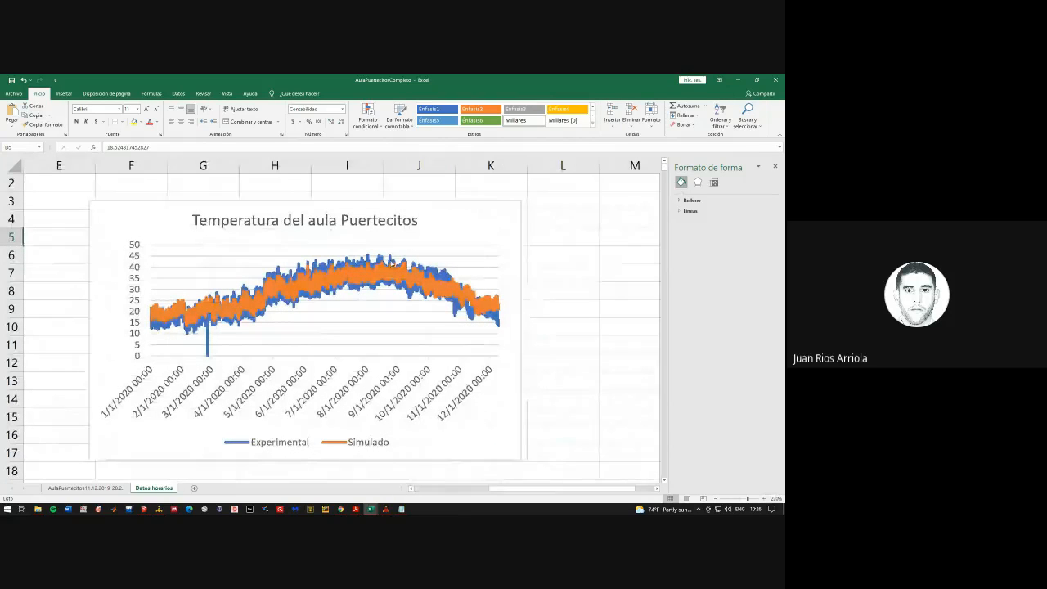
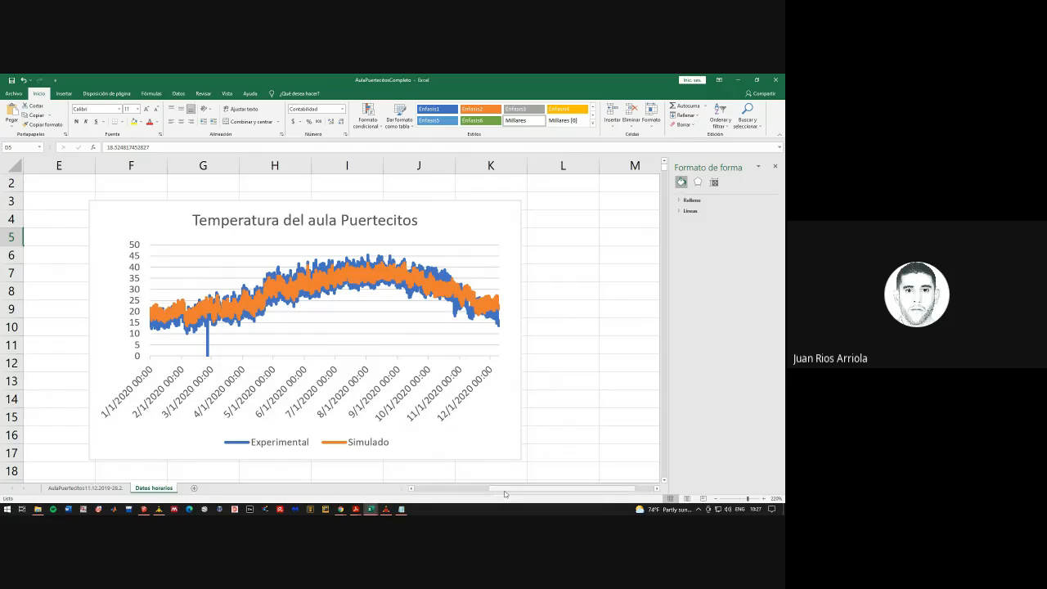
pyautogui.moveTo(507, 491); pyautogui.dragTo(471, 491)
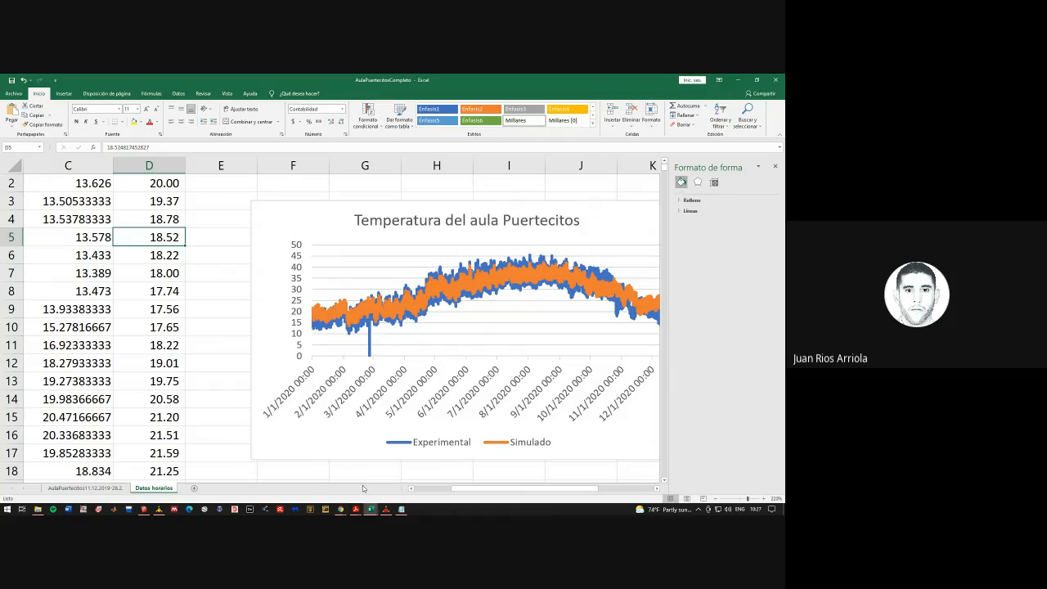
# Look briefly at the Aulas_imported1 project in Simulation Studio, then return to Excel and view the exp and comp2 columns beside the whole chart
pyautogui.click(159, 509)
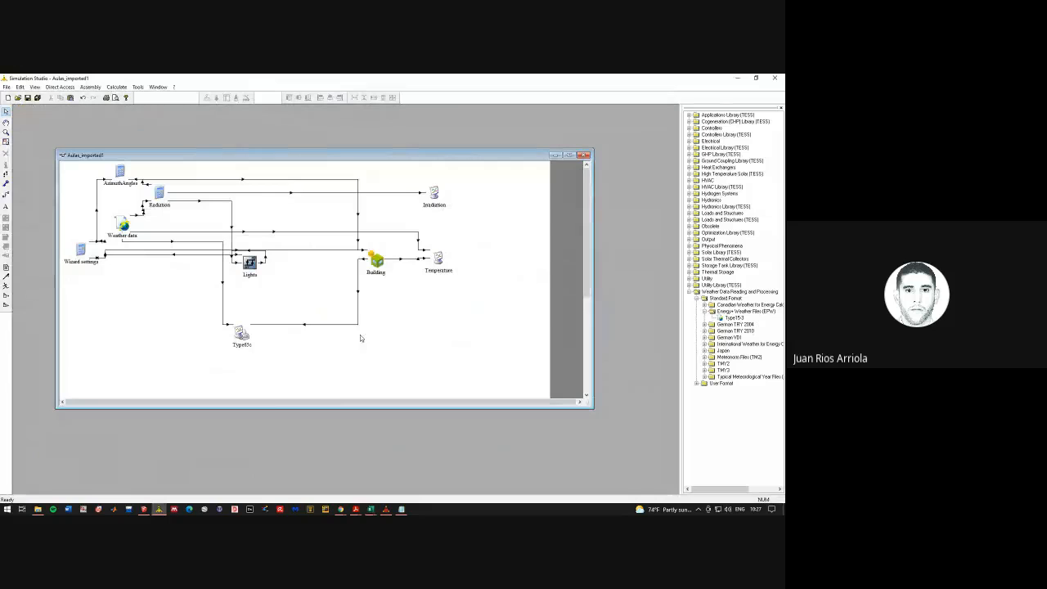
pyautogui.click(737, 78)
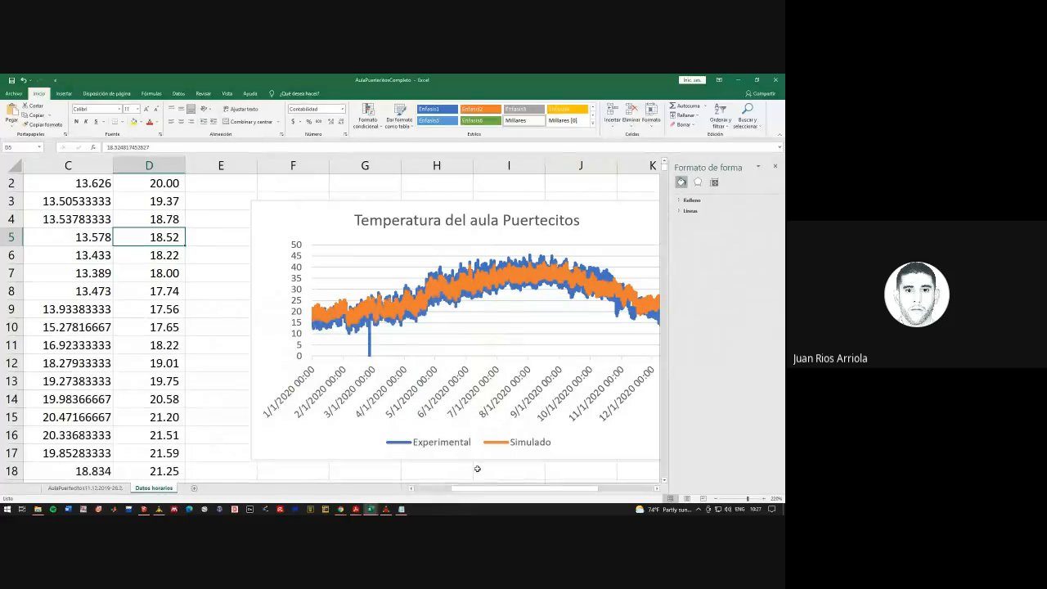
pyautogui.click(716, 499)
pyautogui.click(716, 499)
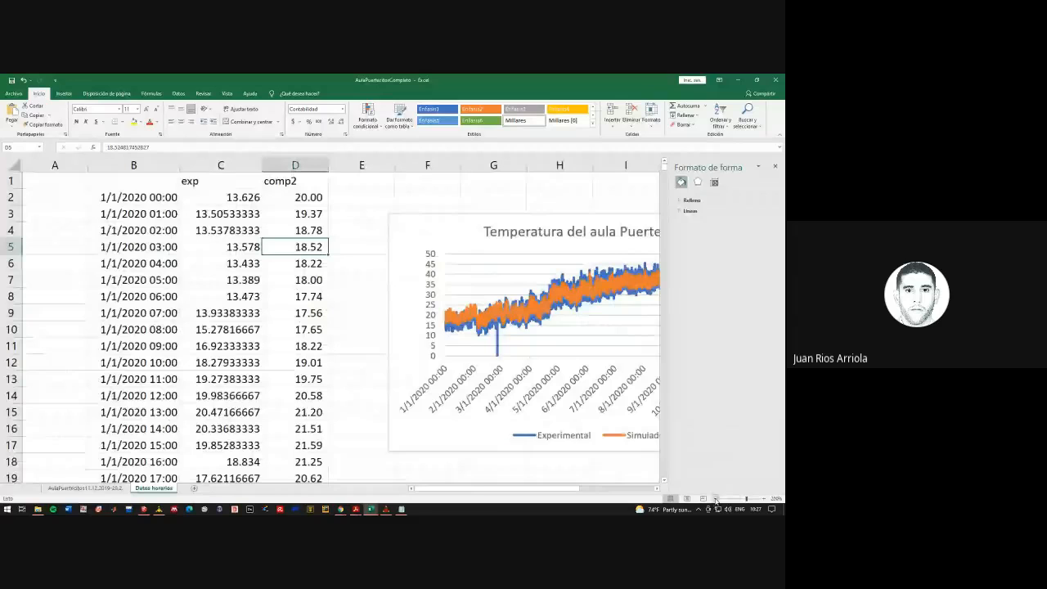
pyautogui.moveTo(450, 489); pyautogui.dragTo(495, 495)
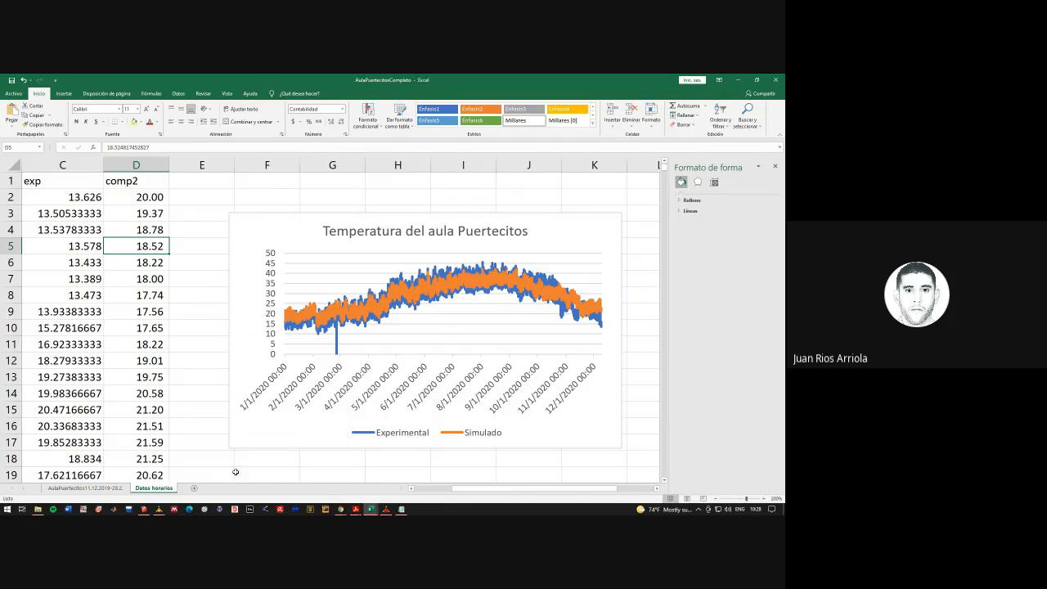
# Switch to SketchUp to view the classroom building model from a slightly changed angle, then return to the Excel chart
pyautogui.click(144, 509)
pyautogui.moveTo(253, 364)
pyautogui.mouseDown(button='middle')
pyautogui.moveTo(242, 366)
pyautogui.moveTo(255, 389)
pyautogui.mouseUp(button='middle')
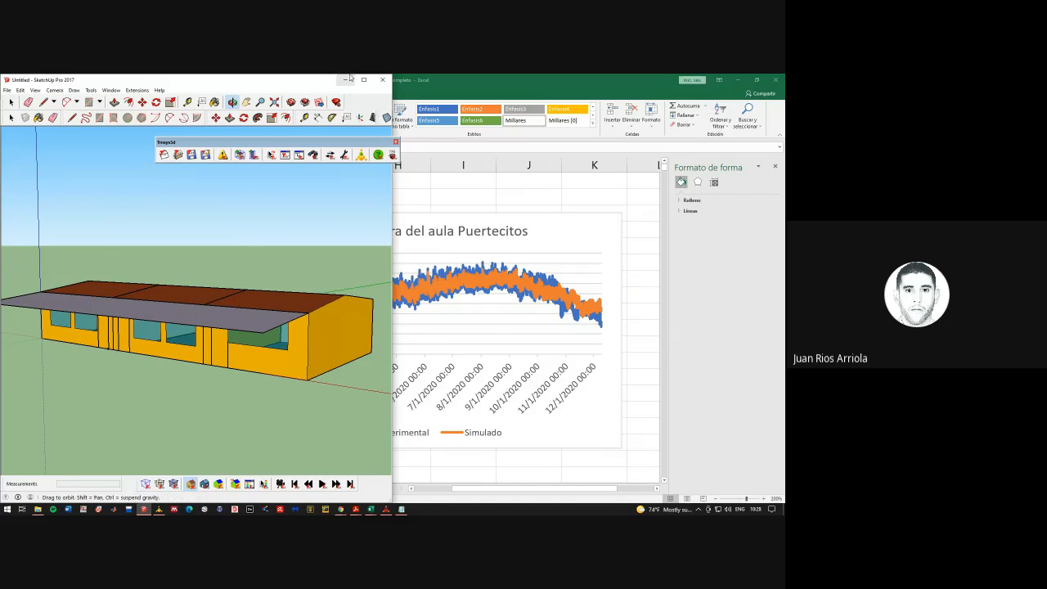
pyautogui.click(344, 79)
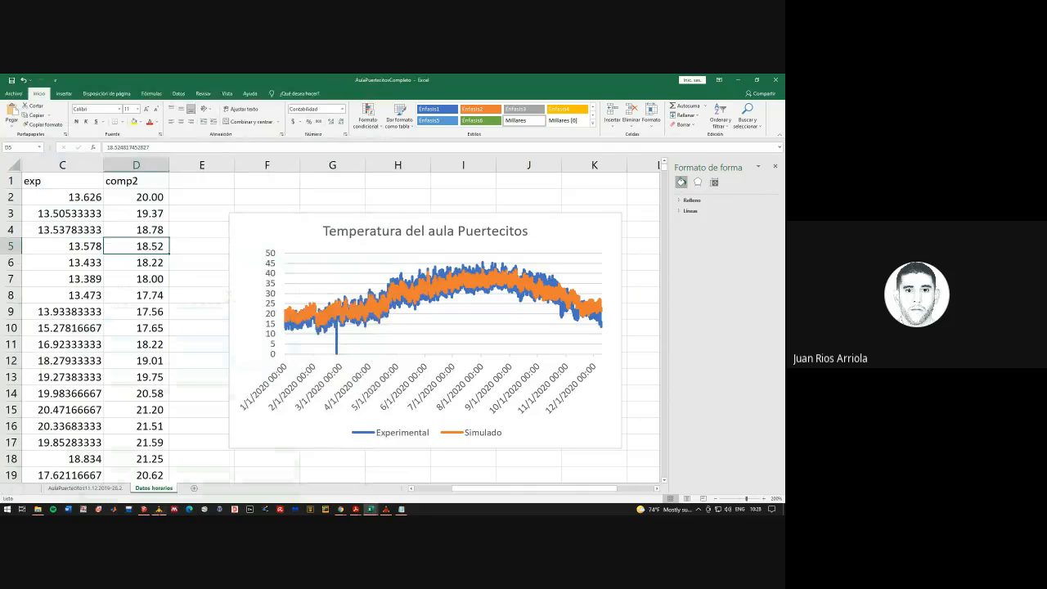
# In Simulation Studio, collapse the Weather Data library and browse for a project in Simulaciones CEENER, Simulaciones SAATEP, carga Aulas corrido, m900 on the Desktop
pyautogui.click(159, 508)
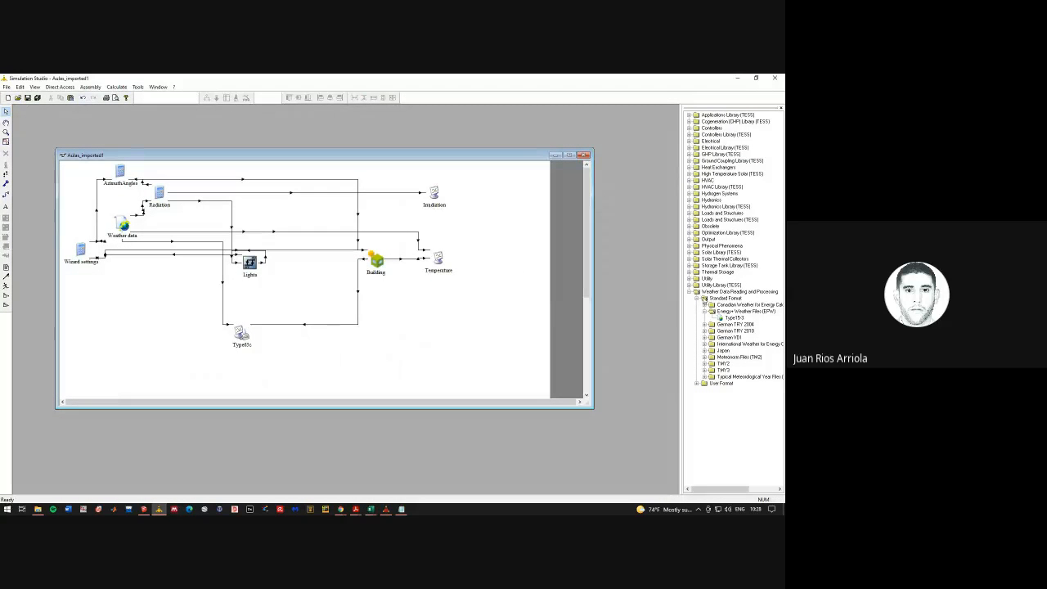
pyautogui.click(695, 292)
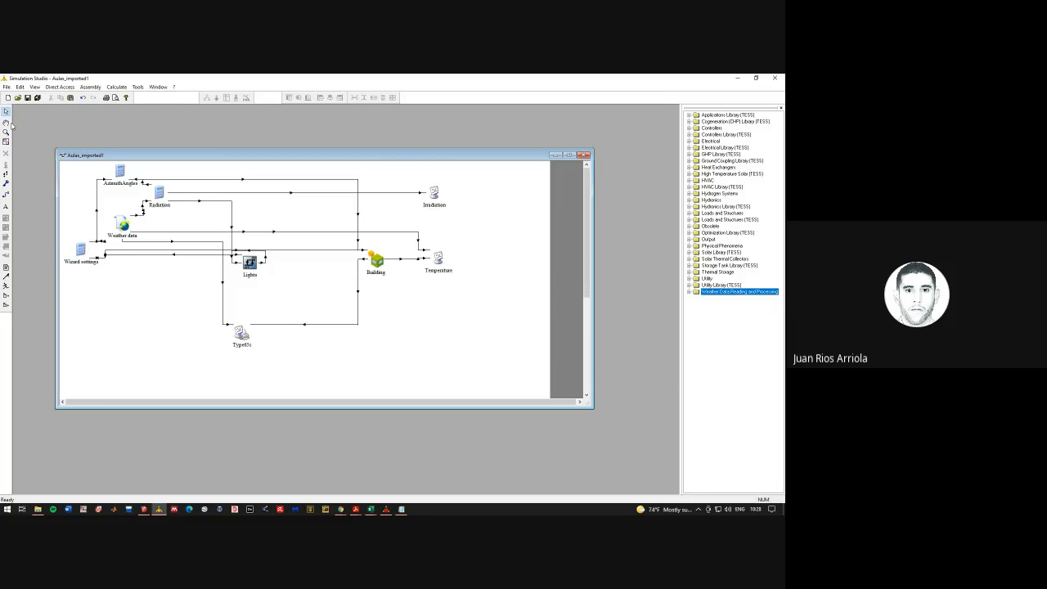
pyautogui.click(18, 98)
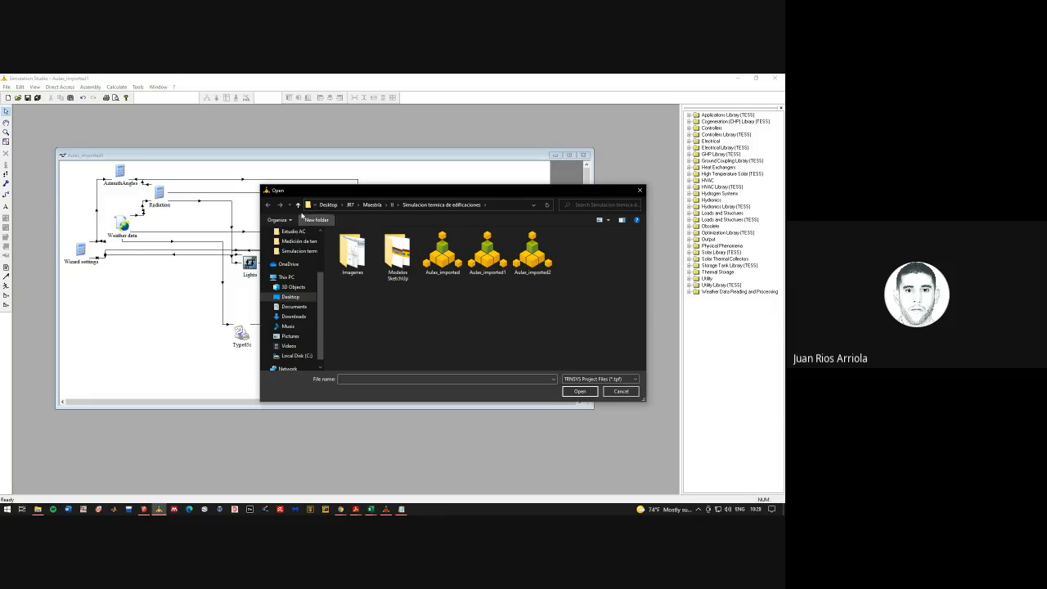
pyautogui.click(297, 205)
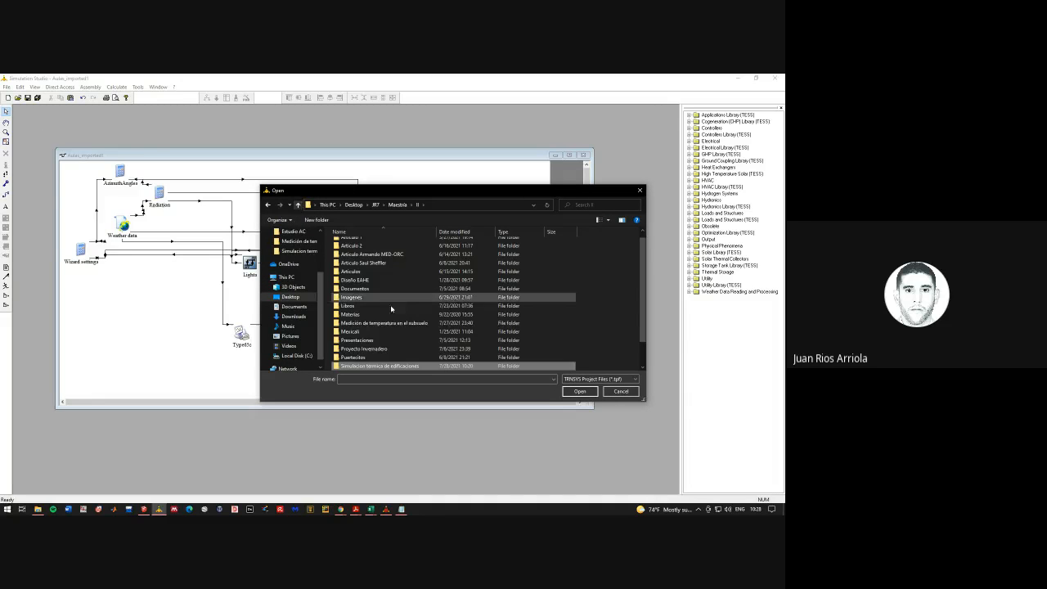
pyautogui.click(292, 296)
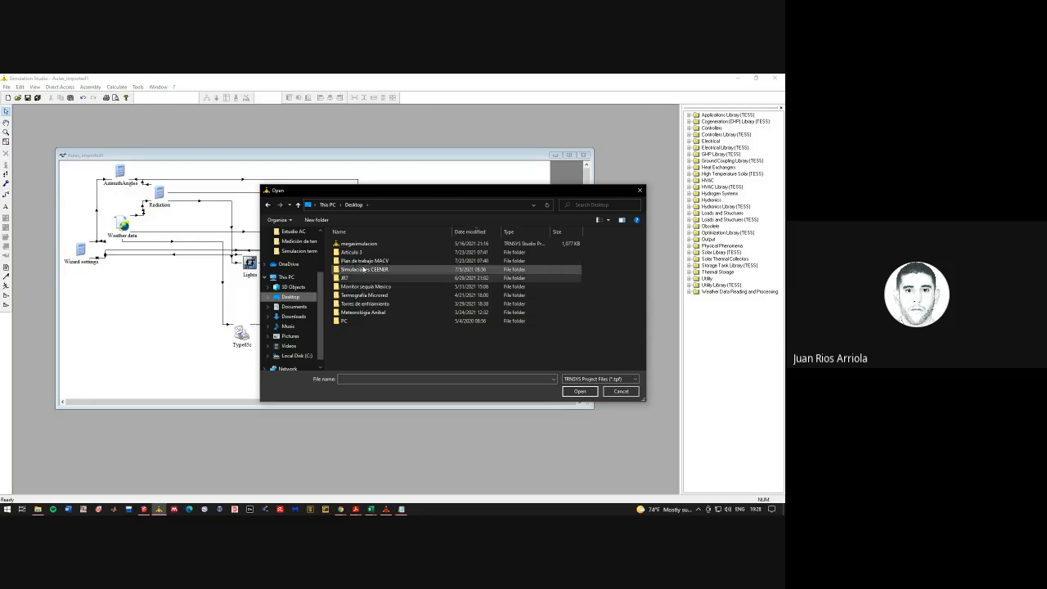
pyautogui.doubleClick(363, 269)
pyautogui.doubleClick(363, 261)
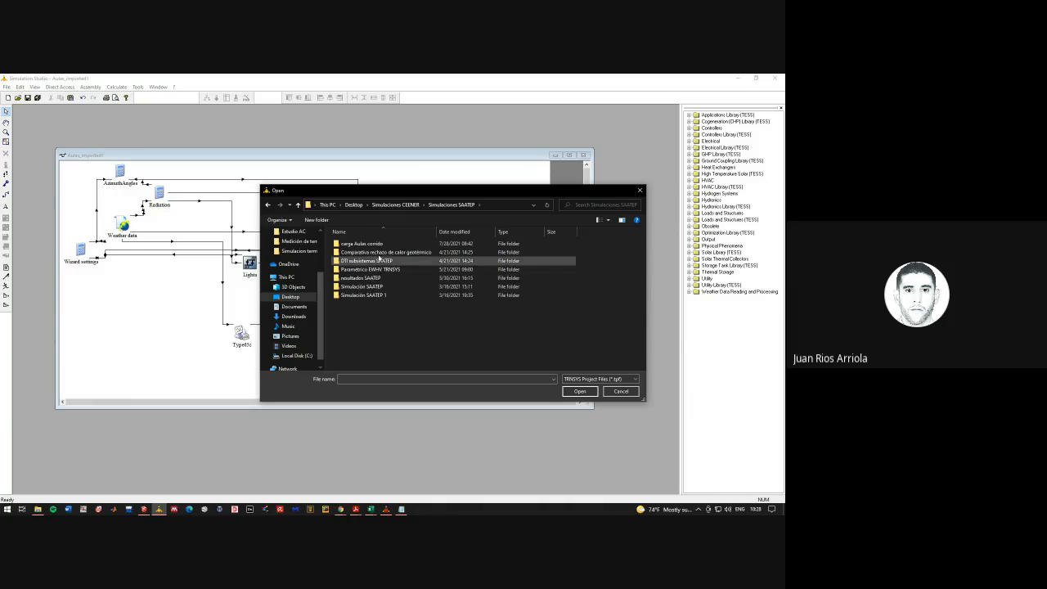
pyautogui.doubleClick(380, 243)
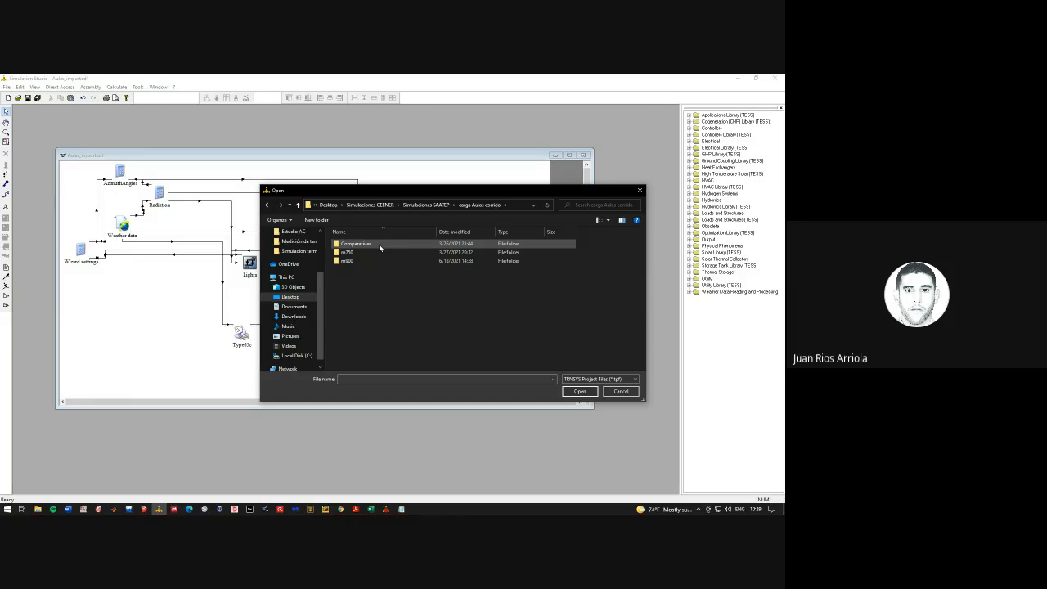
pyautogui.doubleClick(381, 260)
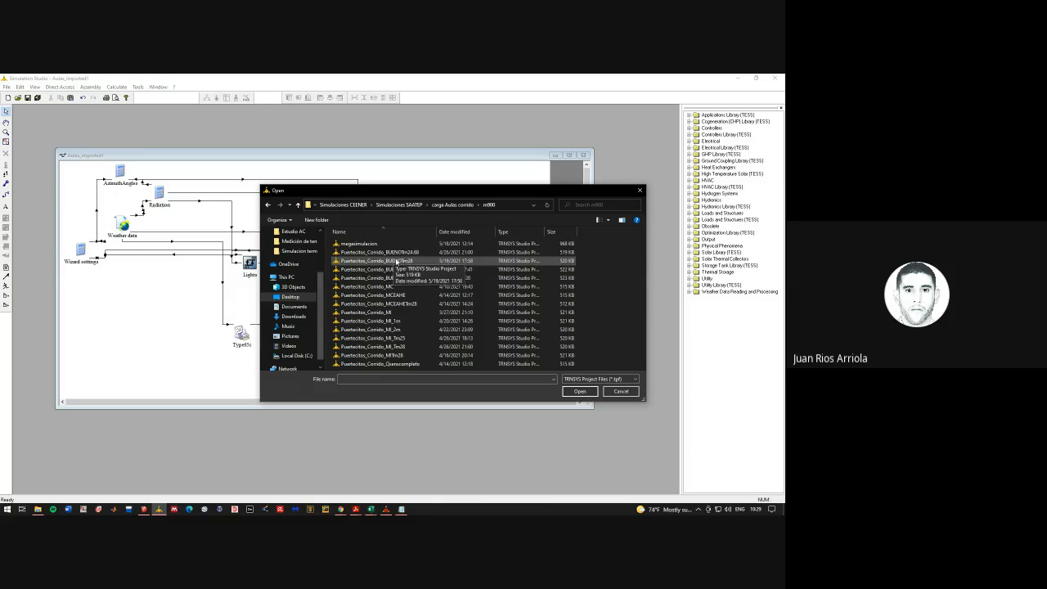
# Sort the m900 project files by modification date, newest first, and open Puertecitos_Corrido_BUENOTm28
pyautogui.click(456, 232)
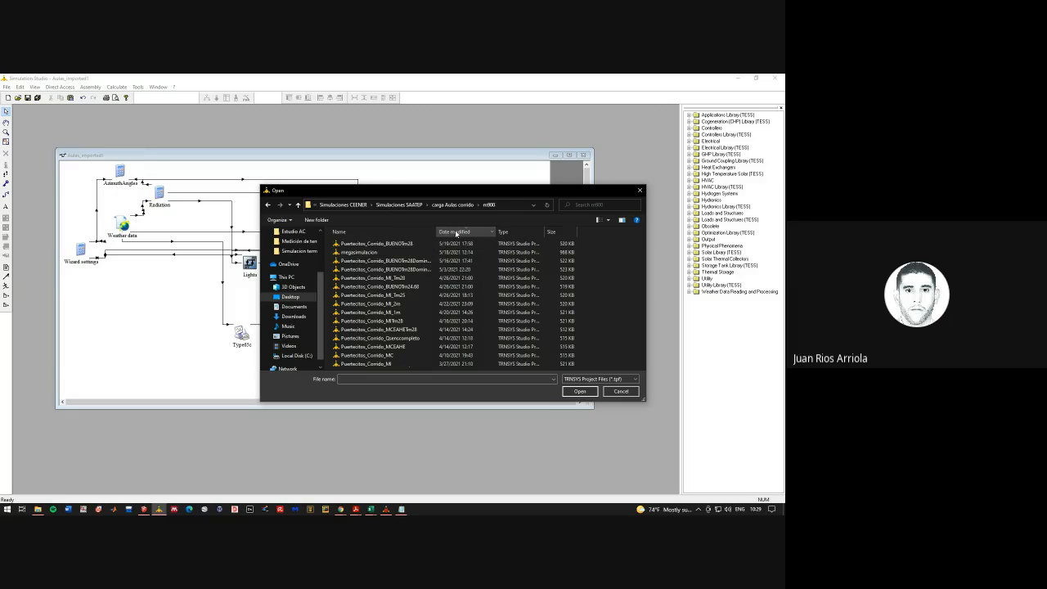
pyautogui.click(454, 232)
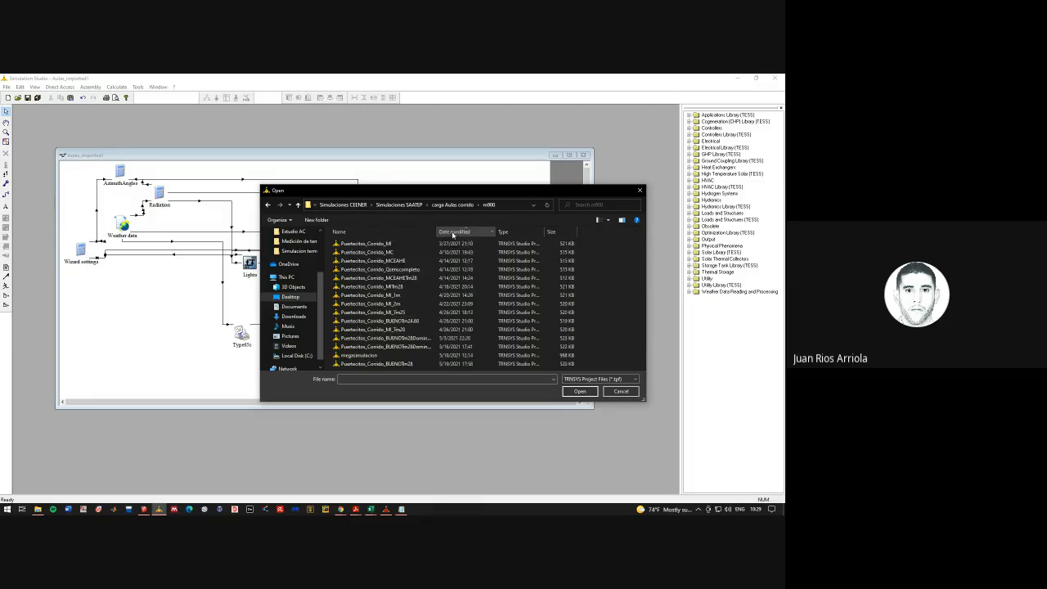
pyautogui.click(453, 233)
pyautogui.doubleClick(414, 243)
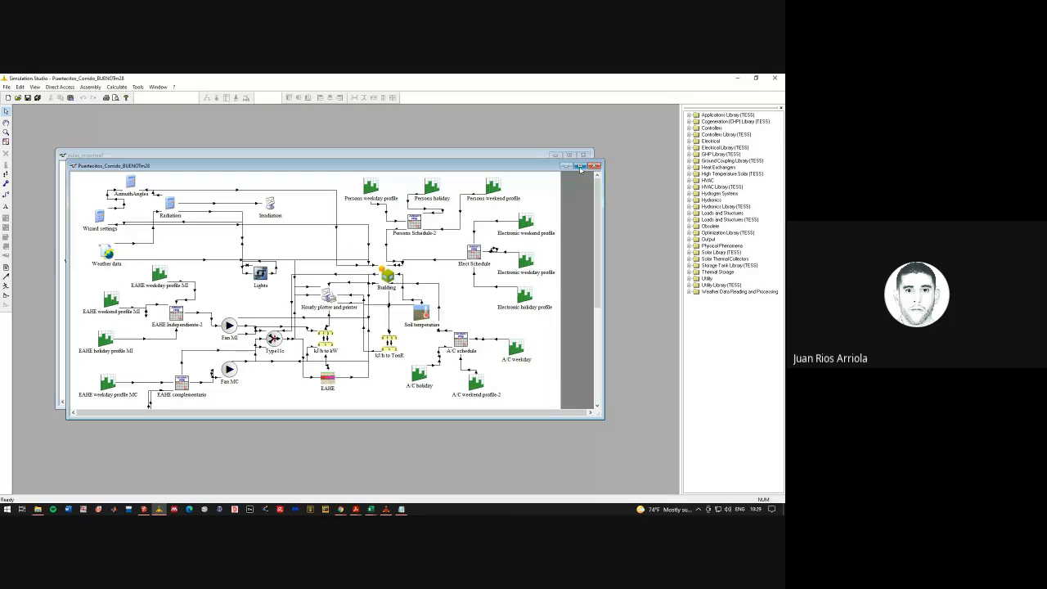
# View the Puertecitos_Corrido_BUENOTm28 diagram maximized, restore its window and bring the Aulas_imported1 project in front of it
pyautogui.click(579, 167)
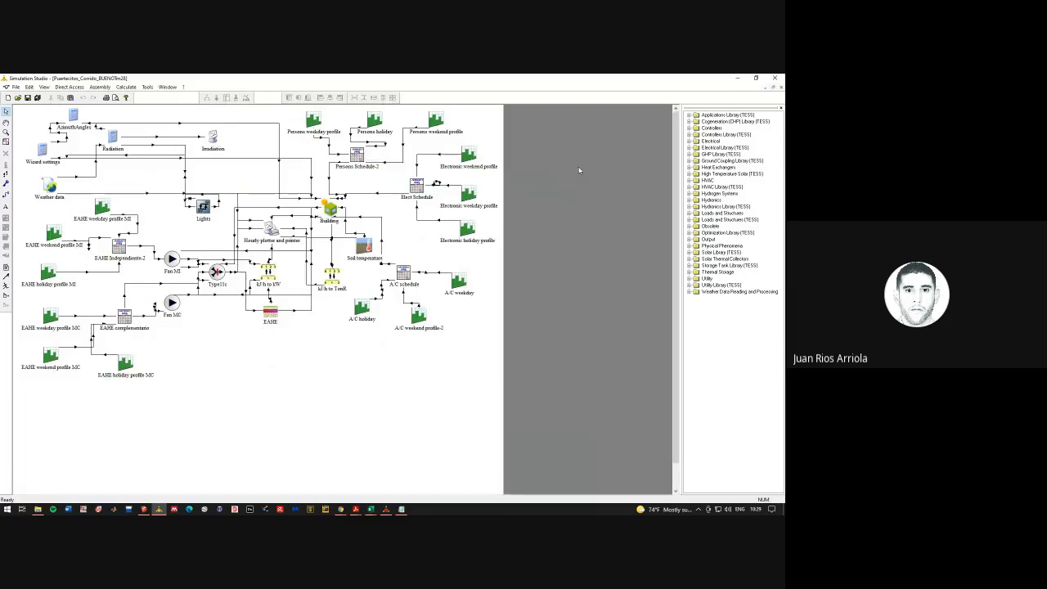
pyautogui.click(755, 78)
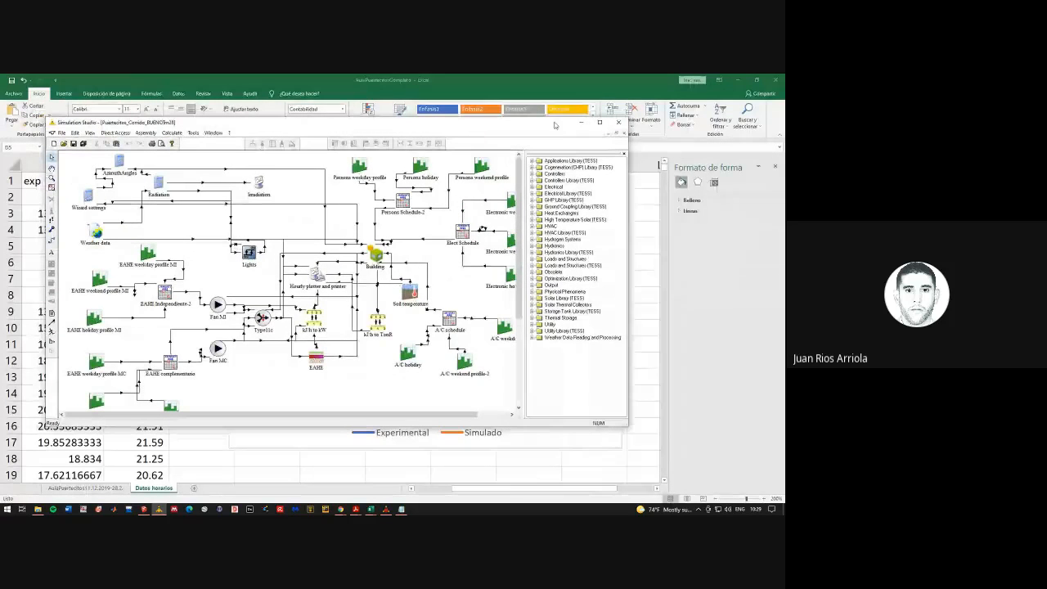
pyautogui.click(599, 122)
pyautogui.click(774, 88)
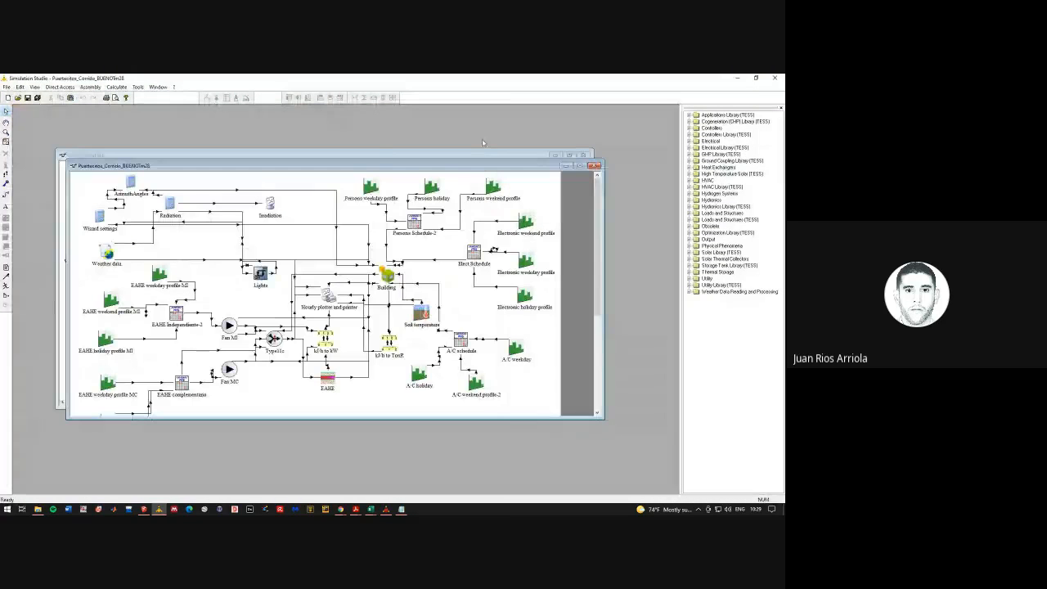
pyautogui.moveTo(368, 154); pyautogui.dragTo(399, 160)
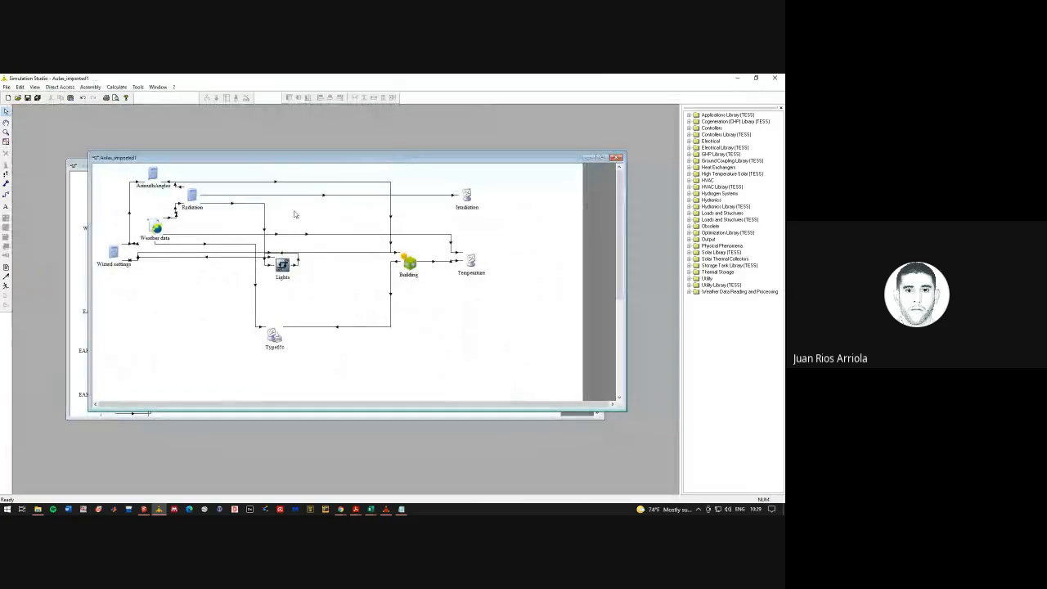
# Minimize the Aulas_imported1 project window and look over the component diagram of Puertecitos_Corrido_BUENOTm28
pyautogui.click(588, 158)
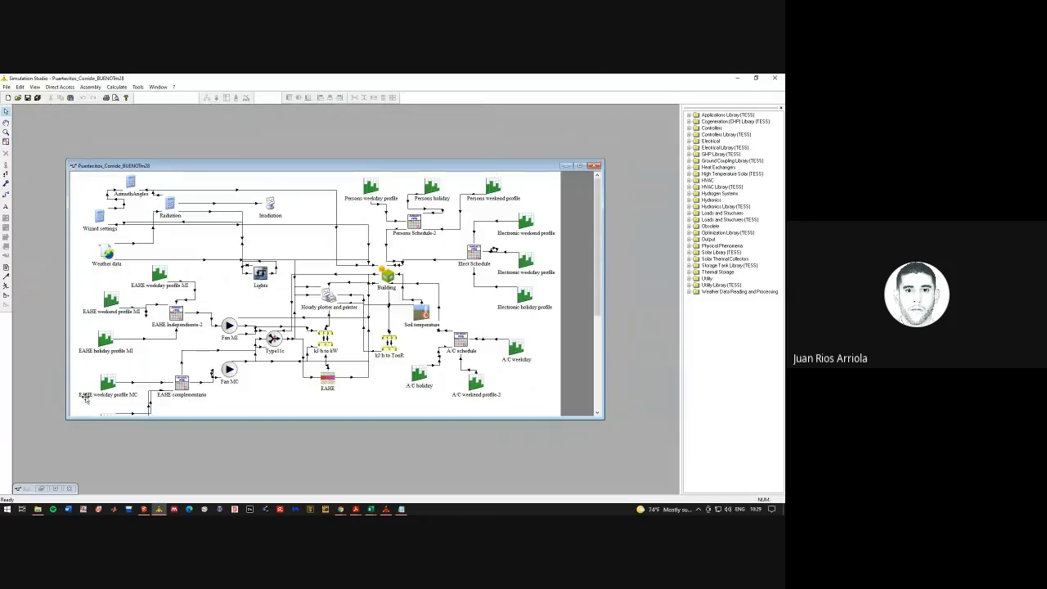
pyautogui.scroll(-2, 223, 358)
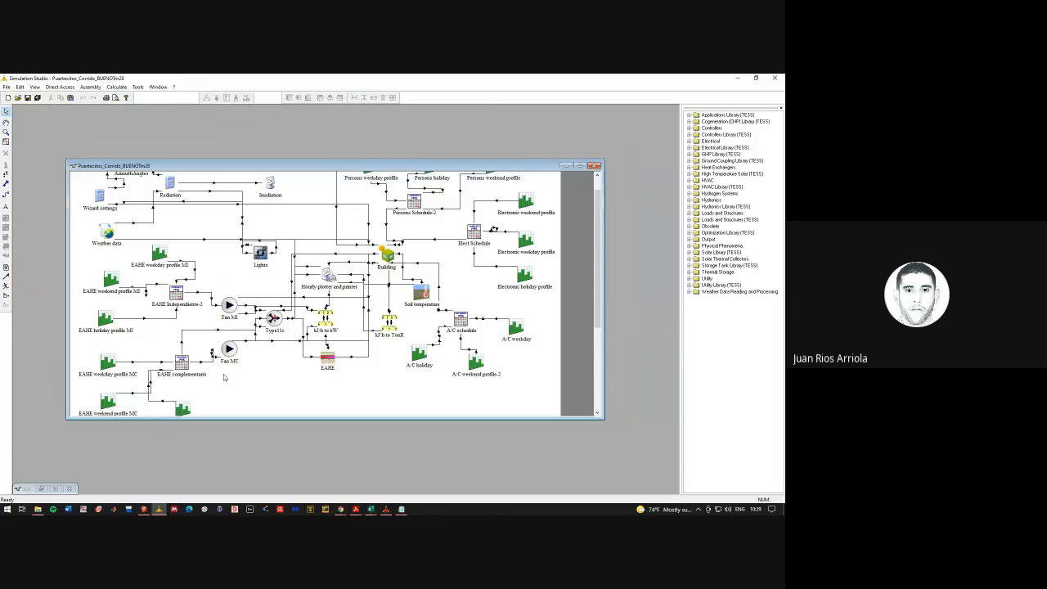
pyautogui.scroll(-3, 222, 364)
pyautogui.scroll(1, 223, 376)
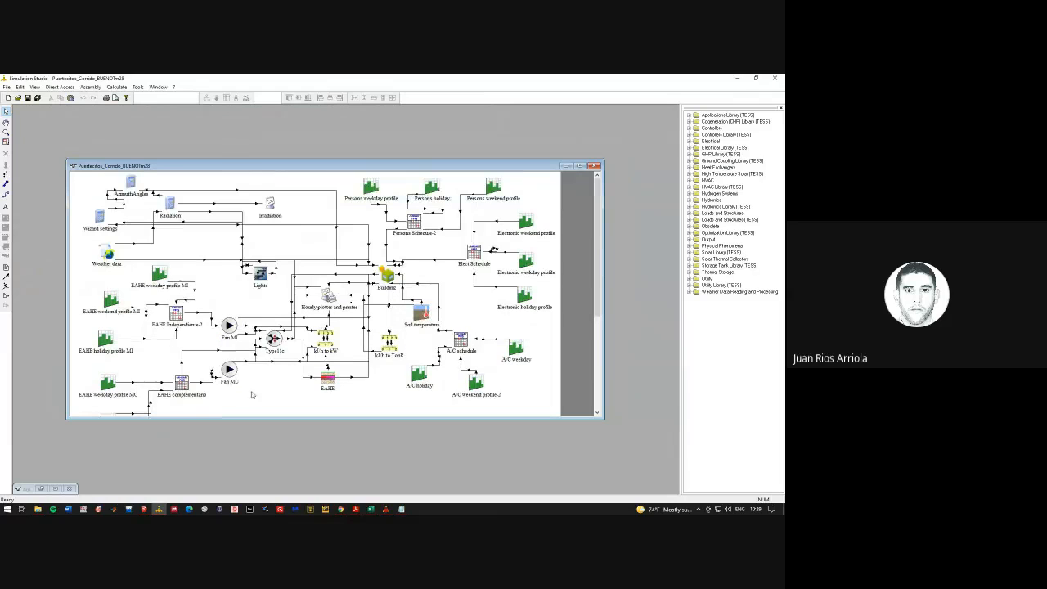
# Open the EAHE component's parameters and review its pipe, fluid, soil and surface temperature values
pyautogui.doubleClick(328, 382)
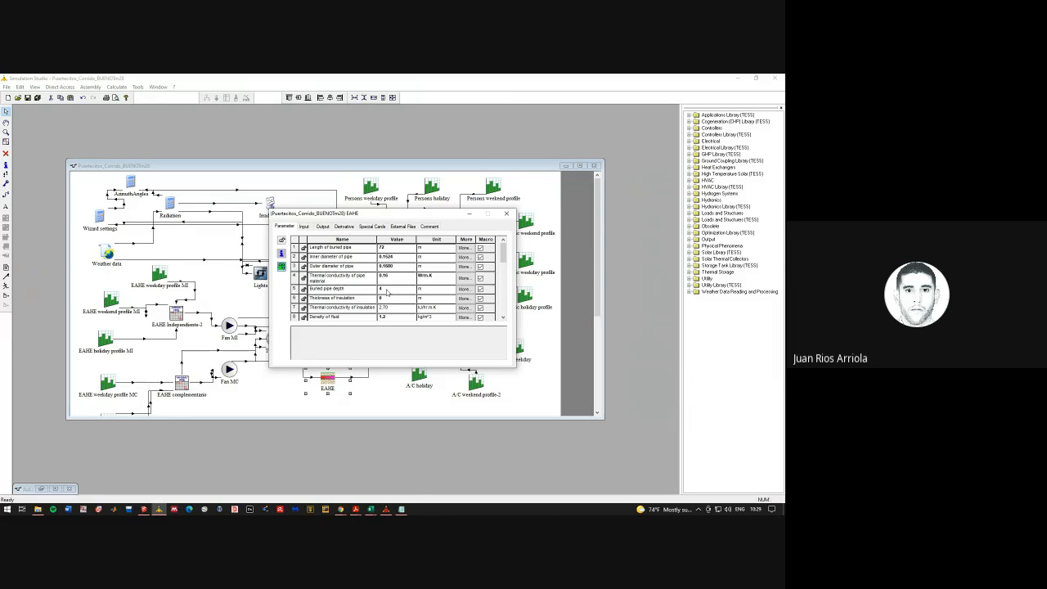
pyautogui.scroll(-1, 387, 292)
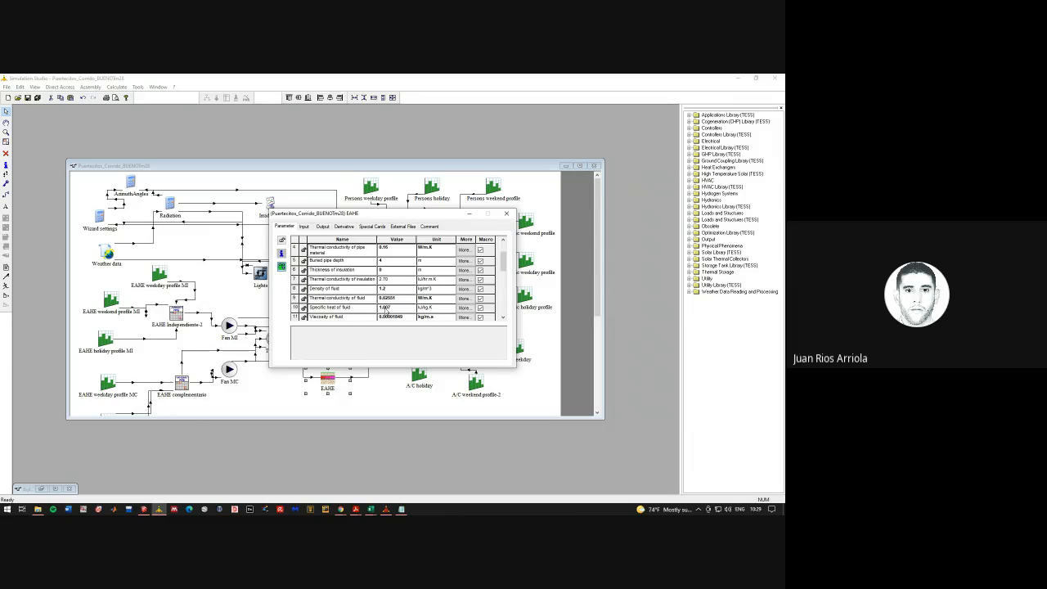
pyautogui.scroll(-2, 385, 309)
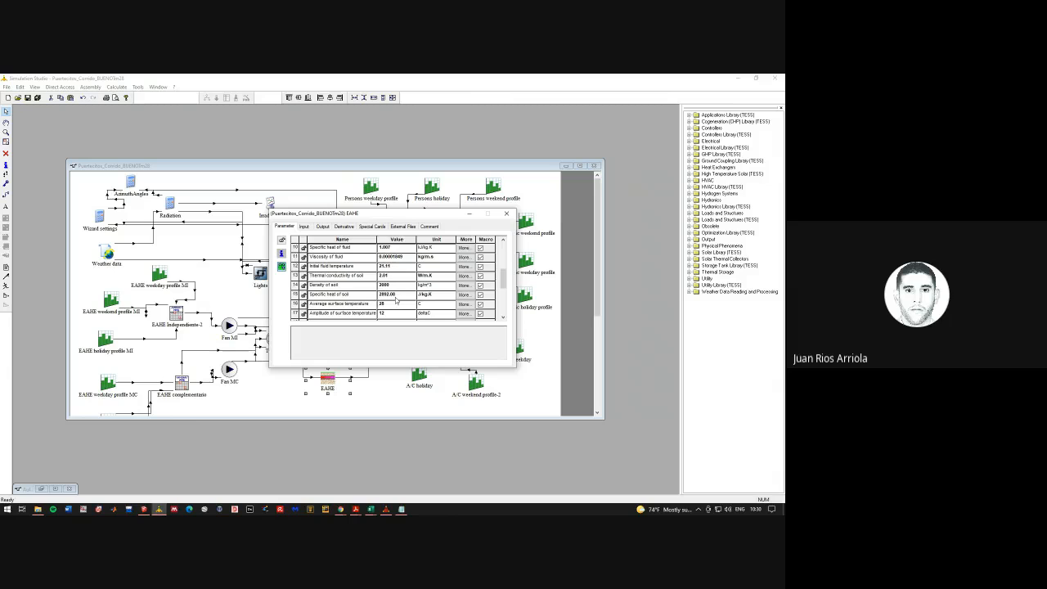
pyautogui.click(504, 318)
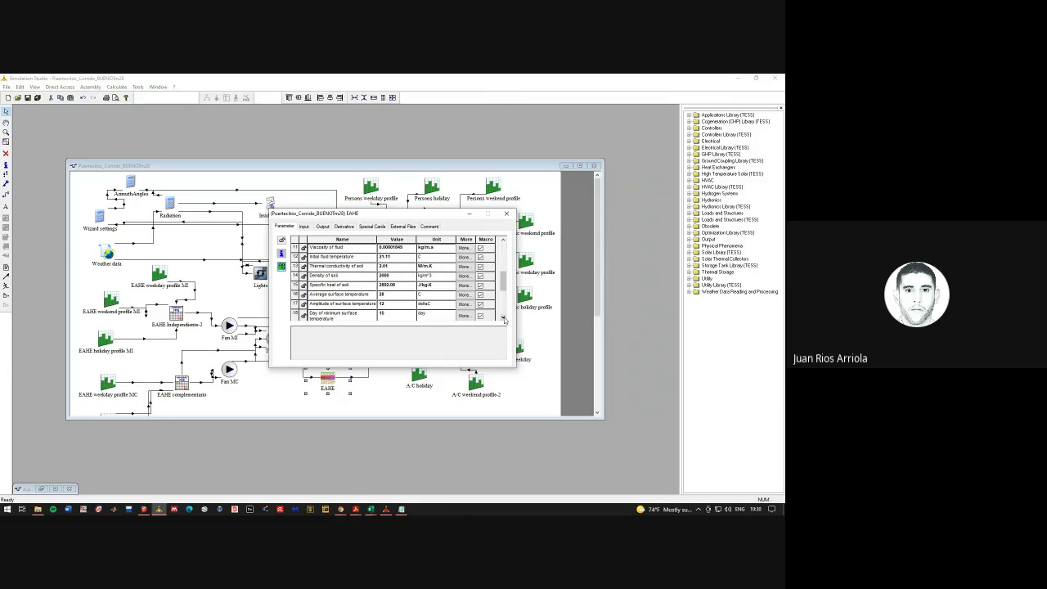
pyautogui.moveTo(388, 269); pyautogui.dragTo(388, 288)
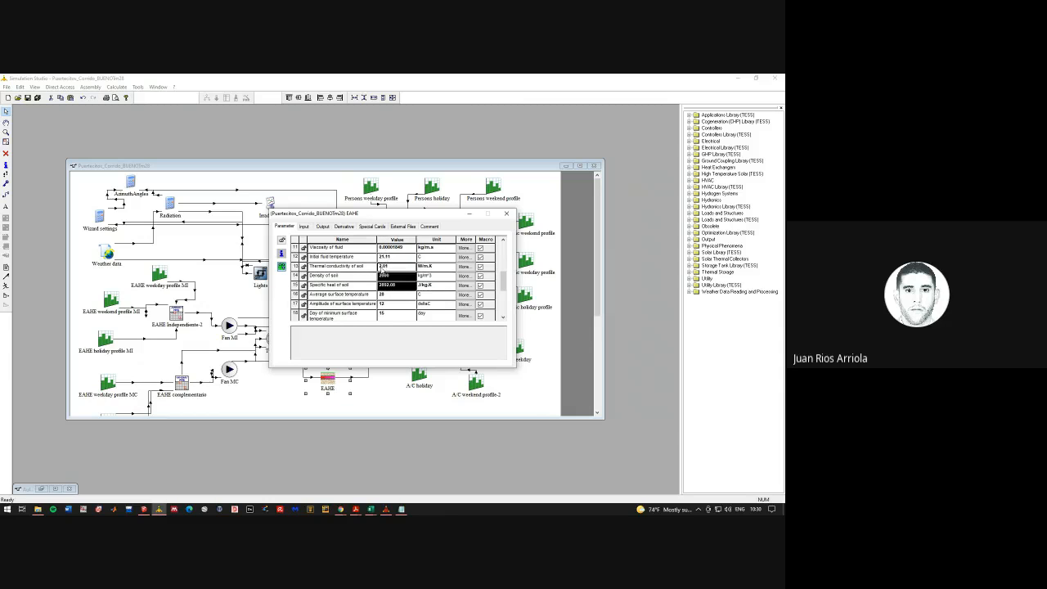
pyautogui.moveTo(394, 296); pyautogui.dragTo(399, 313)
pyautogui.scroll(-1, 372, 290)
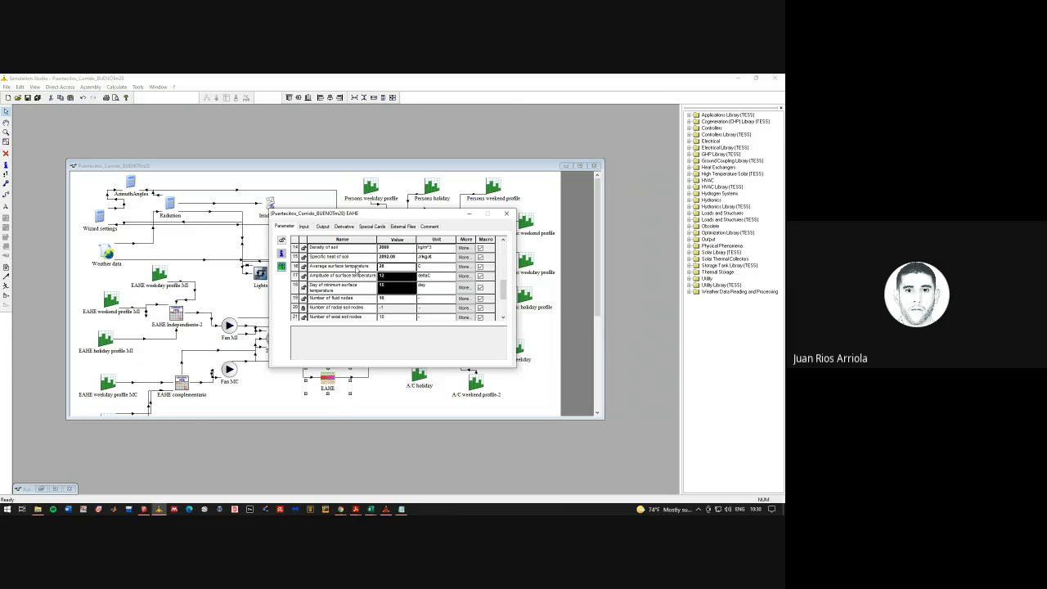
# Read the variable detail and comment of the EAHE component's Average surface temperature parameter, highlighting the comment text, and close the component
pyautogui.click(465, 267)
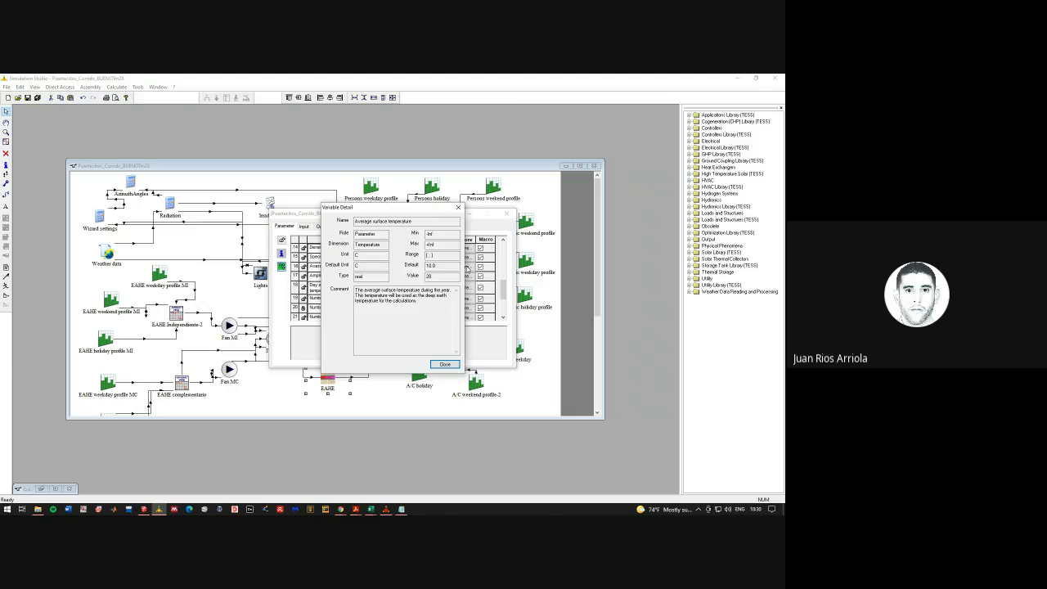
pyautogui.click(457, 207)
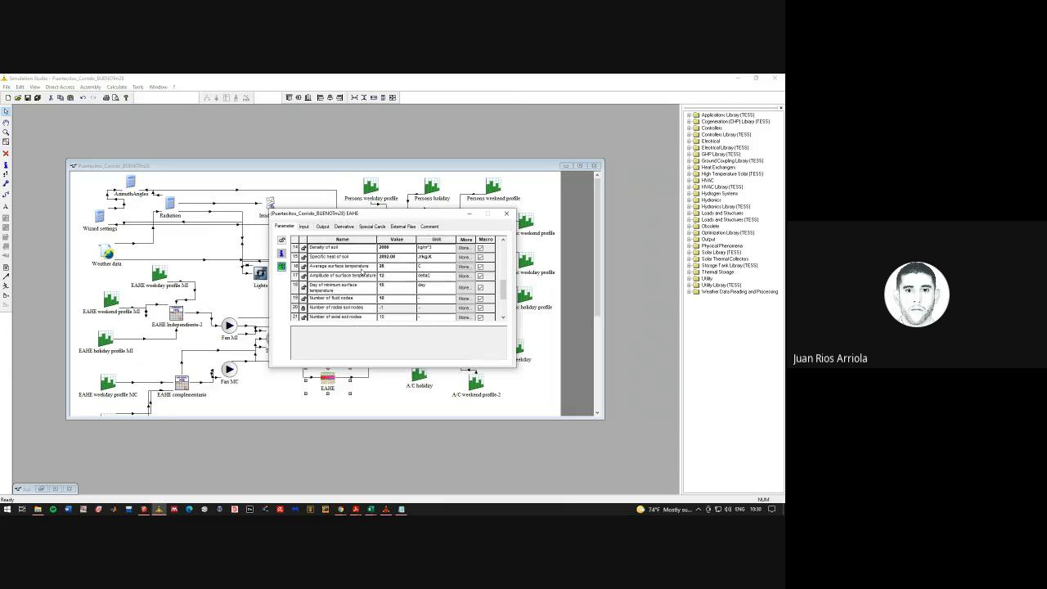
pyautogui.click(462, 269)
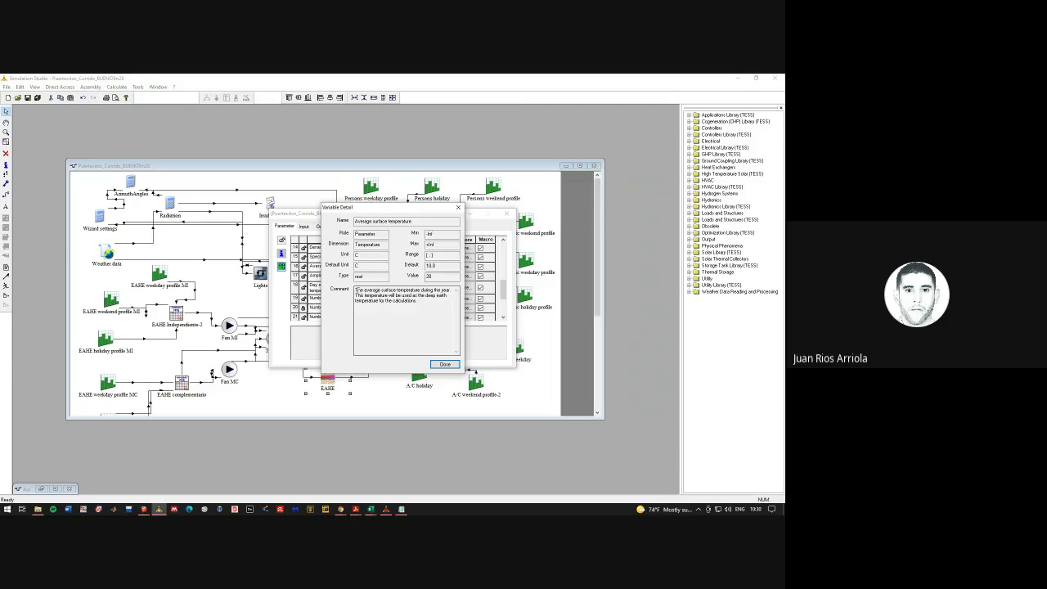
pyautogui.moveTo(357, 290); pyautogui.dragTo(454, 291)
pyautogui.moveTo(357, 295); pyautogui.dragTo(432, 300)
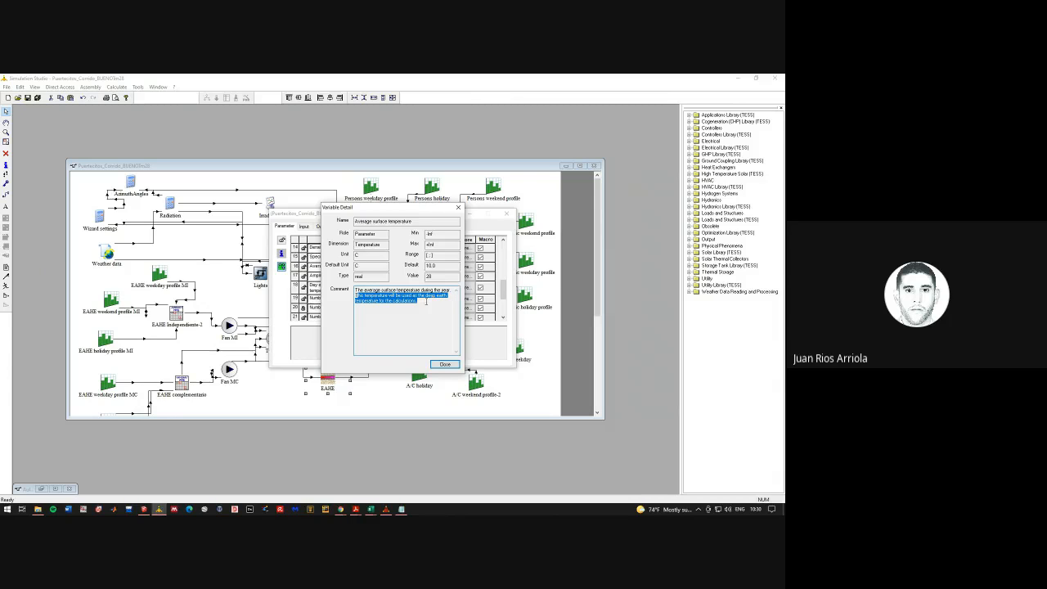
pyautogui.click(442, 364)
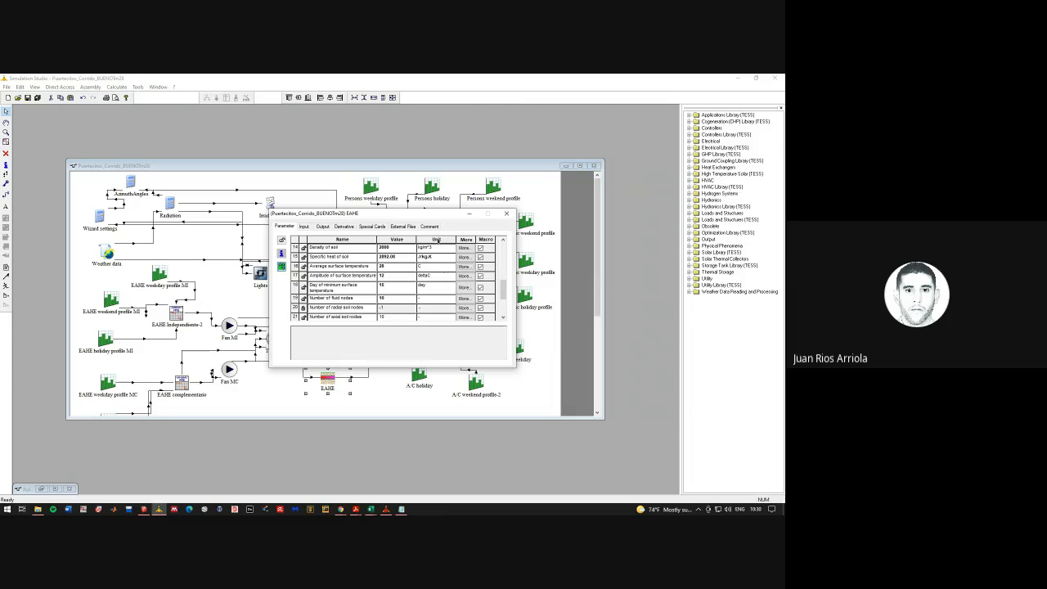
pyautogui.click(508, 214)
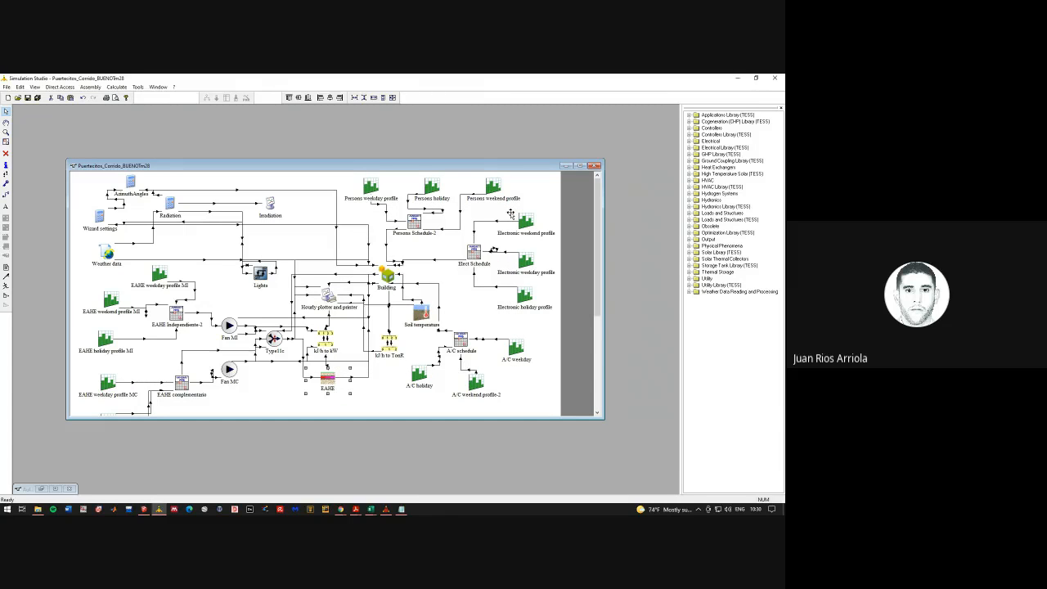
# Examine the EAHE Independiente-2 and EAHE complementario schedules and their connected profiles in the diagram
pyautogui.scroll(-1, 458, 240)
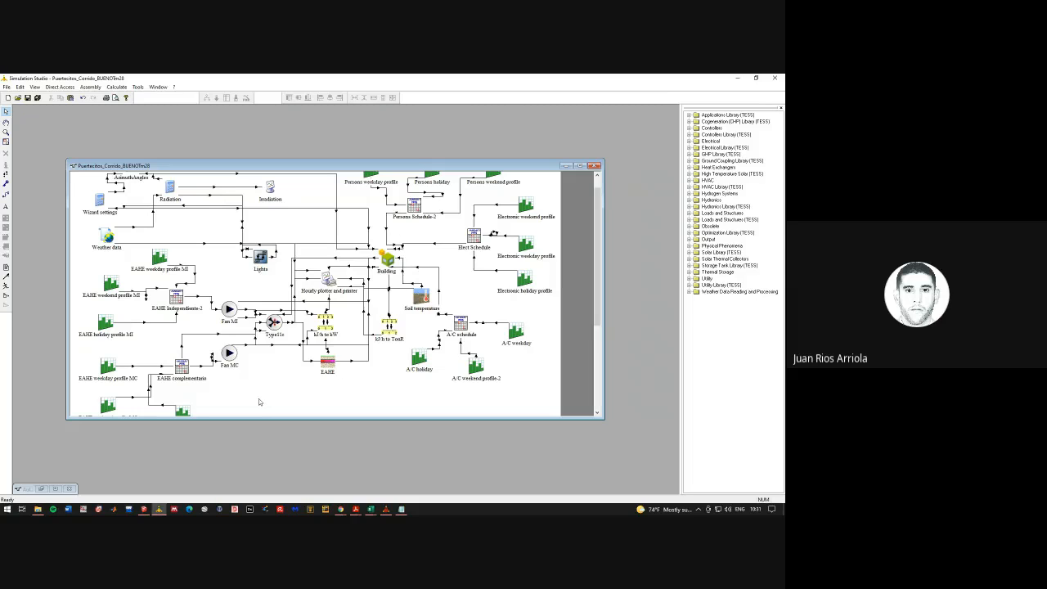
pyautogui.scroll(-1, 237, 392)
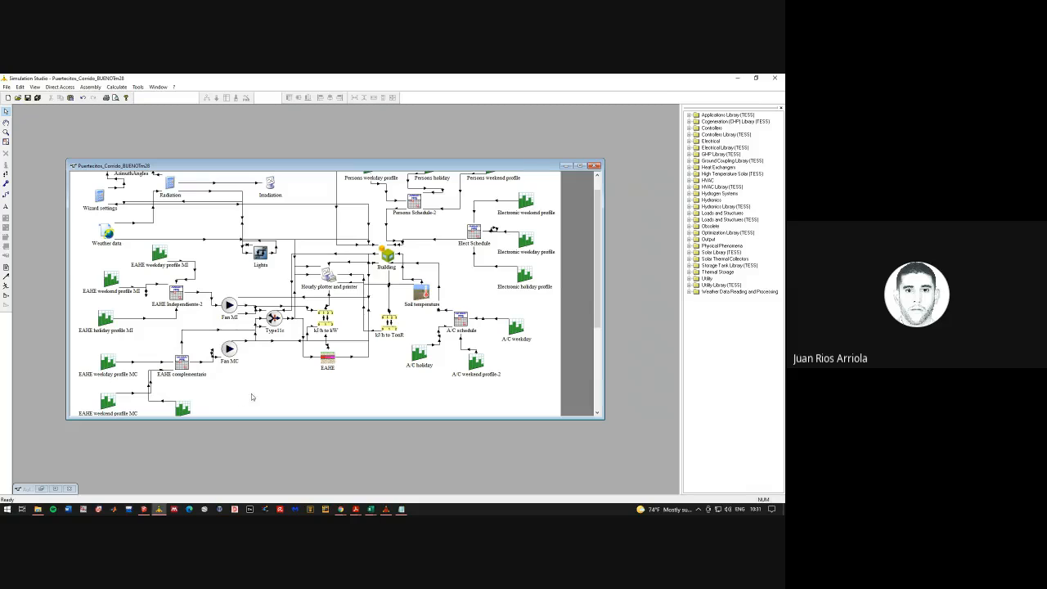
pyautogui.click(177, 294)
pyautogui.click(222, 392)
pyautogui.click(182, 364)
pyautogui.scroll(-2, 181, 362)
pyautogui.click(107, 338)
pyautogui.click(182, 343)
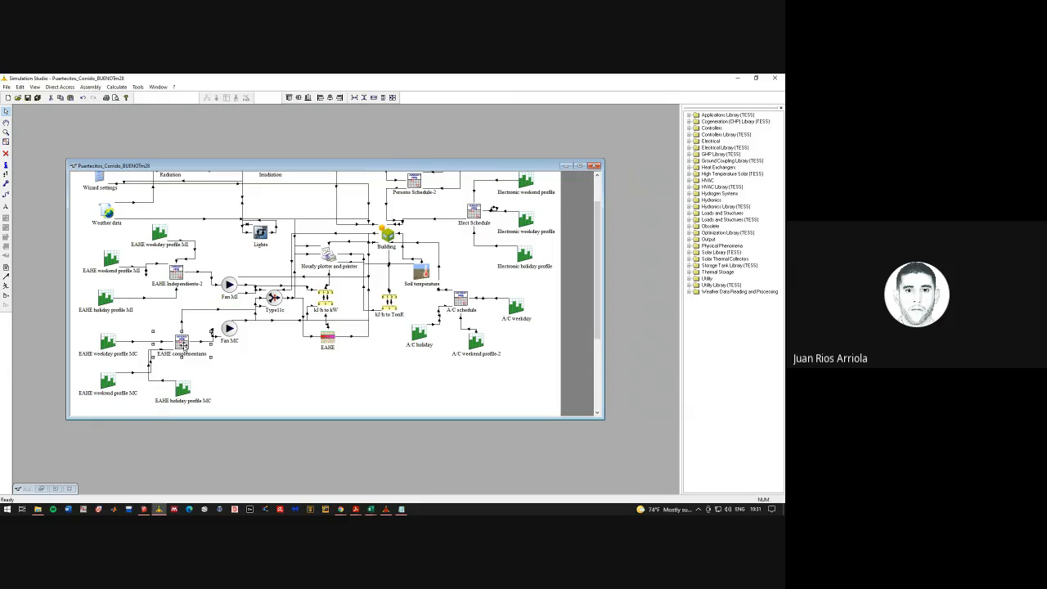
# Open the EAHE Independiente-2 schedule, review its input sets and nonstandard days of the year, and close it
pyautogui.doubleClick(176, 271)
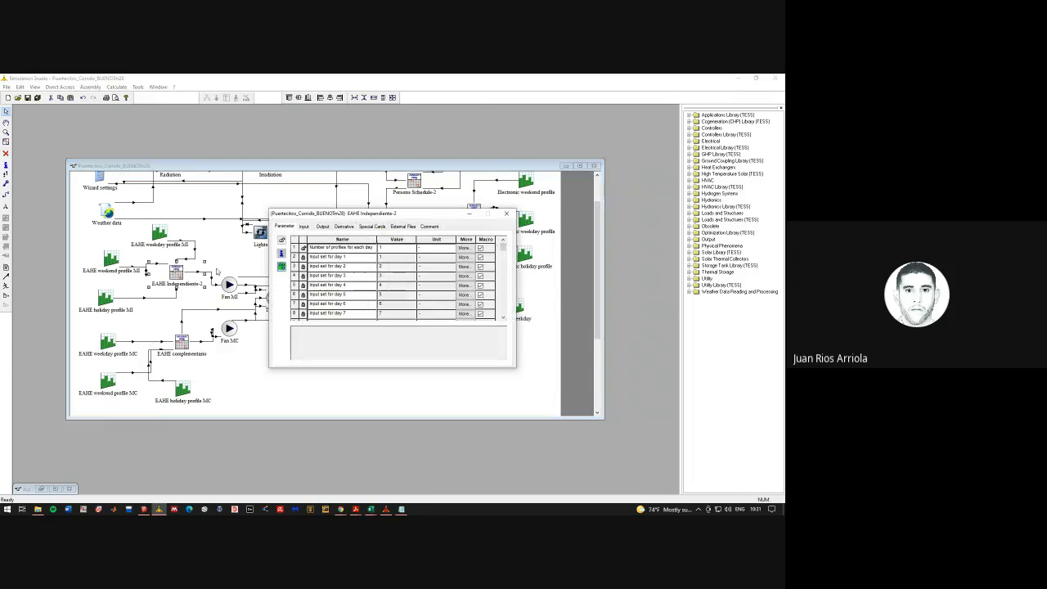
pyautogui.scroll(-3, 374, 260)
pyautogui.scroll(3, 384, 286)
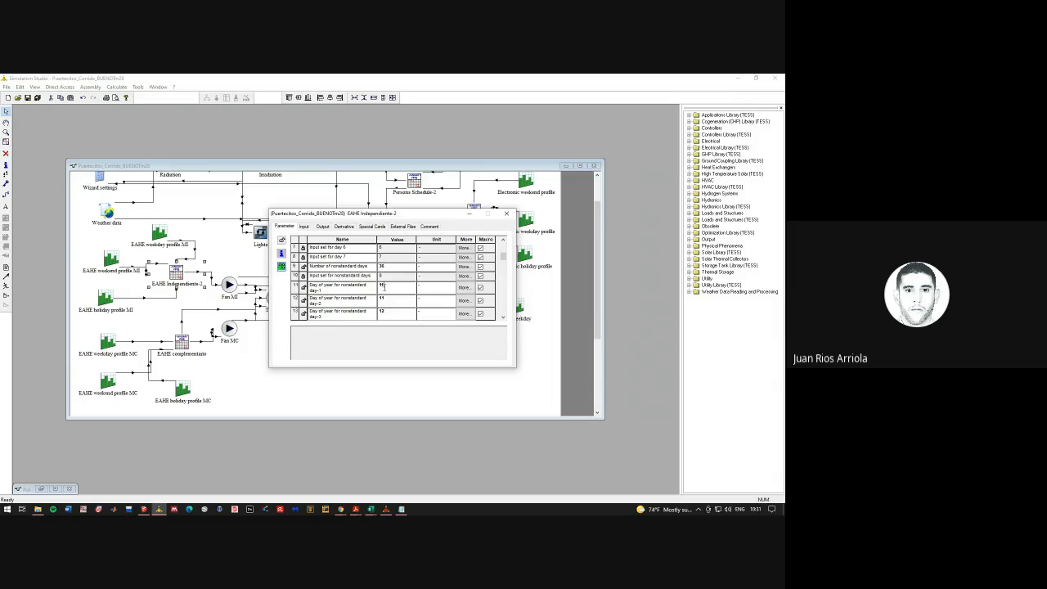
pyautogui.scroll(-2, 383, 282)
pyautogui.scroll(-5, 385, 285)
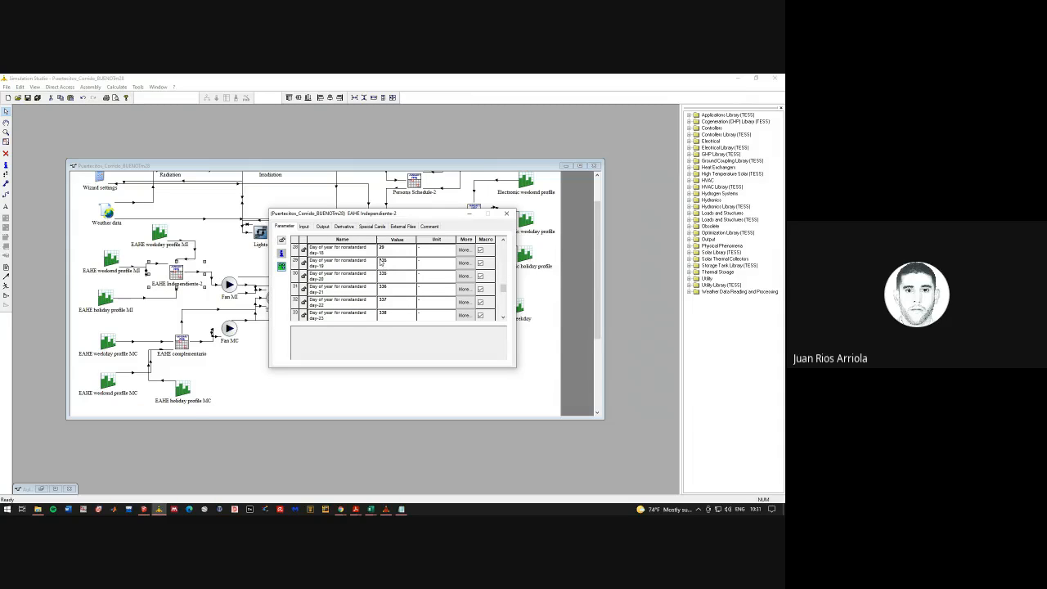
pyautogui.click(387, 277)
pyautogui.click(383, 262)
pyautogui.scroll(9, 438, 301)
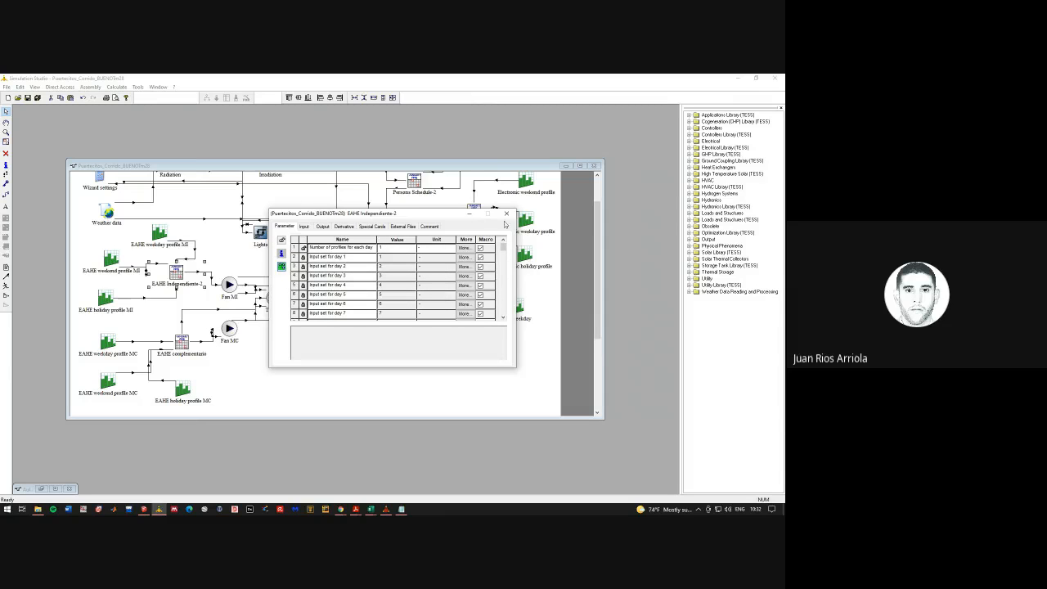
pyautogui.click(506, 214)
# Check the nonstandard days of the EAHE complementario schedule and the time and function values of EAHE weekday profile MC
pyautogui.doubleClick(180, 342)
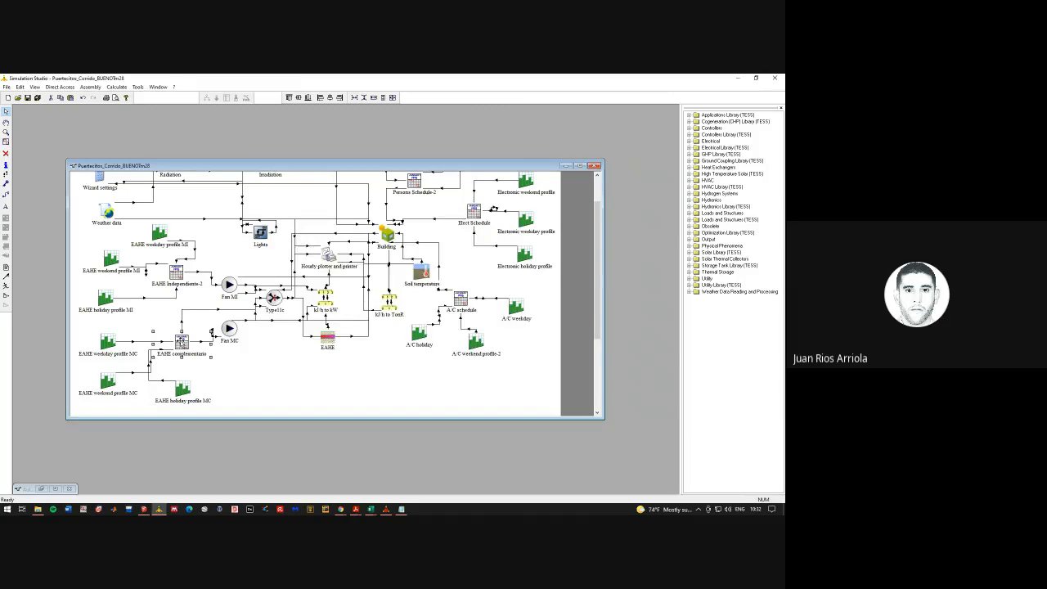
pyautogui.scroll(2, 403, 282)
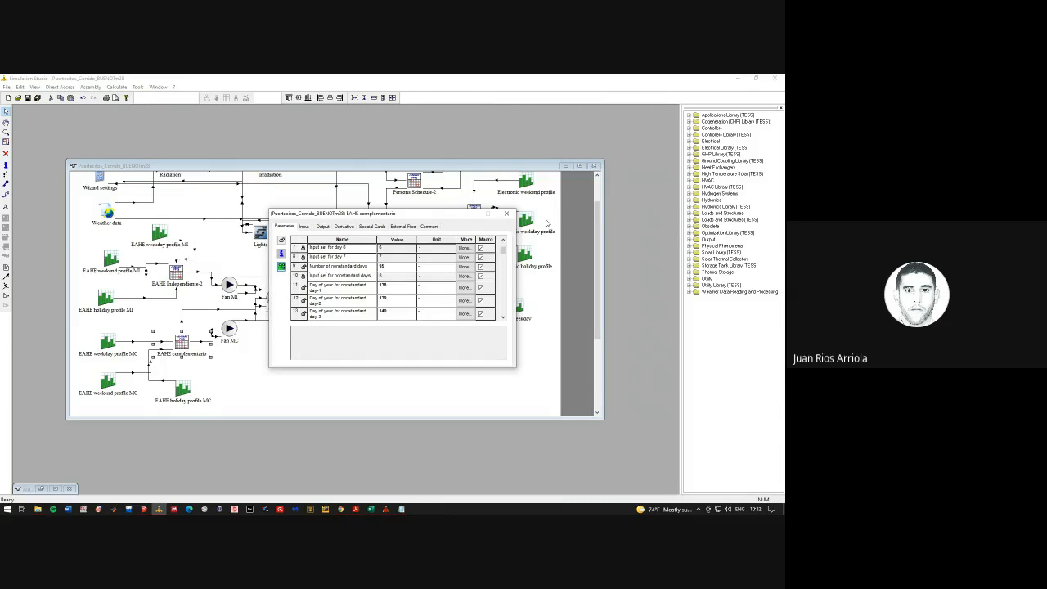
pyautogui.click(506, 214)
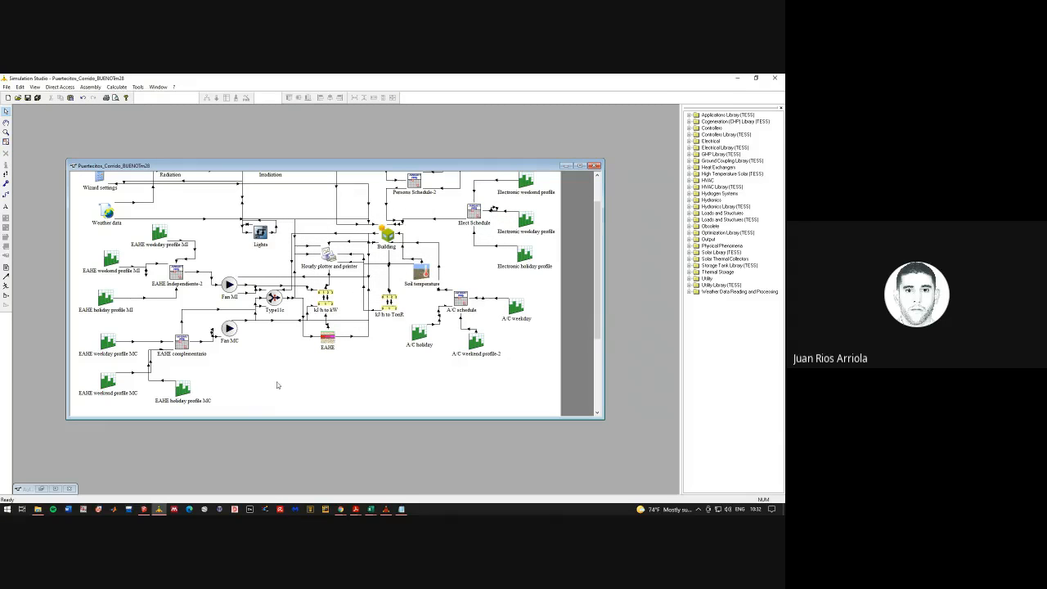
pyautogui.doubleClick(108, 338)
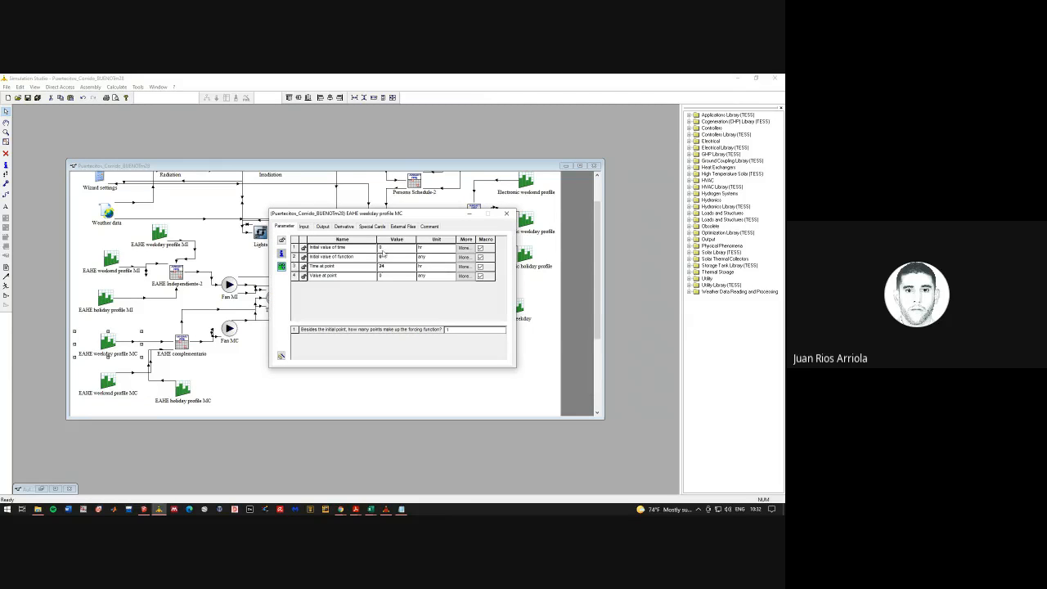
pyautogui.click(506, 213)
# Open EAHE holiday profile MC and go through its time and function values from the initial value to point 3
pyautogui.doubleClick(182, 390)
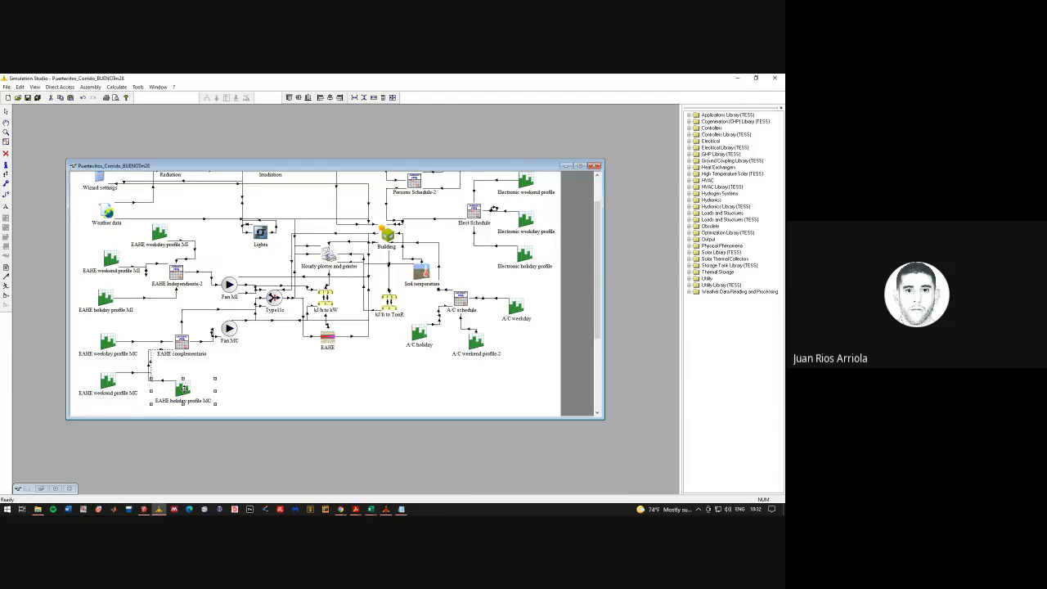
pyautogui.click(381, 247)
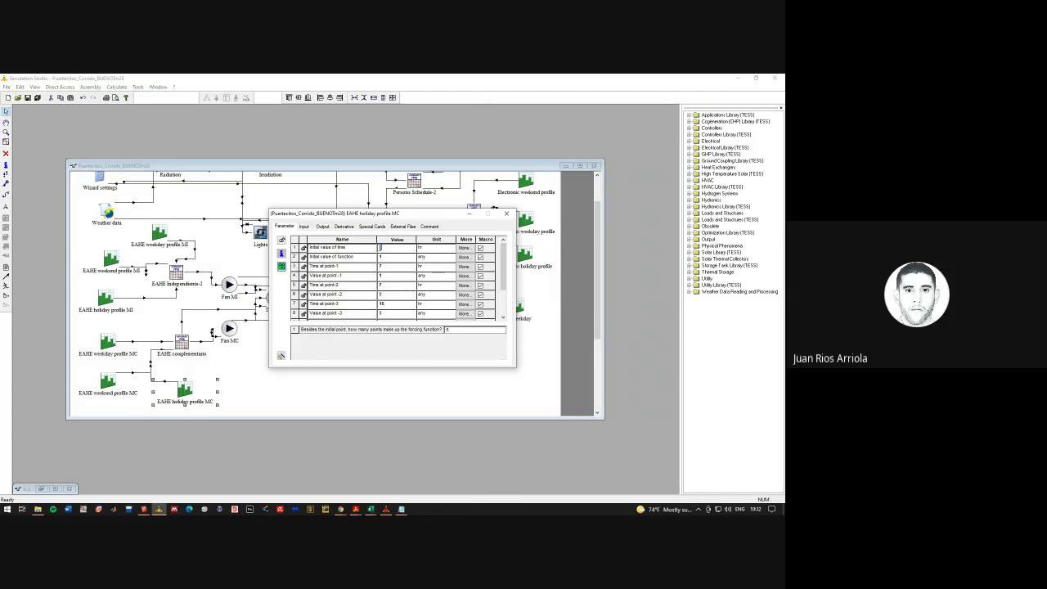
pyautogui.click(381, 257)
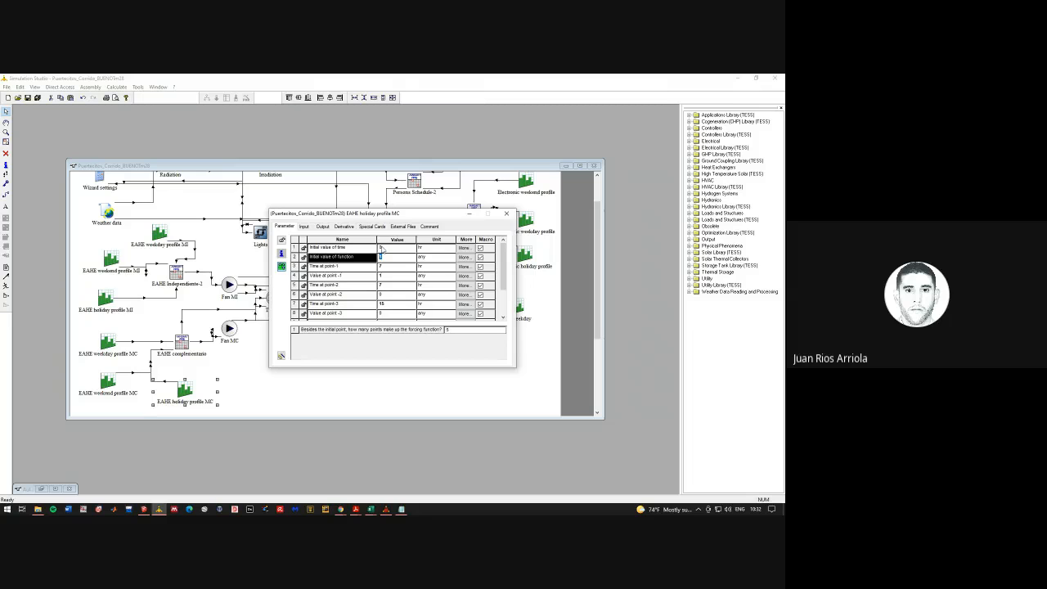
pyautogui.click(381, 266)
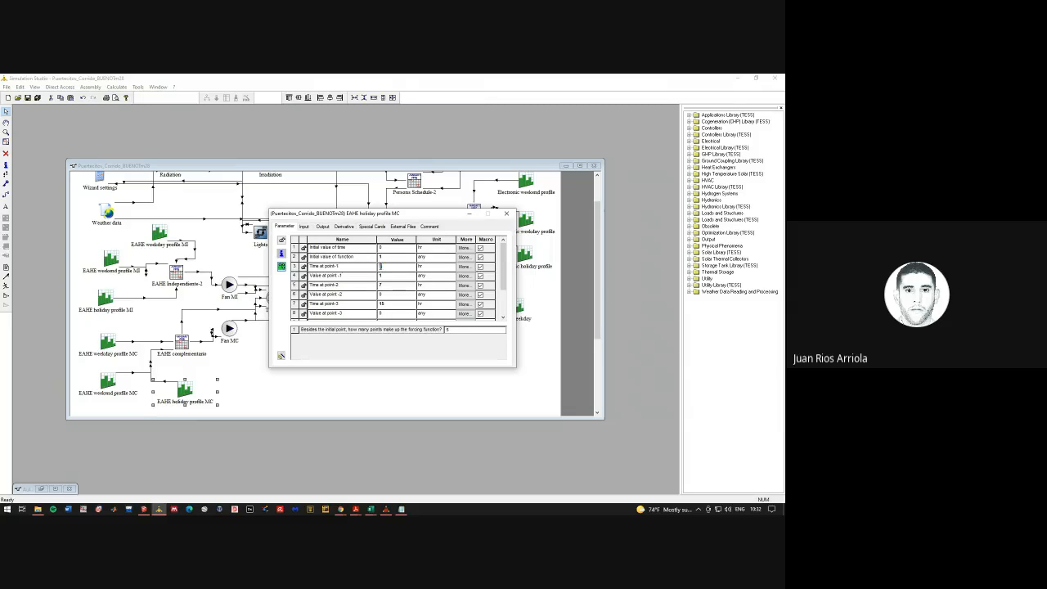
pyautogui.click(381, 275)
pyautogui.click(381, 286)
pyautogui.click(381, 295)
pyautogui.click(382, 304)
pyautogui.click(381, 314)
# Review the remaining points up to point 5 of EAHE holiday profile MC, recheck points 2 and 3, and close it
pyautogui.click(503, 317)
pyautogui.click(502, 317)
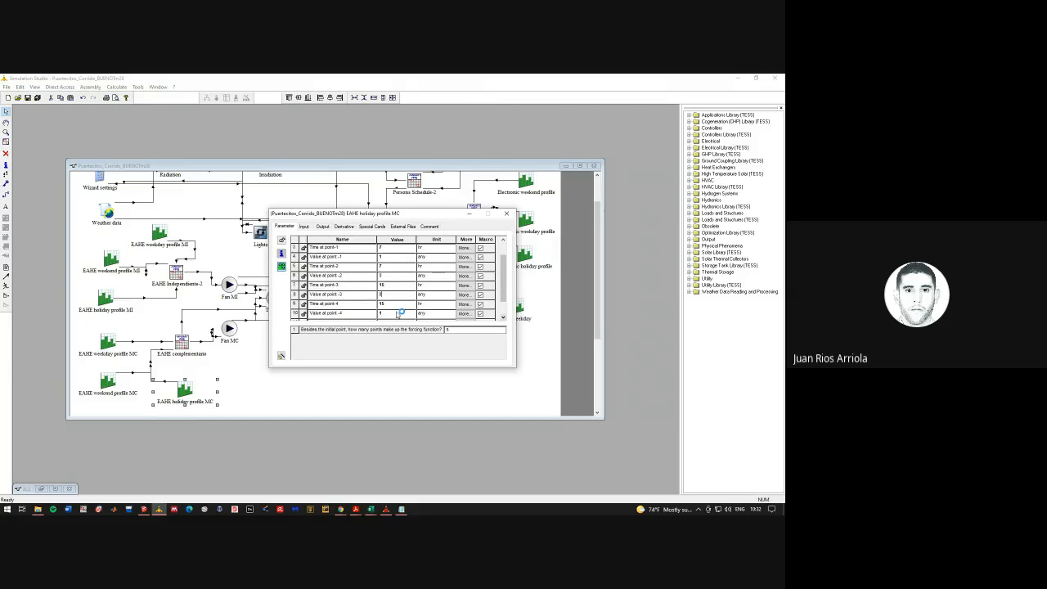
pyautogui.click(502, 318)
pyautogui.click(502, 317)
pyautogui.click(382, 304)
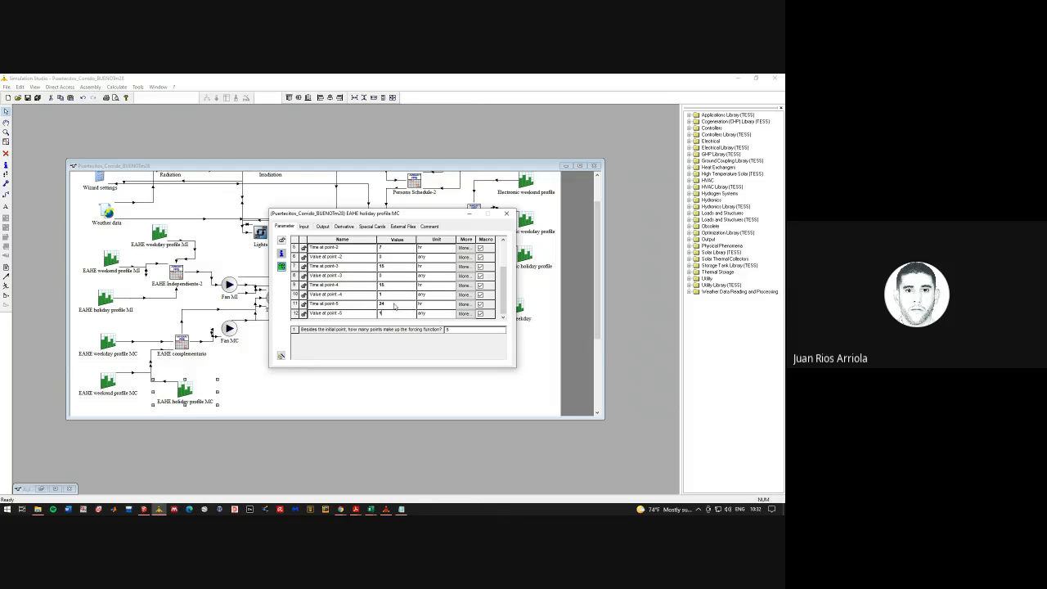
pyautogui.moveTo(381, 247); pyautogui.dragTo(383, 269)
pyautogui.click(384, 269)
pyautogui.click(507, 215)
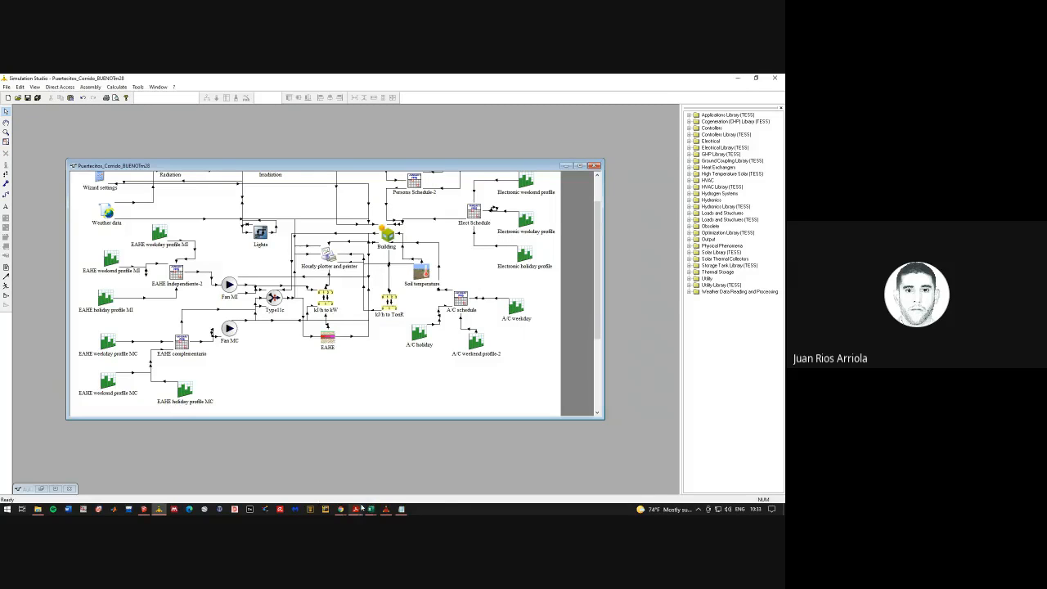
# Switch to Adobe Acrobat Reader showing the ESTUDIO DEL POTENCIAL DEL SUBSUELO document and maximize its window
pyautogui.moveTo(361, 508)
pyautogui.click(385, 471)
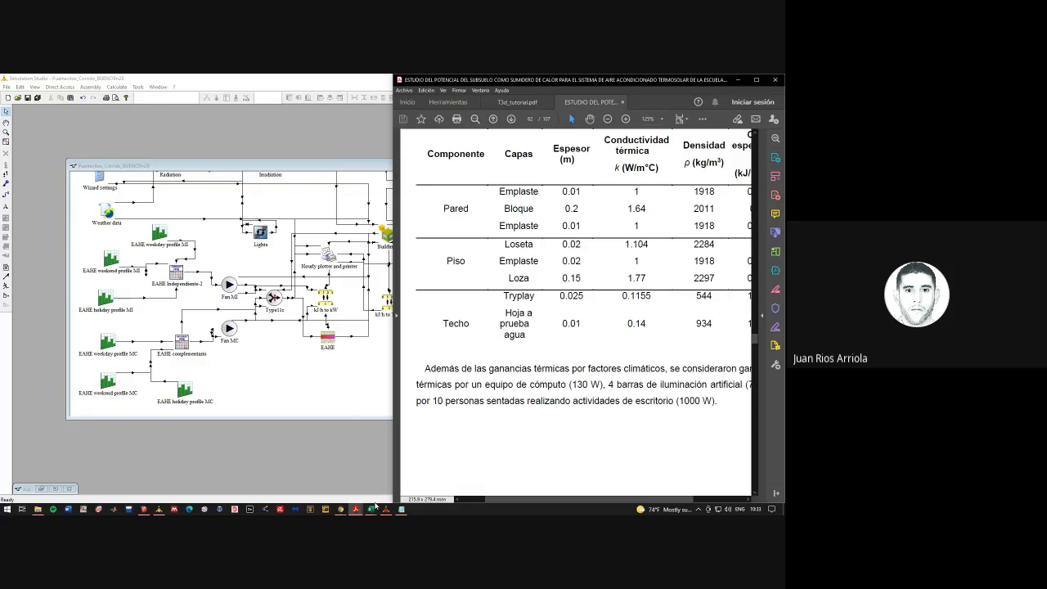
pyautogui.click(756, 79)
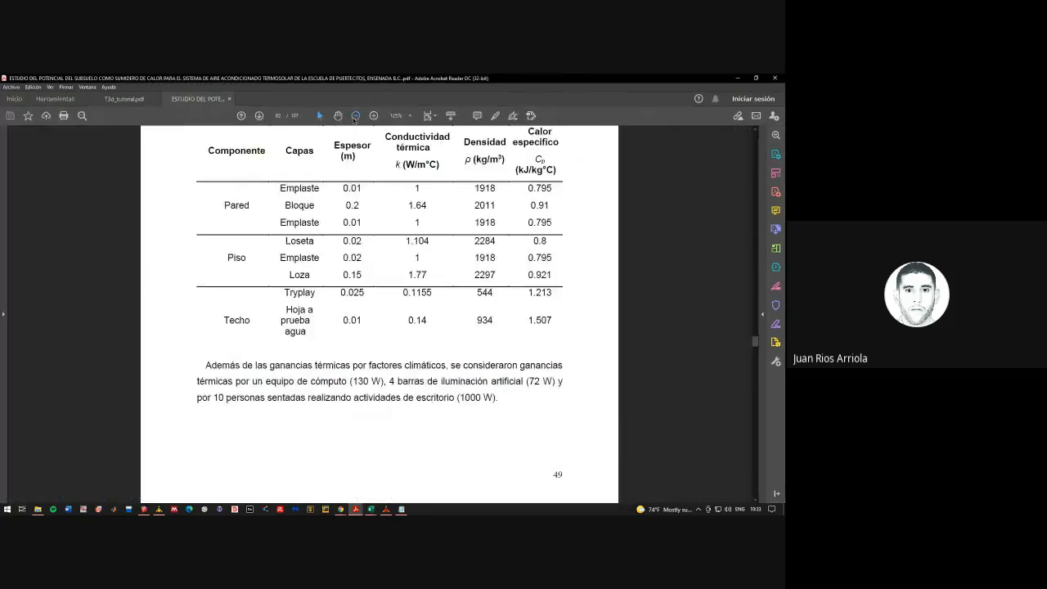
# Go to the simulated-versus-experimental EAHE chart in the thesis and check the EAHE component's general information in Simulation Studio
pyautogui.click(356, 116)
pyautogui.moveTo(754, 342); pyautogui.dragTo(742, 361)
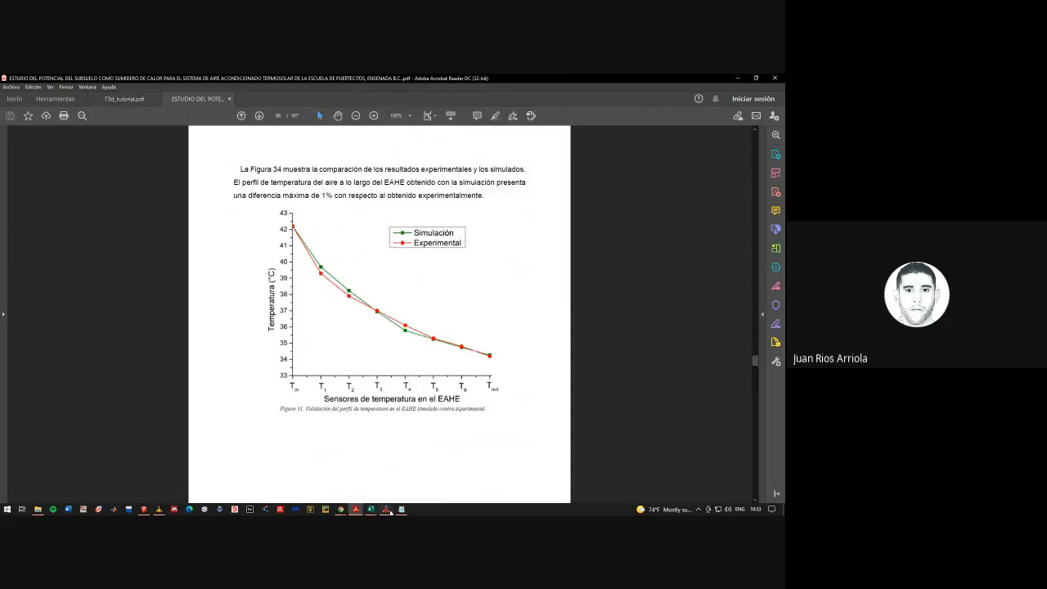
pyautogui.click(159, 508)
pyautogui.rightClick(325, 340)
pyautogui.click(312, 367)
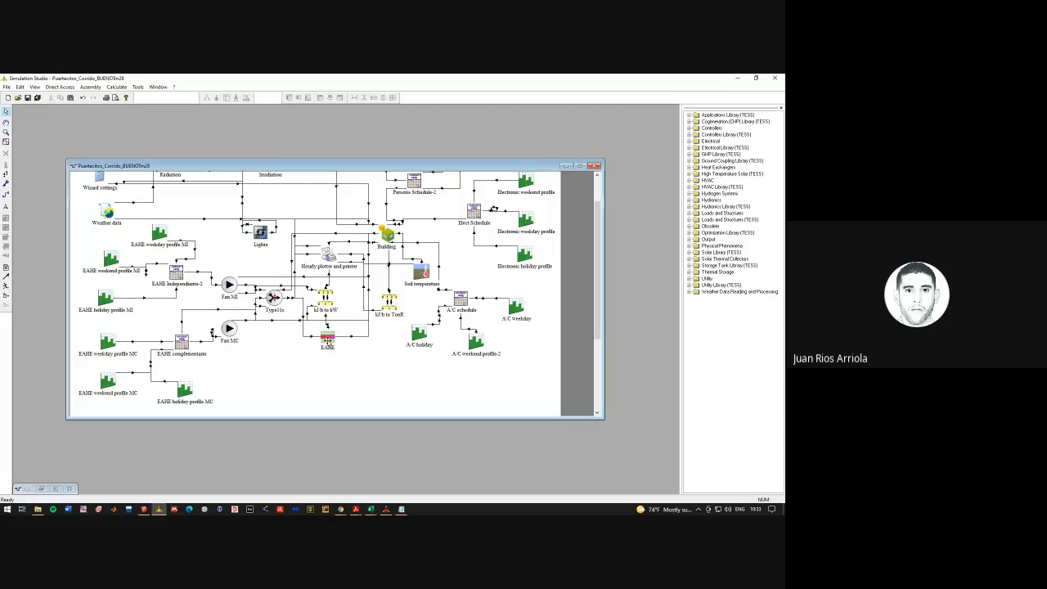
pyautogui.doubleClick(327, 339)
pyautogui.click(281, 254)
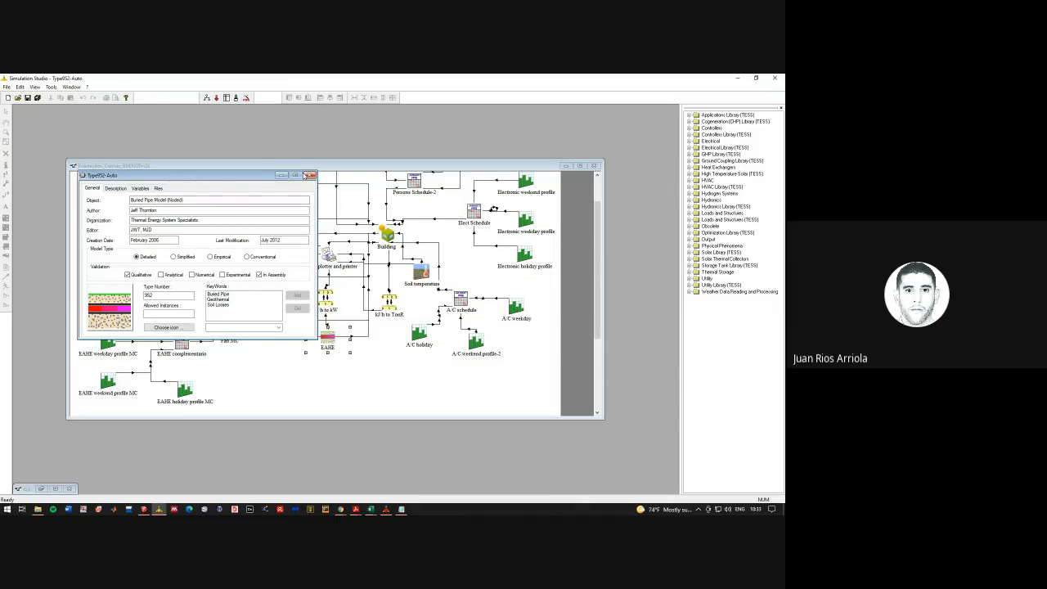
pyautogui.click(310, 176)
pyautogui.click(737, 78)
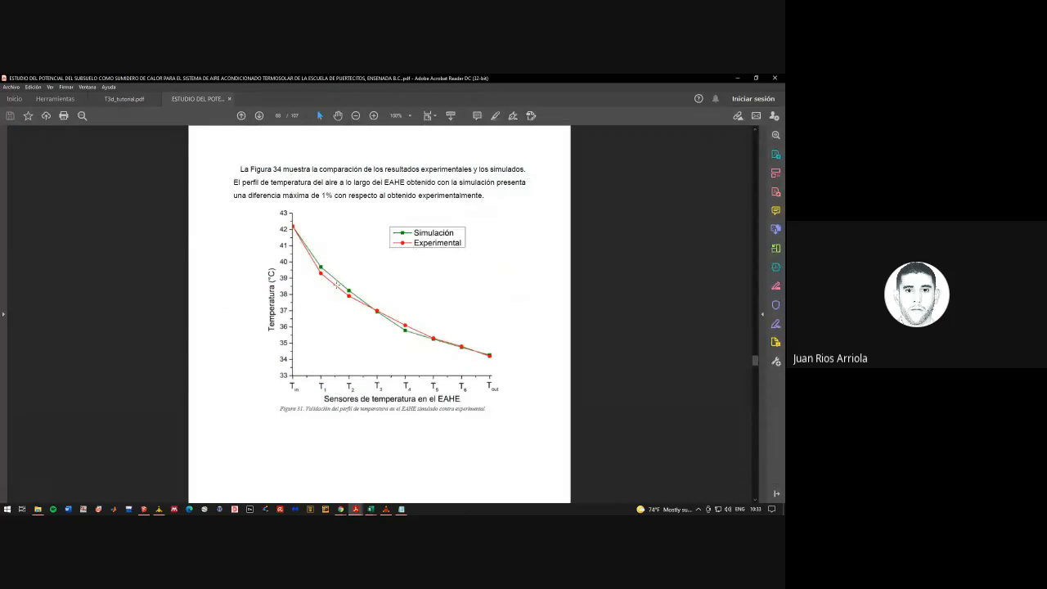
# Examine the EAHE temperature profile validation chart and the figure and text describing the experimental setup before it
pyautogui.scroll(2, 318, 276)
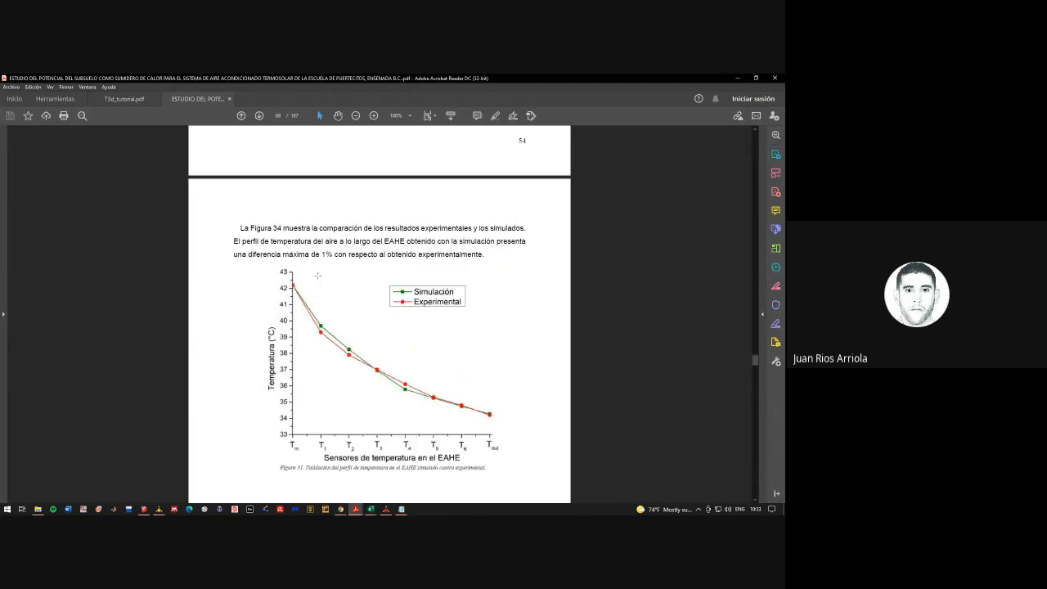
pyautogui.scroll(-1, 324, 283)
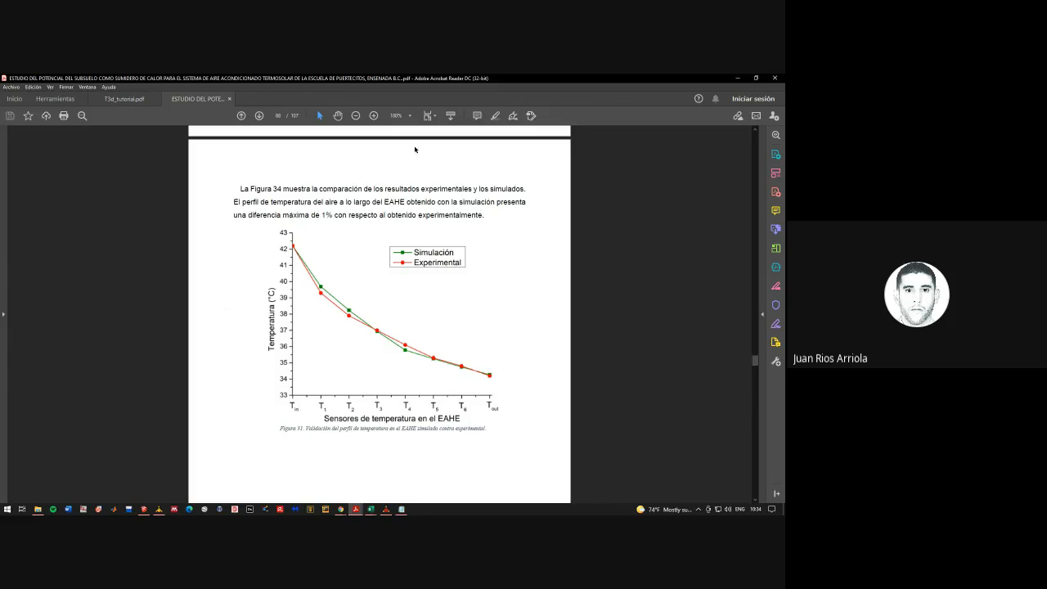
pyautogui.scroll(6, 459, 339)
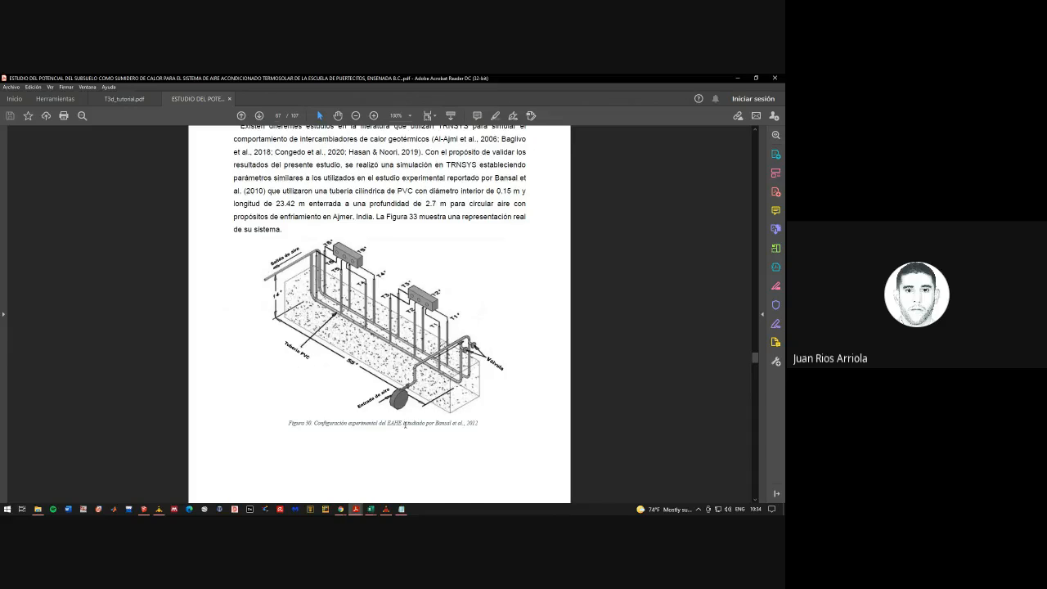
pyautogui.scroll(3, 540, 284)
# Go to section 4.5.3 on EAHE operation and its cooling-mode chart of the classroom
pyautogui.moveTo(754, 356); pyautogui.dragTo(732, 410)
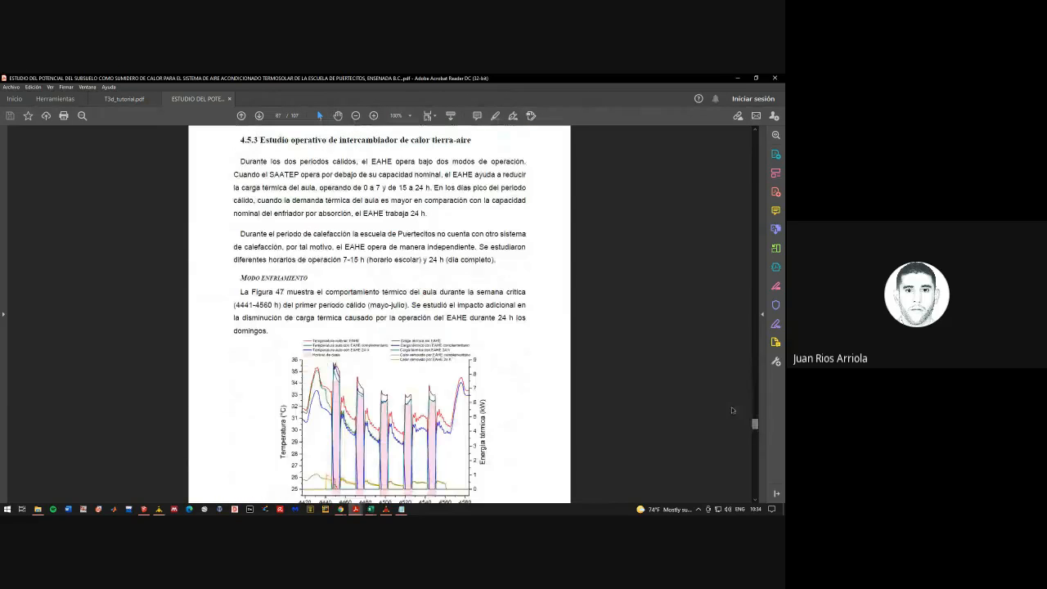
pyautogui.scroll(-1, 732, 409)
pyautogui.scroll(-1, 521, 491)
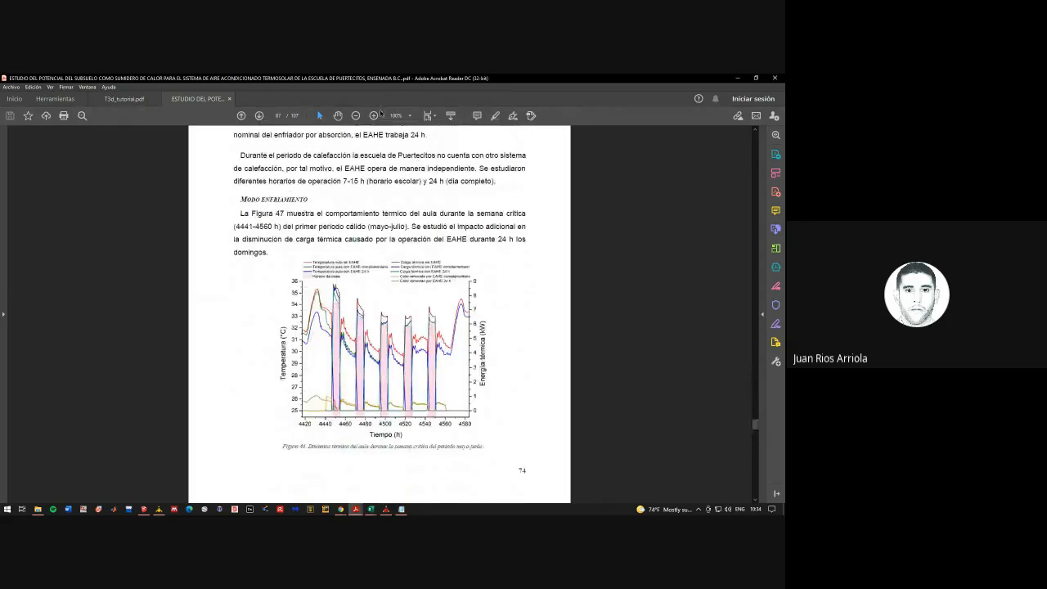
# Enlarge the Figure 44 classroom thermal dynamics chart and fit the page to the window width
pyautogui.click(374, 115)
pyautogui.click(373, 115)
pyautogui.click(373, 115)
pyautogui.click(374, 115)
pyautogui.scroll(-3, 471, 271)
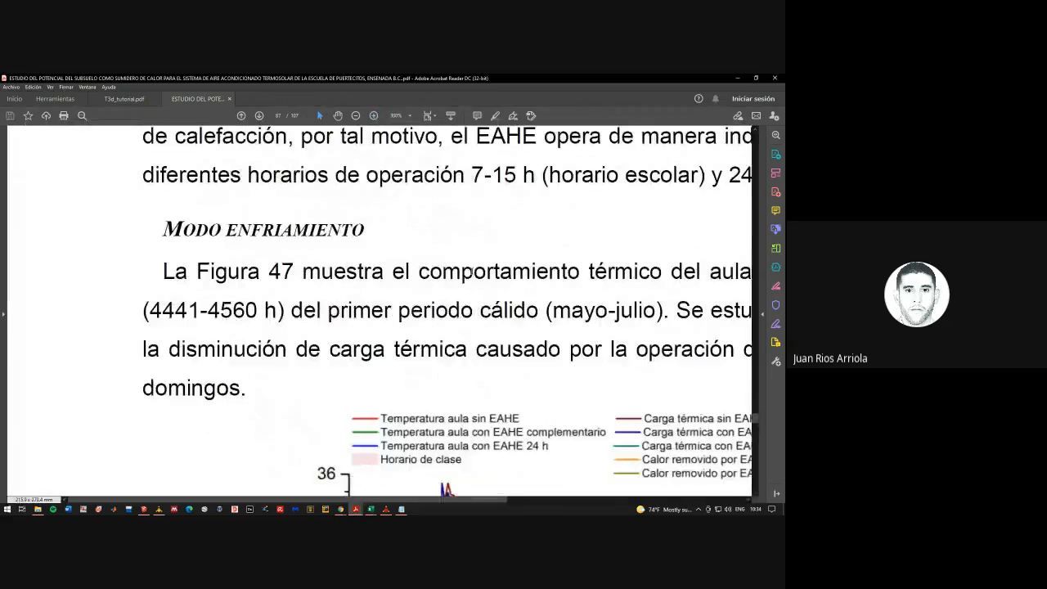
pyautogui.scroll(-9, 390, 162)
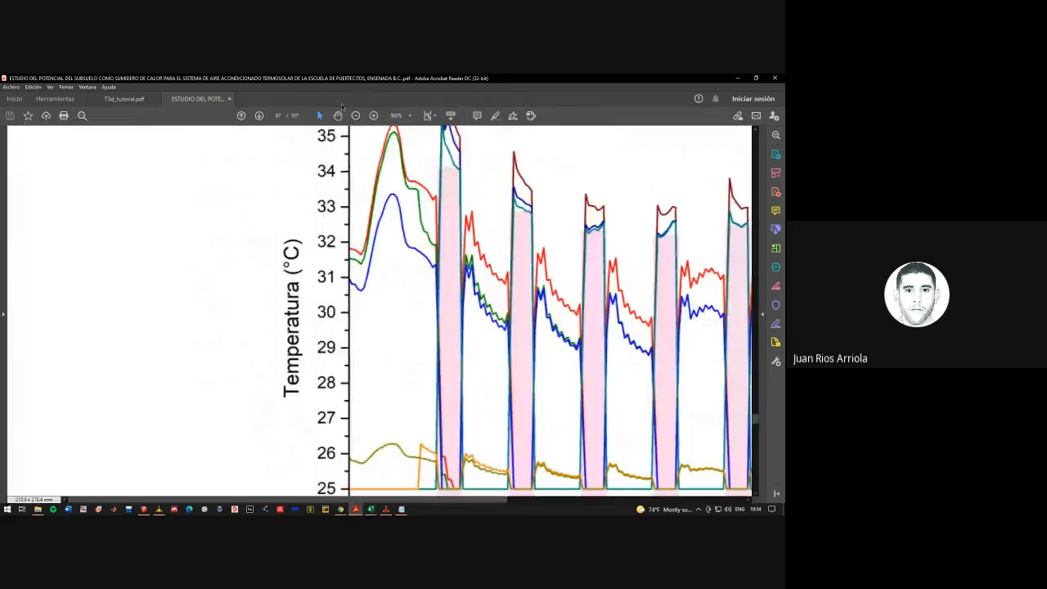
pyautogui.click(356, 115)
pyautogui.scroll(2, 376, 248)
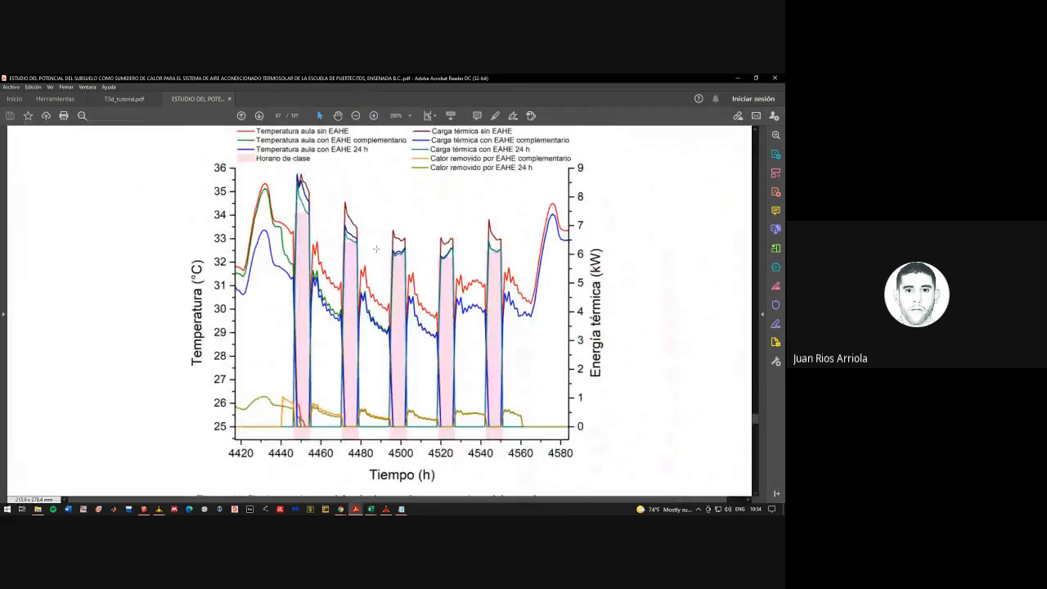
pyautogui.scroll(-1, 468, 373)
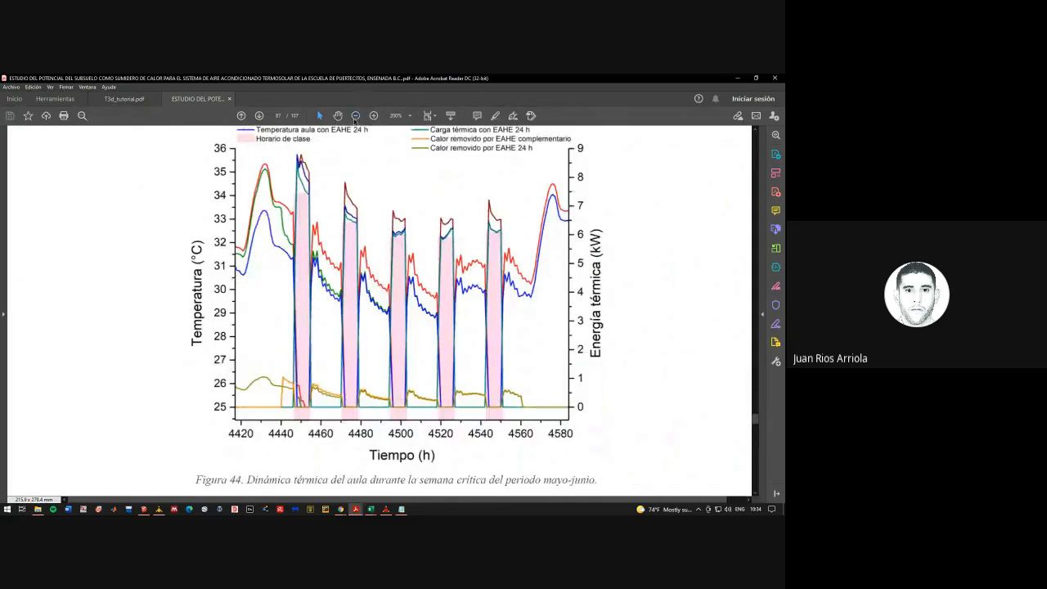
pyautogui.click(427, 116)
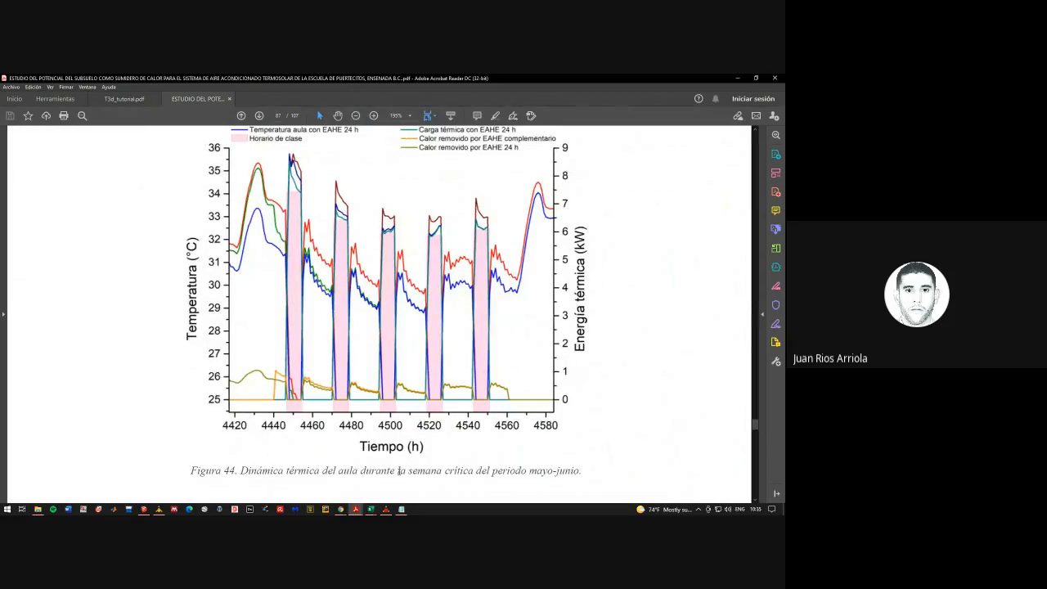
# Highlight the period in the Figure 44 caption and check the critical week's hours in the cooling-mode paragraph
pyautogui.moveTo(410, 472); pyautogui.dragTo(580, 472)
pyautogui.click(522, 476)
pyautogui.click(513, 471)
pyautogui.moveTo(530, 472); pyautogui.dragTo(572, 475)
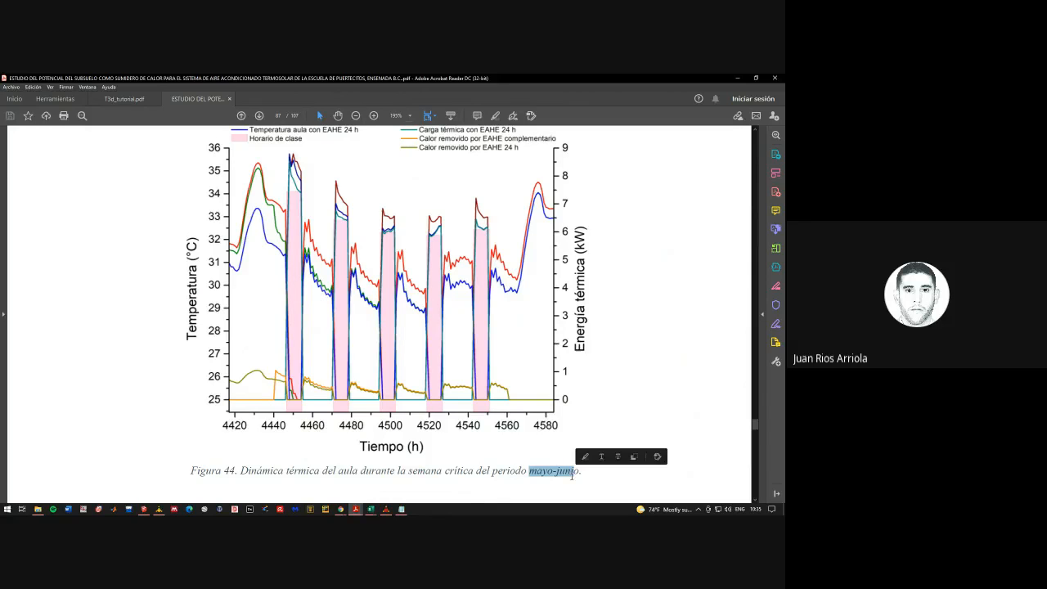
pyautogui.scroll(2, 287, 432)
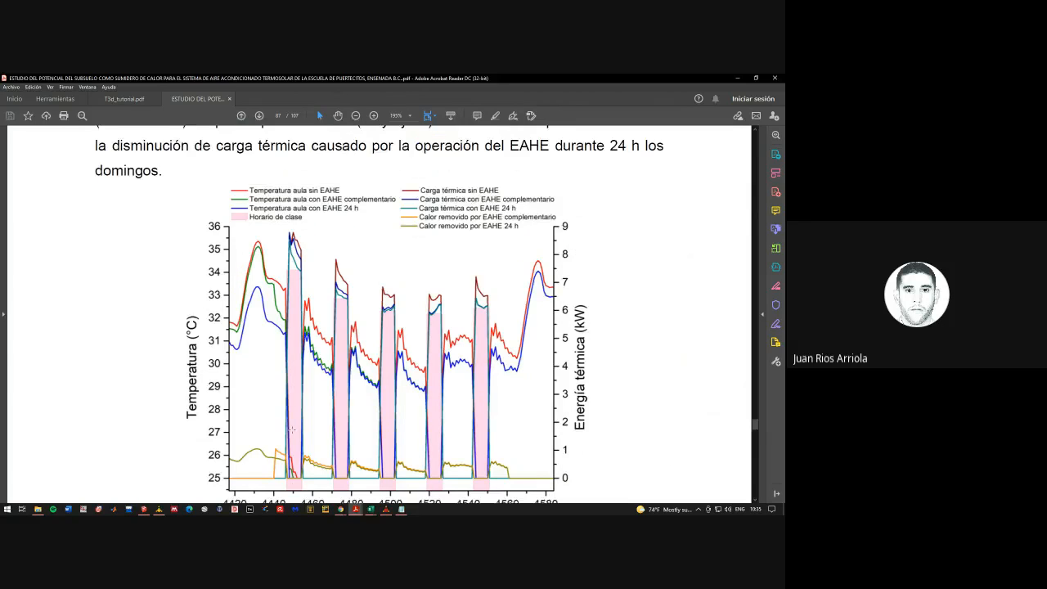
pyautogui.scroll(4, 292, 428)
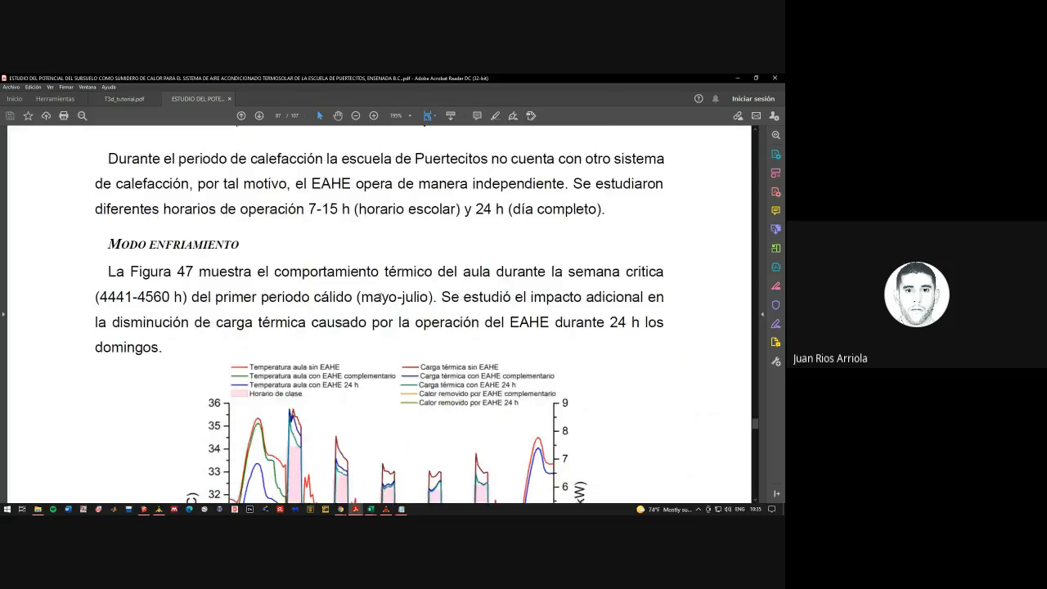
pyautogui.scroll(-5, 291, 286)
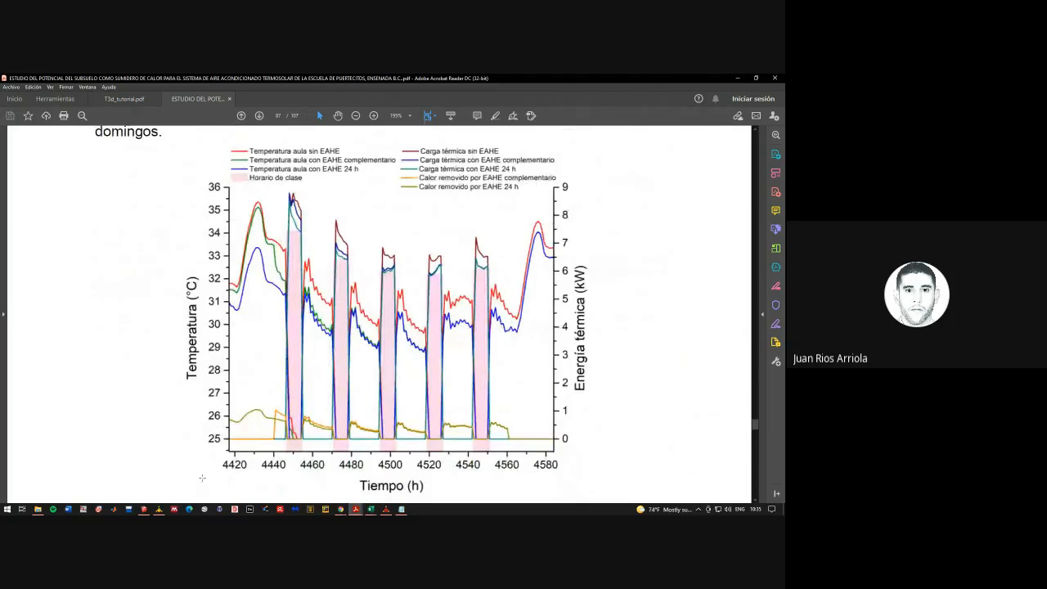
# Find and open the Convertidor de horas simuaciónTRNSYS workbook in Excel and restore its window to a smaller size
pyautogui.click(7, 508)
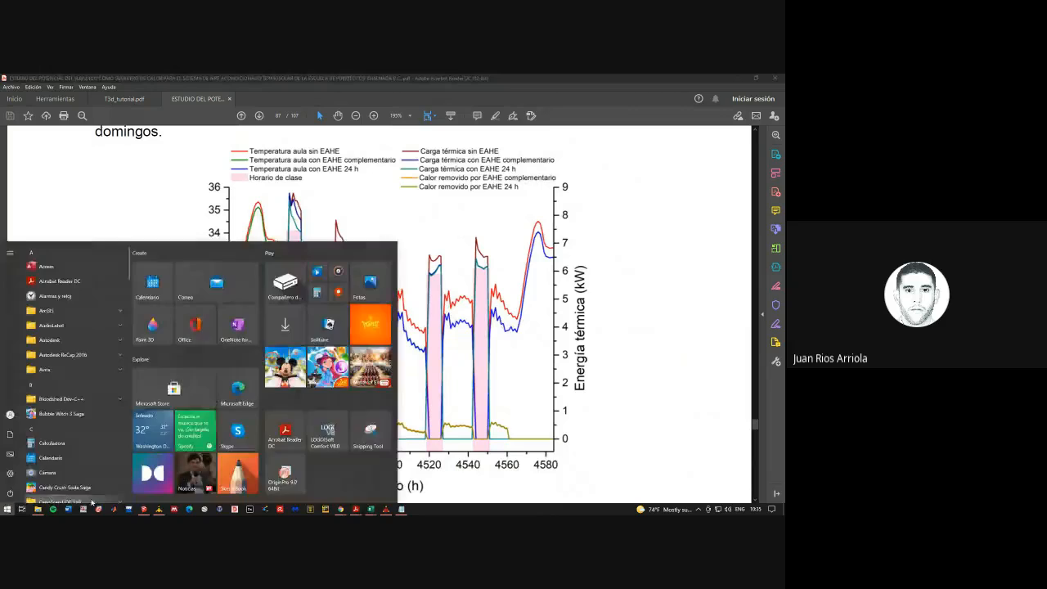
pyautogui.write('convertidor')
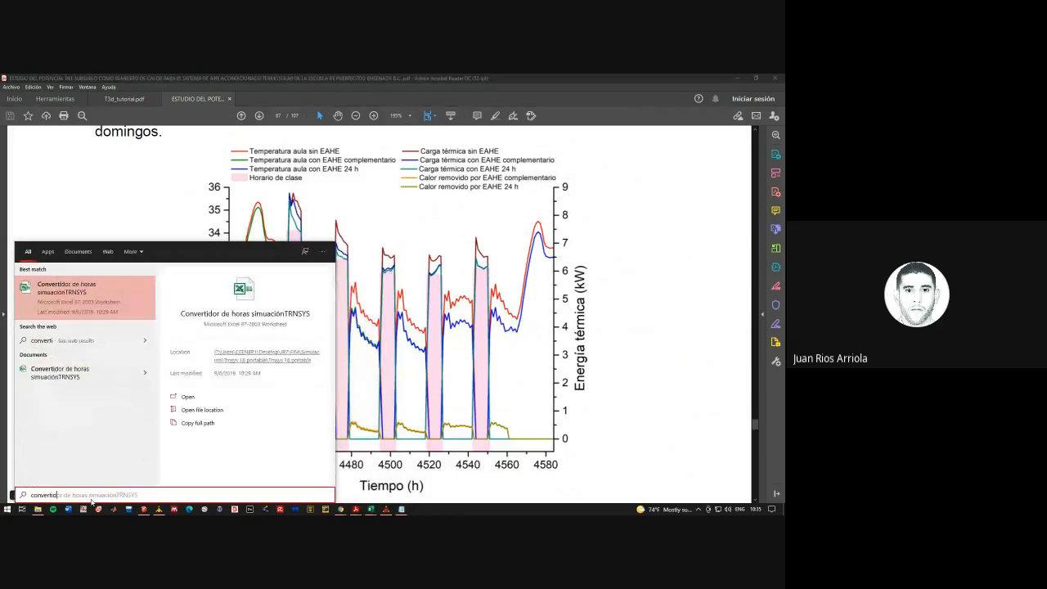
pyautogui.click(82, 302)
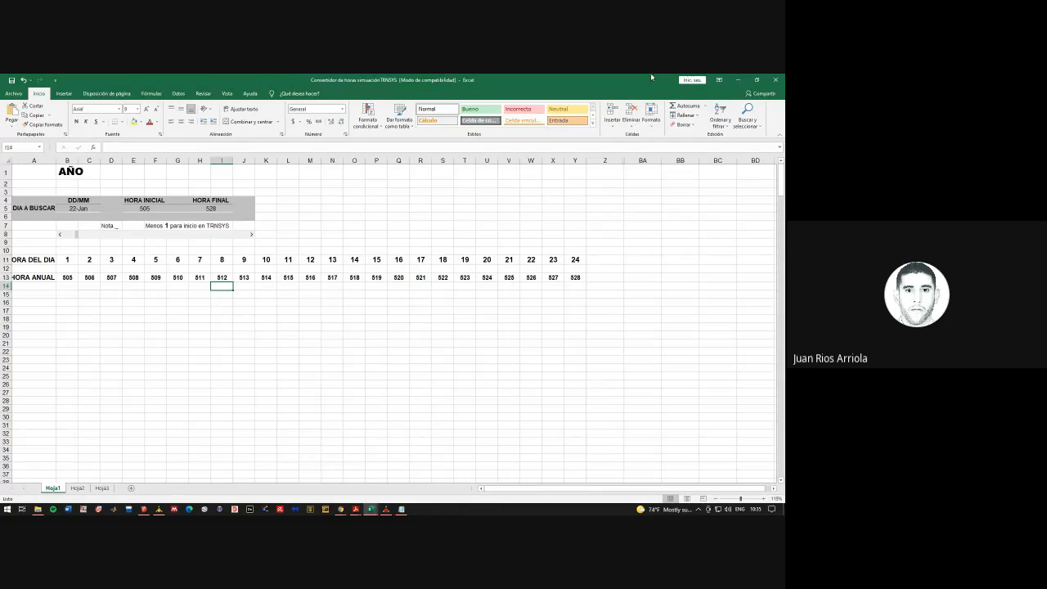
pyautogui.click(757, 80)
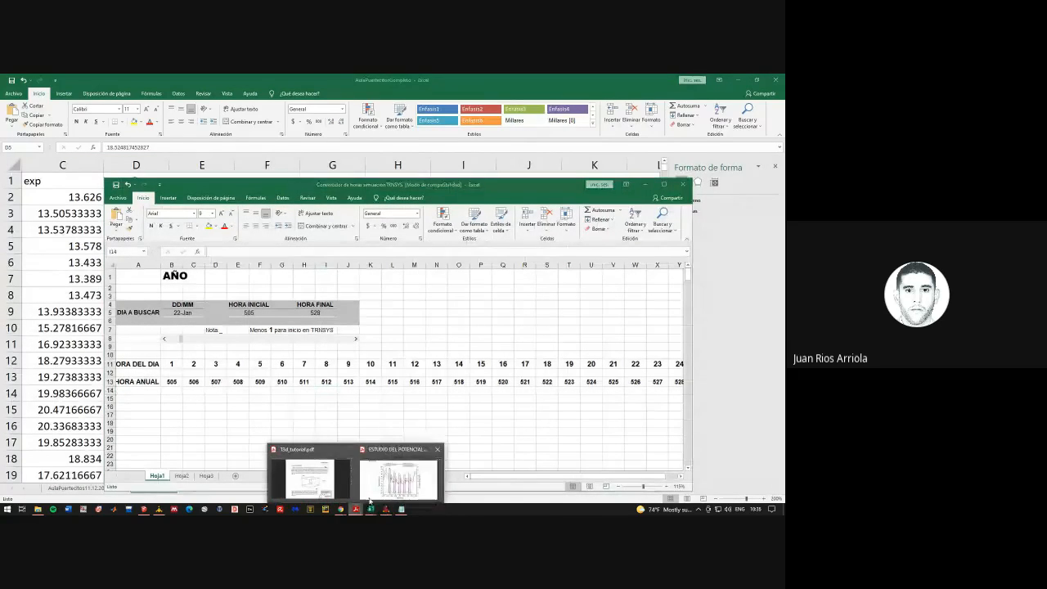
# Check the chart's starting hour in the thesis and set the hour converter's search day to 4-Jul
pyautogui.click(369, 498)
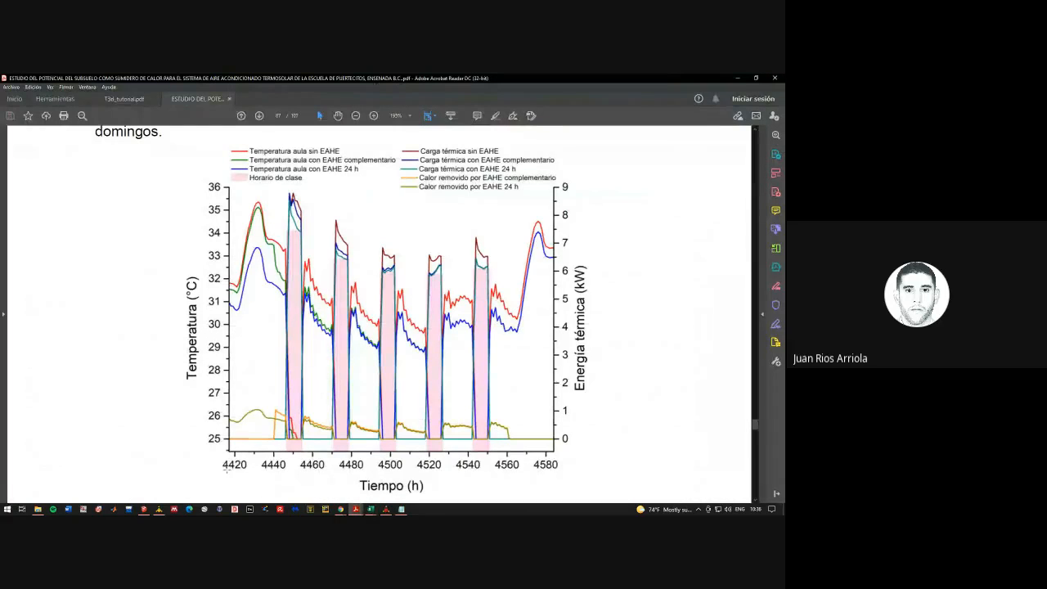
pyautogui.click(737, 77)
pyautogui.moveTo(357, 341); pyautogui.dragTo(356, 341)
pyautogui.moveTo(225, 344); pyautogui.dragTo(252, 348)
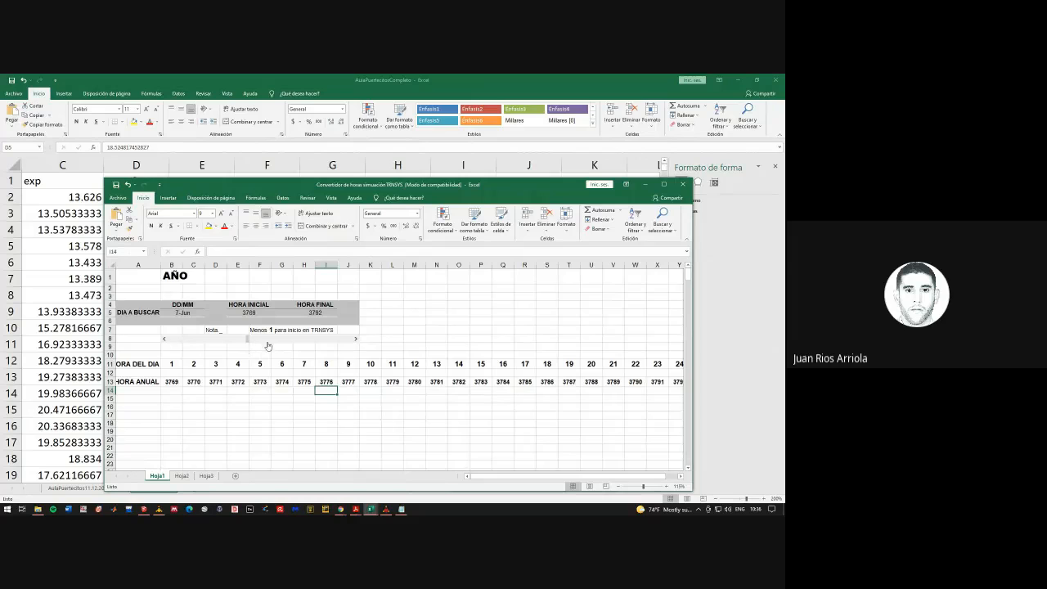
pyautogui.moveTo(357, 340); pyautogui.dragTo(355, 339)
pyautogui.click(165, 340)
pyautogui.click(165, 339)
pyautogui.click(165, 339)
pyautogui.click(165, 339)
pyautogui.click(165, 339)
pyautogui.click(165, 339)
pyautogui.click(165, 339)
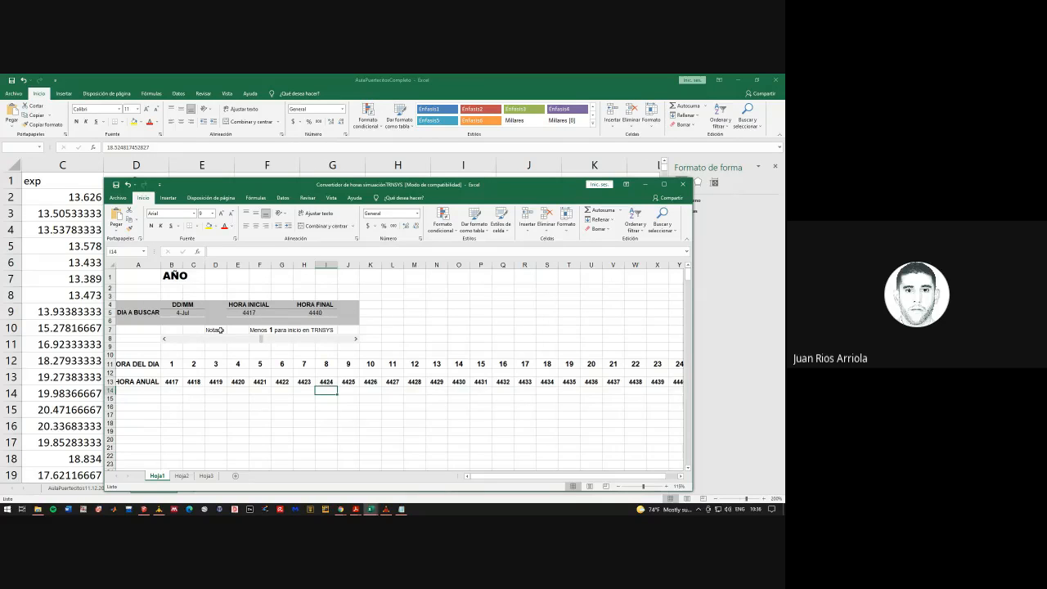
# Advance the converter day by day past 4-Jul, minimize the workbook, and return to the Figure 44 chart
pyautogui.click(356, 338)
pyautogui.click(355, 338)
pyautogui.click(356, 338)
pyautogui.click(355, 339)
pyautogui.click(355, 338)
pyautogui.click(644, 185)
pyautogui.moveTo(363, 508)
pyautogui.click(397, 474)
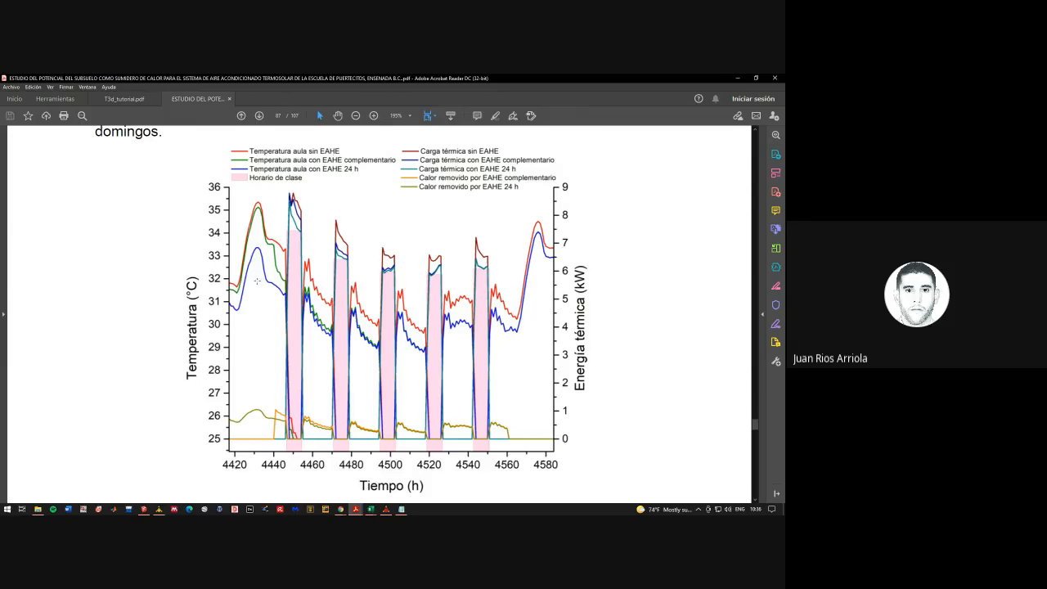
# Switch to Simulation Studio, bring up the Aulas_imported1 project in place of Puertecitos_Corrido, and return to the thesis
pyautogui.moveTo(386, 508)
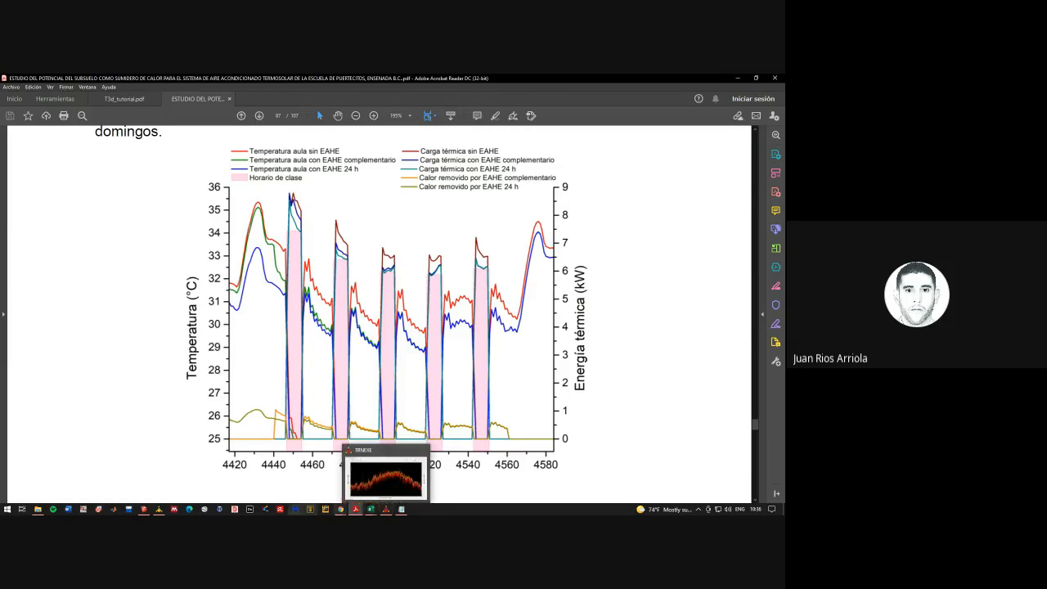
pyautogui.click(158, 508)
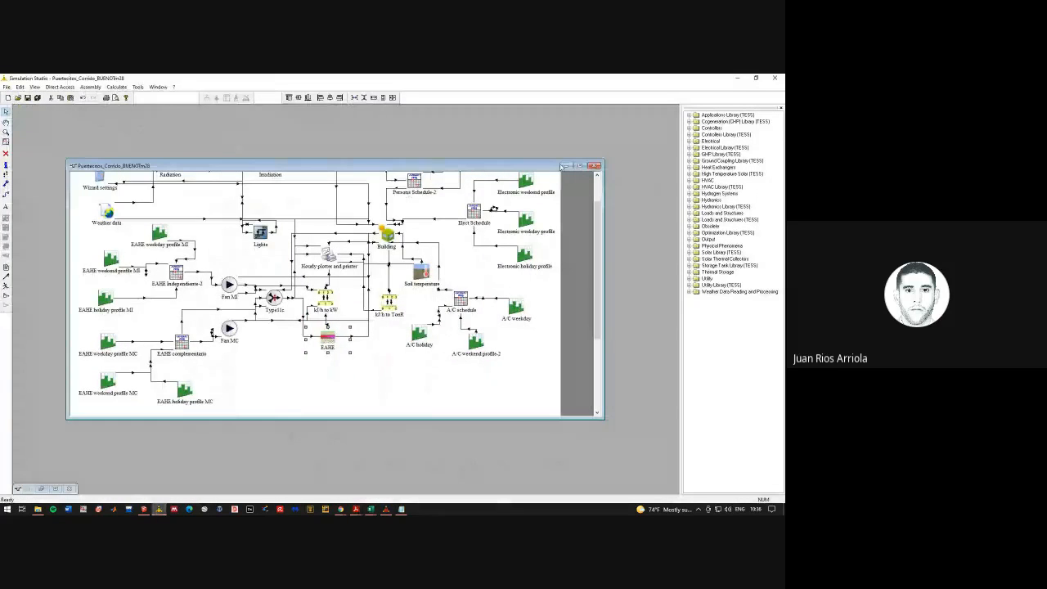
pyautogui.click(563, 166)
pyautogui.click(41, 489)
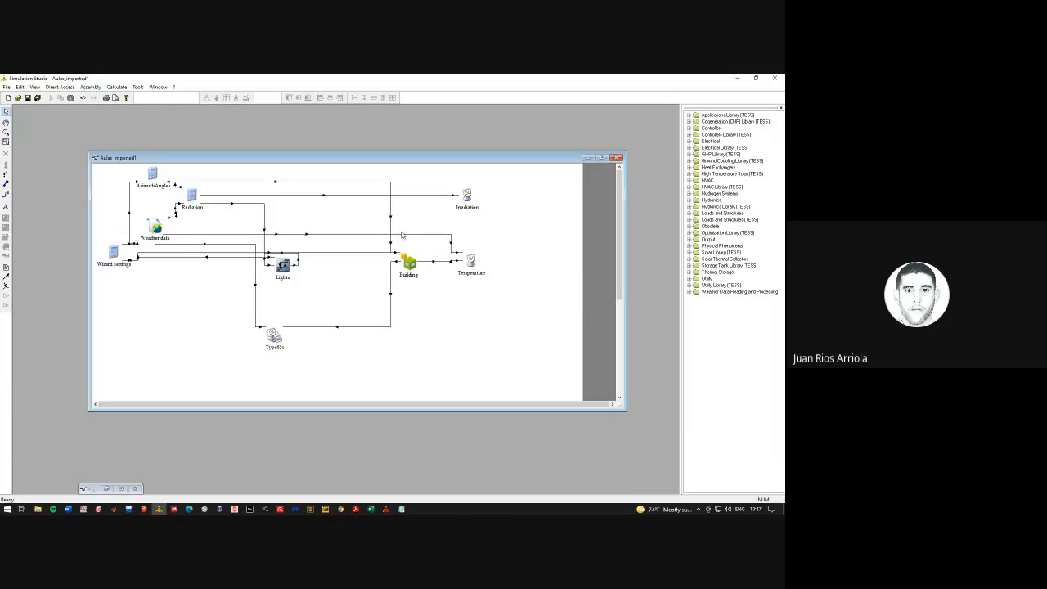
pyautogui.click(736, 78)
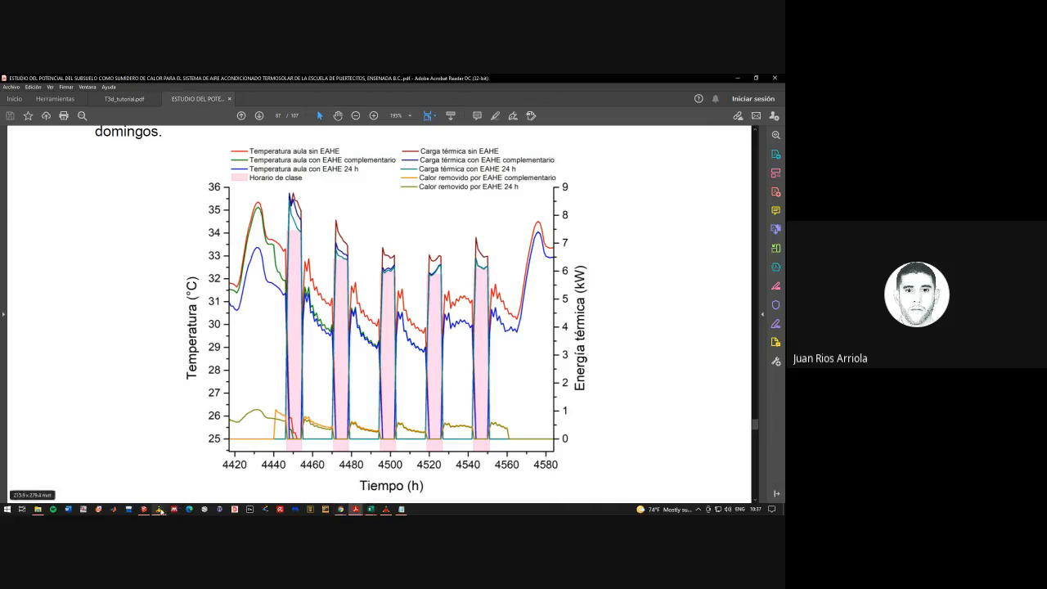
# Return to Simulation Studio, minimize the Aulas_imported1 project, and restore the Puertecitos_Corrido project diagram
pyautogui.click(159, 509)
pyautogui.click(588, 157)
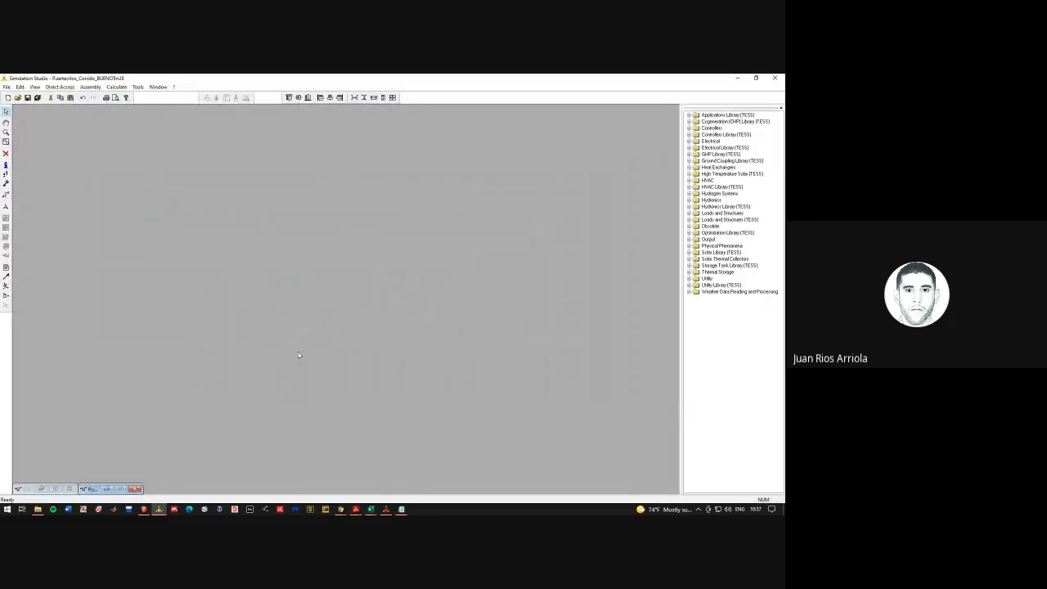
pyautogui.click(107, 489)
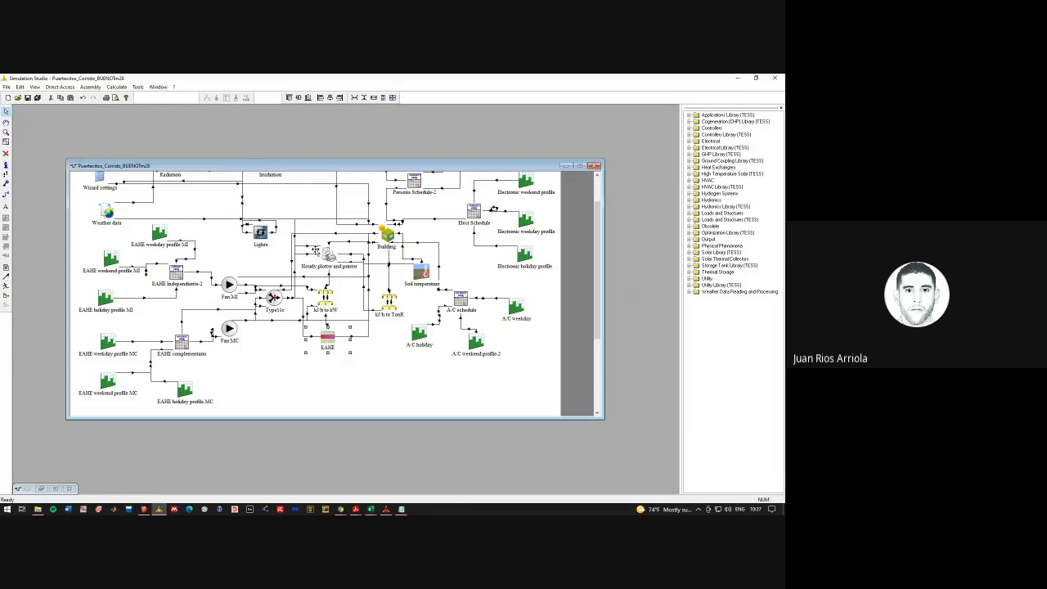
# Switch back to the thesis in Acrobat Reader and readjust the magnification of Figure 44 to examine its curves and legend
pyautogui.hotkey('alt', 'Tab')
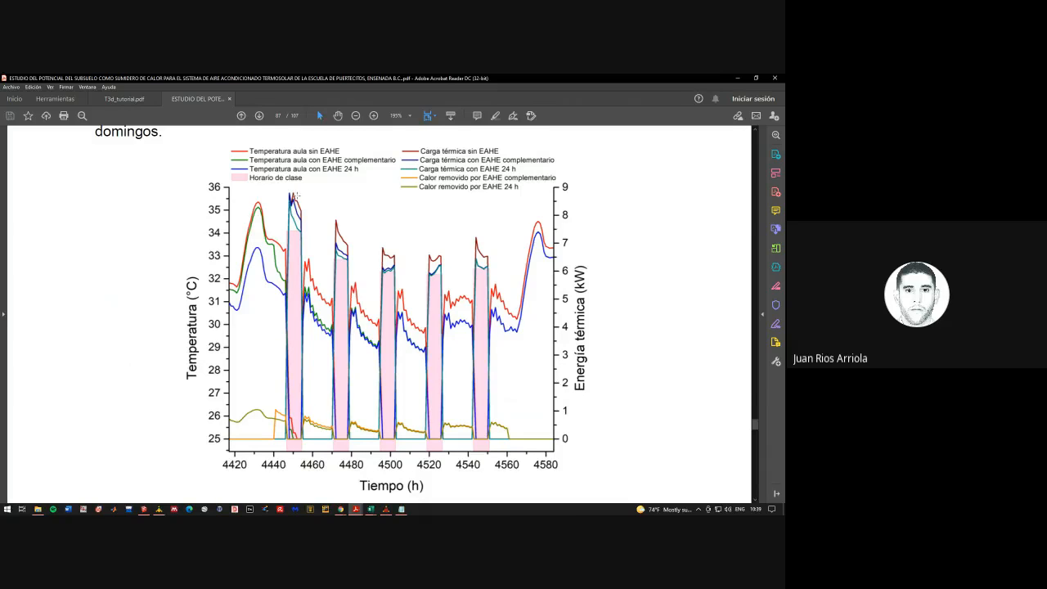
pyautogui.click(357, 115)
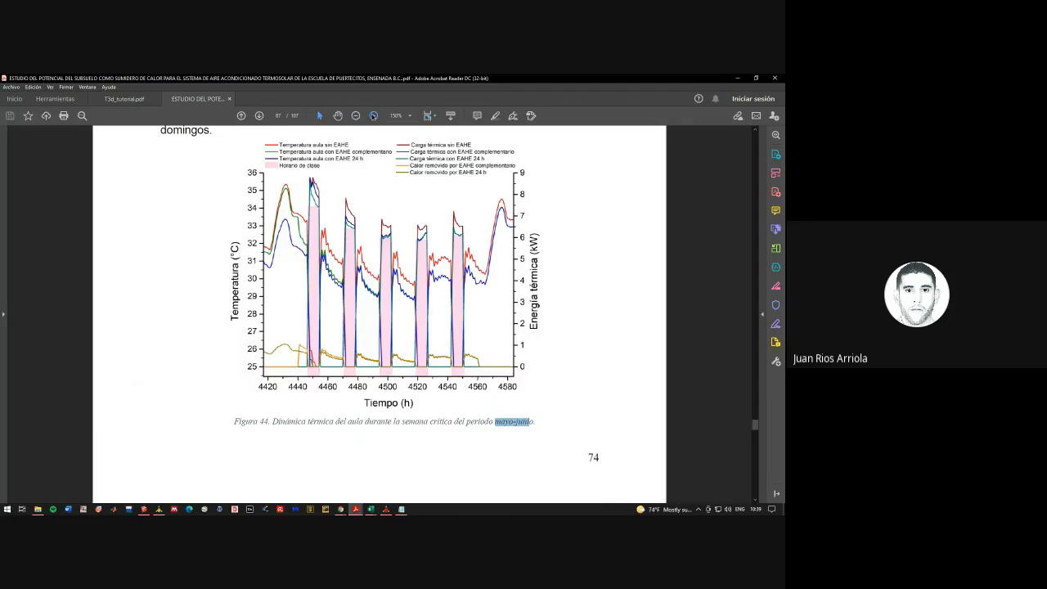
pyautogui.click(374, 115)
pyautogui.scroll(6, 461, 260)
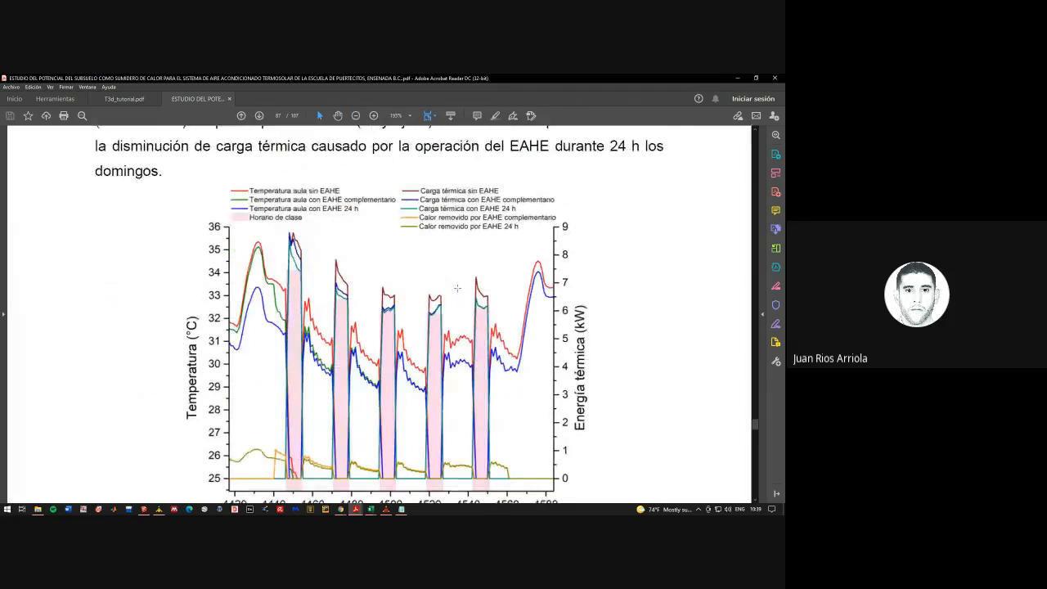
# Switch to Simulation Studio, bring up Aulas_imported1 in place of Puertecitos_Corrido, and open the connection from Building to Type65c
pyautogui.scroll(-1, 309, 244)
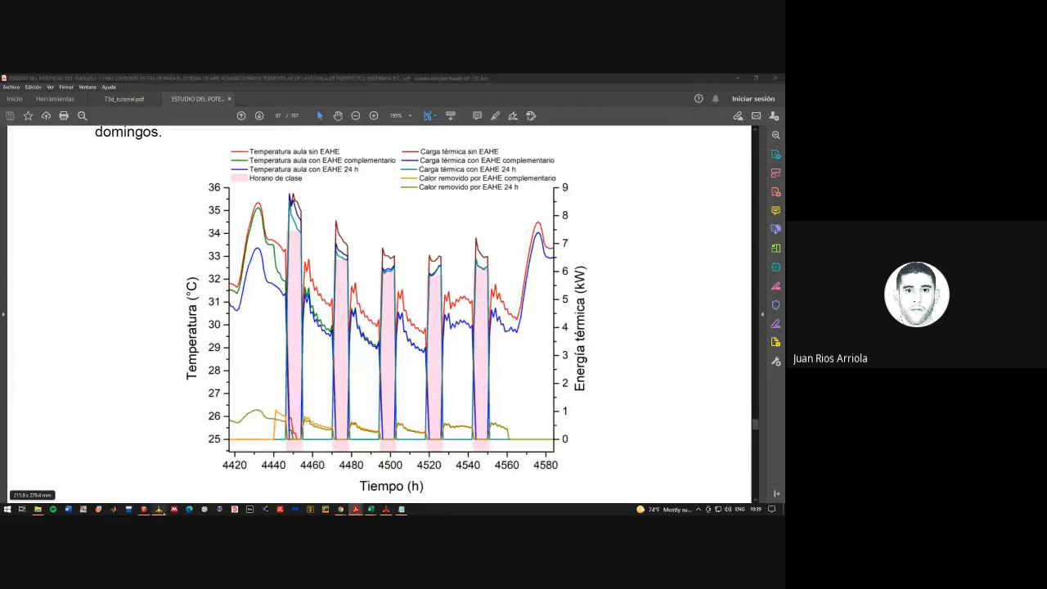
pyautogui.click(161, 509)
pyautogui.click(565, 166)
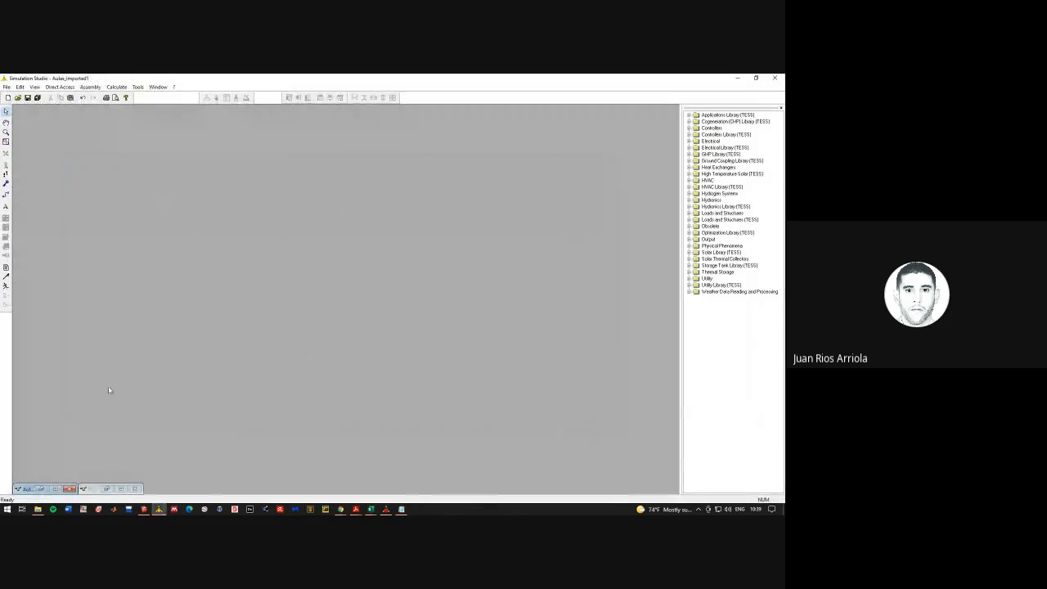
pyautogui.click(41, 488)
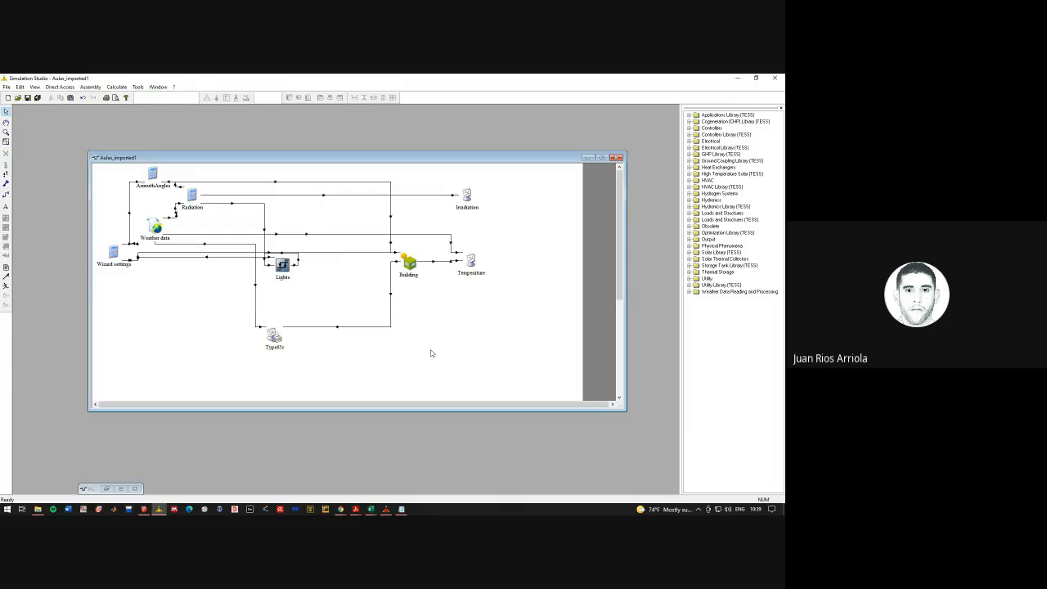
pyautogui.doubleClick(390, 273)
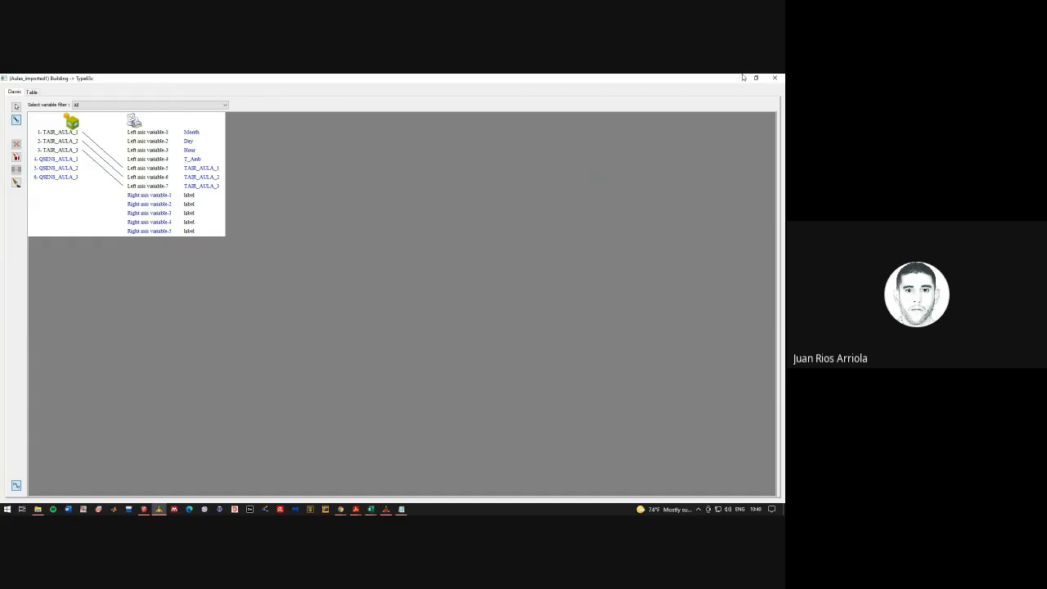
# Compare the thesis's Figure 44 curves with the variables linked from Building to Type65c, and close the connection window
pyautogui.click(354, 509)
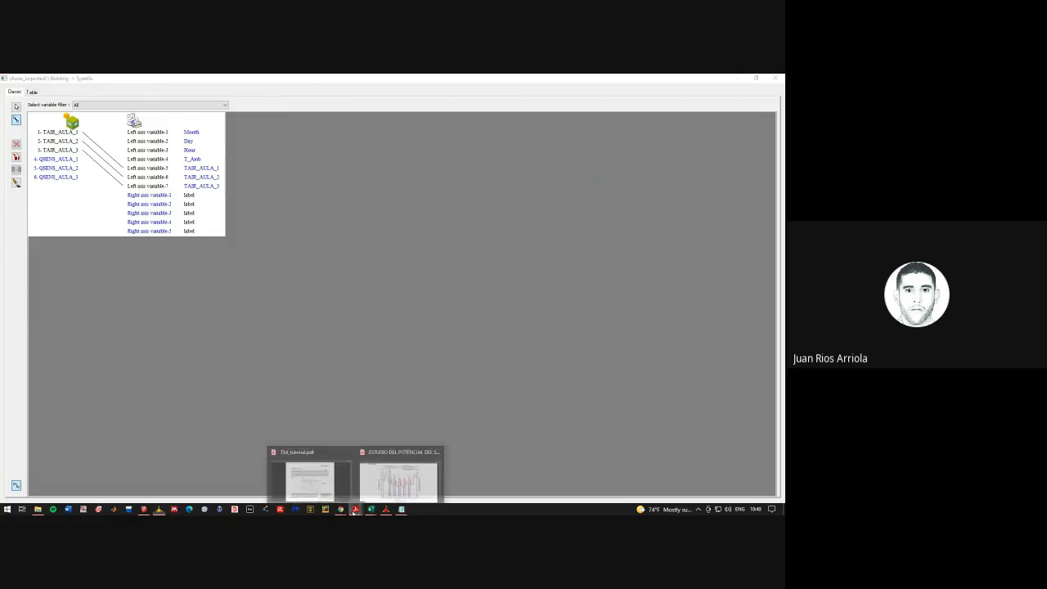
pyautogui.click(386, 479)
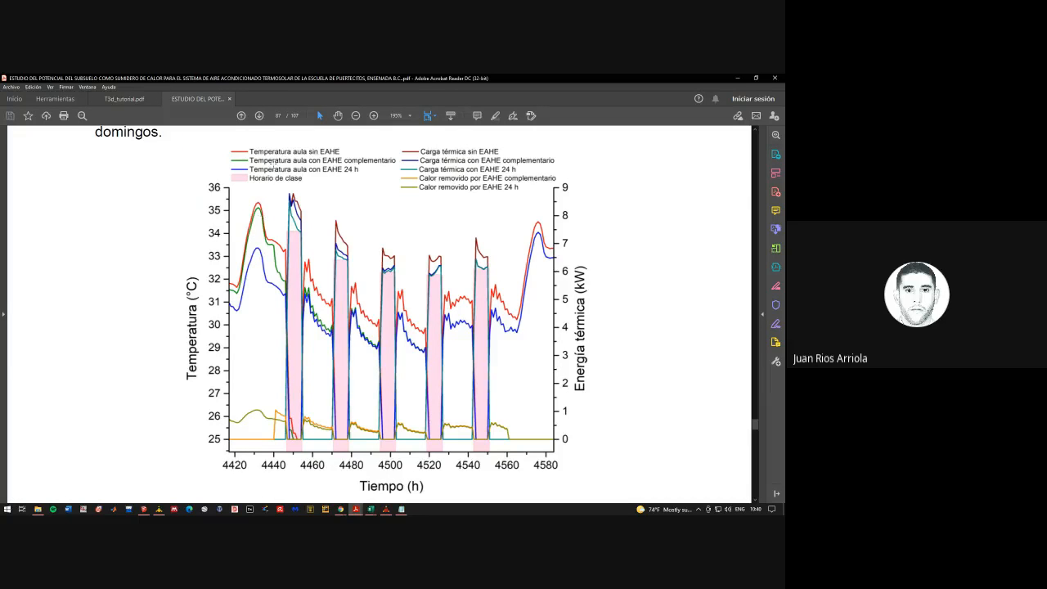
pyautogui.click(736, 78)
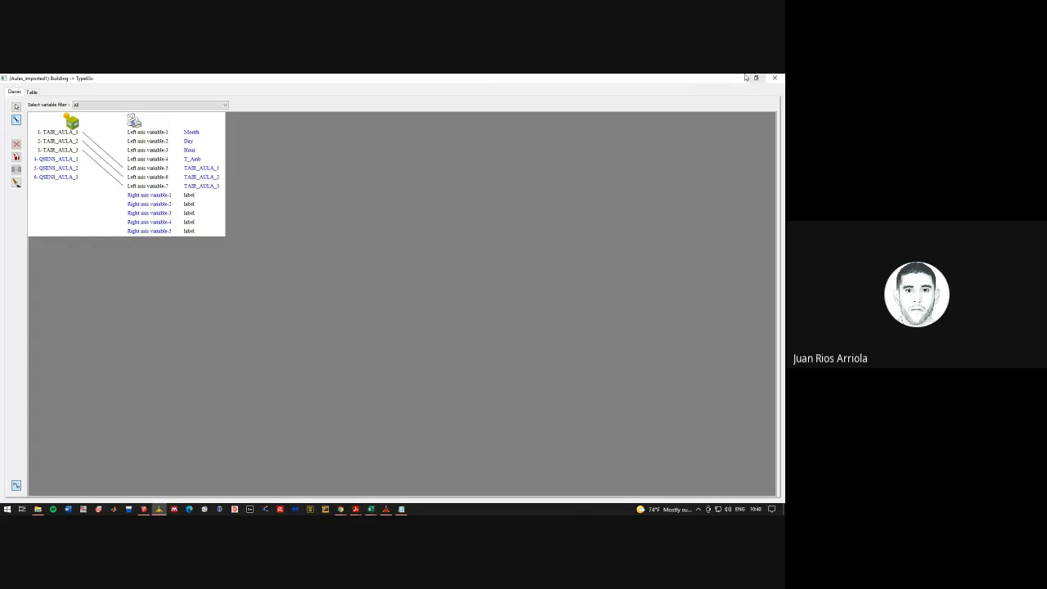
pyautogui.click(355, 509)
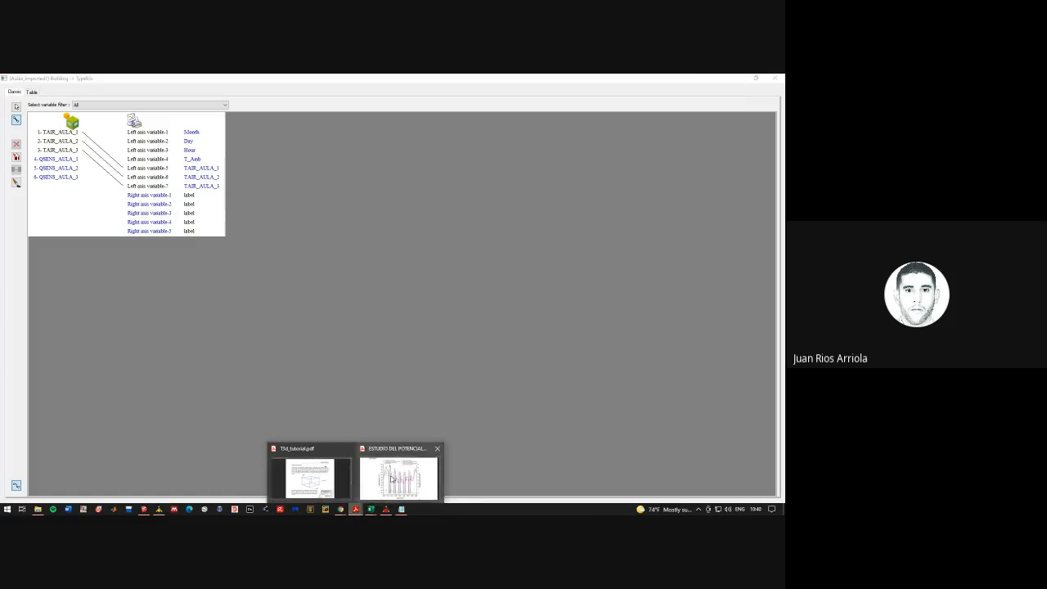
pyautogui.click(390, 483)
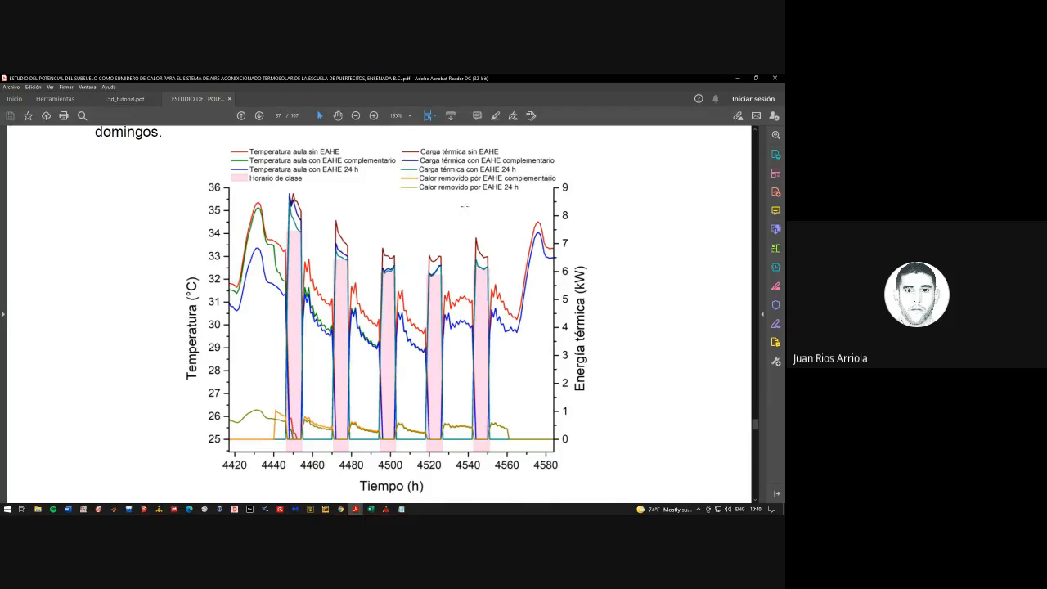
pyautogui.click(157, 510)
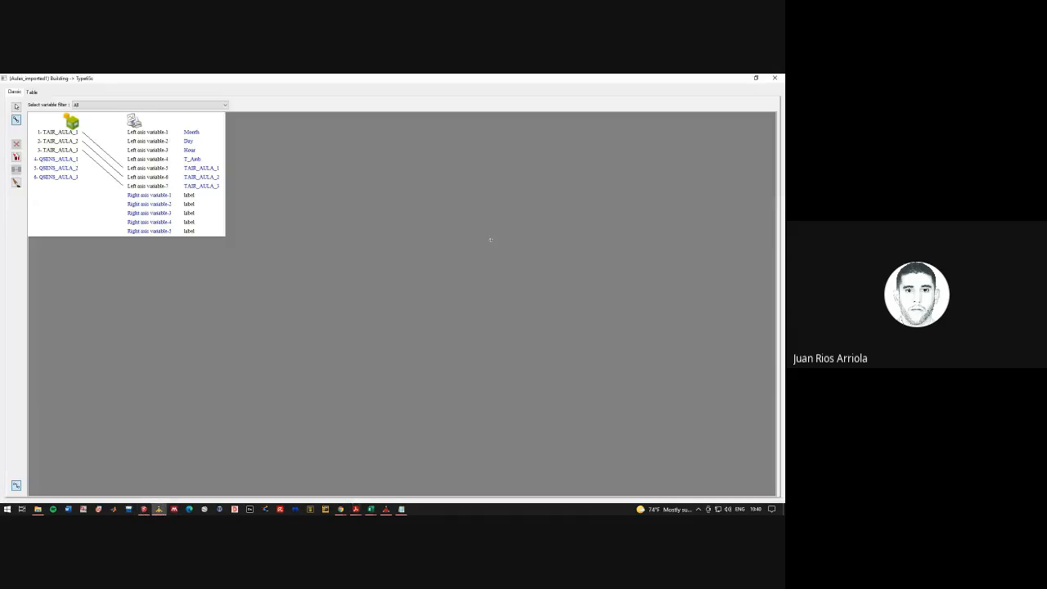
pyautogui.click(775, 78)
# Bring up Puertecitos_Corrido in place of Aulas_imported1 and inspect the thermal losses link from EAHE to the kJ/h to kW converter
pyautogui.click(588, 157)
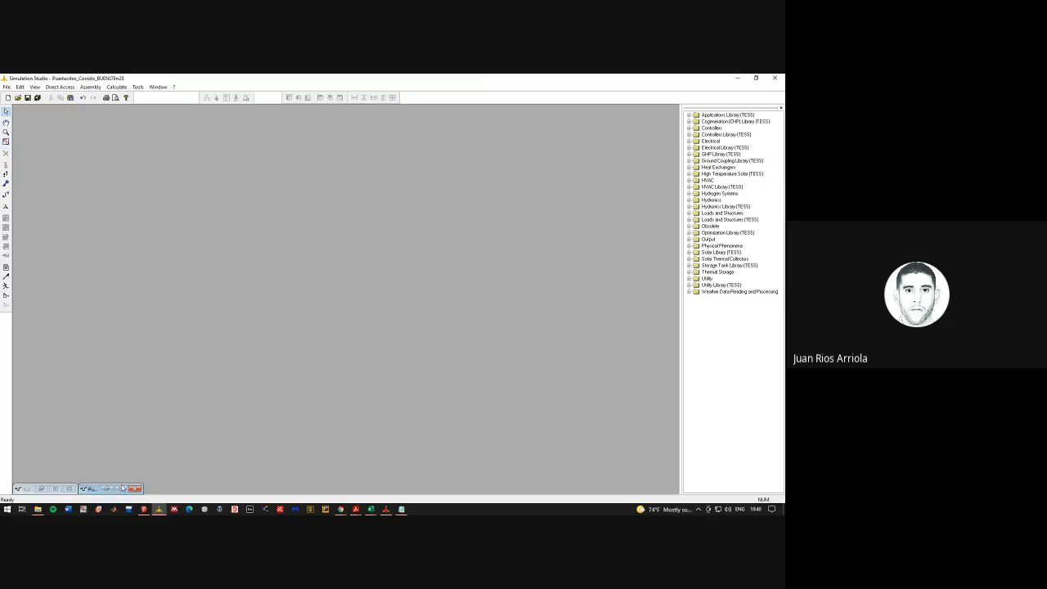
pyautogui.click(107, 489)
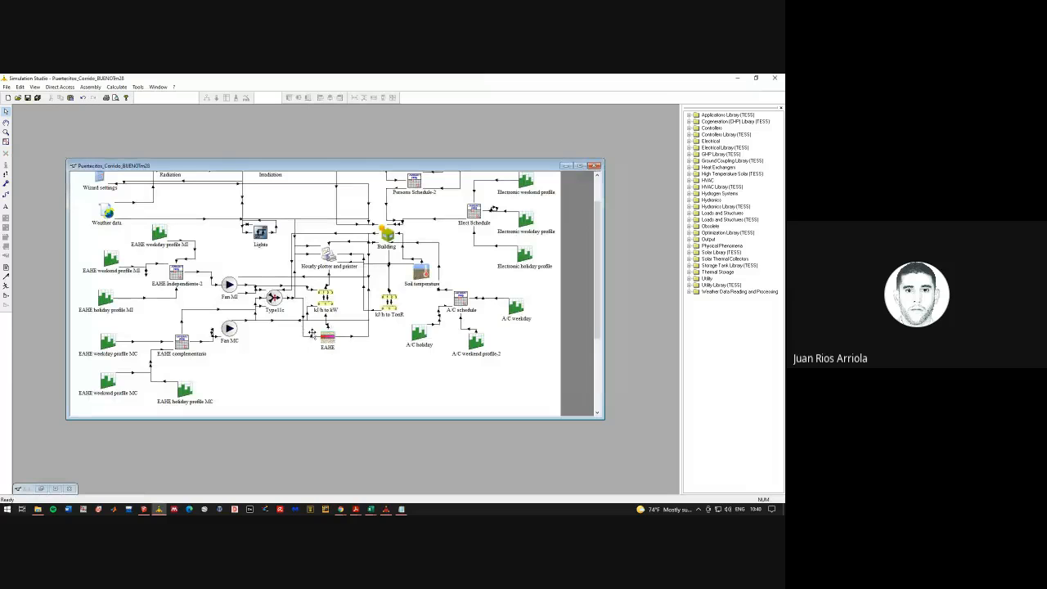
pyautogui.doubleClick(324, 322)
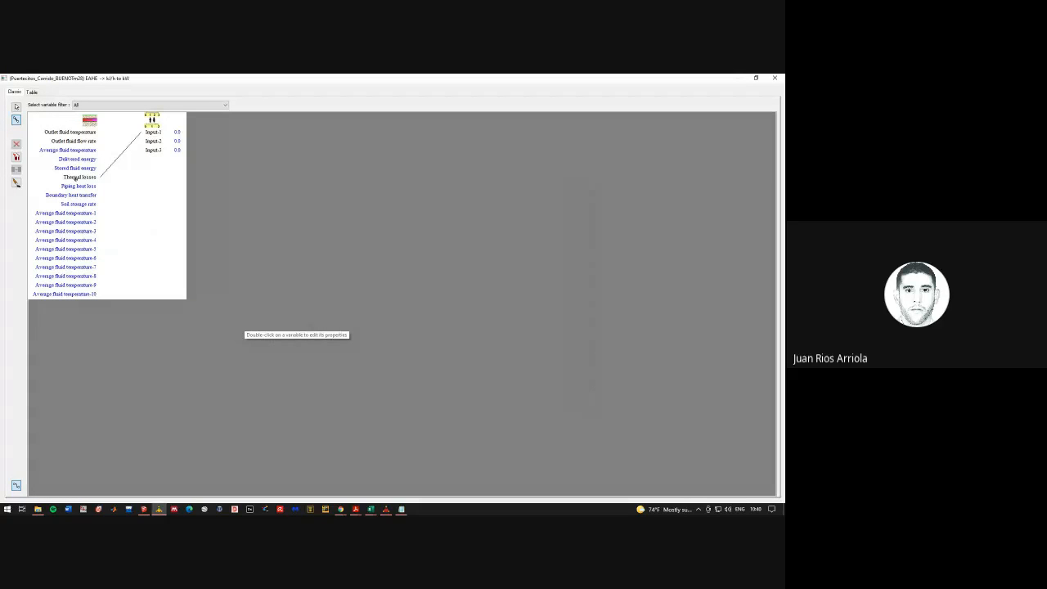
pyautogui.click(139, 134)
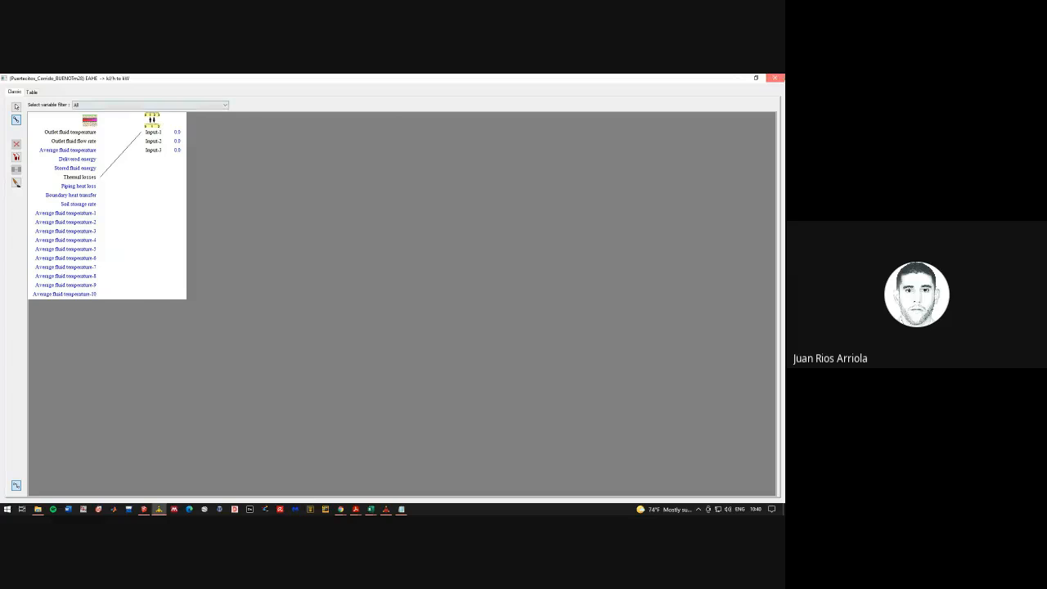
pyautogui.click(774, 77)
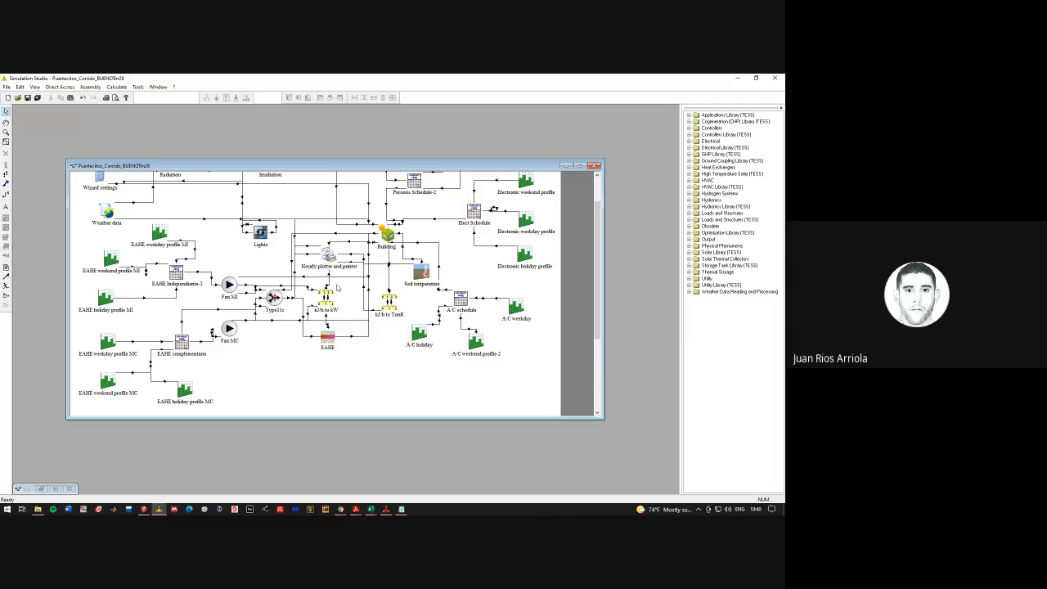
# Return to the thesis in Acrobat Reader, reduce the magnification to 125%, and examine Figure 44 with its caption
pyautogui.click(355, 508)
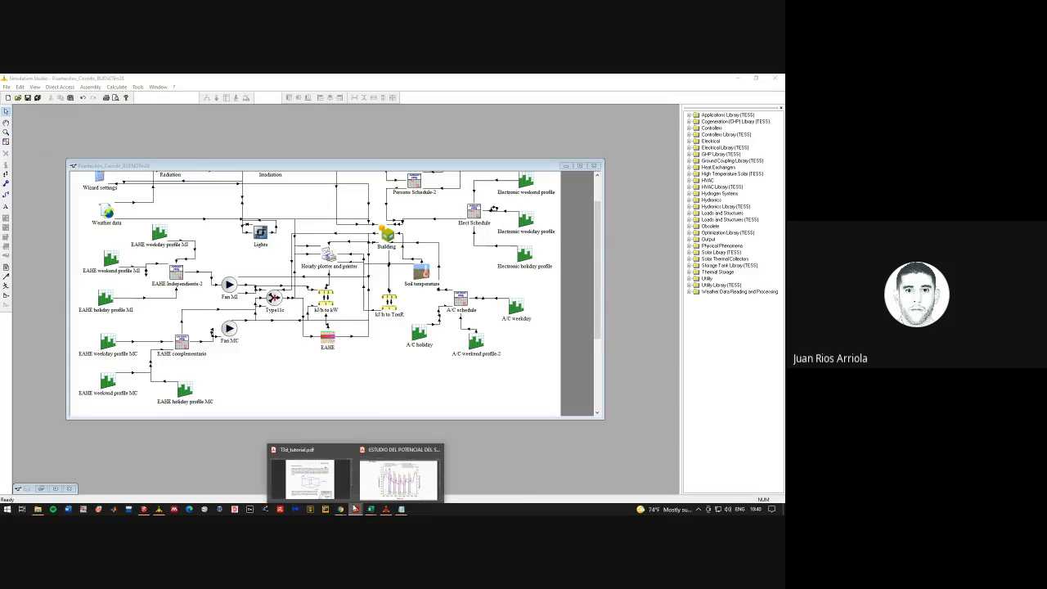
pyautogui.click(395, 483)
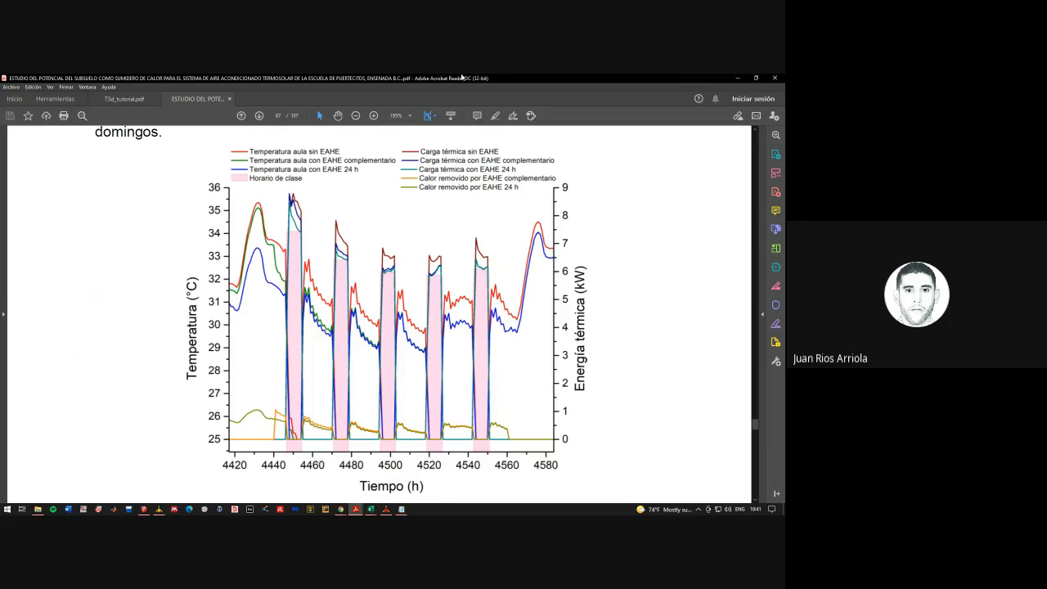
pyautogui.click(355, 116)
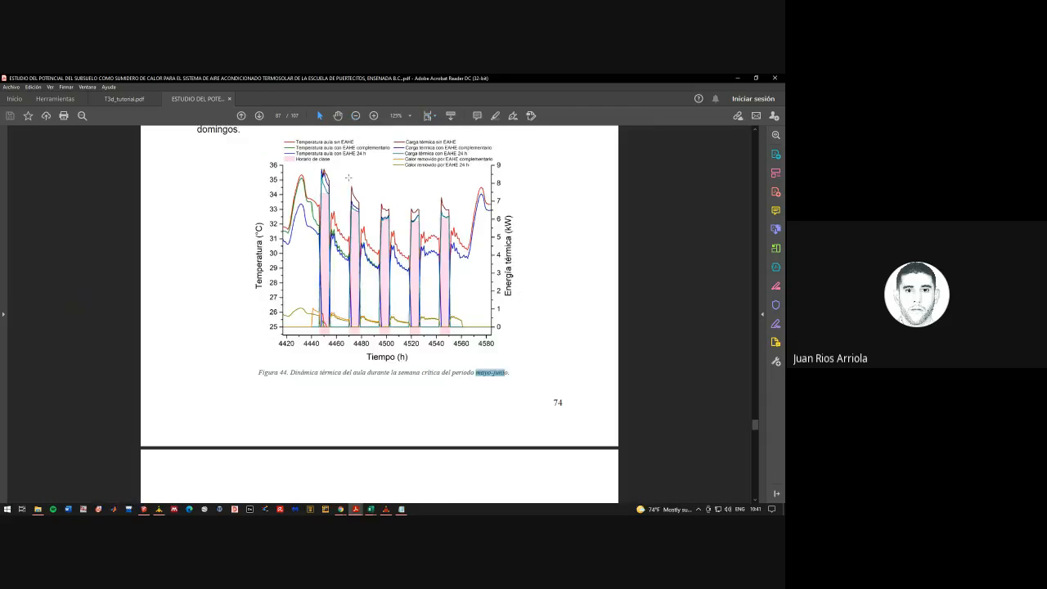
pyautogui.click(375, 343)
pyautogui.click(438, 397)
pyautogui.moveTo(390, 373); pyautogui.dragTo(450, 373)
# Go back to section 4.4 Análisis de la edificación and examine the annual classroom temperature chart in Figure 39
pyautogui.moveTo(754, 430); pyautogui.dragTo(754, 402)
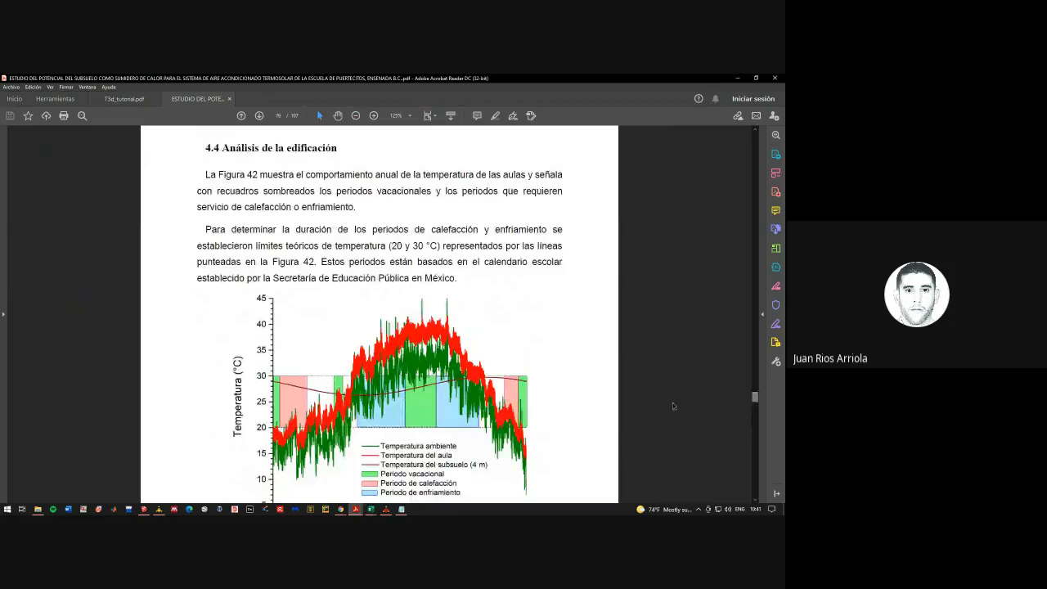
pyautogui.moveTo(223, 148); pyautogui.dragTo(337, 148)
pyautogui.scroll(-2, 319, 245)
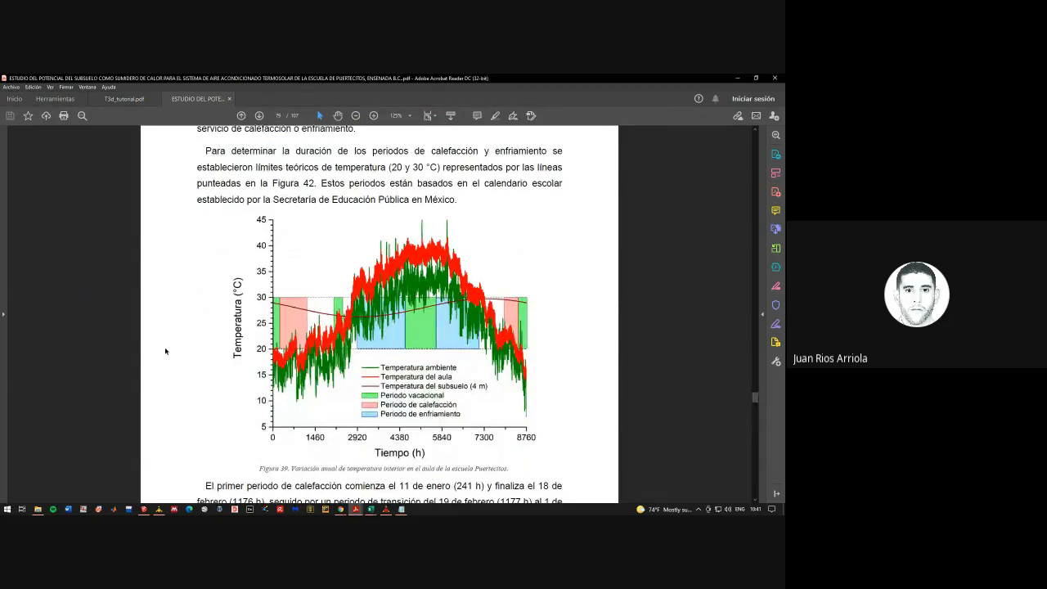
pyautogui.click(340, 236)
pyautogui.click(340, 237)
# Go back to the aerial view in Figure 27 and point out the primary classrooms and the separate preschool classroom
pyautogui.moveTo(755, 398); pyautogui.dragTo(755, 338)
pyautogui.scroll(3, 600, 387)
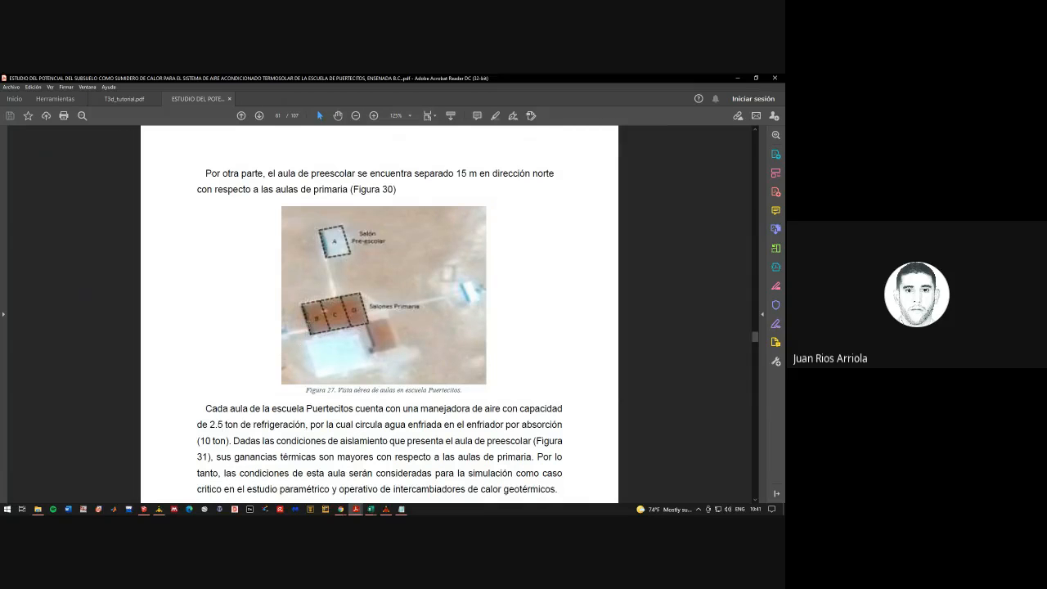
pyautogui.moveTo(317, 222); pyautogui.dragTo(378, 353)
pyautogui.click(308, 373)
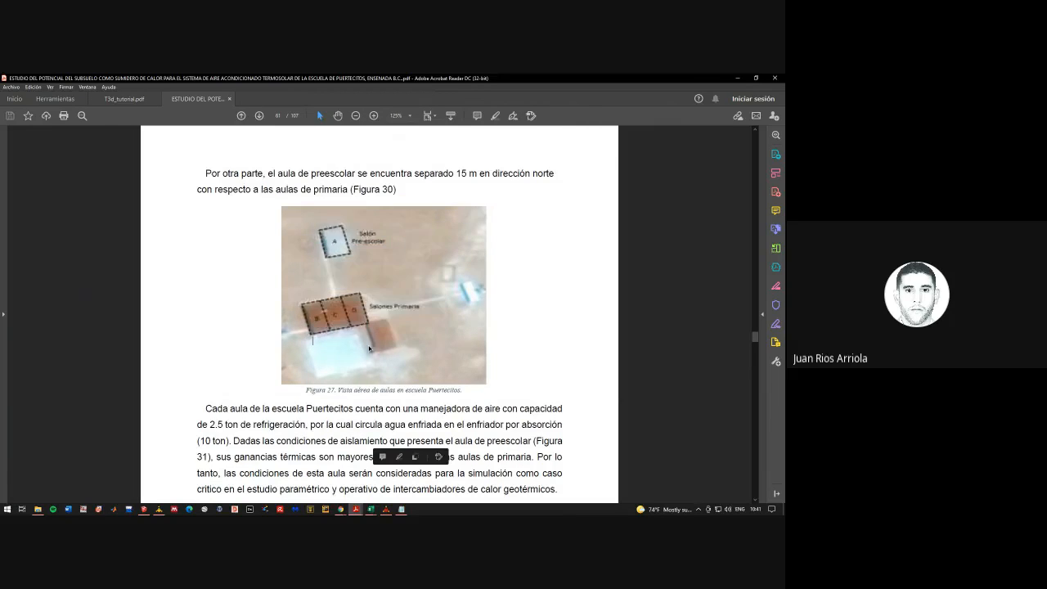
pyautogui.click(335, 242)
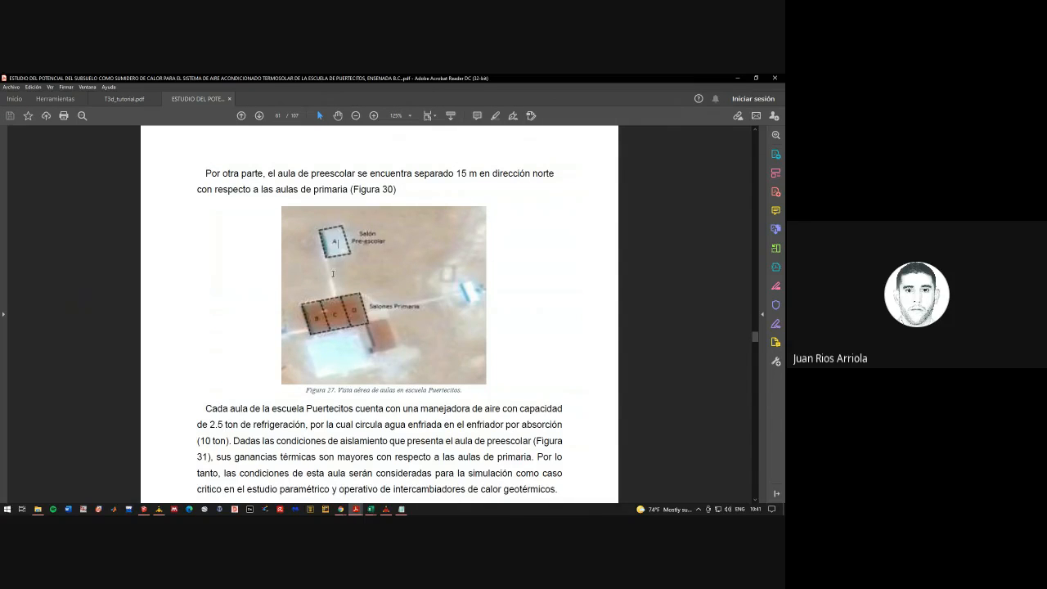
pyautogui.moveTo(347, 247); pyautogui.dragTo(339, 228)
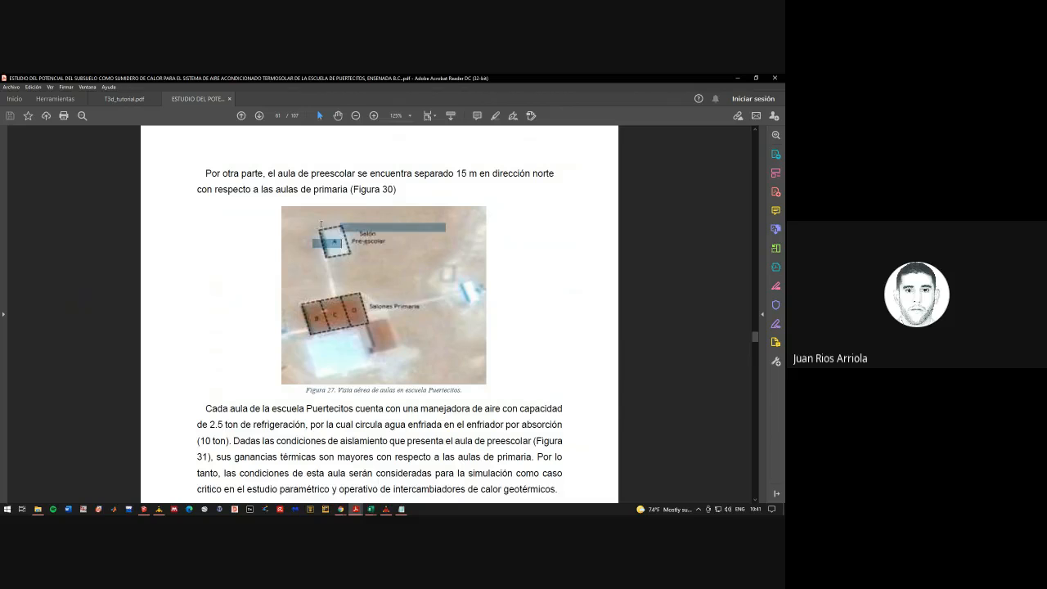
pyautogui.click(379, 245)
pyautogui.click(345, 276)
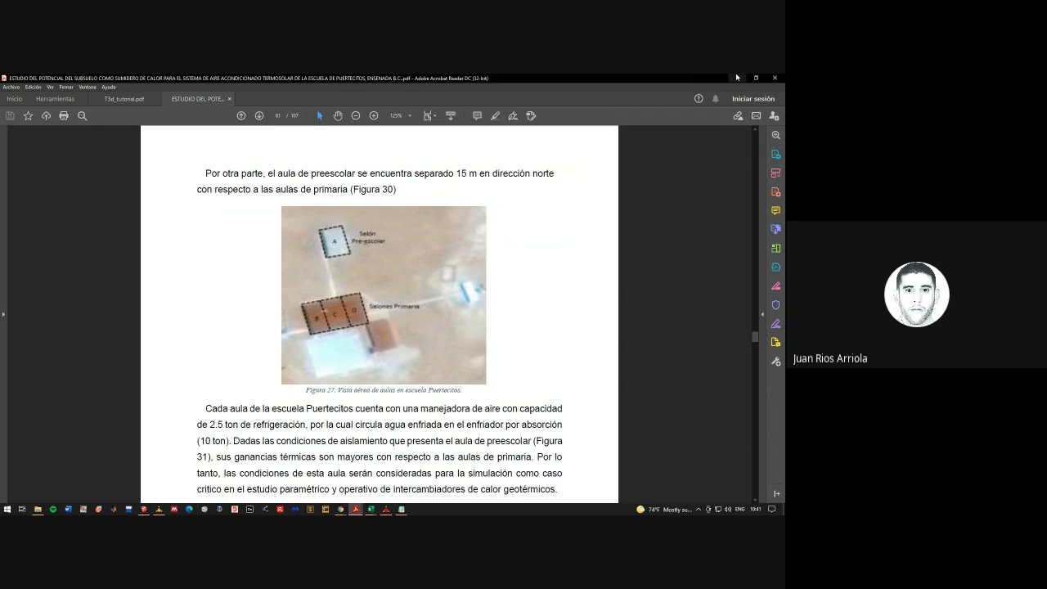
# Return to Figure 39 and compare its annual temperature curves with the Temperatures plot of the Aulas_imported simulation in TRNEXE
pyautogui.scroll(-3, 755, 337)
pyautogui.moveTo(756, 337); pyautogui.dragTo(754, 400)
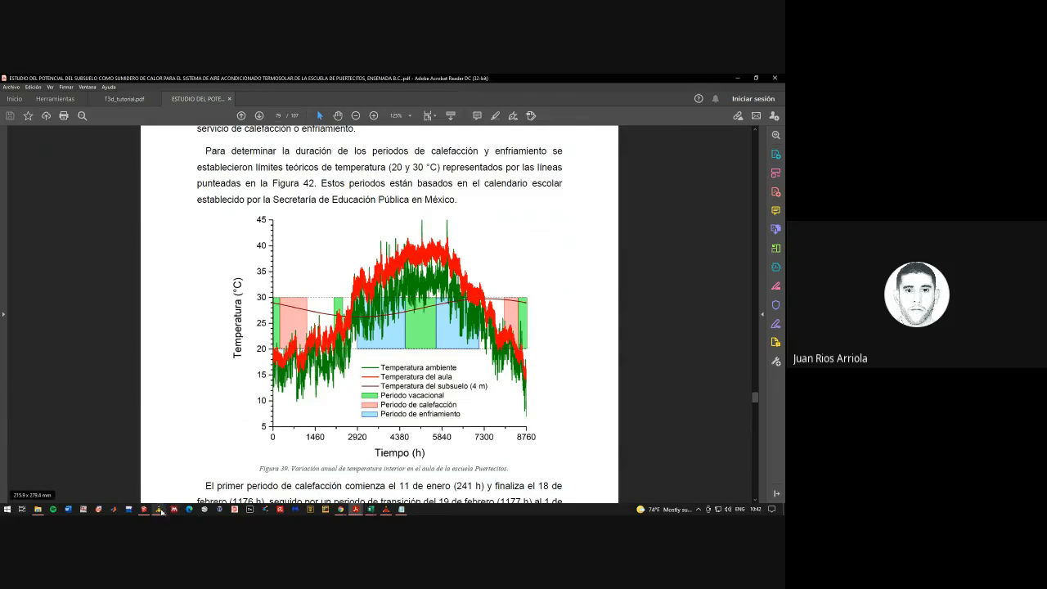
pyautogui.click(386, 508)
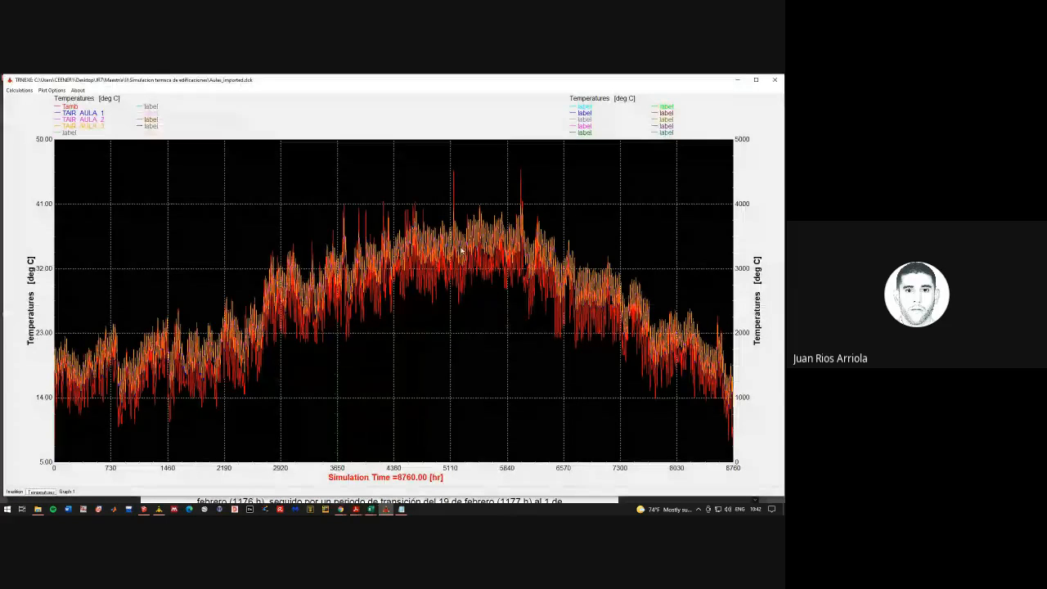
pyautogui.click(737, 79)
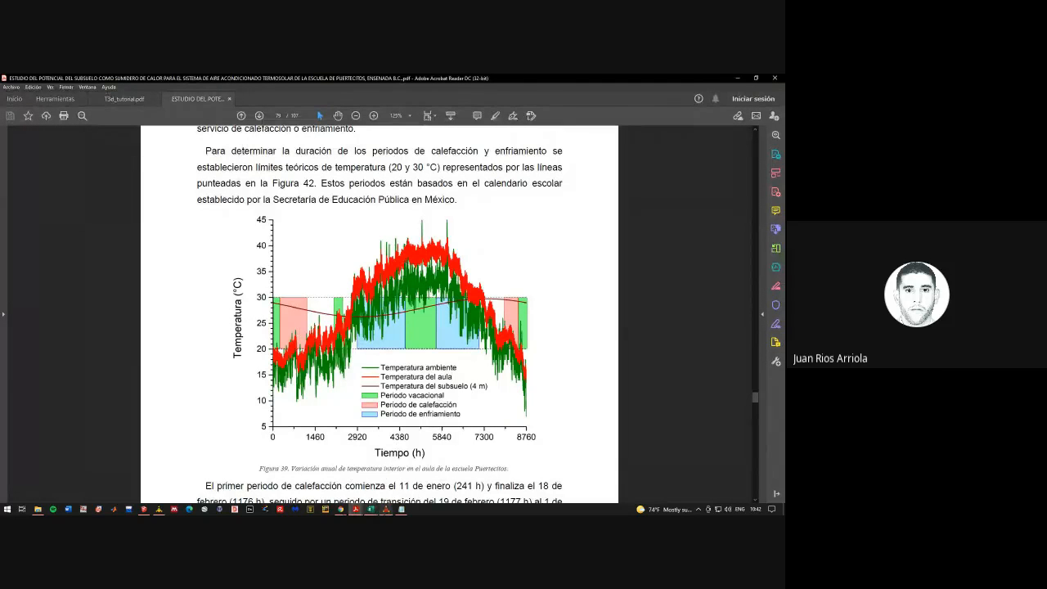
pyautogui.click(385, 508)
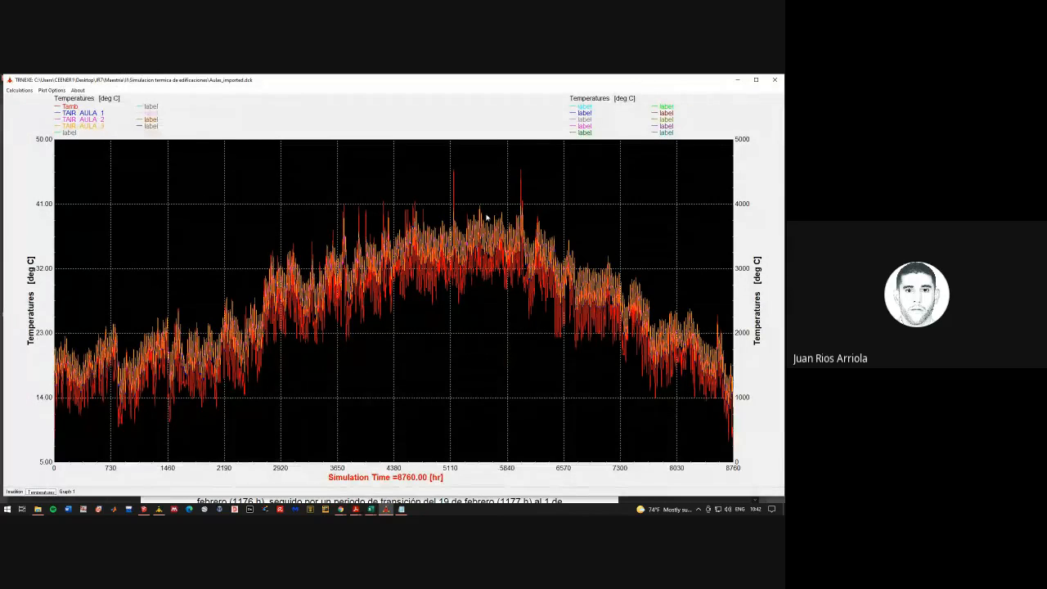
pyautogui.click(736, 79)
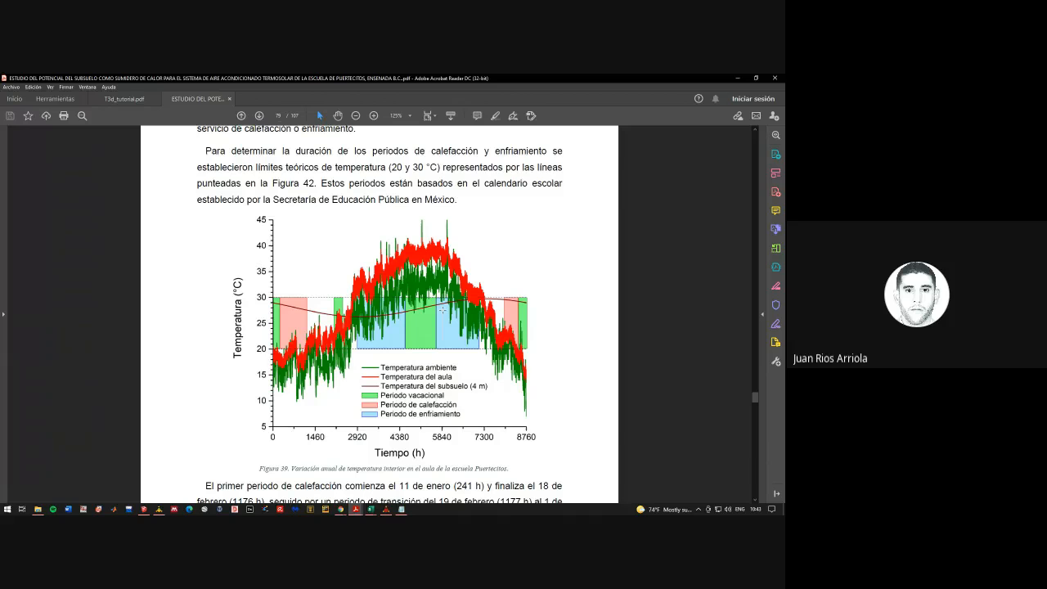
# Move ahead in the thesis to Figure 46 and examine the classroom's thermal dynamics during the critical August-October week
pyautogui.click(756, 401)
pyautogui.moveTo(756, 402); pyautogui.dragTo(761, 430)
pyautogui.scroll(5, 369, 283)
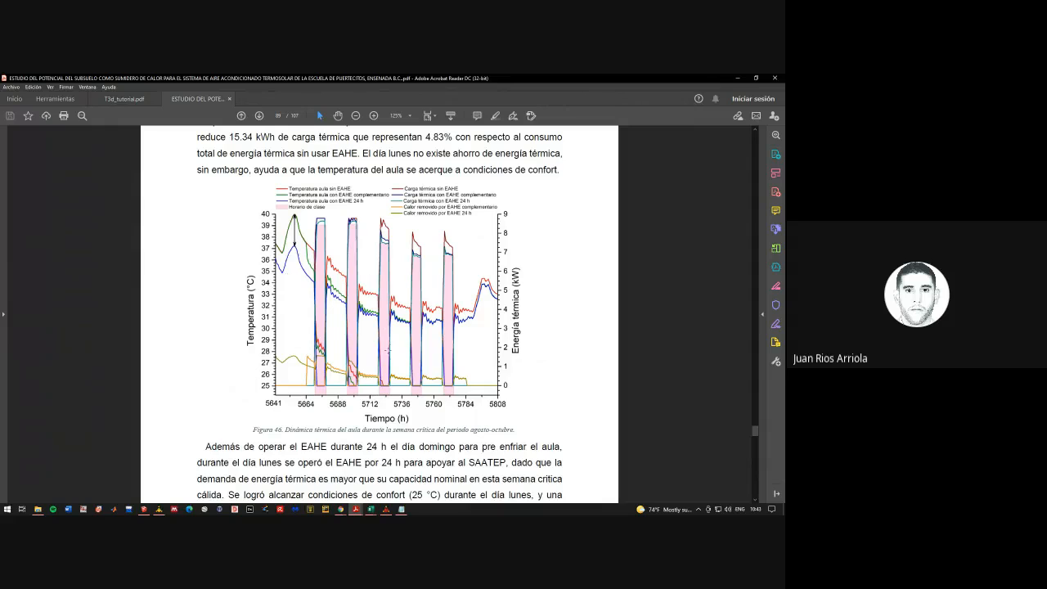
# Continue to the Modo calefacción section and examine the January classroom temperature chart in Figure 48
pyautogui.scroll(-3, 386, 350)
pyautogui.scroll(-20, 387, 350)
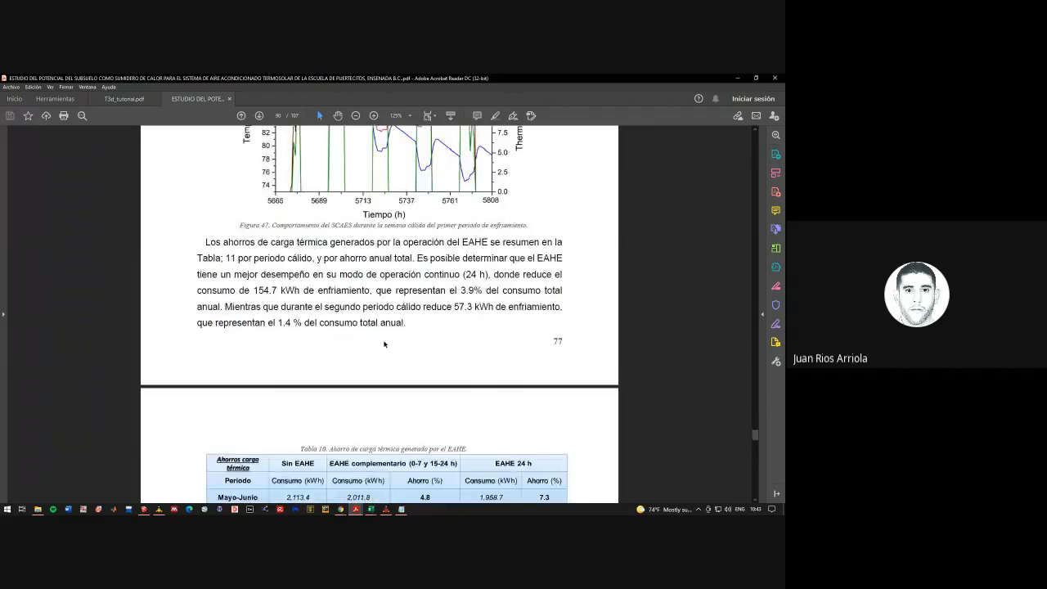
pyautogui.scroll(-5, 384, 336)
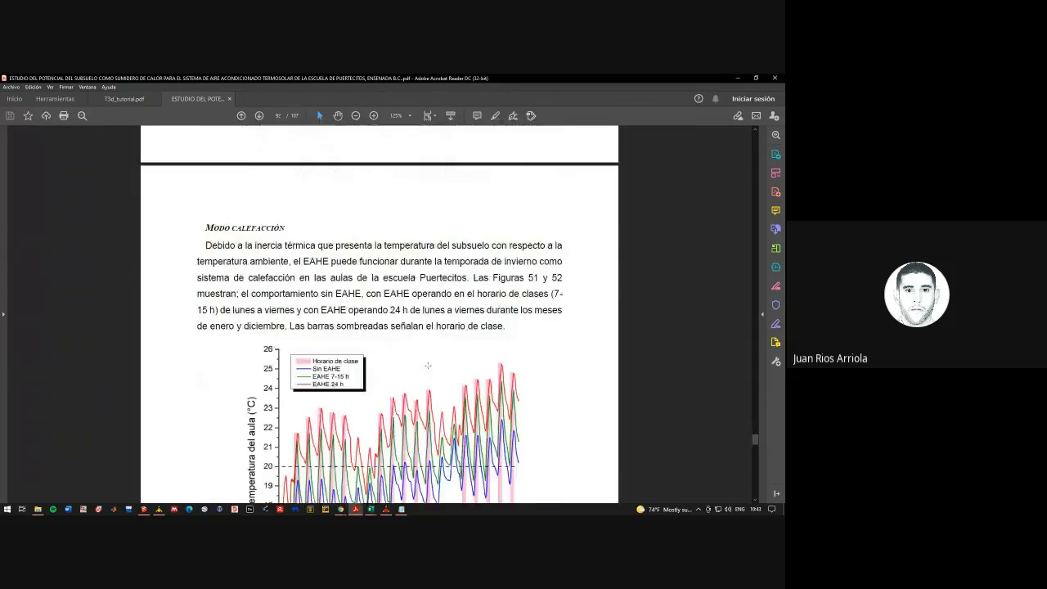
pyautogui.scroll(-3, 380, 327)
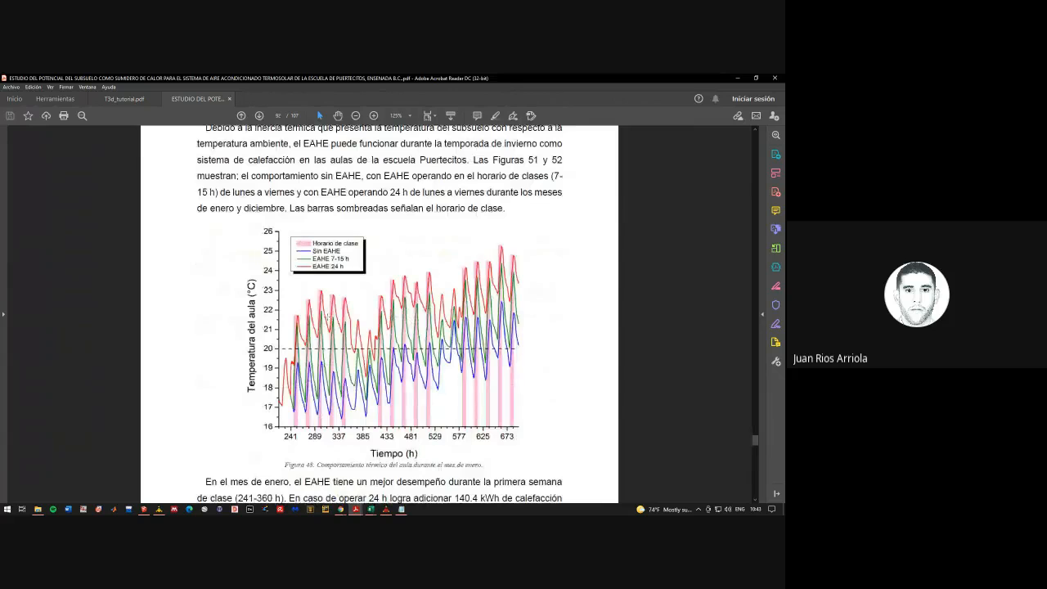
pyautogui.scroll(1, 335, 321)
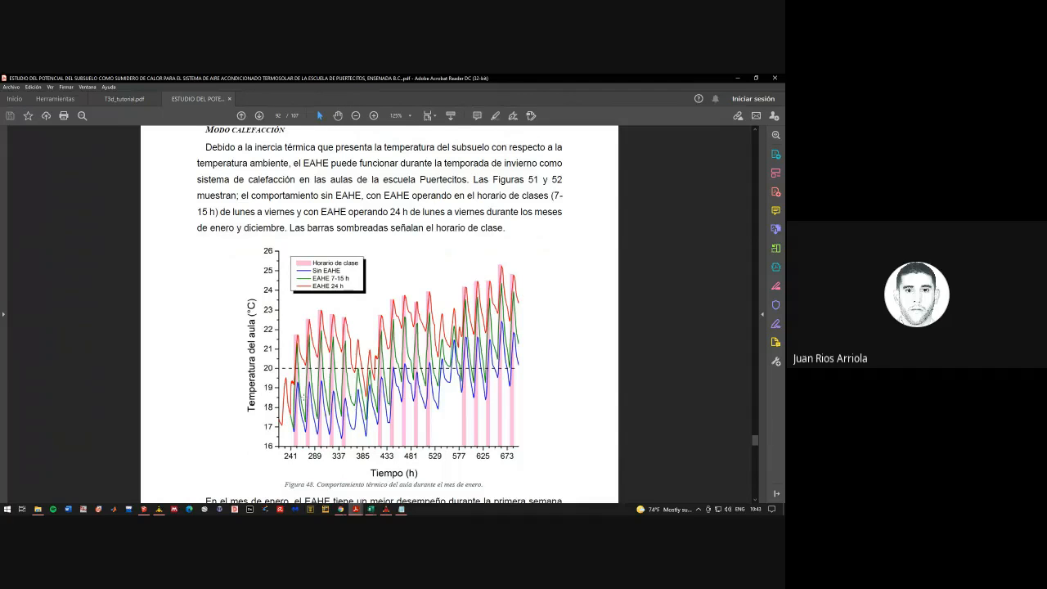
# Switch to Simulation Studio, point out the EAHE component in the Puertecitos project, and minimize both the Aulas_imported1 and Puertecitos project windows
pyautogui.click(158, 509)
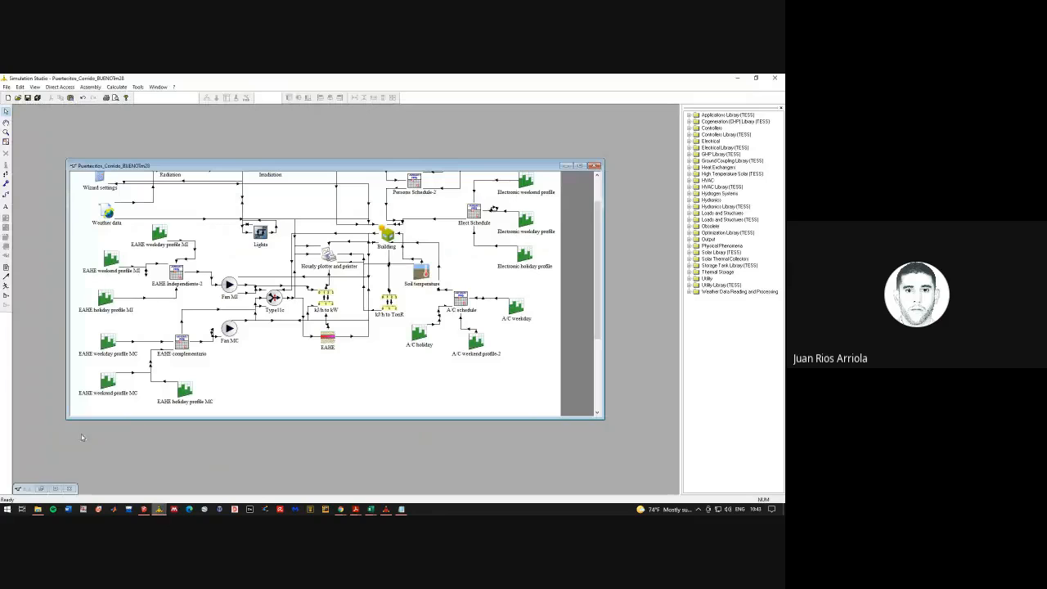
pyautogui.click(41, 488)
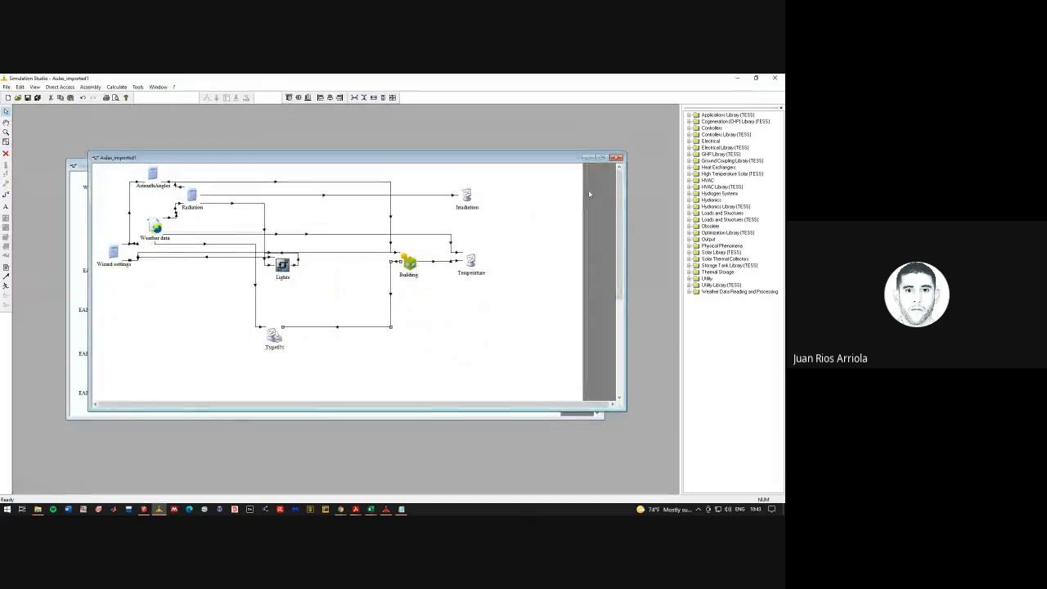
pyautogui.click(588, 157)
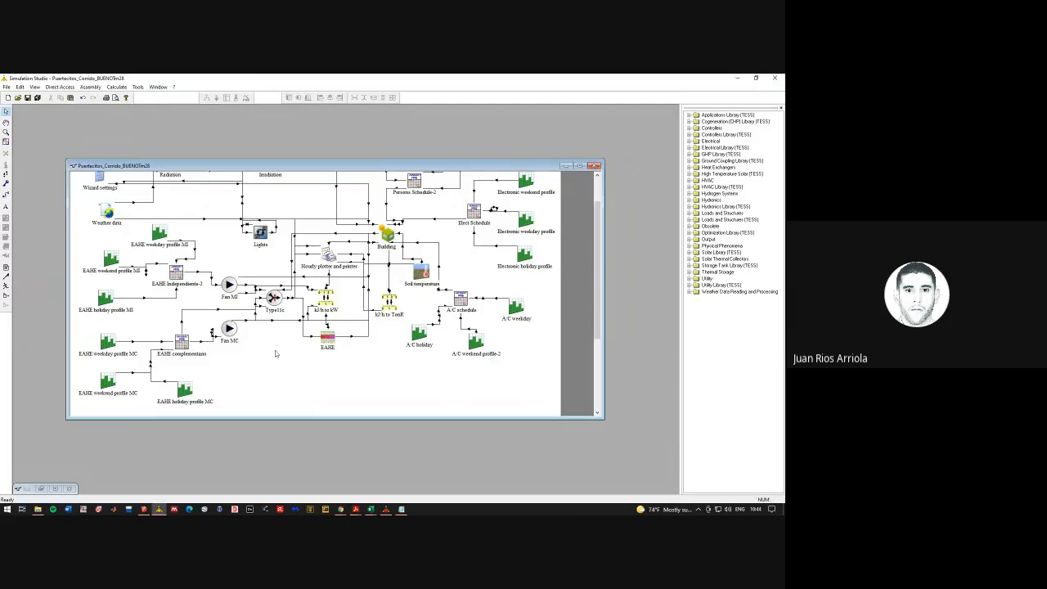
pyautogui.click(327, 338)
pyautogui.click(565, 165)
# Return to the thesis in Acrobat Reader and read on through the December heating results to Table 12 on the EAHE's heat addition
pyautogui.moveTo(361, 512)
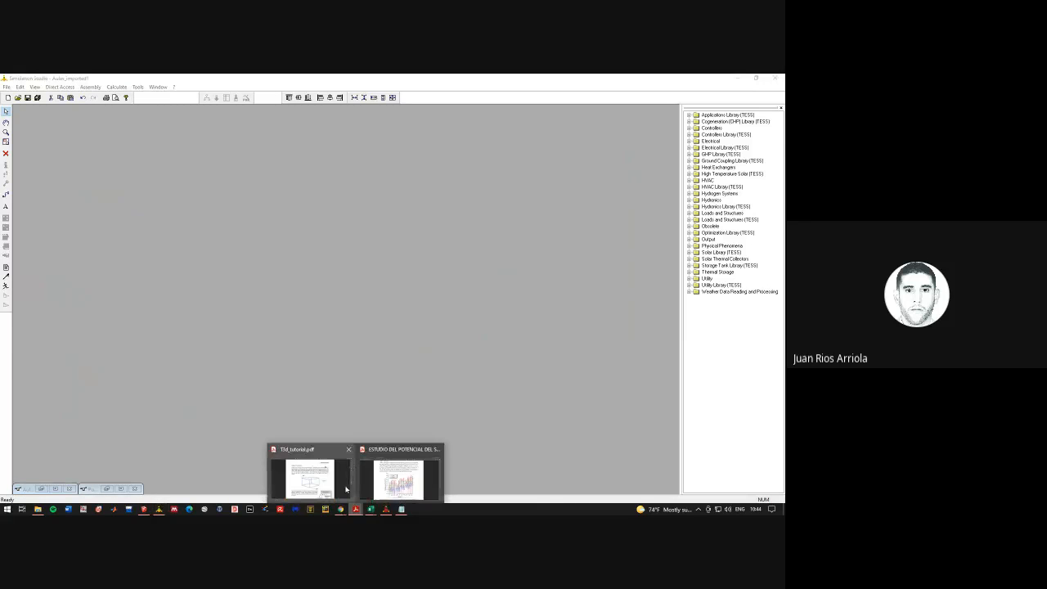
pyautogui.click(399, 478)
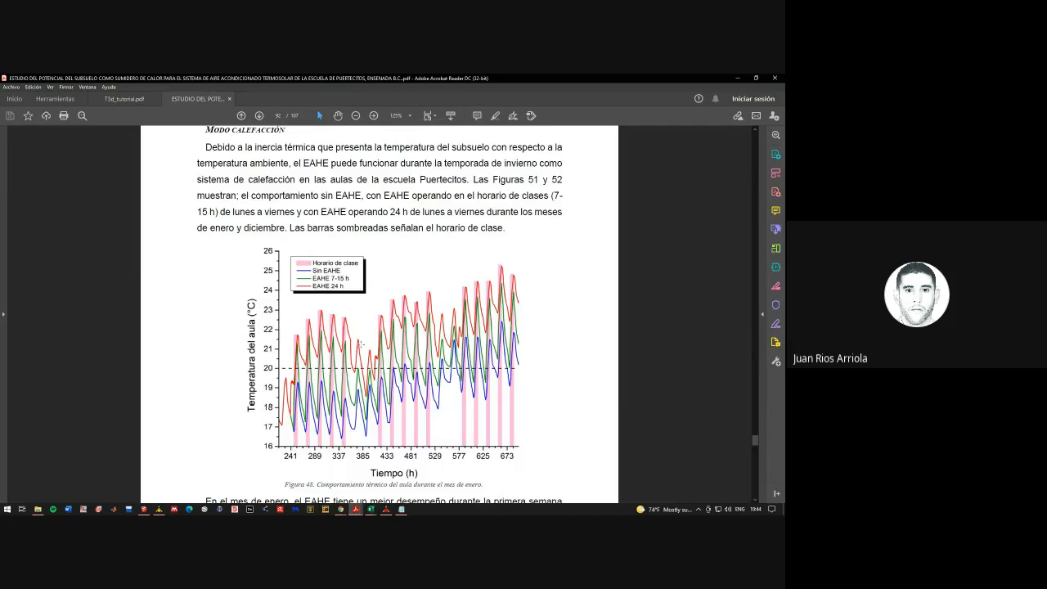
pyautogui.scroll(-15, 584, 351)
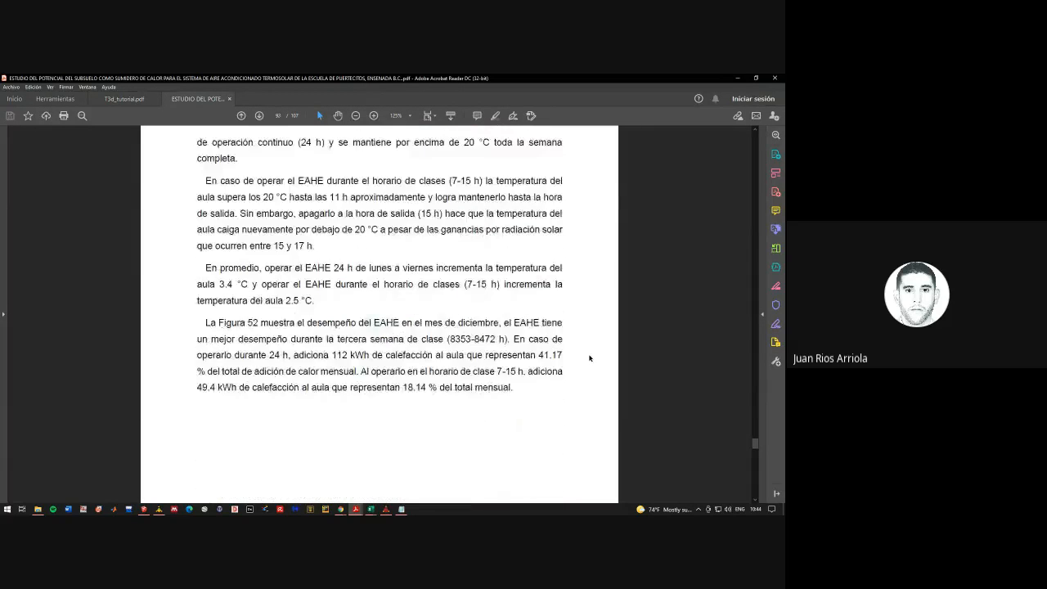
pyautogui.scroll(-15, 589, 358)
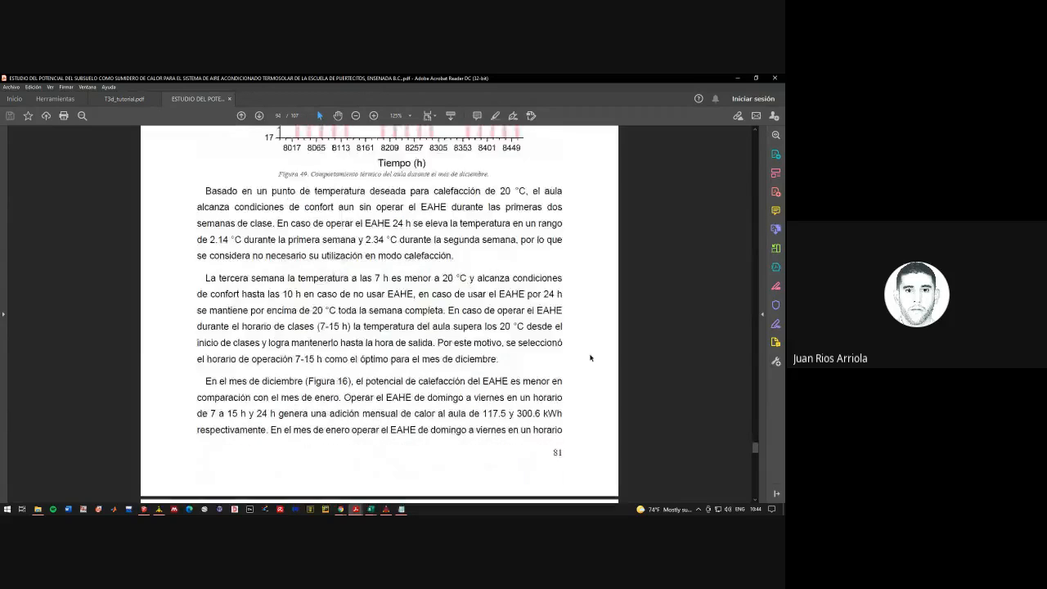
pyautogui.scroll(-5, 590, 359)
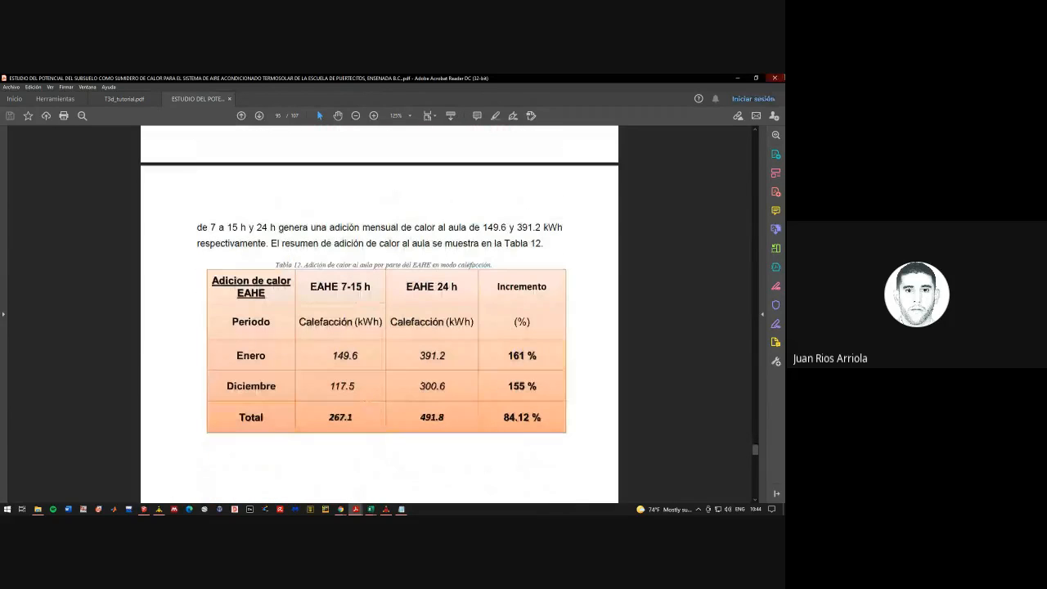
# Minimize the thesis, switch to the Google Meet call in Chrome, and stop presenting the screen
pyautogui.click(737, 77)
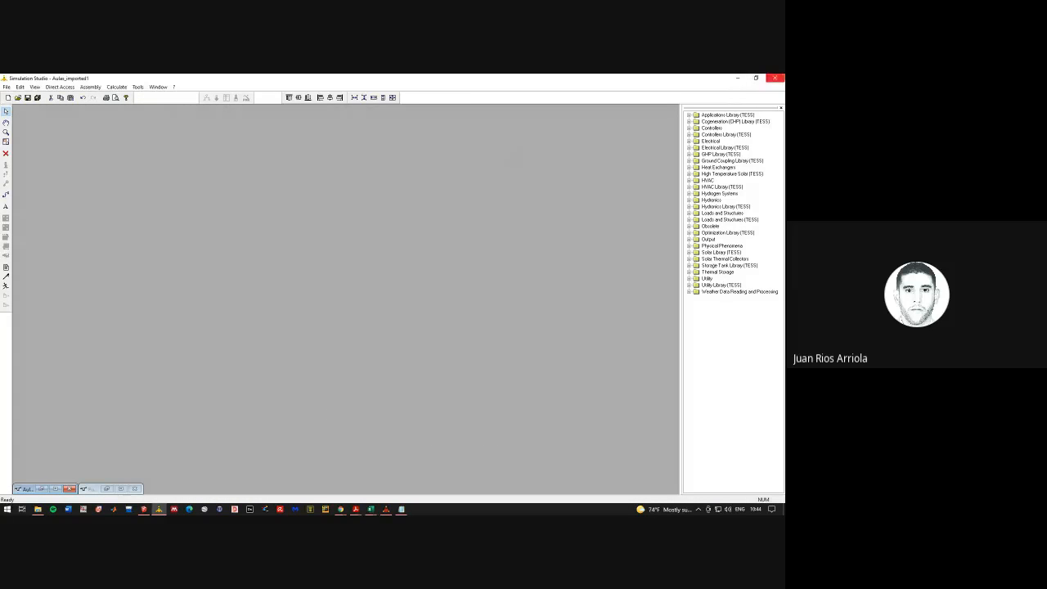
pyautogui.click(739, 78)
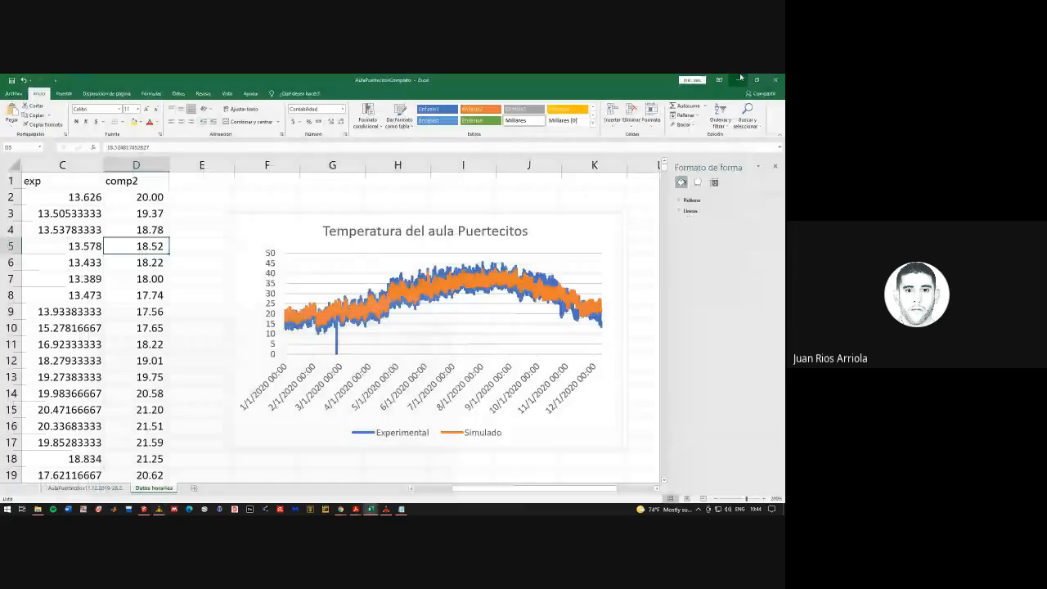
pyautogui.click(159, 510)
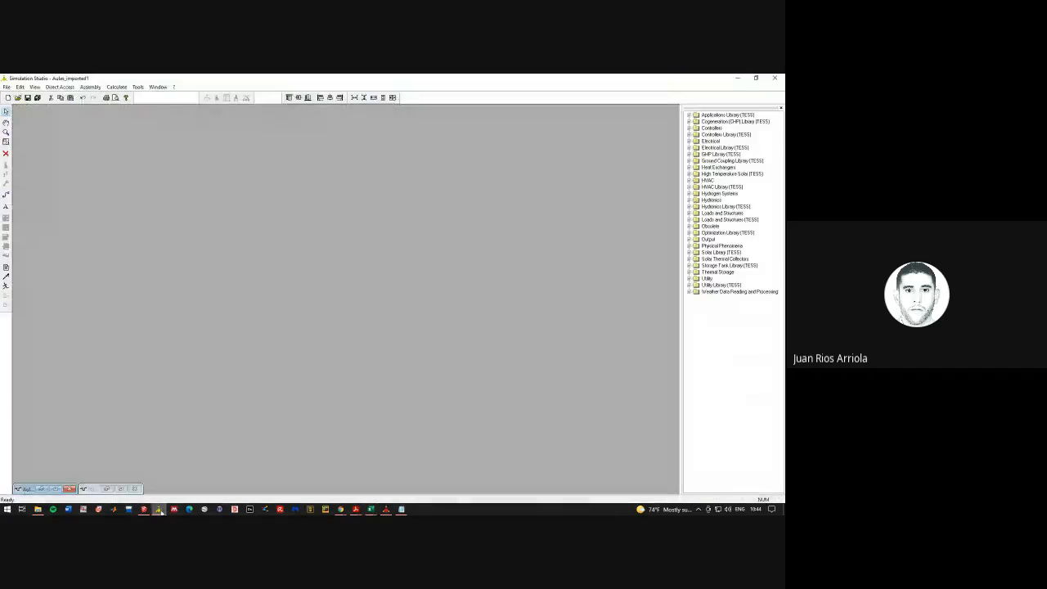
pyautogui.click(341, 509)
pyautogui.click(315, 479)
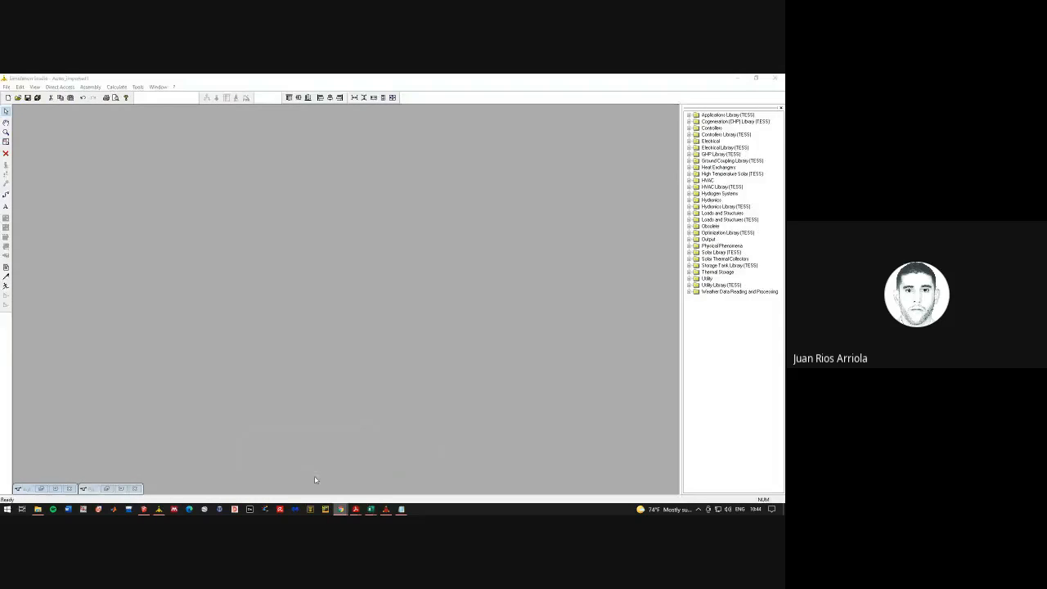
pyautogui.click(242, 80)
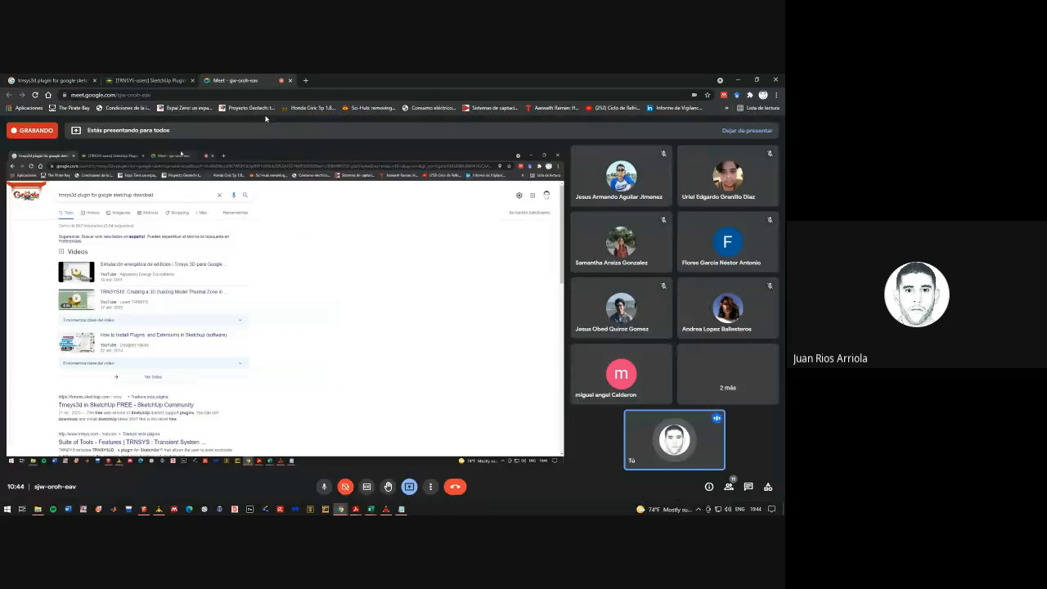
pyautogui.click(410, 488)
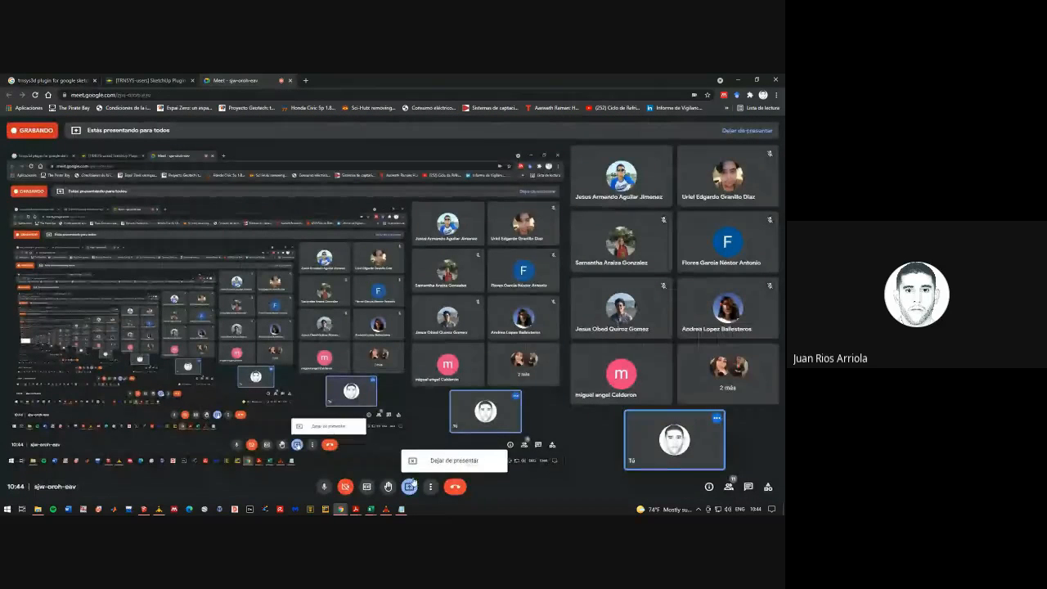
pyautogui.click(452, 461)
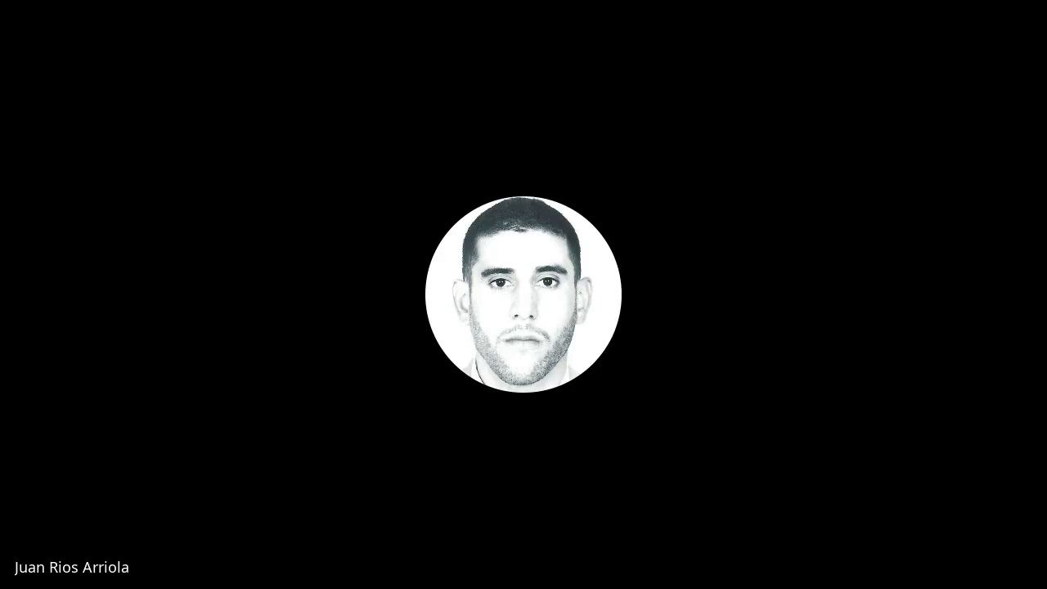